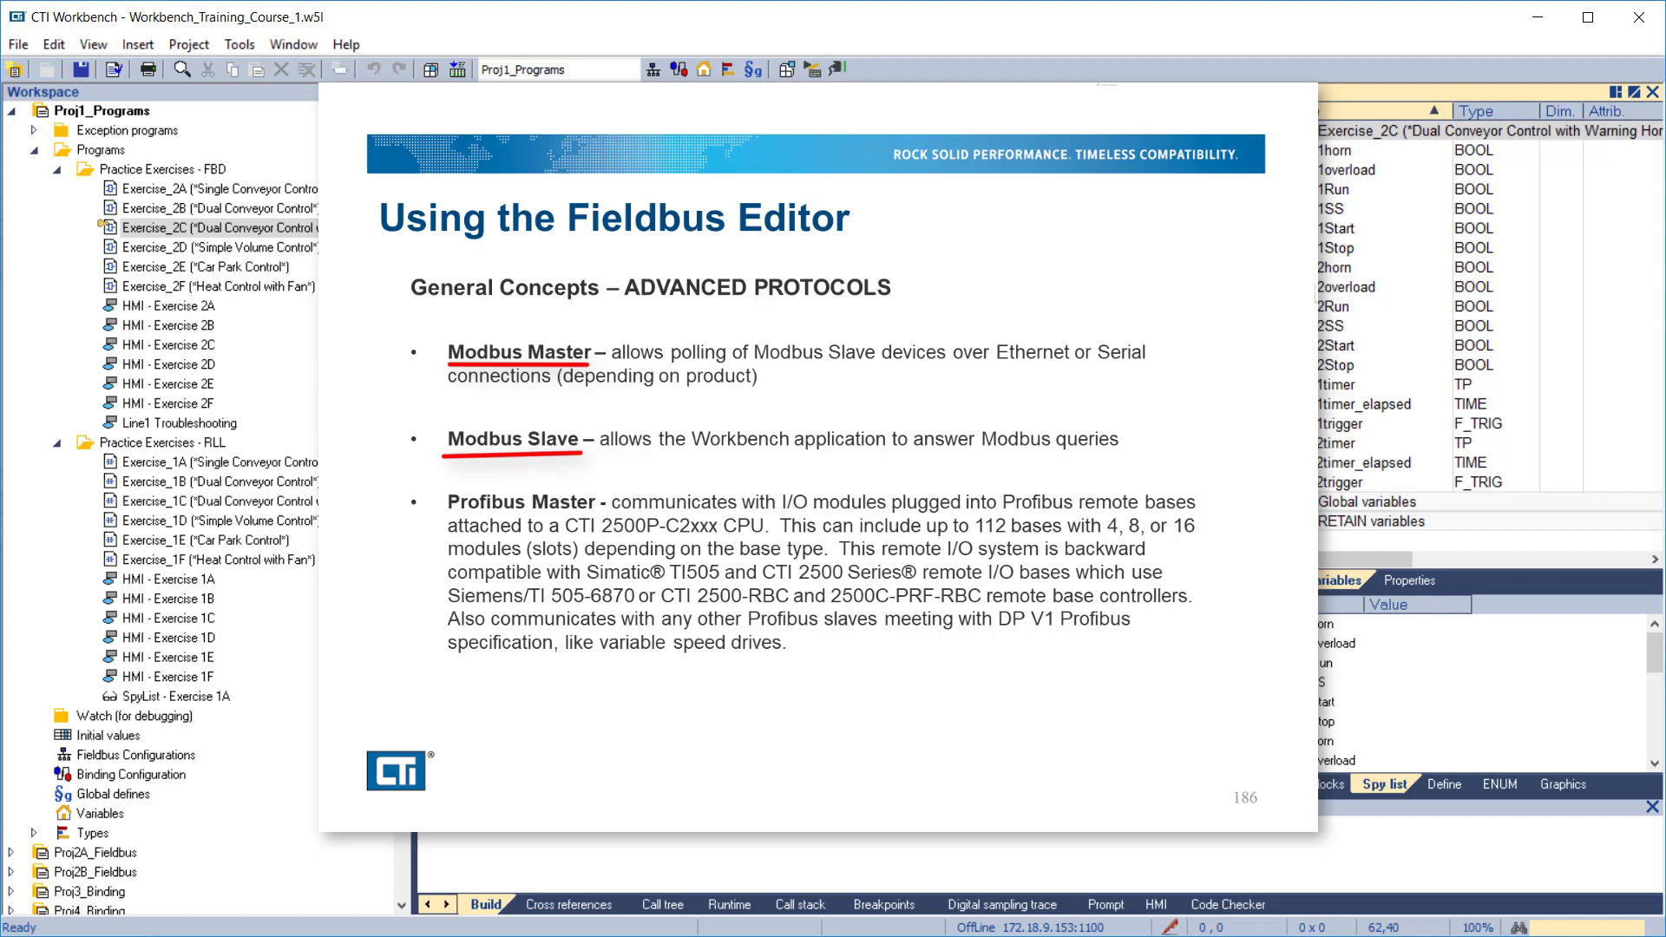
{"action": "left_click_drag", "start_coordinate": [446, 515], "coordinate": [646, 513]}
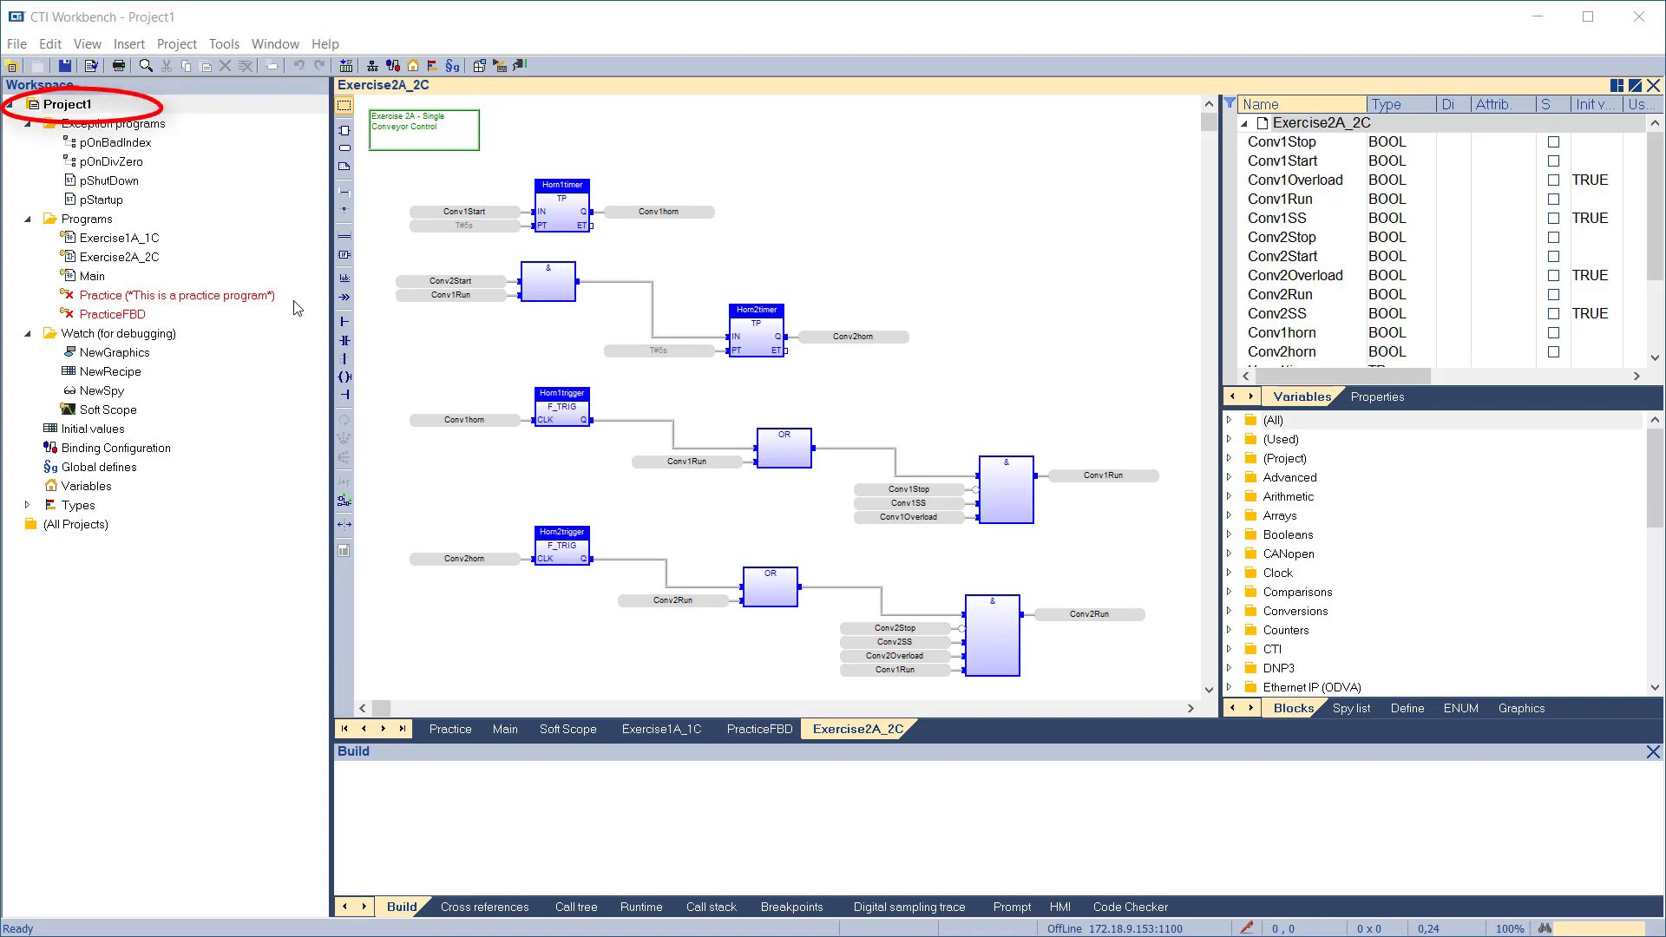
Add a CTI PLC Local I/O configuration to Project1's fieldbus configurations and insert a local base under it
{"action": "left_click", "coordinate": [372, 67]}
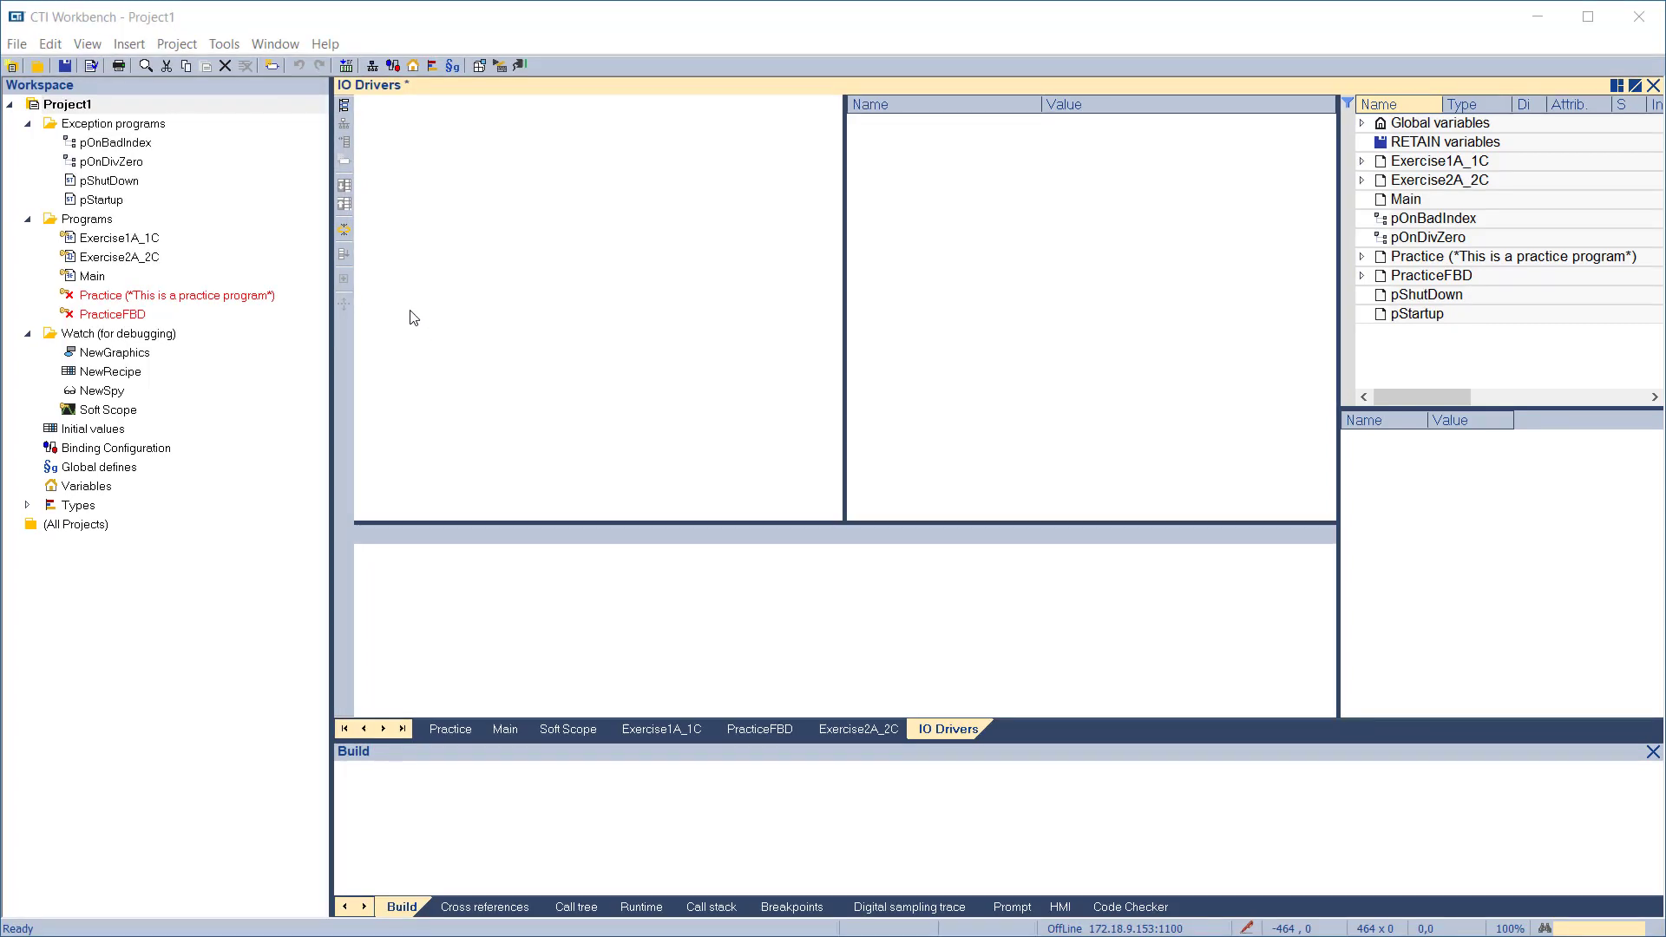
{"action": "left_click", "coordinate": [345, 106]}
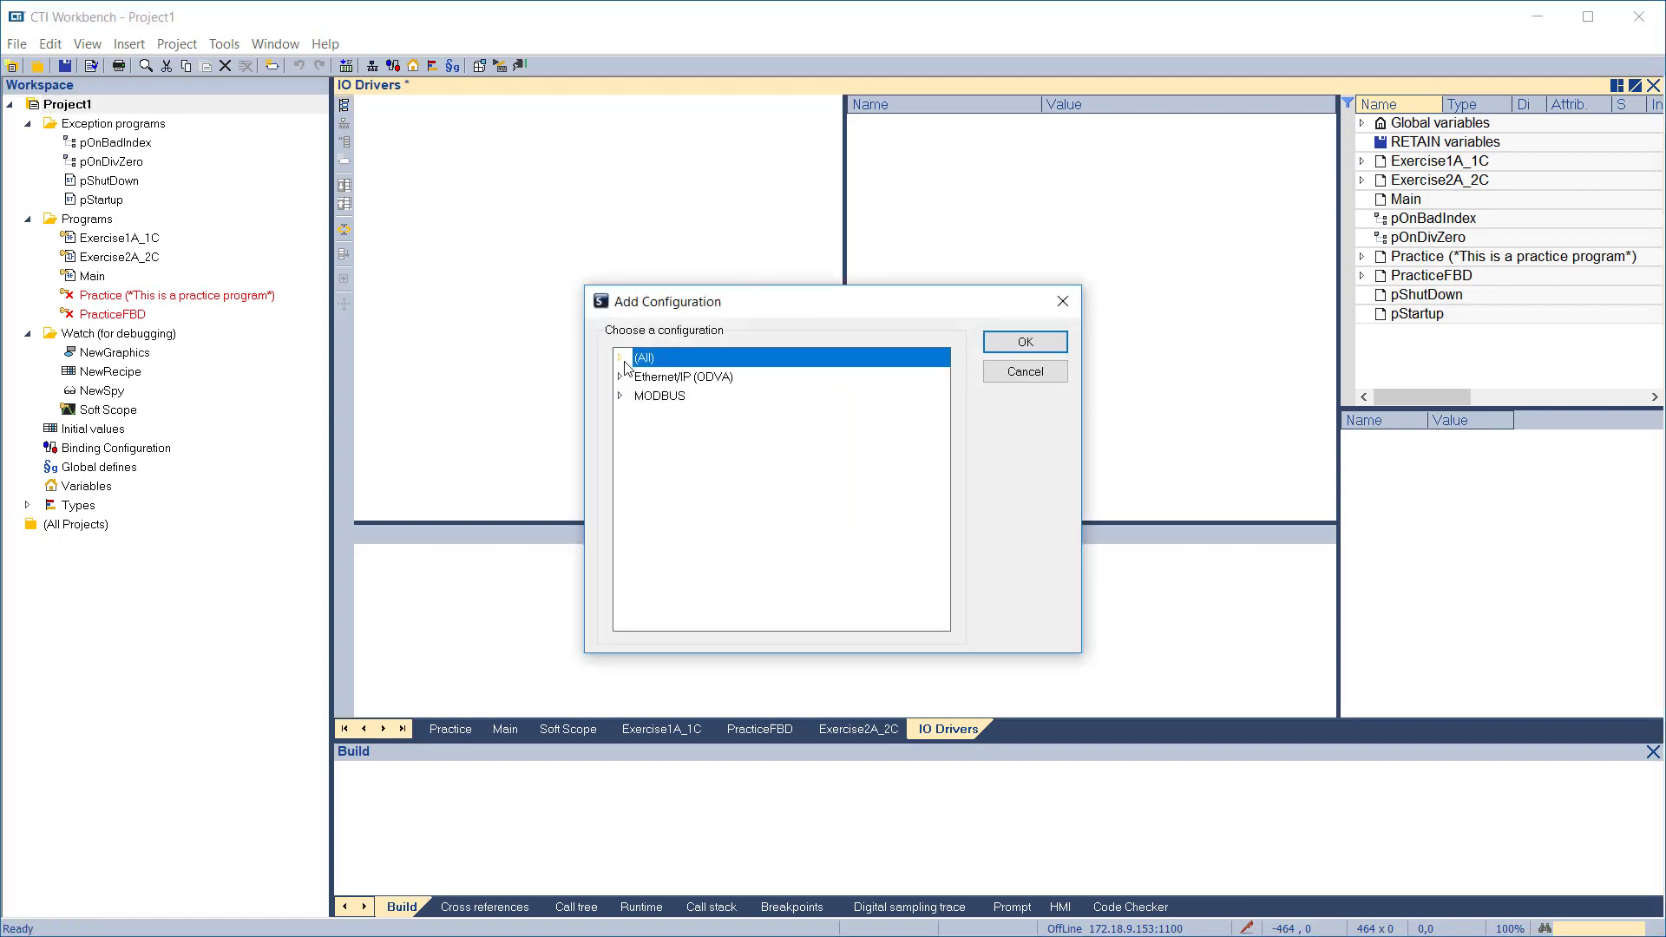
{"action": "left_click", "coordinate": [620, 358]}
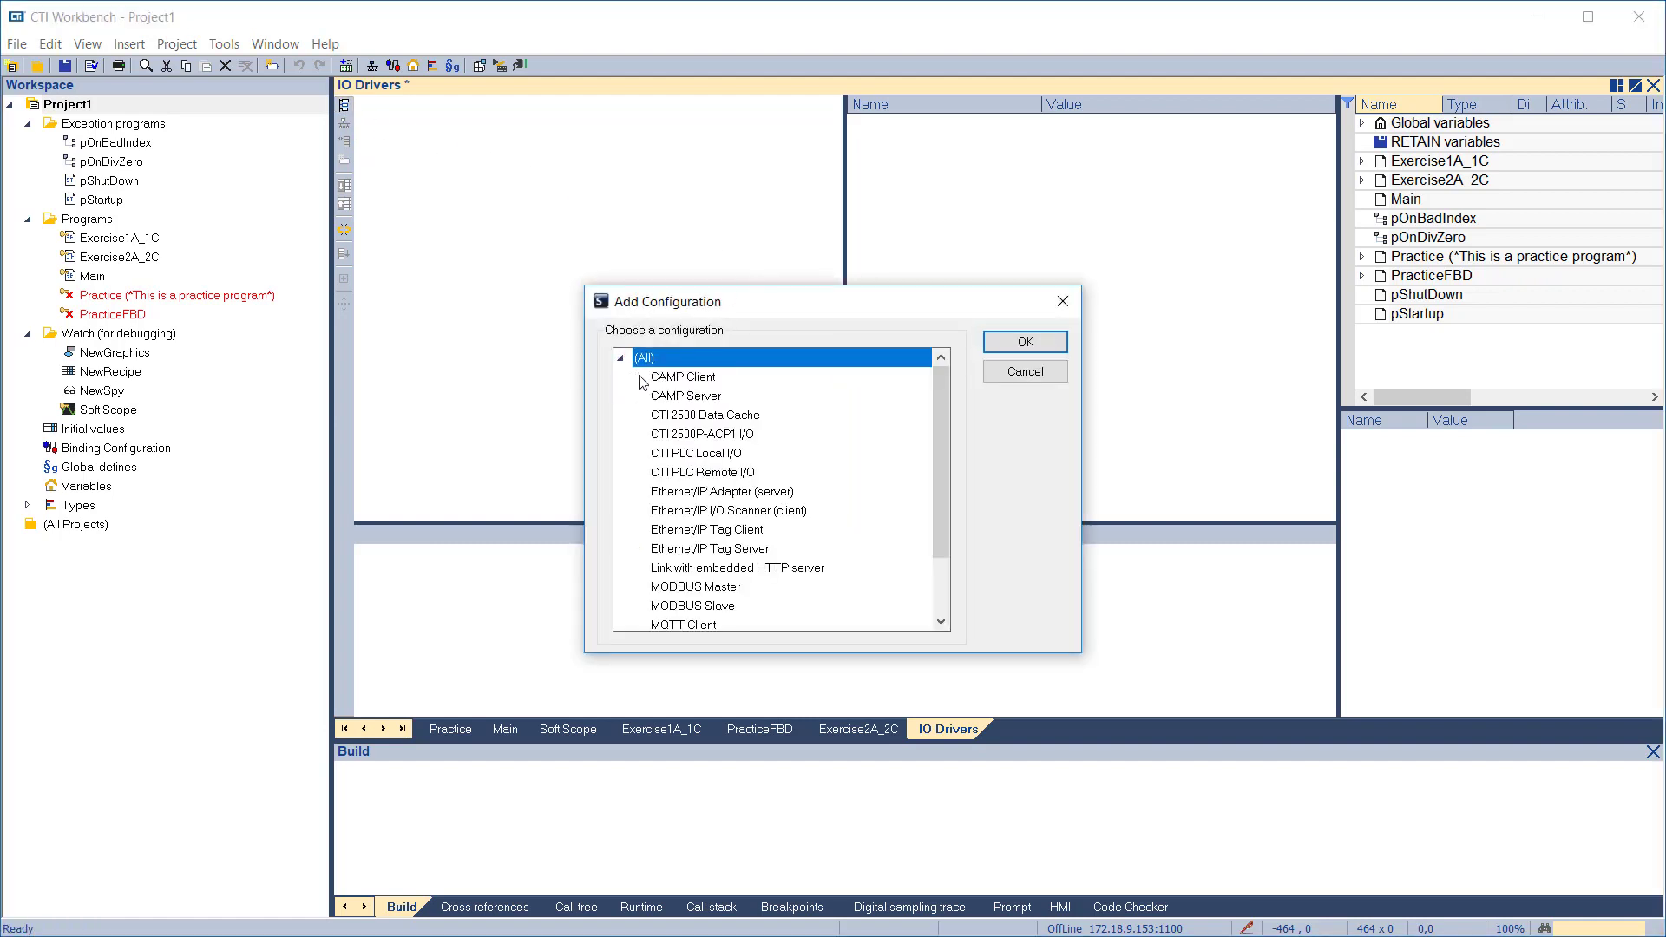
{"action": "left_click", "coordinate": [705, 455]}
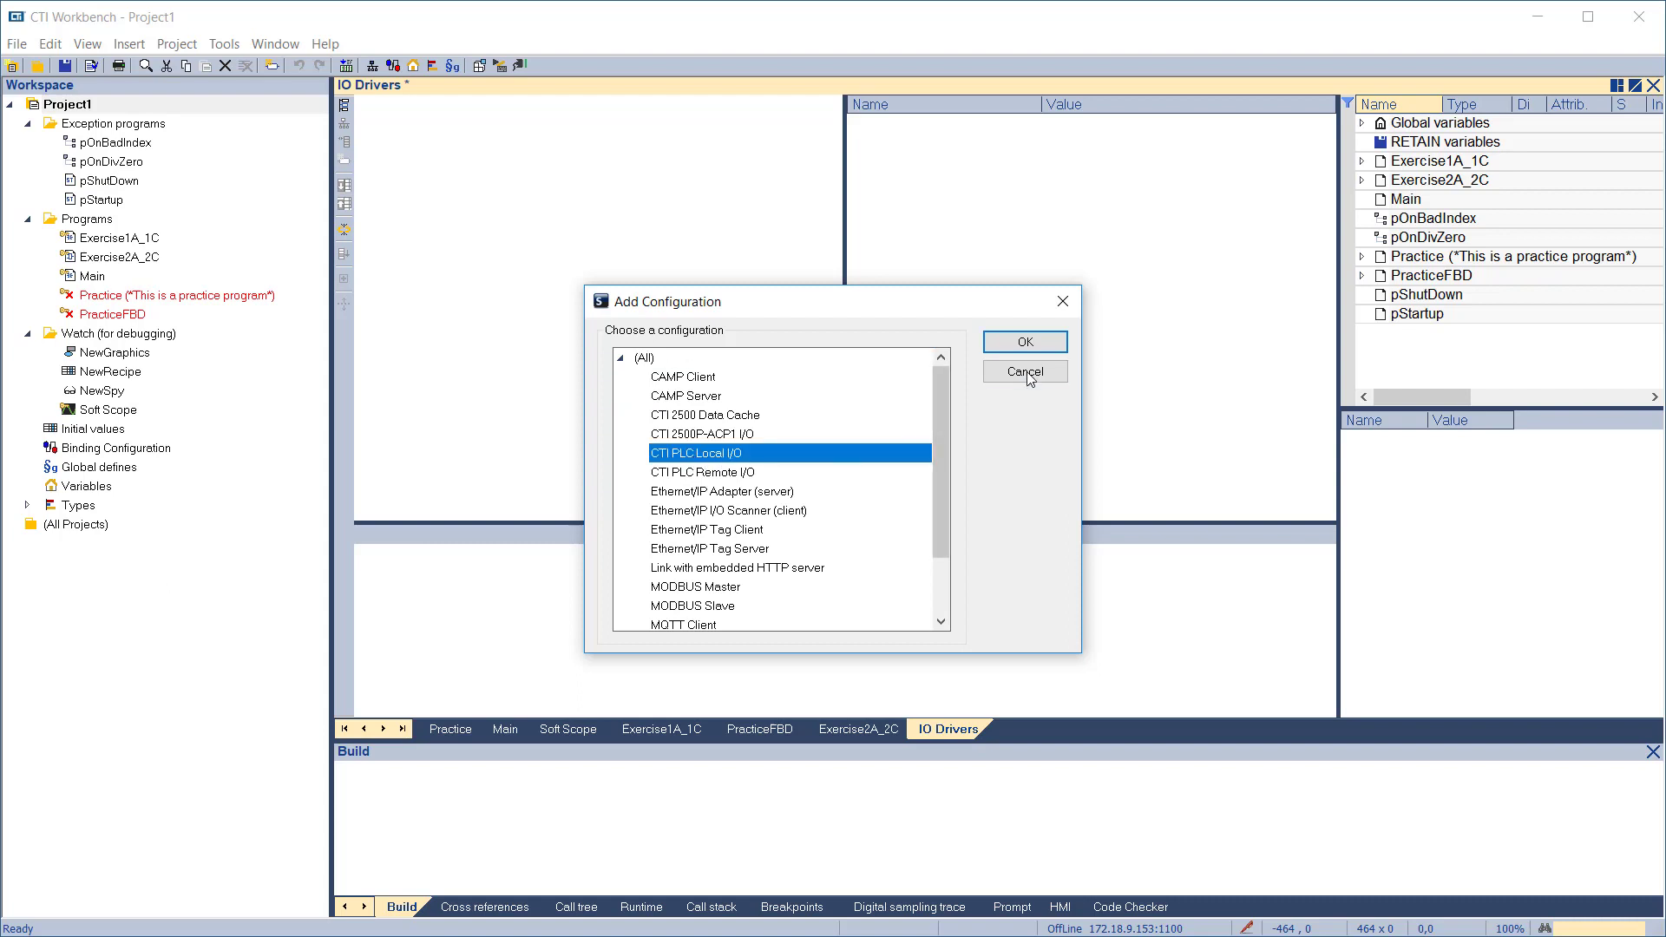
{"action": "left_click", "coordinate": [1039, 341]}
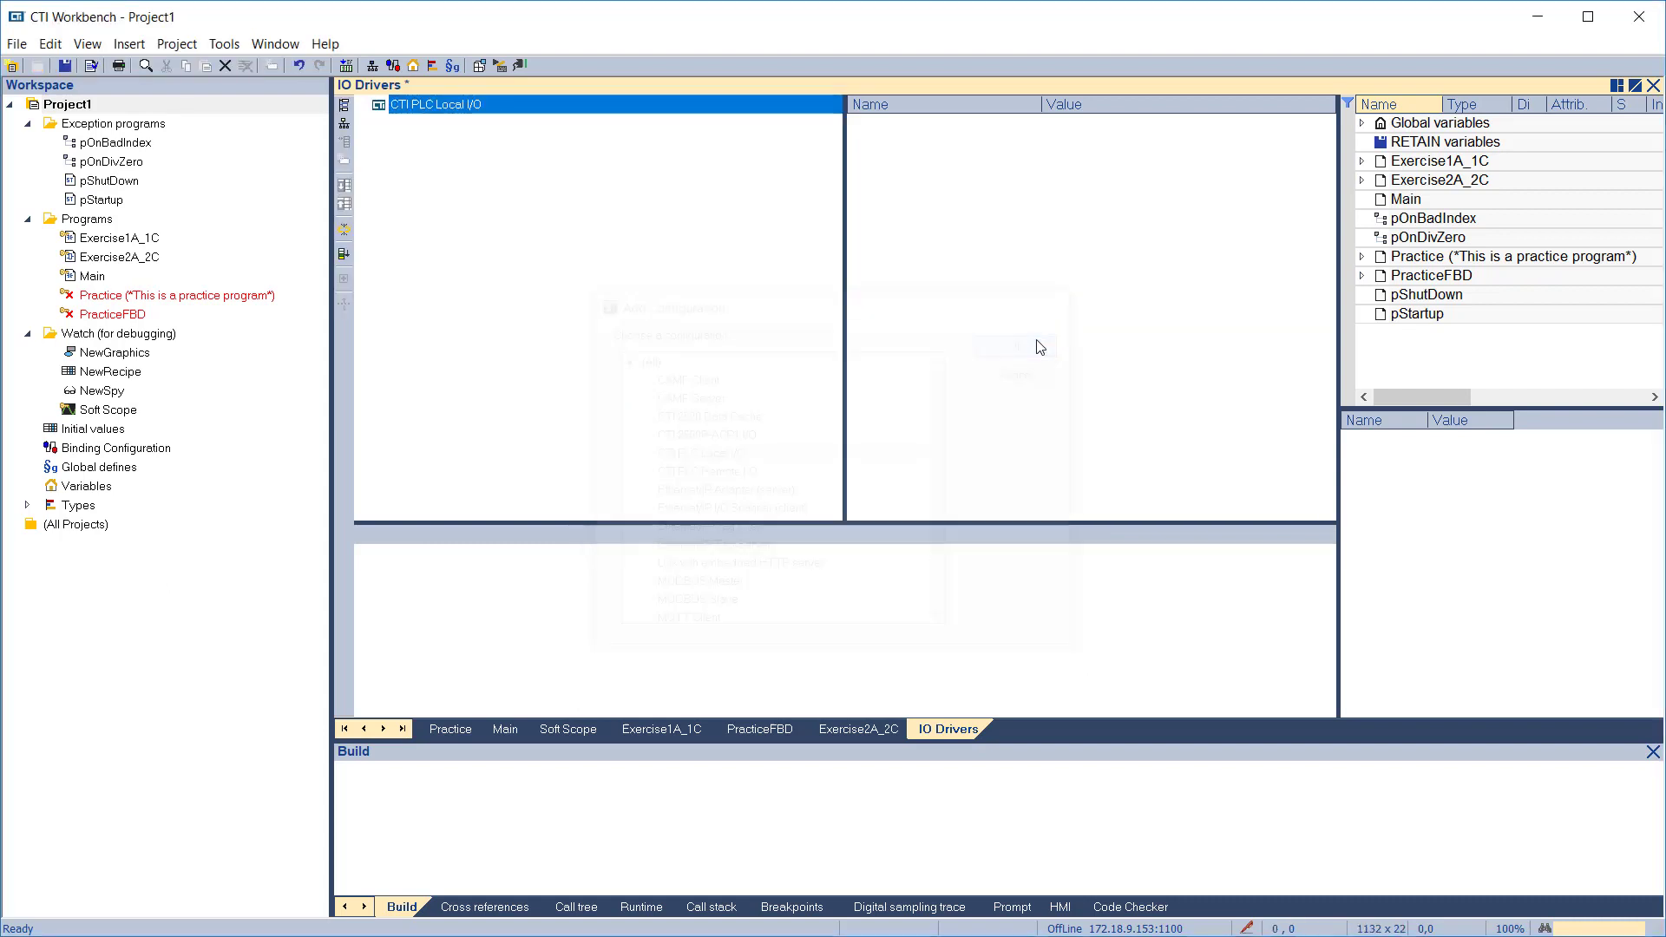
{"action": "left_click", "coordinate": [343, 126]}
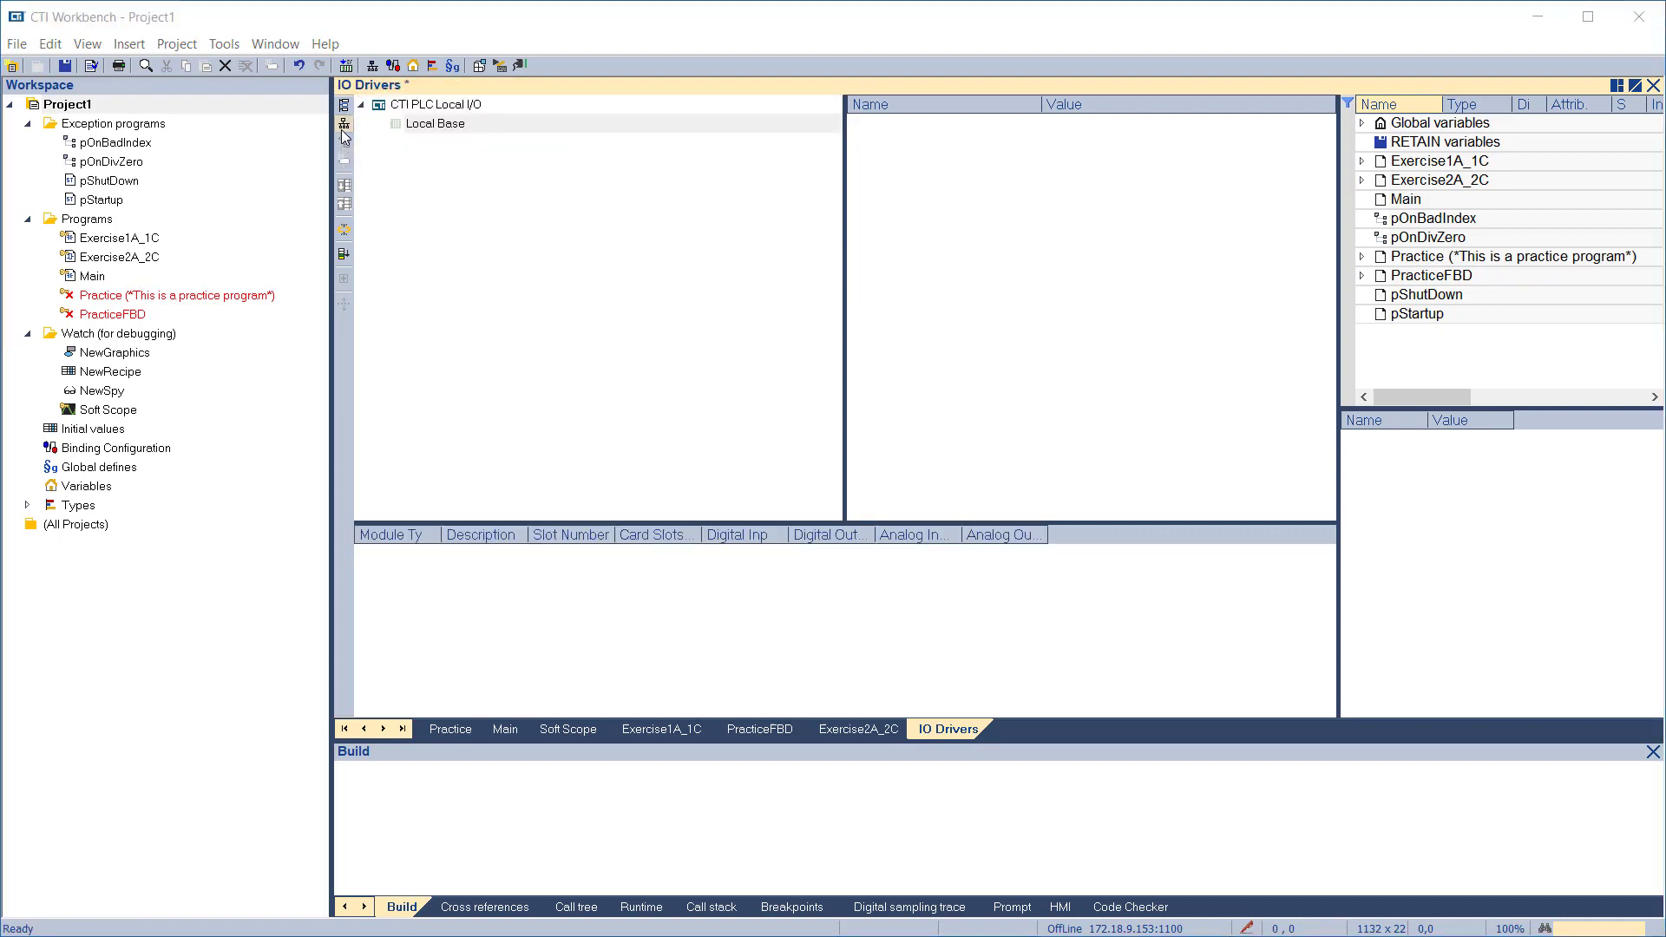
Define a new module on the local base as CTI 2558 8CH Analog Input with the description Incinerator
{"action": "left_click", "coordinate": [341, 130]}
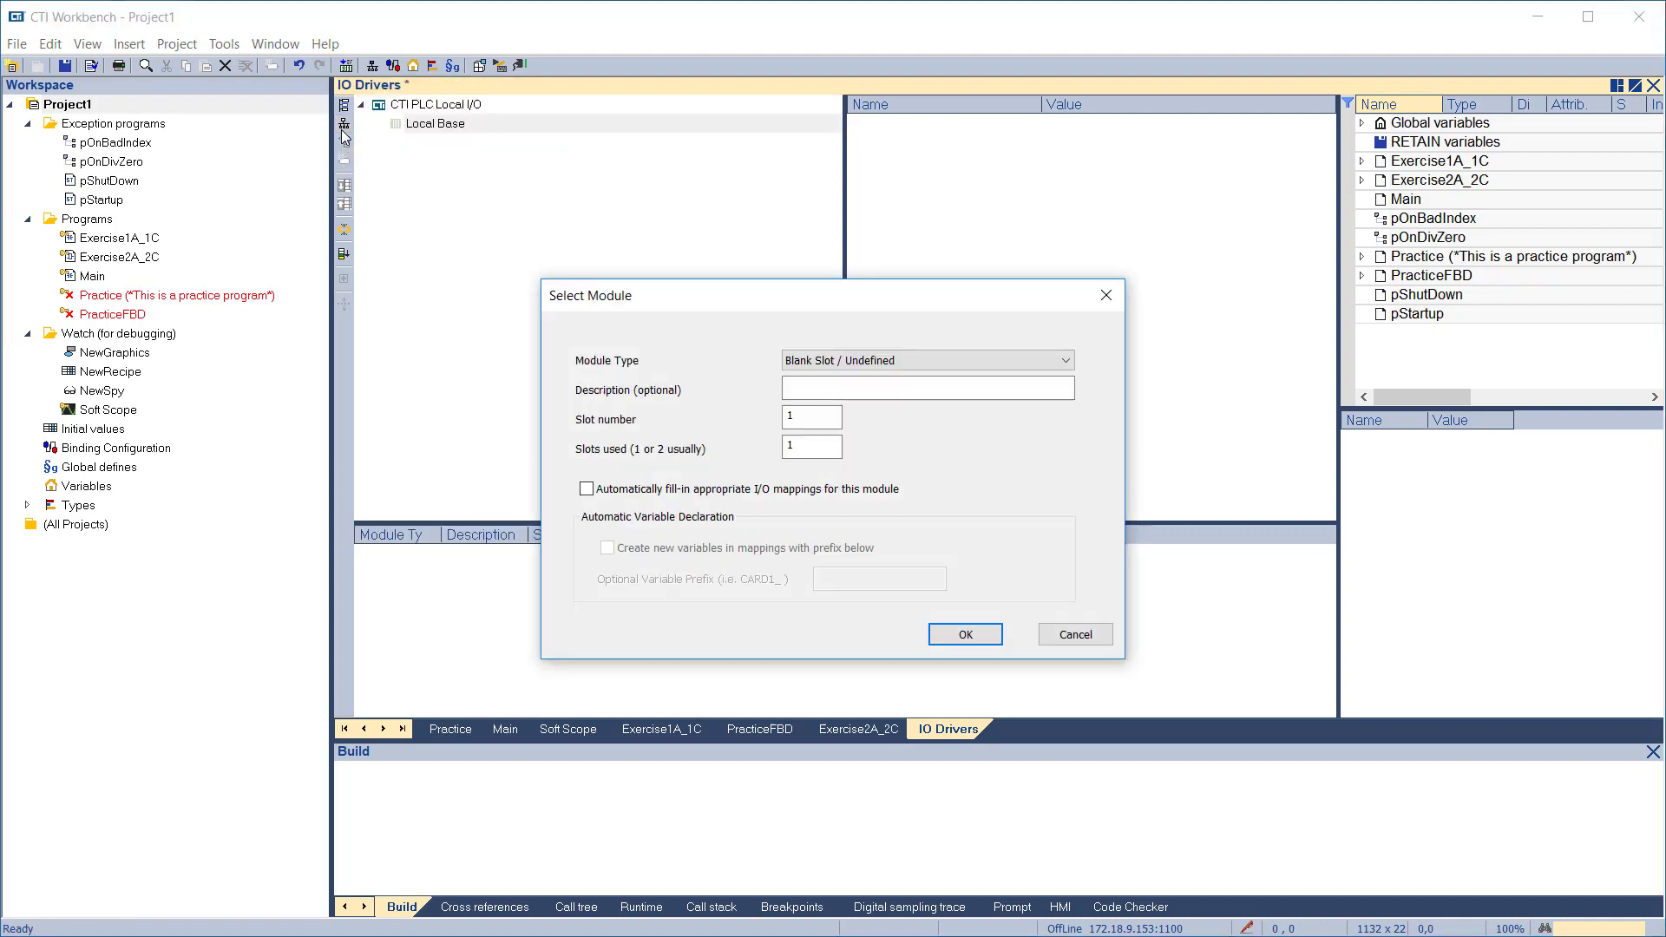
{"action": "left_click", "coordinate": [1059, 365]}
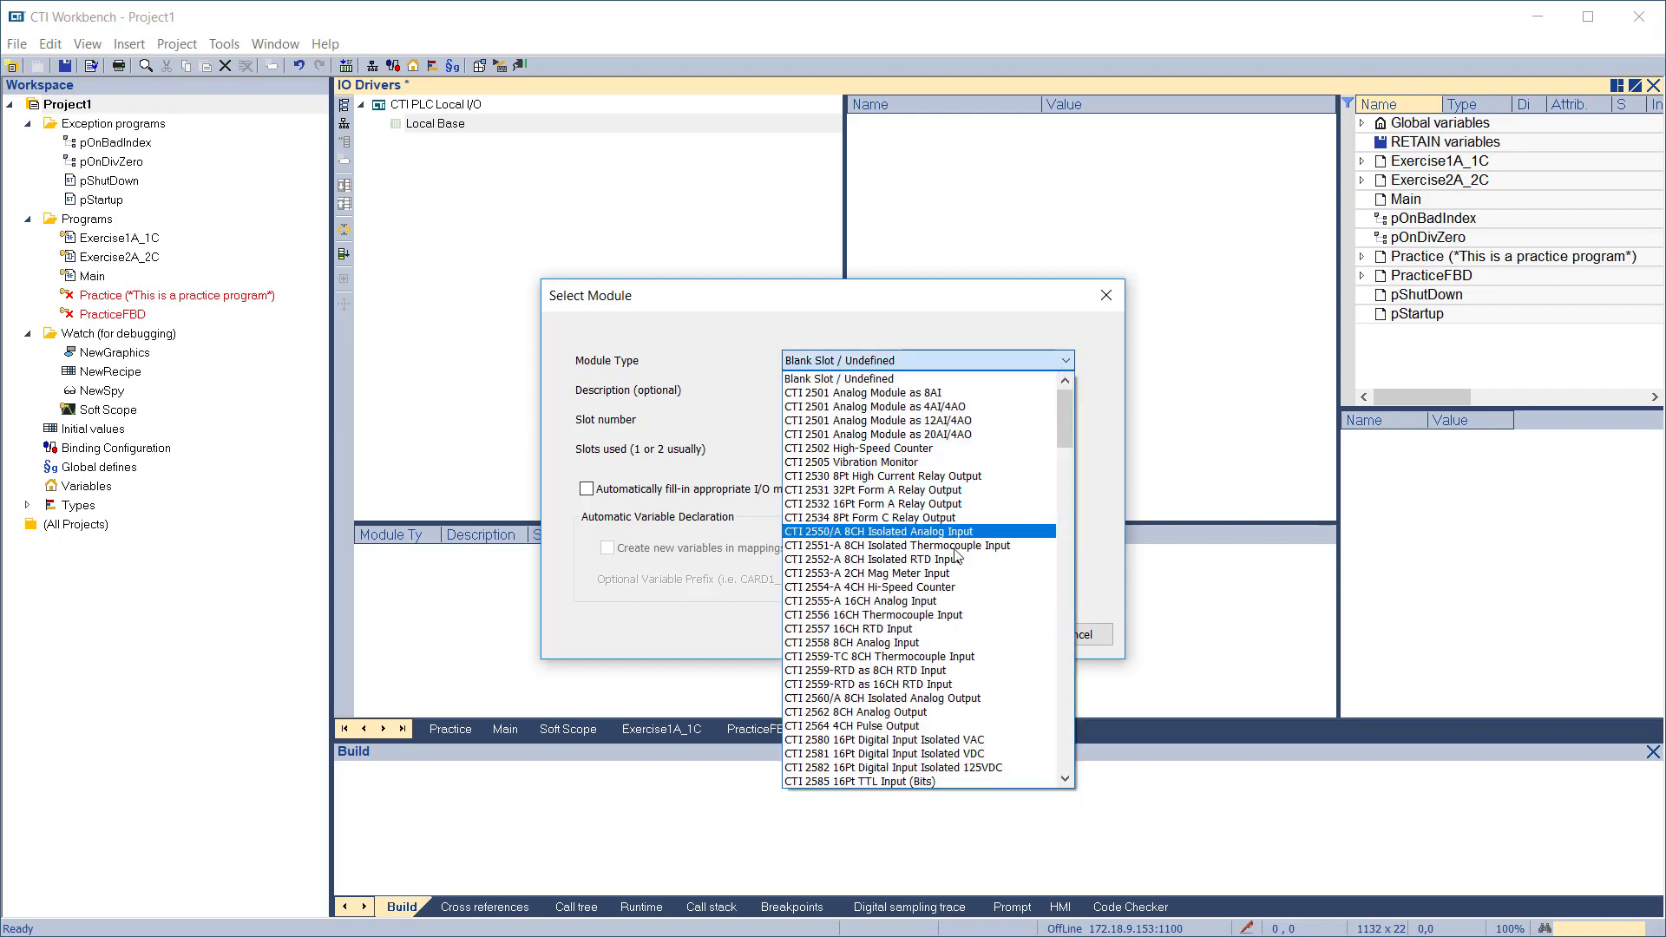
{"action": "left_click", "coordinate": [920, 643]}
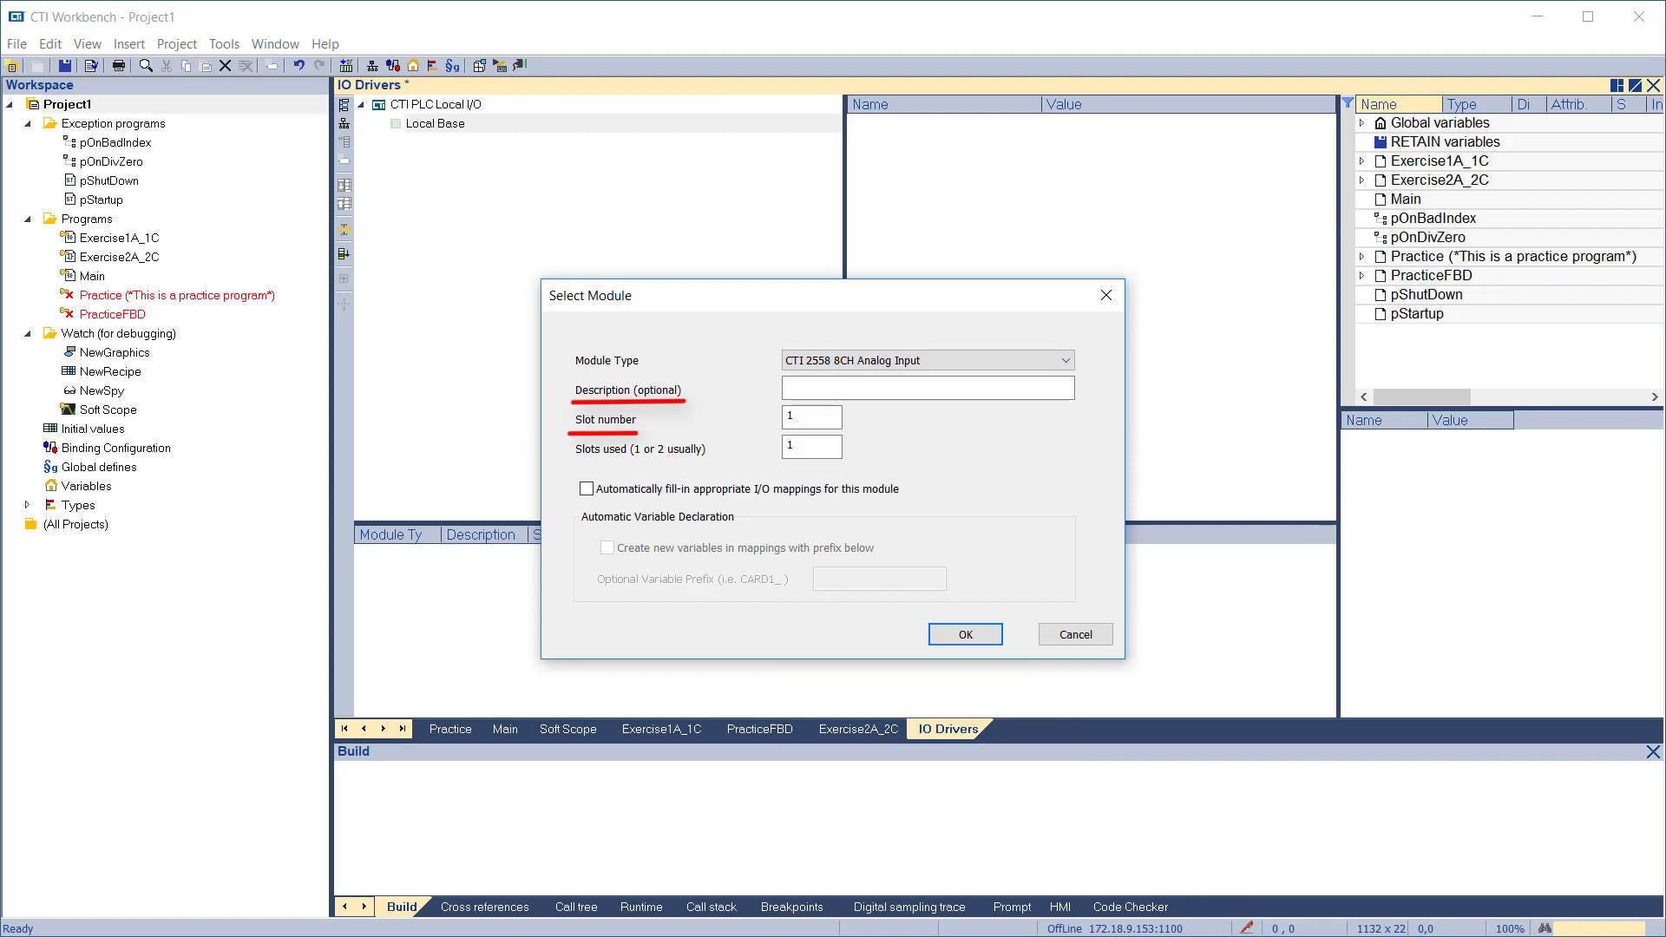
{"action": "left_click", "coordinate": [839, 379]}
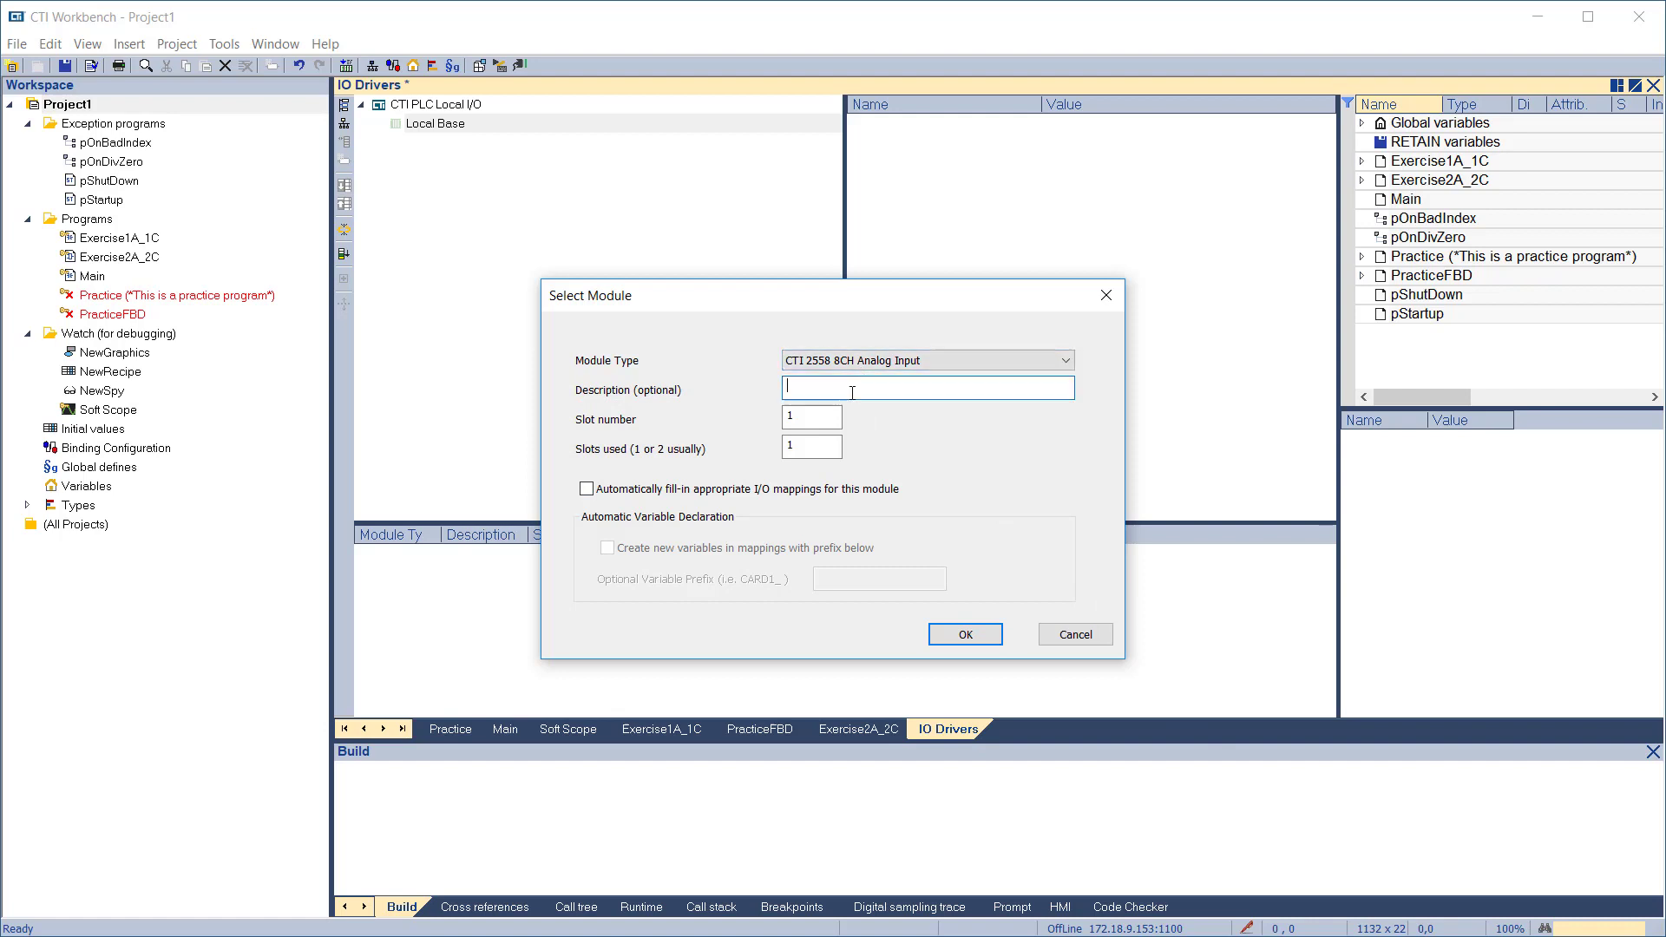
{"action": "type", "text": "Incinerator"}
{"action": "key", "text": "Tab"}
{"action": "key", "text": "Tab"}
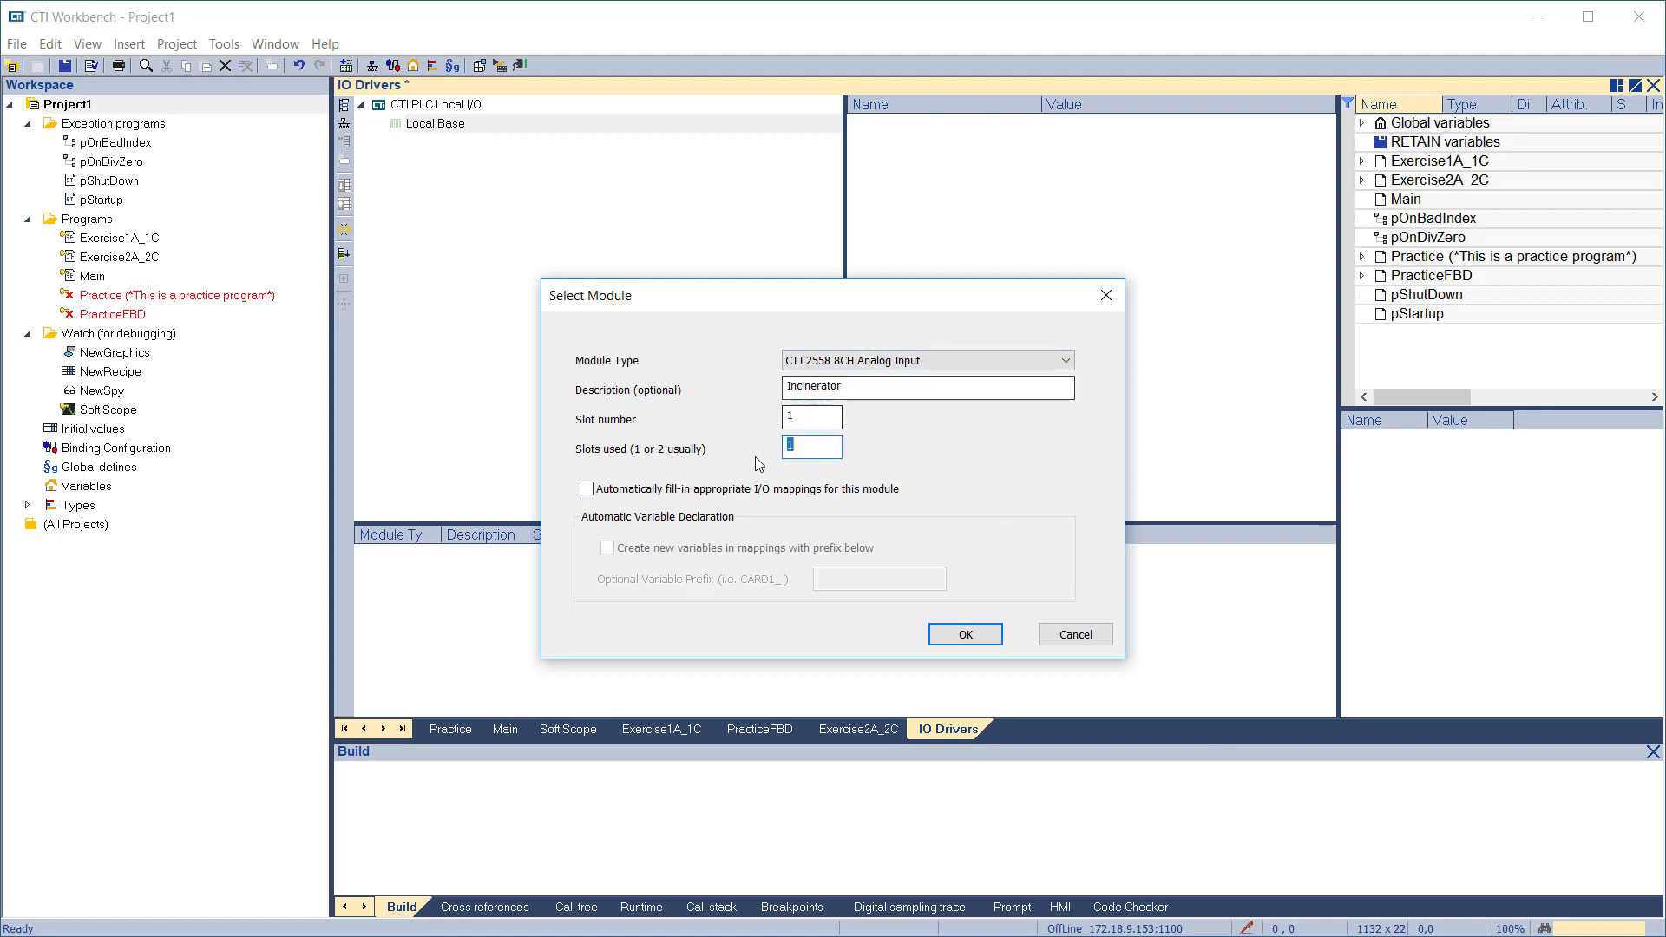
Enable automatic I/O mappings and new variable creation with the prefix Incinerator, and add the module to the local base
{"action": "left_click", "coordinate": [586, 489]}
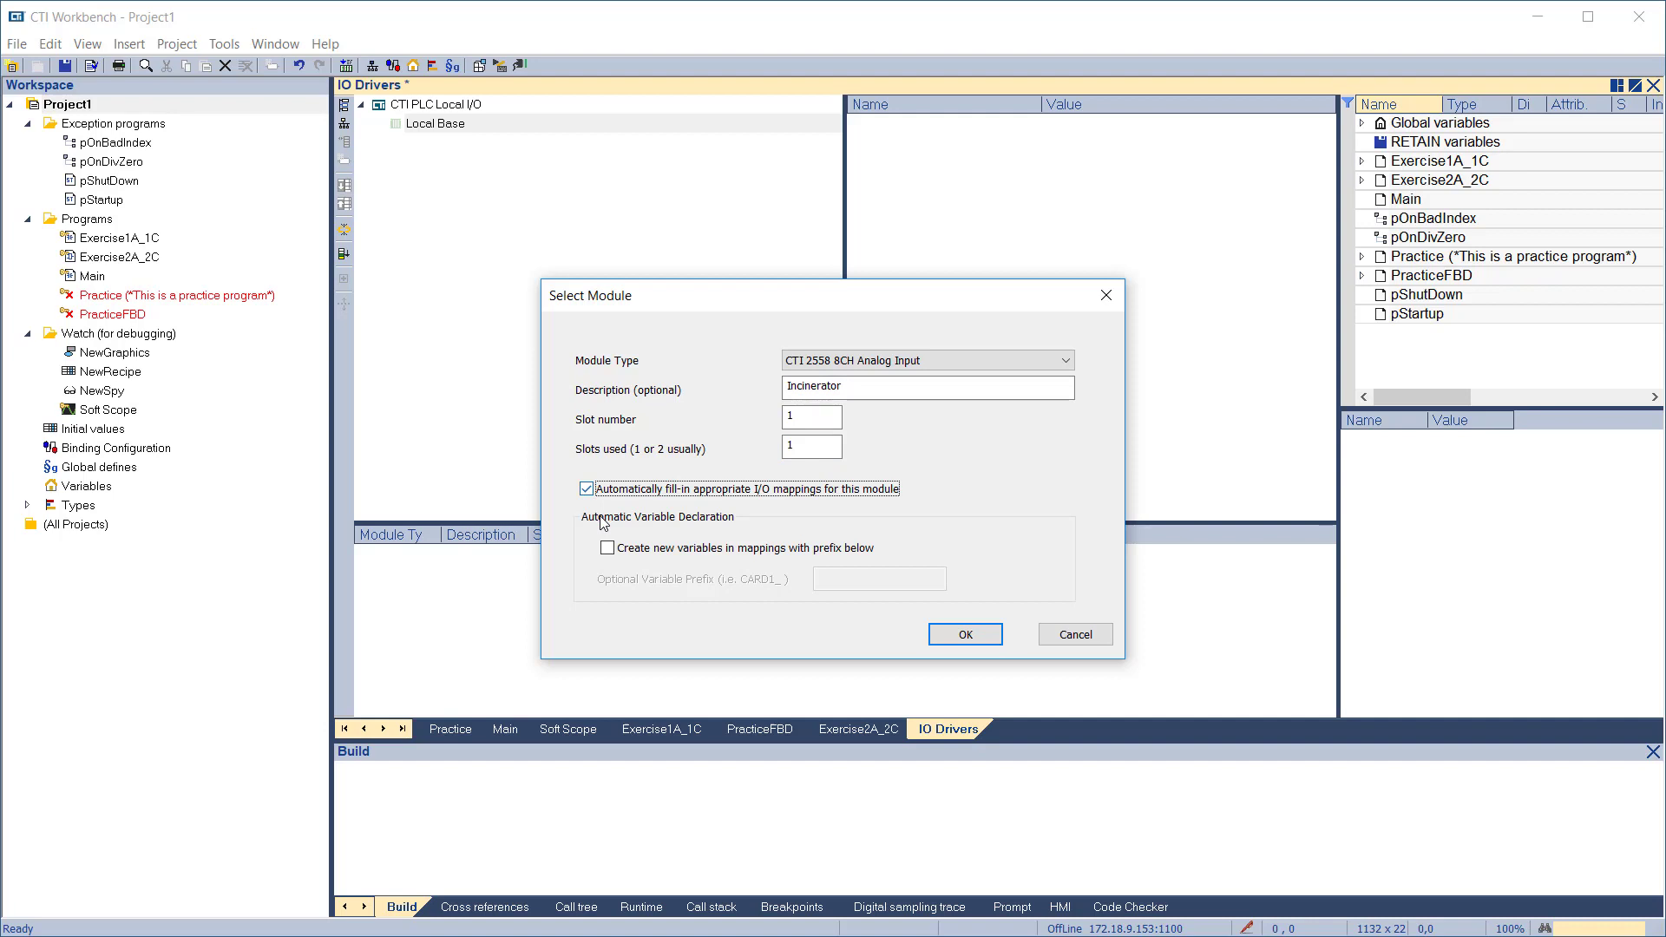
{"action": "left_click", "coordinate": [608, 549]}
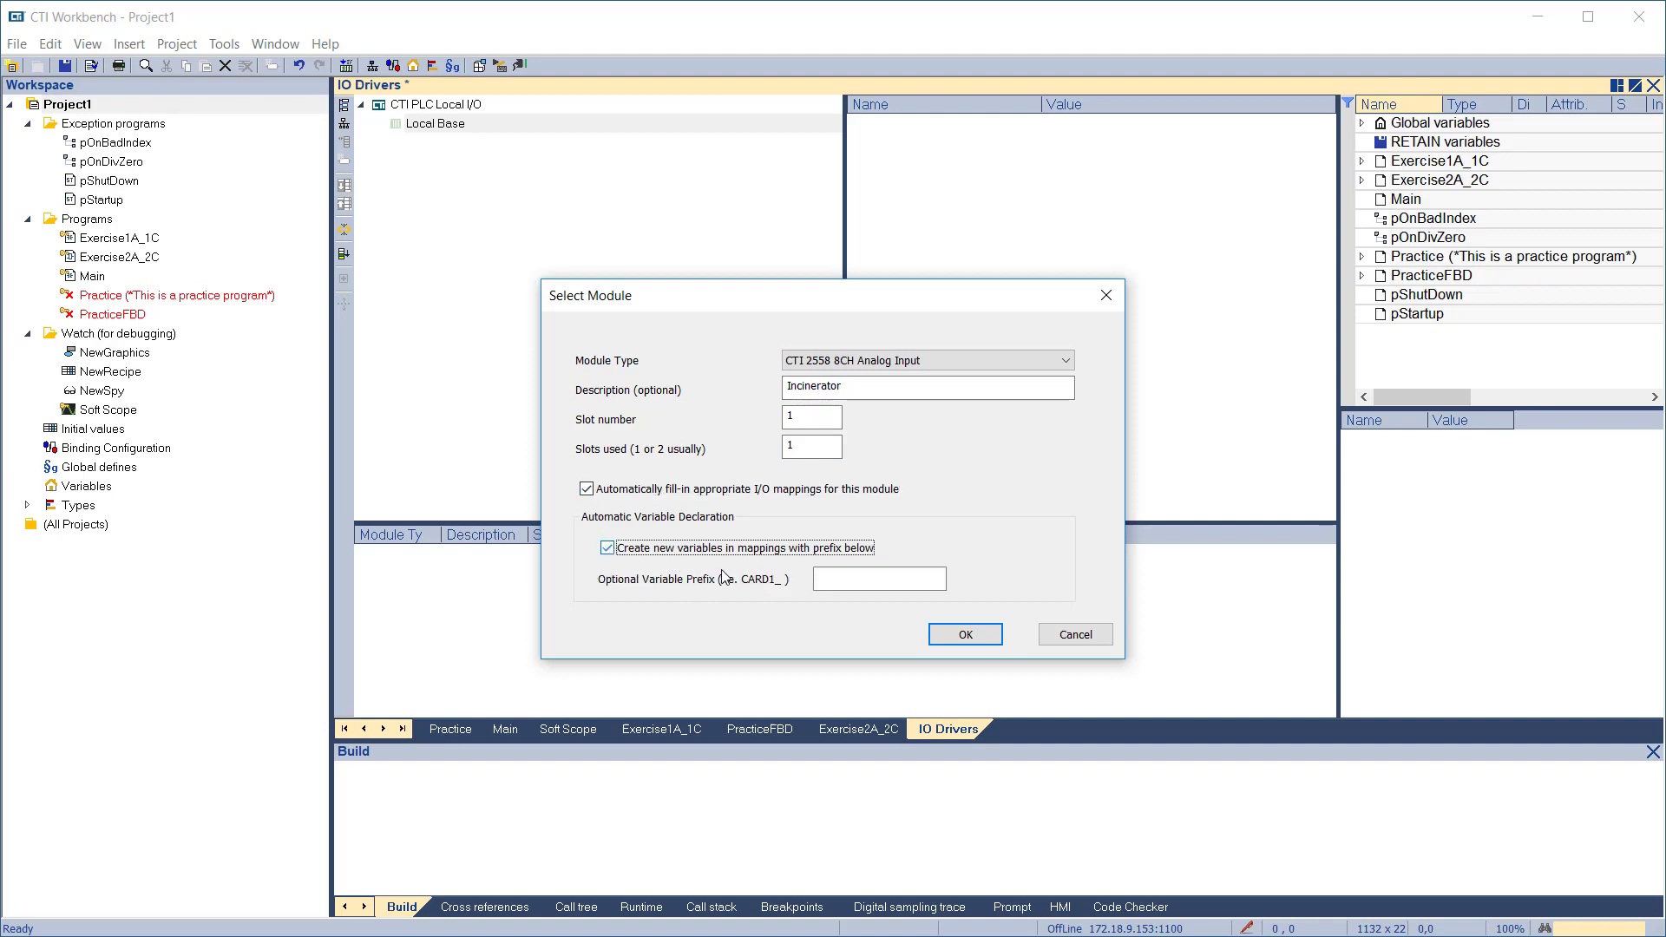
{"action": "left_click", "coordinate": [857, 576]}
{"action": "type", "text": "I"}
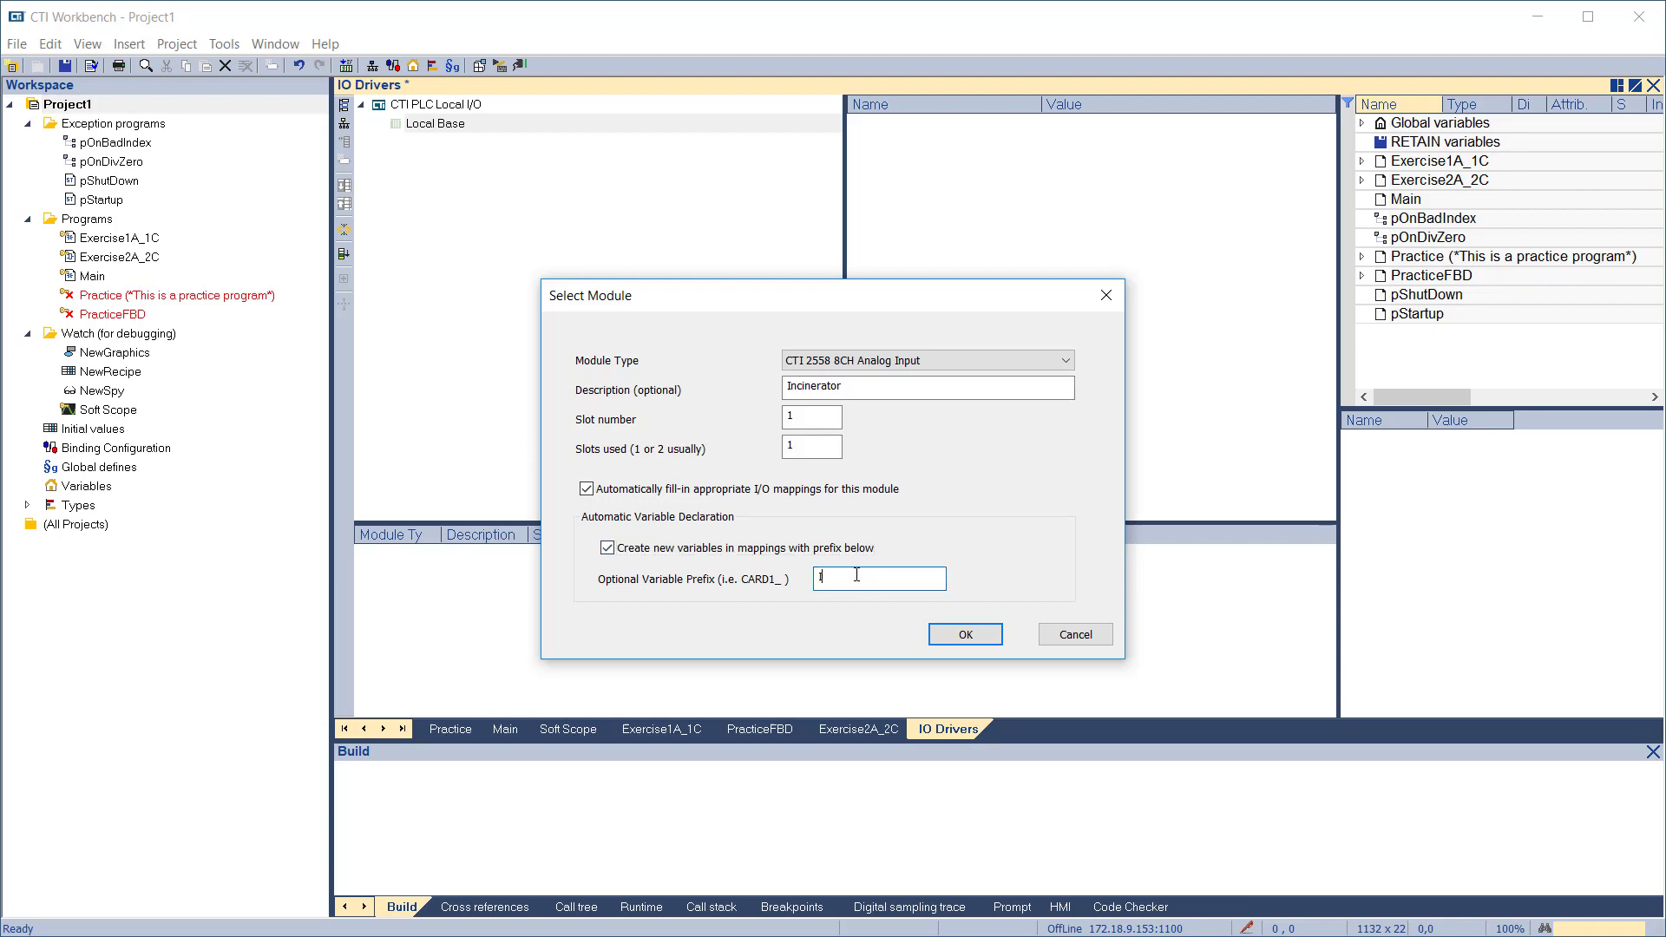
{"action": "type", "text": "ncinerator"}
{"action": "left_click", "coordinate": [944, 636]}
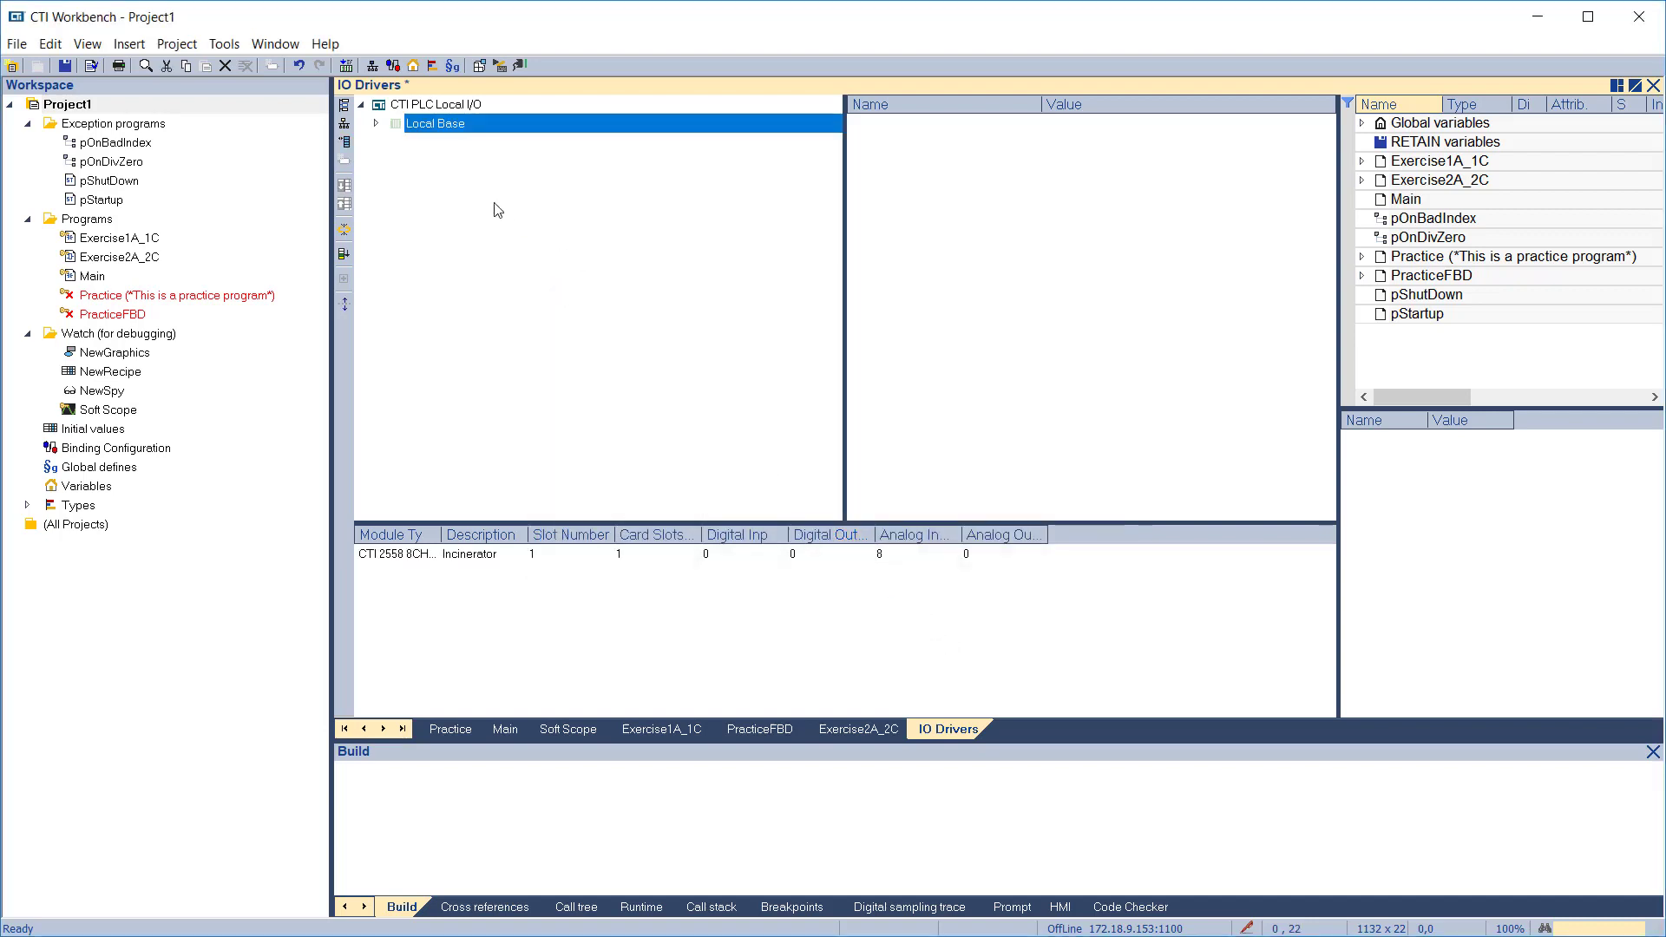
Examine the slot 1 module's channel mappings and properties, and the full names of the created global variables
{"action": "left_click", "coordinate": [376, 123]}
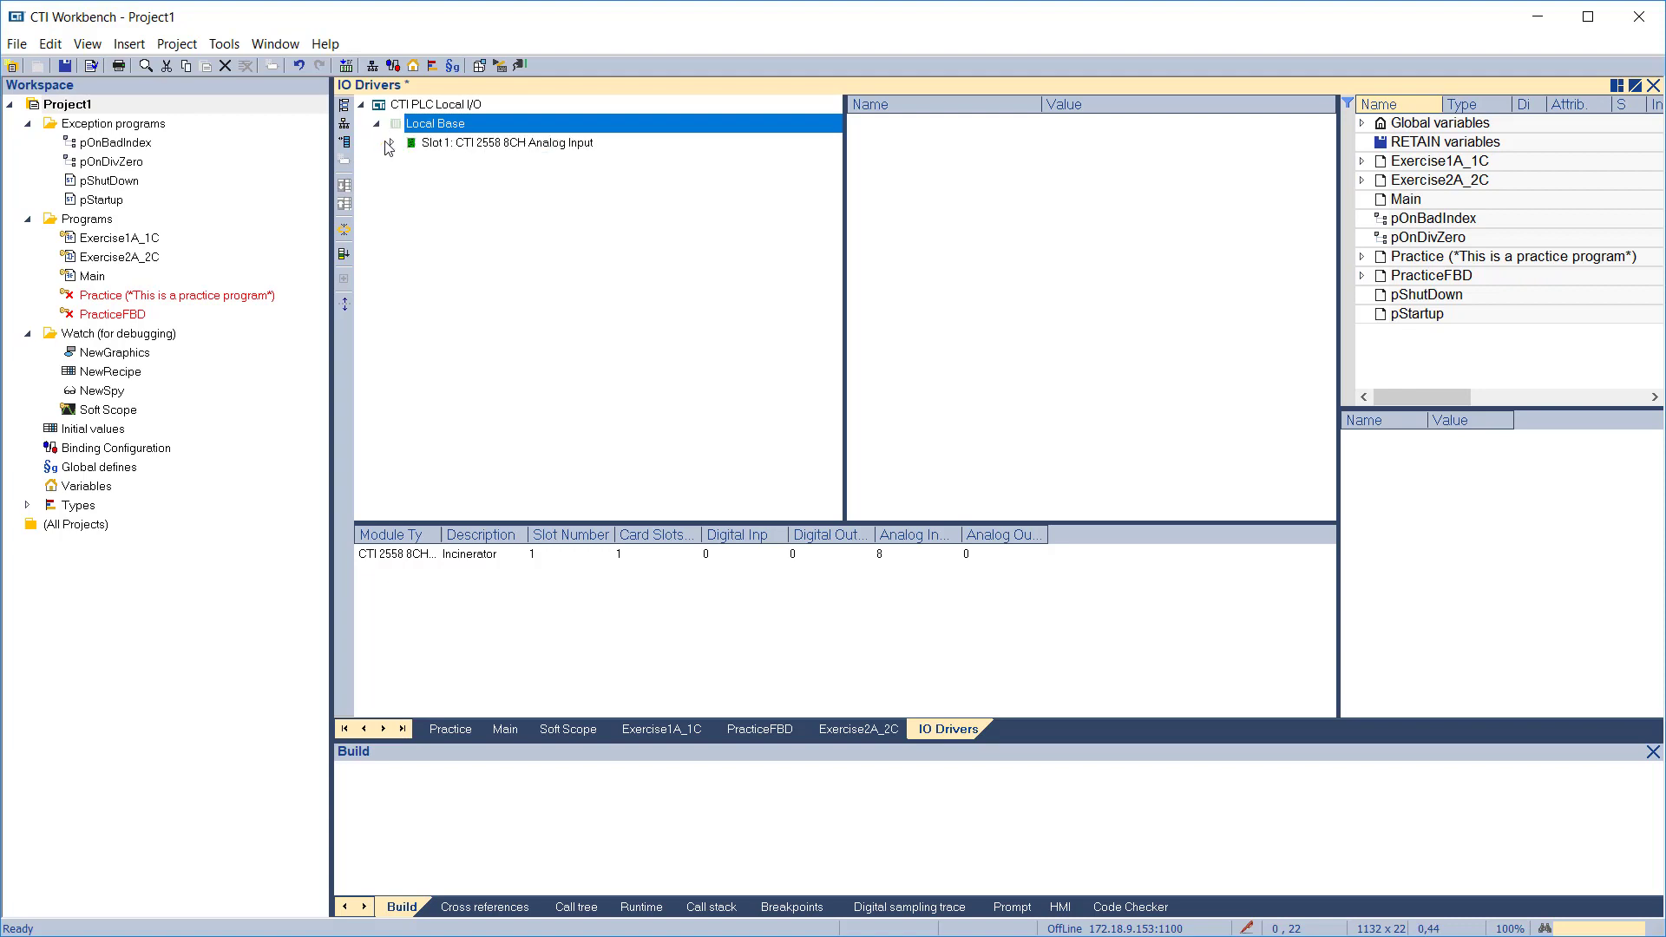
{"action": "left_click", "coordinate": [388, 144]}
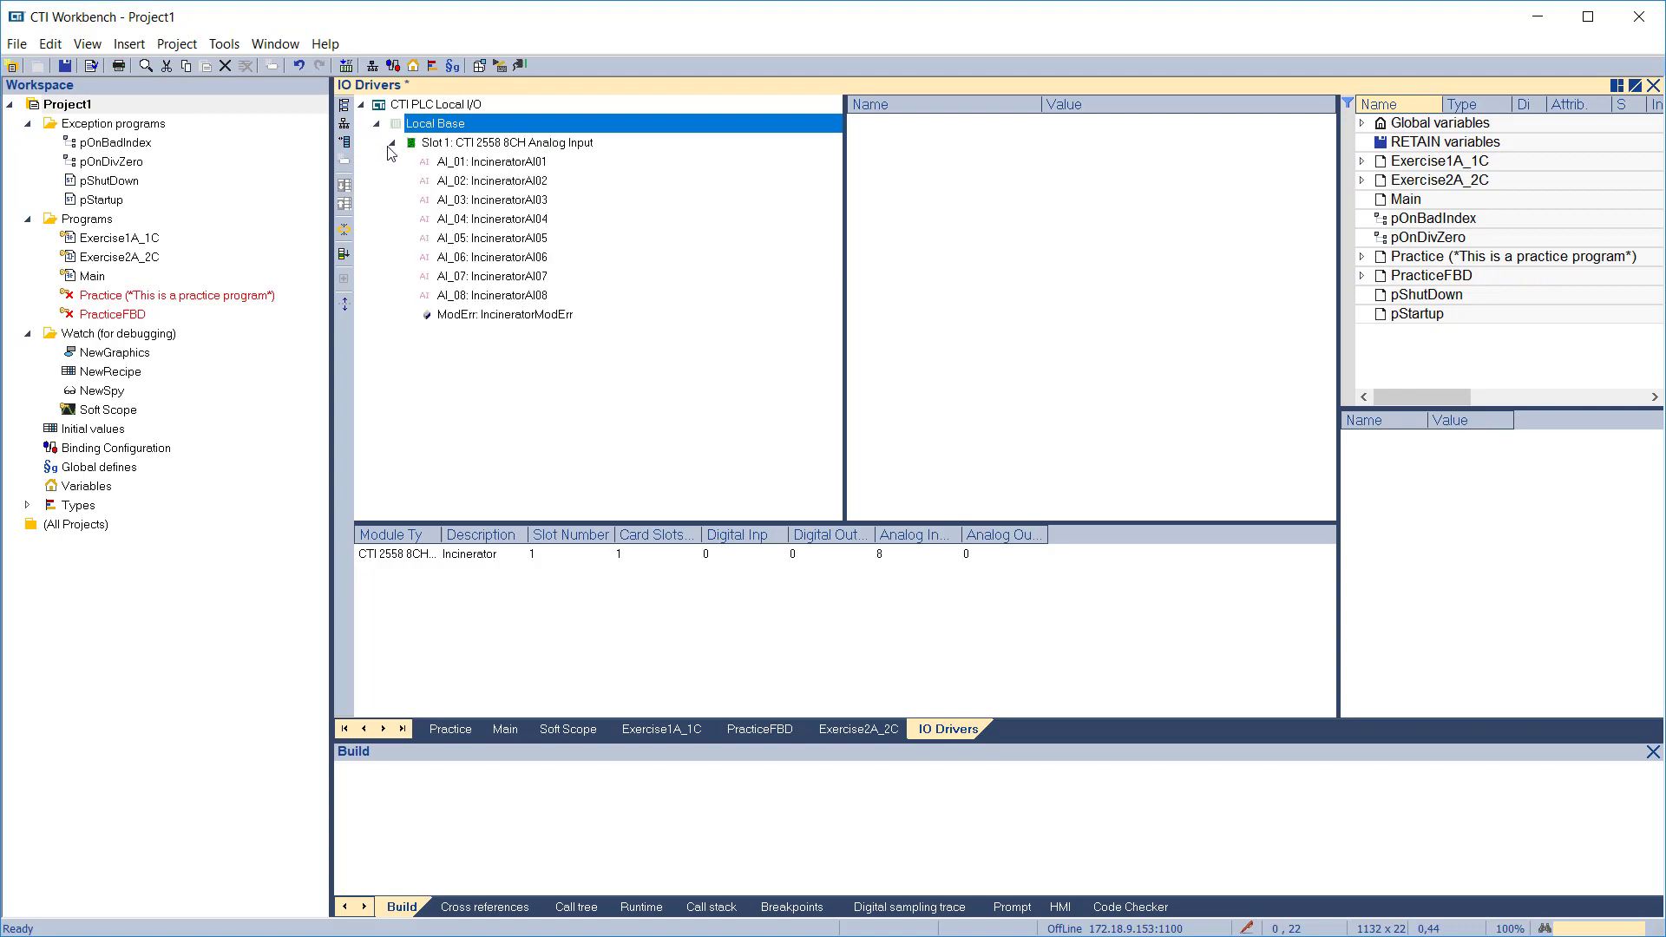
{"action": "left_click", "coordinate": [427, 148]}
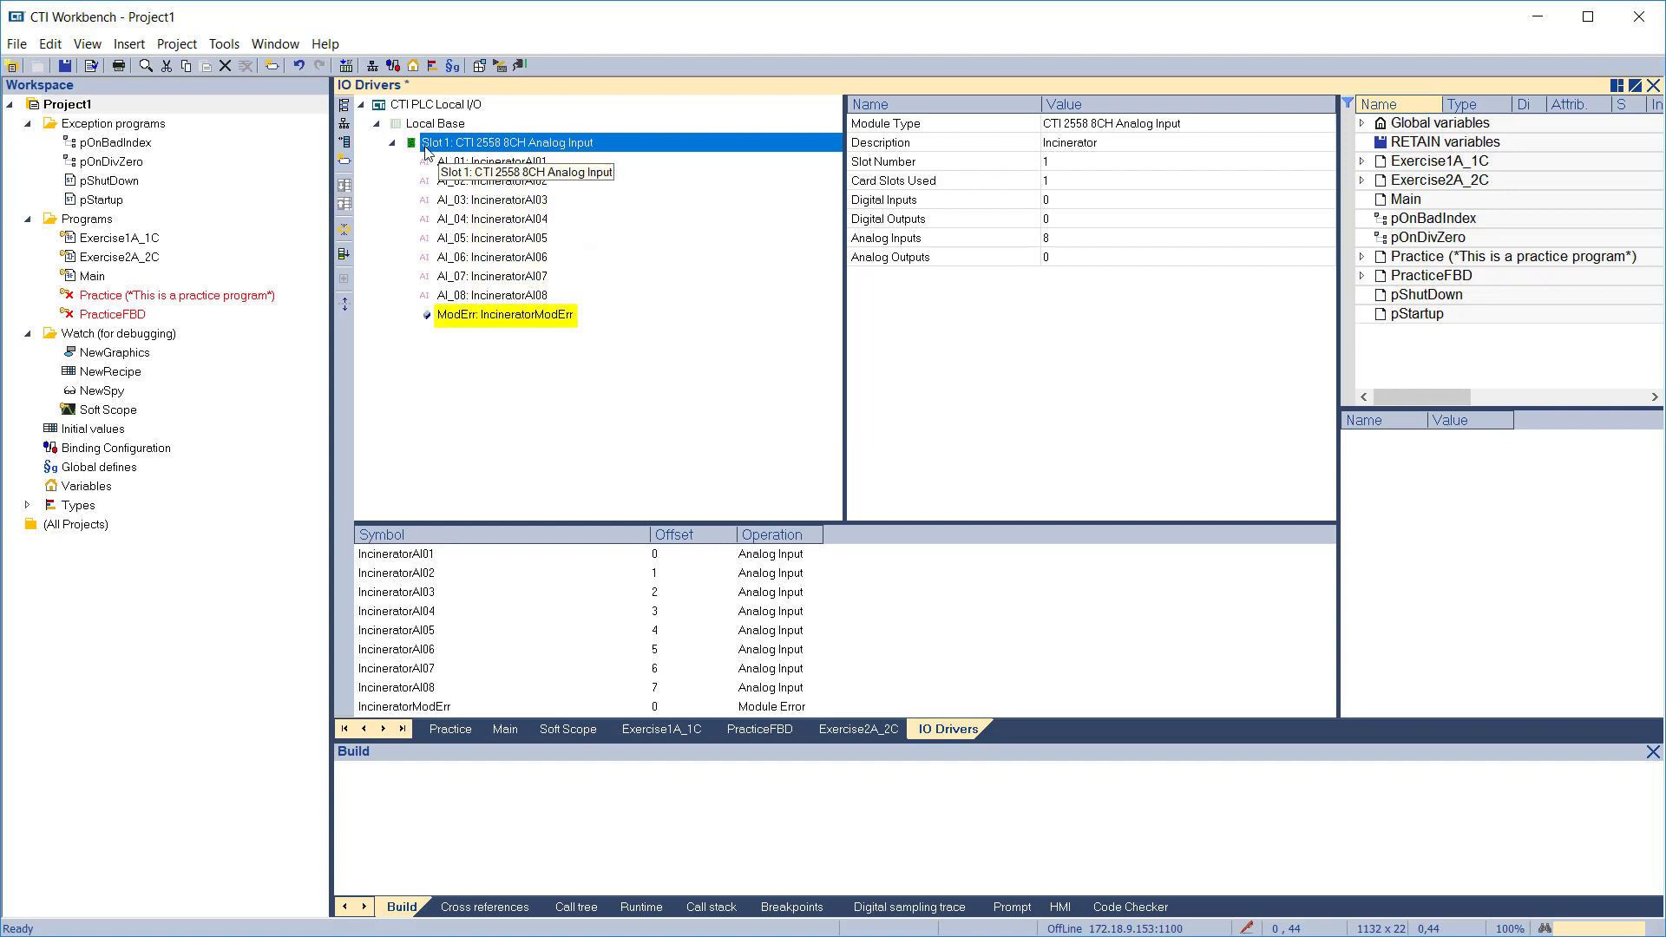
{"action": "left_click", "coordinate": [1362, 123]}
{"action": "scroll", "coordinate": [1403, 251], "scroll_direction": "down", "scroll_amount": 1}
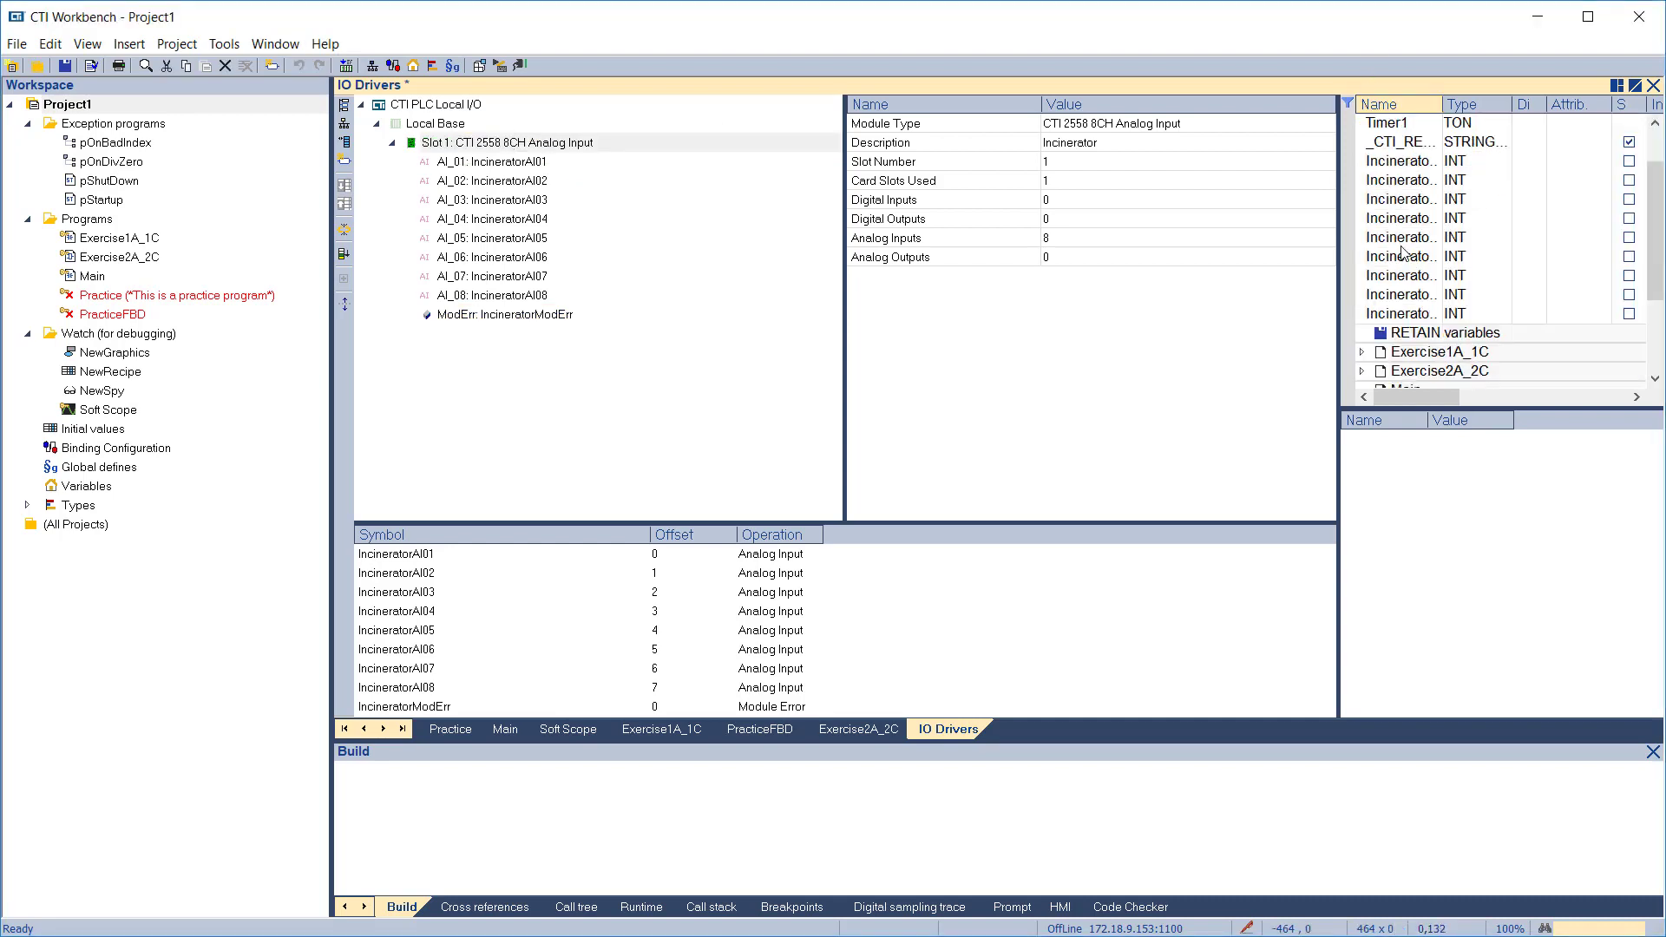
{"action": "scroll", "coordinate": [1403, 252], "scroll_direction": "up", "scroll_amount": 1}
{"action": "left_click_drag", "start_coordinate": [1442, 104], "coordinate": [1504, 104]}
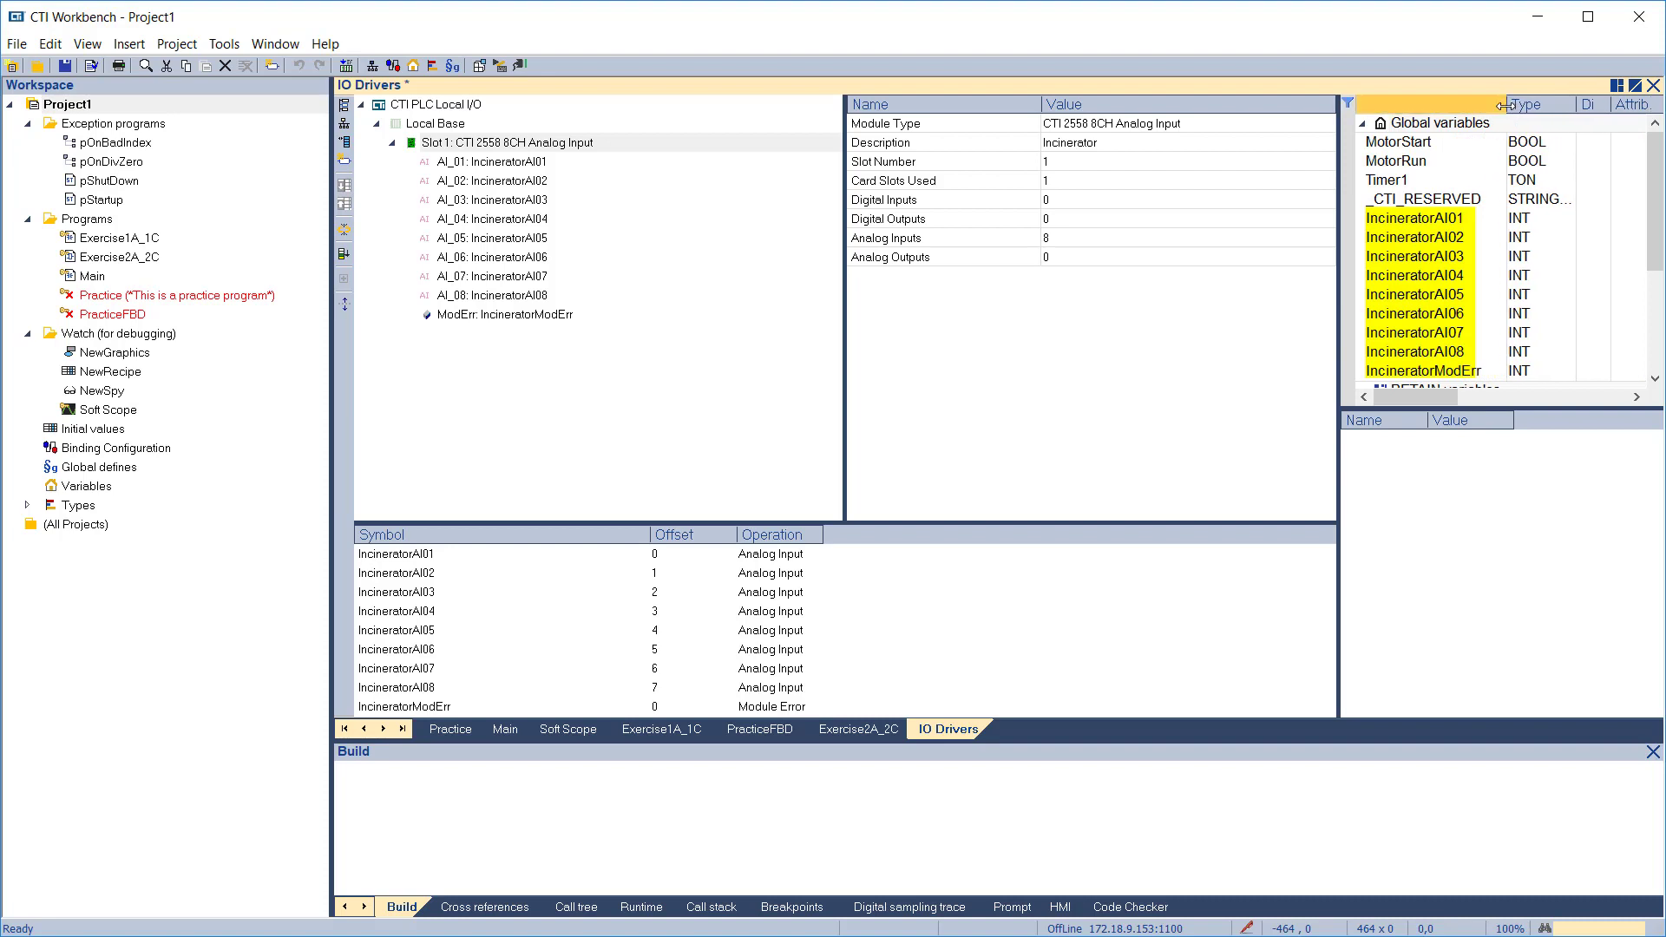
Create a global variable named Temperature1 with the data type INT
{"action": "left_click", "coordinate": [1403, 126]}
{"action": "key", "text": "Insert"}
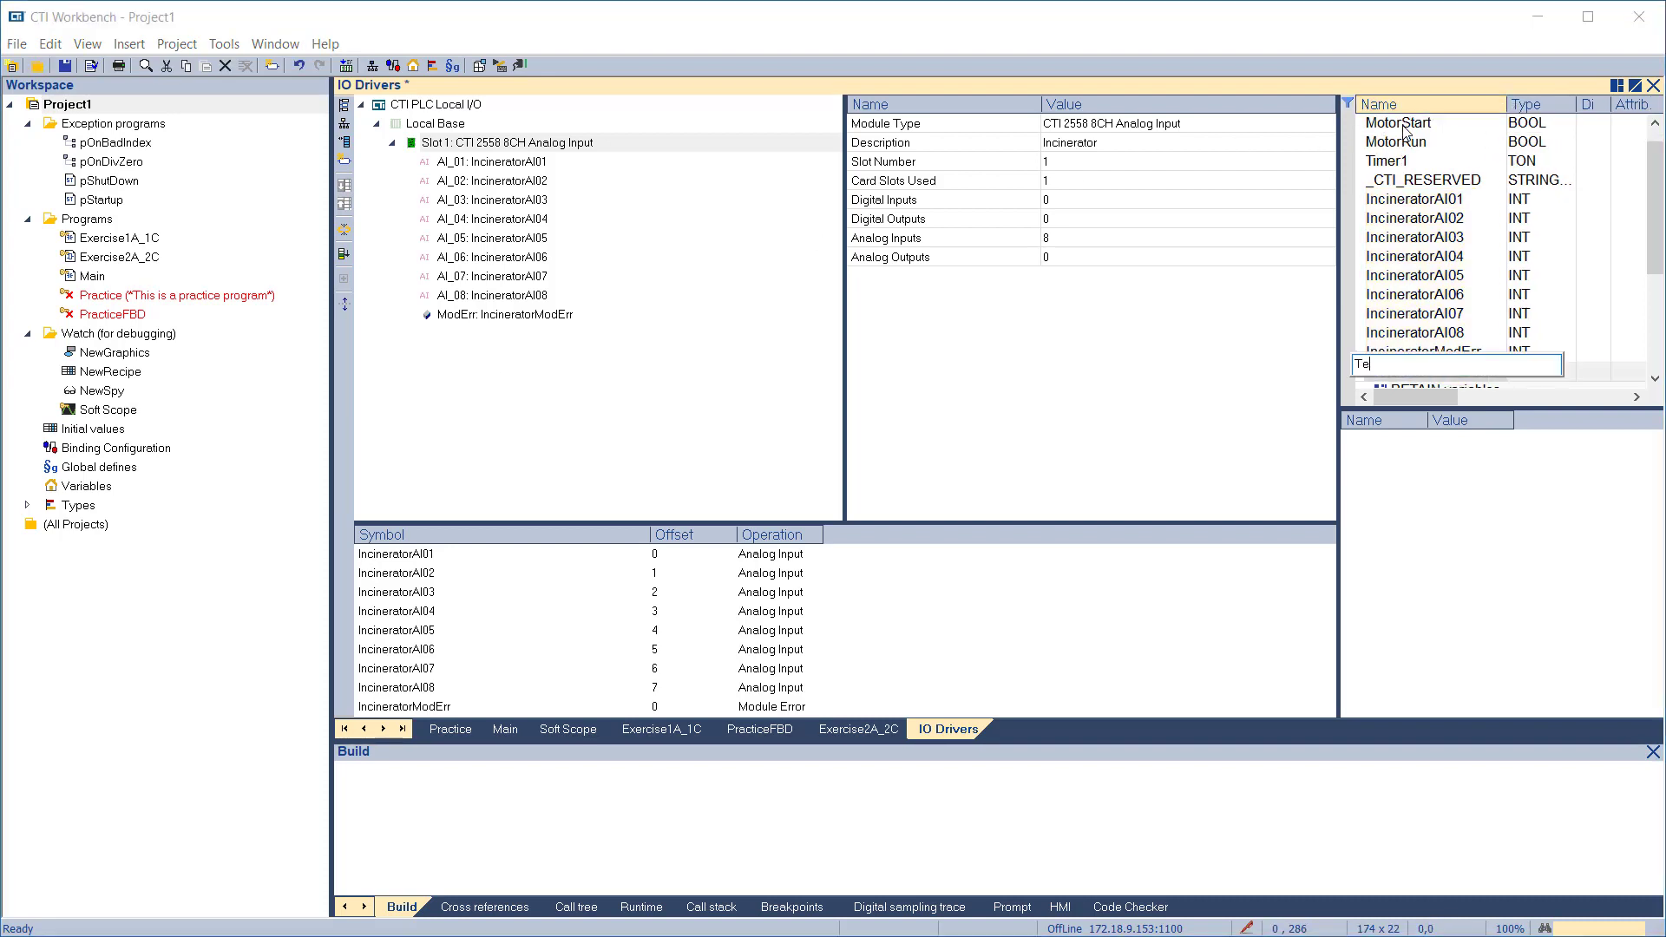
{"action": "type", "text": "Temperature1"}
{"action": "key", "text": "Return"}
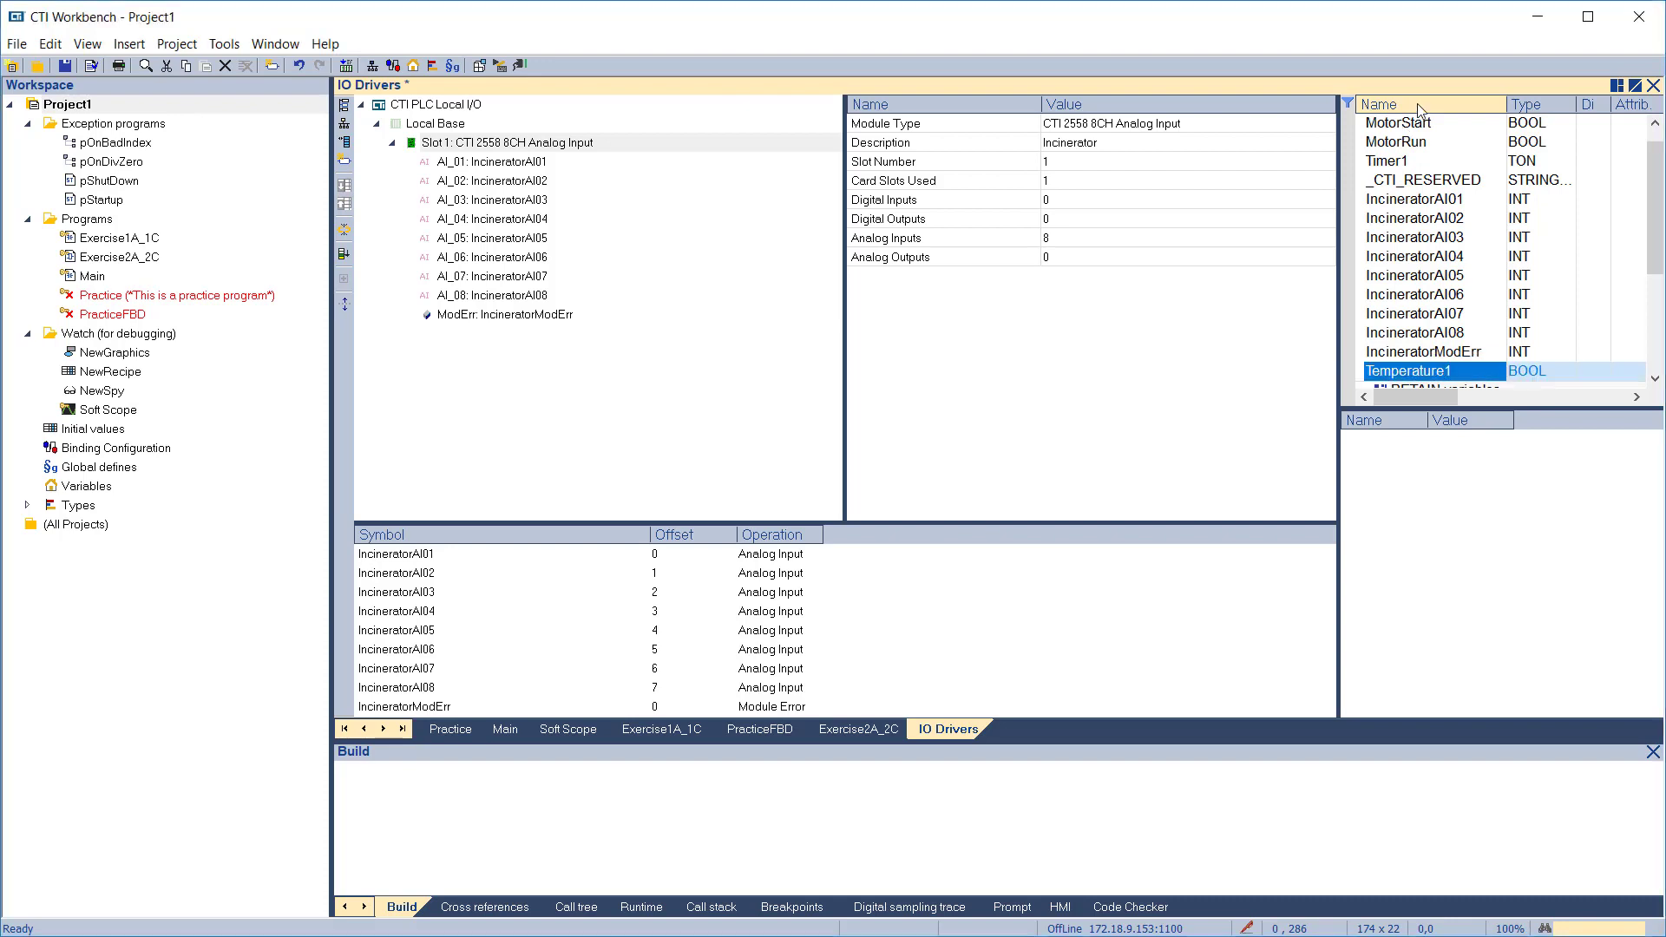
{"action": "left_click", "coordinate": [1531, 373]}
{"action": "left_click", "coordinate": [1525, 428]}
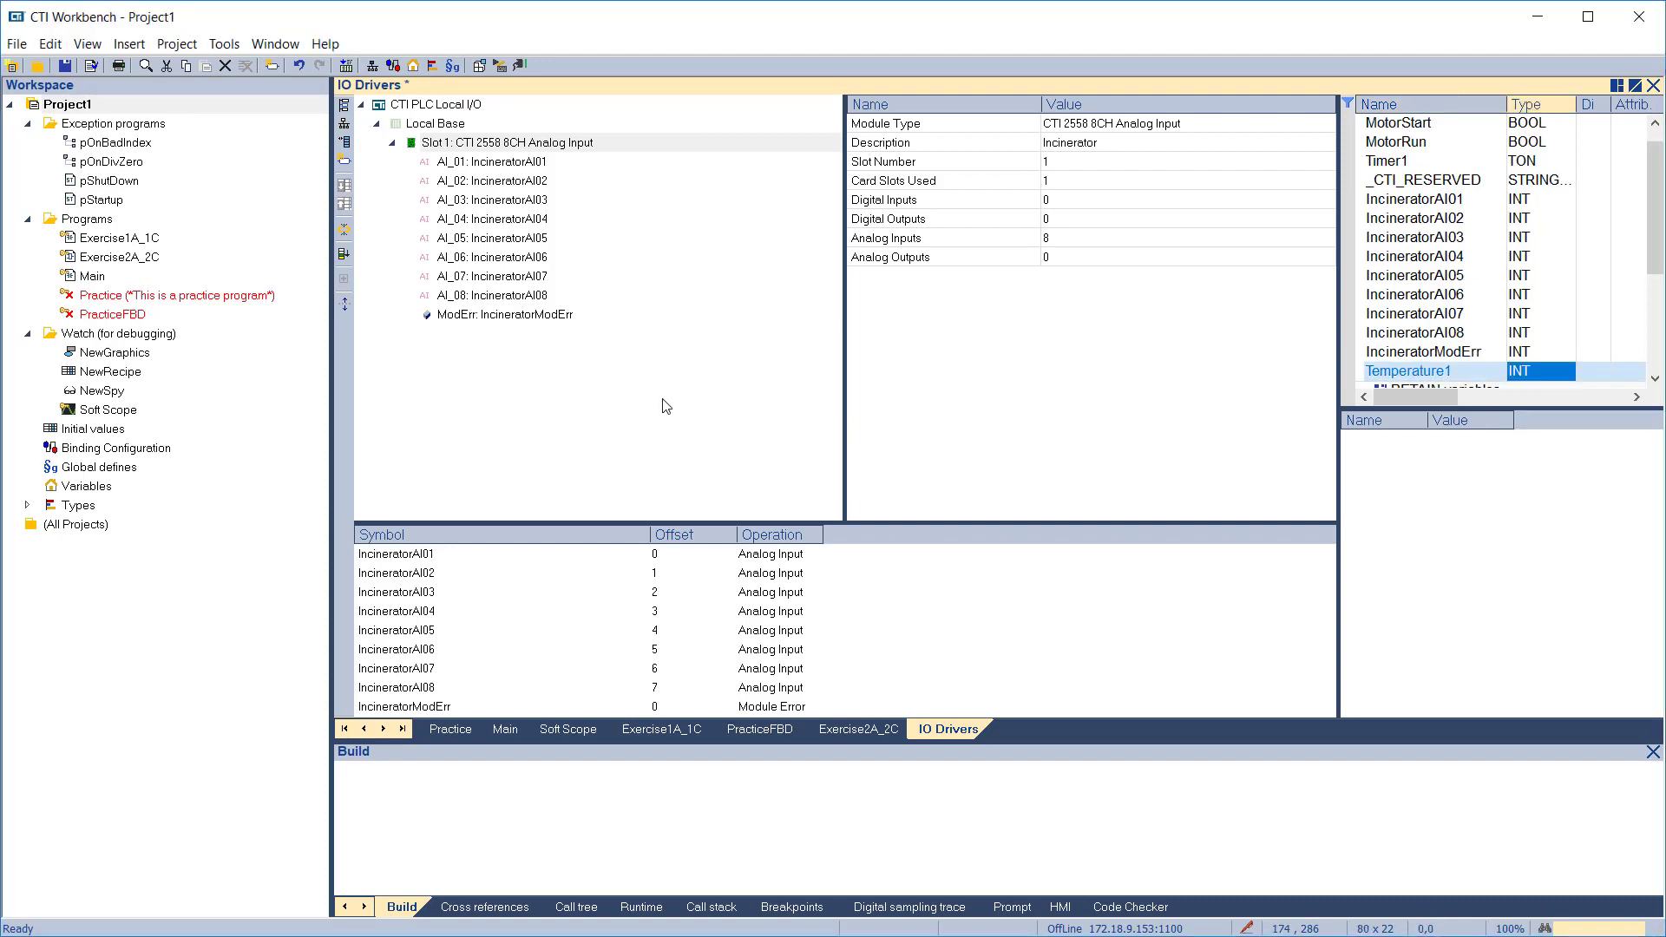
Add a CTI 2558 8CH Analog Input module in slot 2 with automatic I/O mappings but without creating new variables
{"action": "left_click", "coordinate": [345, 144]}
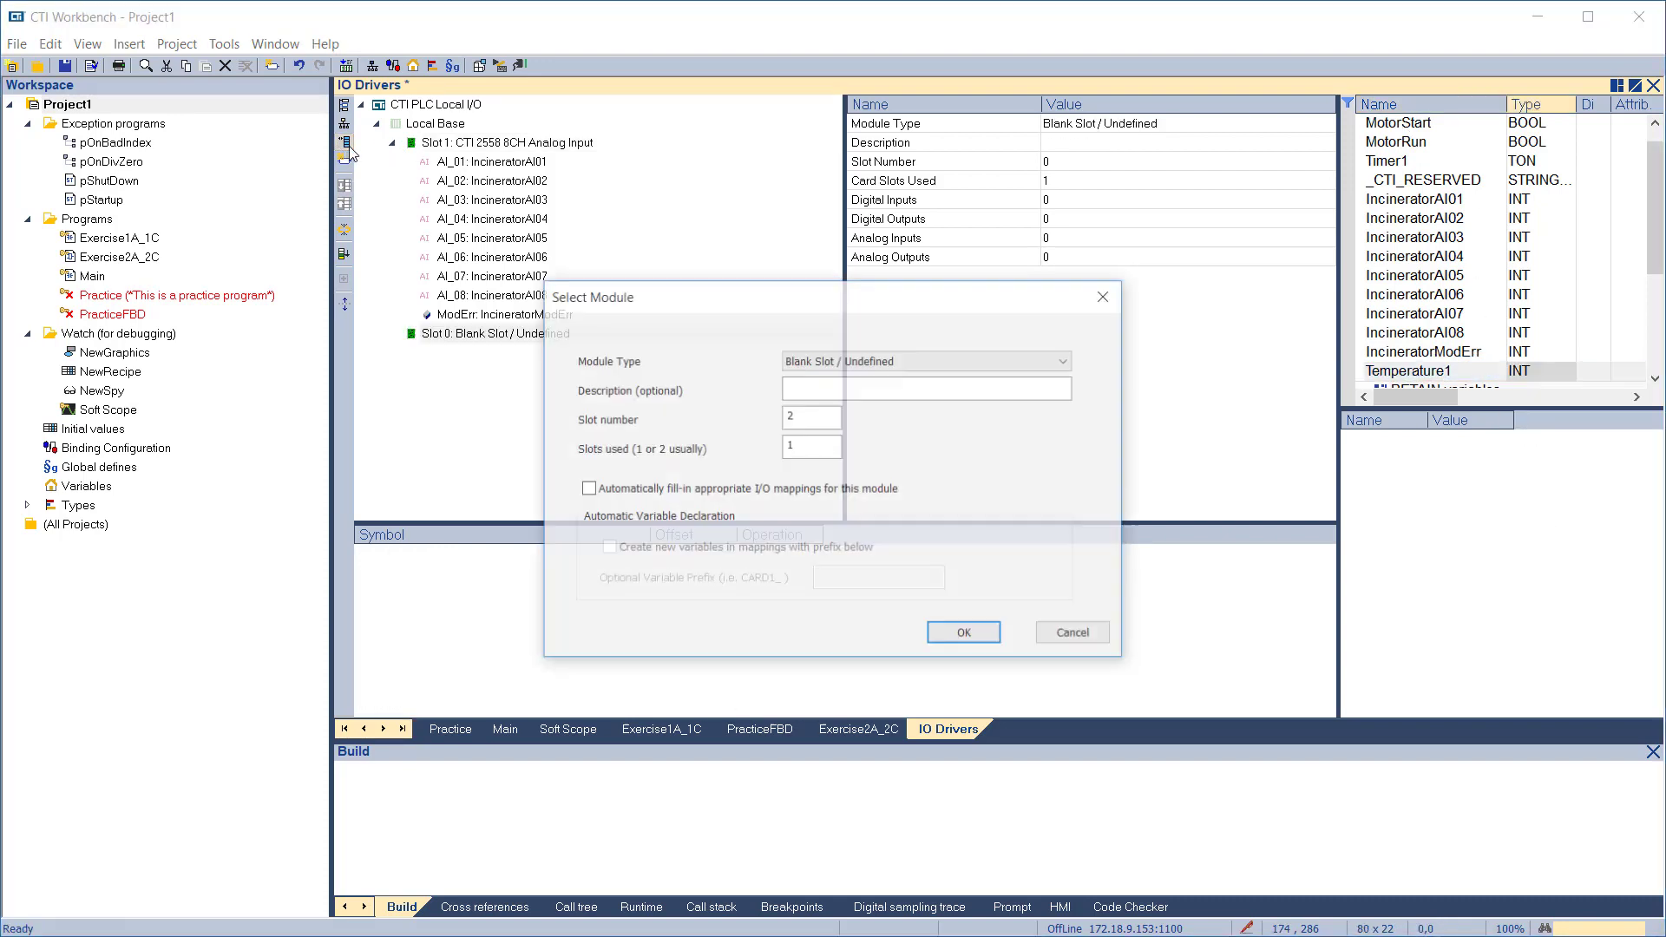
{"action": "left_click", "coordinate": [920, 361]}
{"action": "left_click", "coordinate": [872, 643]}
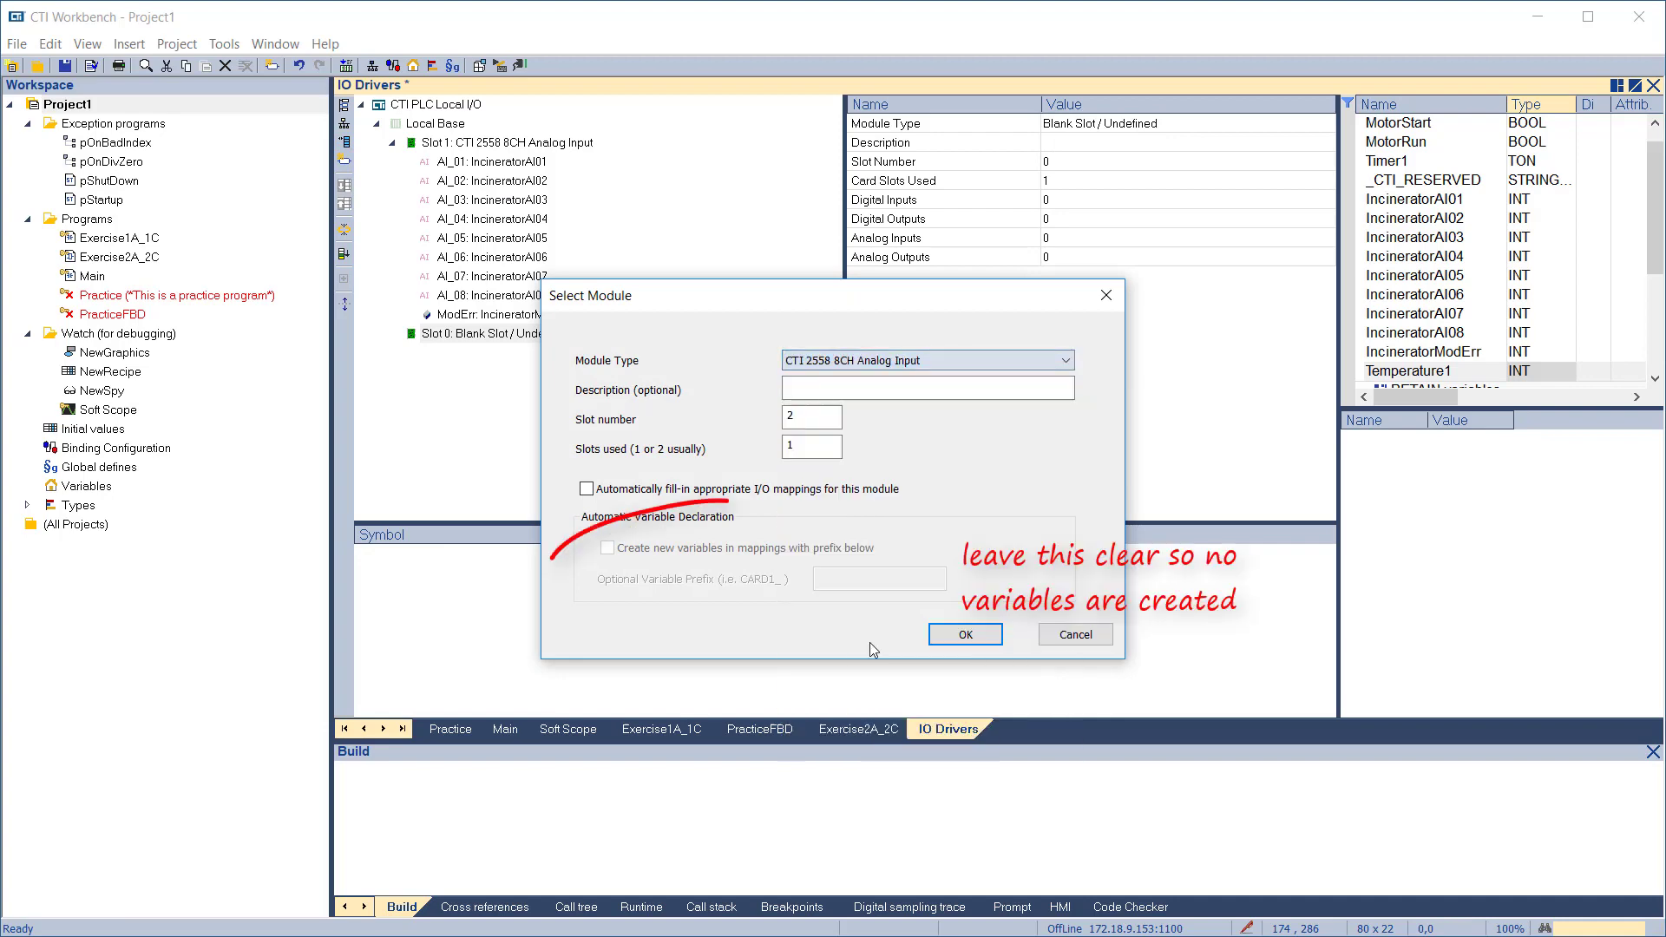
{"action": "left_click", "coordinate": [586, 489]}
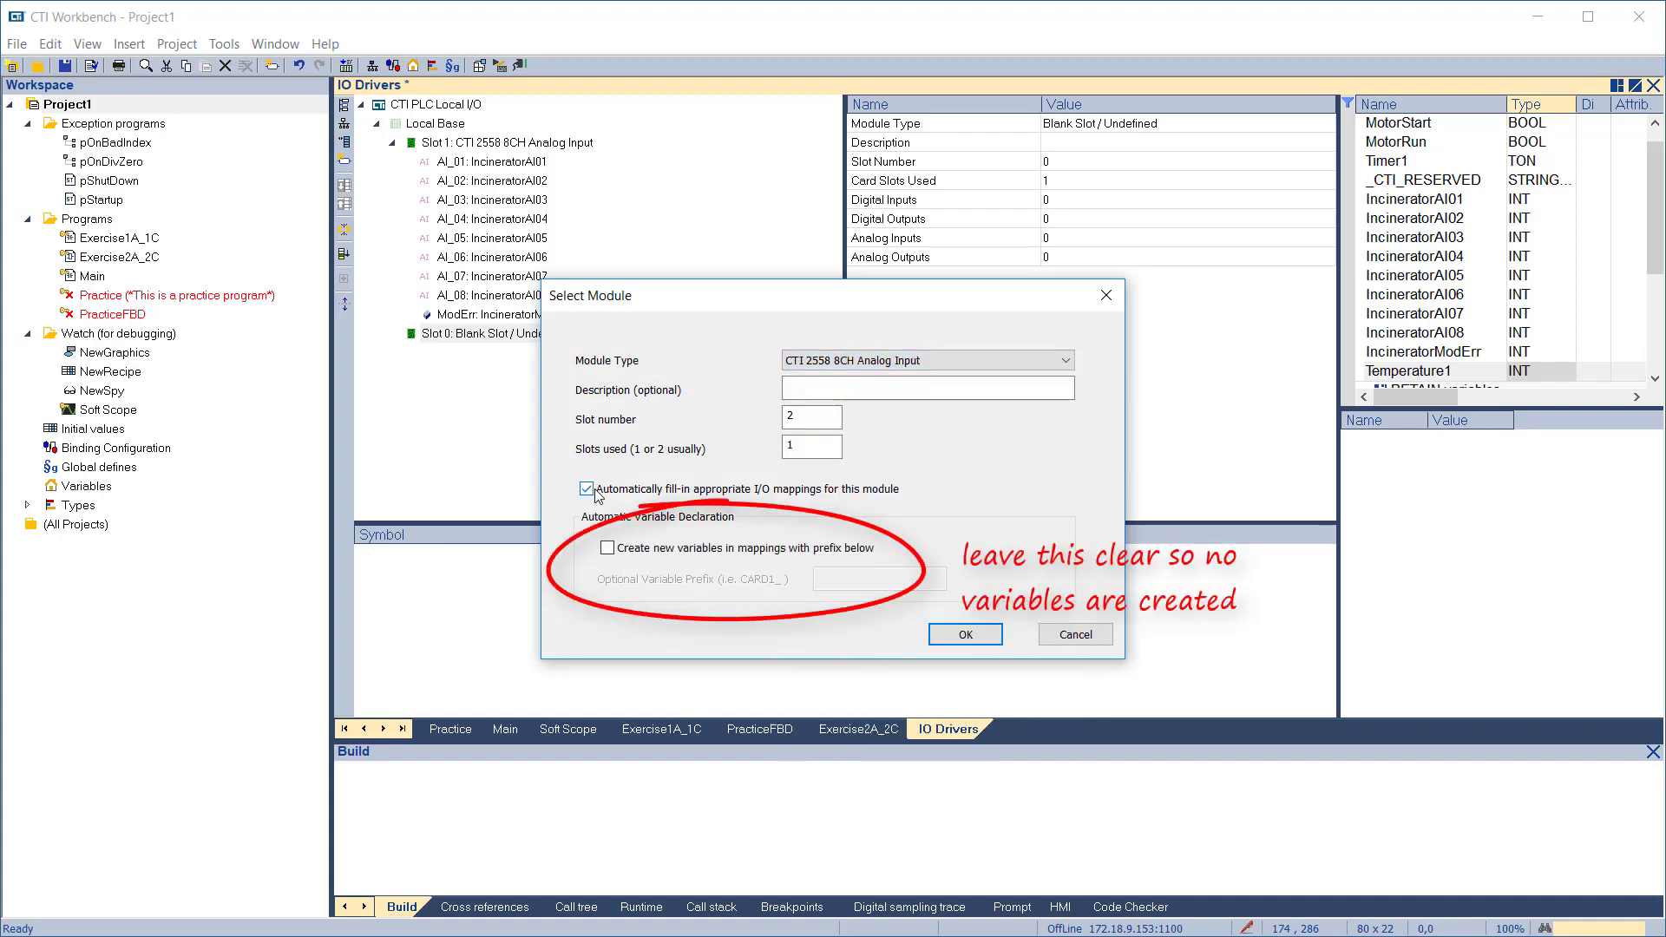
{"action": "left_click", "coordinate": [965, 634]}
Map the Temperature1 variable to channel AI_01 of the slot 2 module and collapse the slot 1 module
{"action": "left_click", "coordinate": [391, 340]}
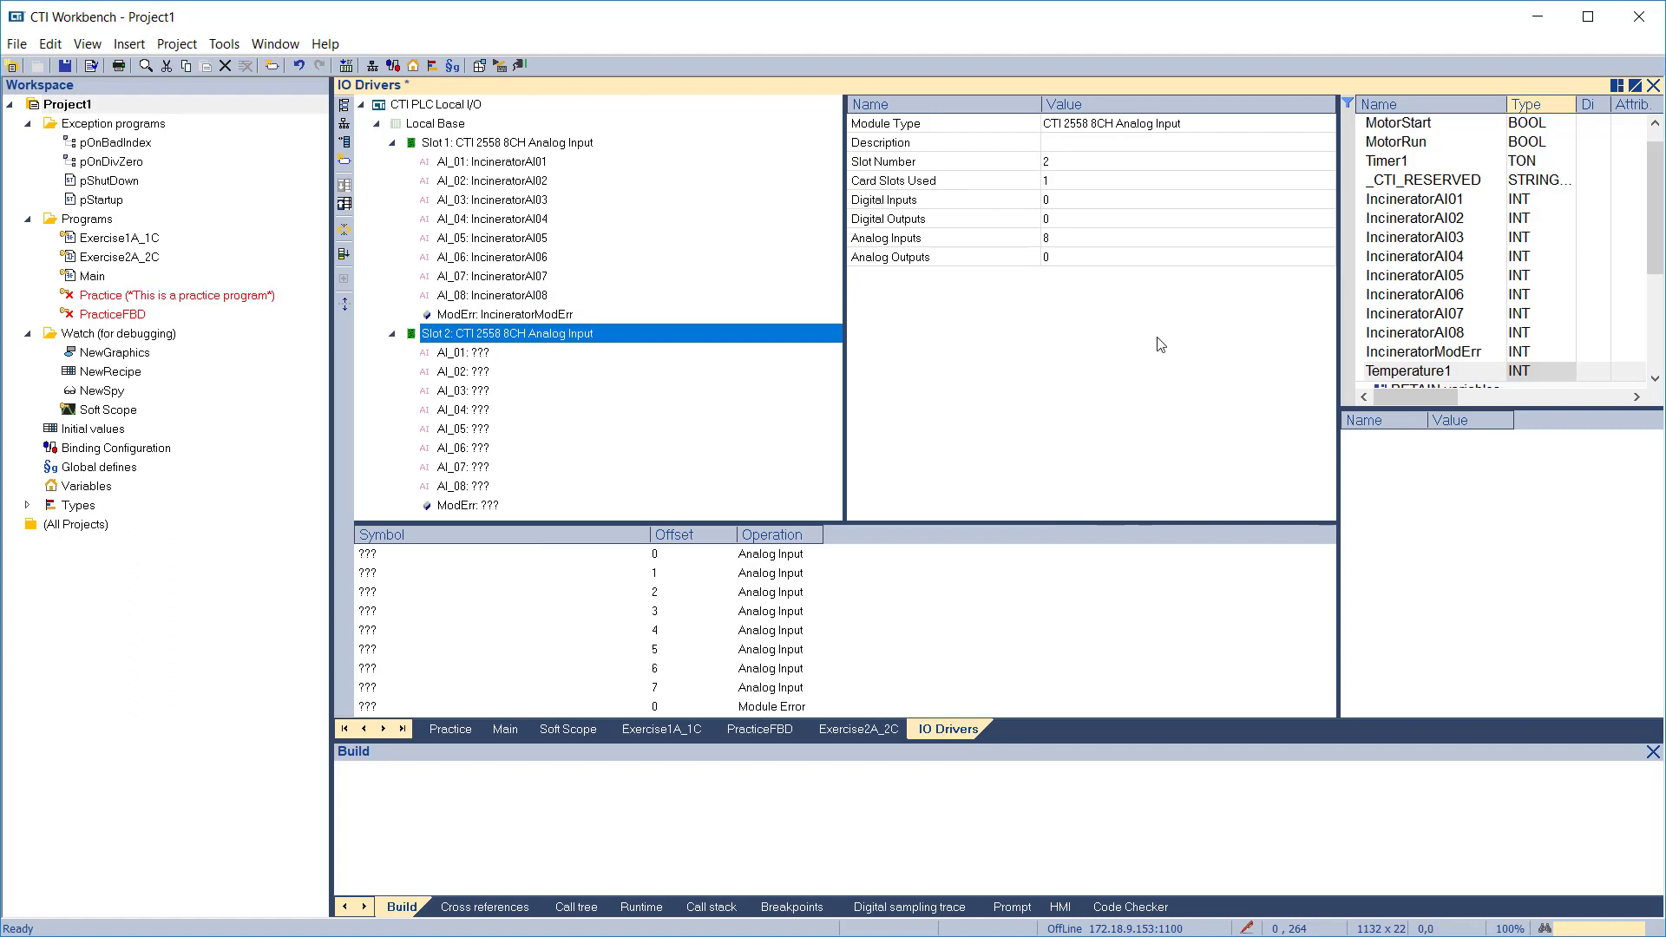
{"action": "left_click_drag", "start_coordinate": [1414, 371], "coordinate": [616, 355]}
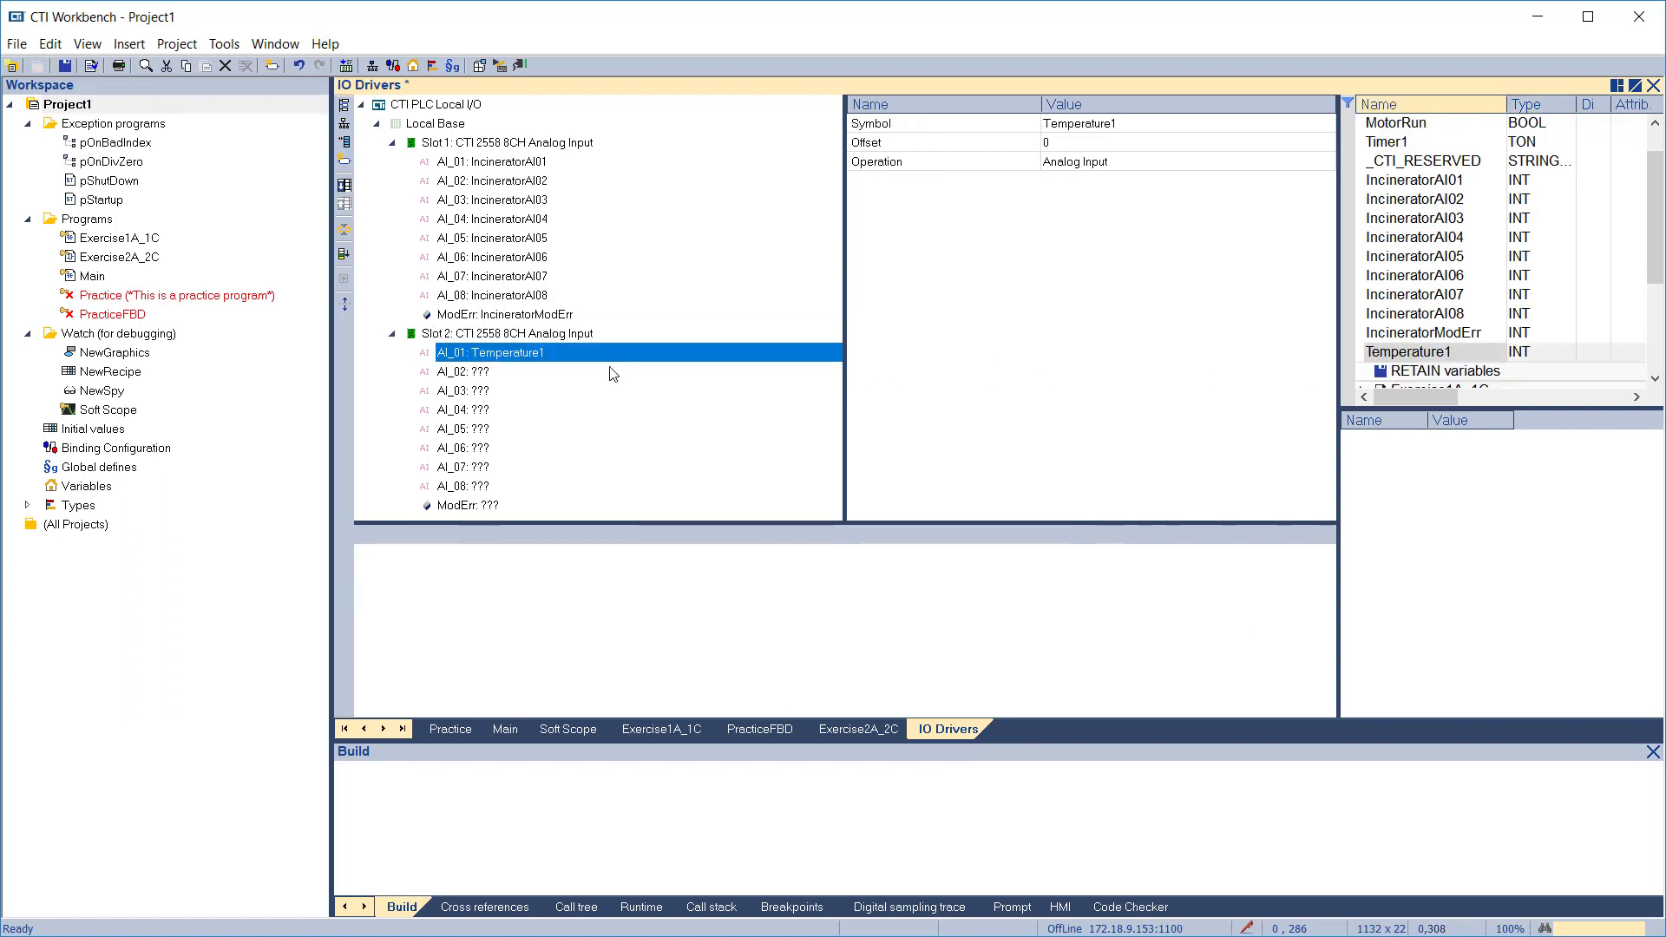
{"action": "left_click", "coordinate": [393, 144]}
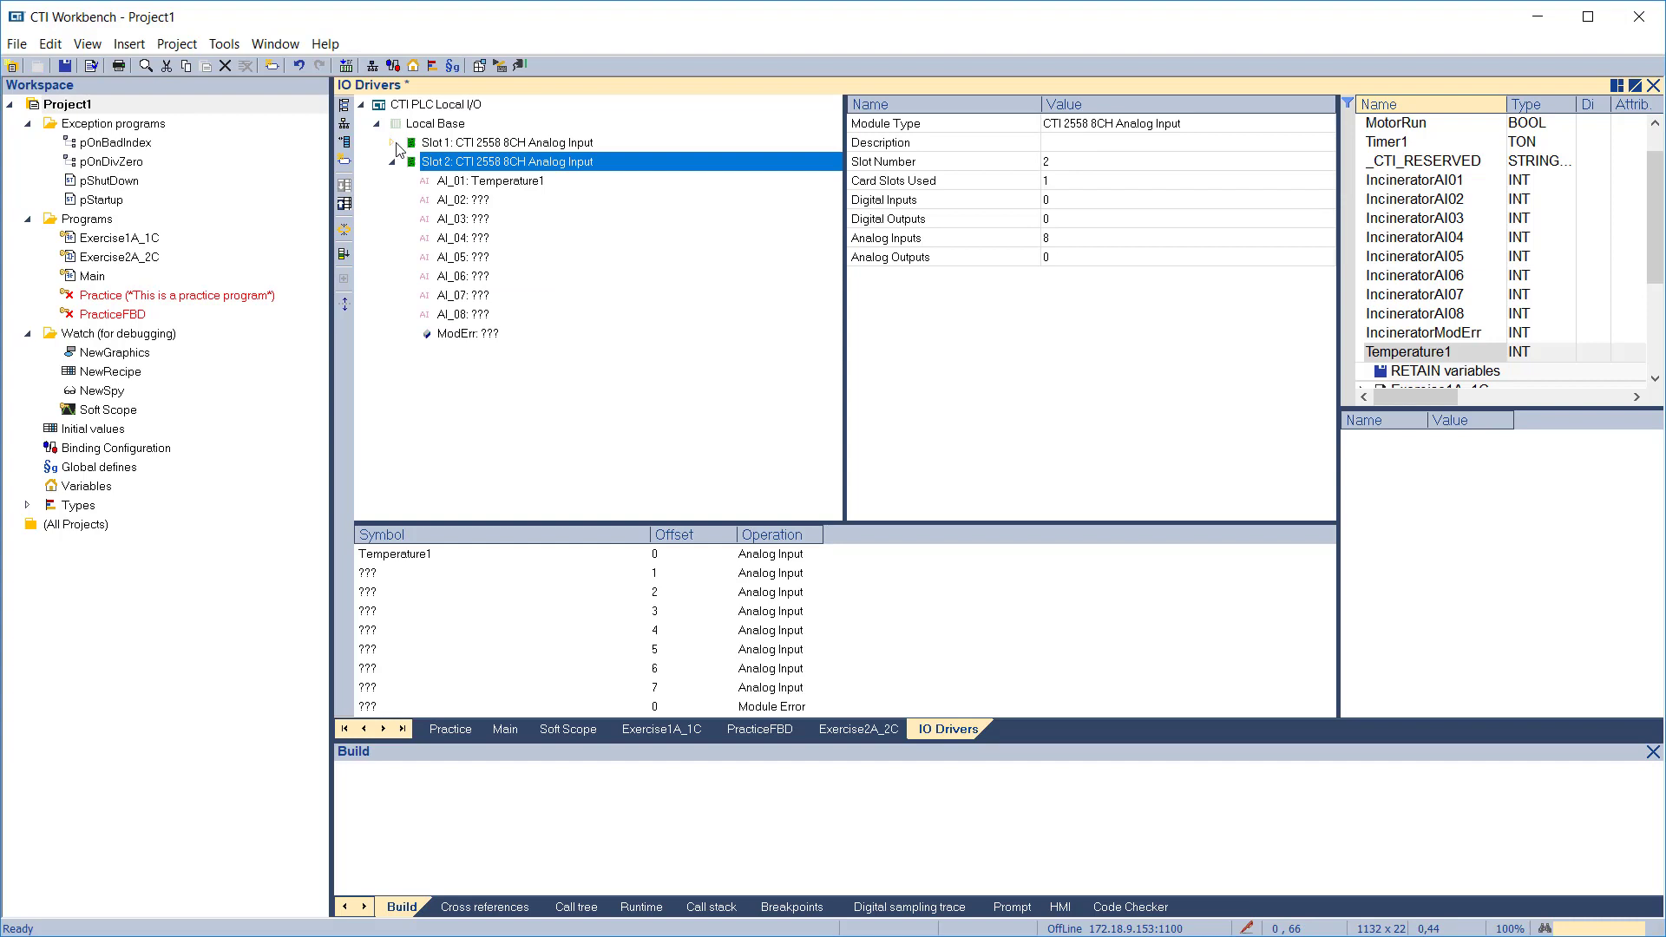
Create a global variable named Temperature2 with the data type INT
{"action": "scroll", "coordinate": [1388, 155], "scroll_direction": "up", "scroll_amount": 1}
{"action": "left_click", "coordinate": [1397, 129]}
{"action": "key", "text": "Insert"}
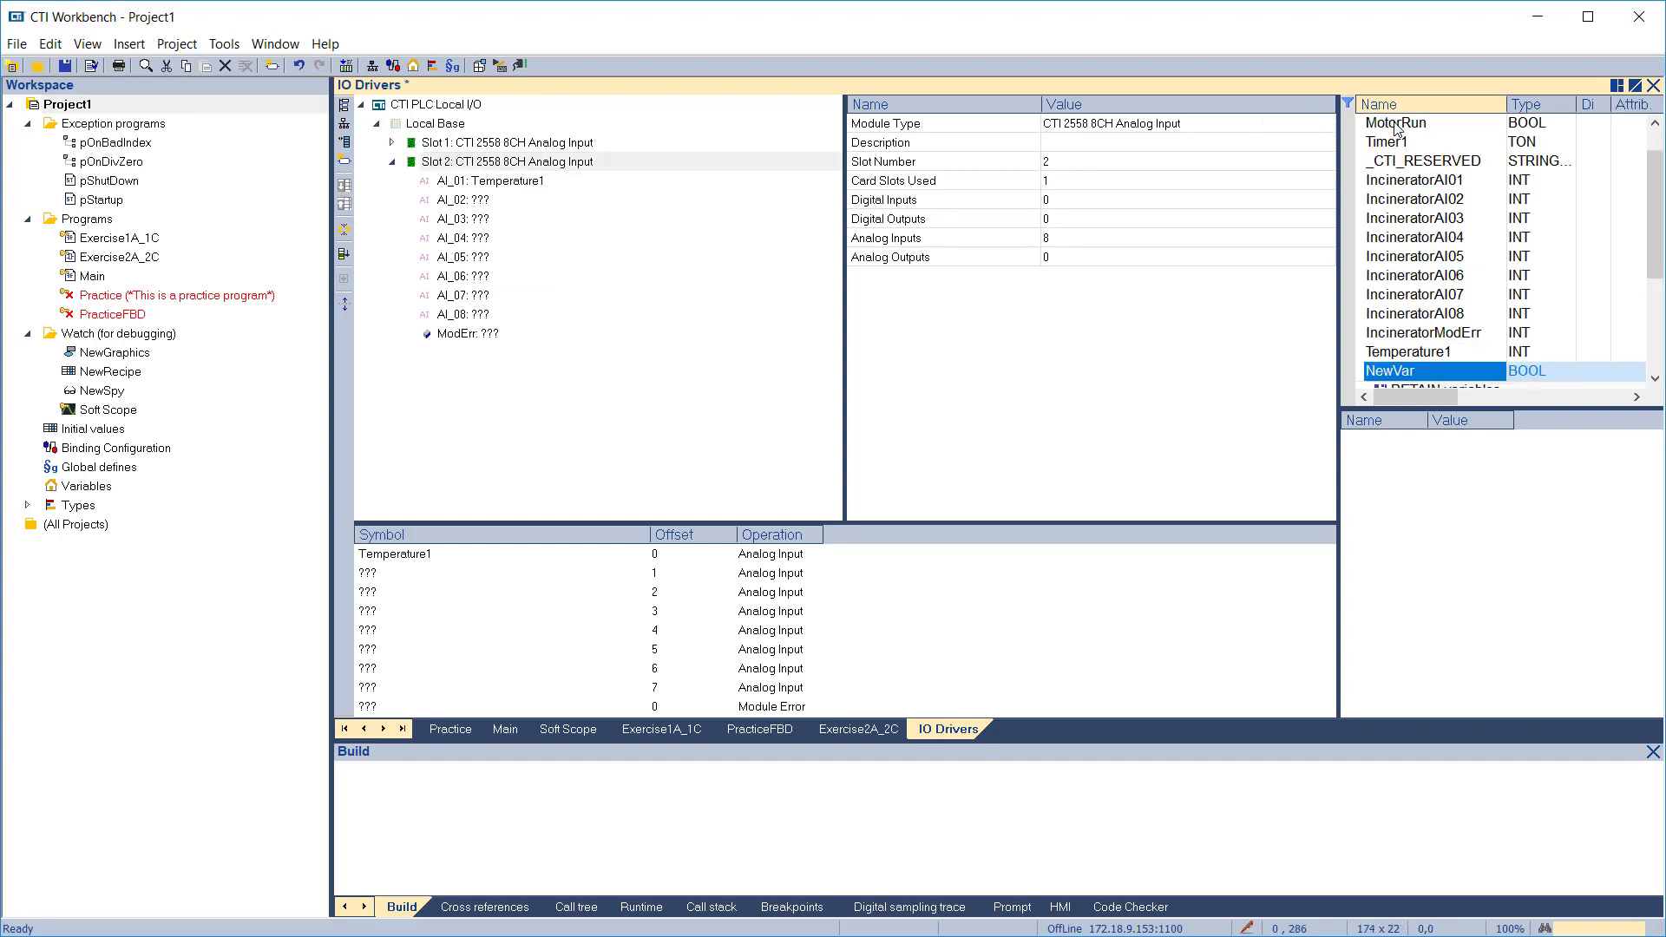
{"action": "type", "text": "Temperature2"}
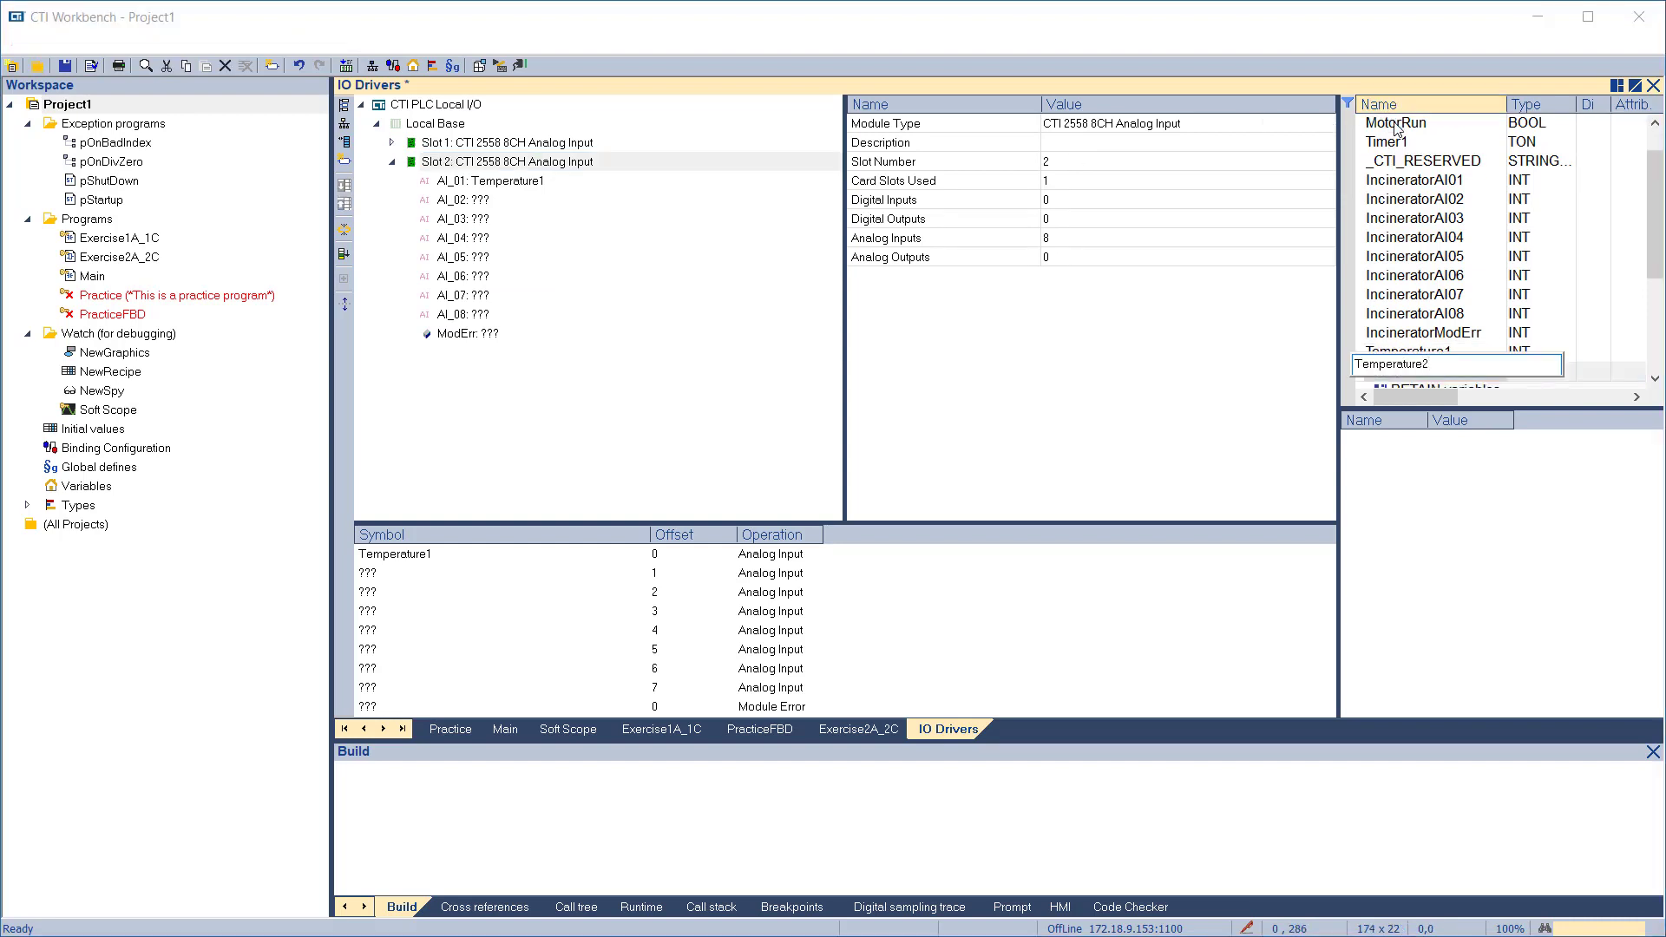
{"action": "key", "text": "Return"}
{"action": "left_click", "coordinate": [1520, 374]}
{"action": "left_click", "coordinate": [1520, 375]}
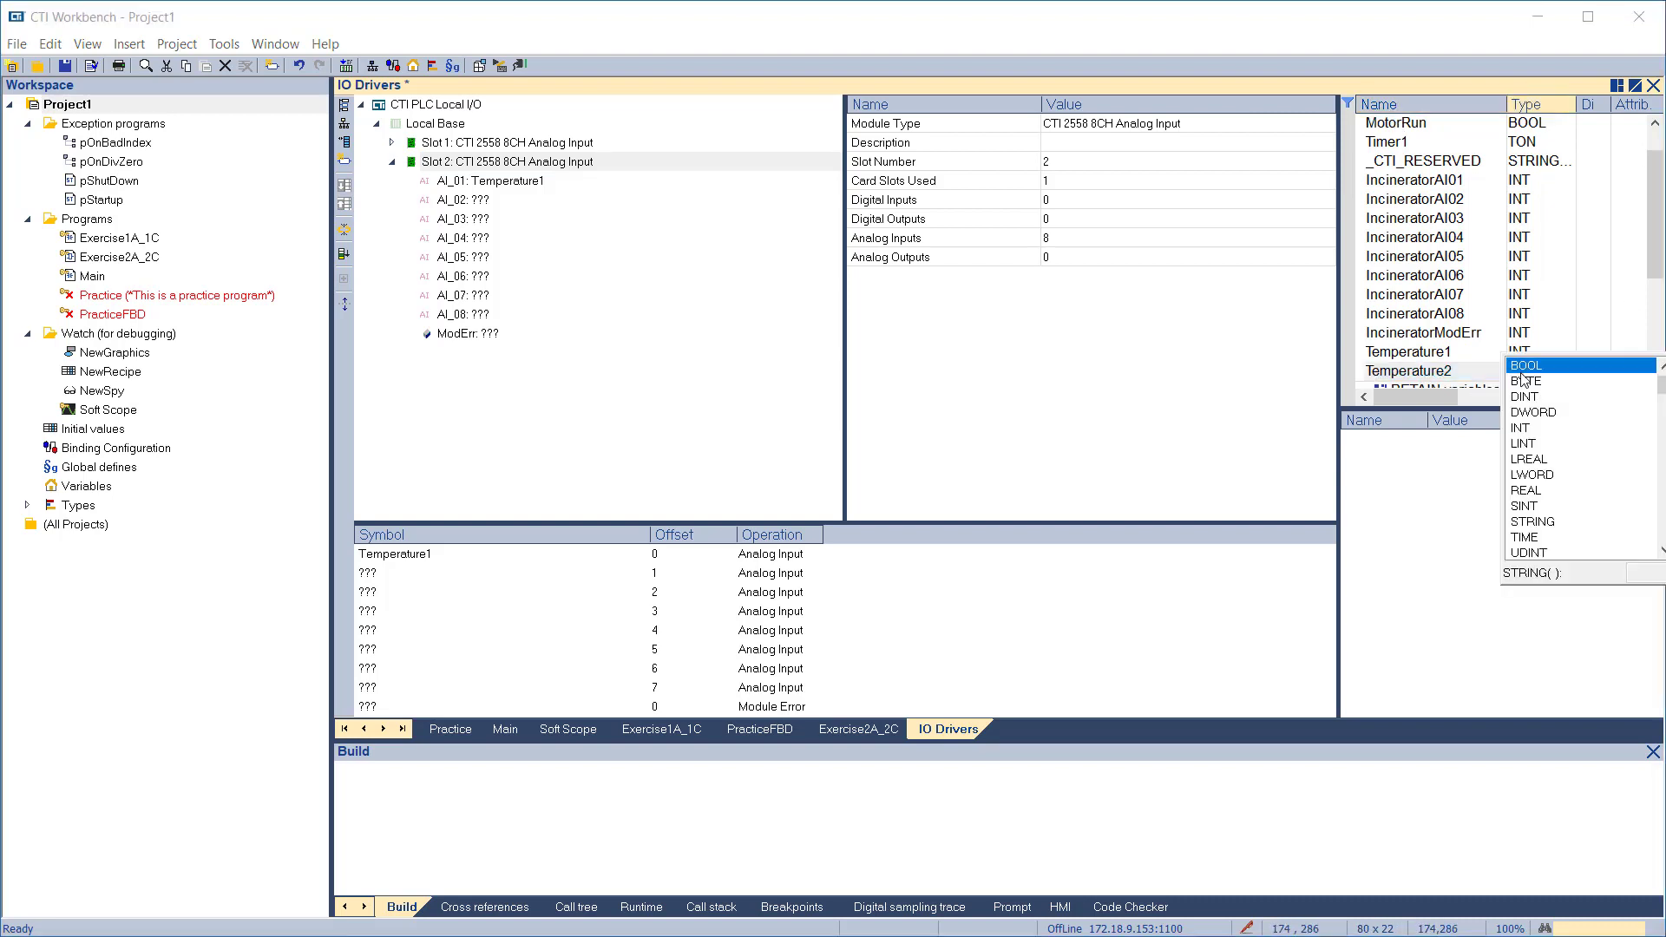
{"action": "left_click", "coordinate": [1532, 438]}
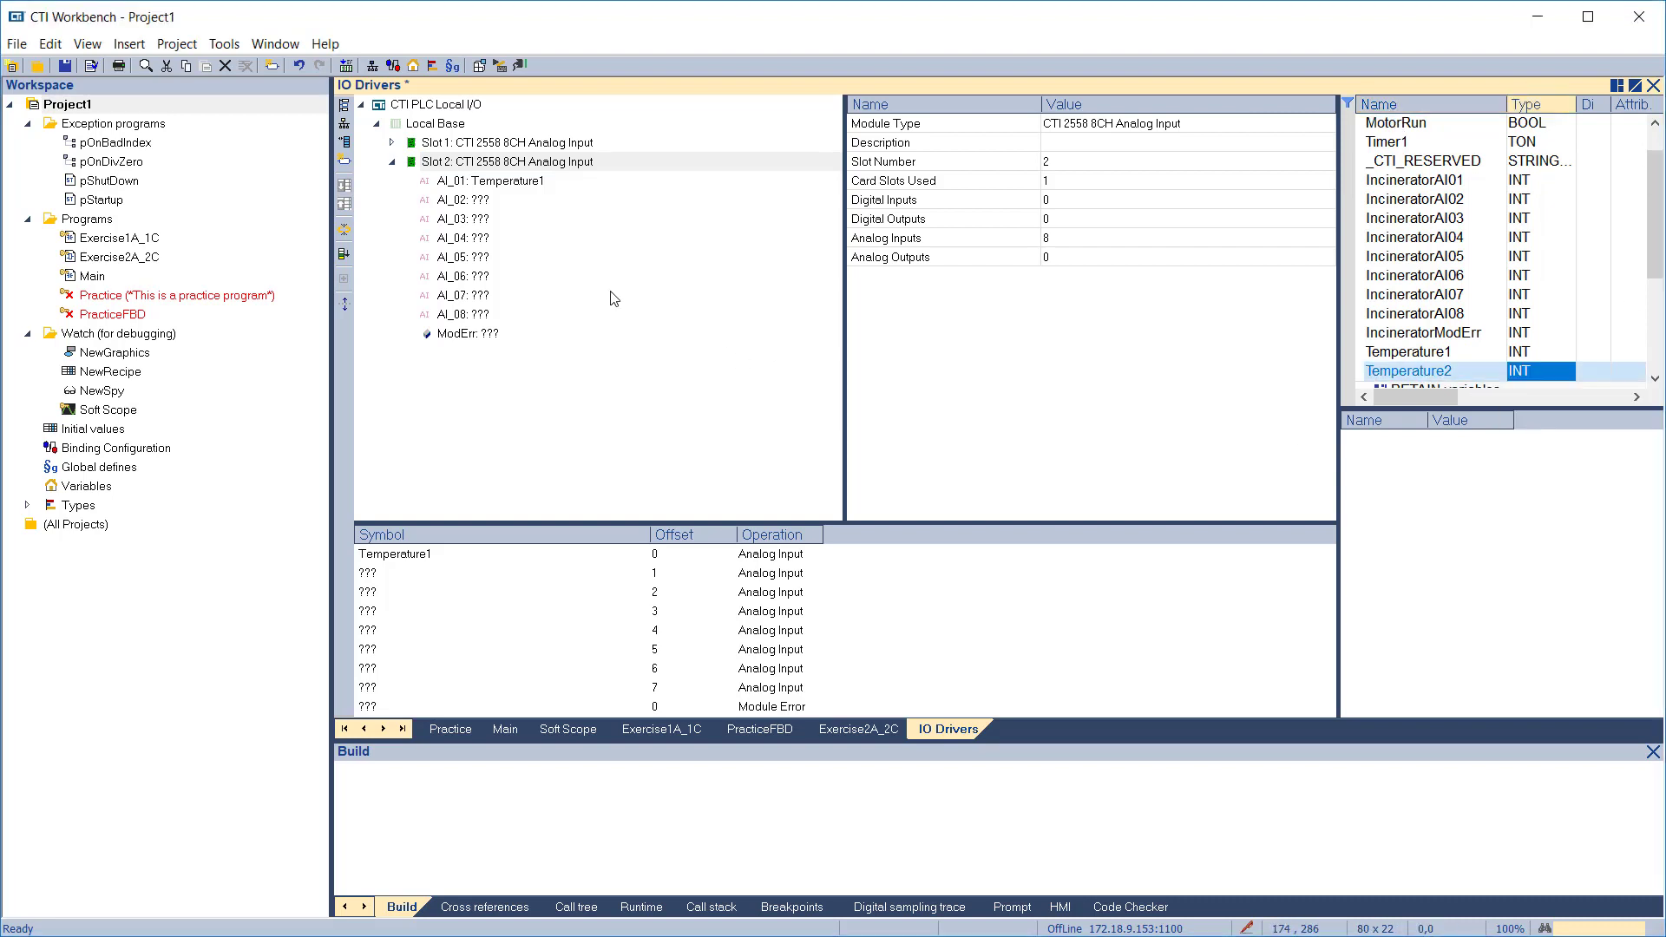
Add a CTI 2558 8CH Analog Input module in slot 3 of the local base without automatic I/O mappings
{"action": "left_click", "coordinate": [459, 165]}
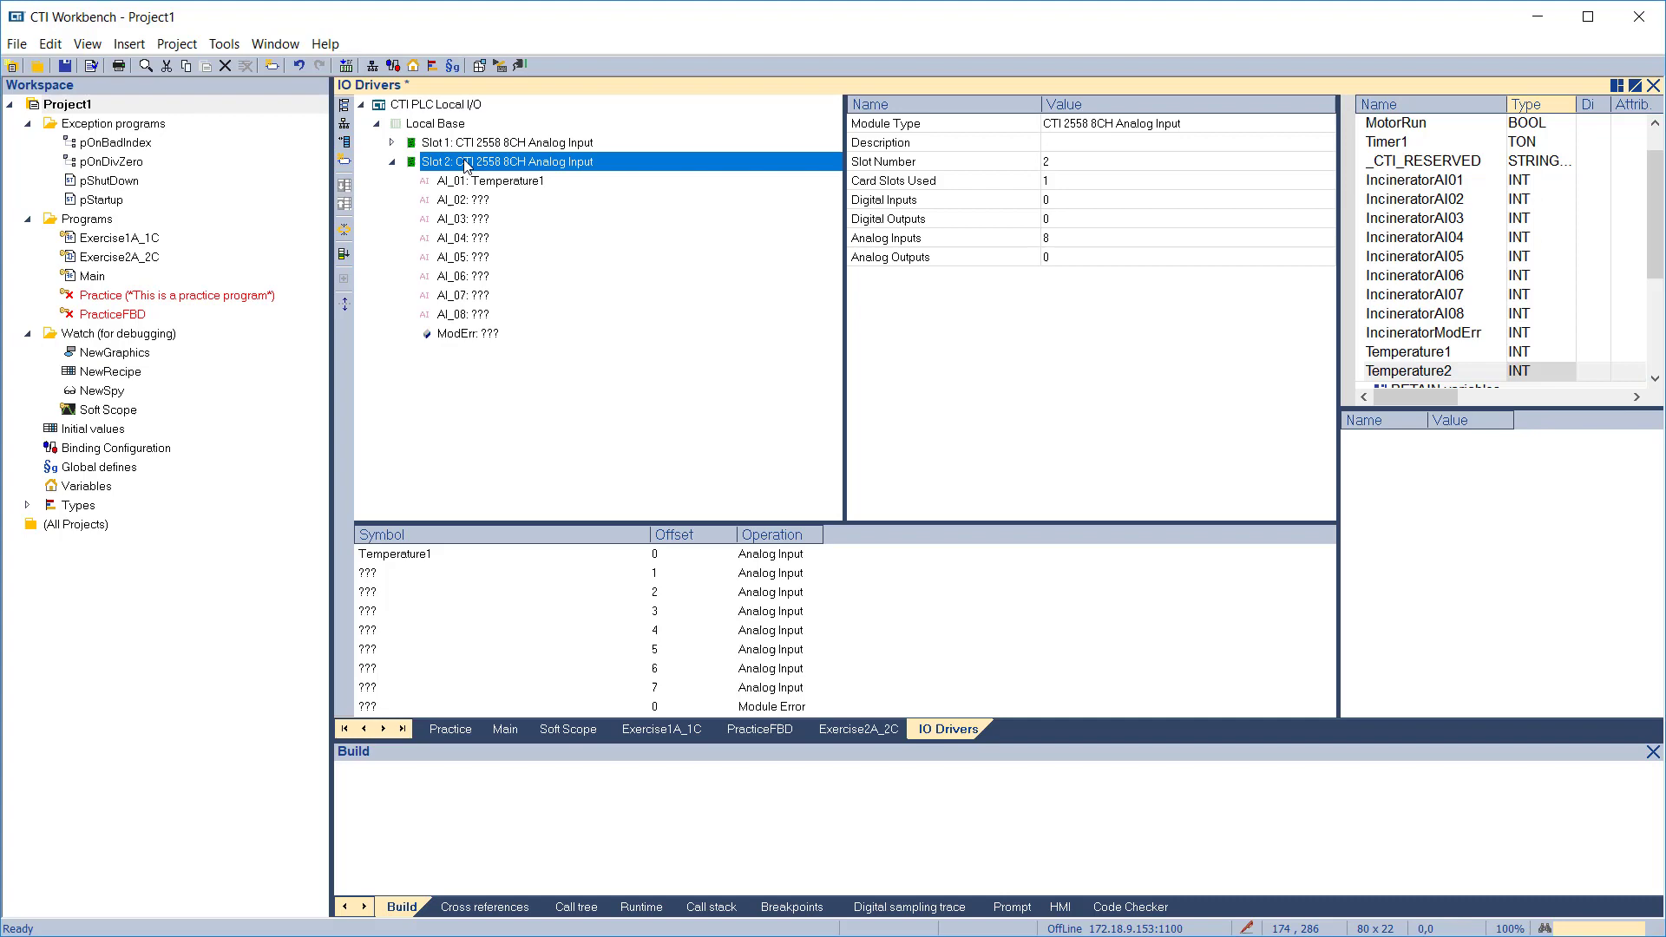
{"action": "left_click", "coordinate": [344, 144]}
{"action": "left_click", "coordinate": [866, 357]}
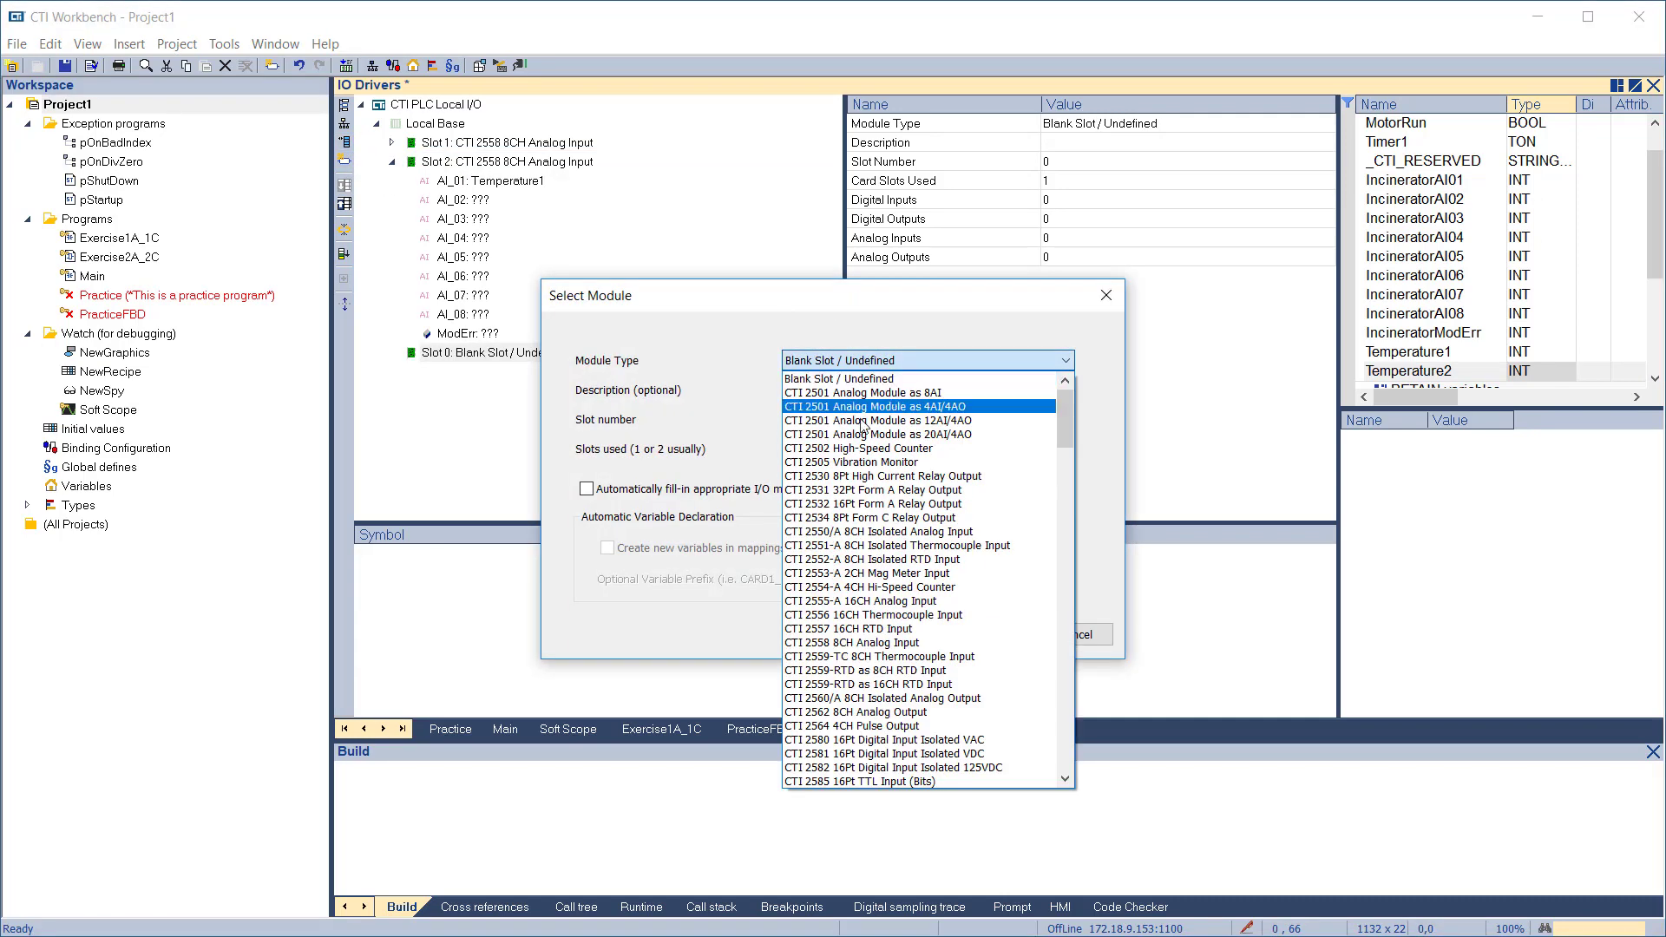
{"action": "left_click", "coordinate": [867, 642]}
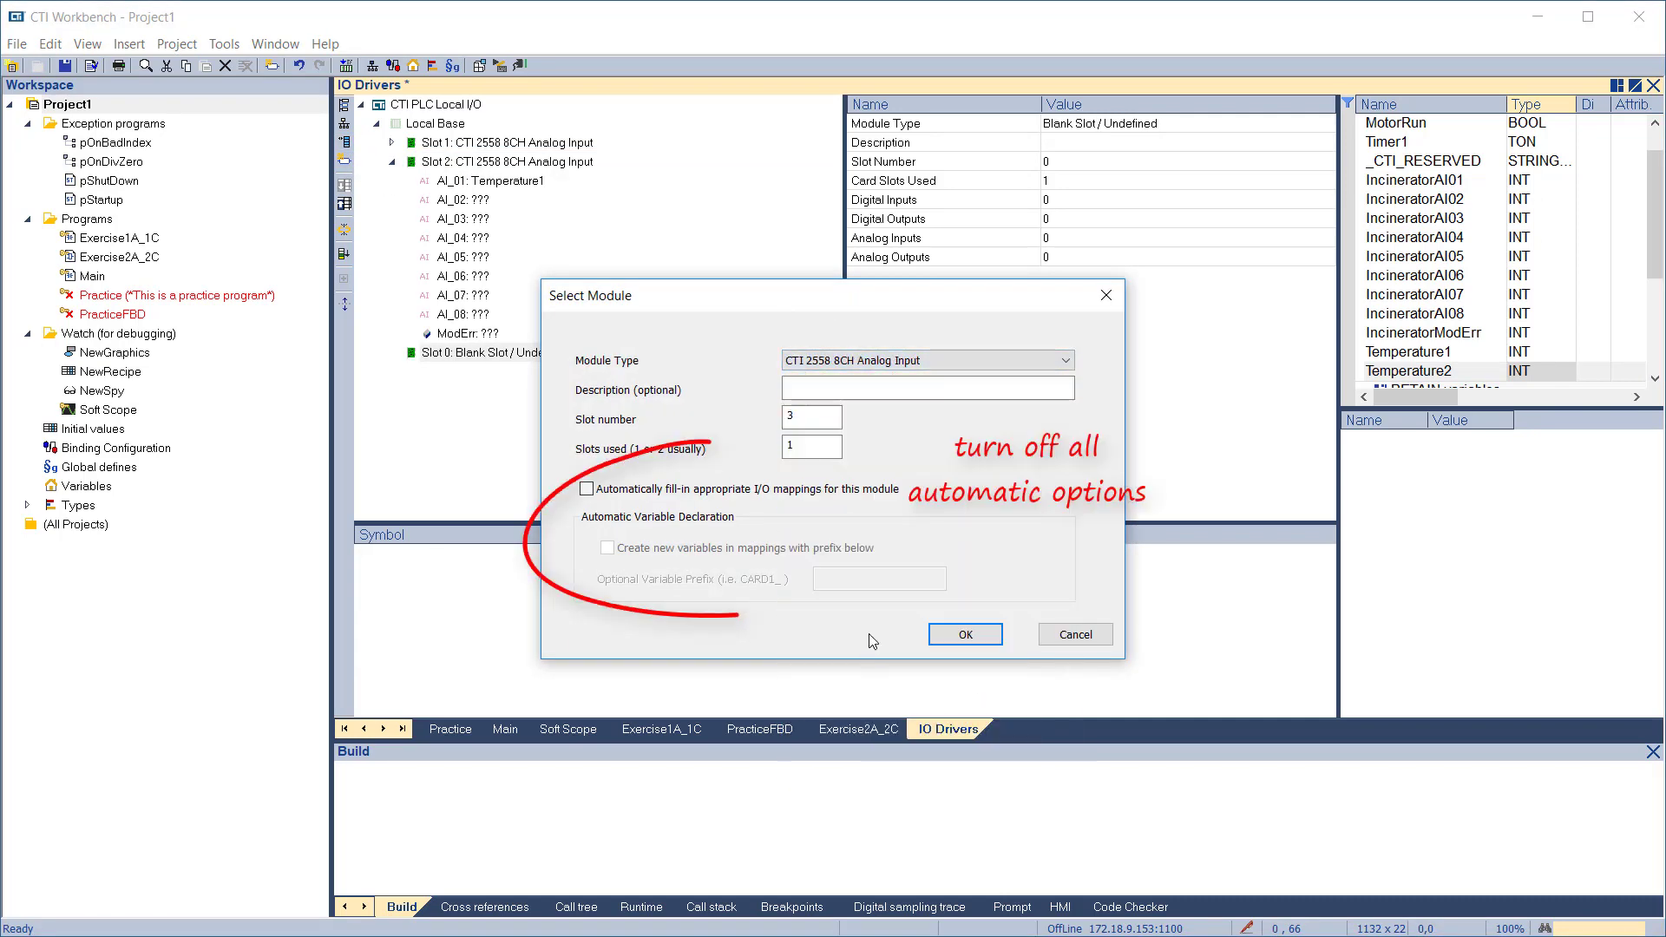
{"action": "left_click", "coordinate": [965, 636]}
Assign the Temperature1 and Temperature2 variables as symbols of the slot 3 module
{"action": "left_click_drag", "start_coordinate": [1390, 353], "coordinate": [539, 577]}
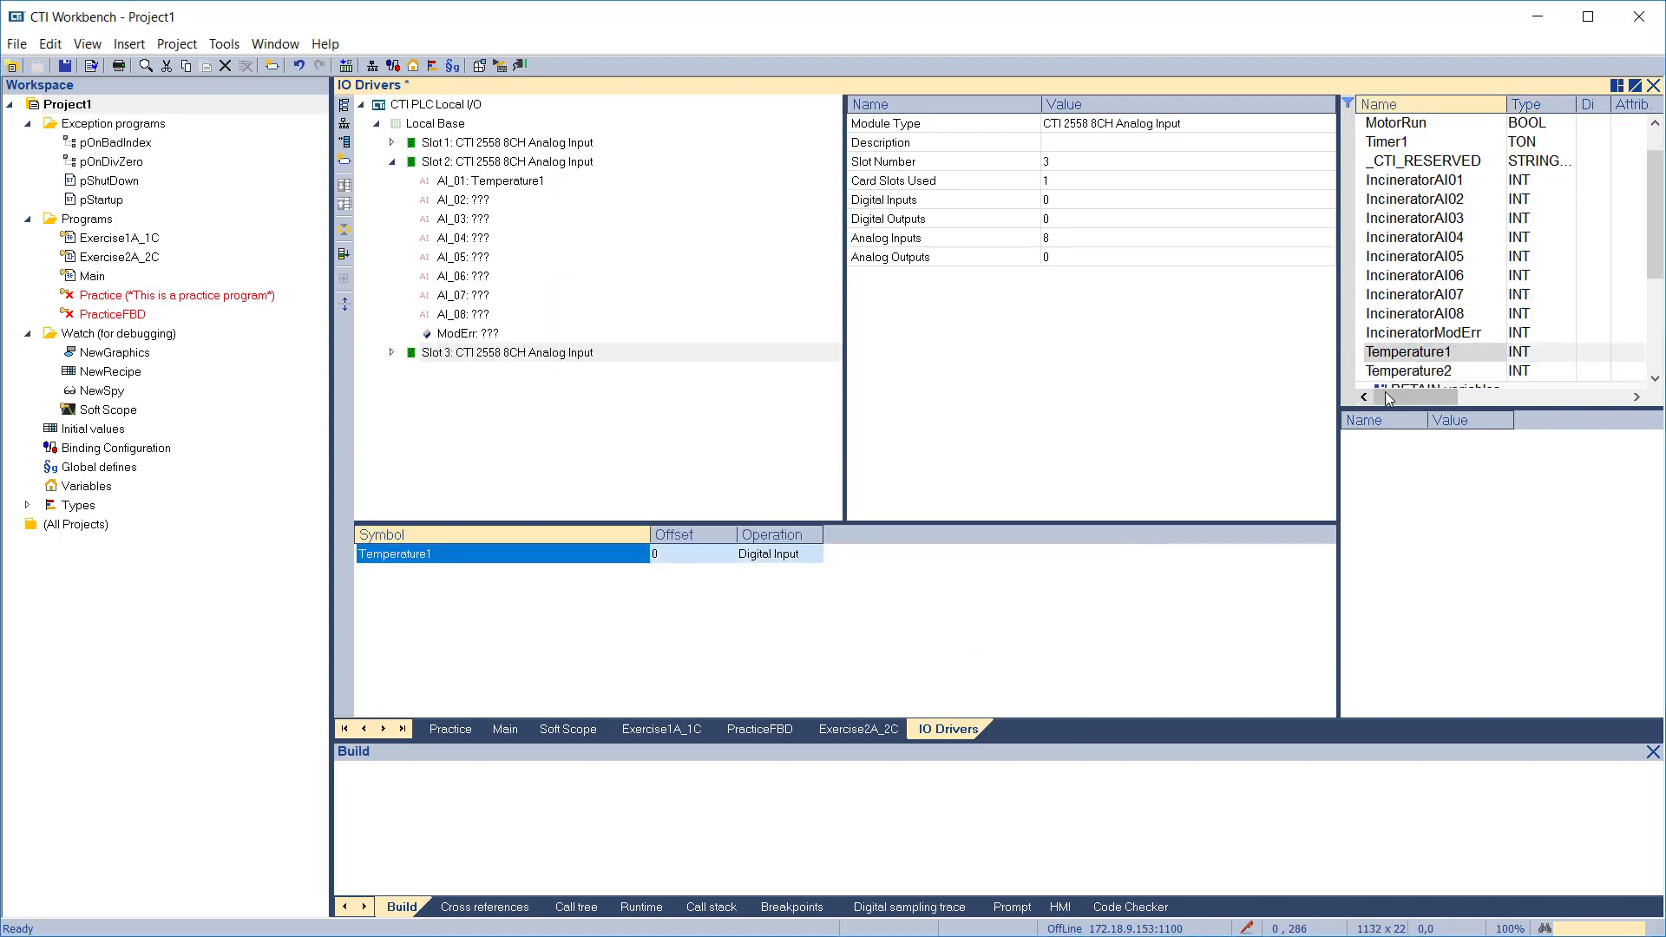
{"action": "left_click", "coordinate": [1403, 373]}
{"action": "left_click_drag", "start_coordinate": [1403, 374], "coordinate": [626, 644]}
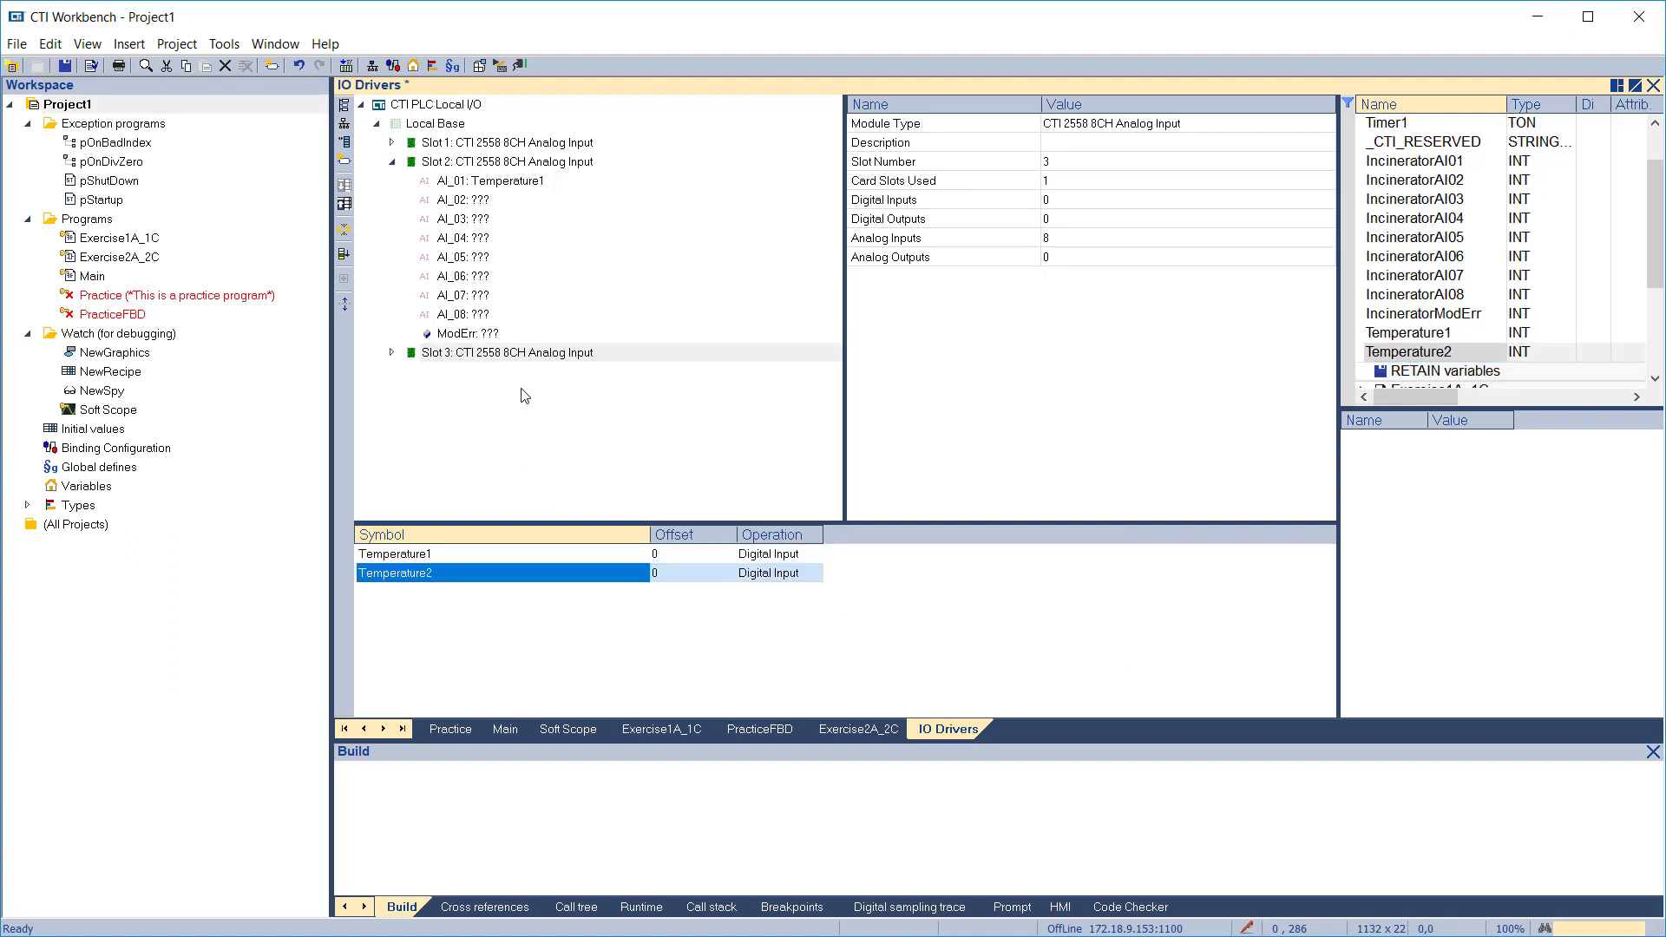
Expand the slot 3 module and set the operation of its Temperature1 mapping to Analog Input
{"action": "left_click", "coordinate": [392, 352]}
{"action": "left_click", "coordinate": [438, 372]}
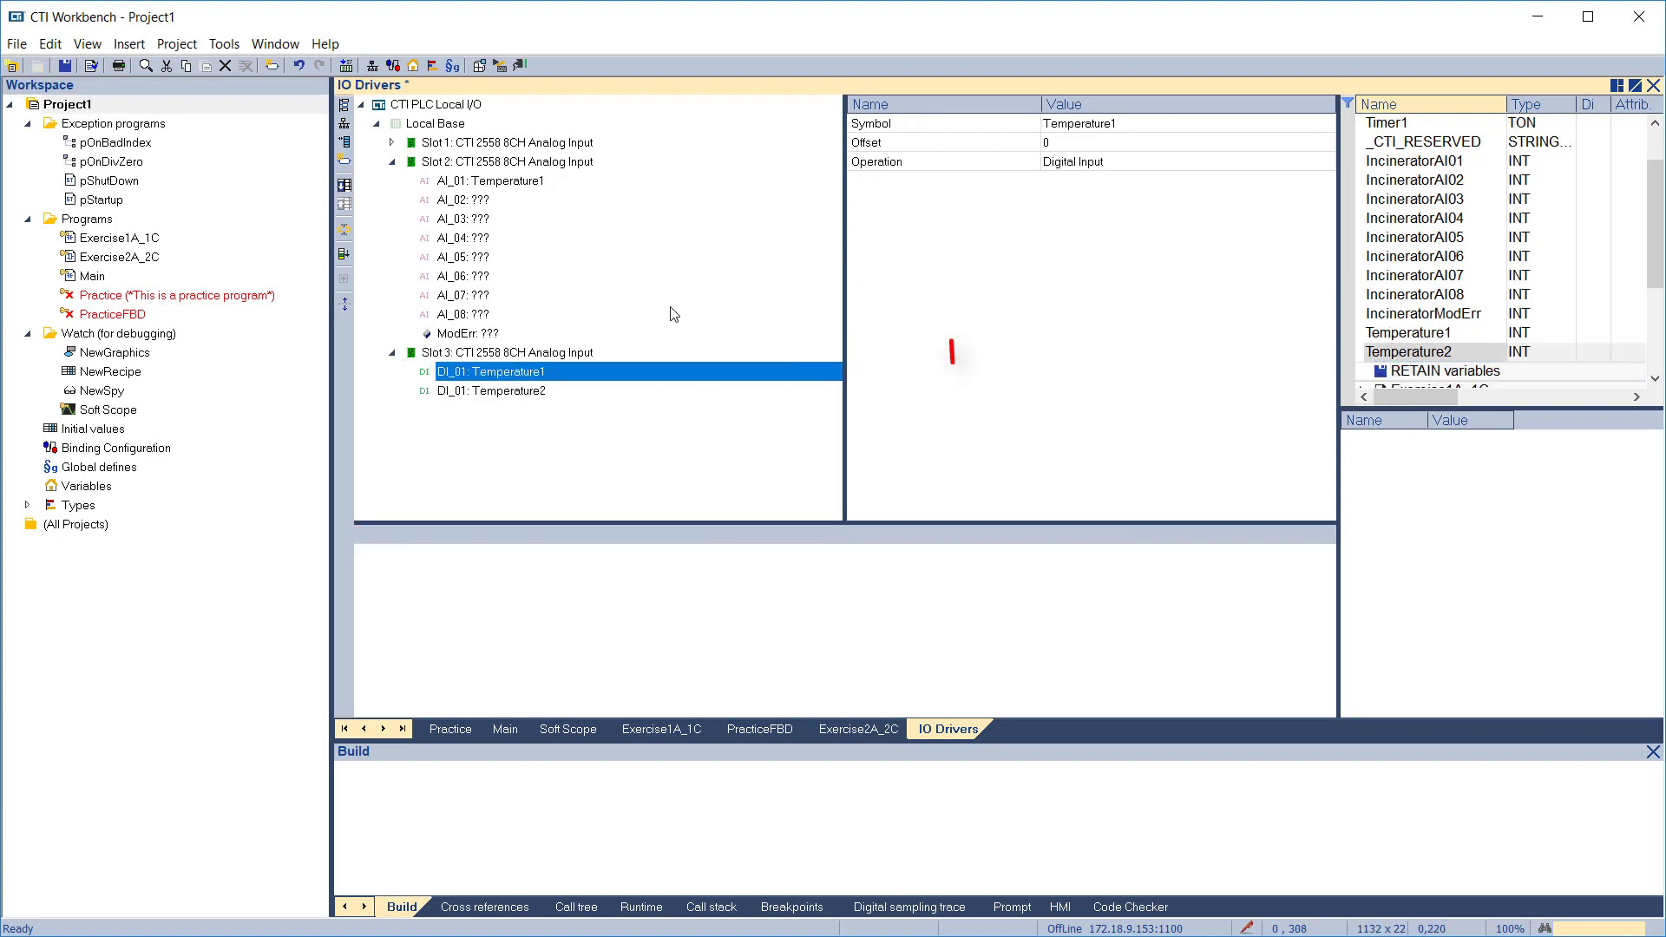
{"action": "left_click", "coordinate": [1085, 161]}
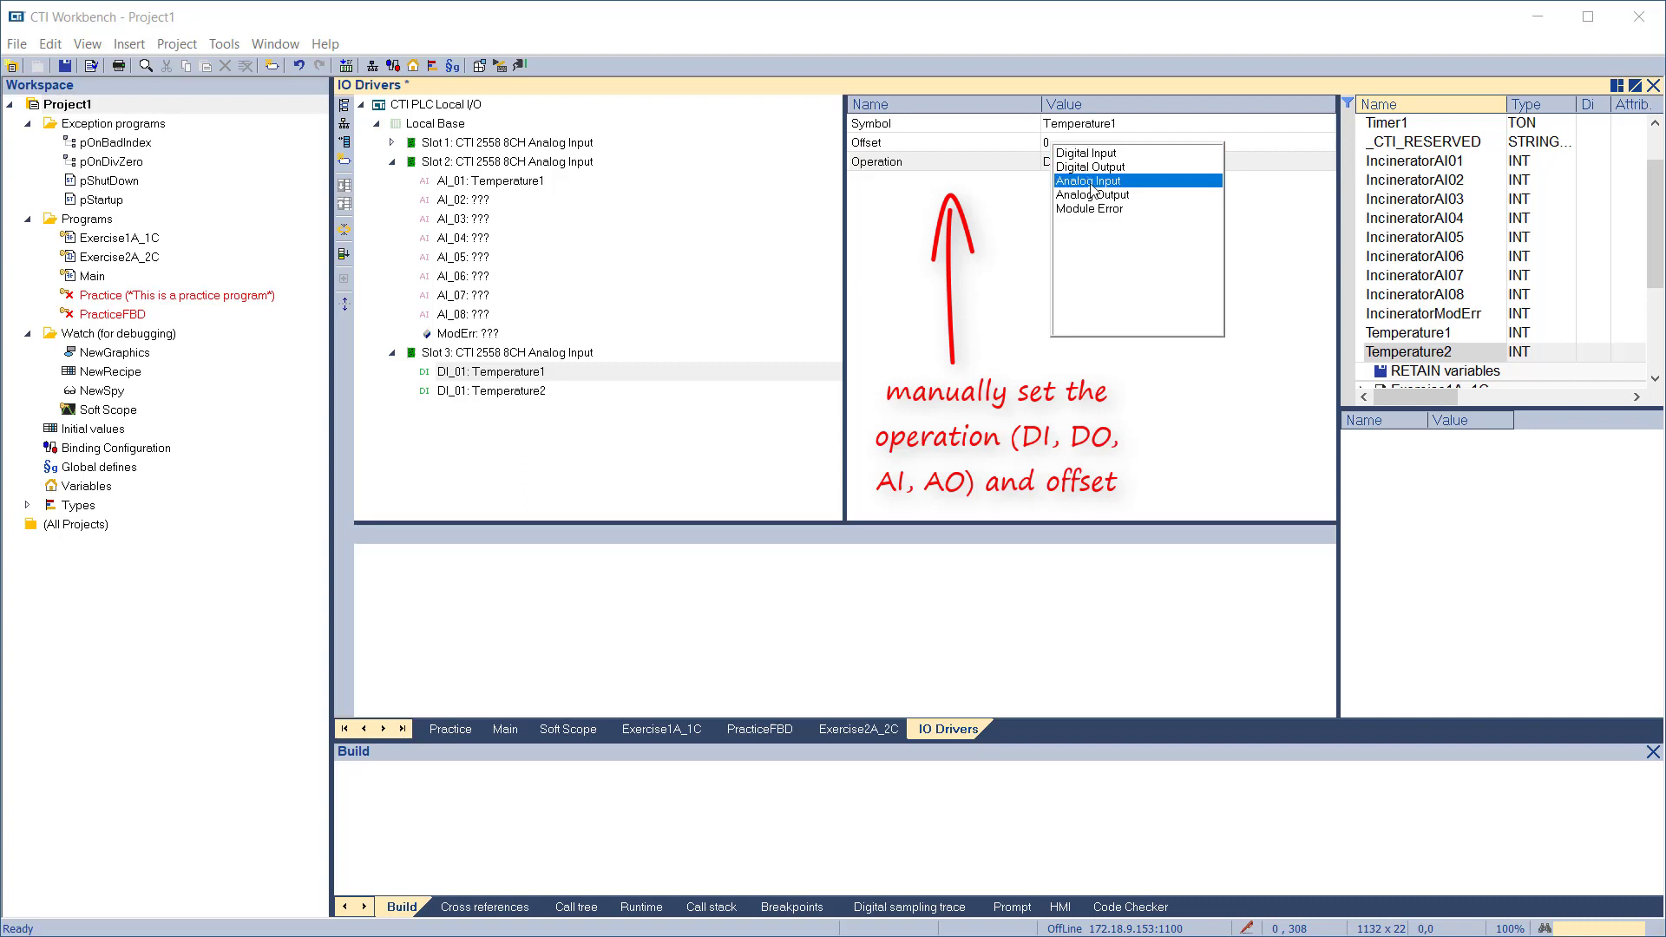
{"action": "left_click", "coordinate": [1089, 181]}
Set the slot 3 Temperature2 mapping to the Analog Input operation with offset 1
{"action": "left_click", "coordinate": [487, 392]}
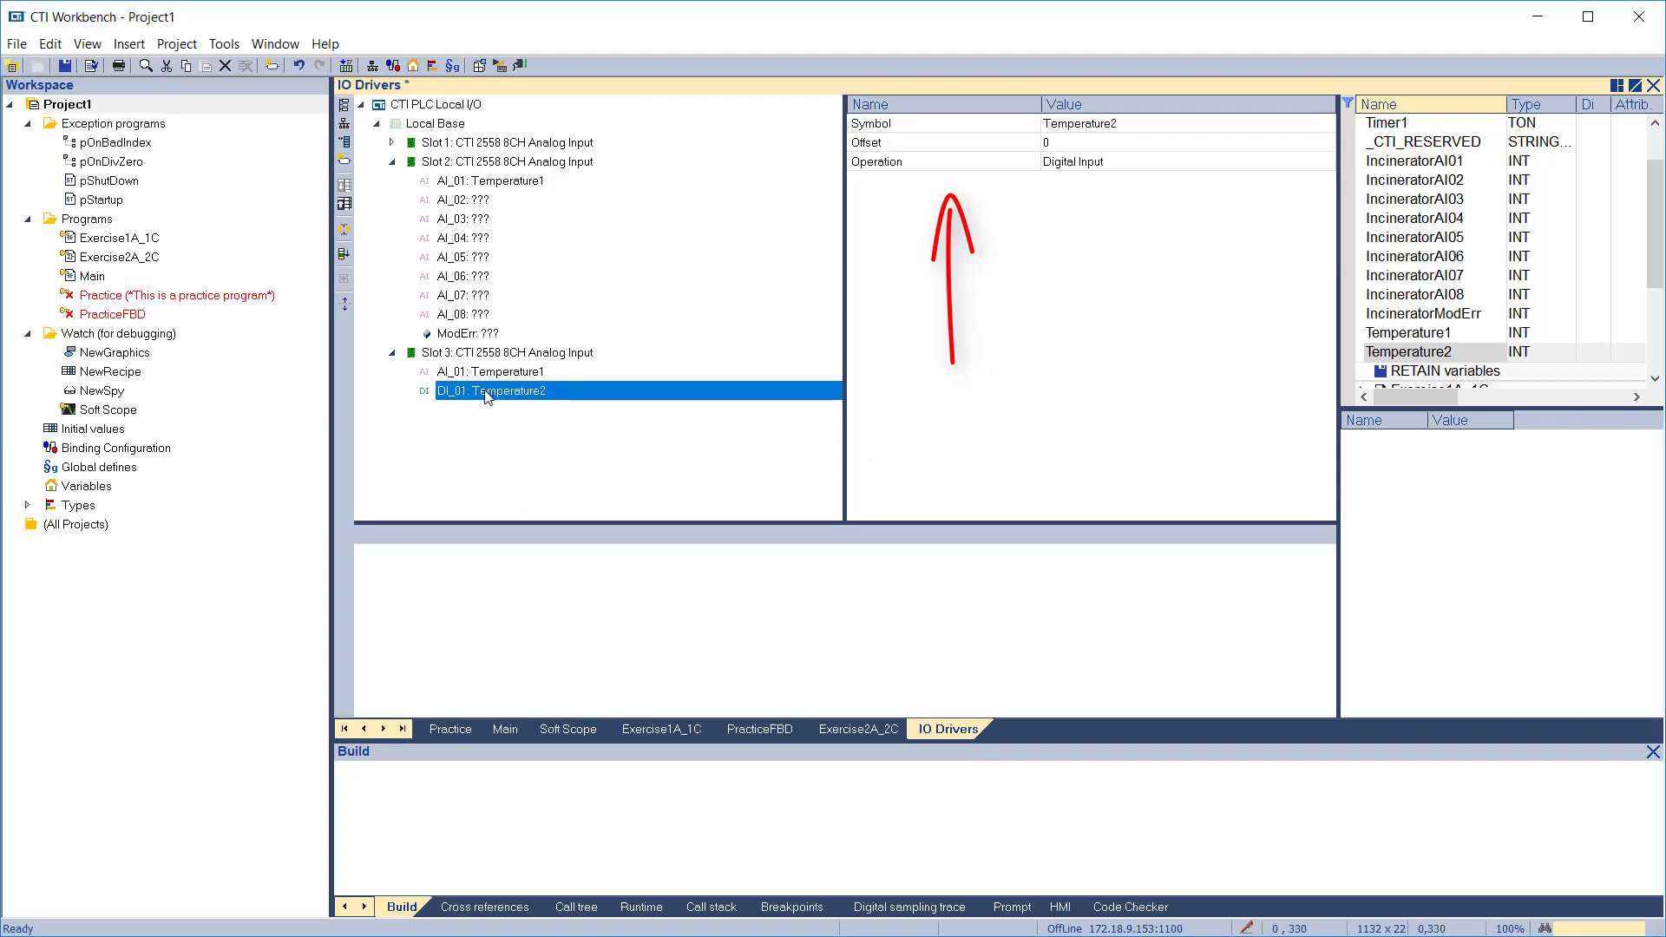
{"action": "left_click", "coordinate": [1091, 163]}
{"action": "left_click", "coordinate": [1091, 181]}
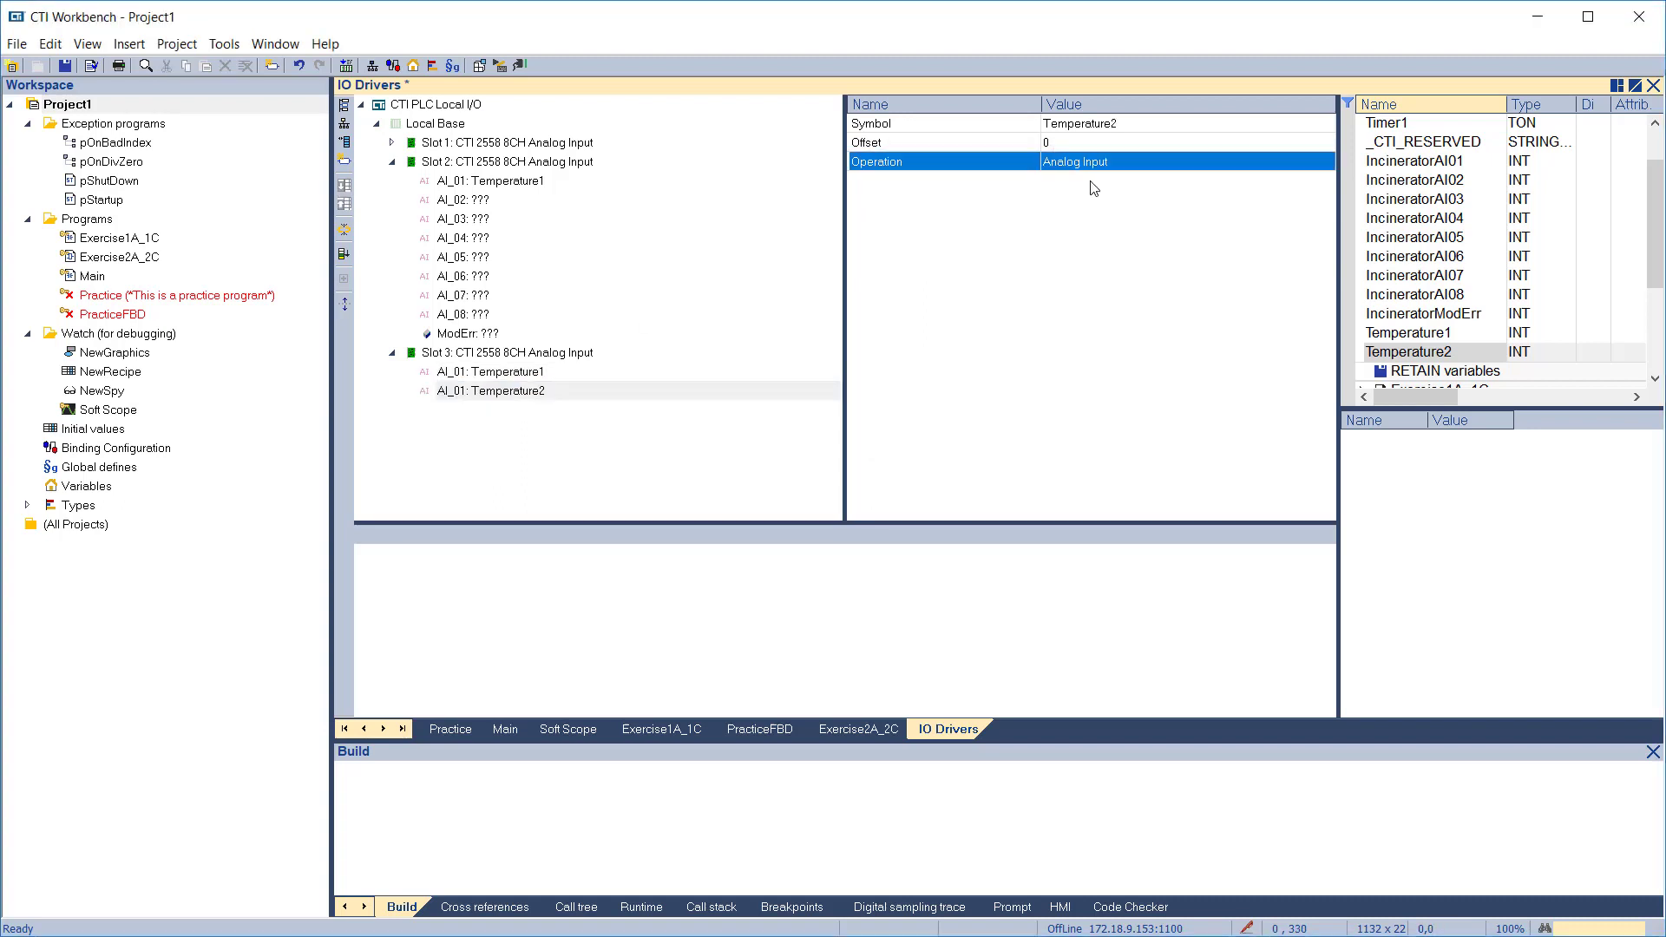
{"action": "left_click", "coordinate": [1050, 143]}
{"action": "type", "text": "1"}
{"action": "key", "text": "Return"}
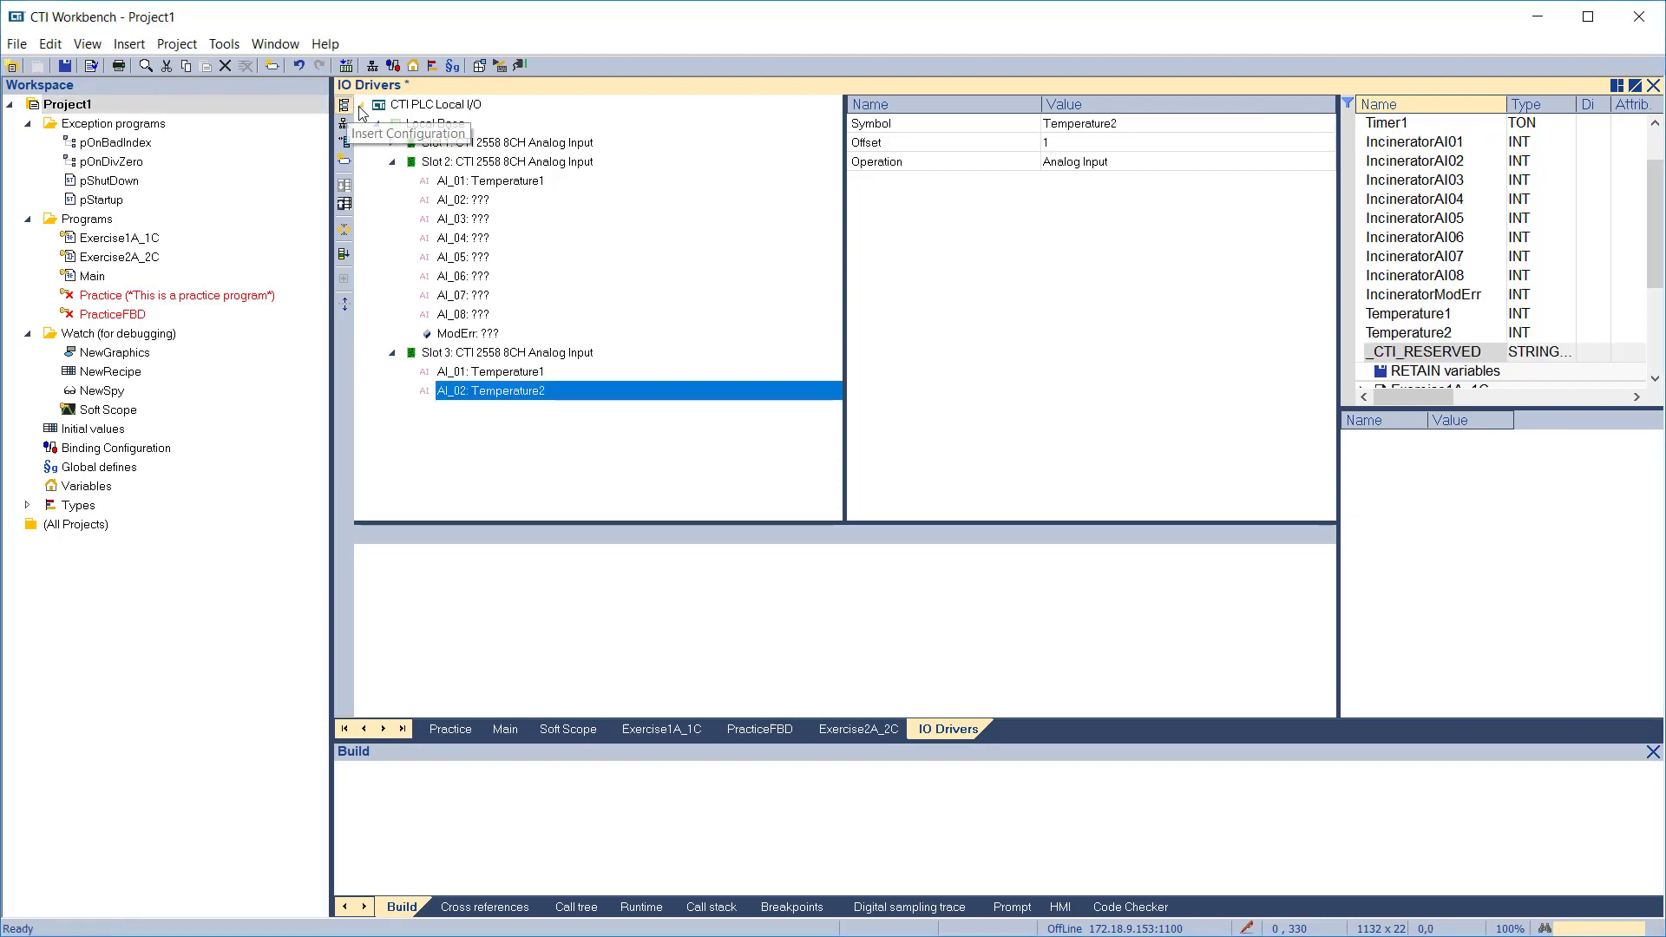
Collapse the local I/O tree and add a CTI PLC Remote I/O configuration
{"action": "left_click", "coordinate": [361, 105]}
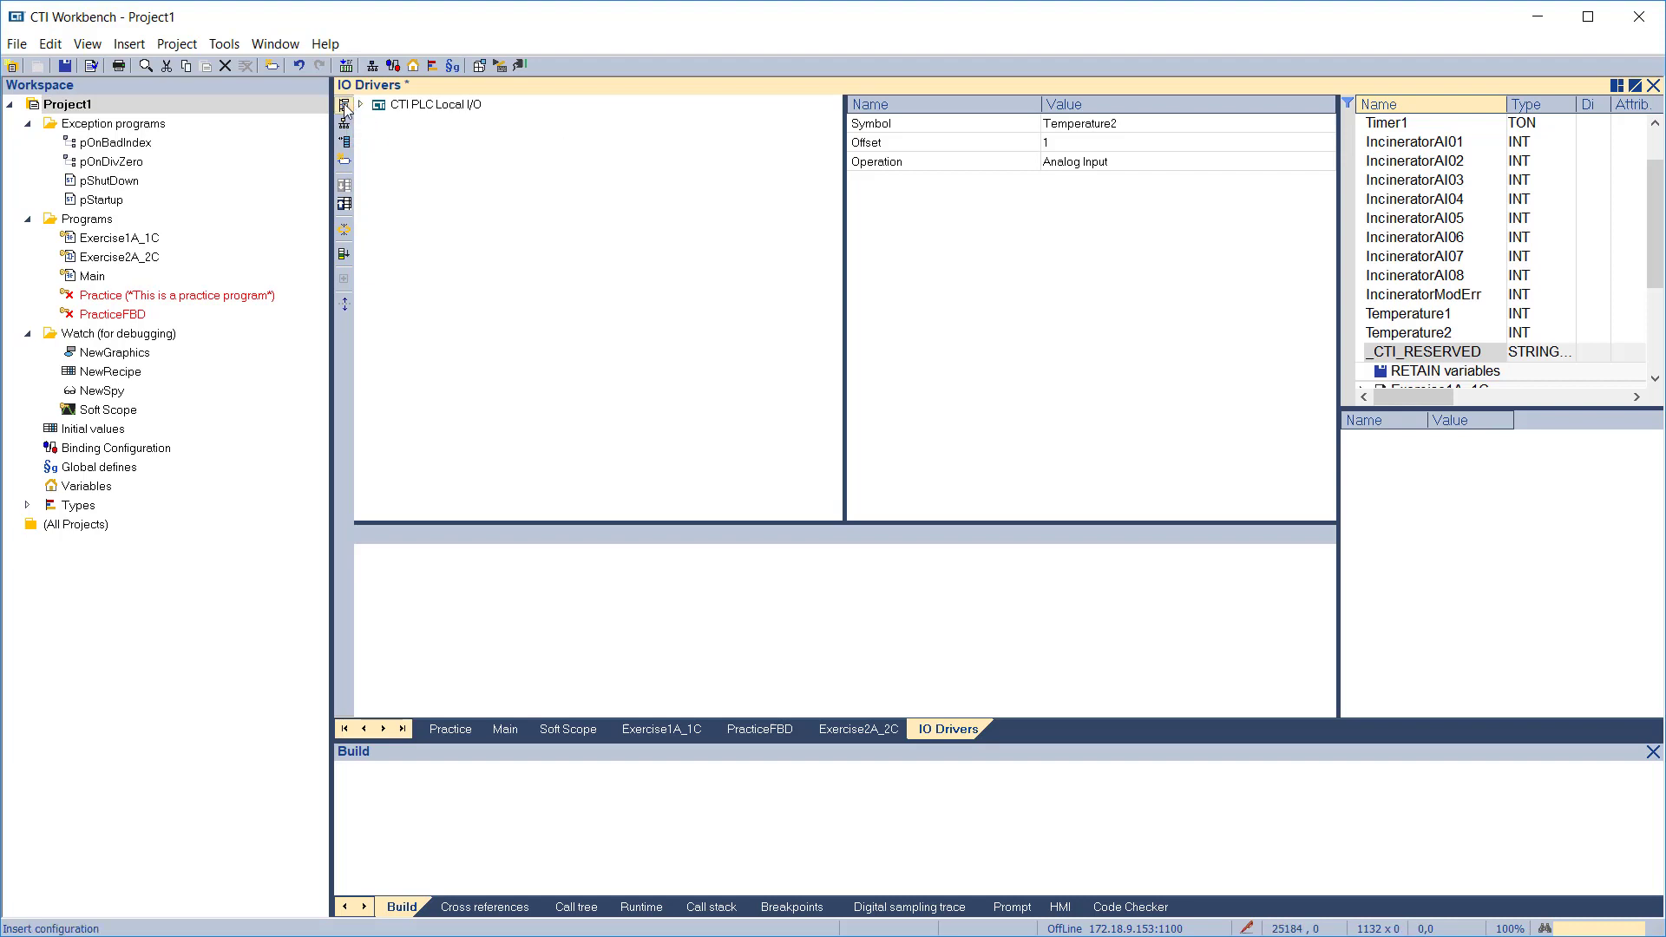
{"action": "left_click", "coordinate": [344, 105]}
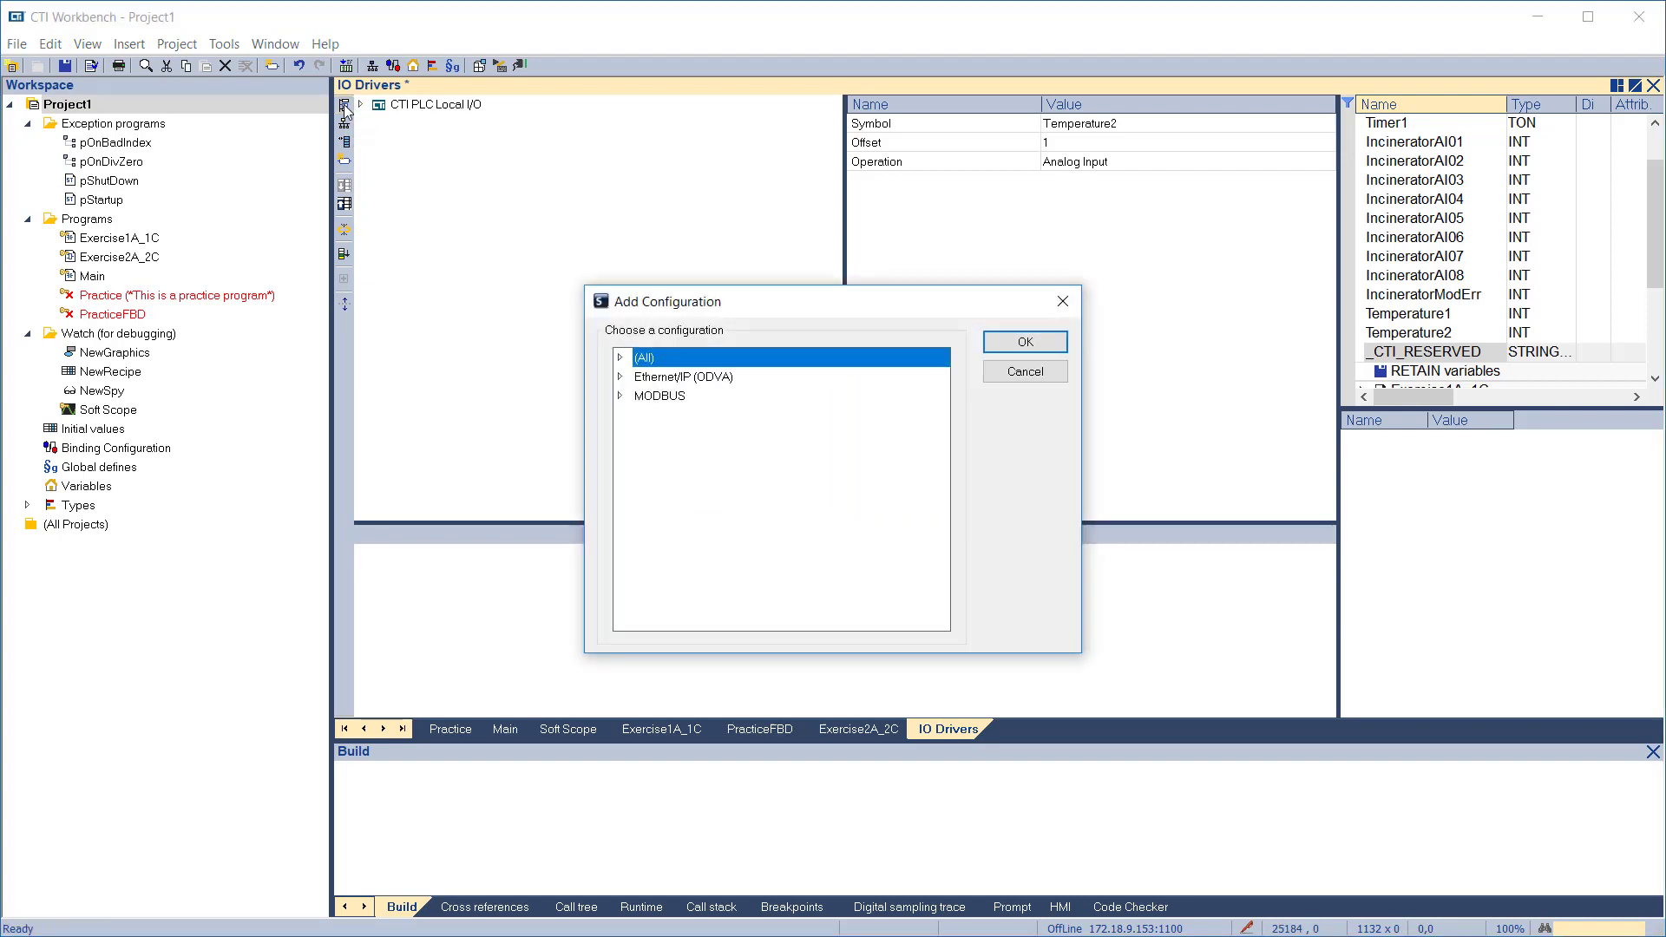
{"action": "left_click", "coordinate": [620, 358]}
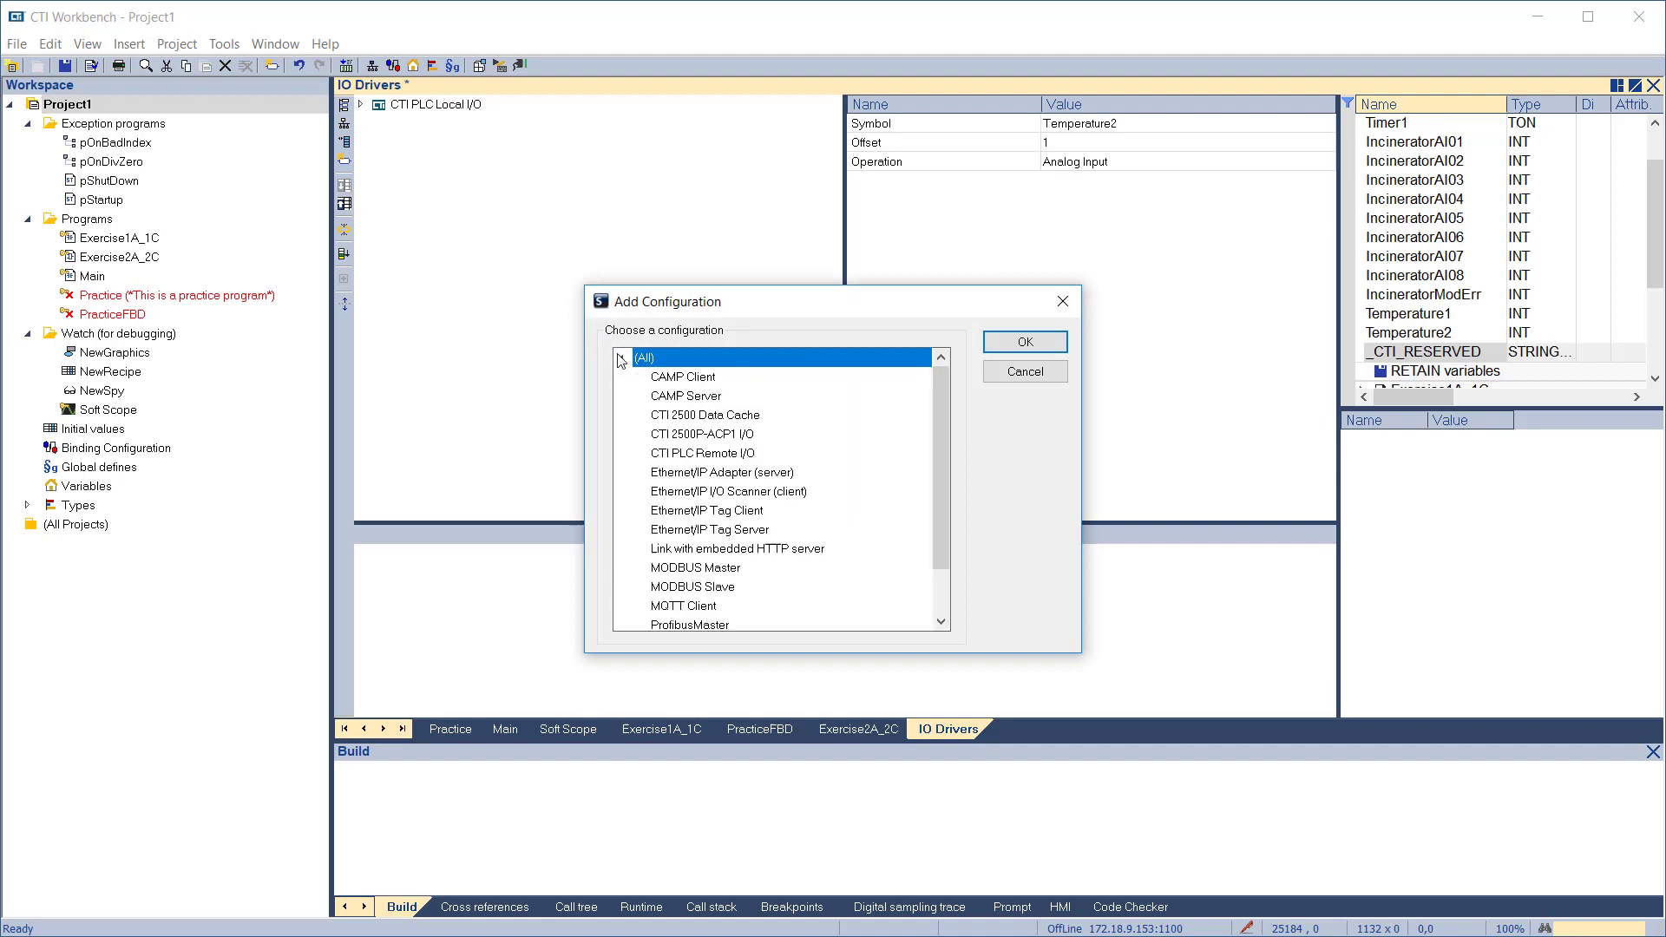
{"action": "left_click", "coordinate": [694, 453]}
{"action": "left_click", "coordinate": [1041, 345]}
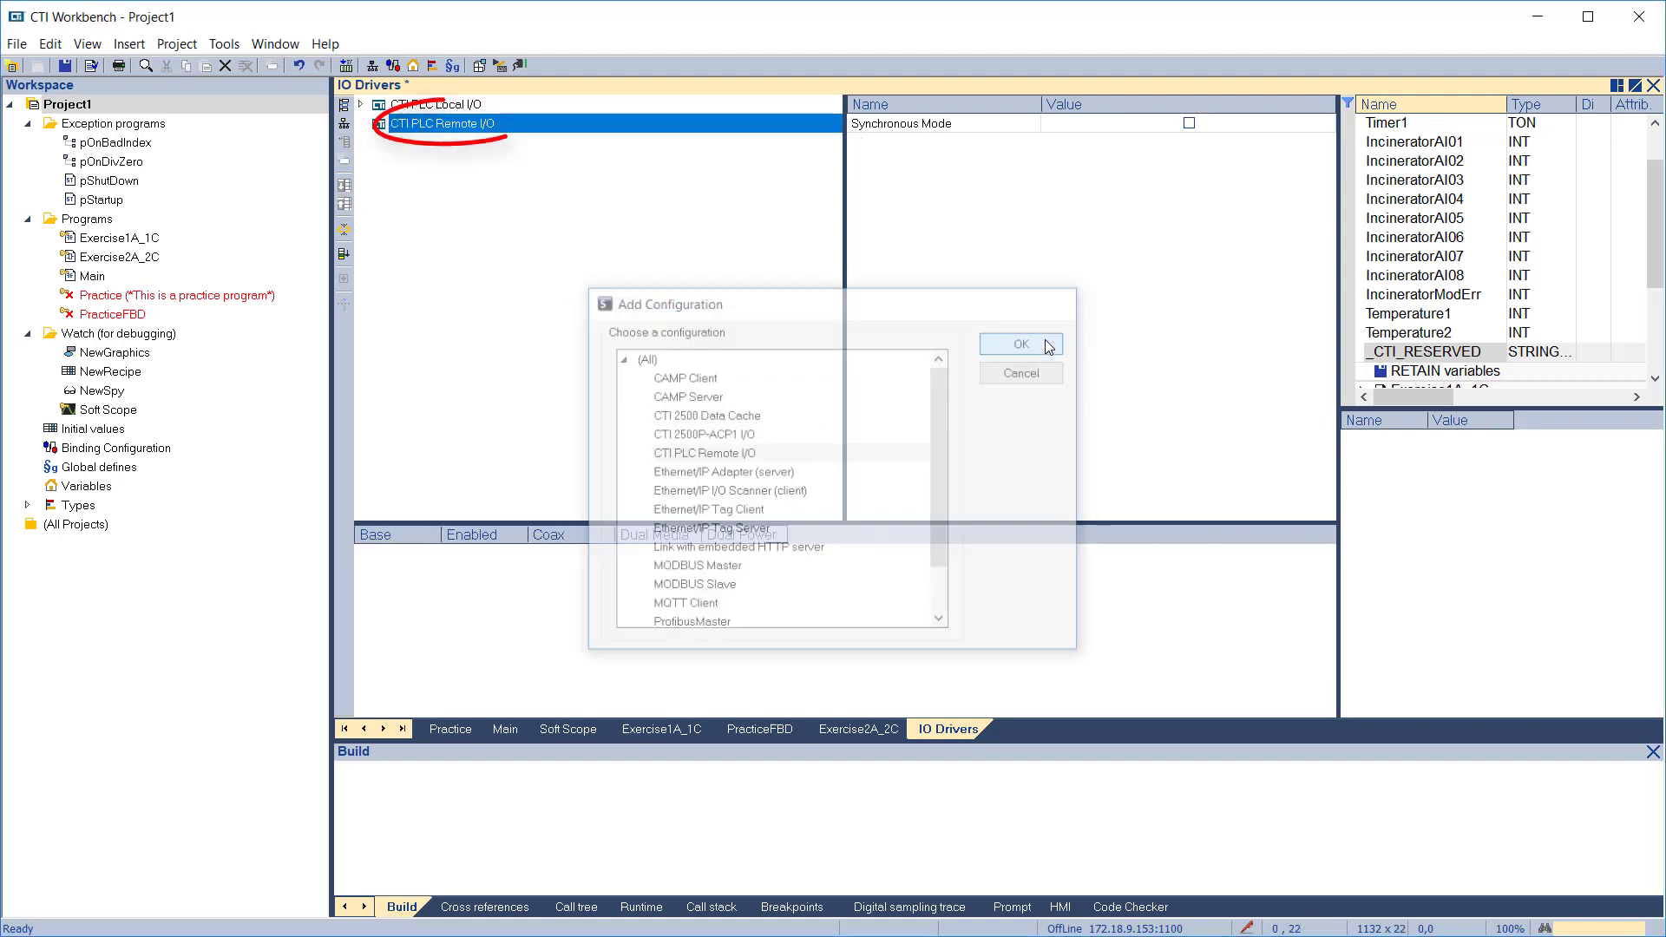
Add Remote Base 1 to the remote I/O configuration and toggle its Coax, Dual Media and Dual Power options
{"action": "left_click", "coordinate": [344, 127]}
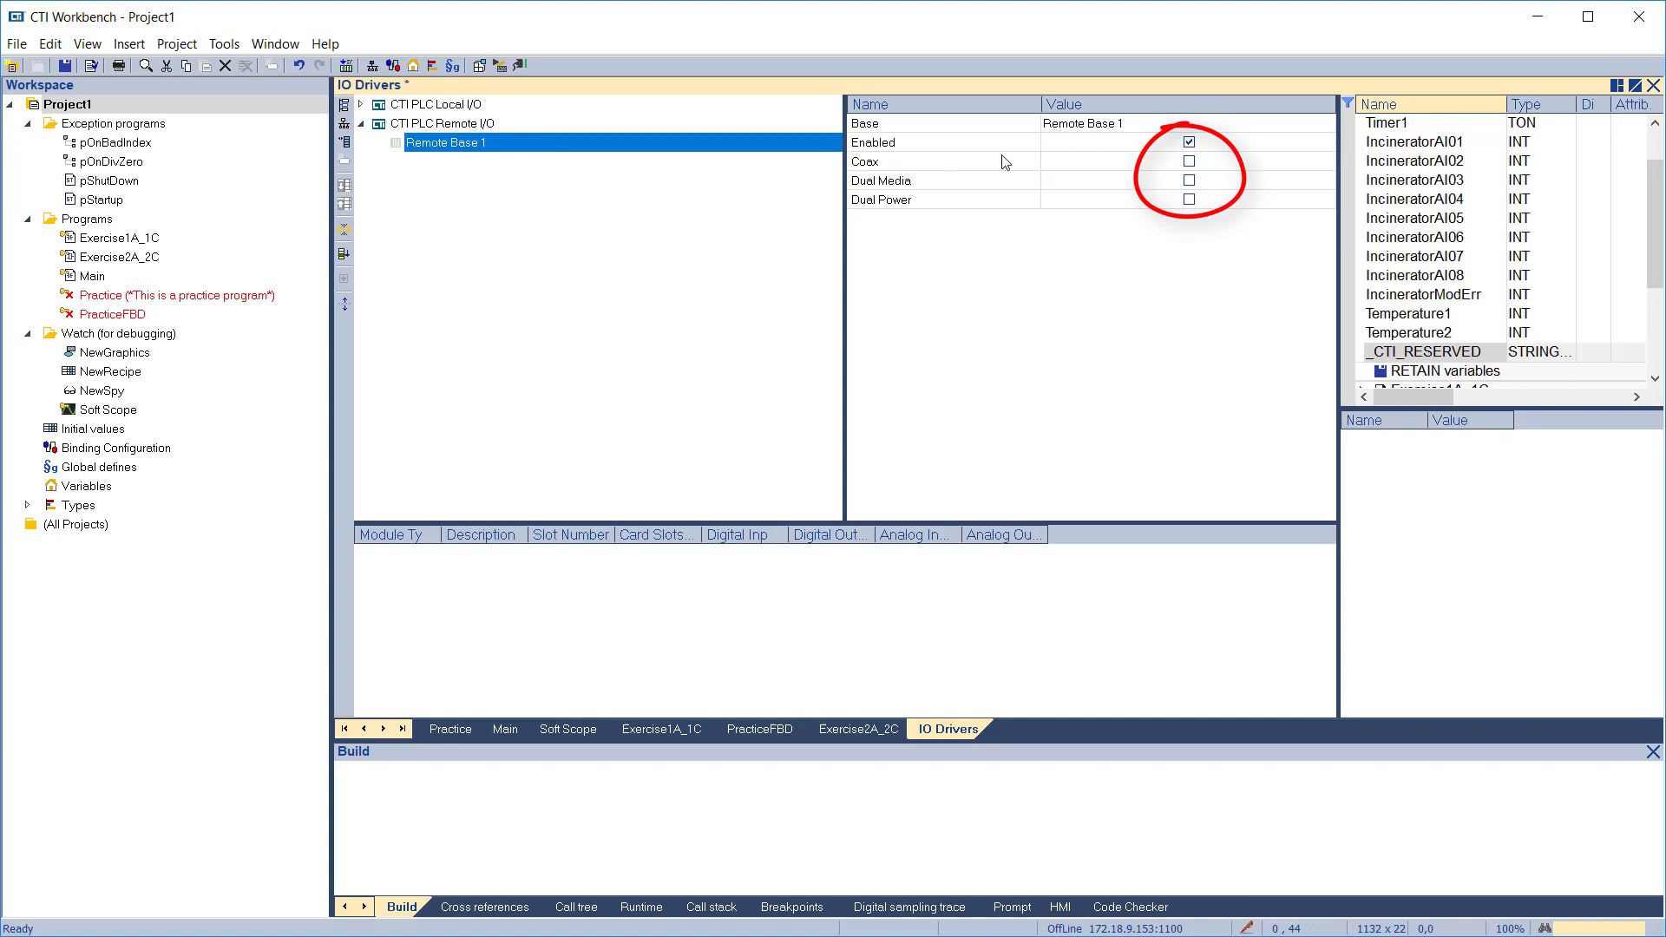
{"action": "left_click", "coordinate": [1090, 126]}
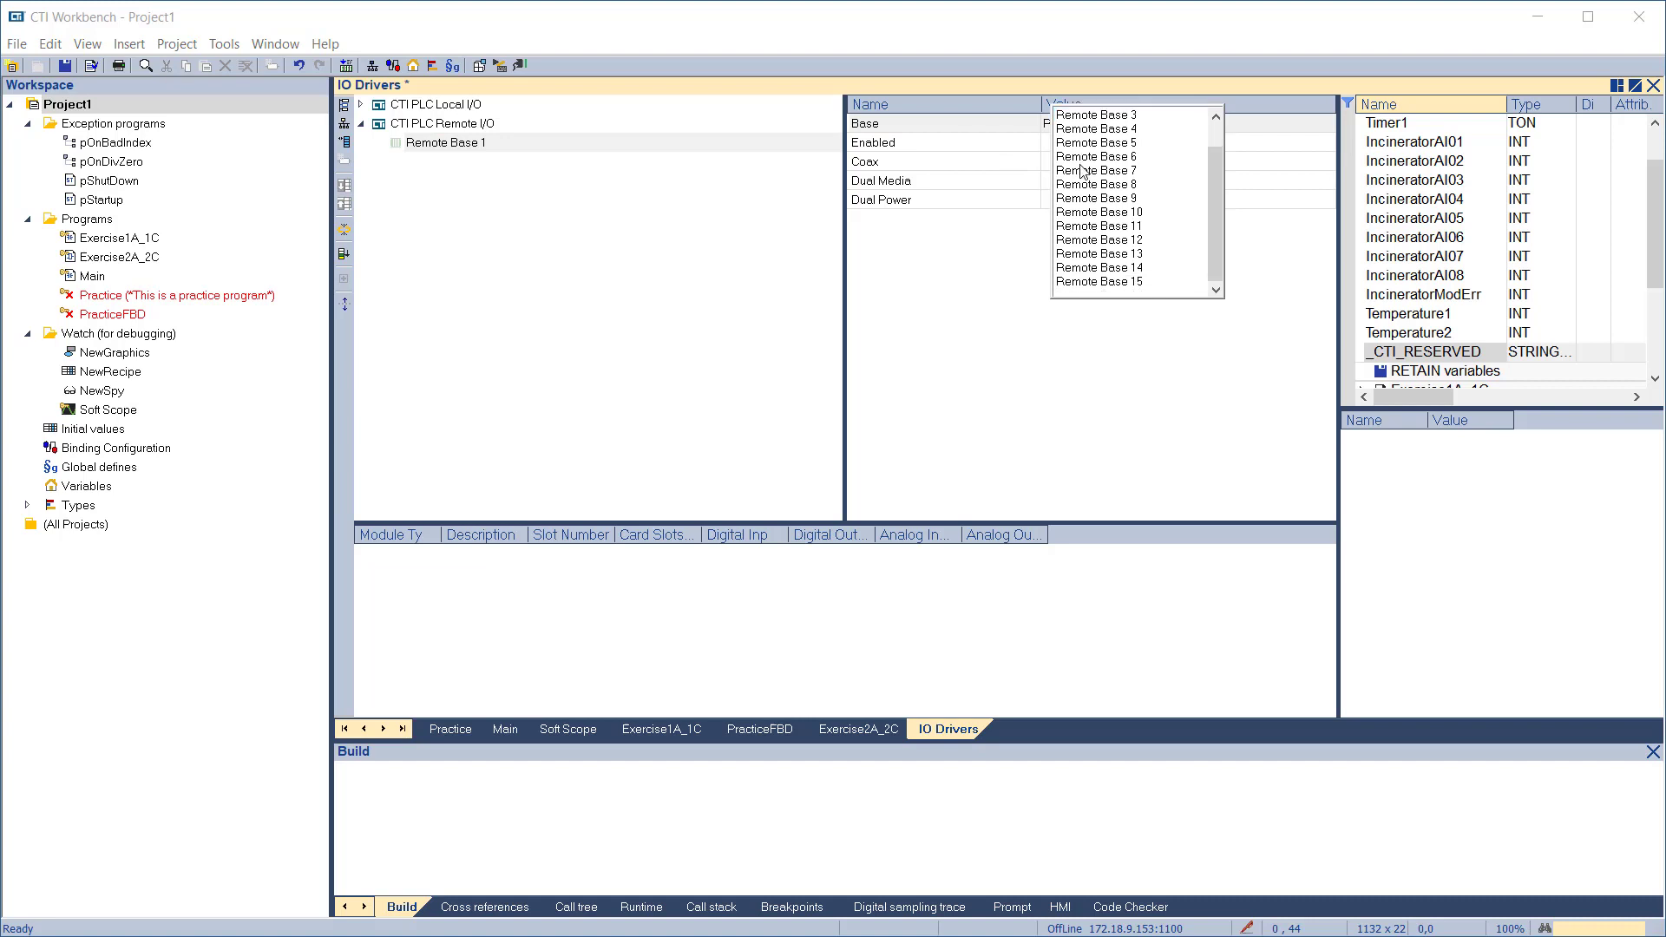
{"action": "left_click", "coordinate": [1087, 124]}
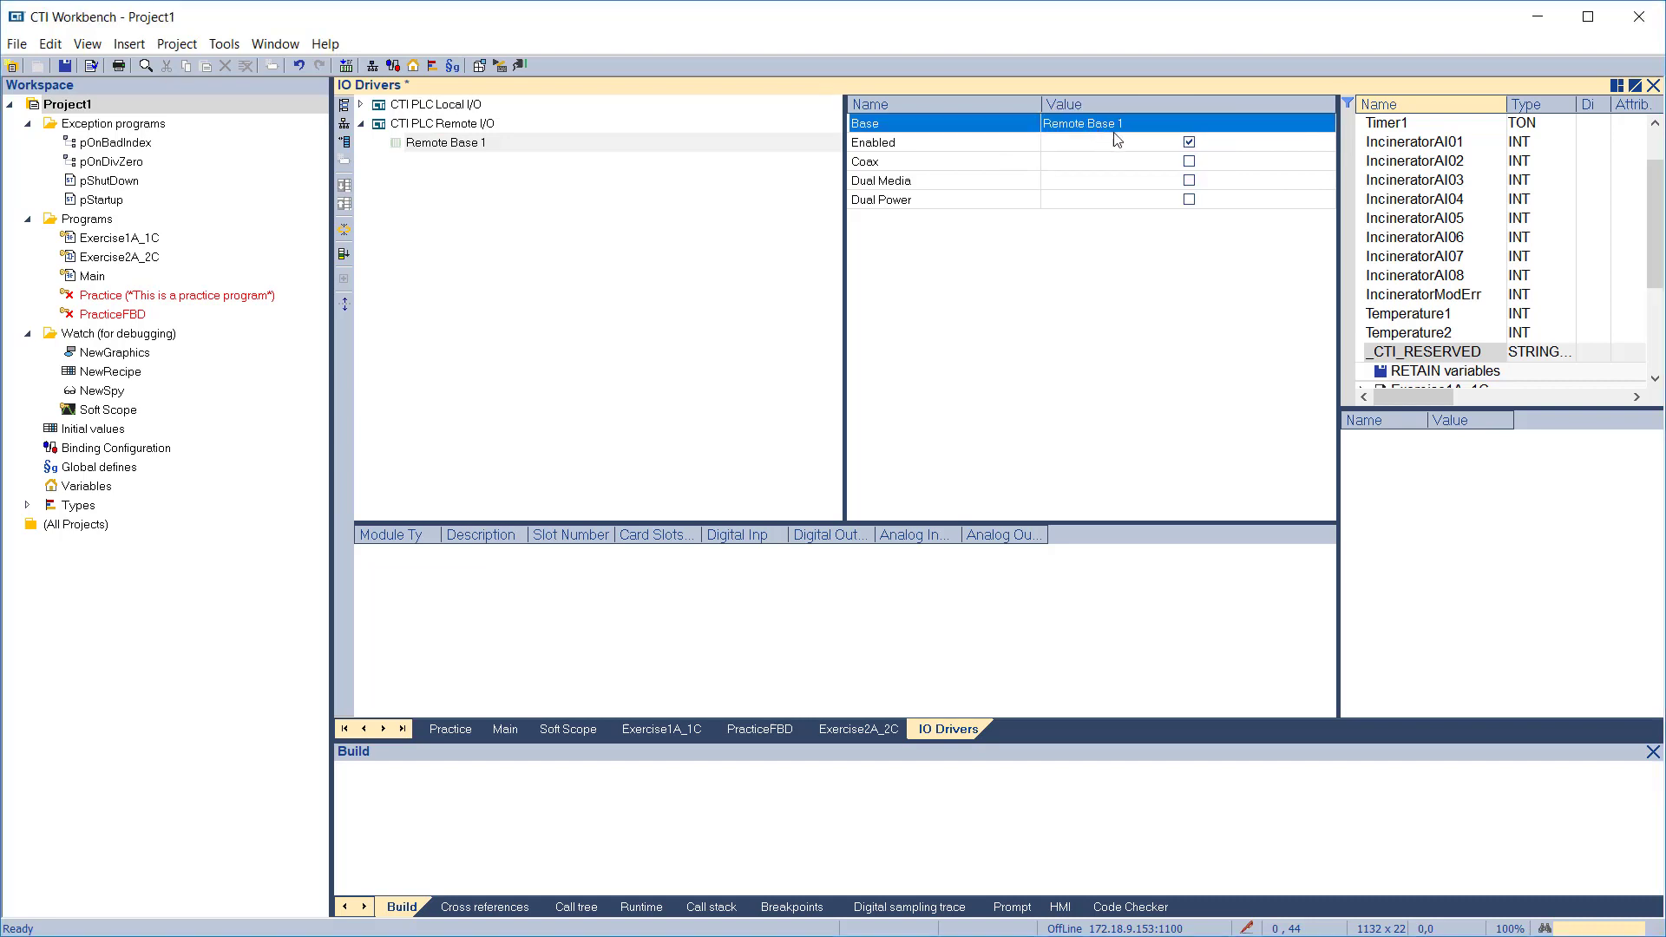
{"action": "left_click", "coordinate": [1189, 163]}
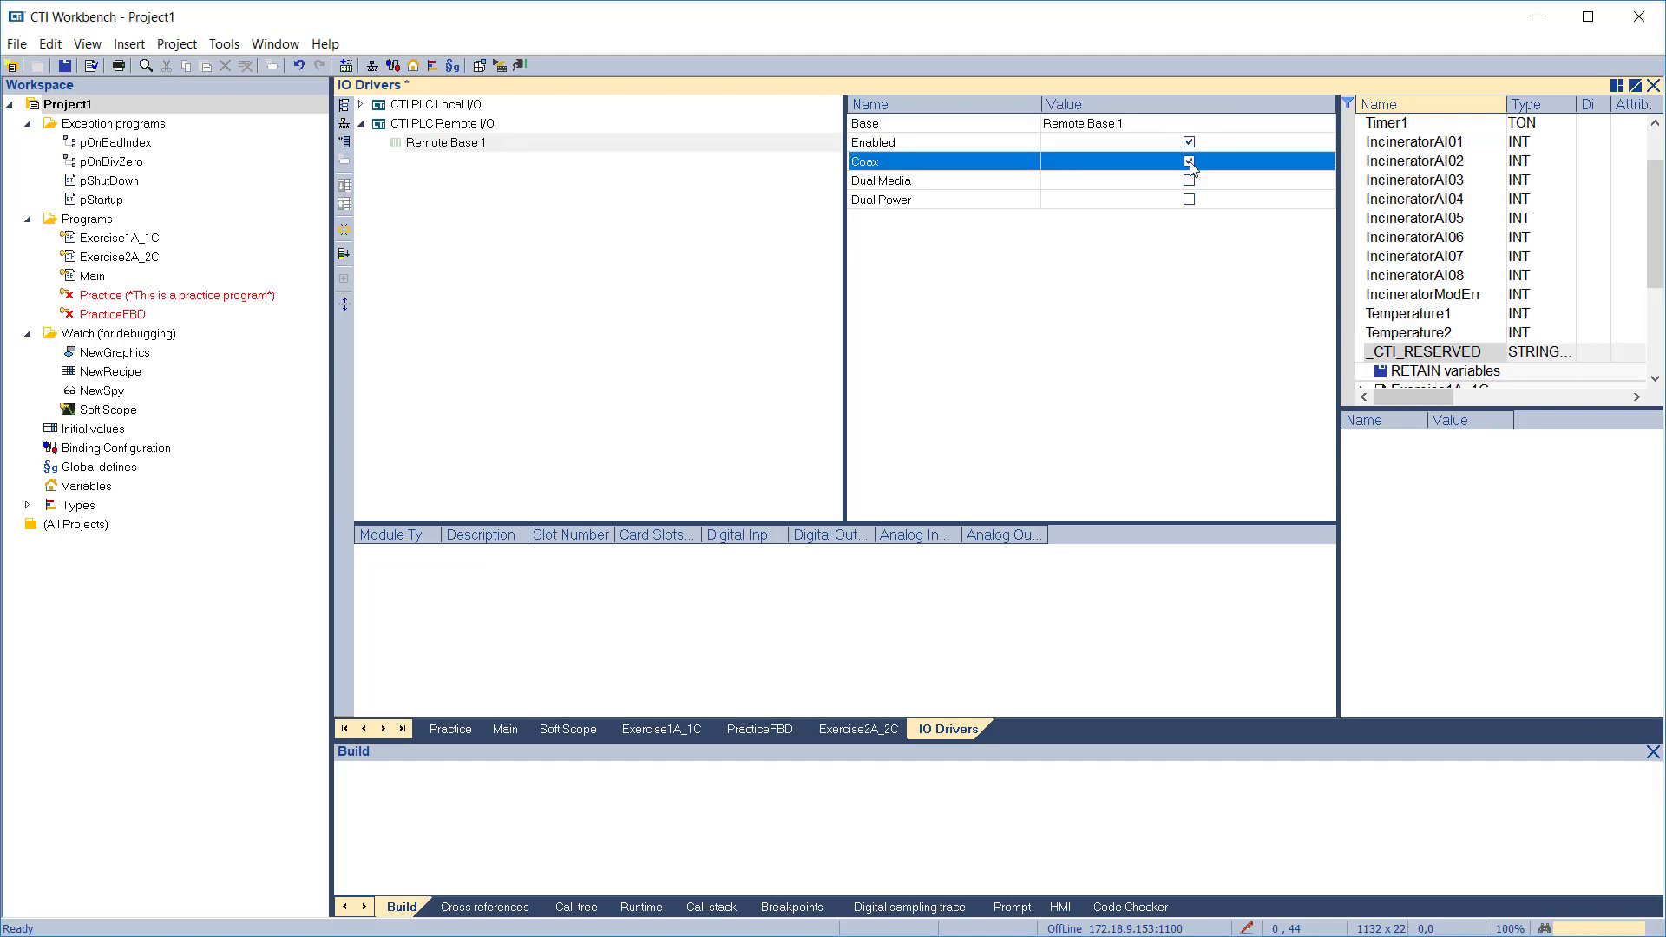
{"action": "left_click", "coordinate": [1188, 181]}
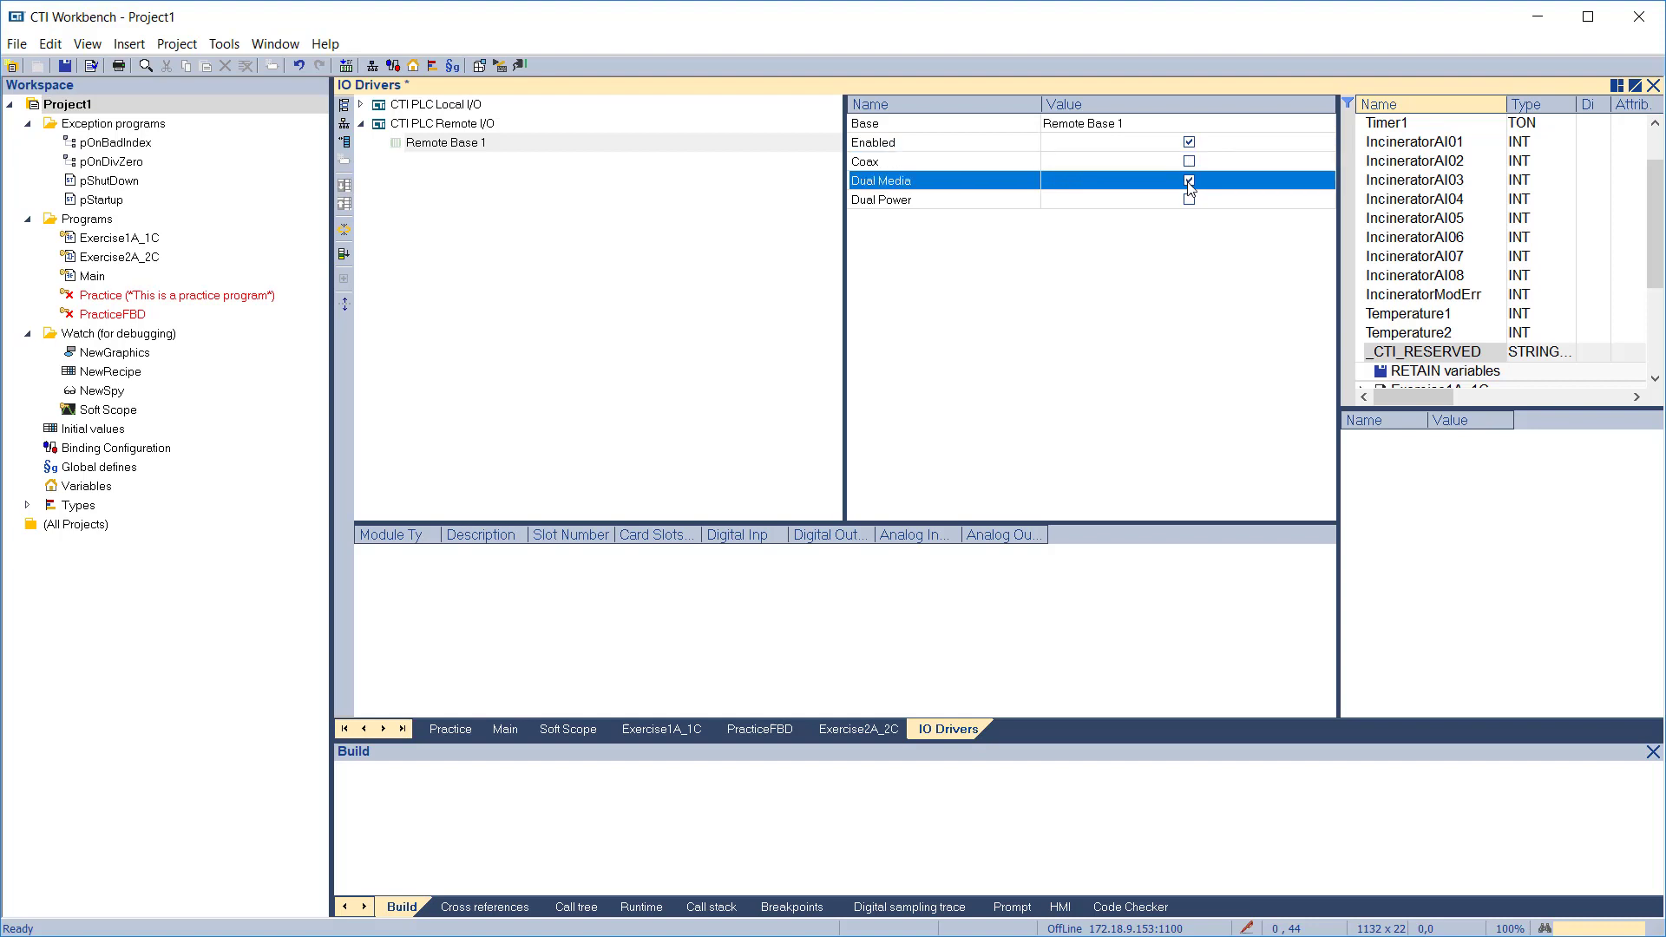
{"action": "left_click", "coordinate": [1188, 200]}
{"action": "left_click", "coordinate": [1189, 182]}
Add a CTI 2558 8CH Analog Input in slot 1 of Remote Base 1, described Incinerator2, with automatic mappings and new variables prefixed Incinerator2
{"action": "left_click", "coordinate": [348, 144]}
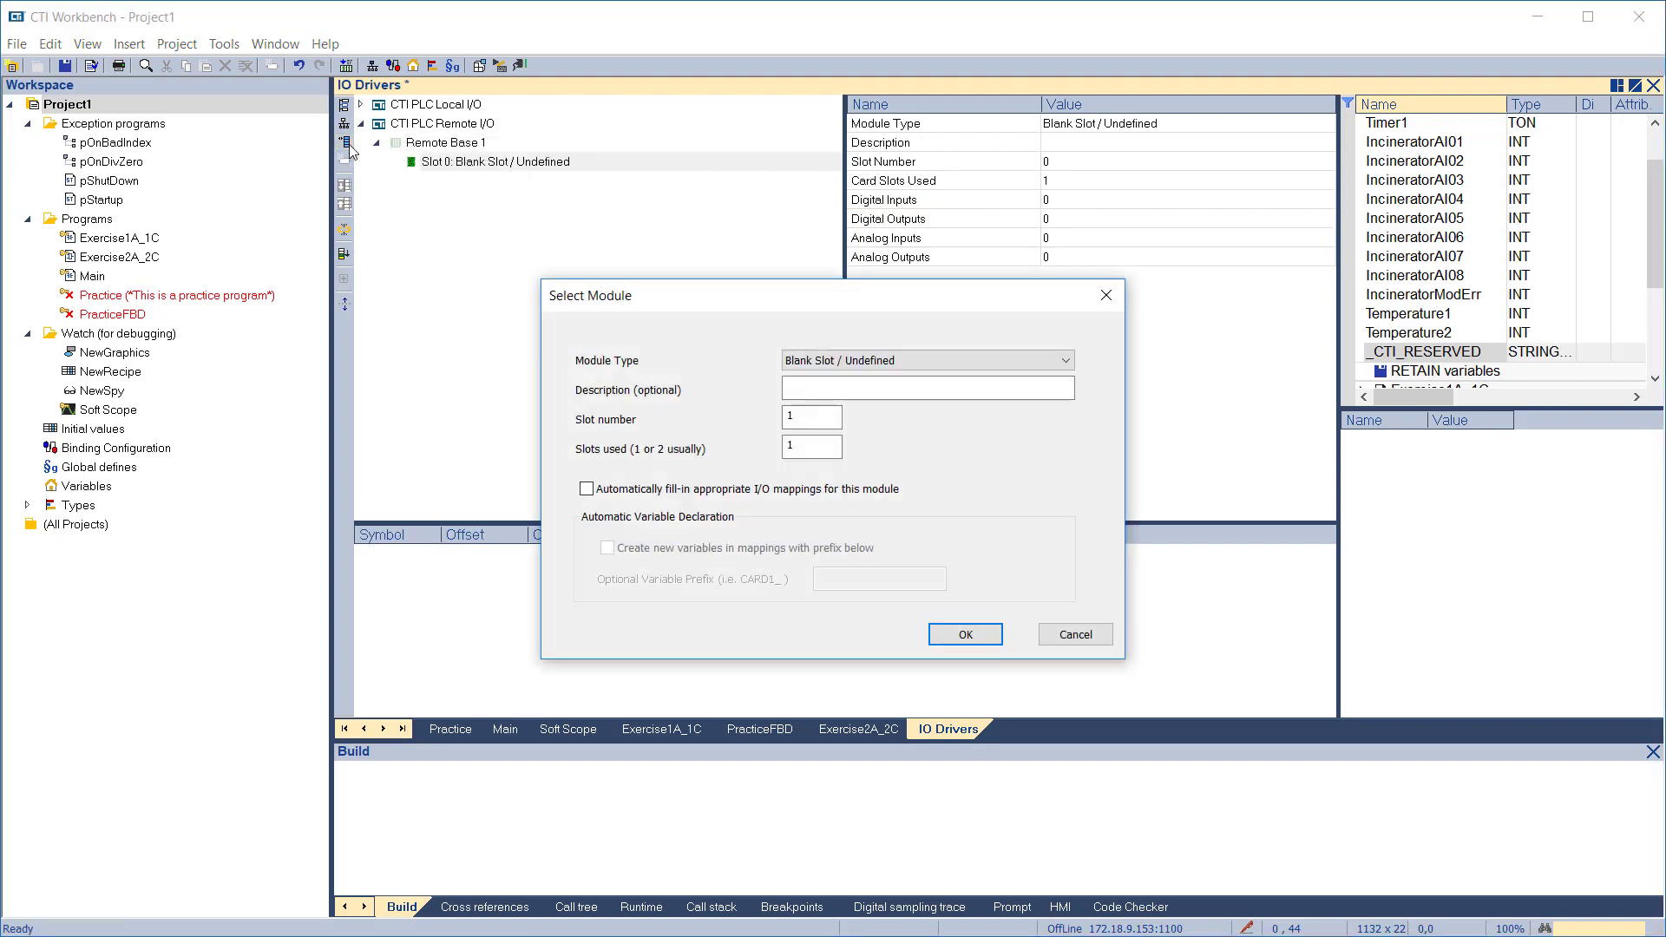
{"action": "left_click", "coordinate": [1066, 360]}
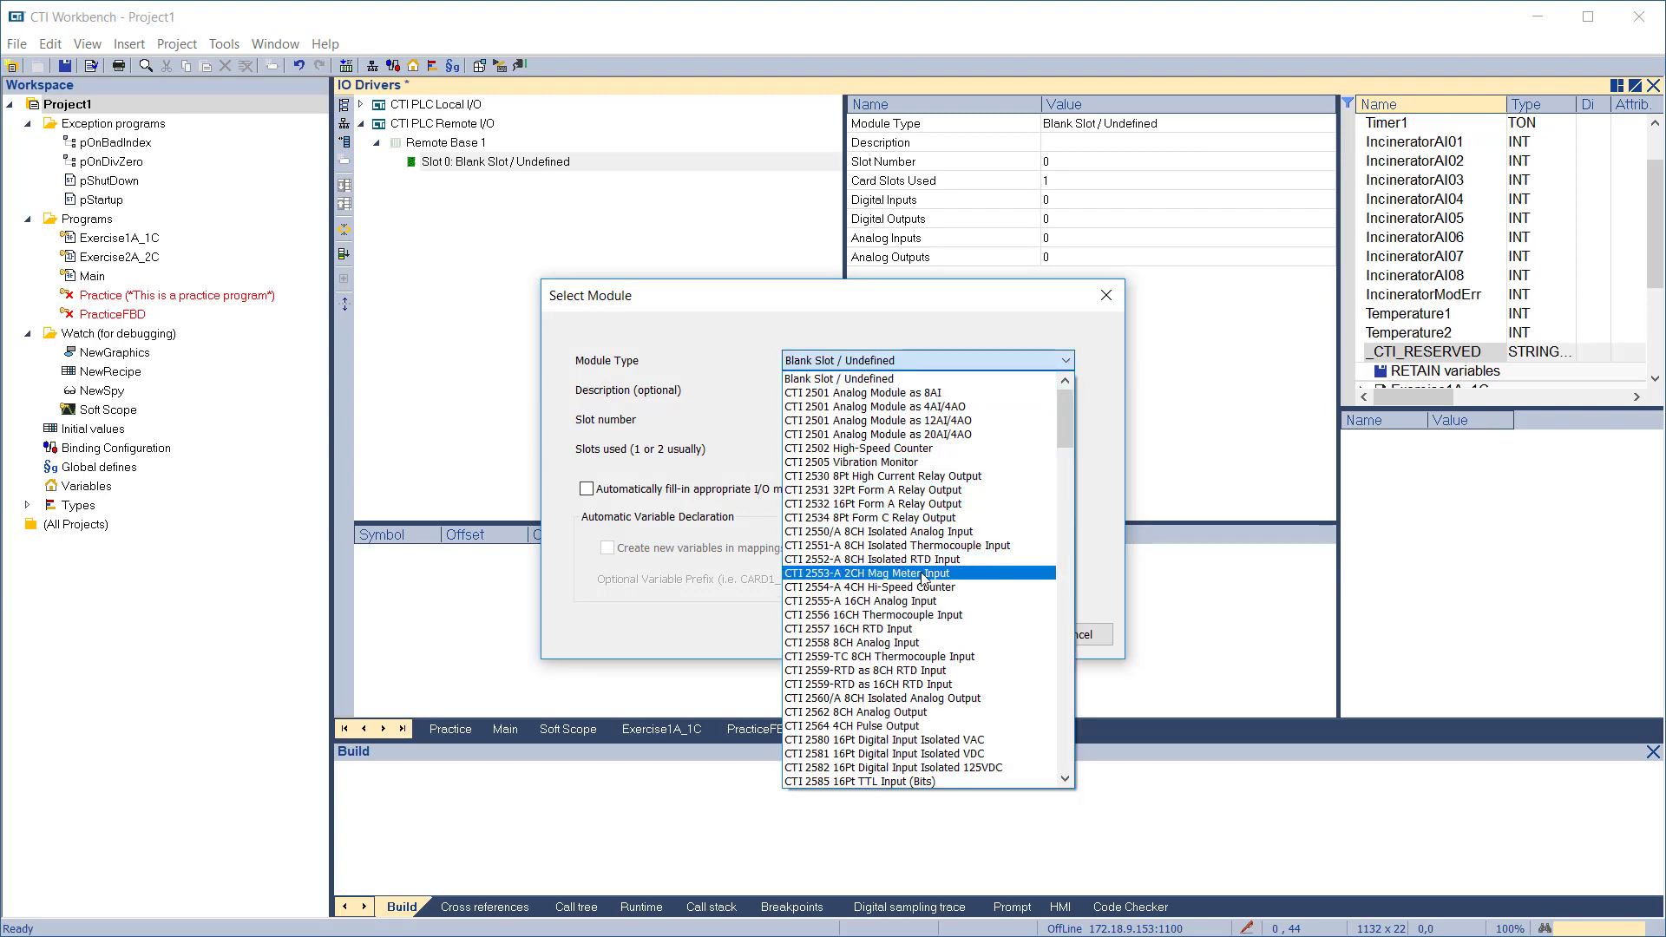
{"action": "left_click", "coordinate": [906, 643]}
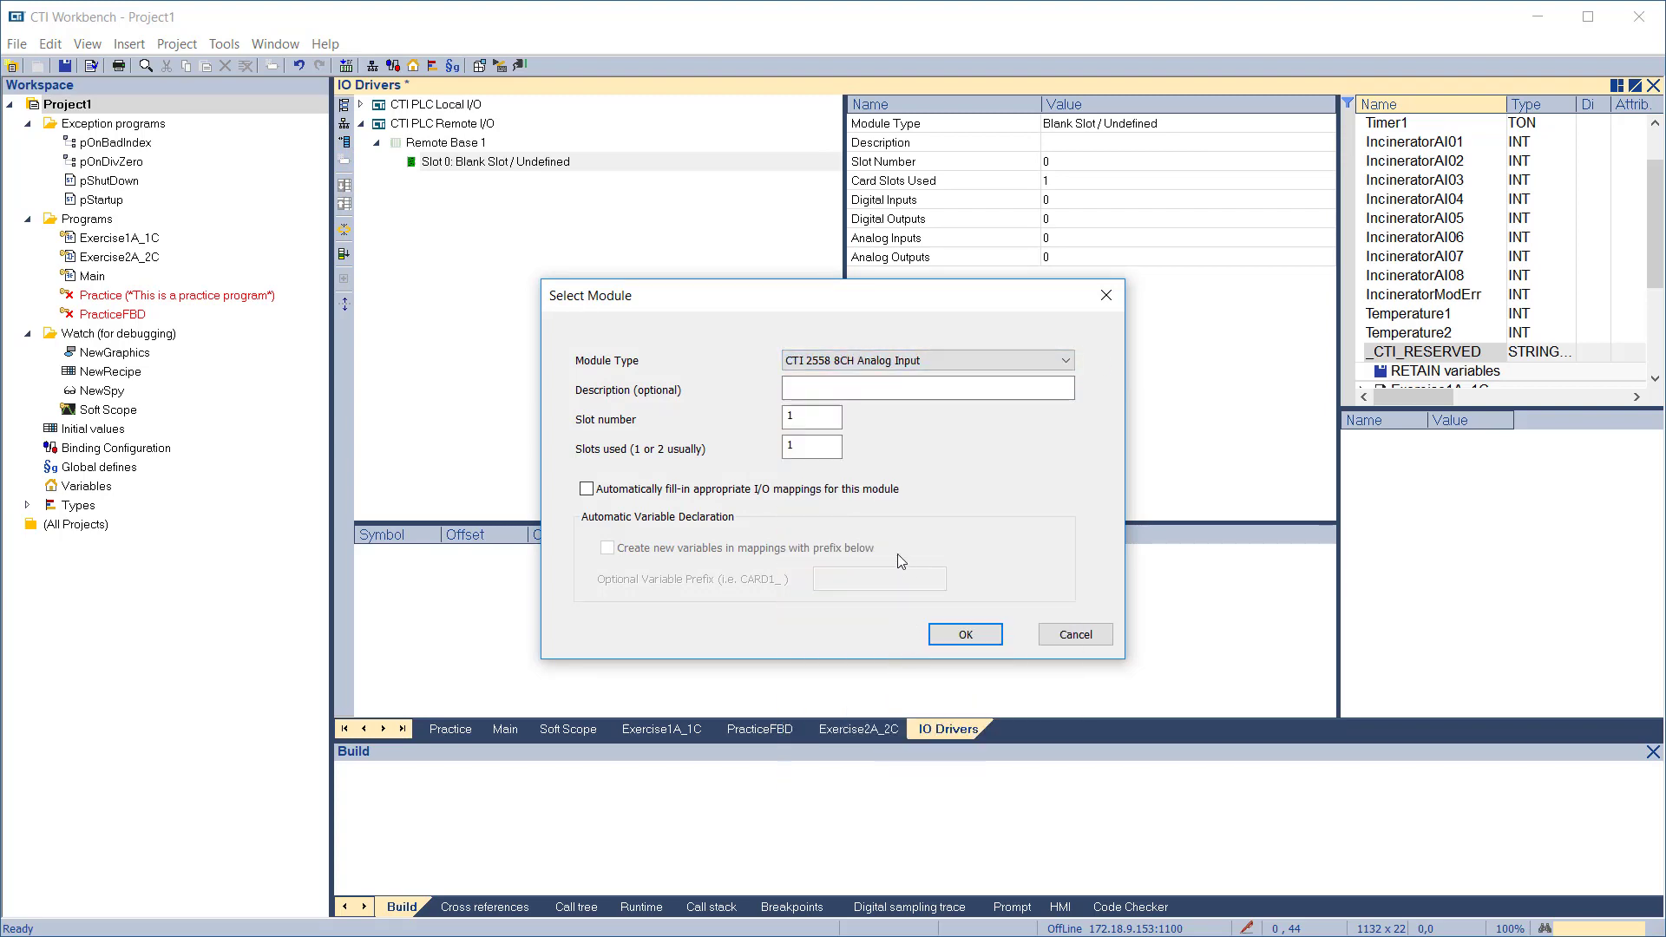
{"action": "left_click", "coordinate": [837, 381]}
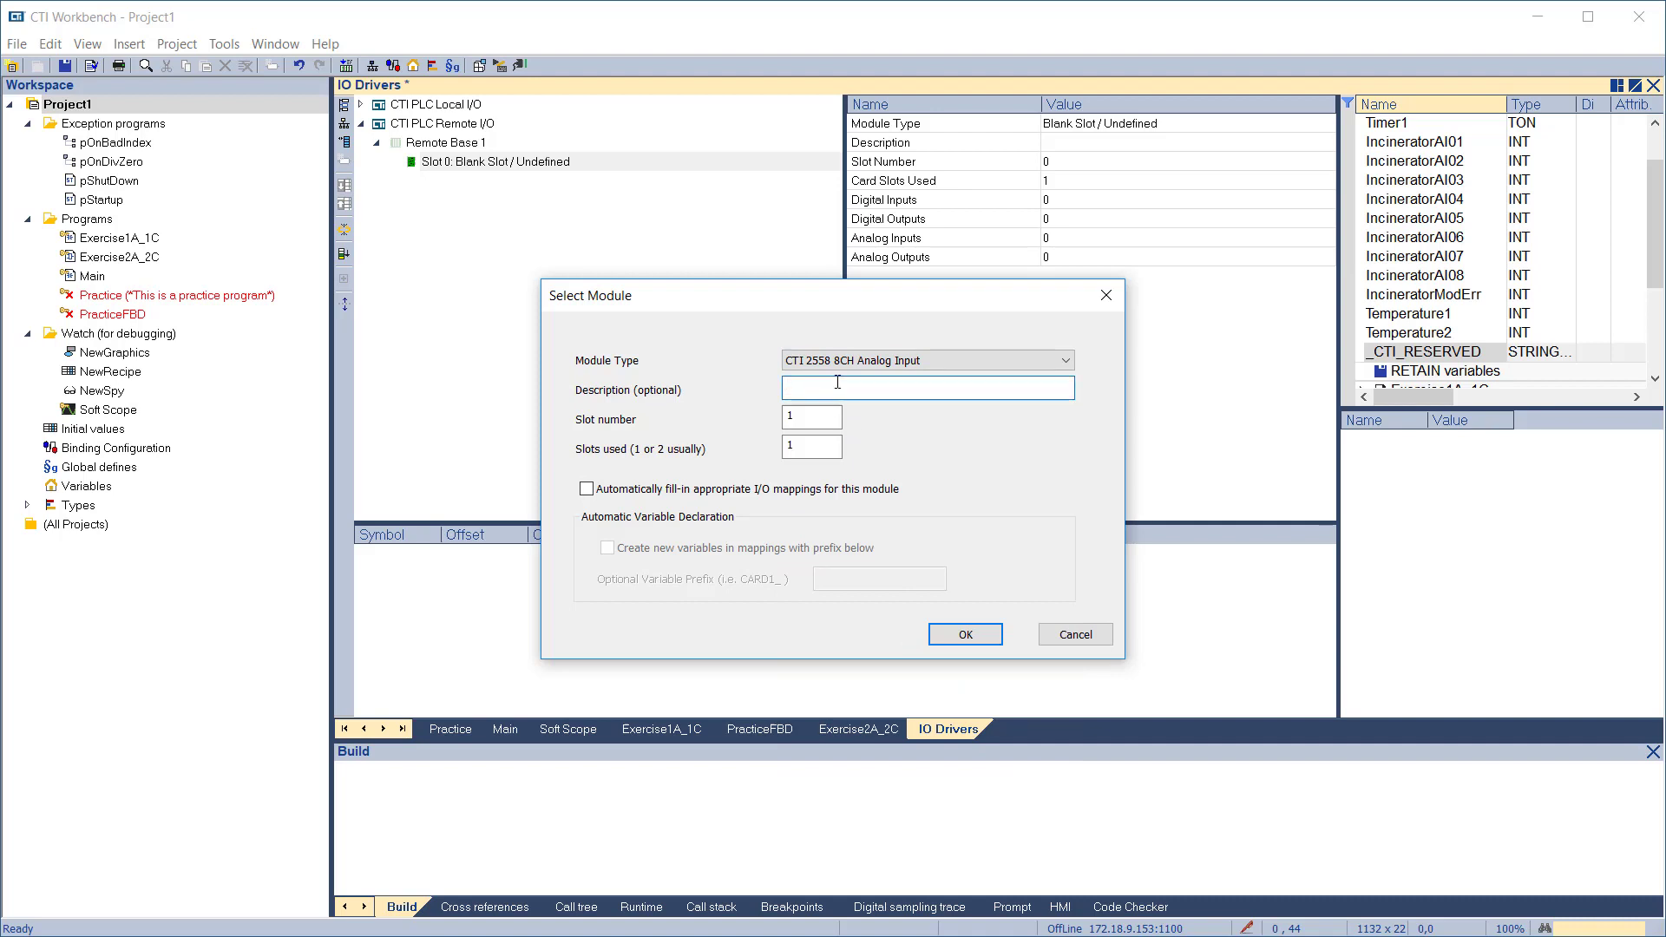
{"action": "type", "text": "Incinerator2"}
{"action": "left_click", "coordinate": [587, 489]}
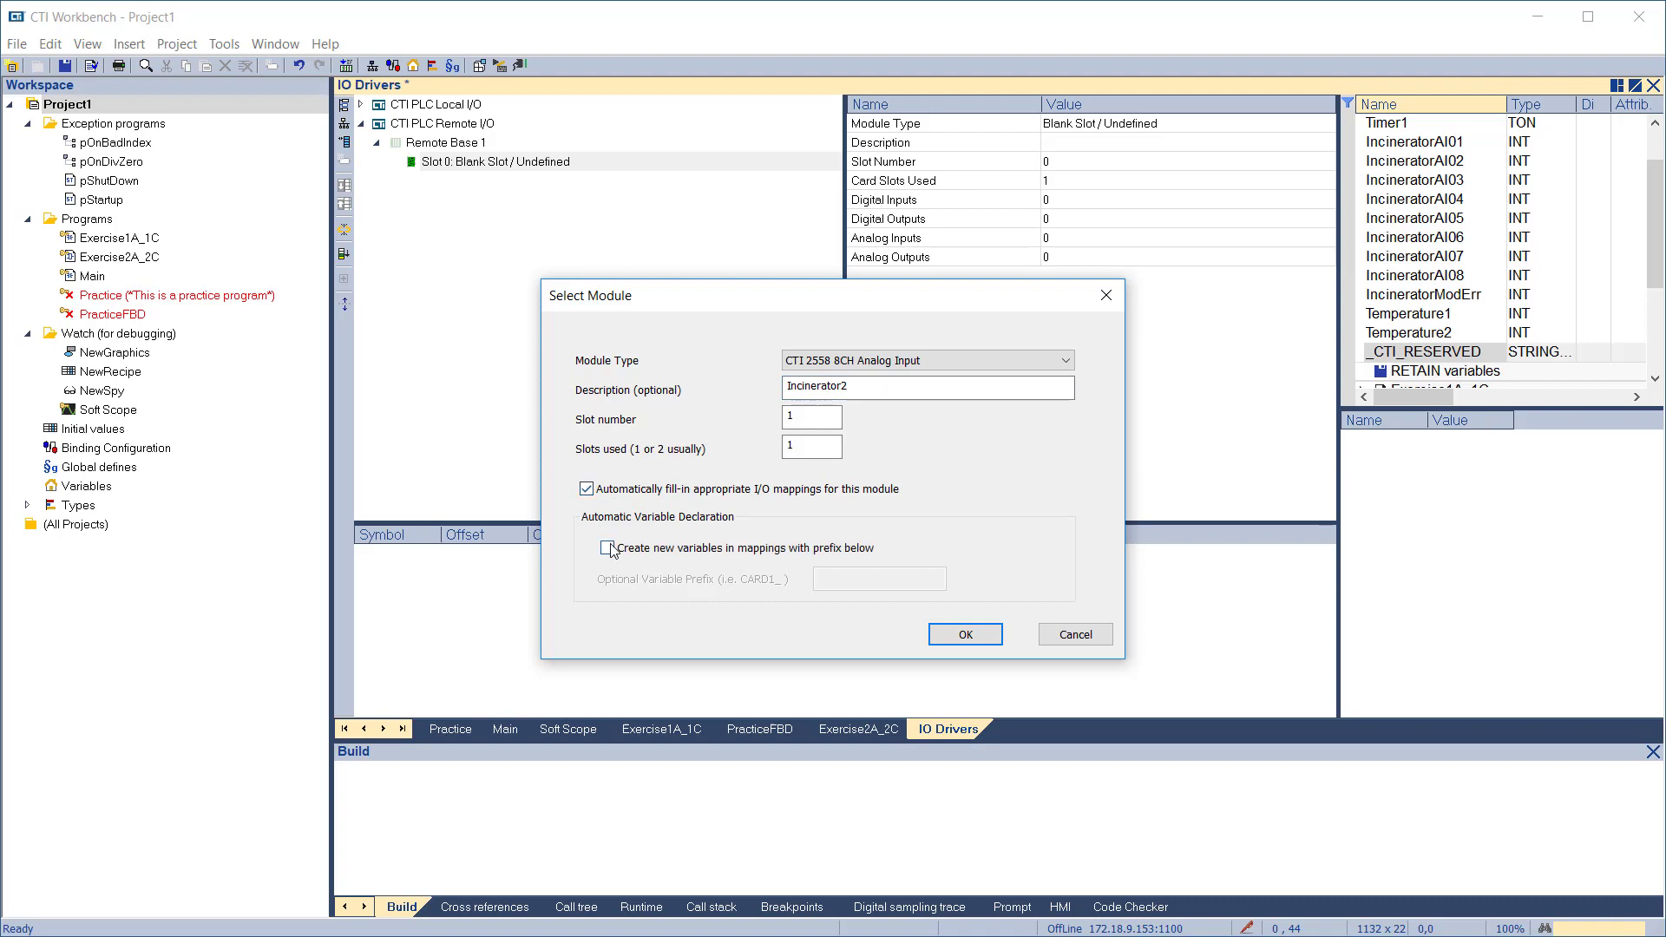
{"action": "left_click", "coordinate": [608, 547]}
{"action": "left_click", "coordinate": [840, 578]}
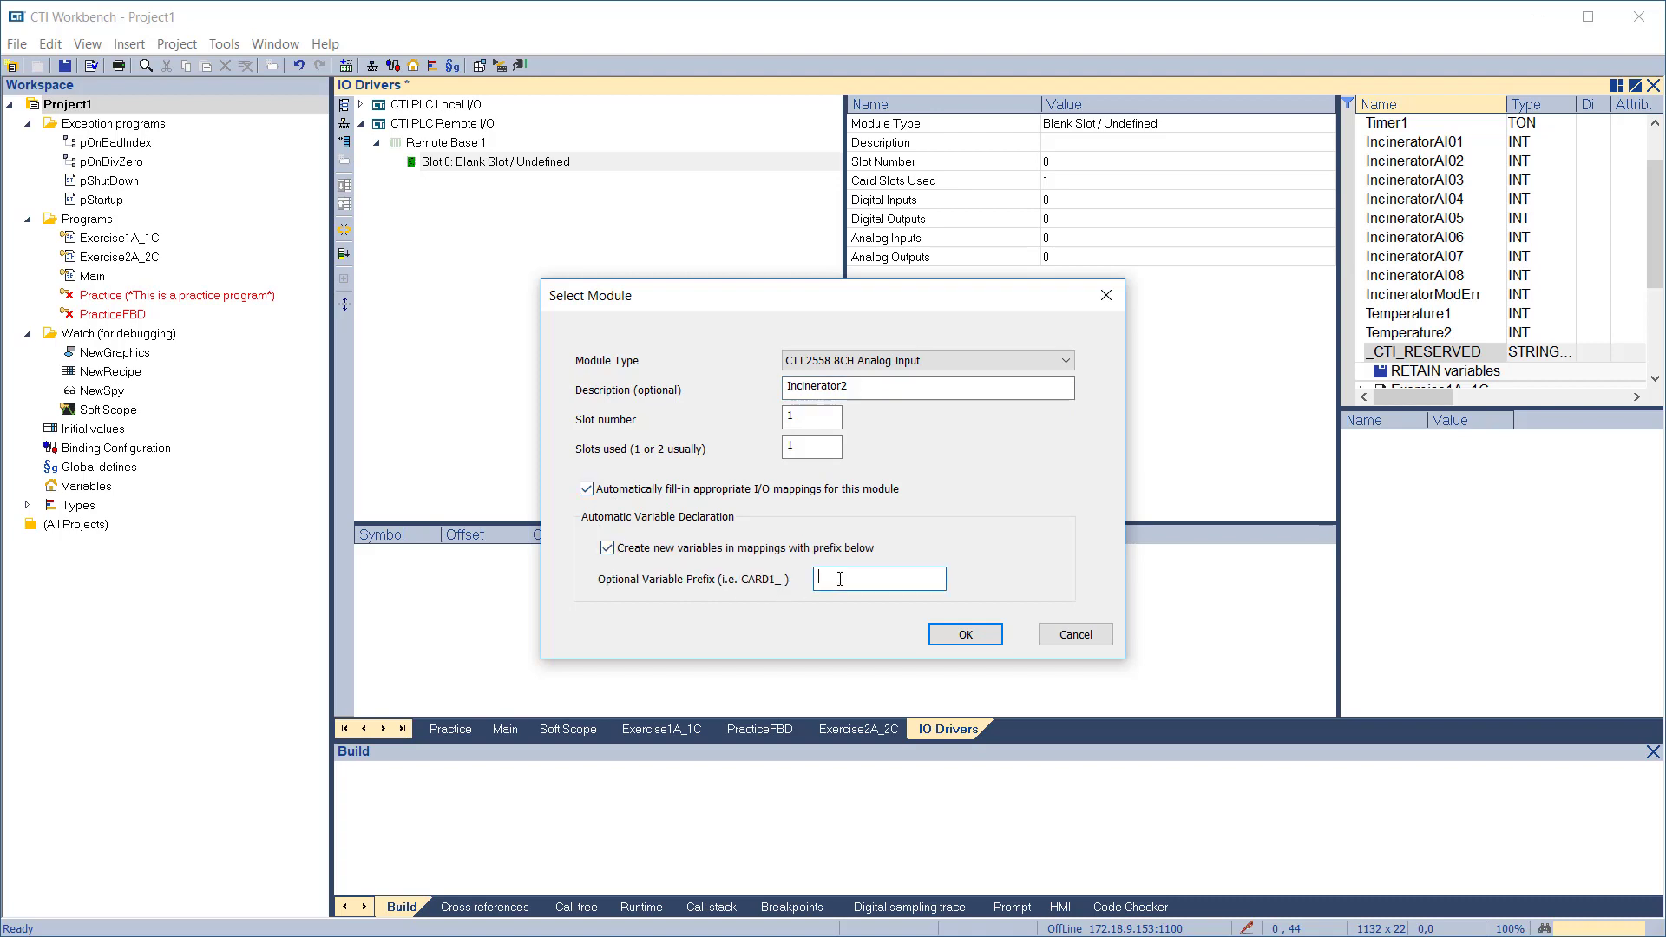
{"action": "type", "text": "Incinerator2"}
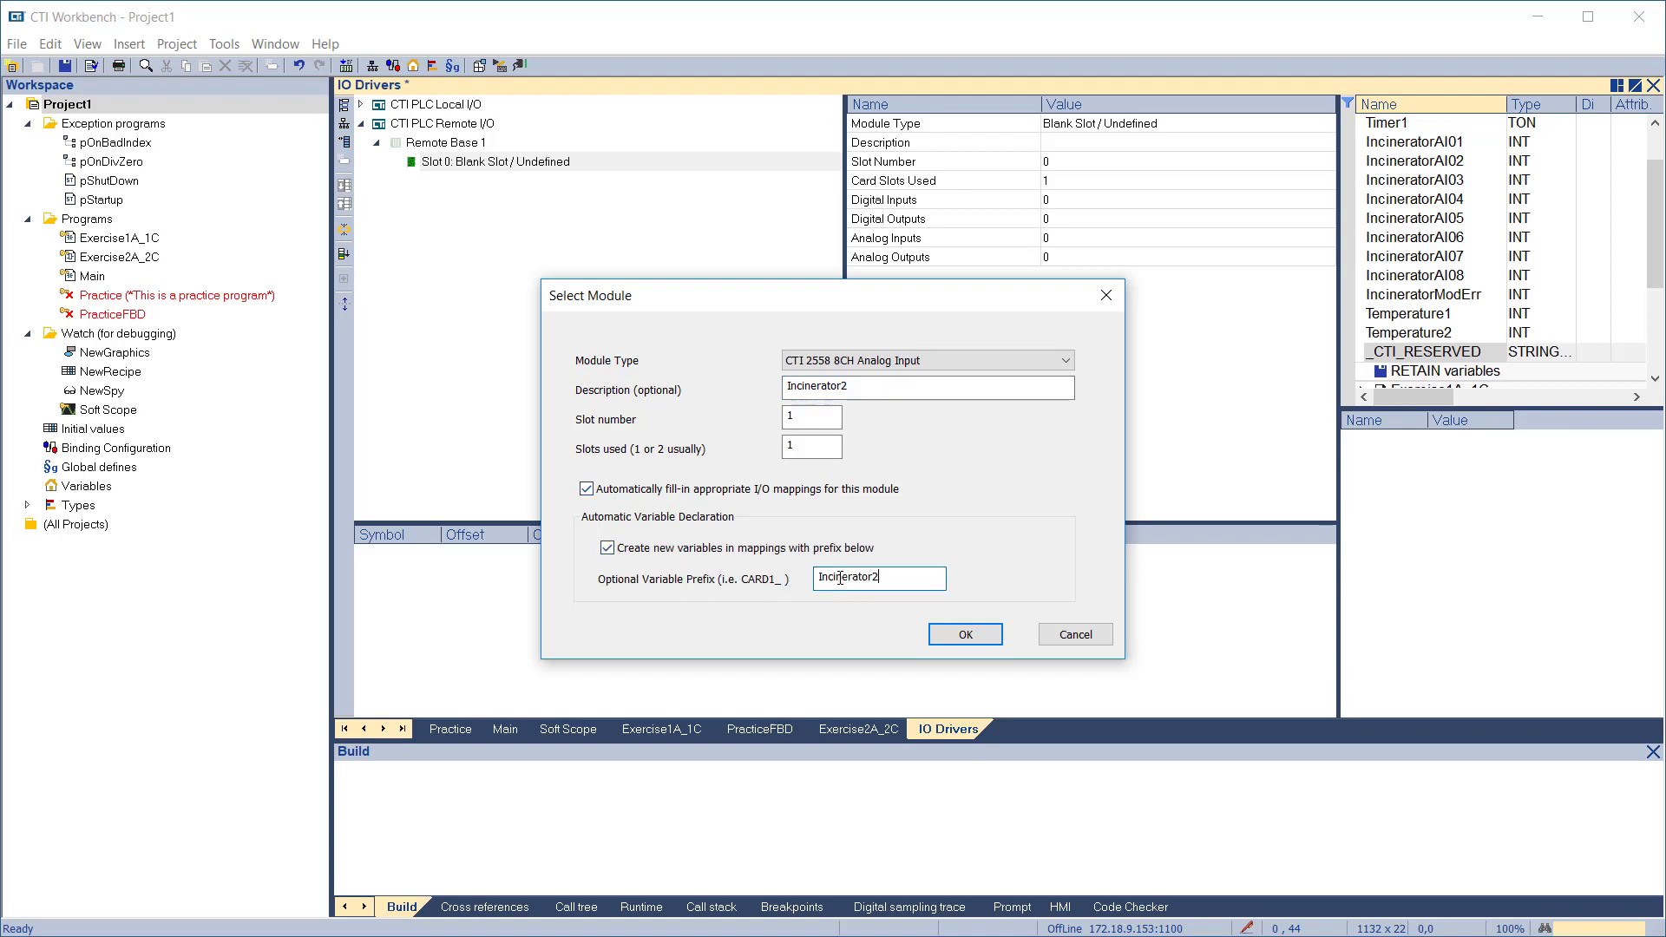
{"action": "left_click", "coordinate": [966, 635]}
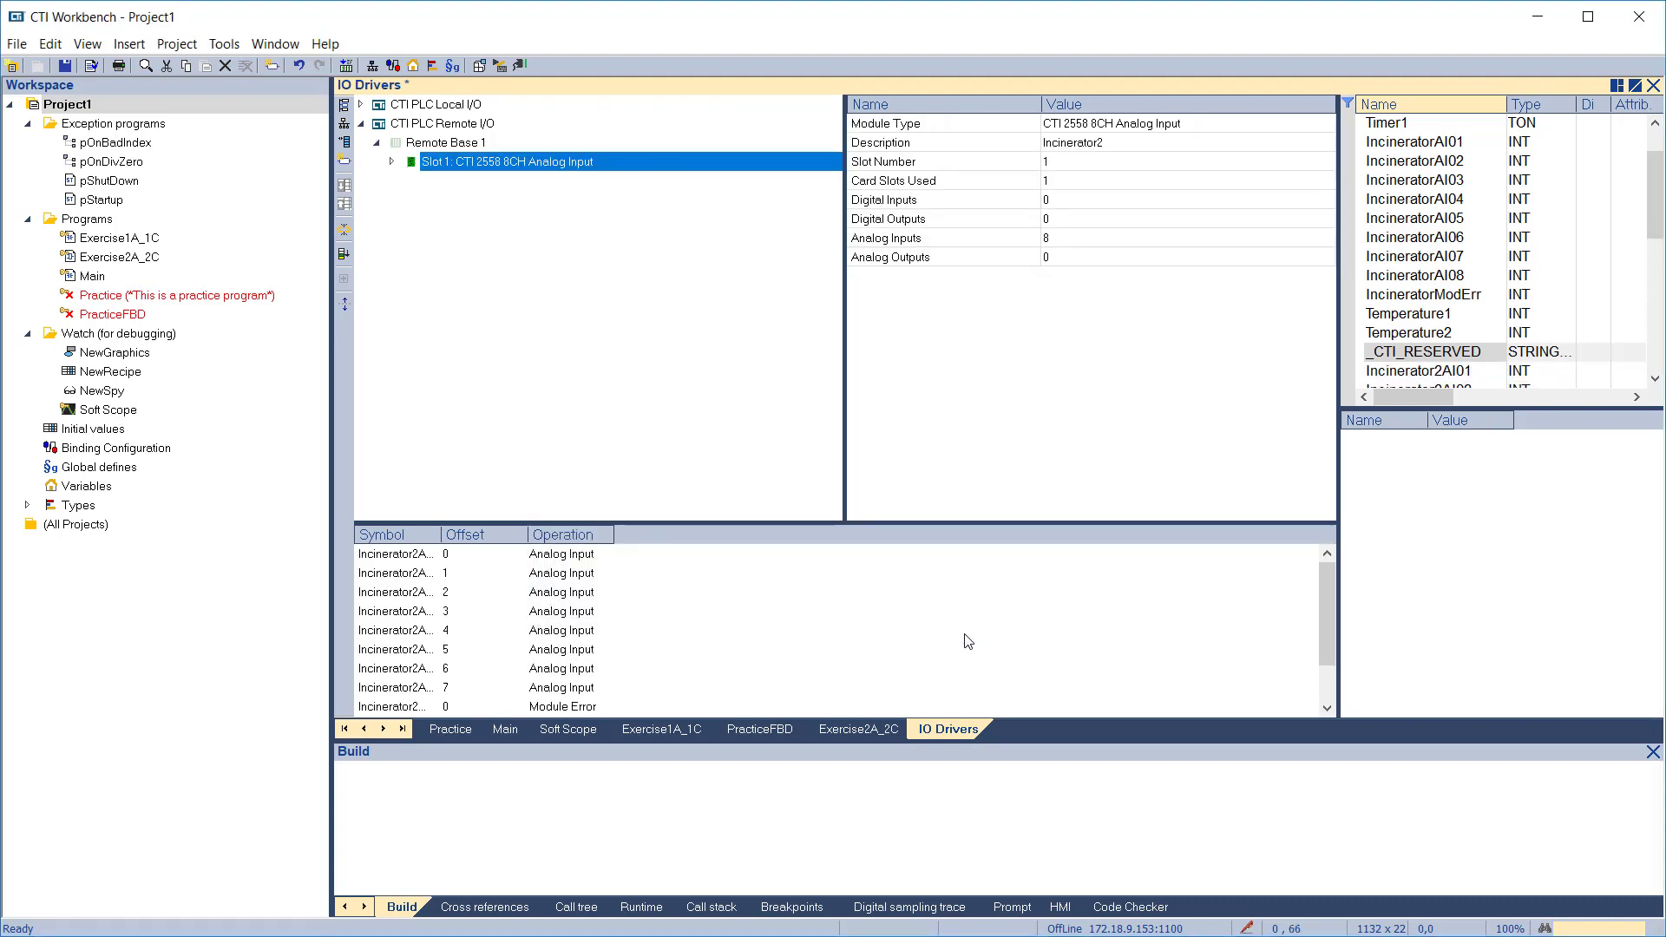
{"action": "left_click", "coordinate": [390, 164]}
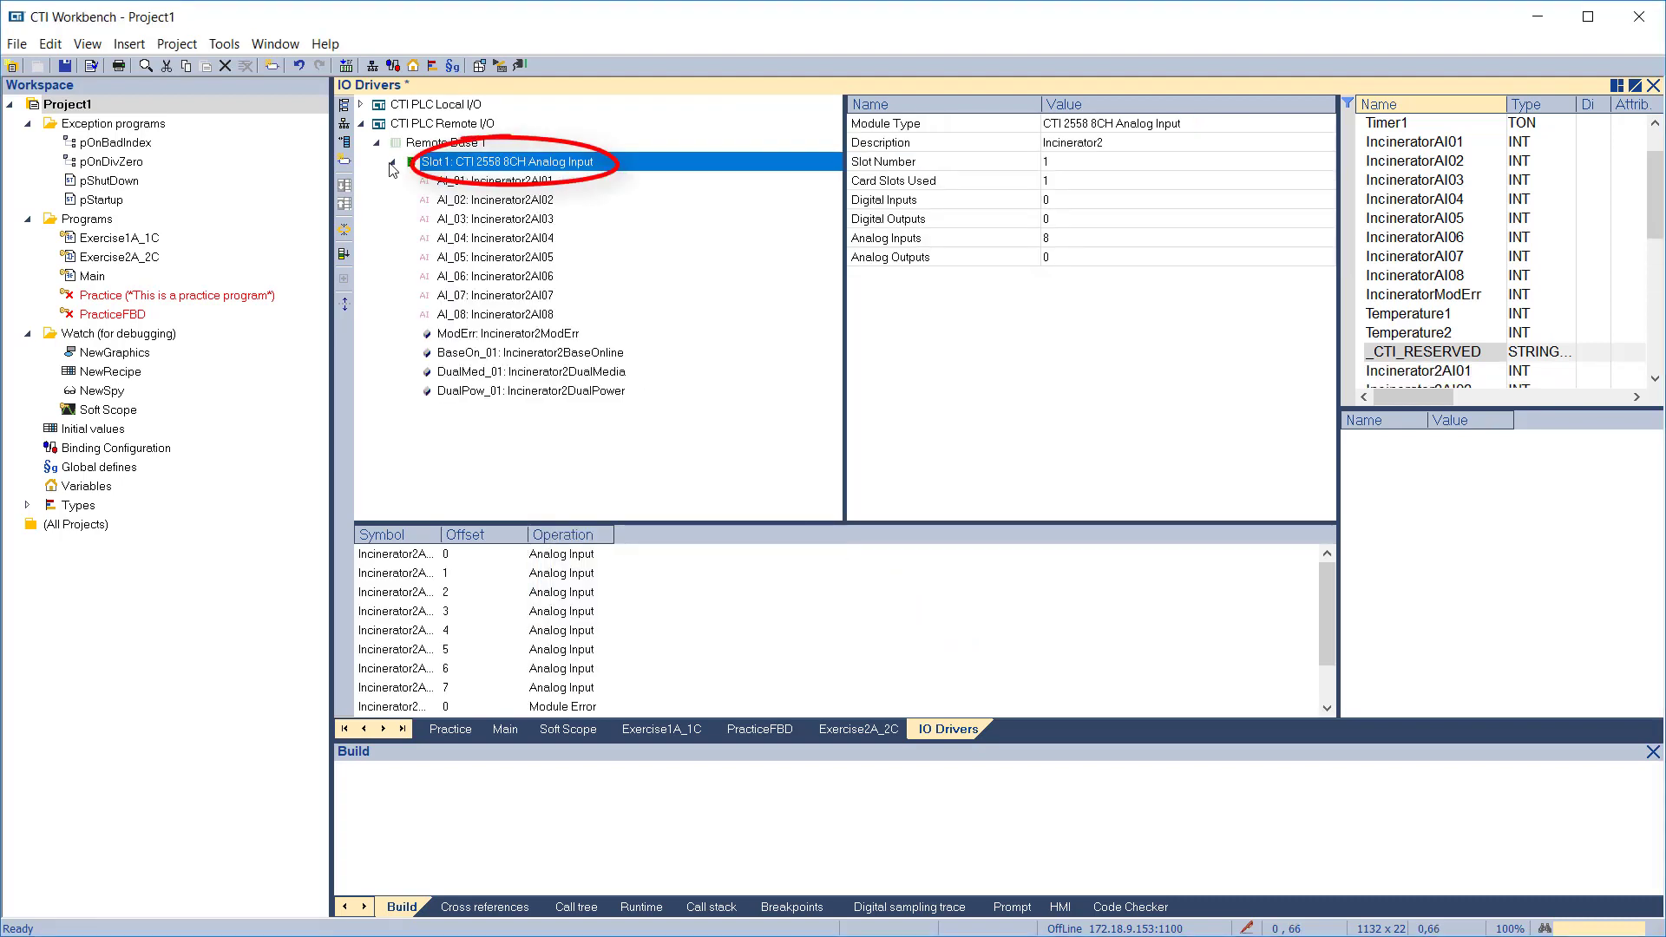
Add a second remote base to the remote I/O configuration and choose its base number
{"action": "left_click", "coordinate": [344, 127]}
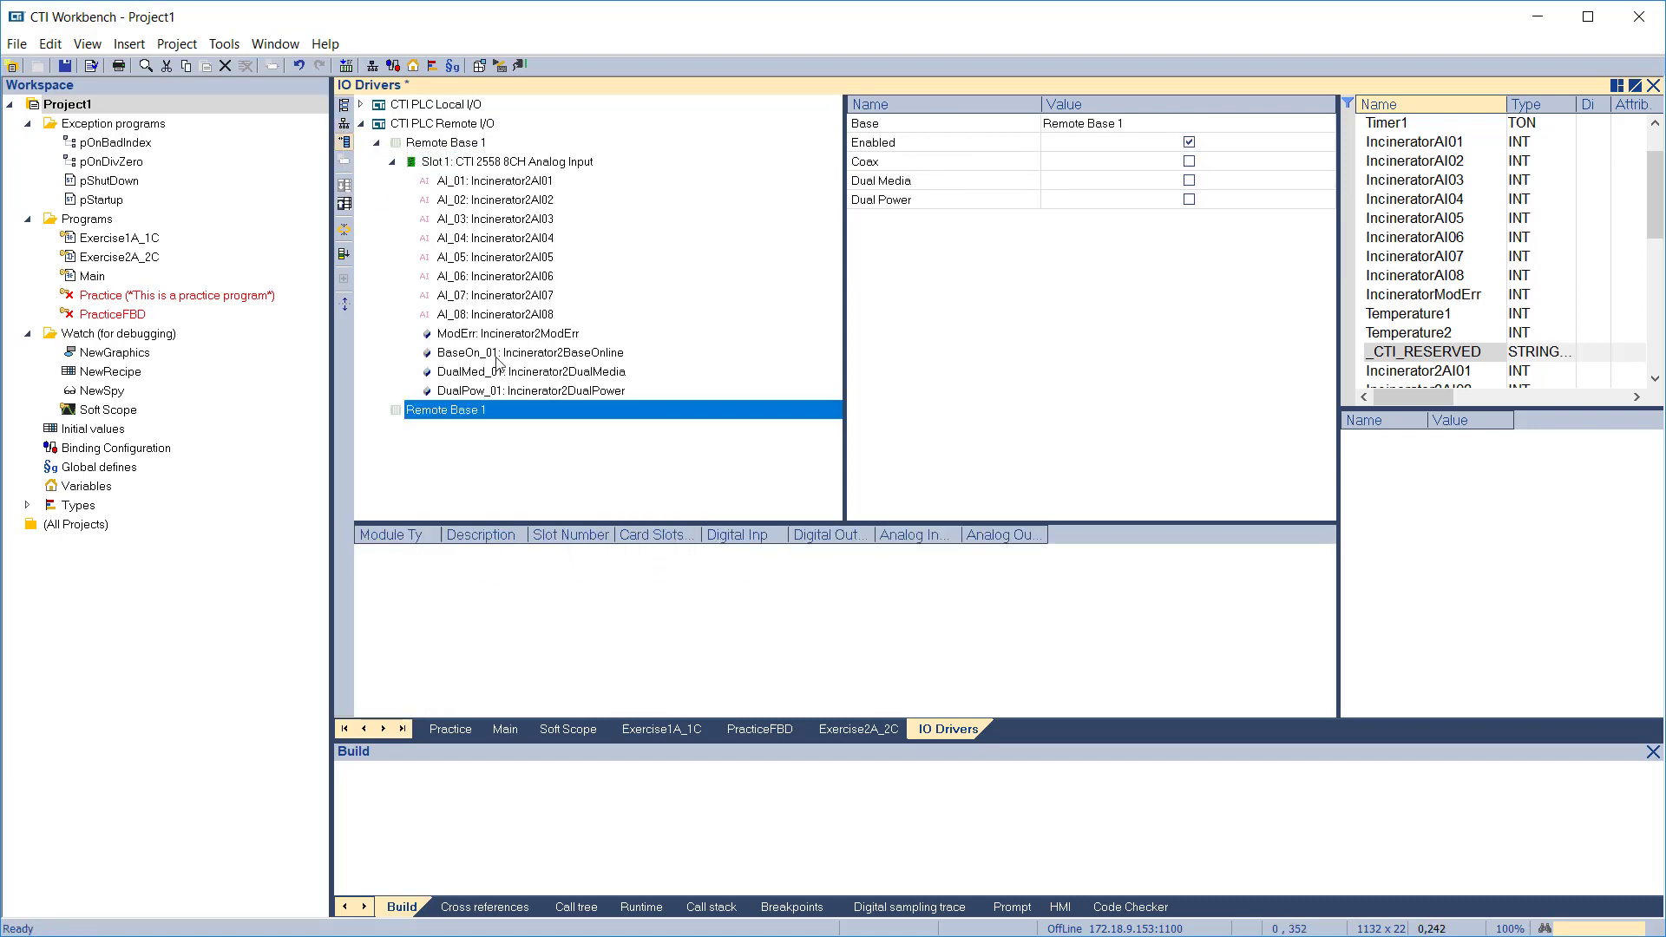
{"action": "left_click", "coordinate": [1118, 126]}
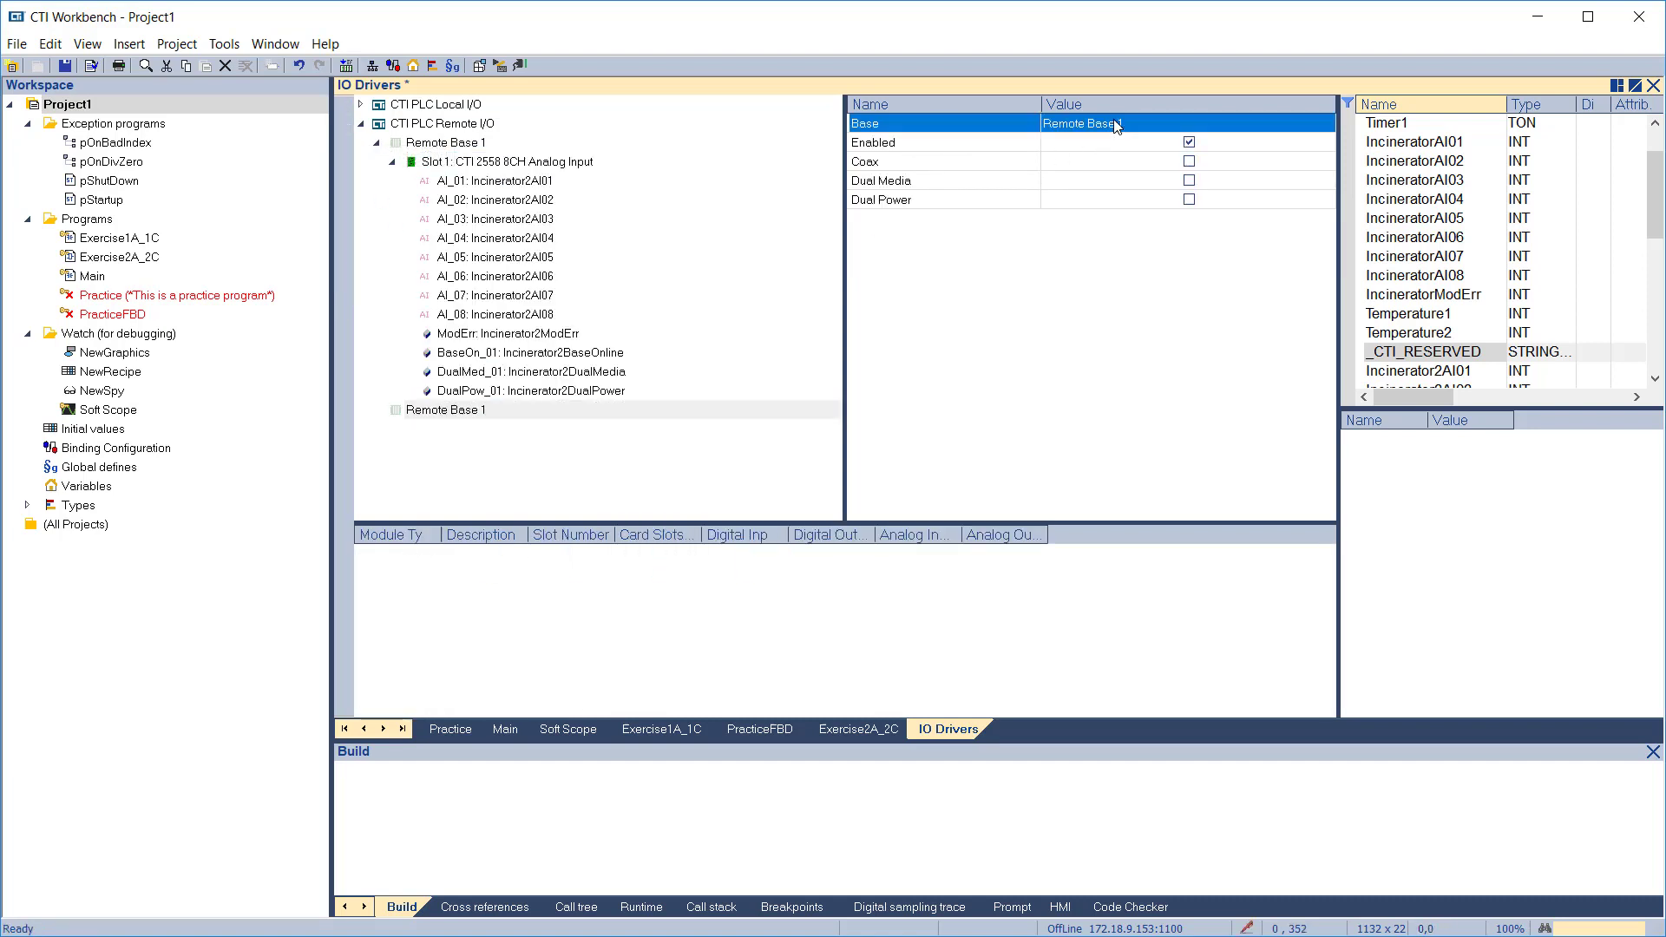
{"action": "left_click", "coordinate": [1117, 126]}
{"action": "left_click", "coordinate": [1110, 130]}
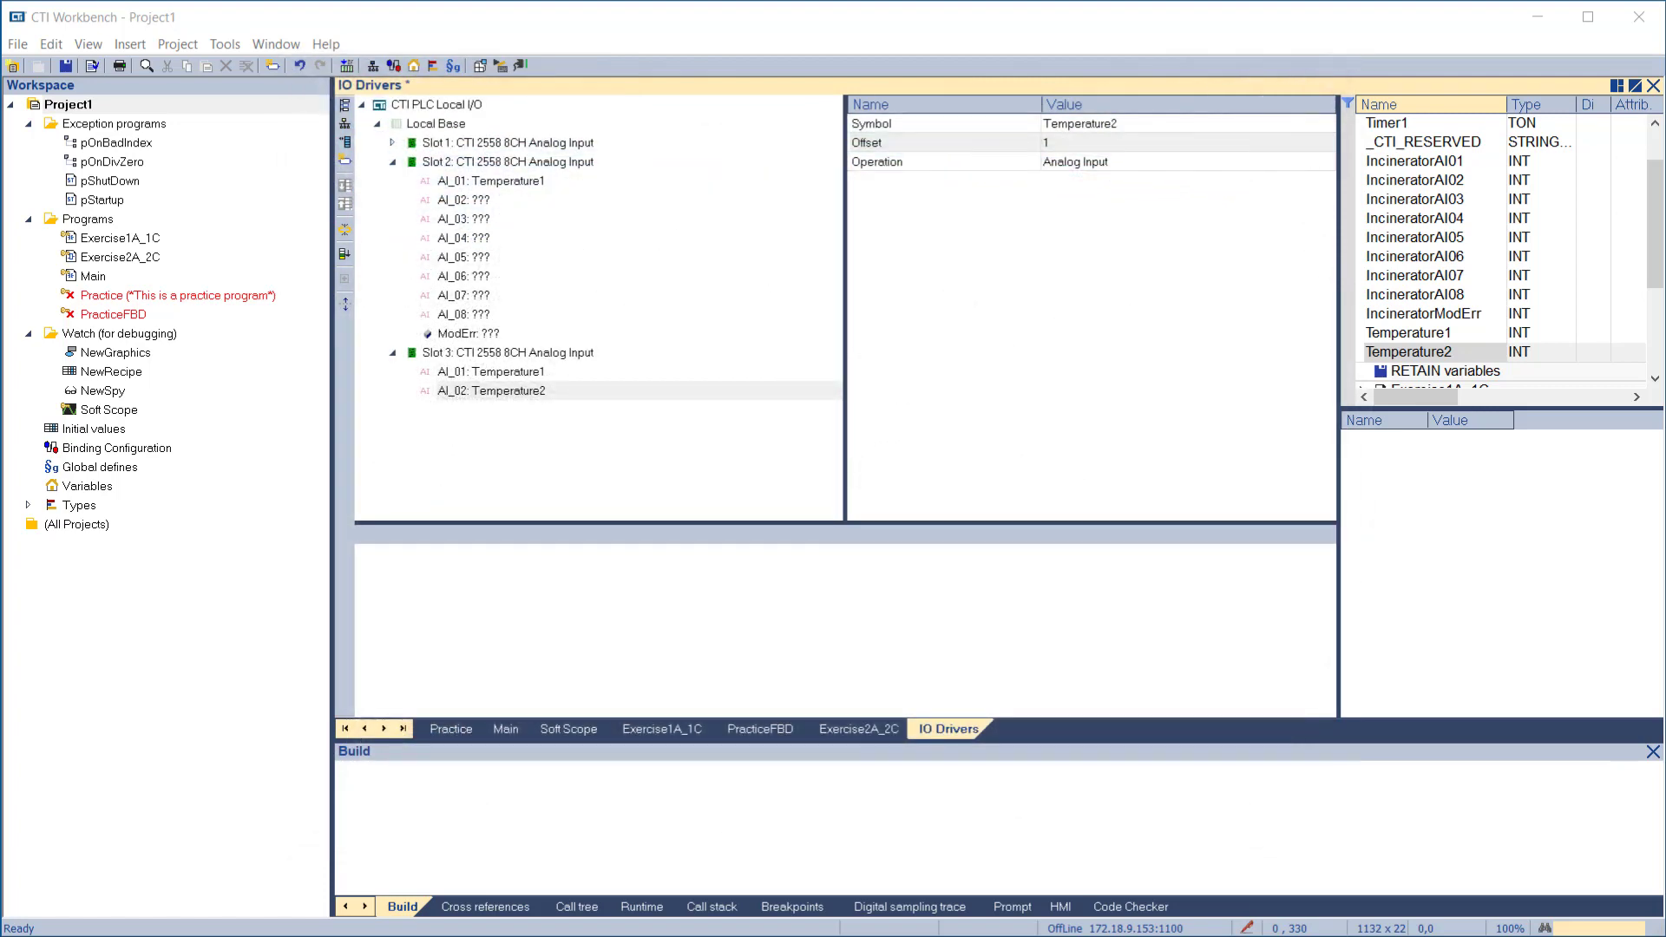
Batch-create global INT variables from the name pattern V100%in, numbered 0 to 4
{"action": "scroll", "coordinate": [1366, 217], "scroll_direction": "up", "scroll_amount": 1}
{"action": "left_click", "coordinate": [1412, 124]}
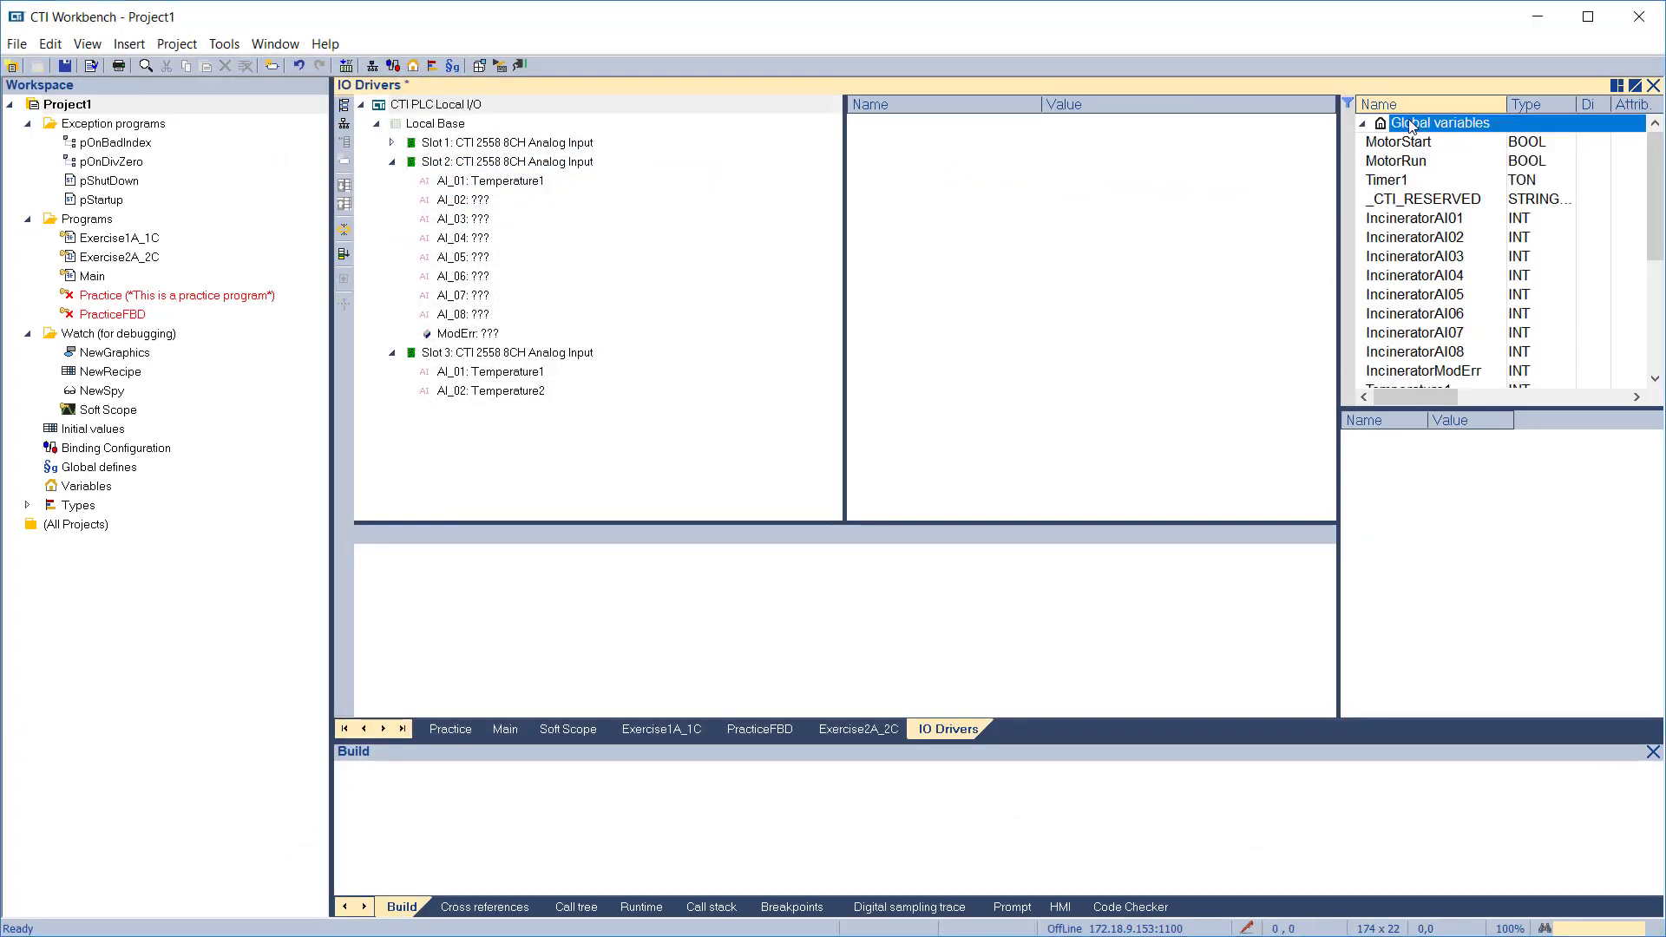
{"action": "right_click", "coordinate": [1412, 123]}
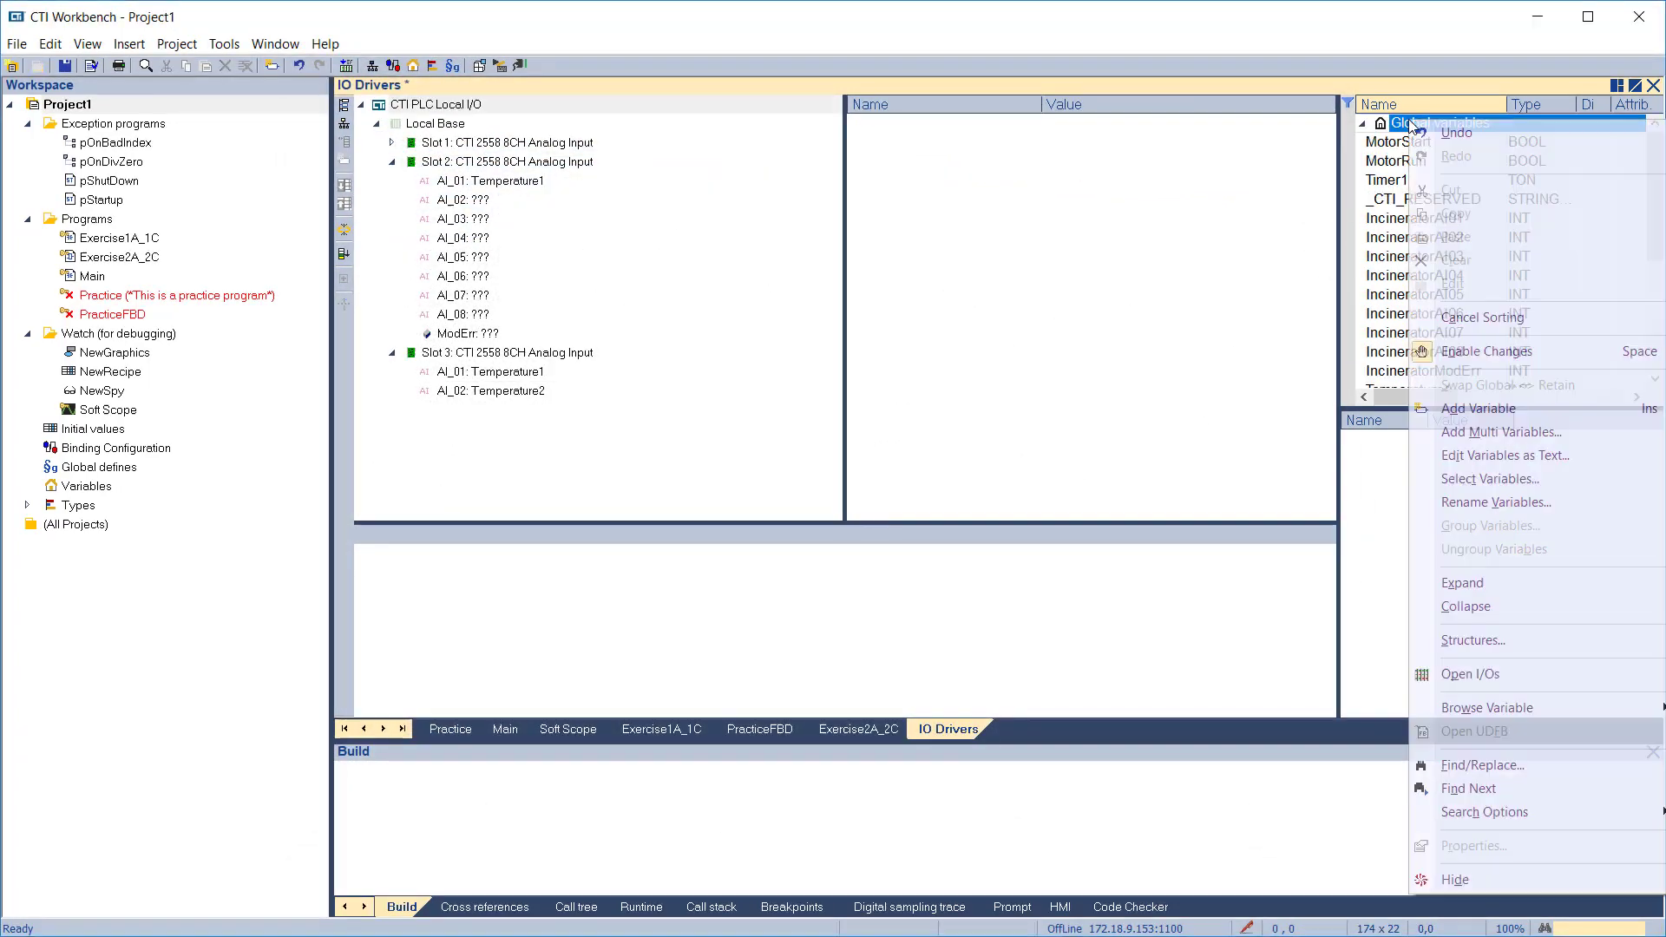
{"action": "left_click", "coordinate": [1476, 438]}
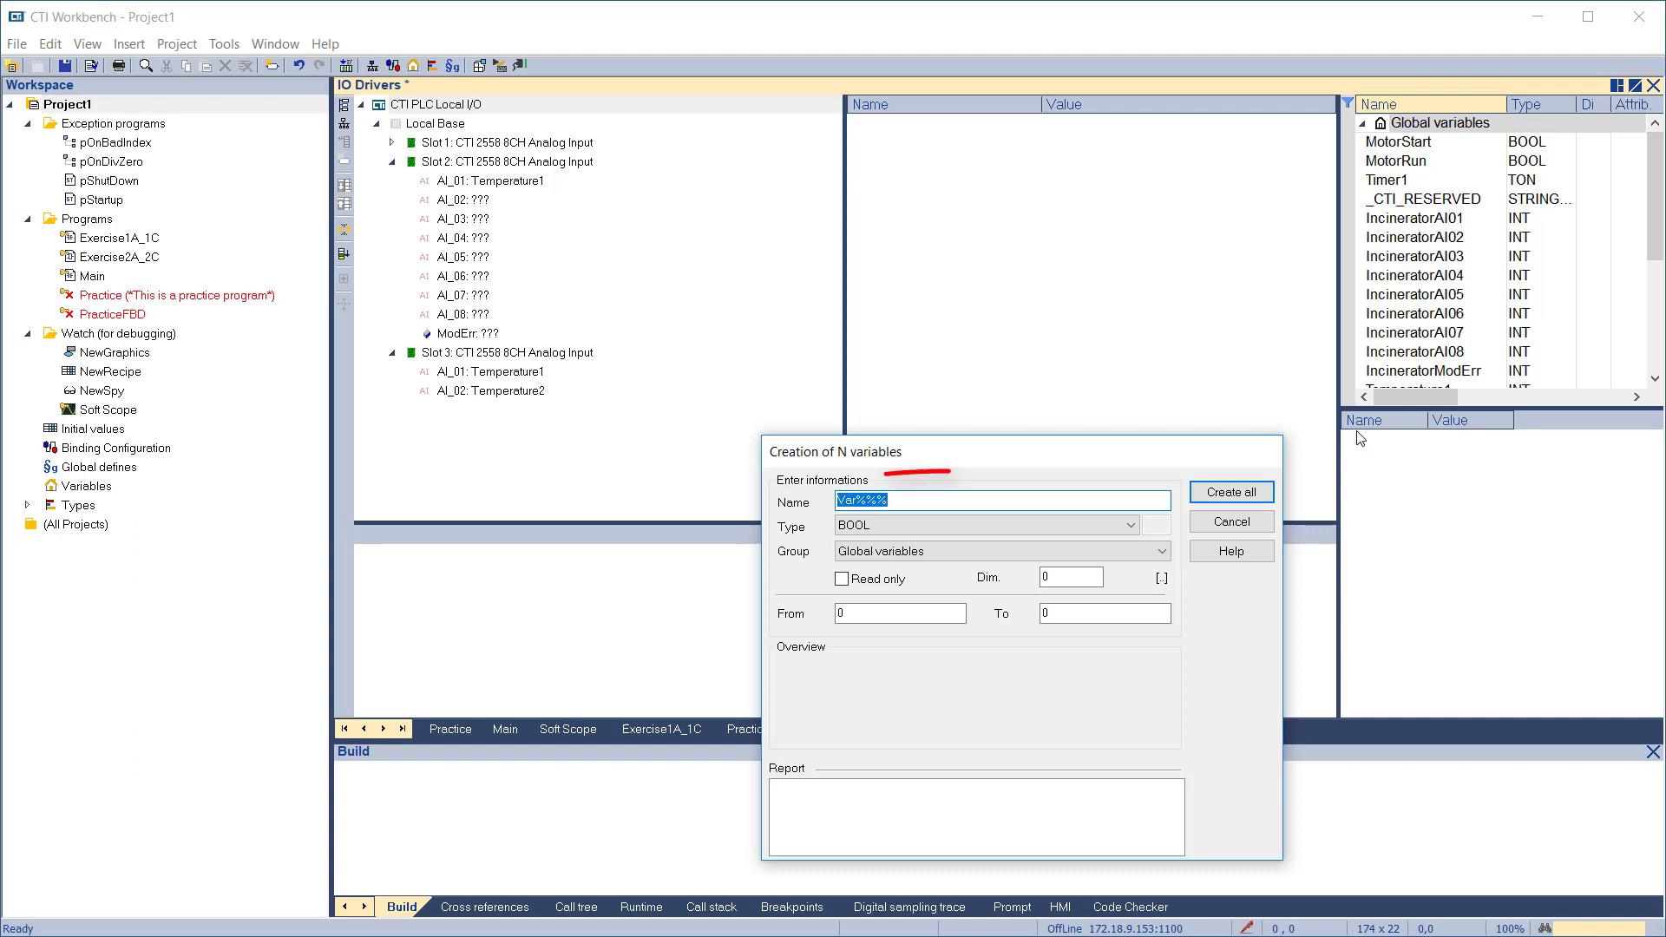
{"action": "type", "text": "V100"}
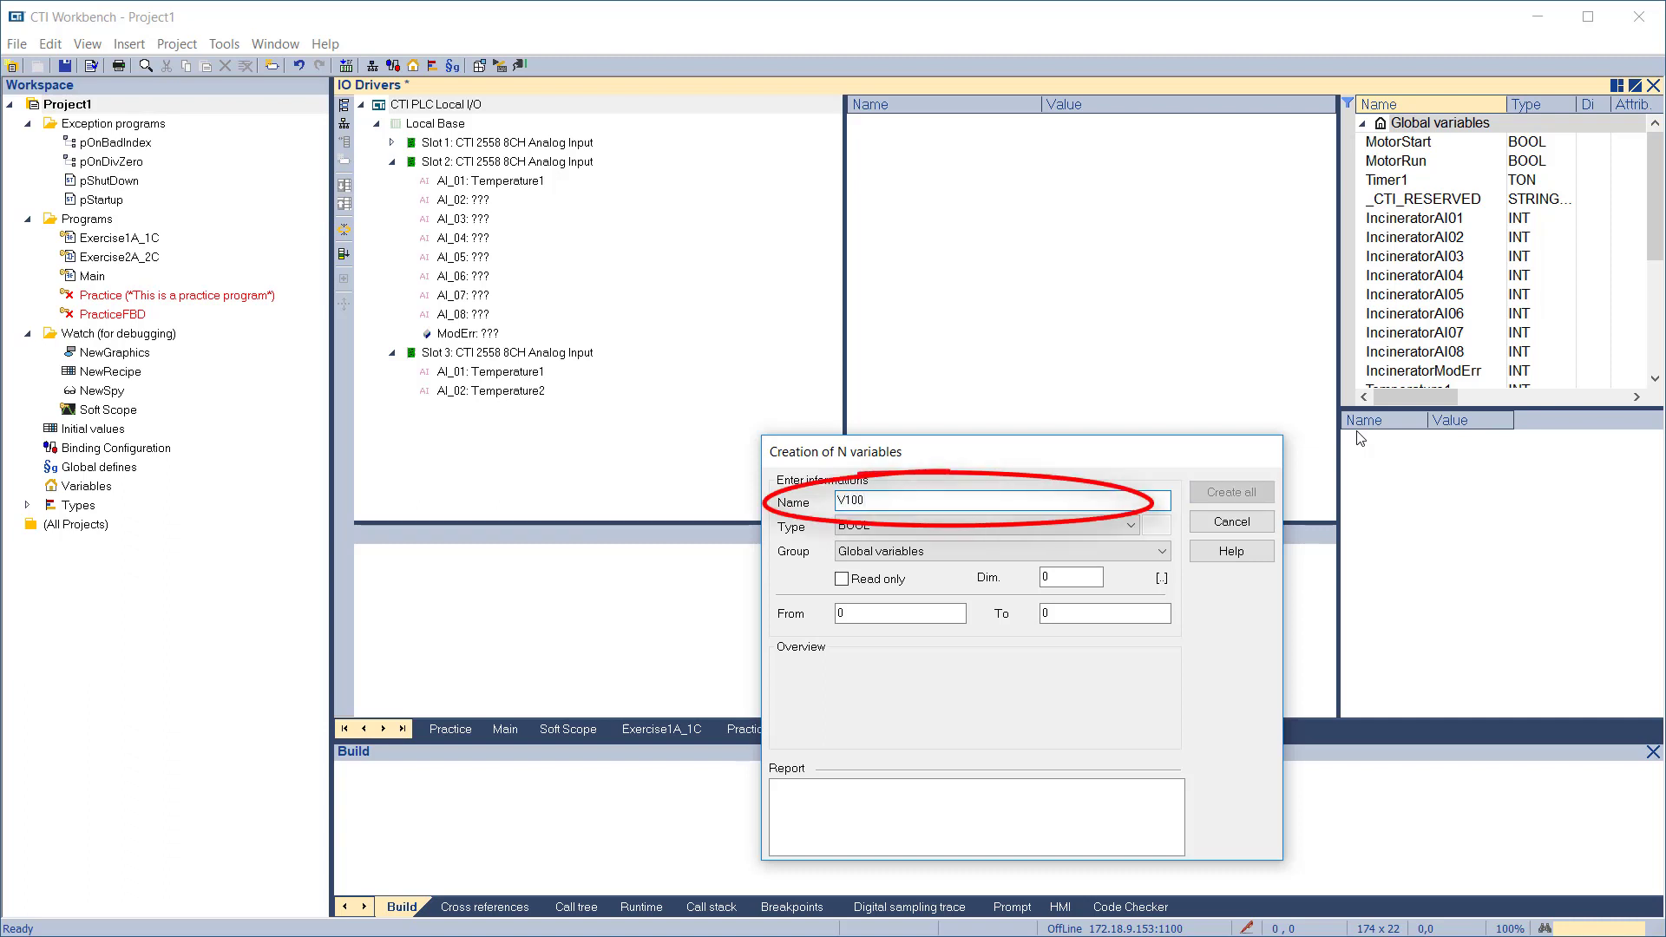
{"action": "type", "text": "%in"}
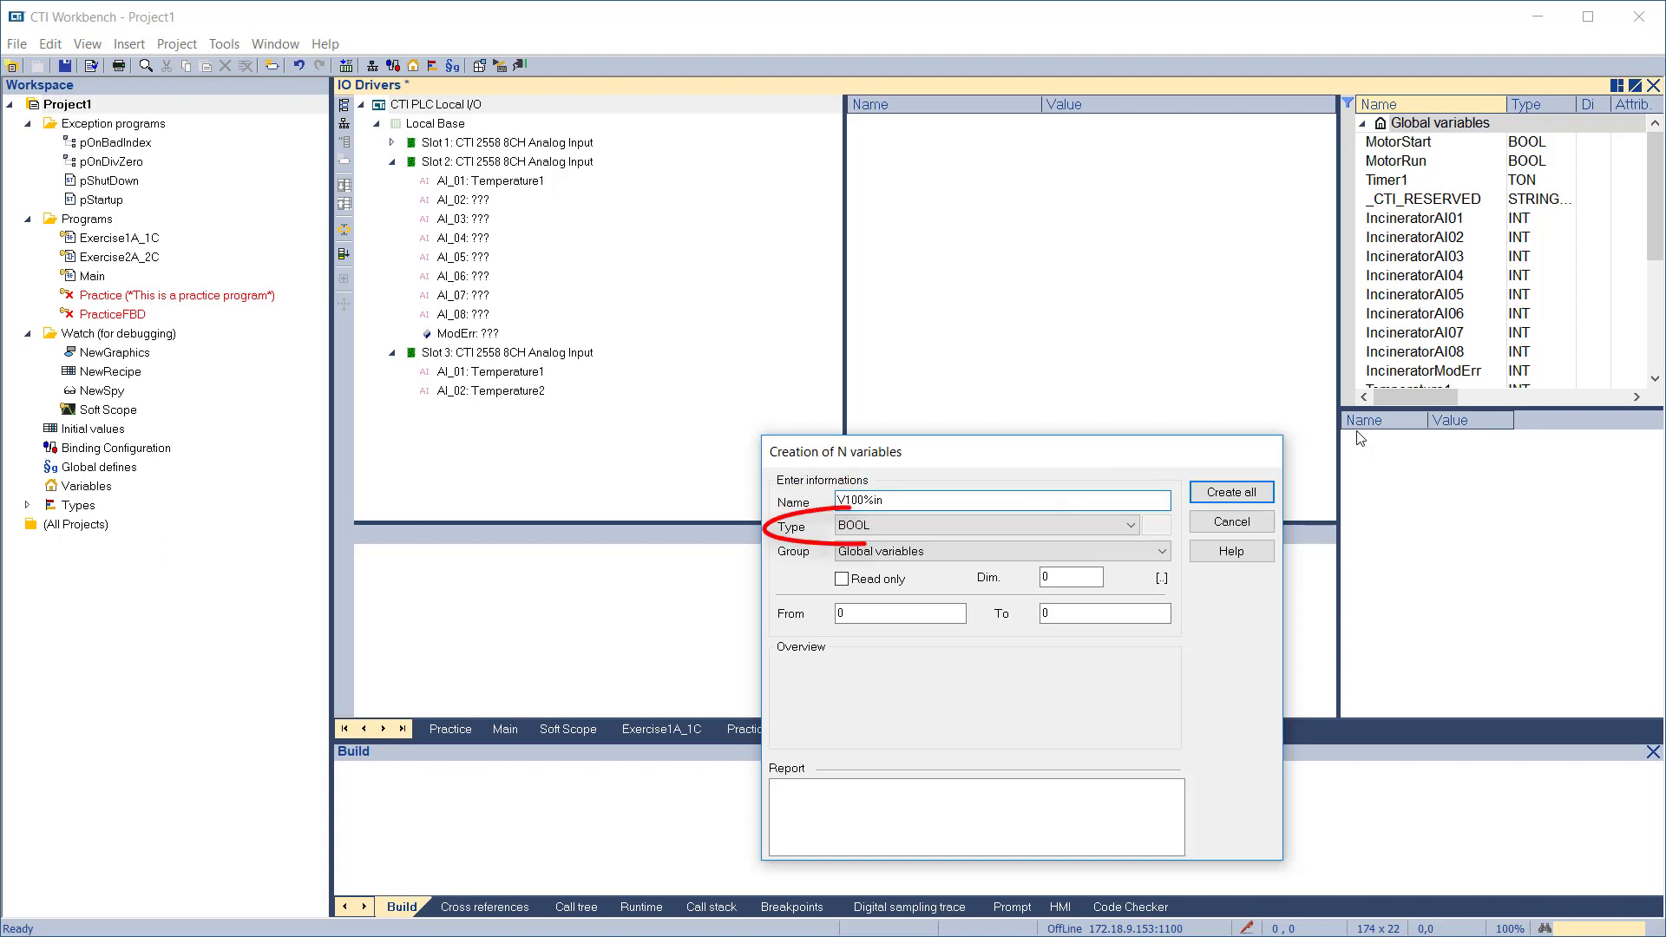
{"action": "key", "text": "Tab"}
{"action": "key", "text": "i"}
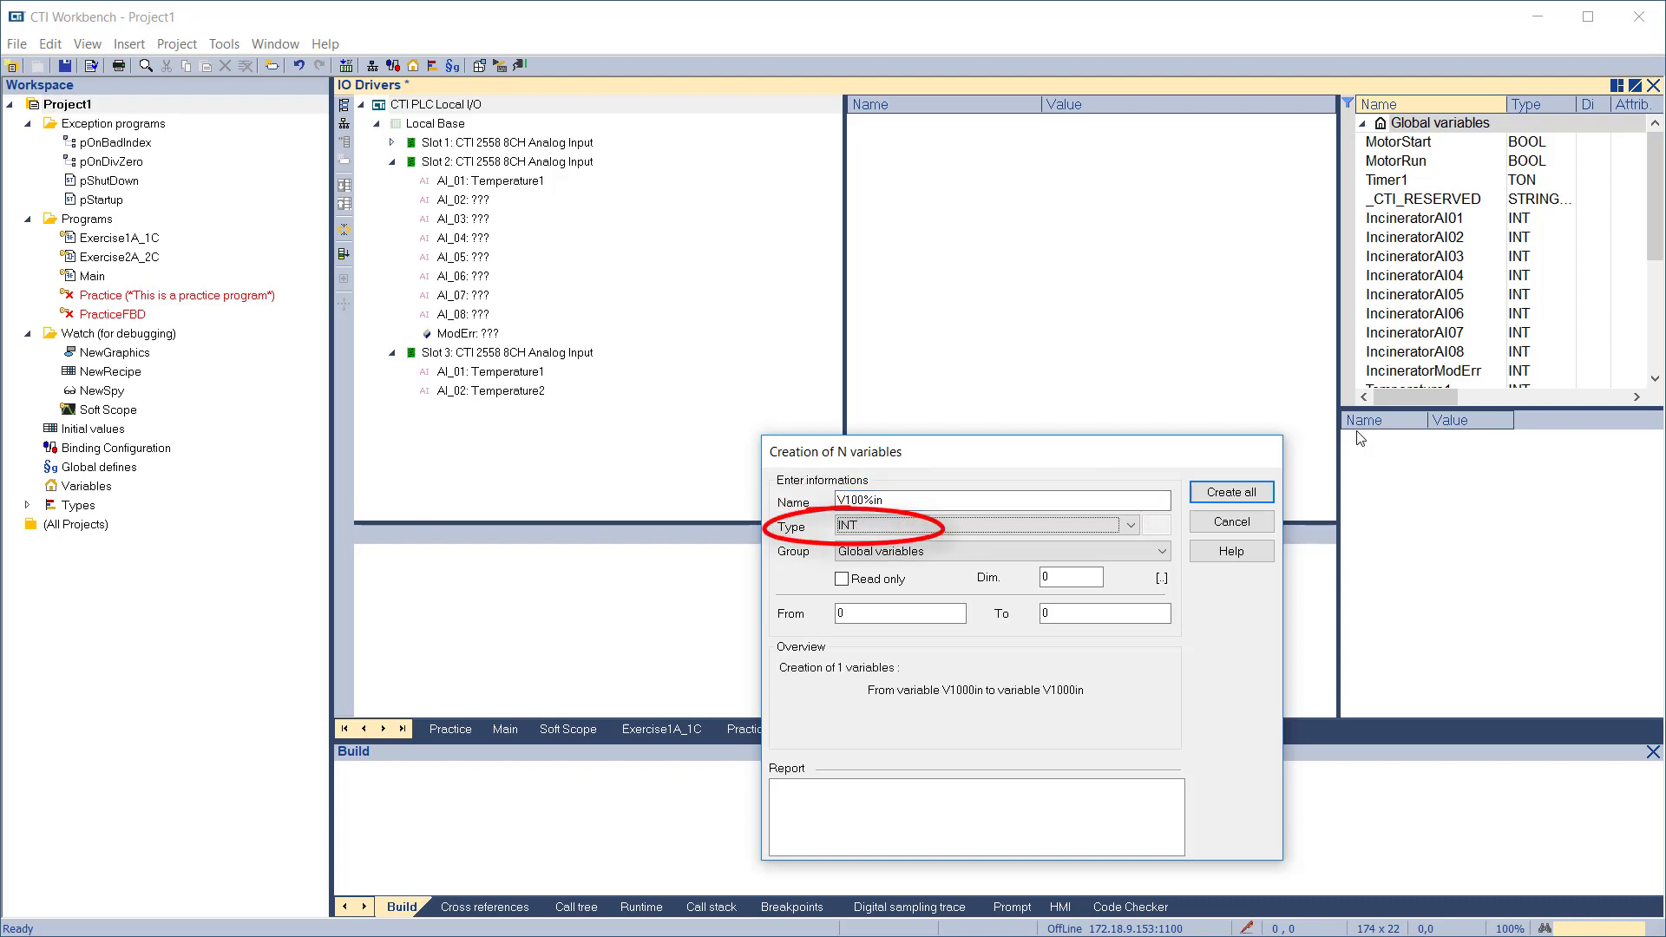
{"action": "left_click", "coordinate": [1090, 618]}
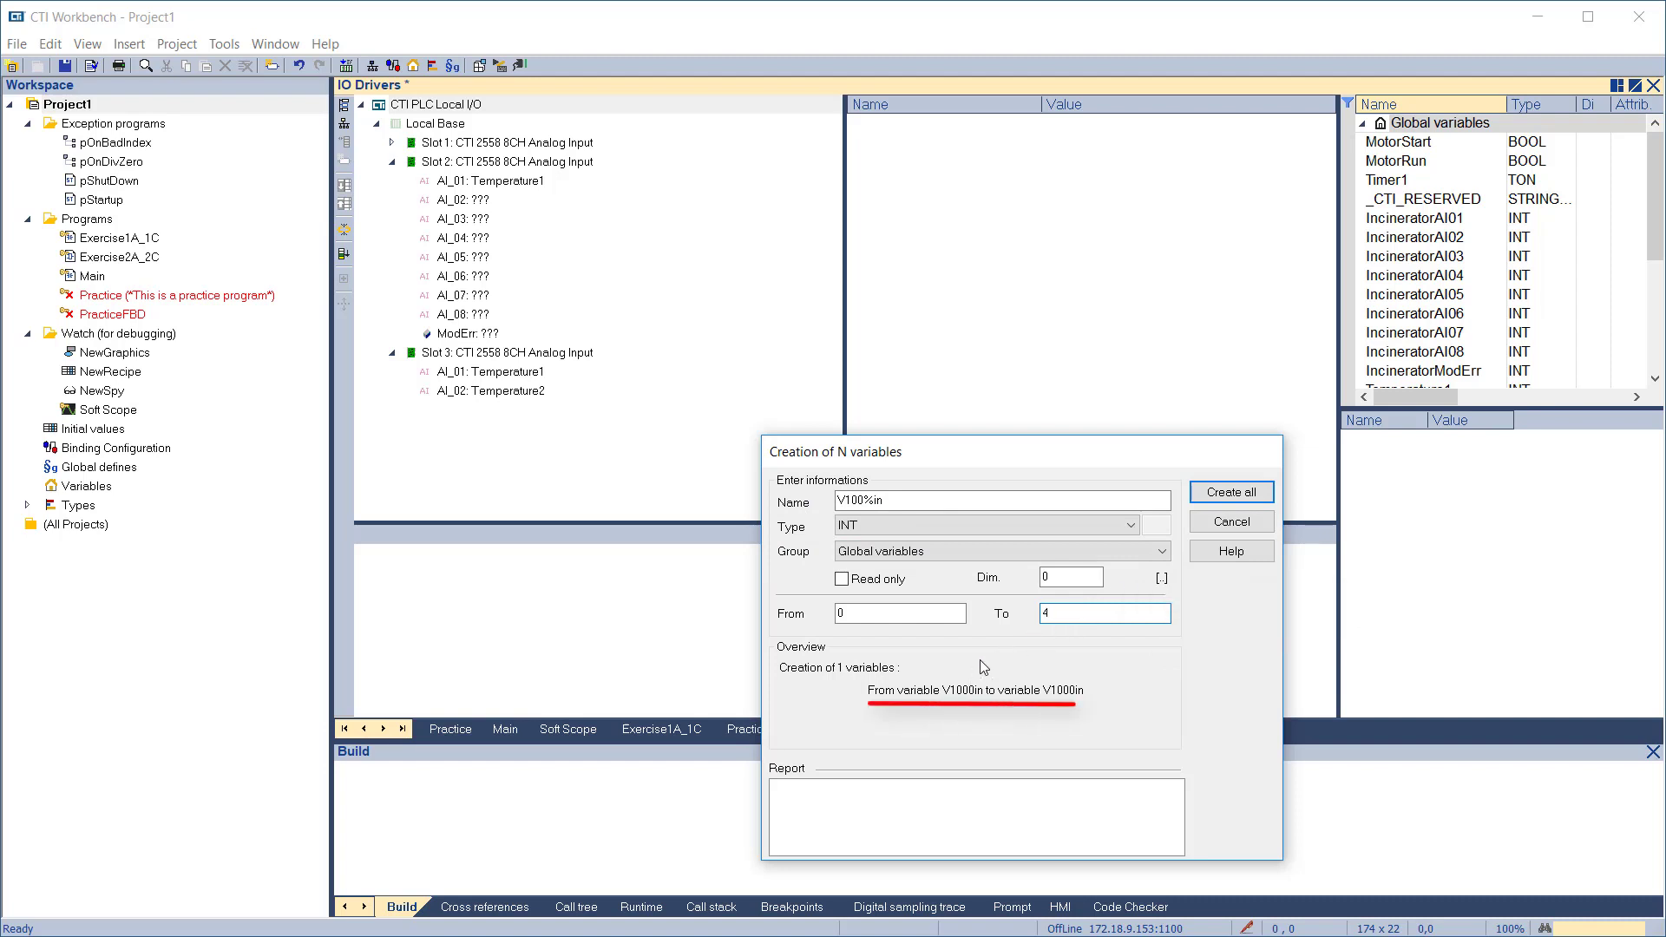
{"action": "left_click", "coordinate": [1255, 492]}
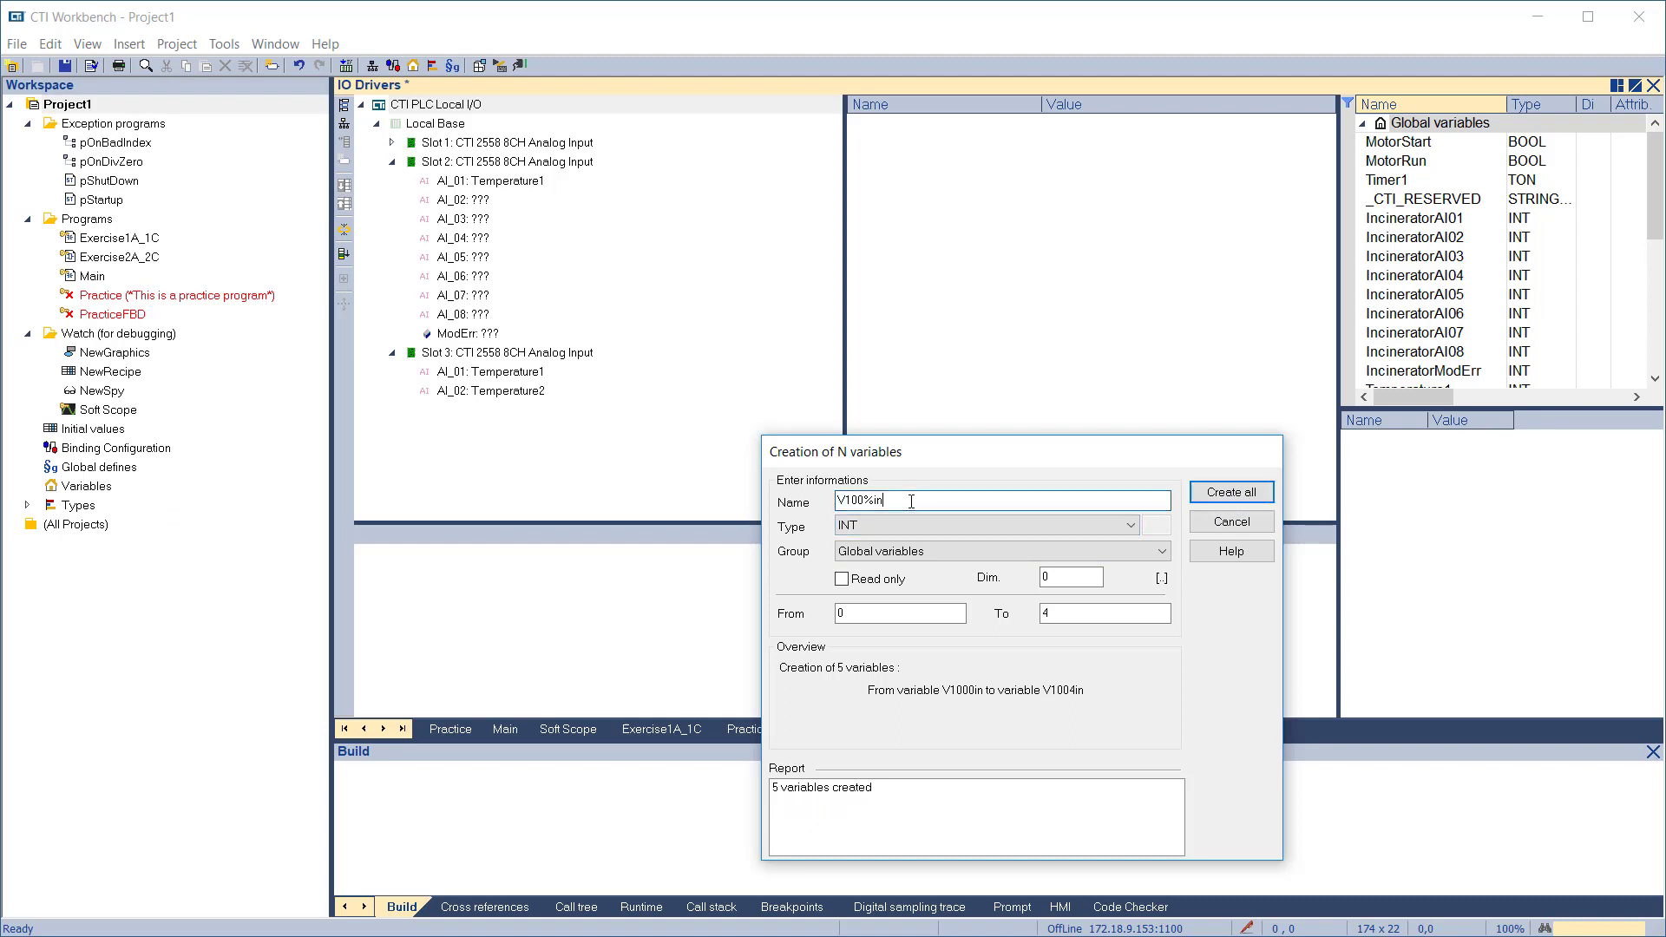
Batch-create global INT variables from the name pattern V200%out, numbered 0 to 4, and close the creation dialog
{"action": "left_click_drag", "start_coordinate": [889, 500], "coordinate": [784, 500]}
{"action": "type", "text": "V200%out"}
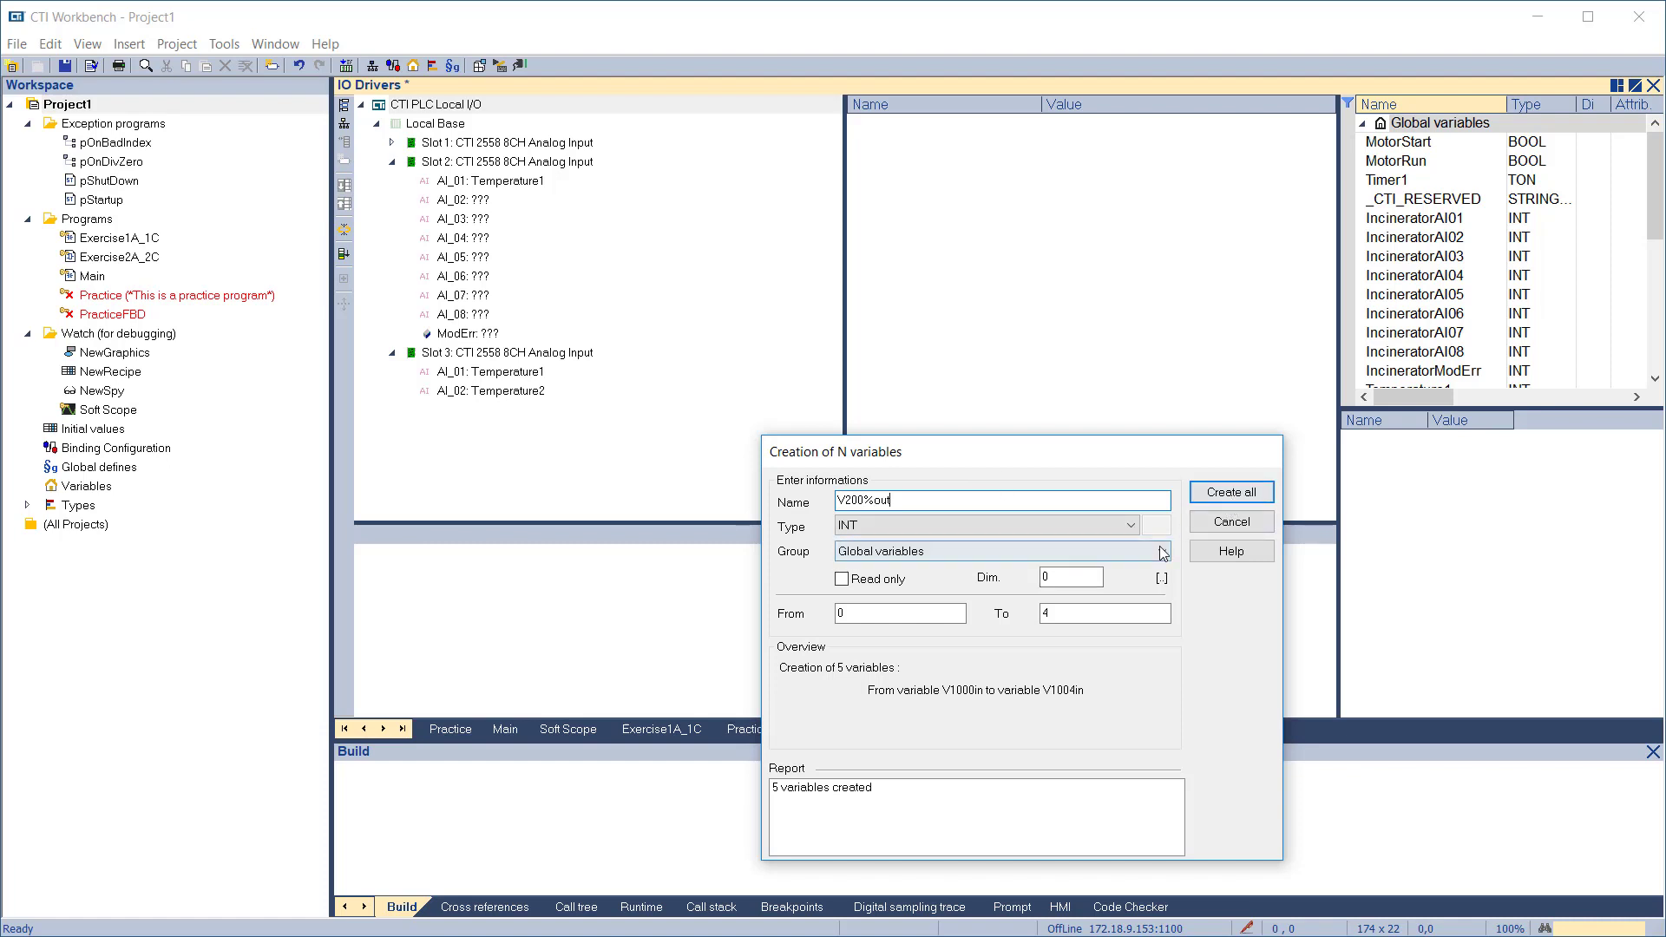
{"action": "key", "text": "Tab"}
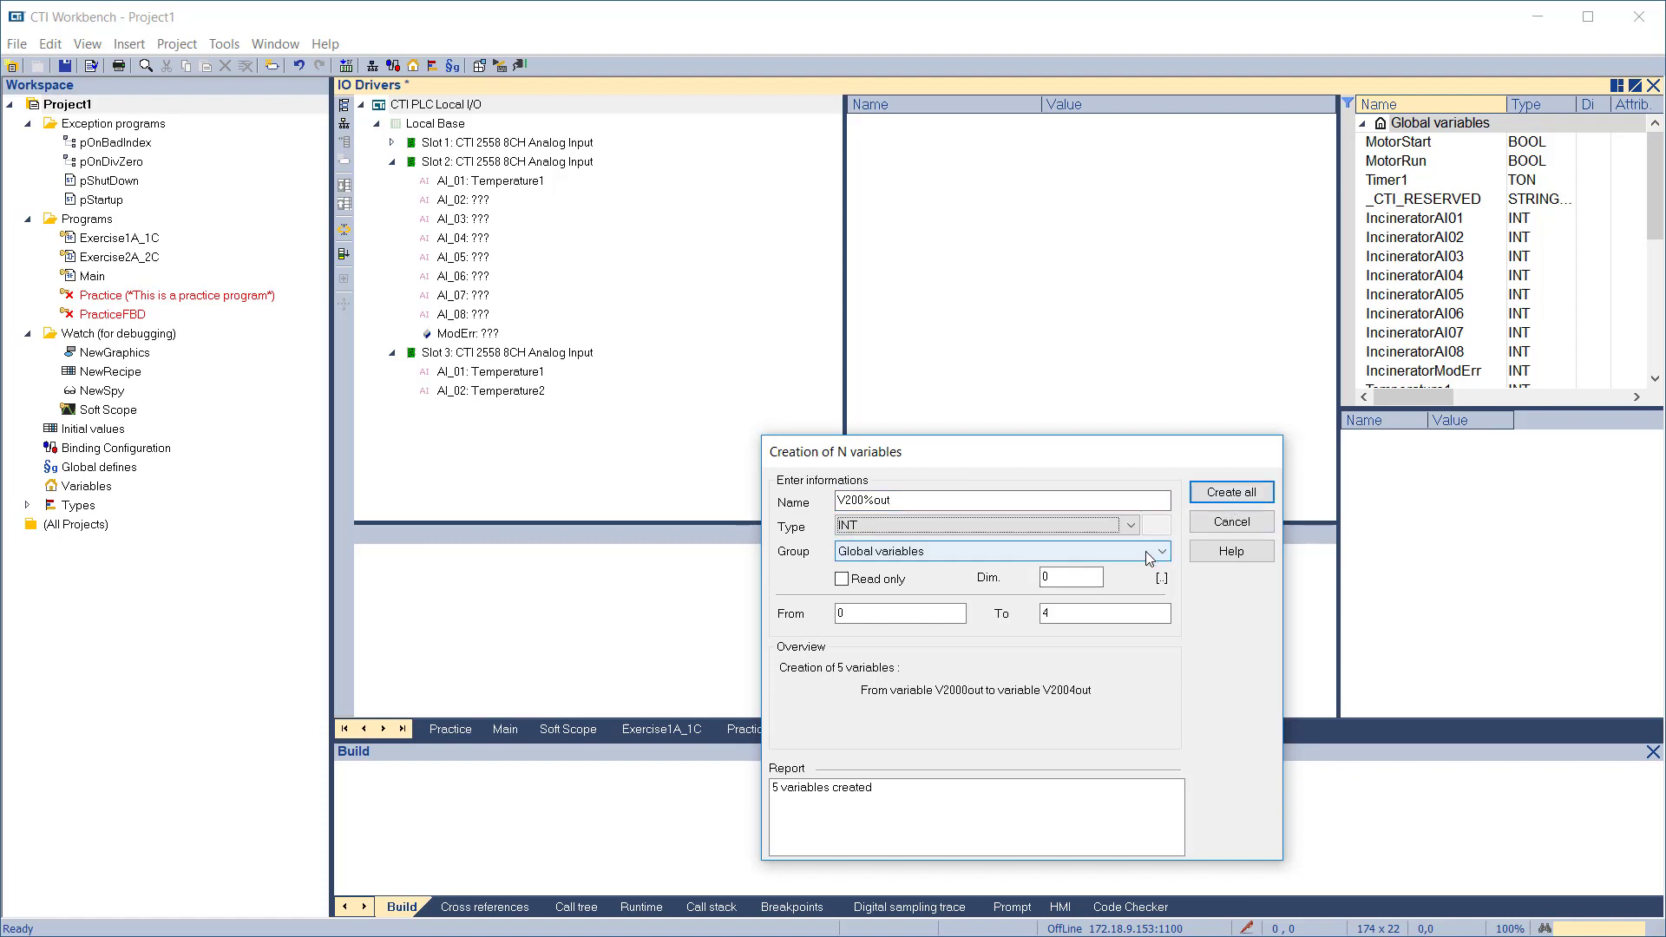
{"action": "left_click", "coordinate": [1217, 503]}
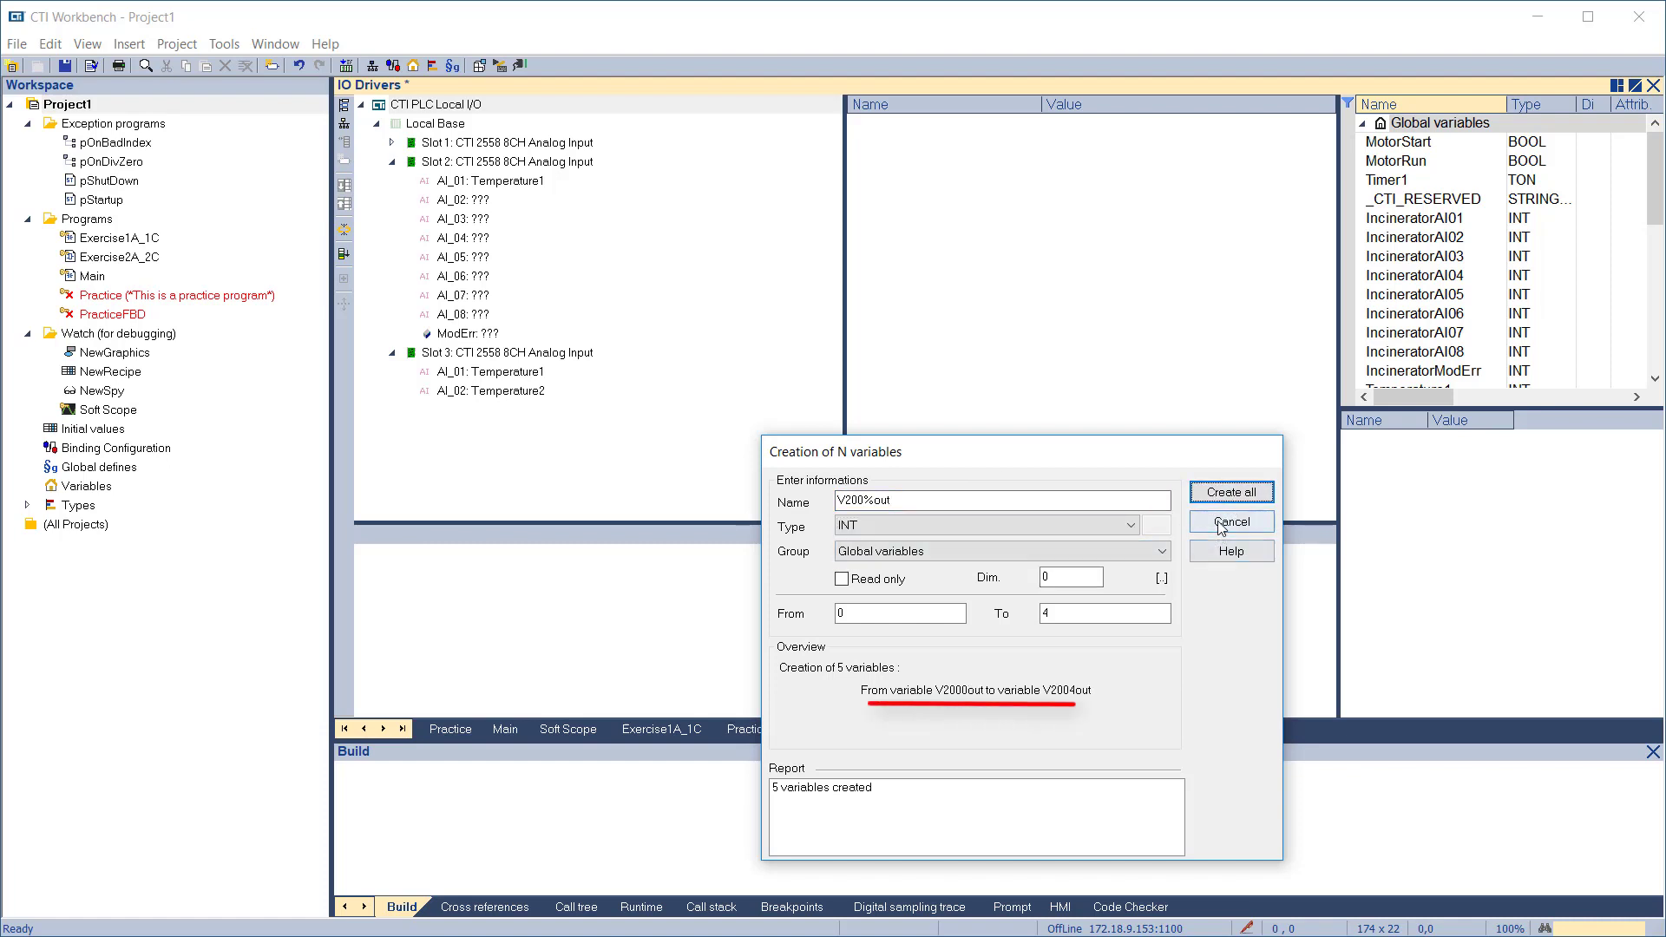
{"action": "left_click", "coordinate": [1223, 521]}
{"action": "scroll", "coordinate": [1430, 323], "scroll_direction": "down", "scroll_amount": 5}
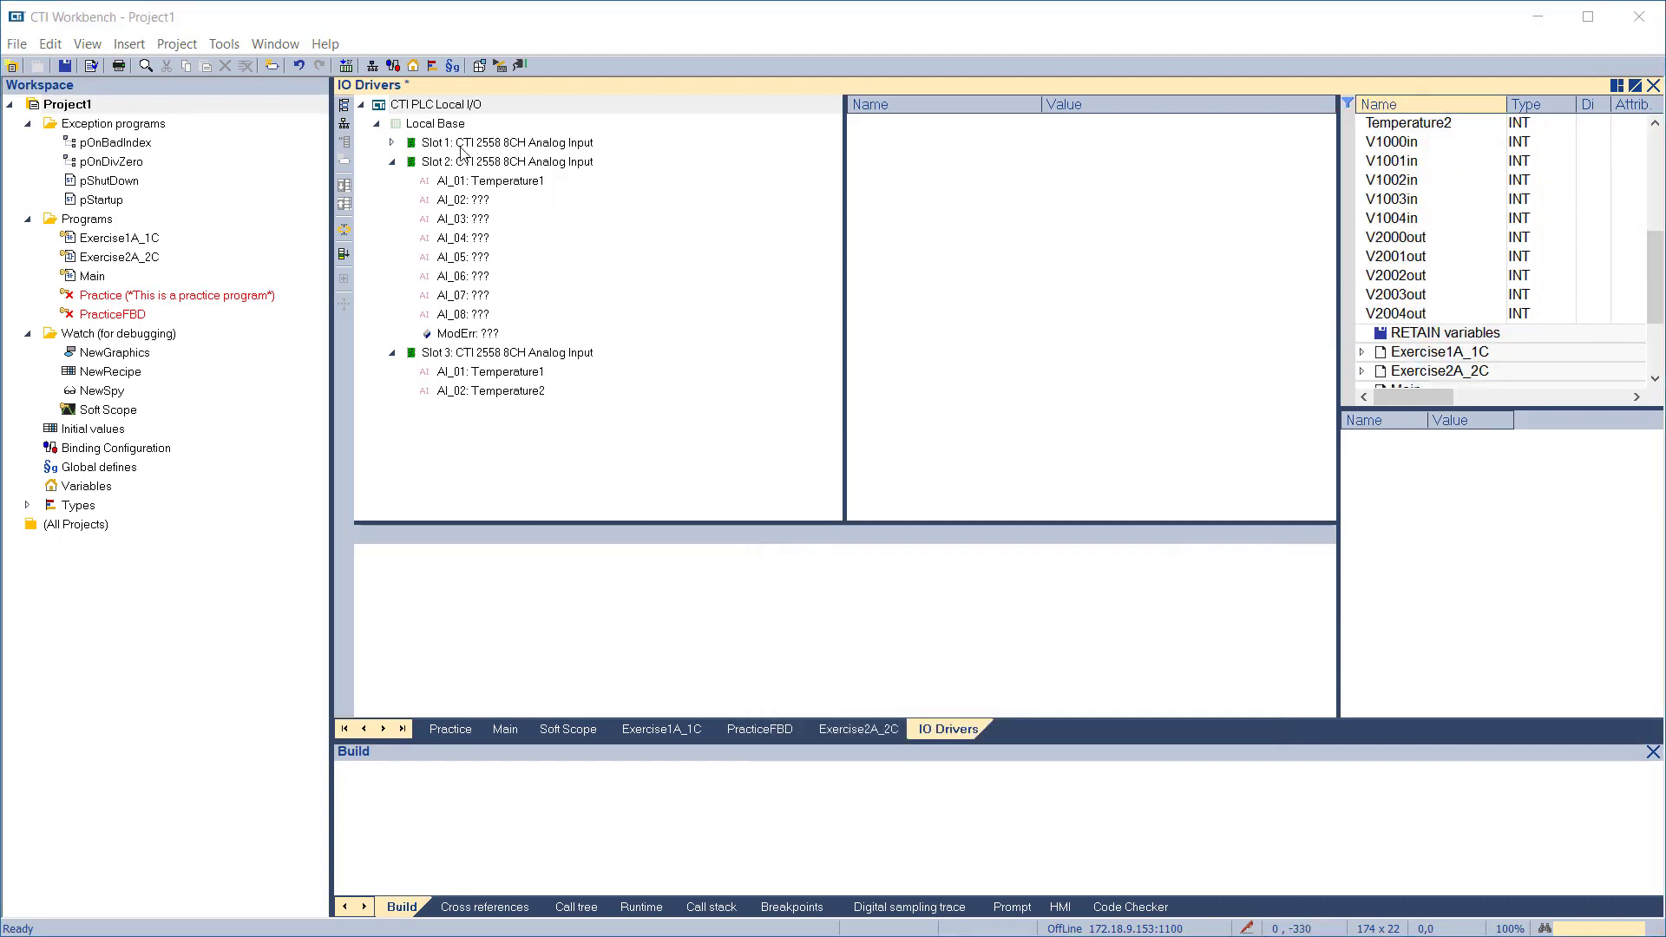
Add a CAMP Client configuration to the I/O drivers
{"action": "left_click", "coordinate": [350, 105]}
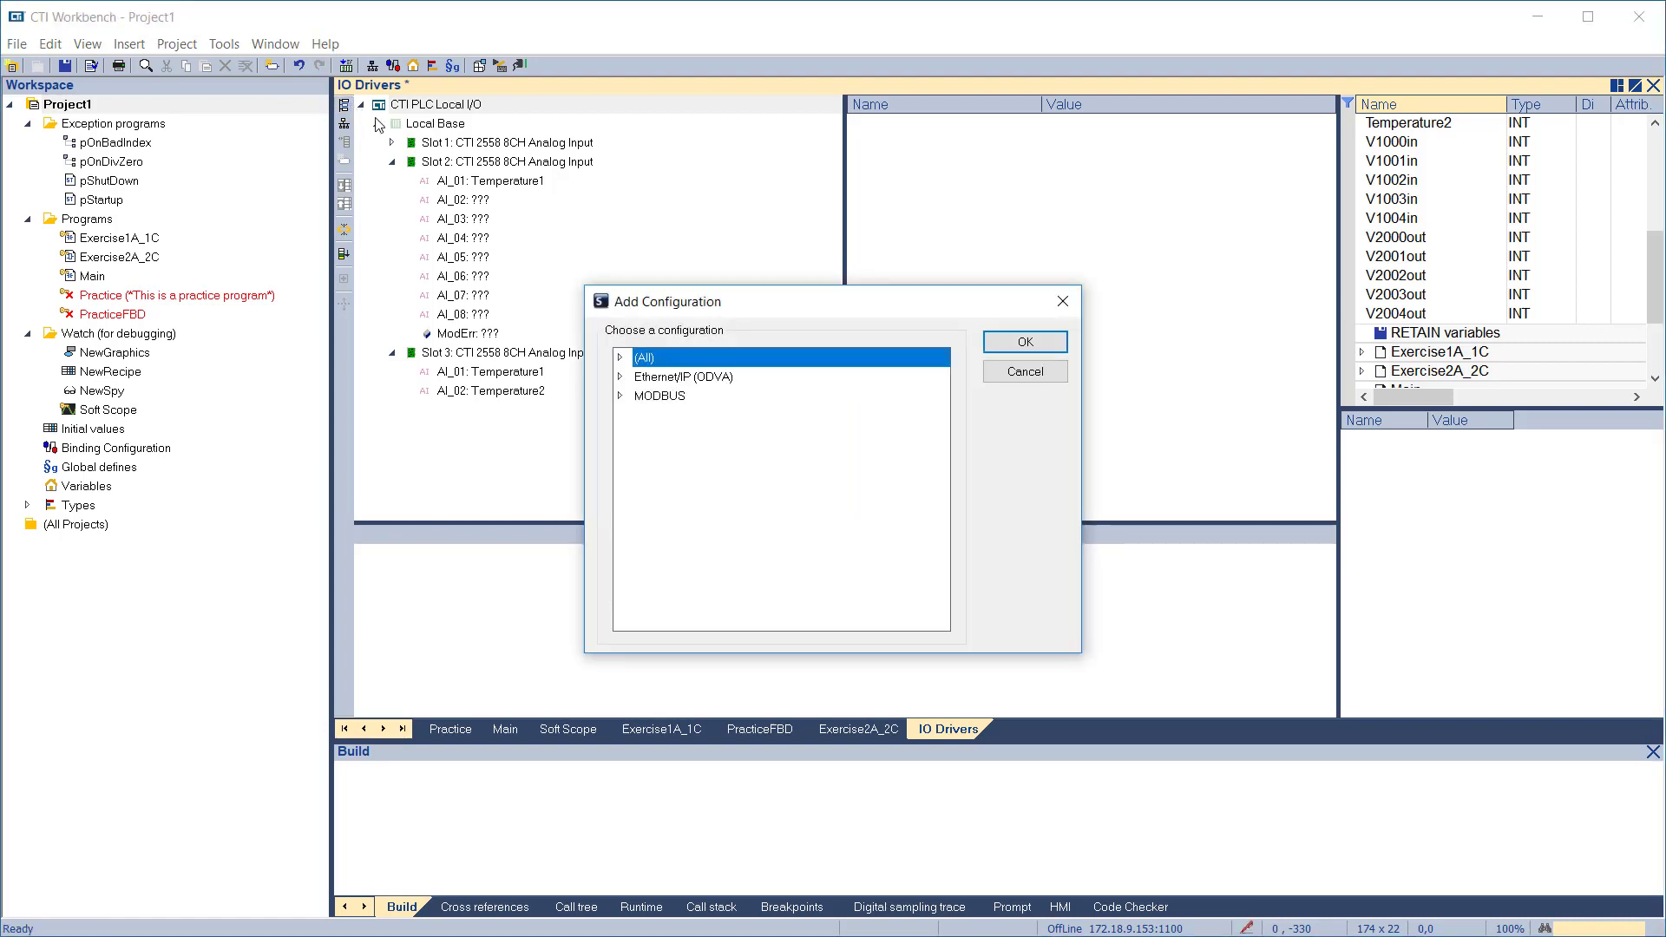
{"action": "left_click", "coordinate": [620, 358]}
{"action": "left_click", "coordinate": [663, 382]}
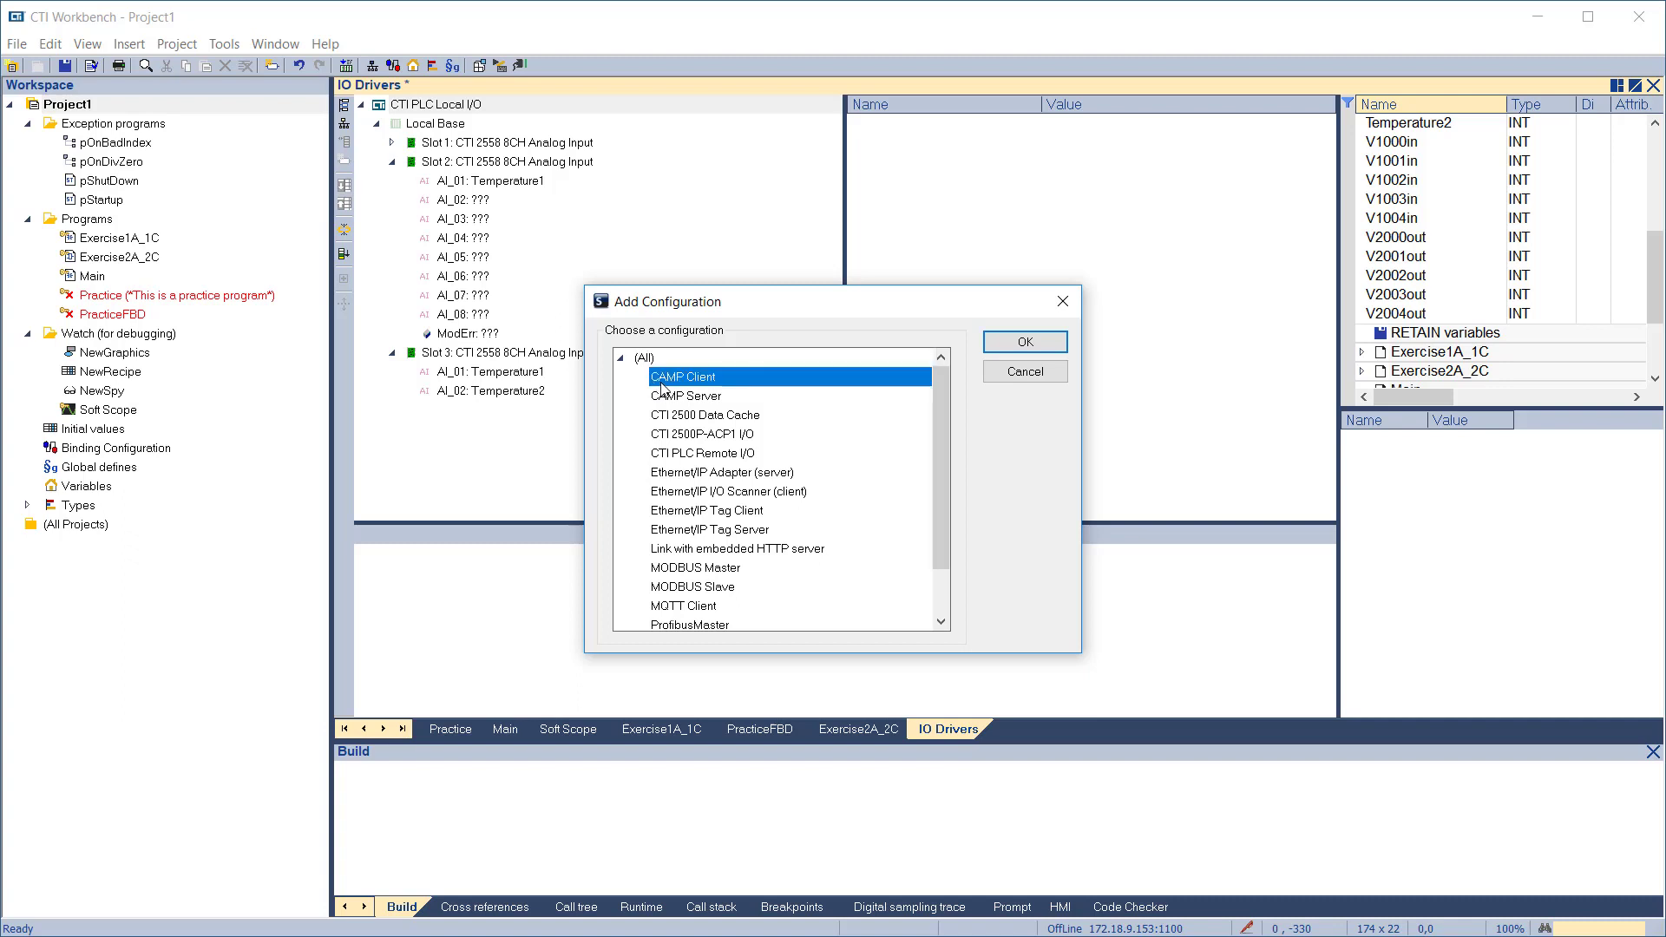
{"action": "left_click", "coordinate": [1024, 345]}
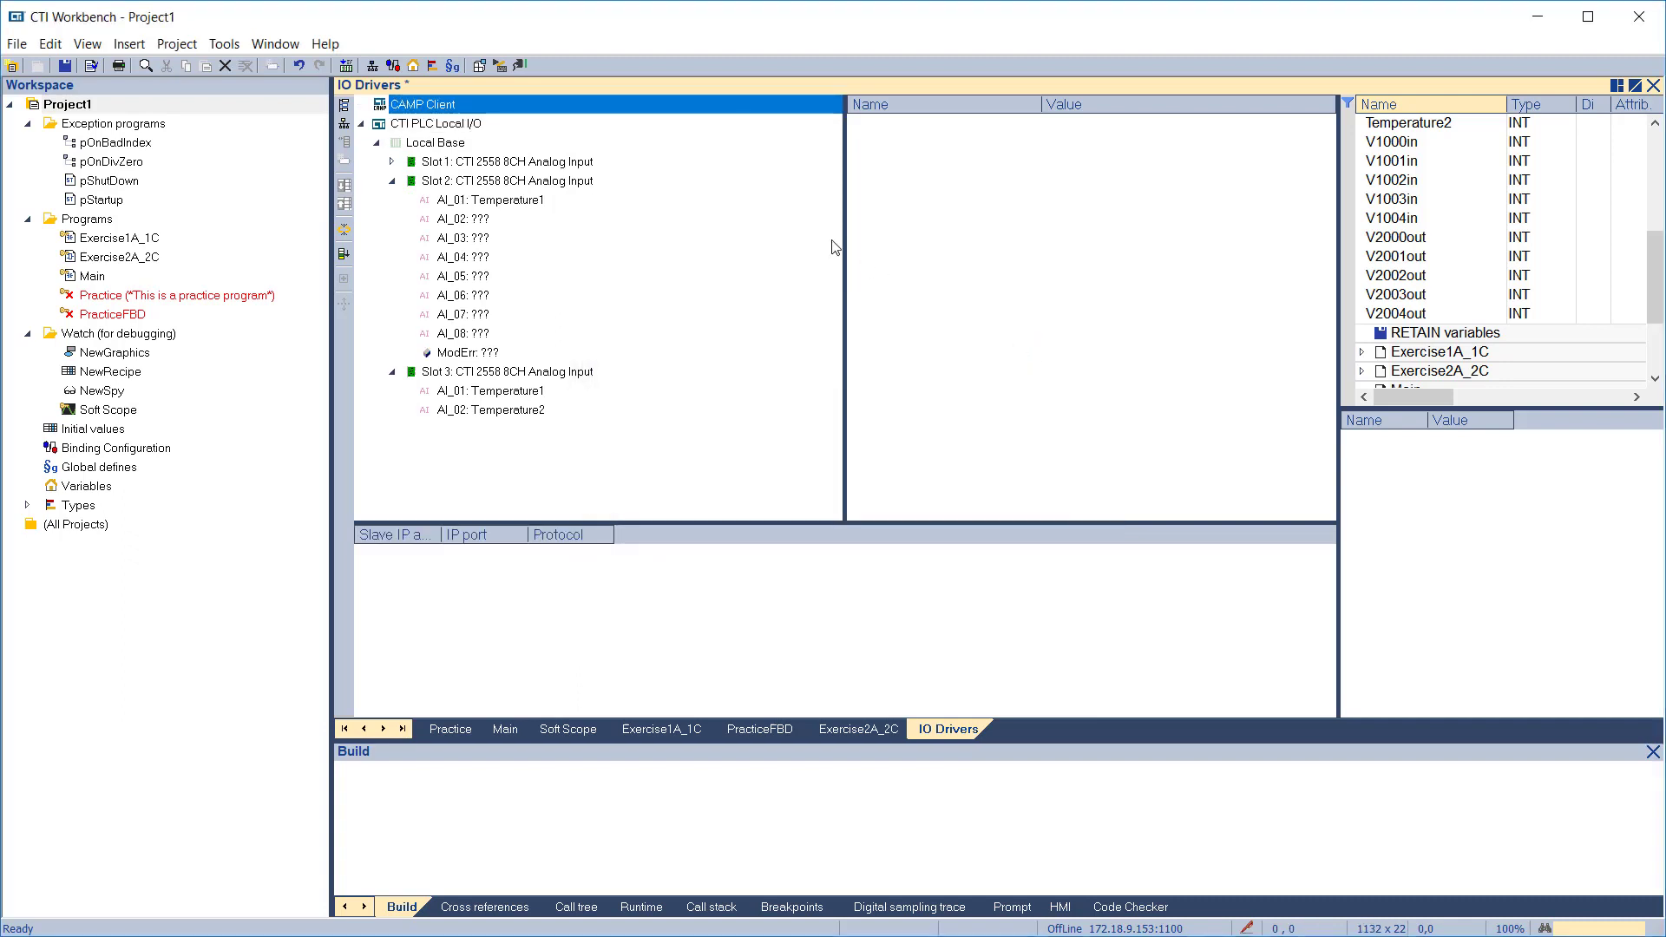
Add a slave to the CAMP Client with IP address 172.18.9.155
{"action": "left_click", "coordinate": [344, 123]}
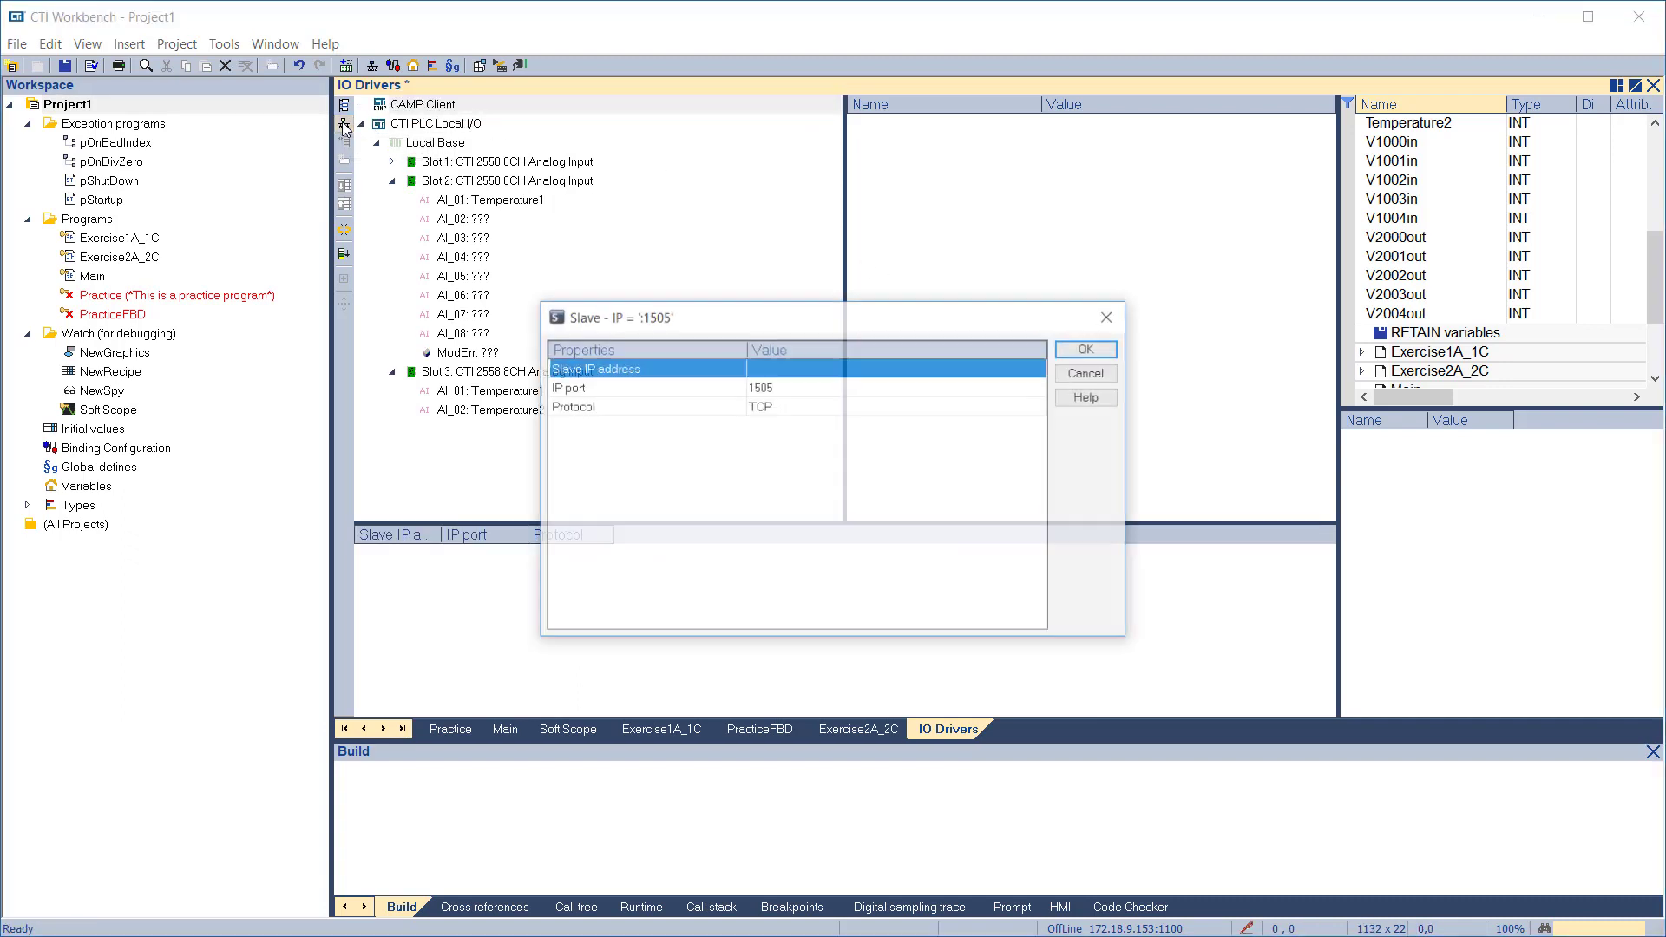
{"action": "left_click", "coordinate": [753, 368]}
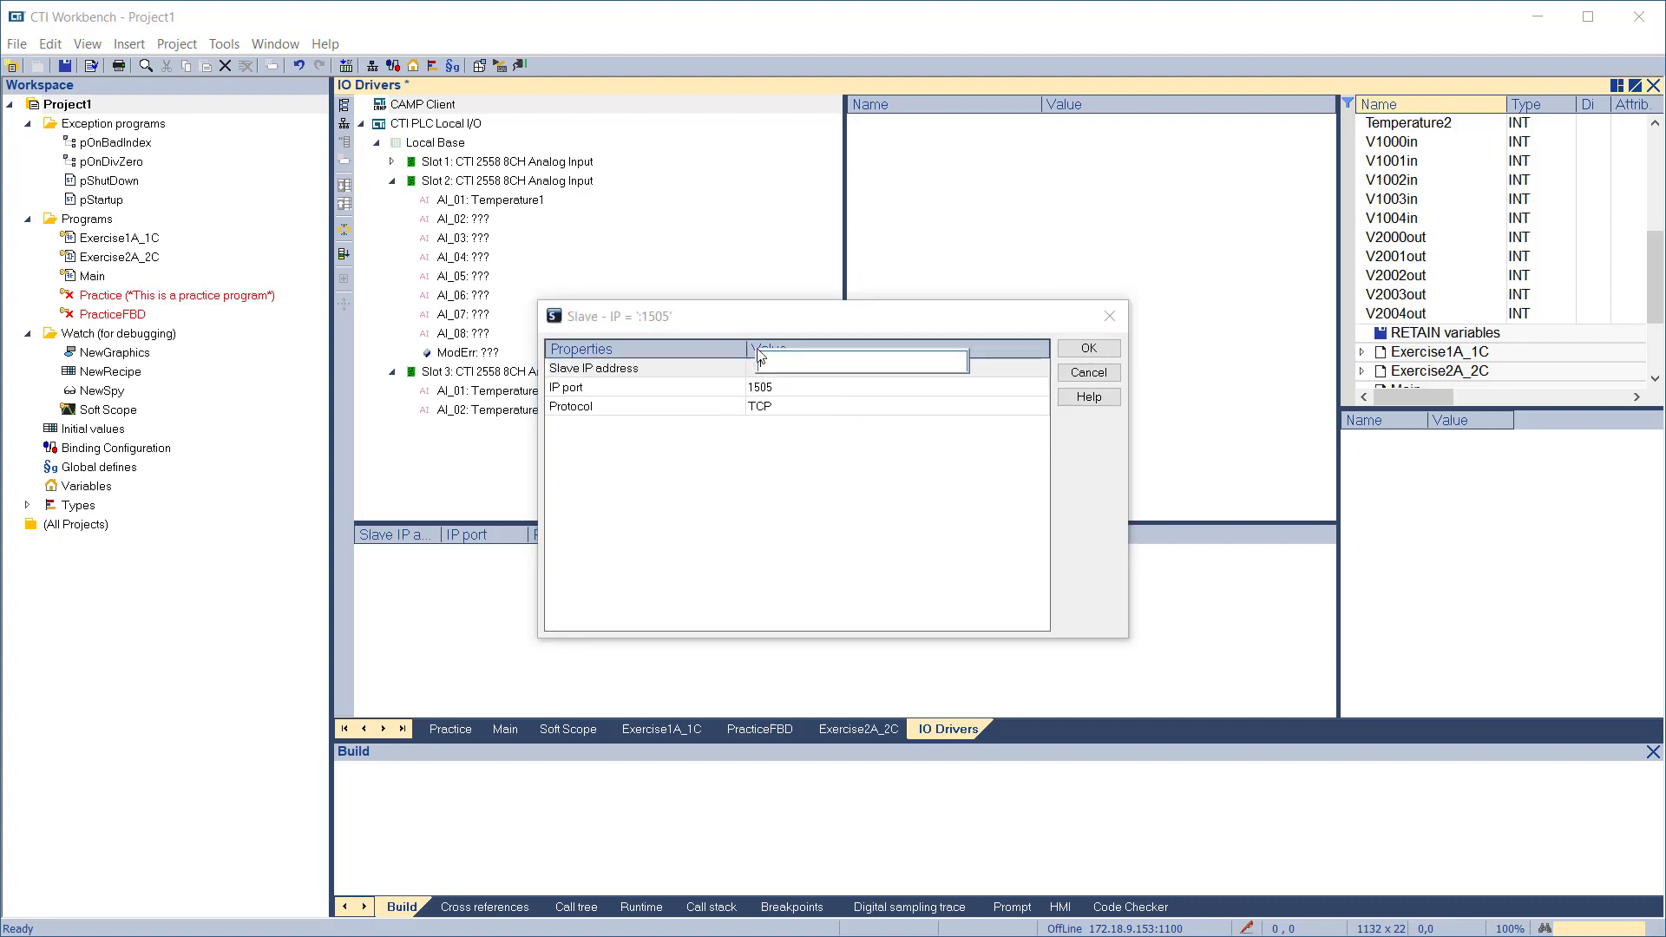
{"action": "type", "text": "172.18.9.155"}
{"action": "key", "text": "Return"}
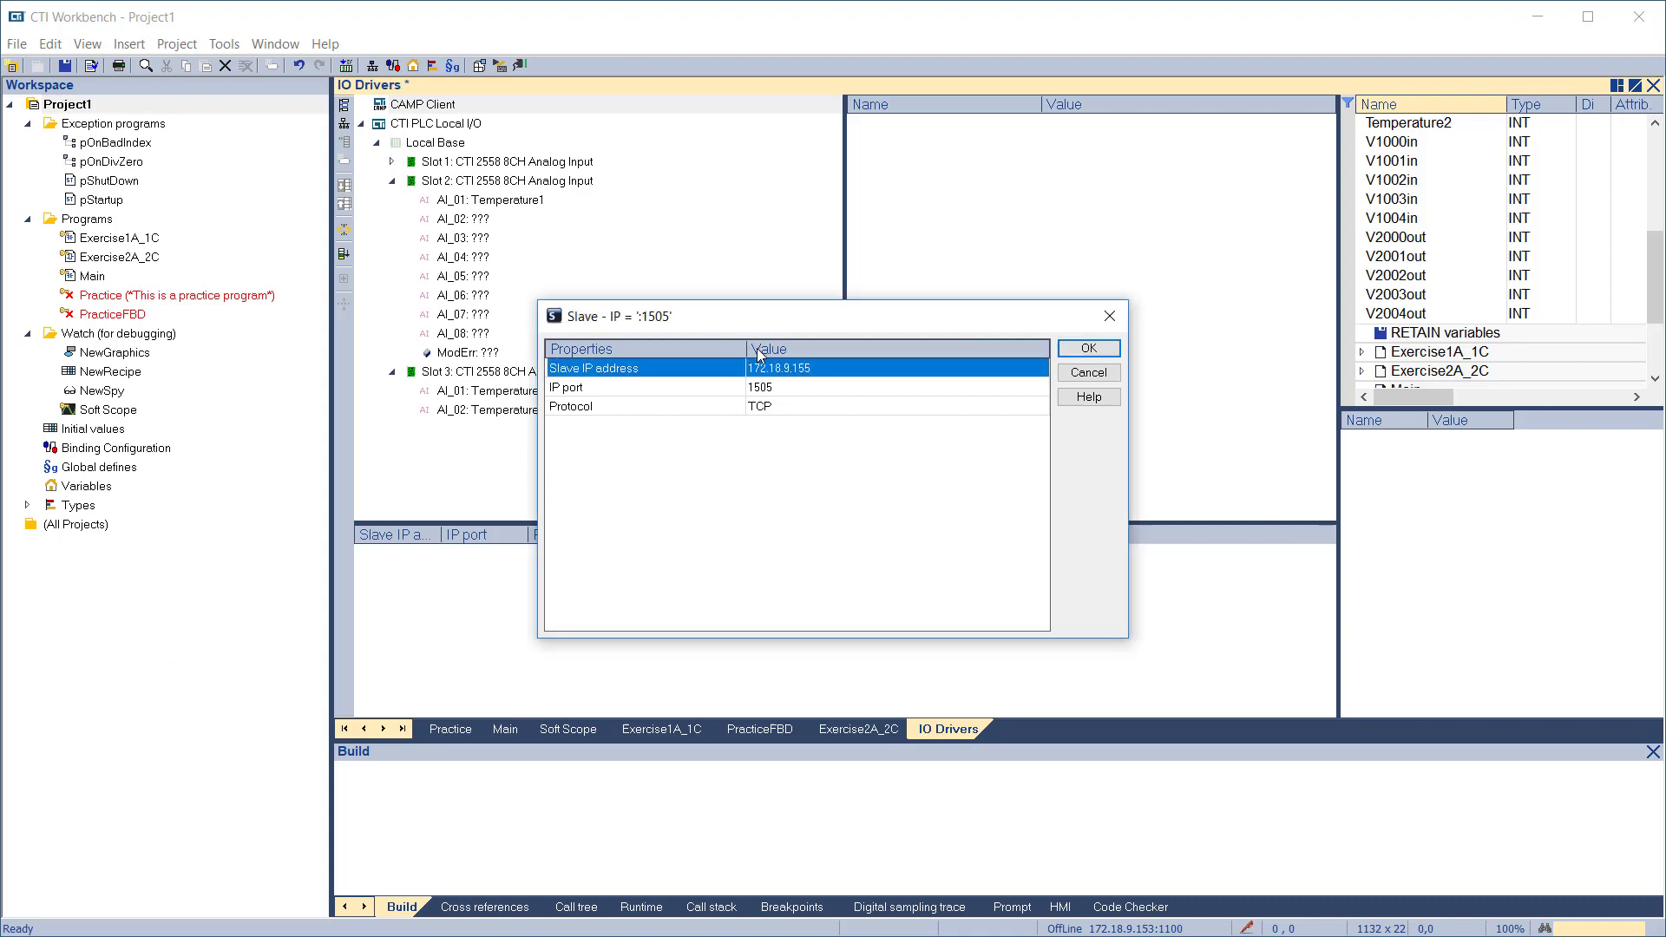
{"action": "left_click", "coordinate": [1076, 354]}
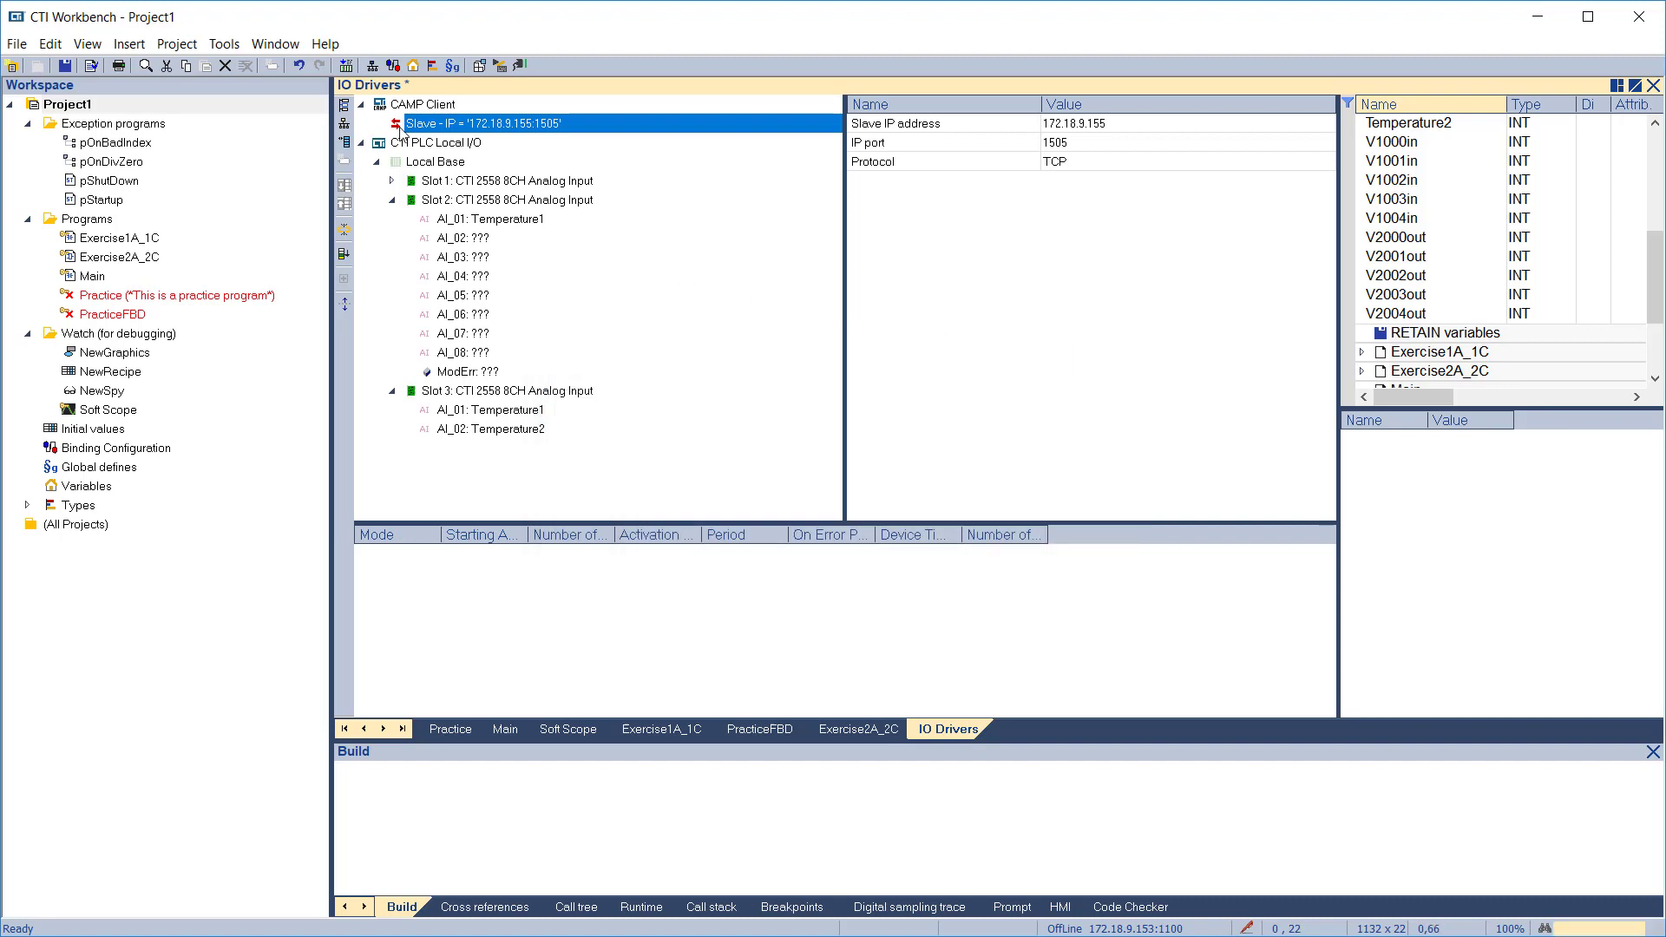
Insert a data block under the CAMP slave with mode READ, starting address 1000 and 5 items
{"action": "left_click", "coordinate": [346, 143]}
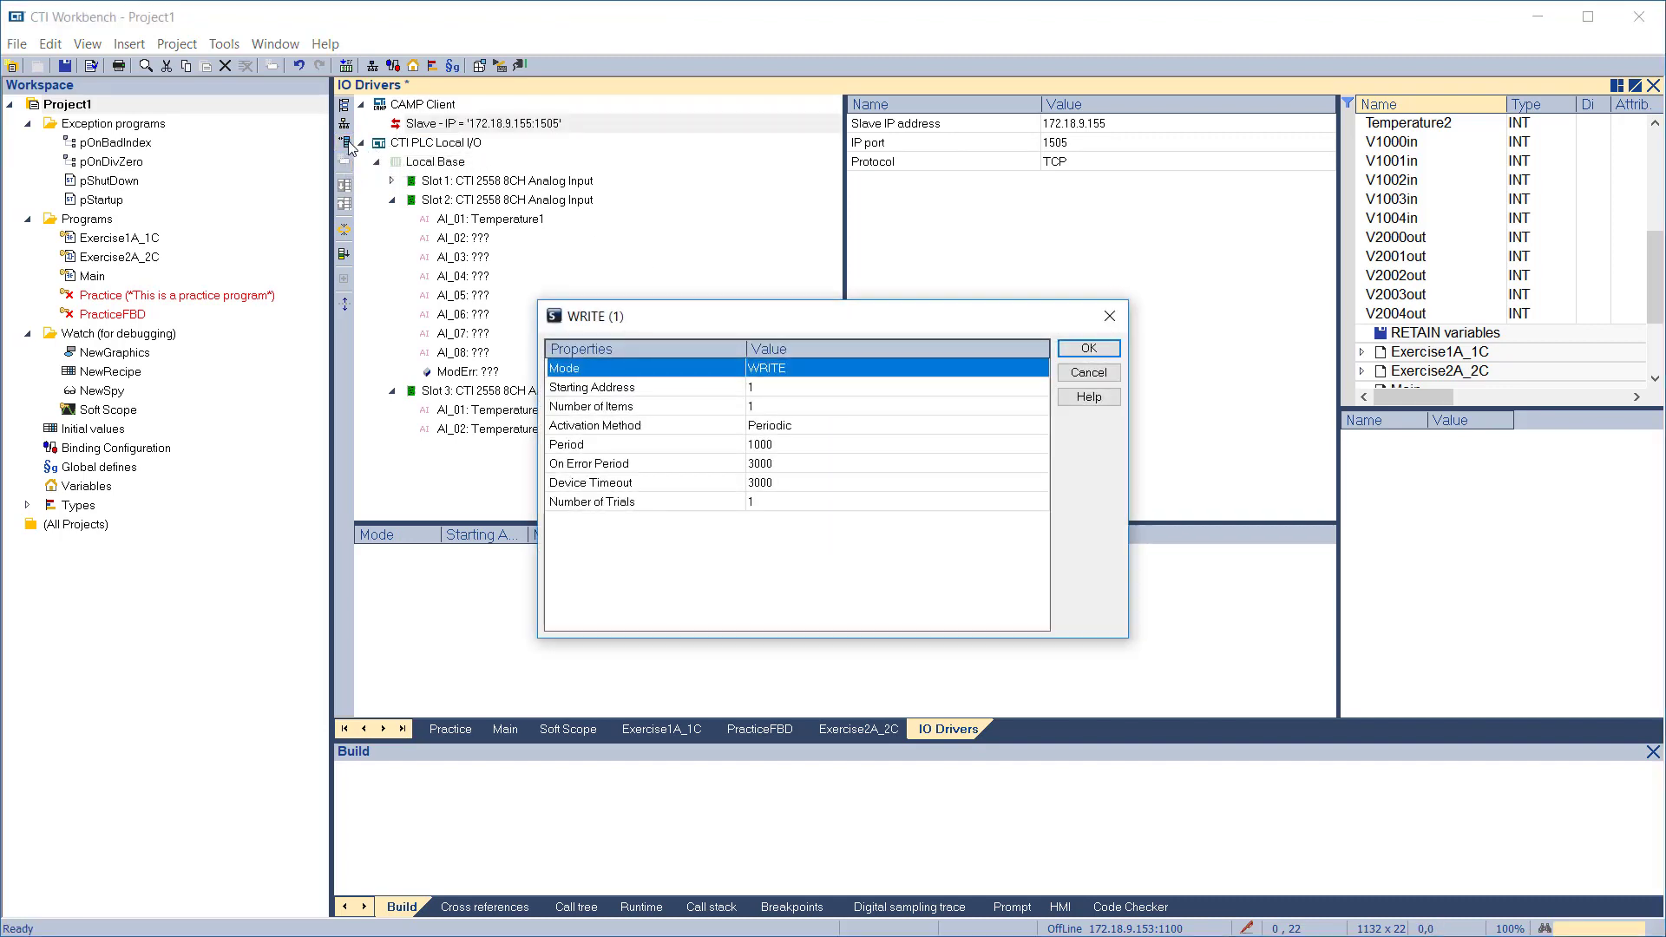
{"action": "double_click", "coordinate": [770, 368]}
{"action": "left_click", "coordinate": [771, 388]}
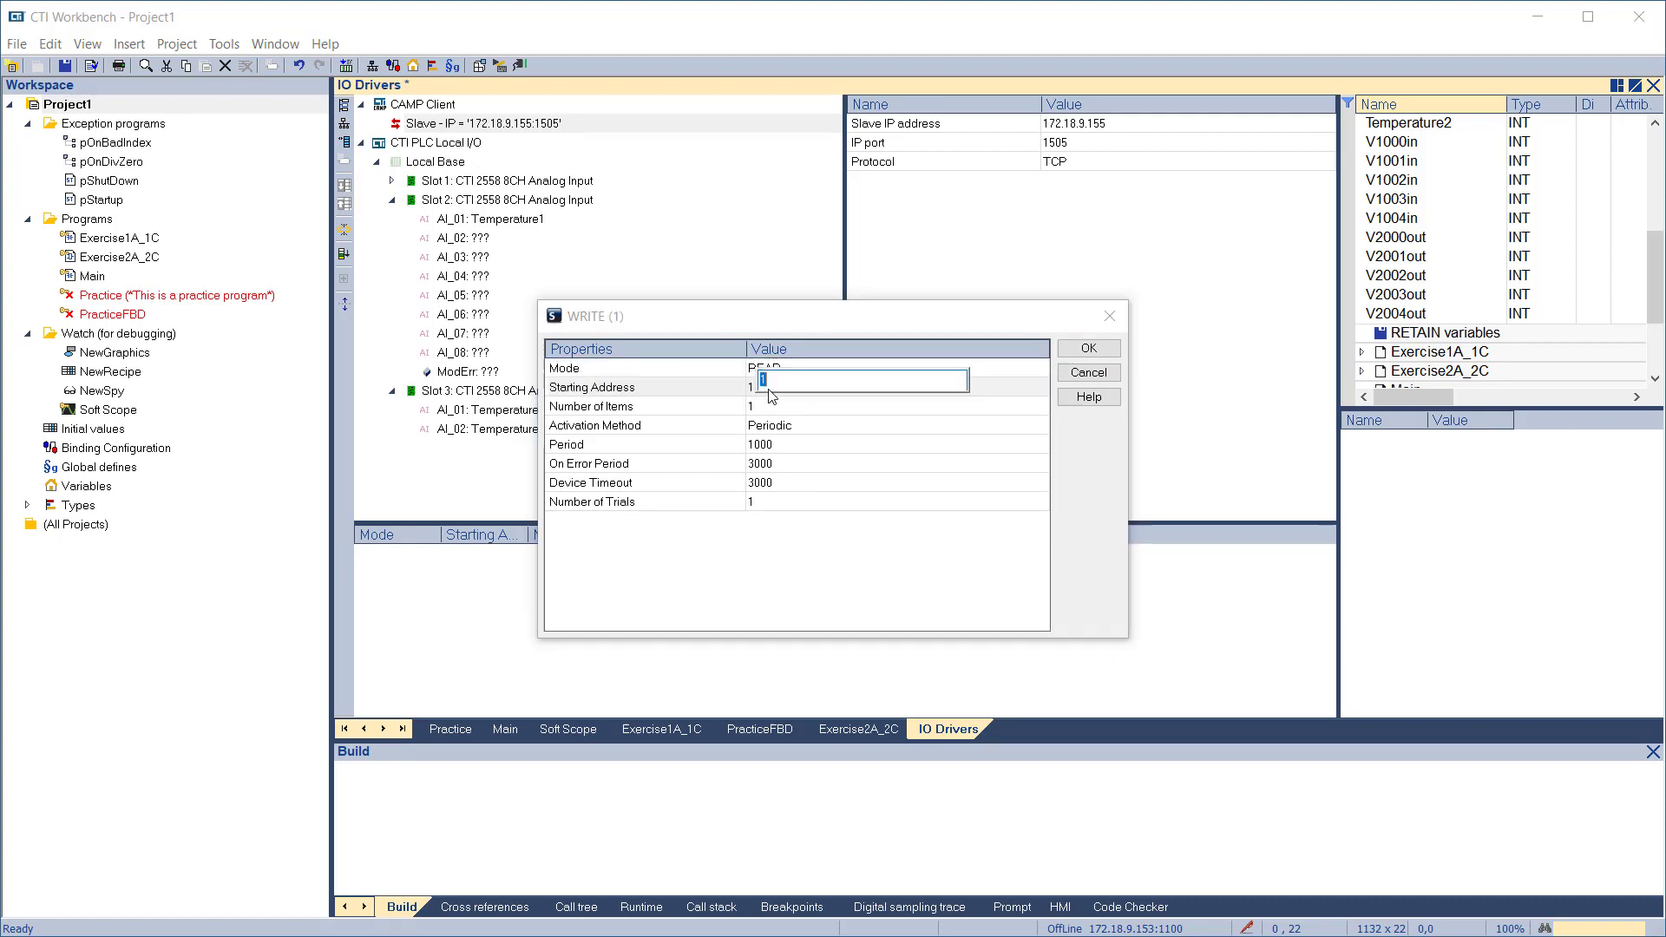
{"action": "type", "text": "1000"}
{"action": "key", "text": "Return"}
{"action": "left_click", "coordinate": [766, 406]}
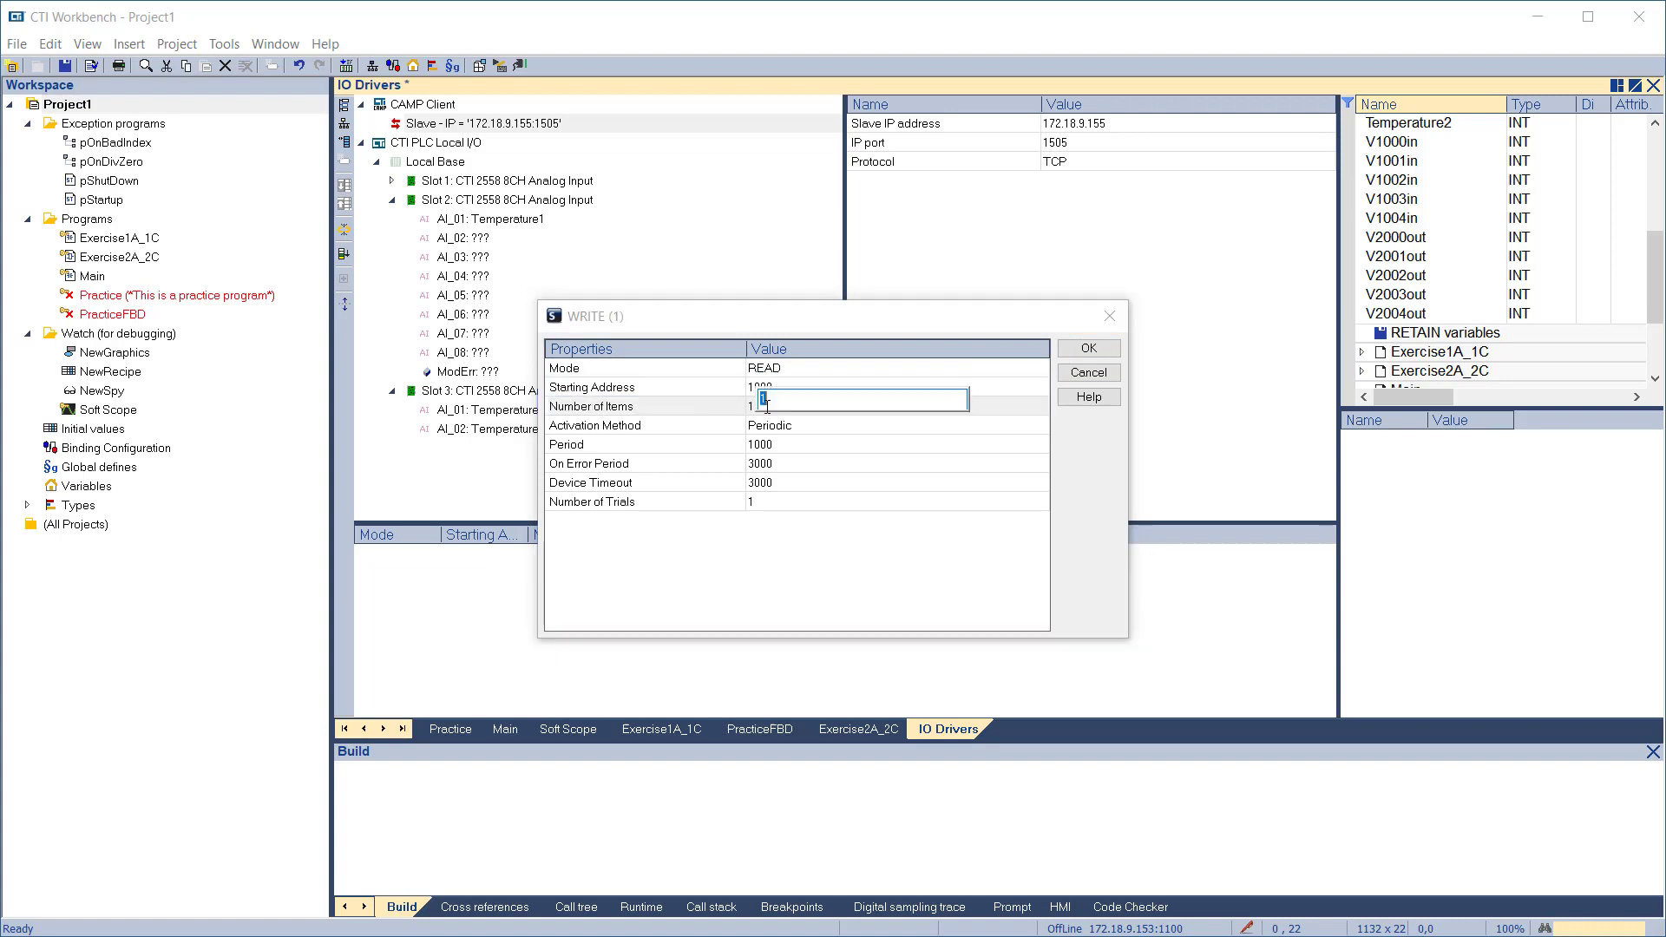
{"action": "key", "text": "Return"}
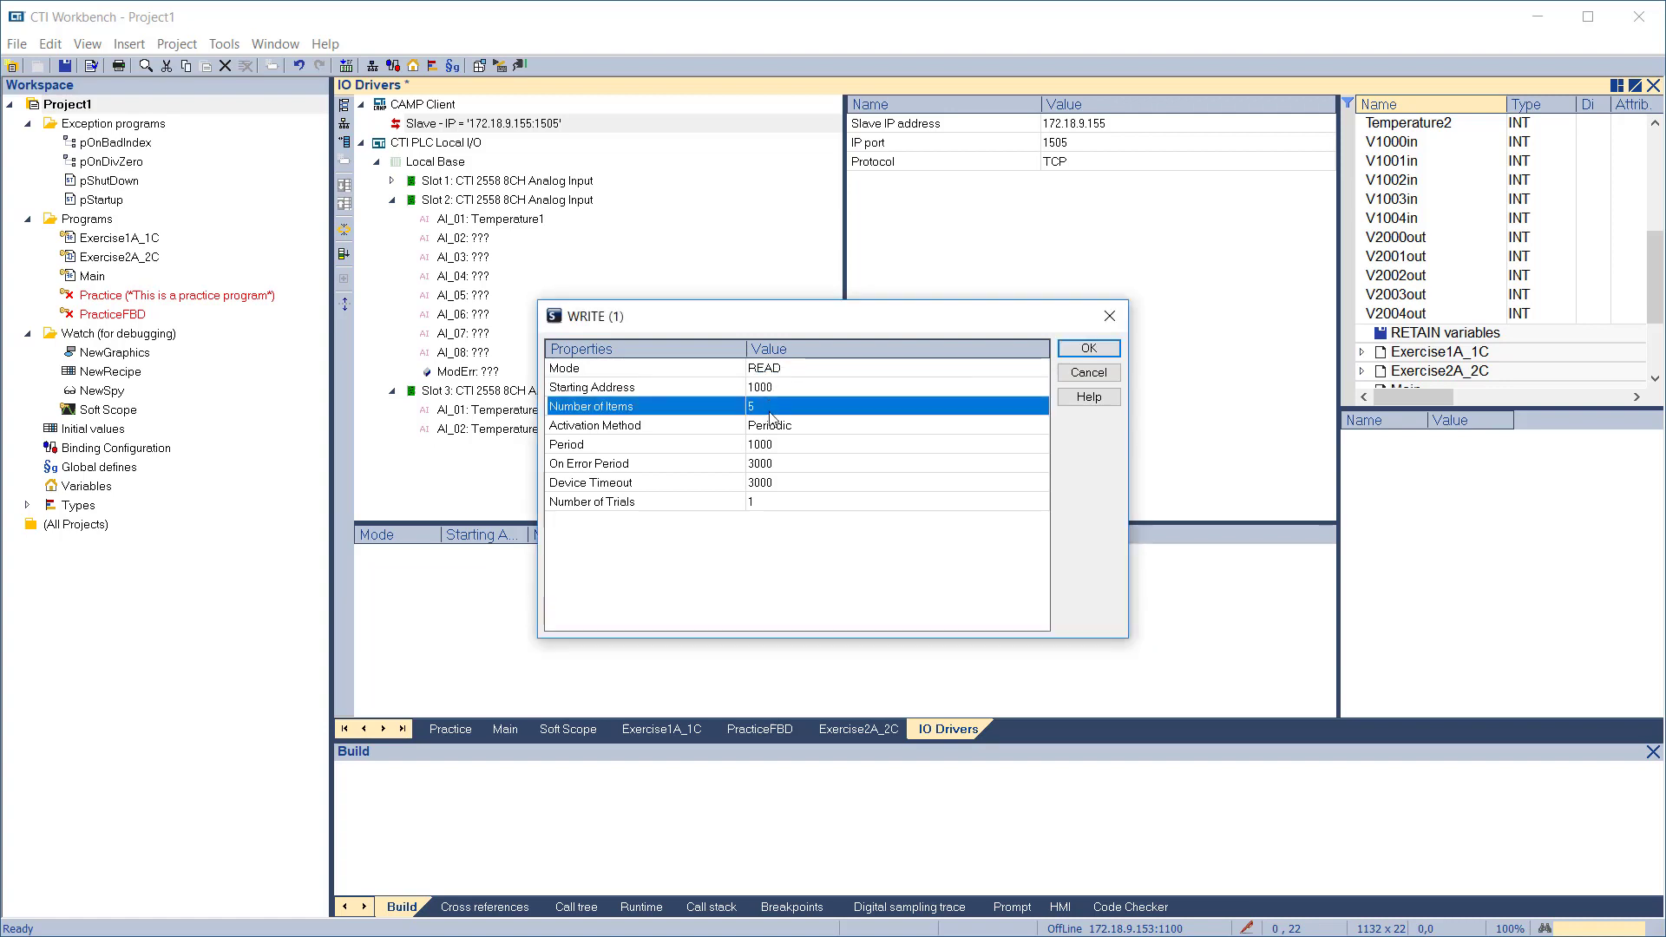
Keep the READ block's activation method Periodic, set its period to 500 and accept the block
{"action": "left_click", "coordinate": [777, 427]}
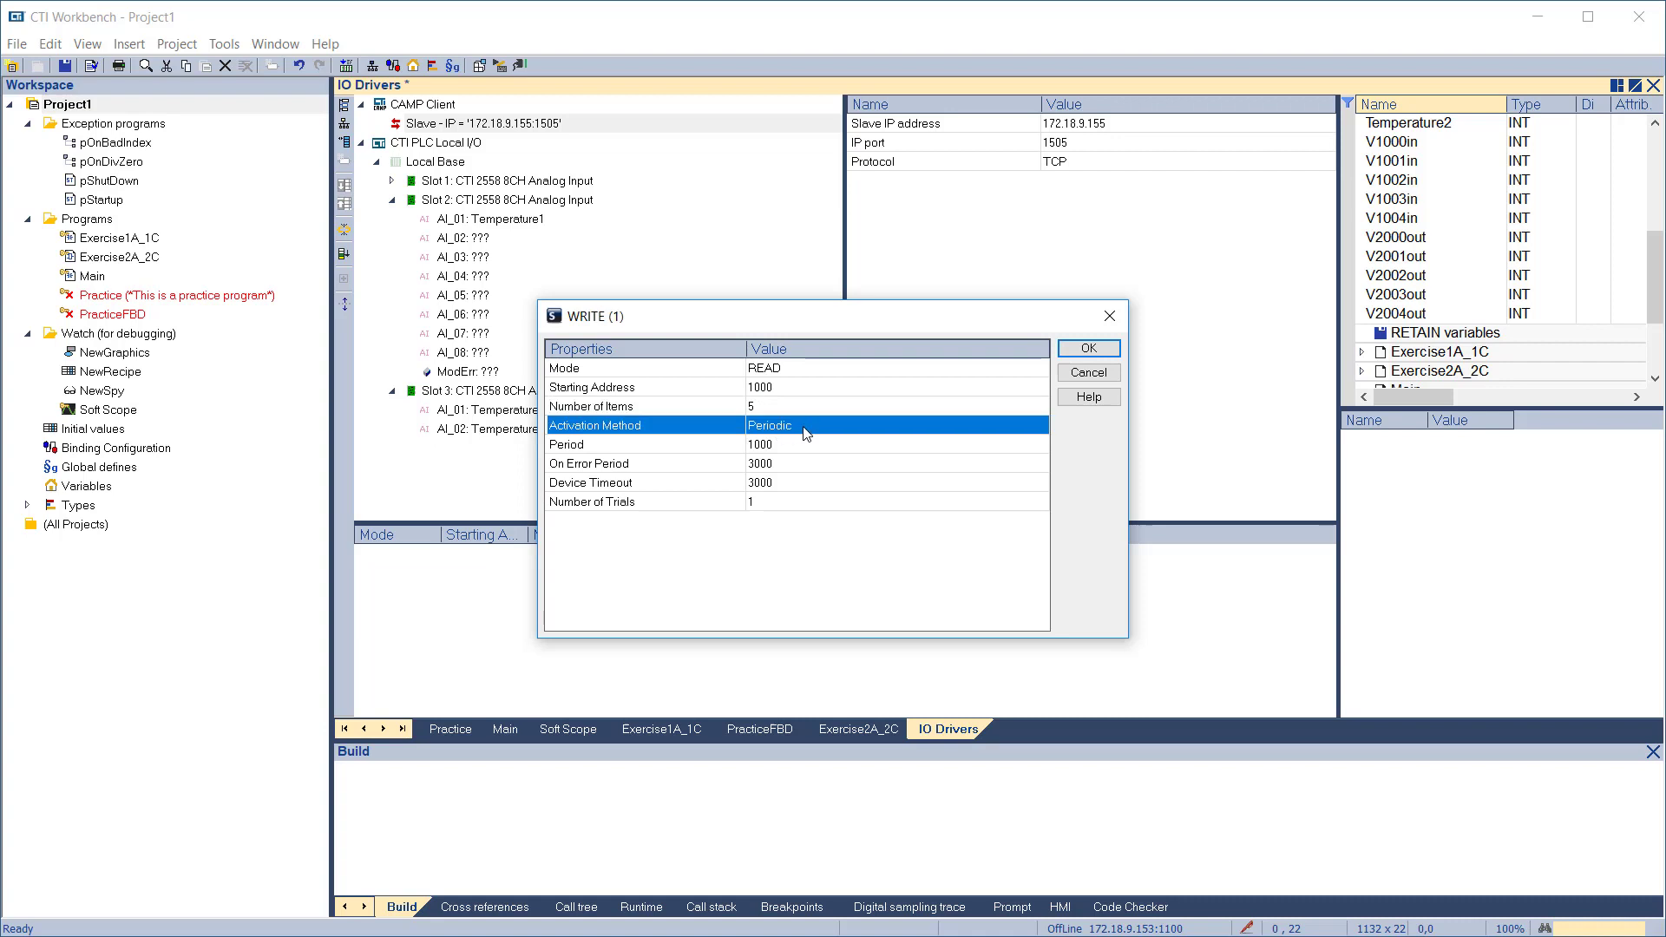
{"action": "left_click", "coordinate": [797, 432]}
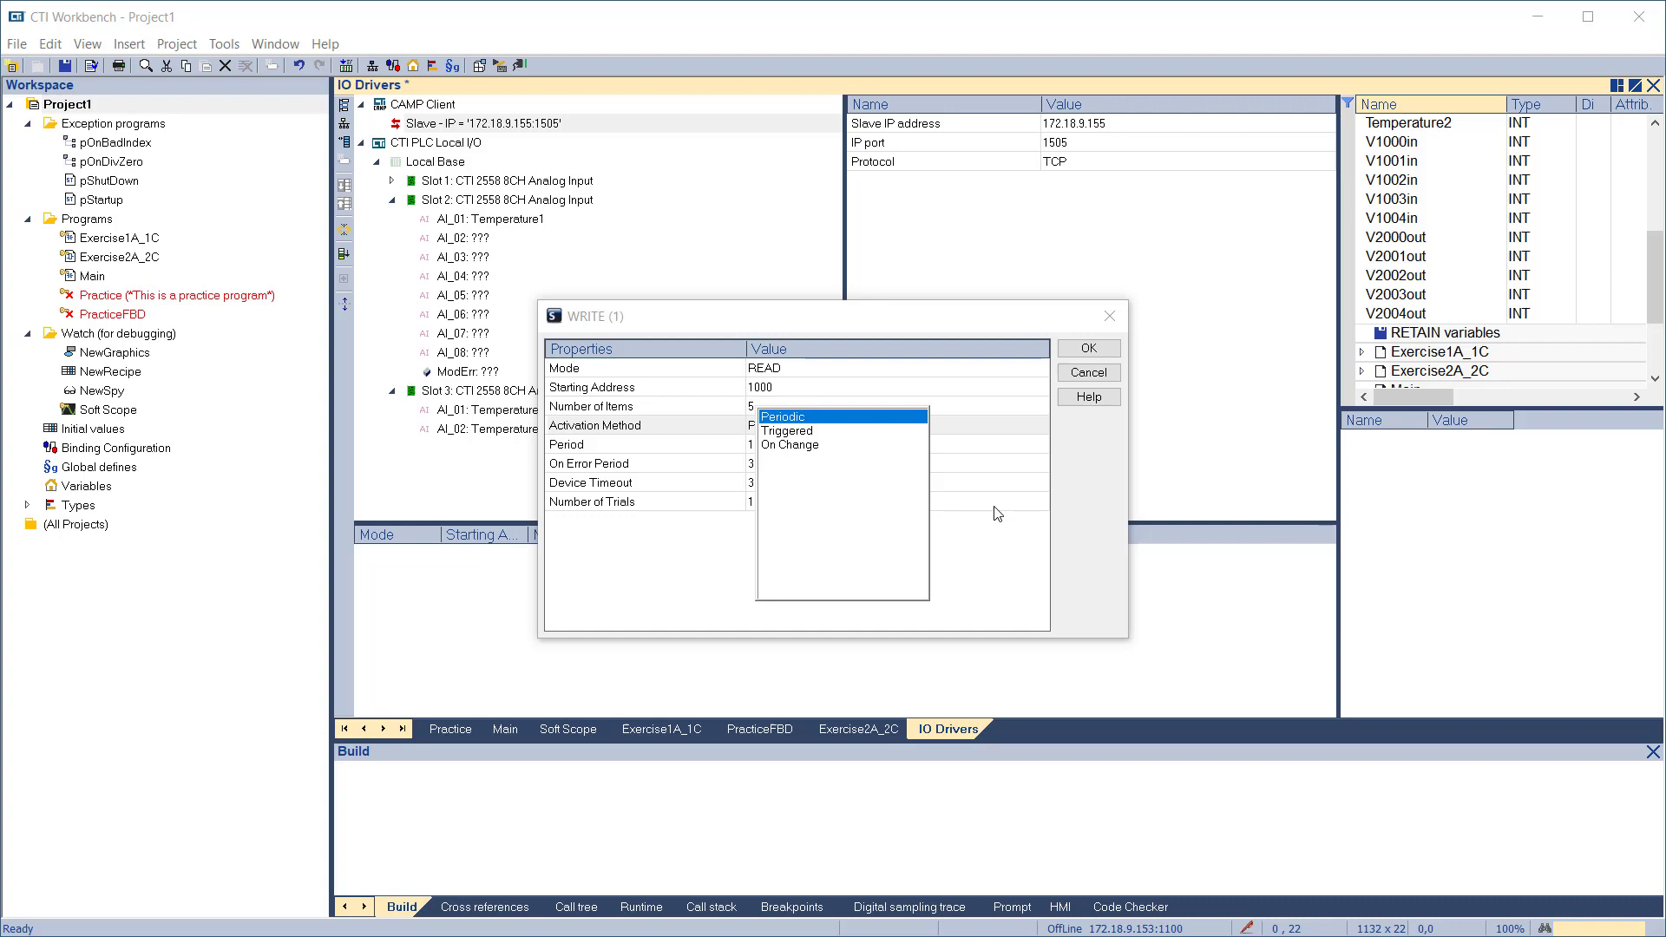
{"action": "left_click", "coordinate": [797, 417]}
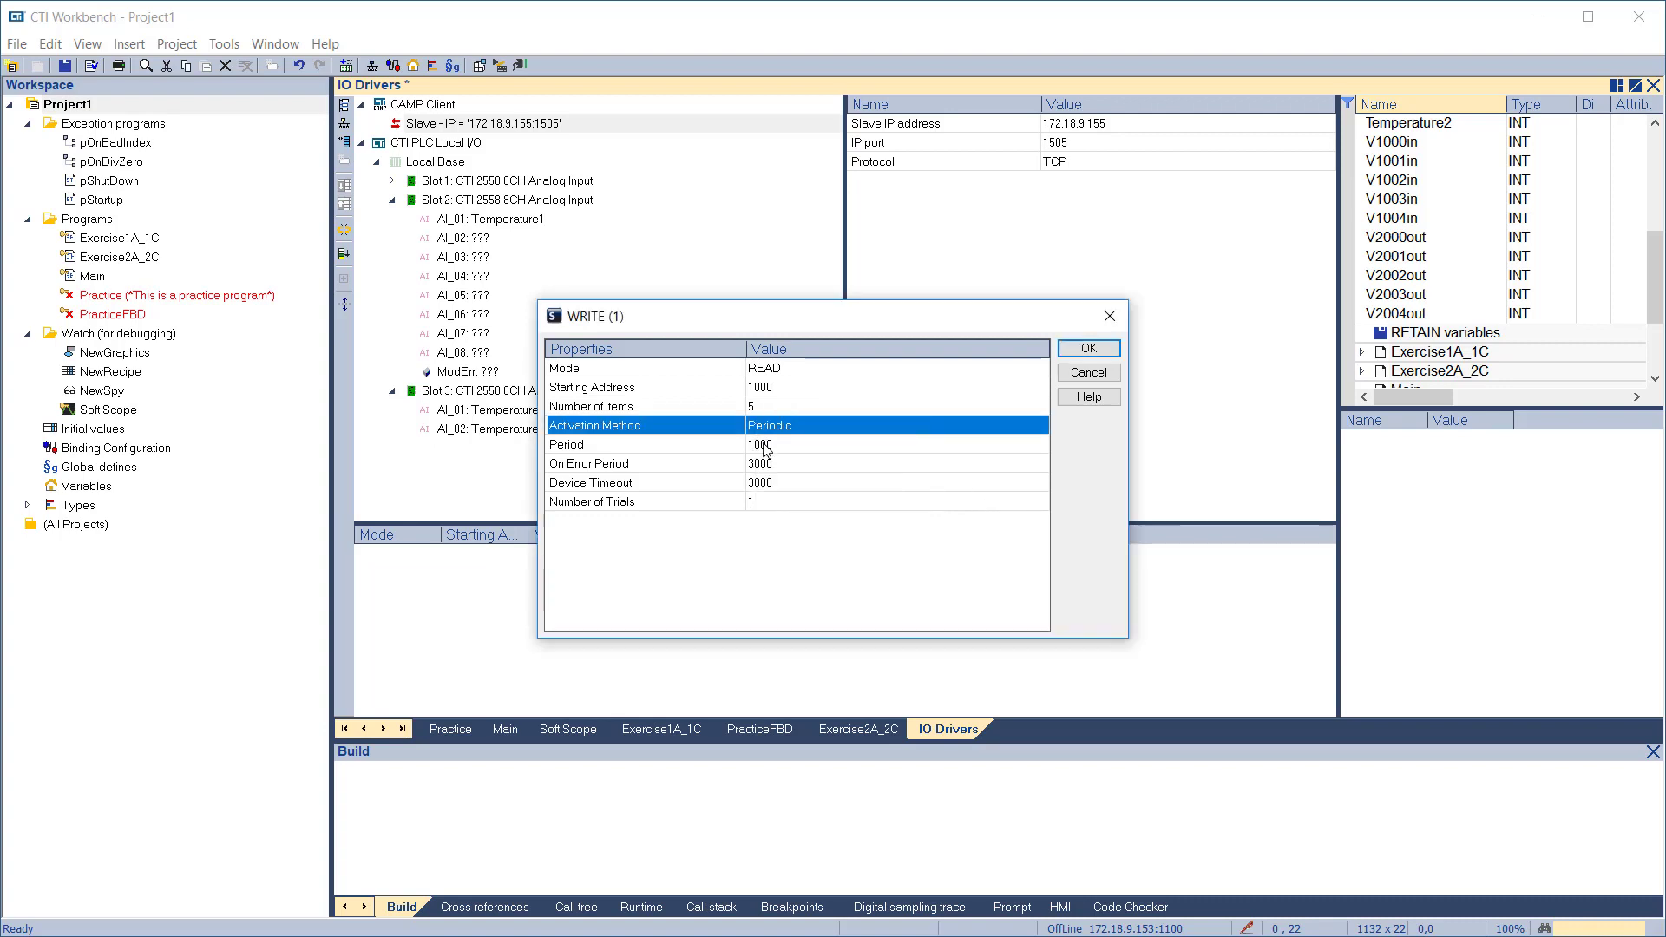
{"action": "left_click", "coordinate": [763, 444]}
{"action": "type", "text": "50"}
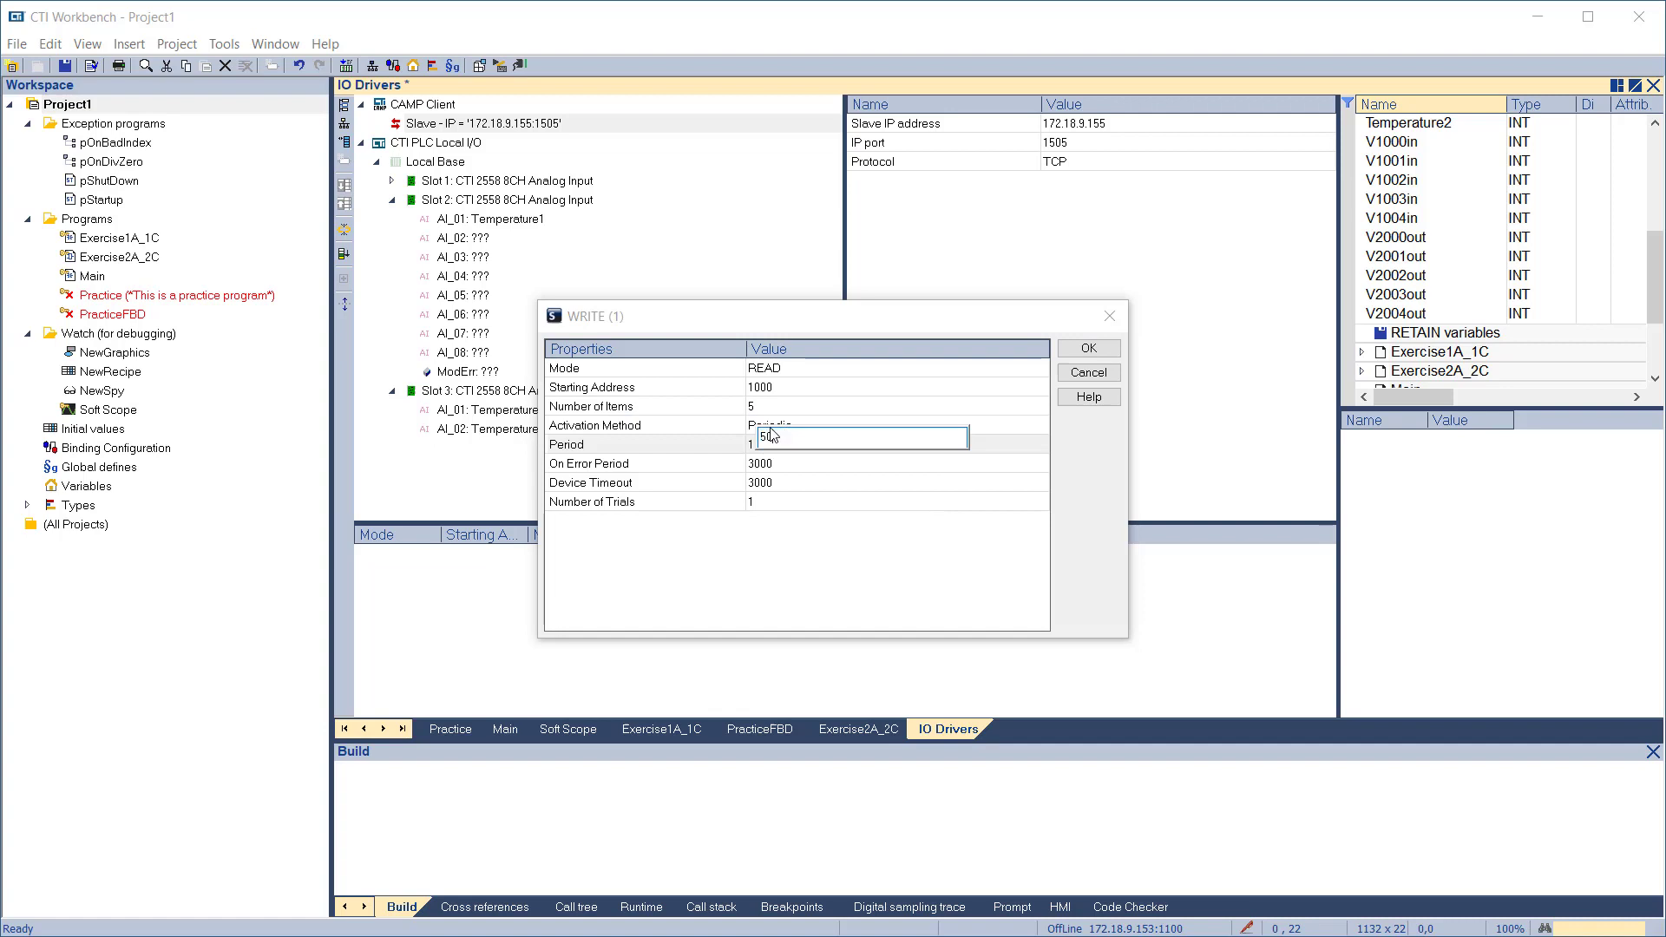
{"action": "type", "text": "0"}
{"action": "key", "text": "Return"}
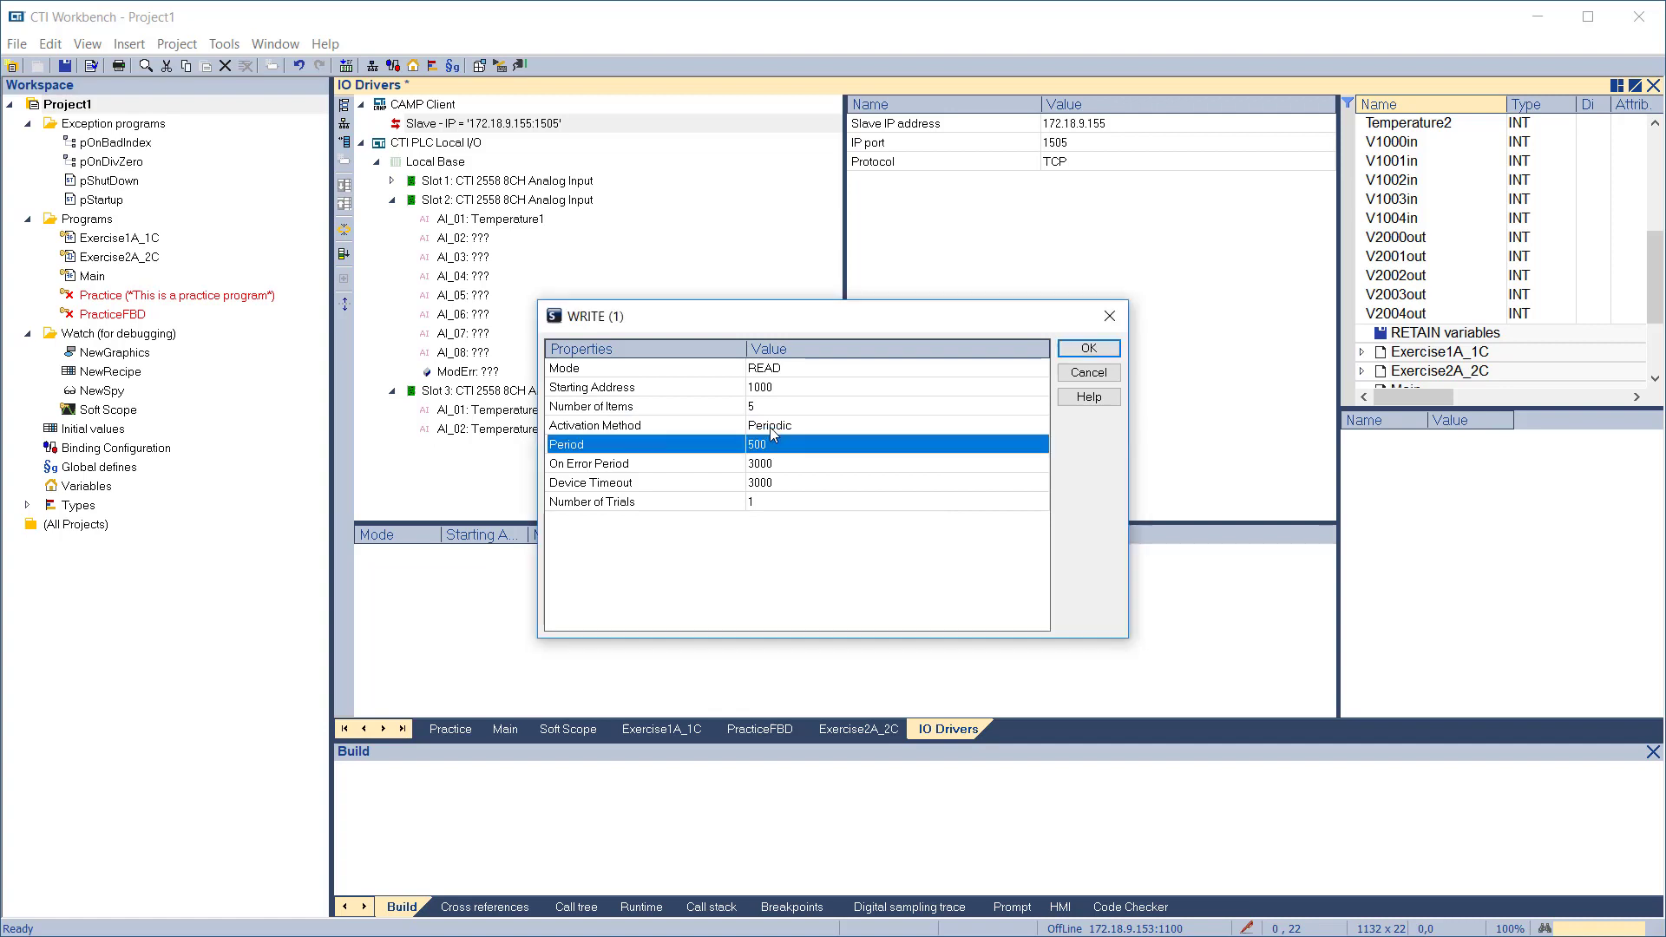
{"action": "left_click", "coordinate": [1085, 349]}
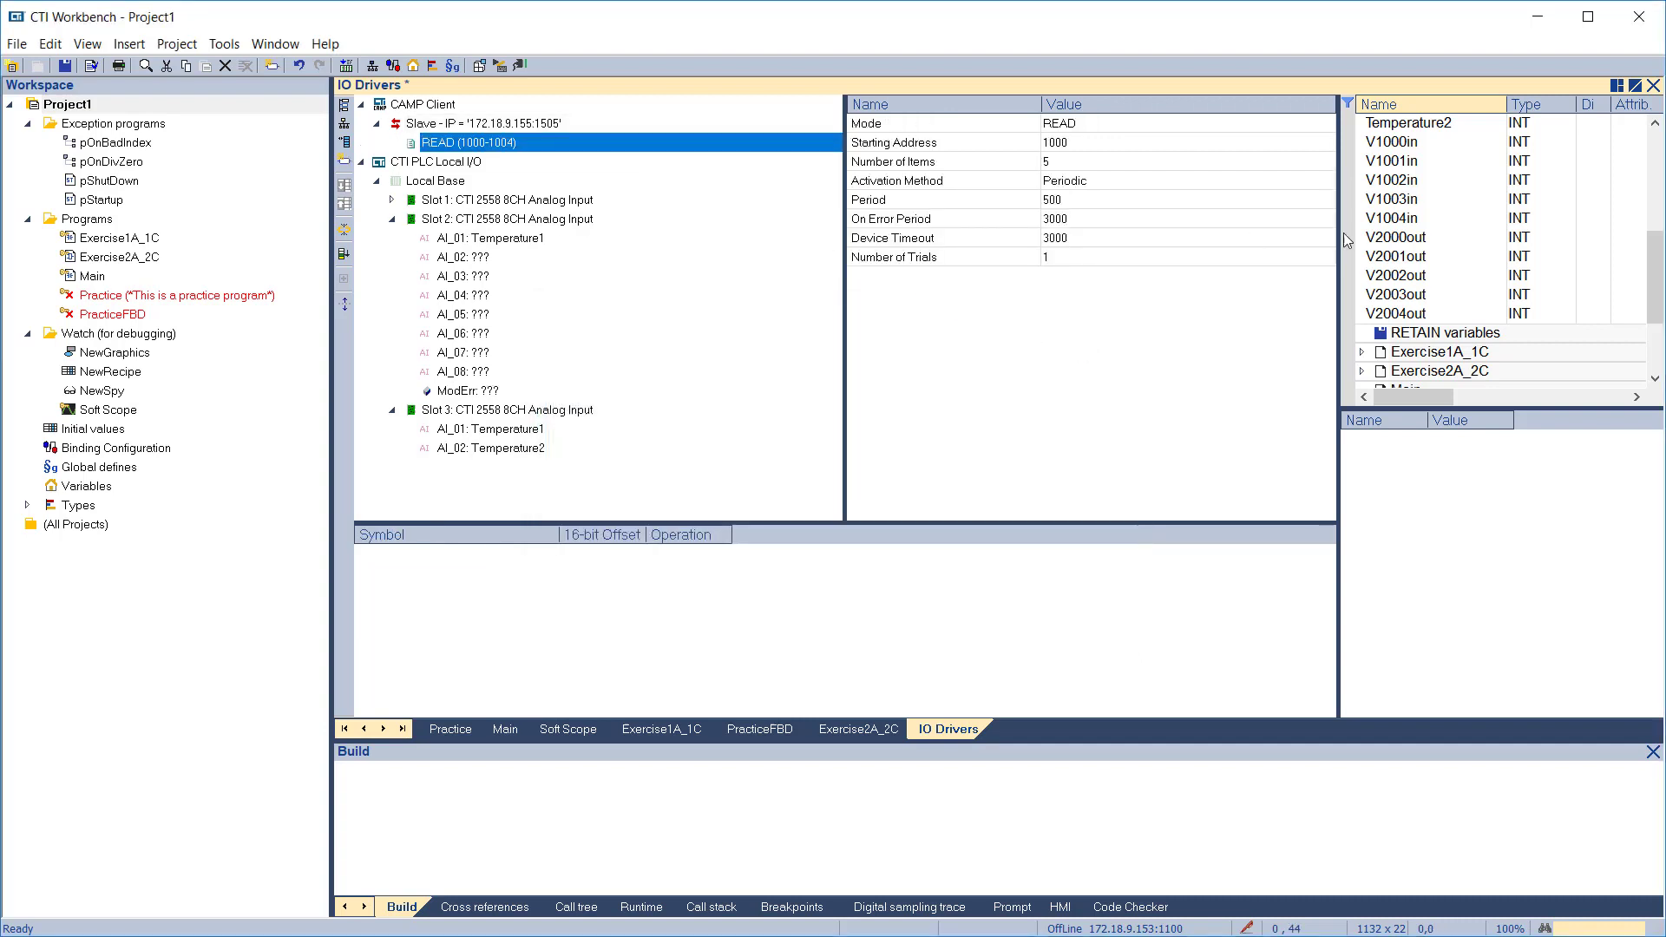
Map global variables V1000in through V1004in to the READ (1000-1004) data block
{"action": "left_click", "coordinate": [1384, 144]}
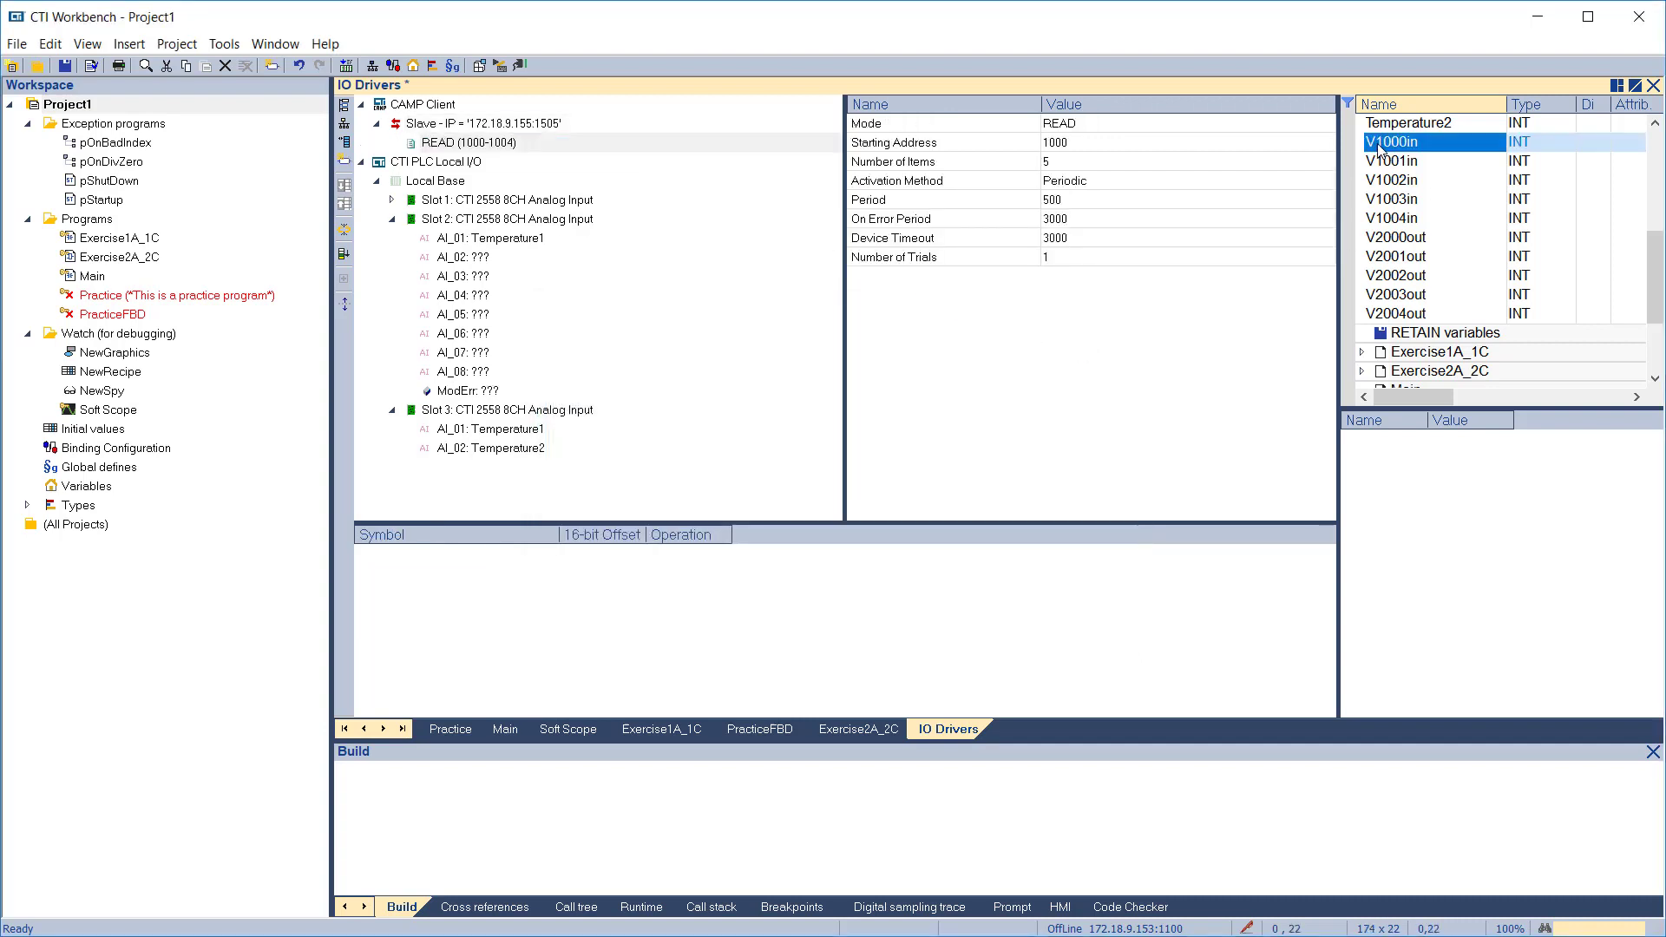
{"action": "left_click", "coordinate": [1390, 222], "text": "shift"}
{"action": "mouse_move", "coordinate": [1390, 221]}
{"action": "left_mouse_down"}
{"action": "mouse_move", "coordinate": [1409, 190]}
{"action": "mouse_move", "coordinate": [841, 501]}
{"action": "mouse_move", "coordinate": [601, 599]}
{"action": "left_mouse_up"}
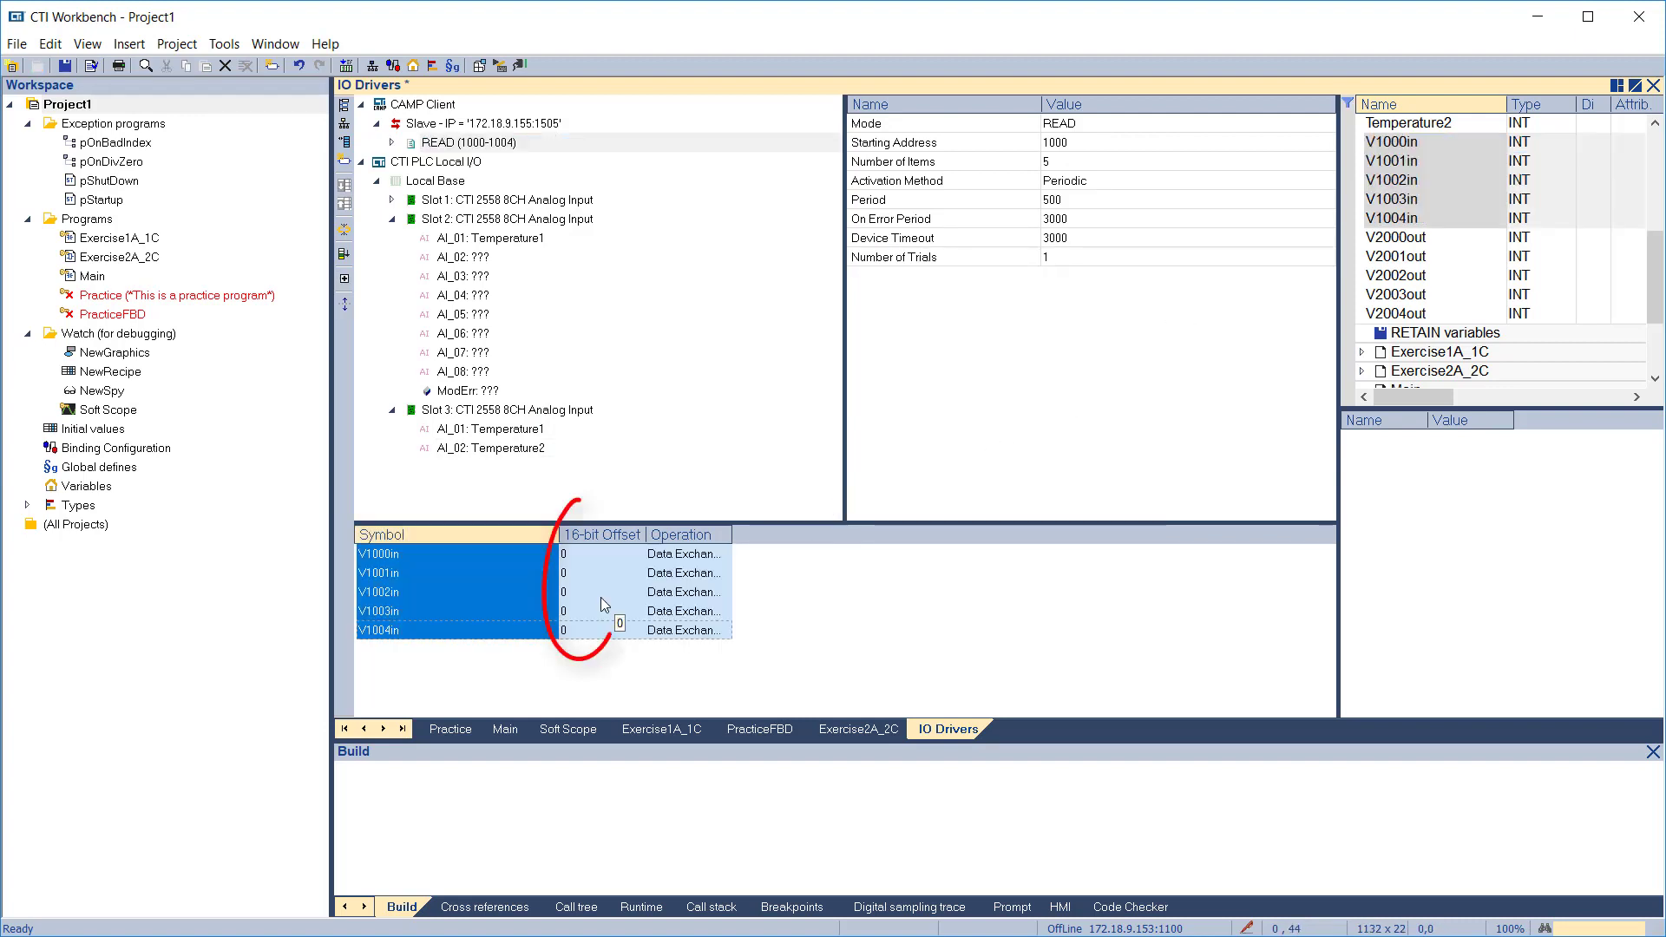
Renumber the offsets of the READ (1000-1004) block's variables consecutively
{"action": "left_click", "coordinate": [483, 144]}
{"action": "right_click", "coordinate": [483, 144]}
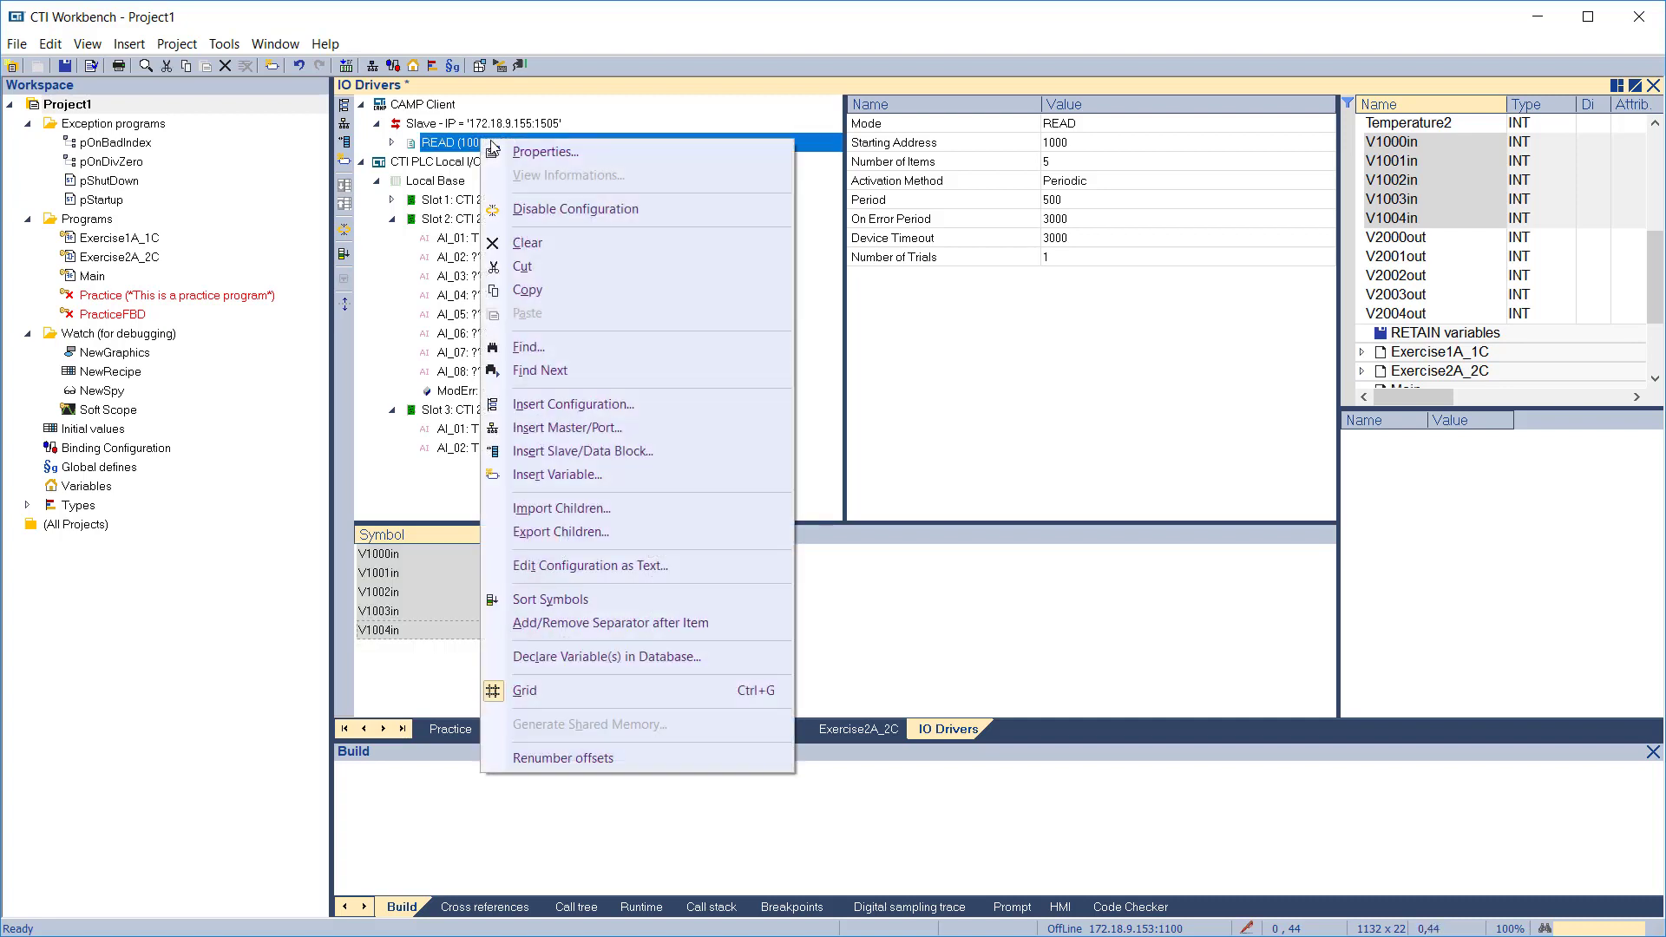
{"action": "left_click", "coordinate": [581, 757]}
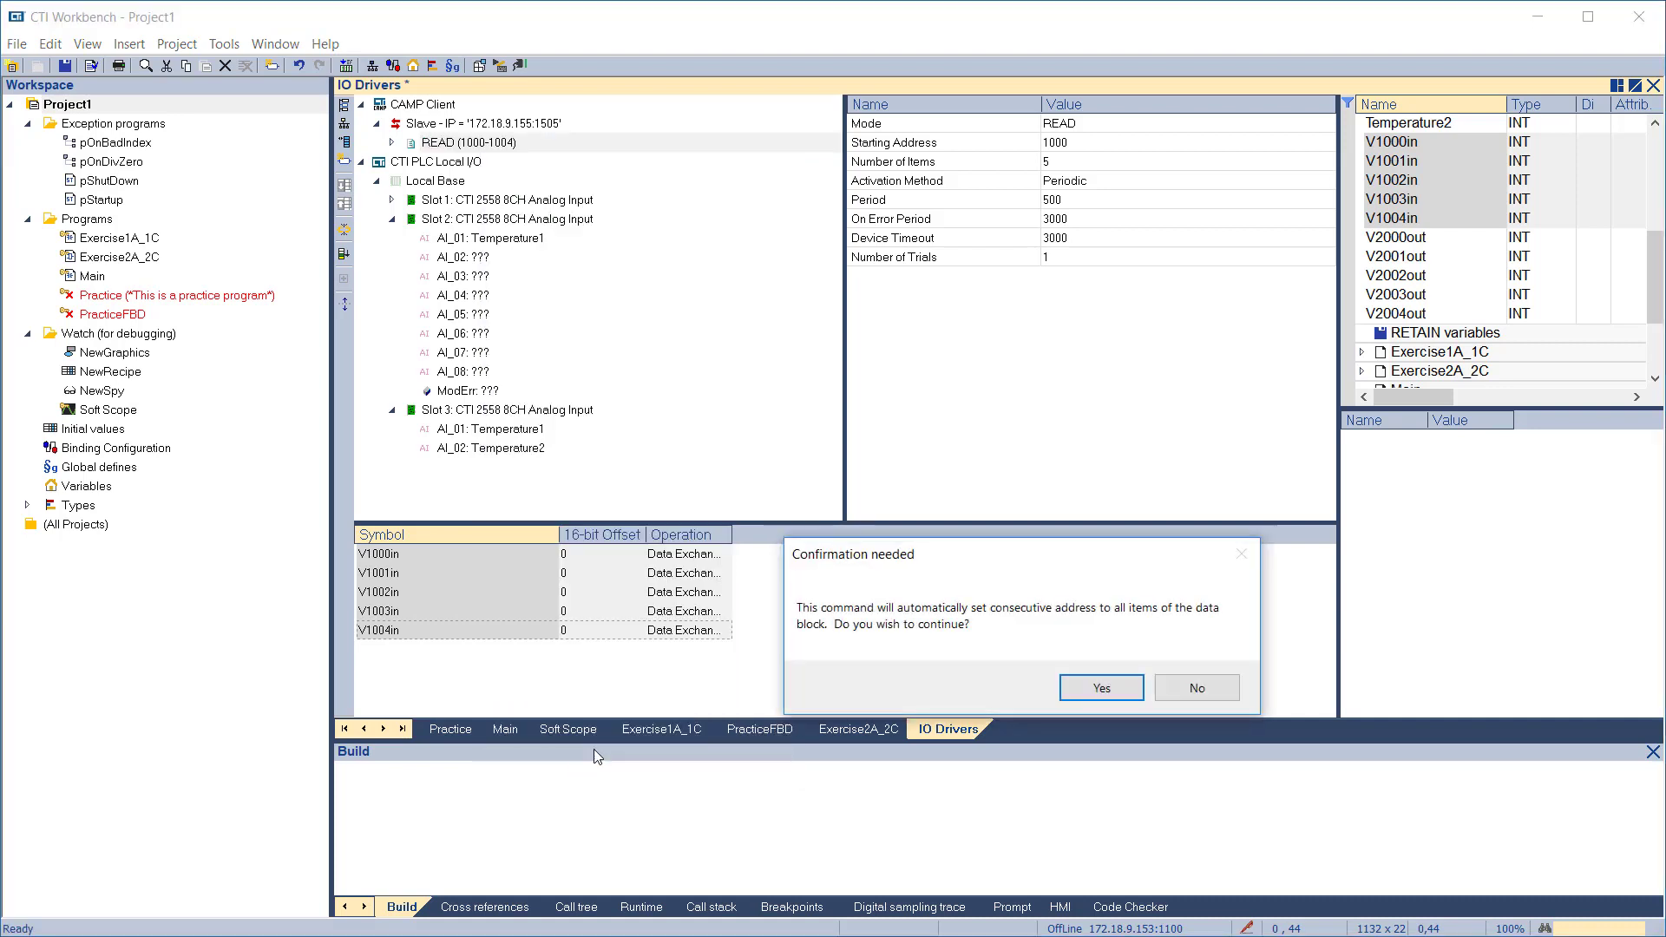
{"action": "left_click", "coordinate": [1130, 693]}
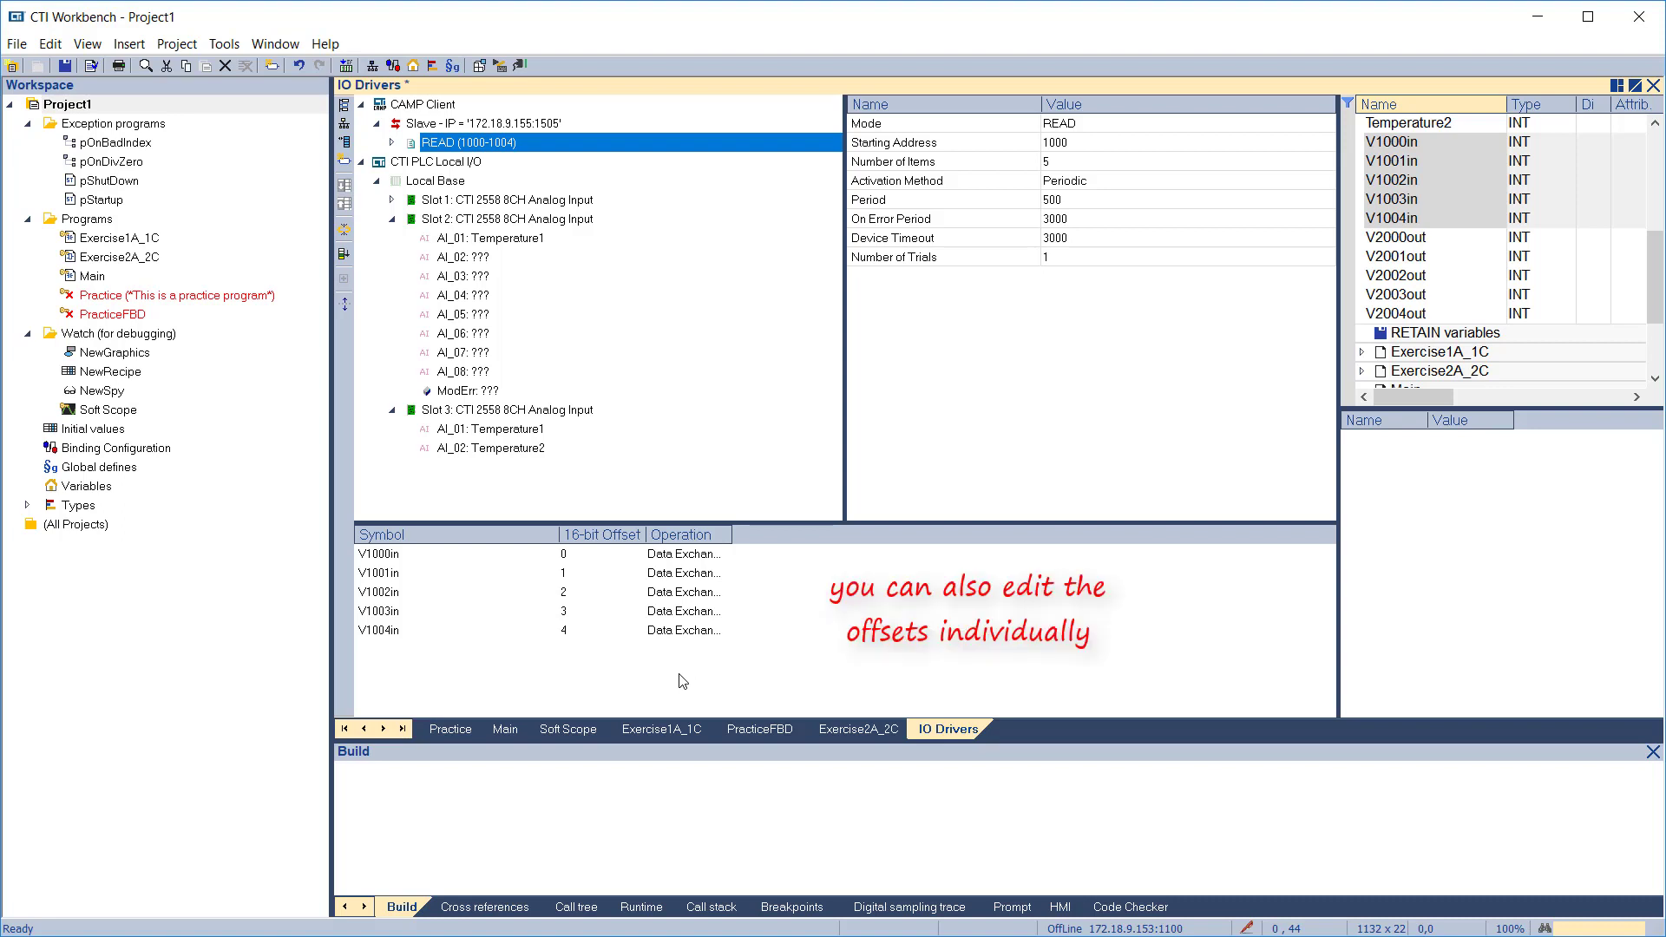
Individually set the 16-bit offset of V1003in to 2 and of V1002in to 3 in the READ (1000-1004) block
{"action": "left_click", "coordinate": [566, 611]}
{"action": "left_click", "coordinate": [576, 610]}
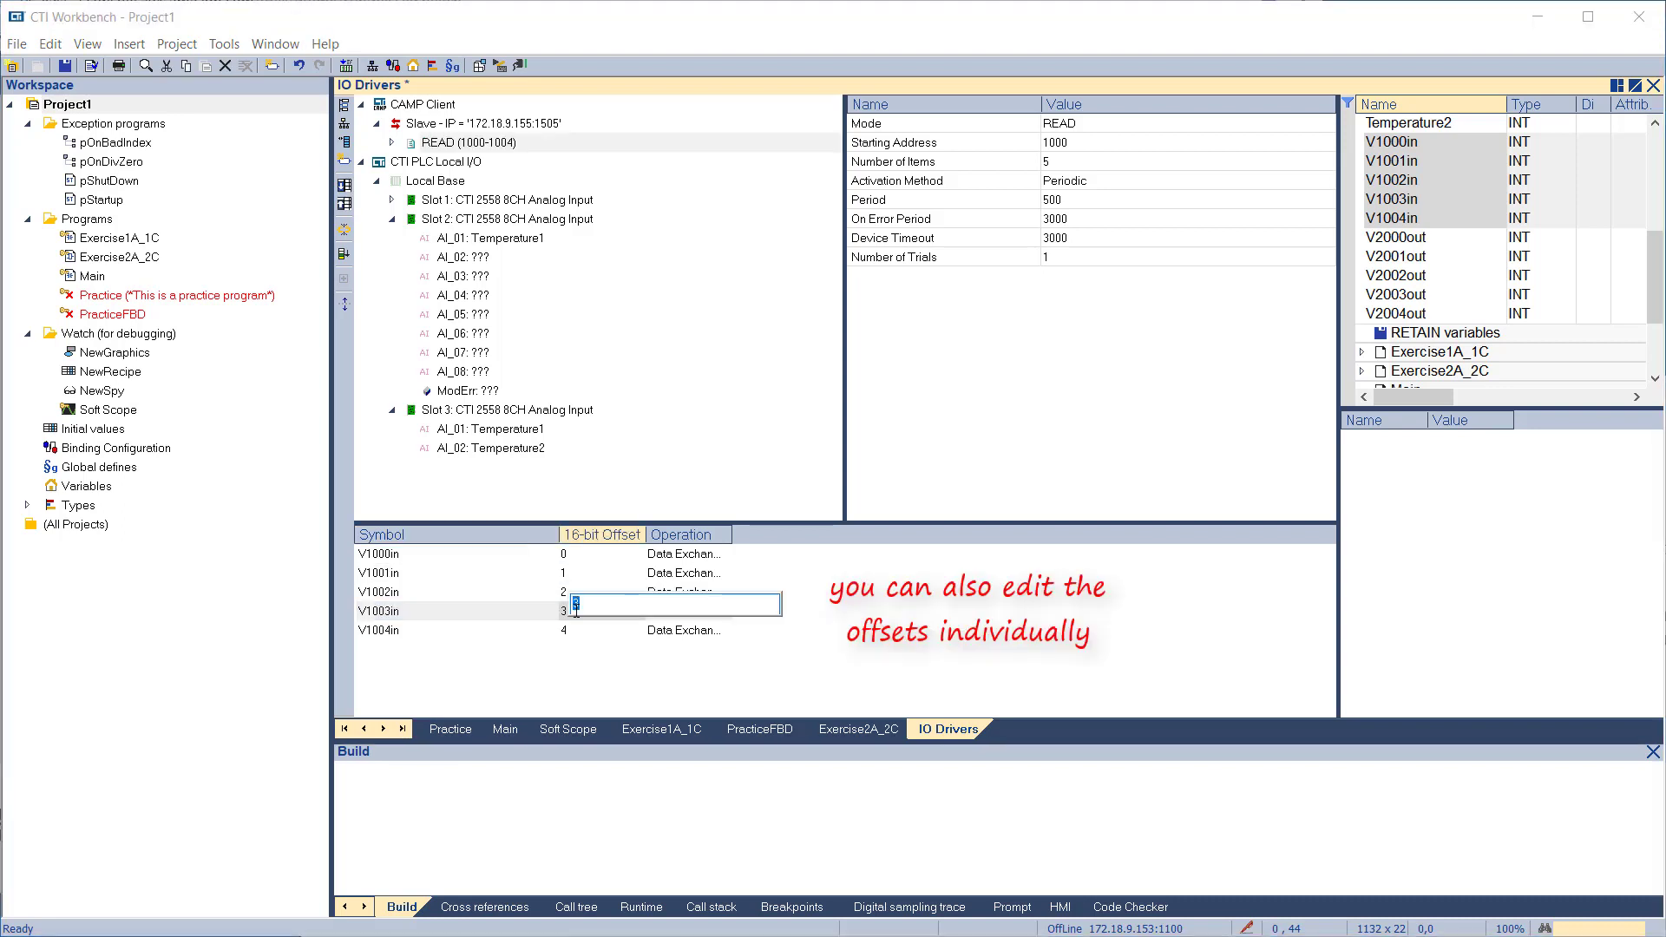
{"action": "type", "text": "2"}
{"action": "key", "text": "Return"}
{"action": "key", "text": "Up"}
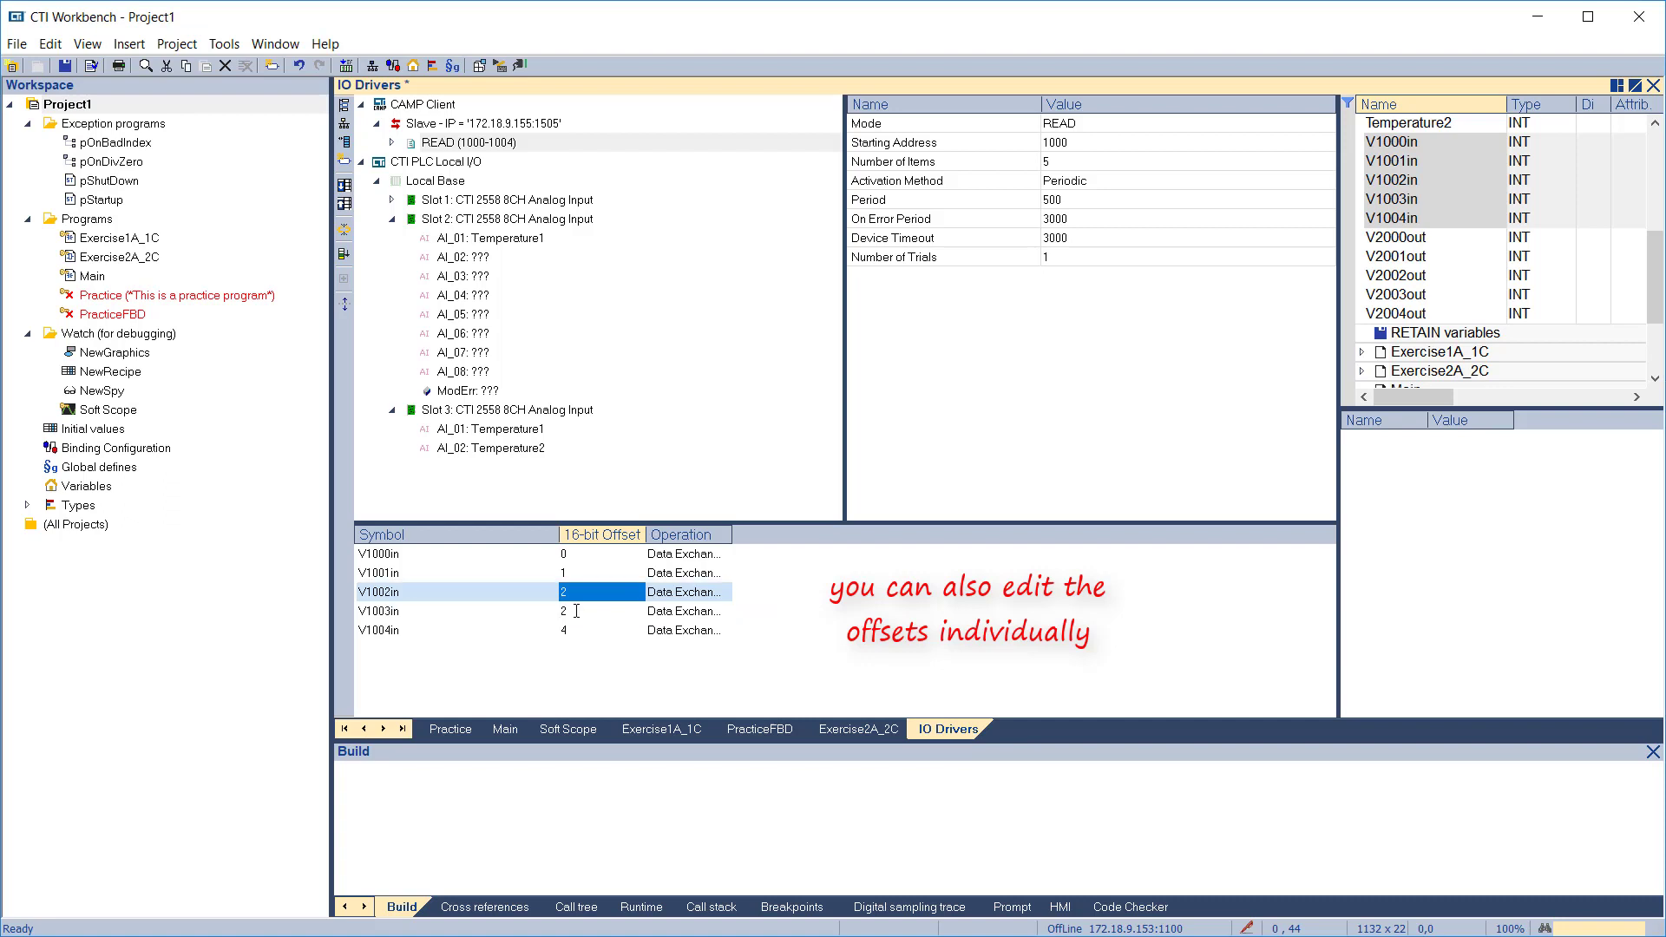
{"action": "key", "text": "Return"}
{"action": "type", "text": "3"}
{"action": "key", "text": "Return"}
Expand the READ (1000-1004) block and change its activation method to Triggered
{"action": "left_click", "coordinate": [391, 144]}
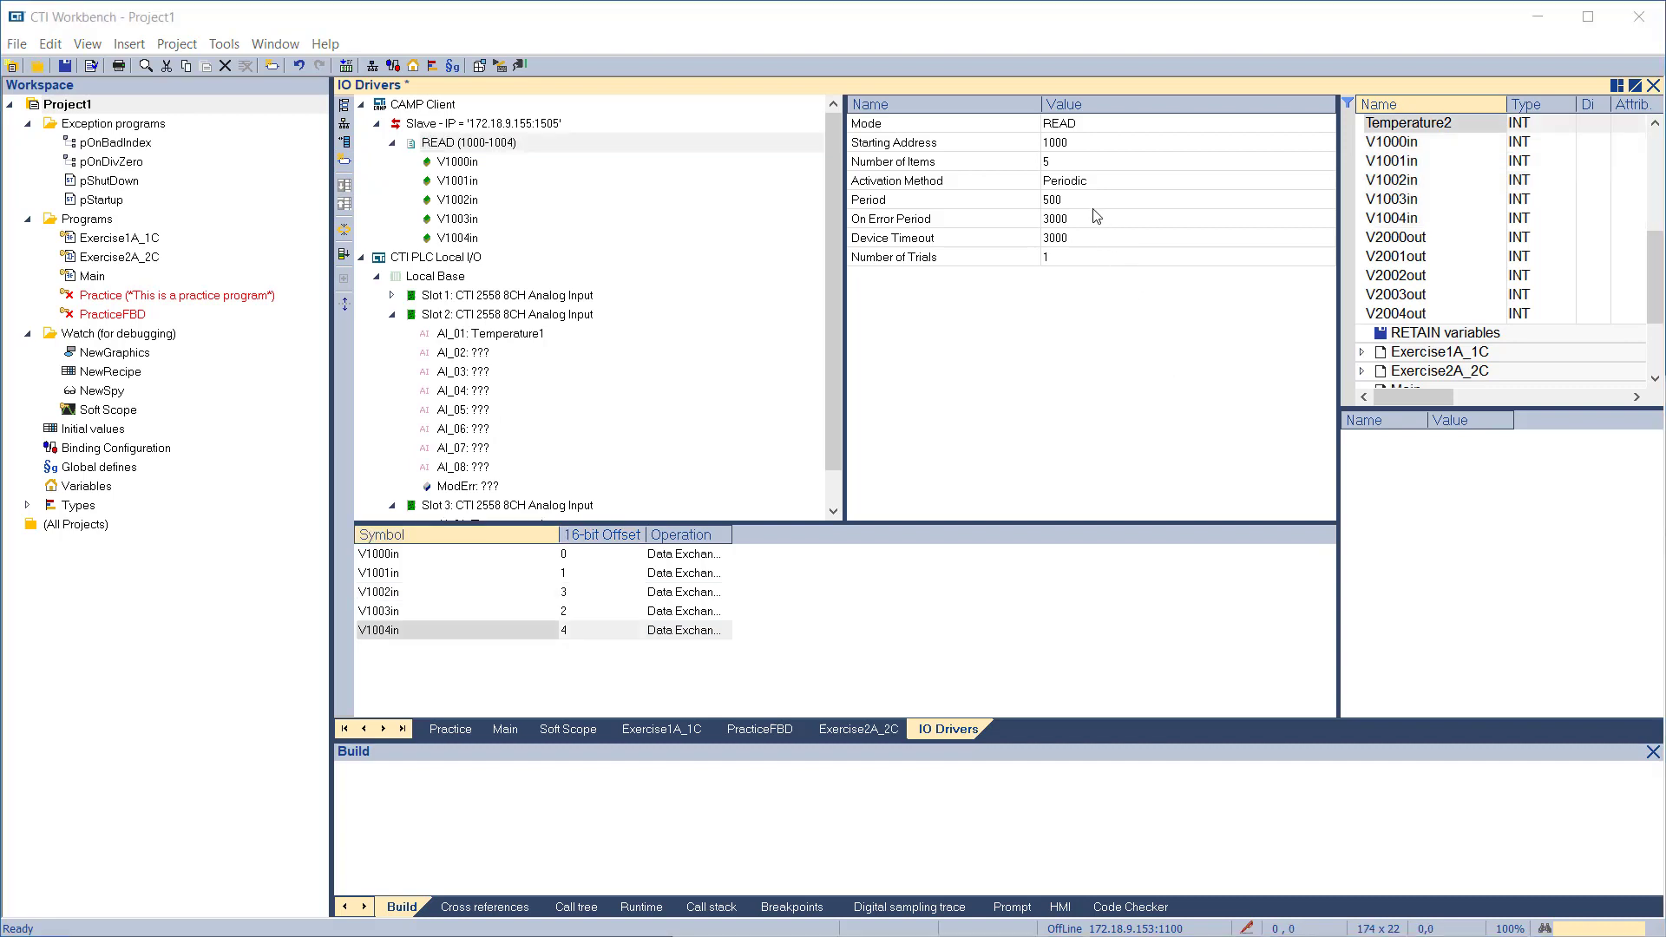
{"action": "left_click", "coordinate": [1080, 183]}
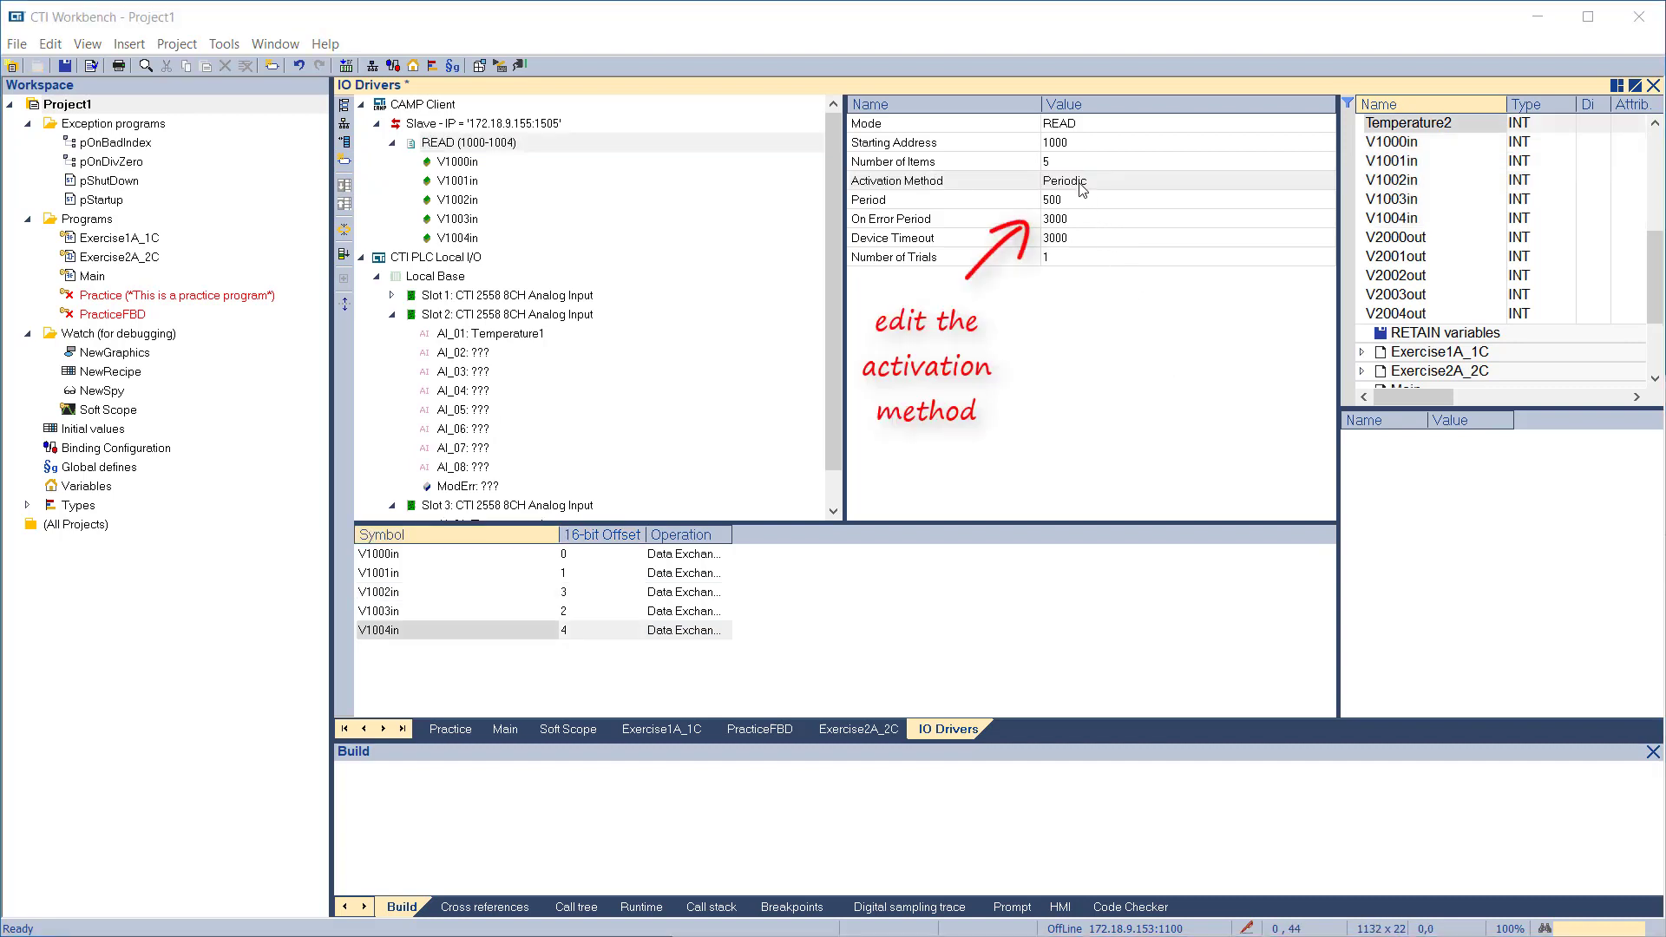
{"action": "left_click", "coordinate": [1081, 187]}
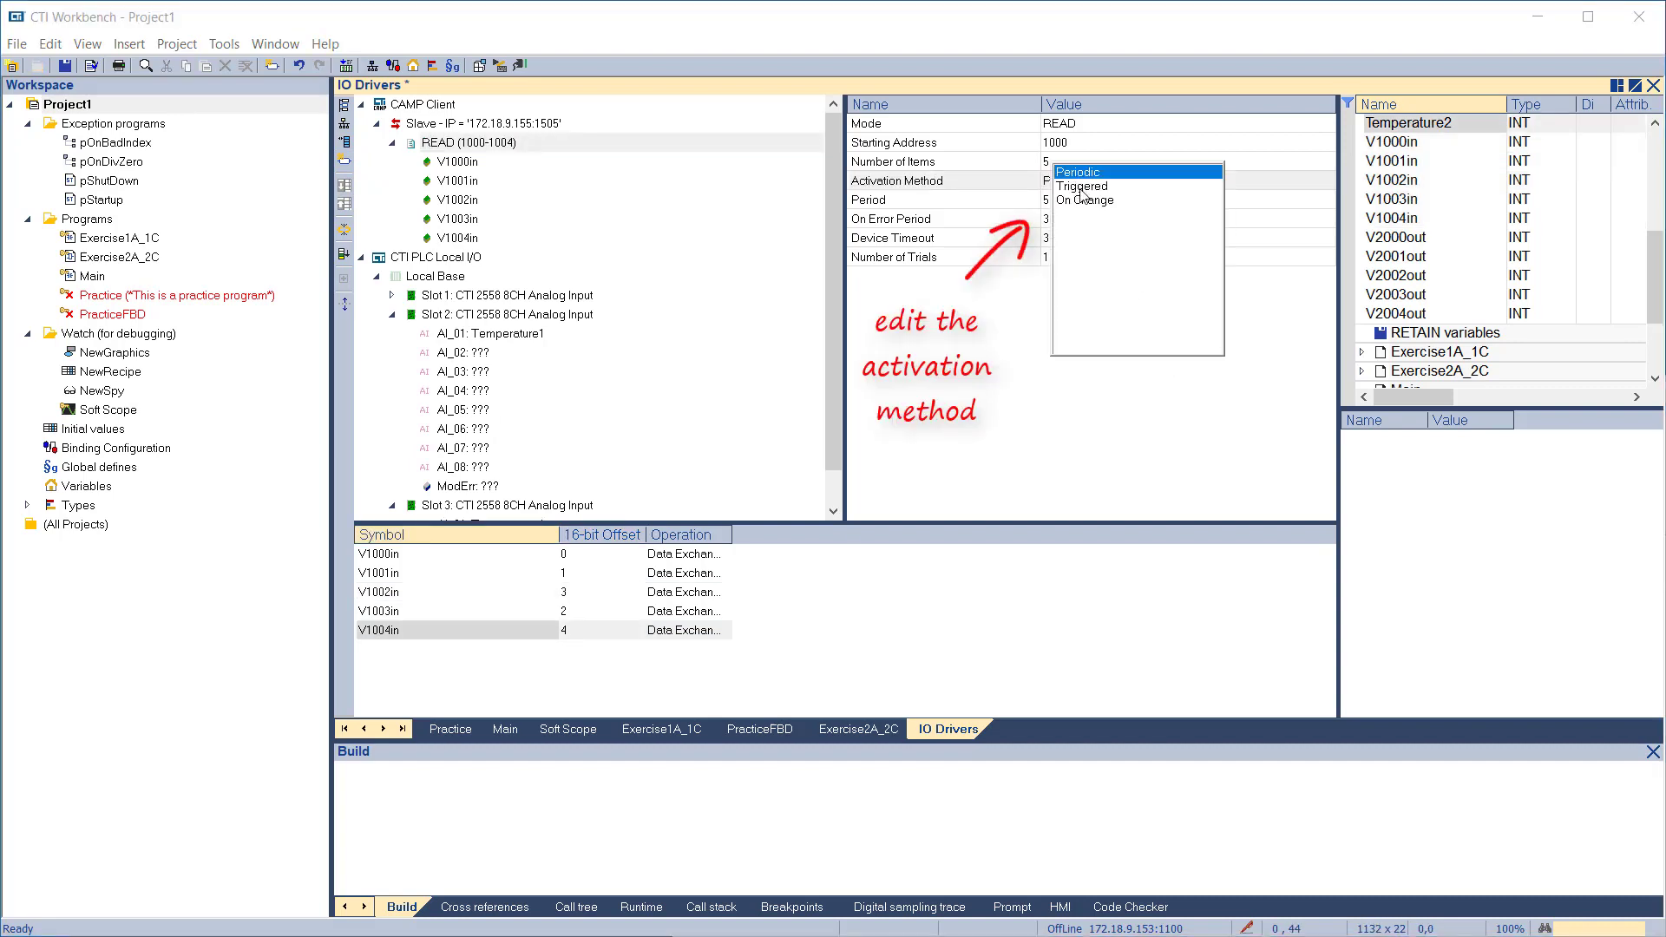
{"action": "left_click", "coordinate": [1081, 186]}
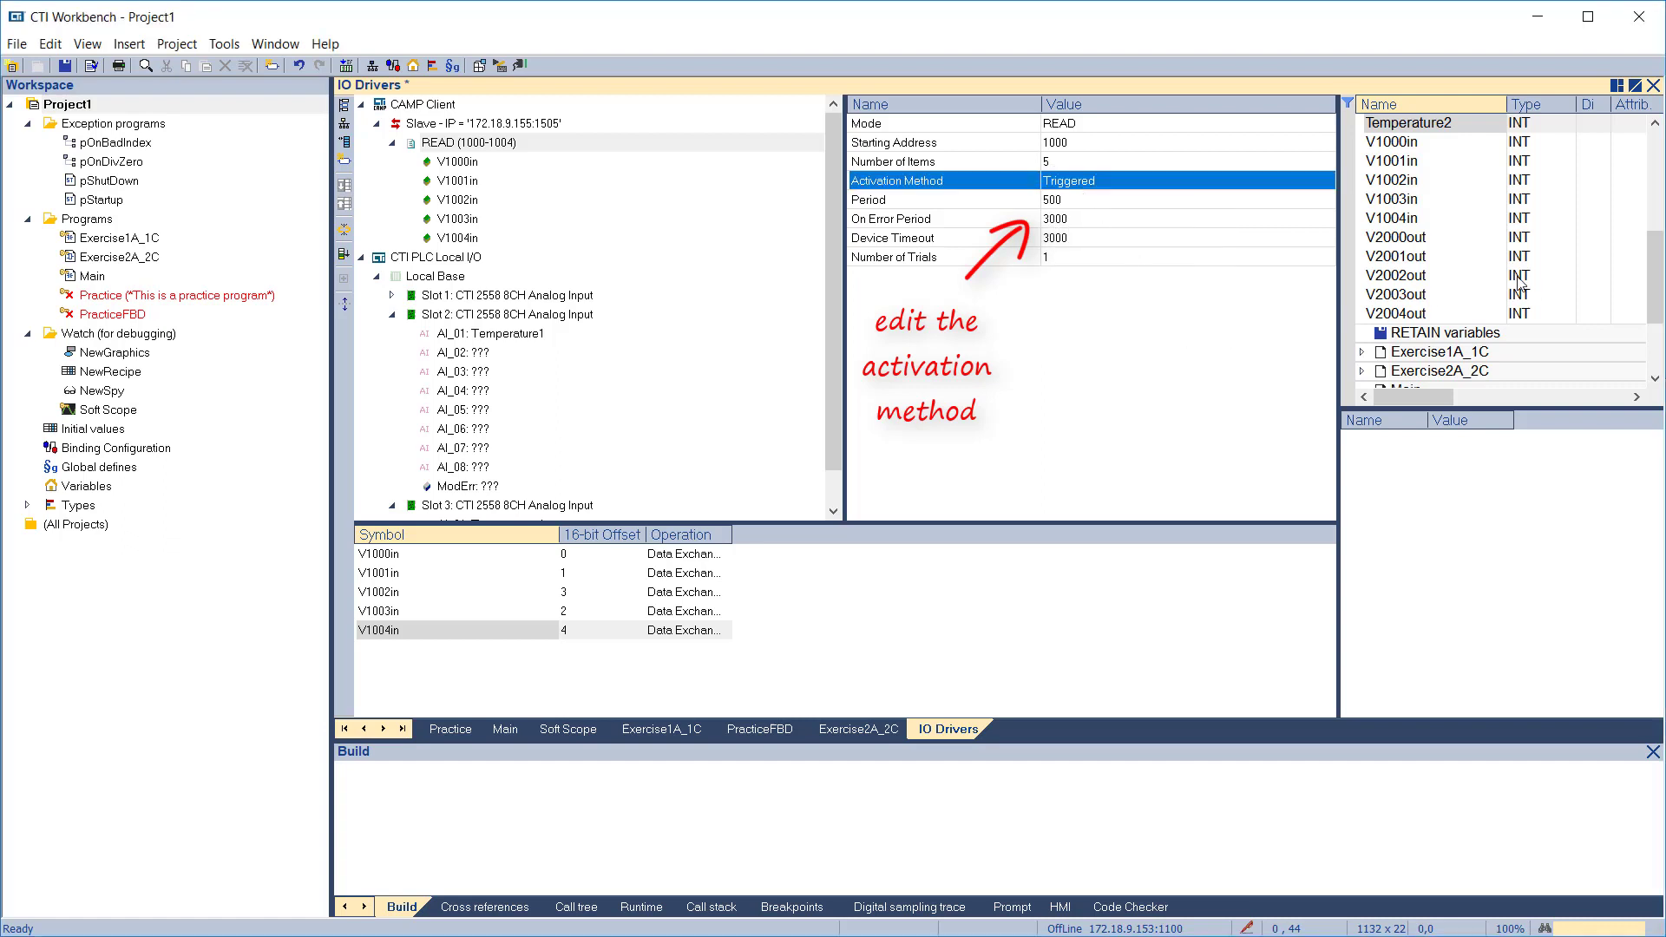
Map the global variable MotorRun to the READ (1000-1004) block and set its operation to Command One Shot
{"action": "scroll", "coordinate": [1517, 284], "scroll_direction": "up", "scroll_amount": 5}
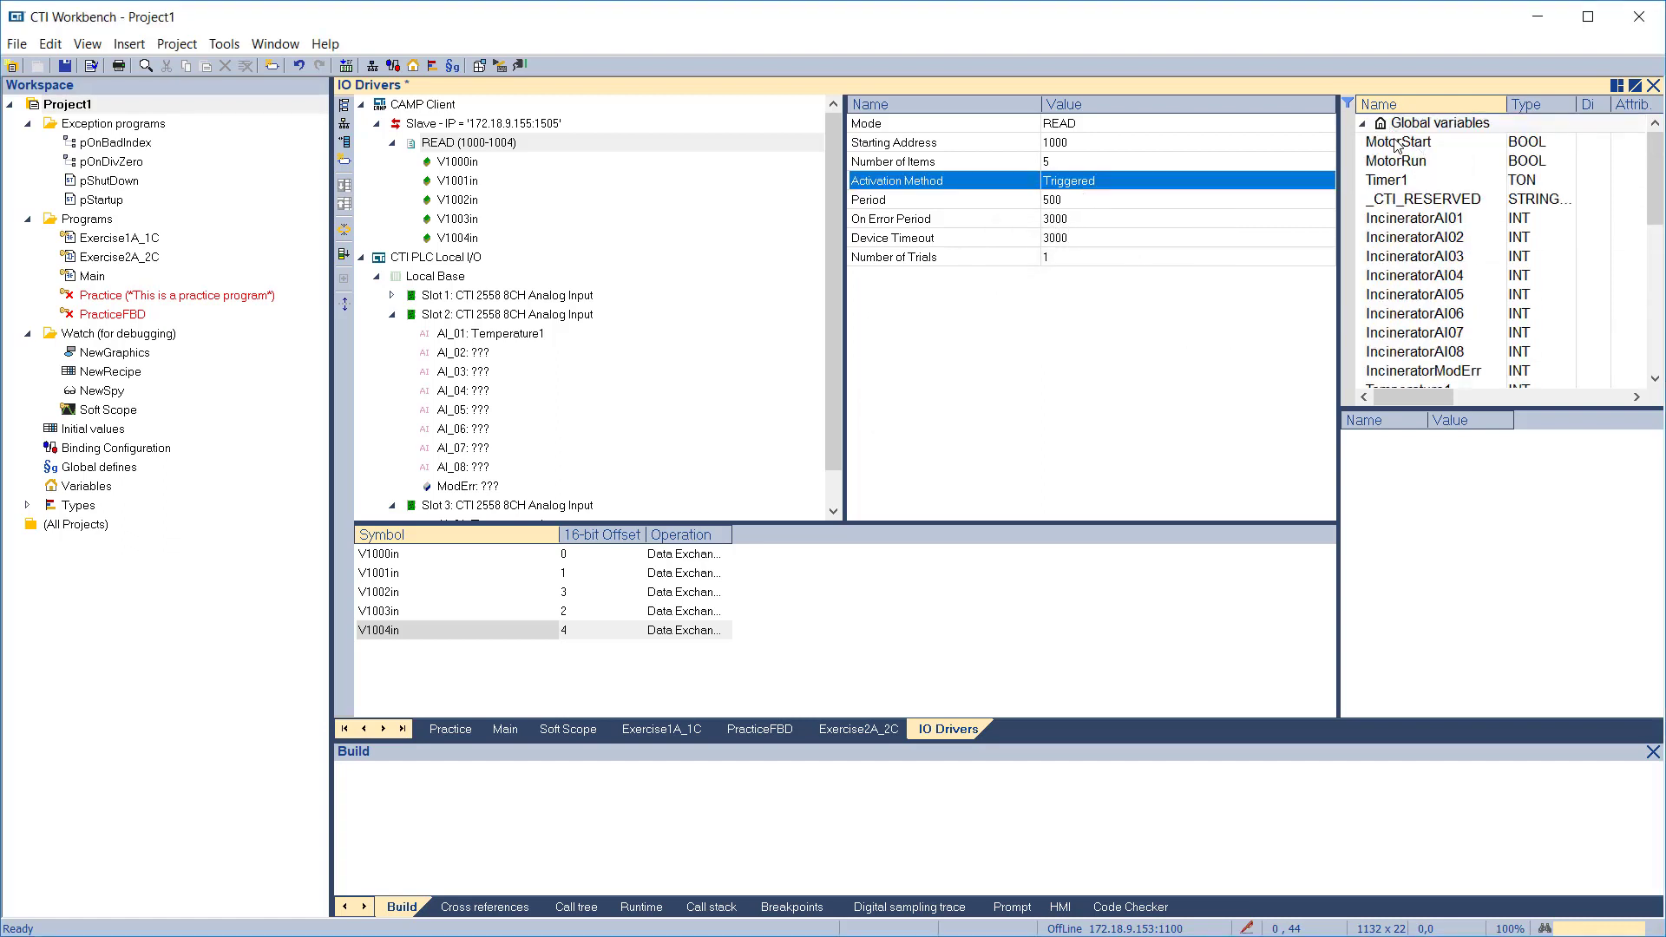
{"action": "left_click", "coordinate": [1397, 145]}
{"action": "left_click", "coordinate": [1405, 164]}
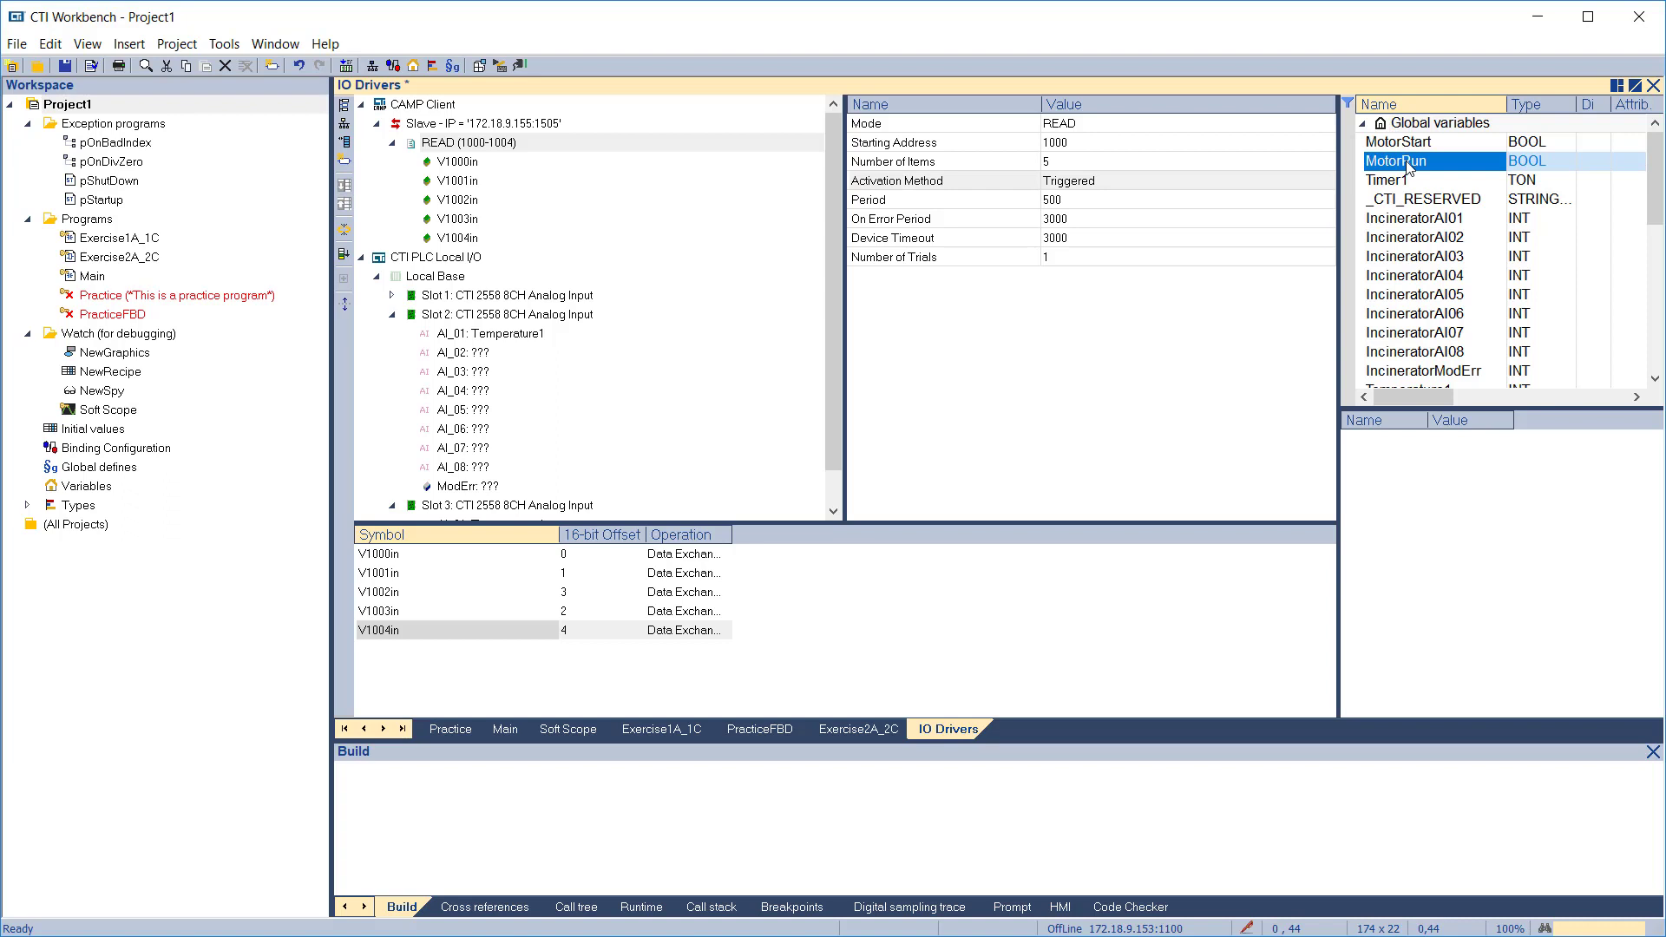
{"action": "left_click_drag", "start_coordinate": [1407, 167], "coordinate": [676, 682]}
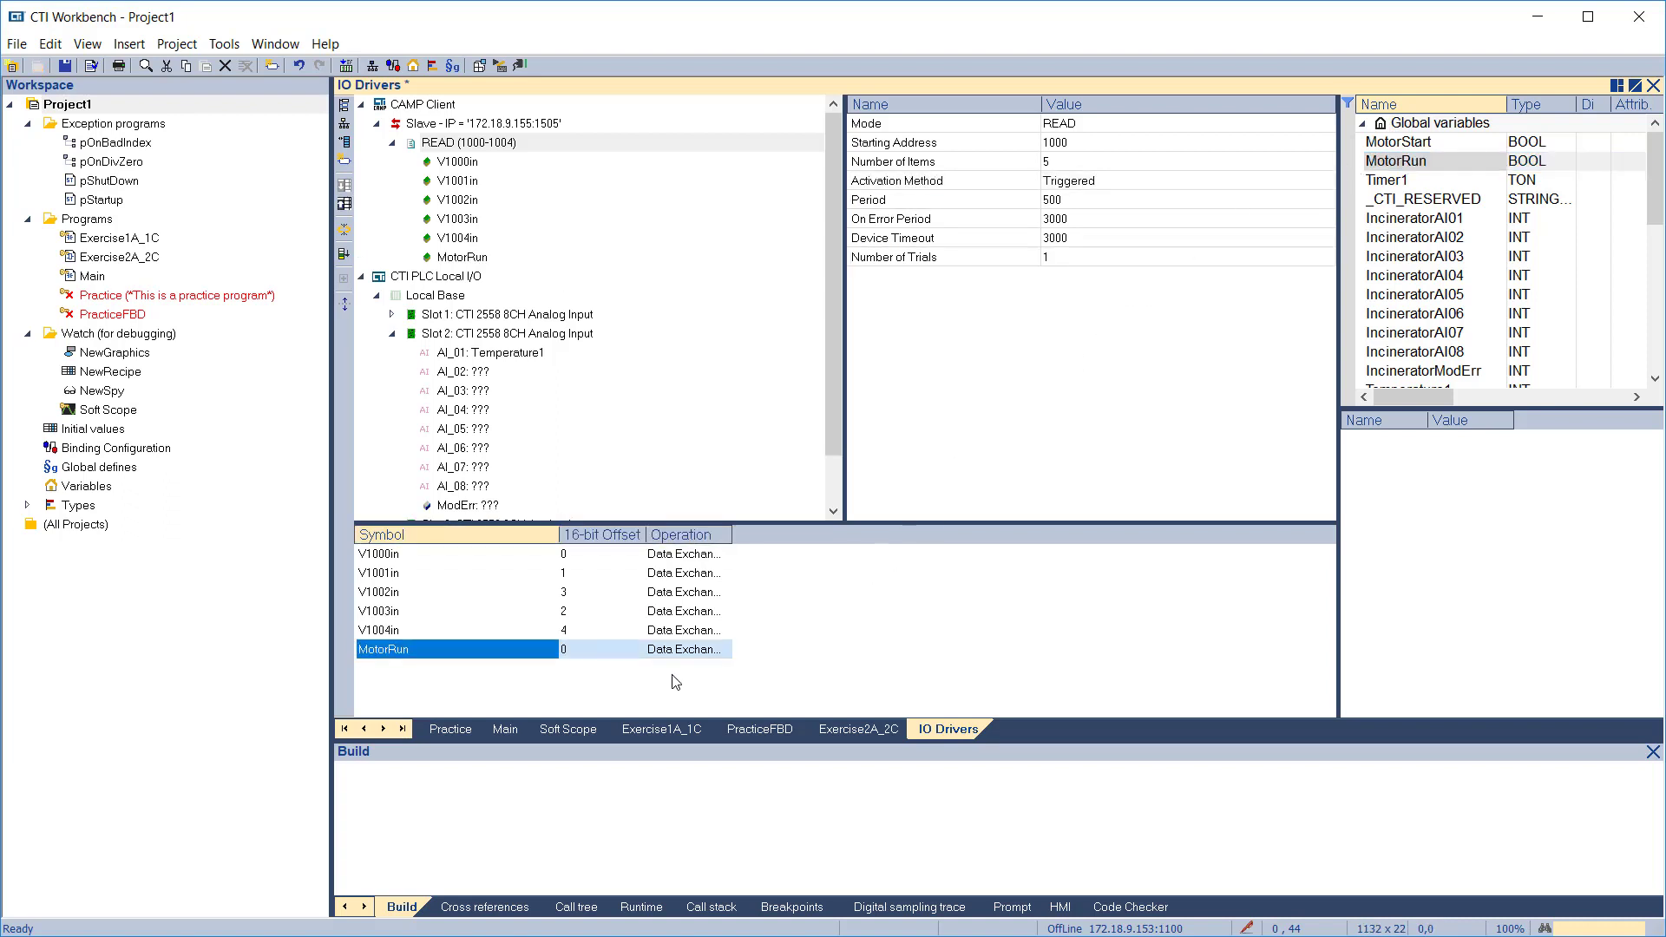
{"action": "left_click", "coordinate": [680, 650]}
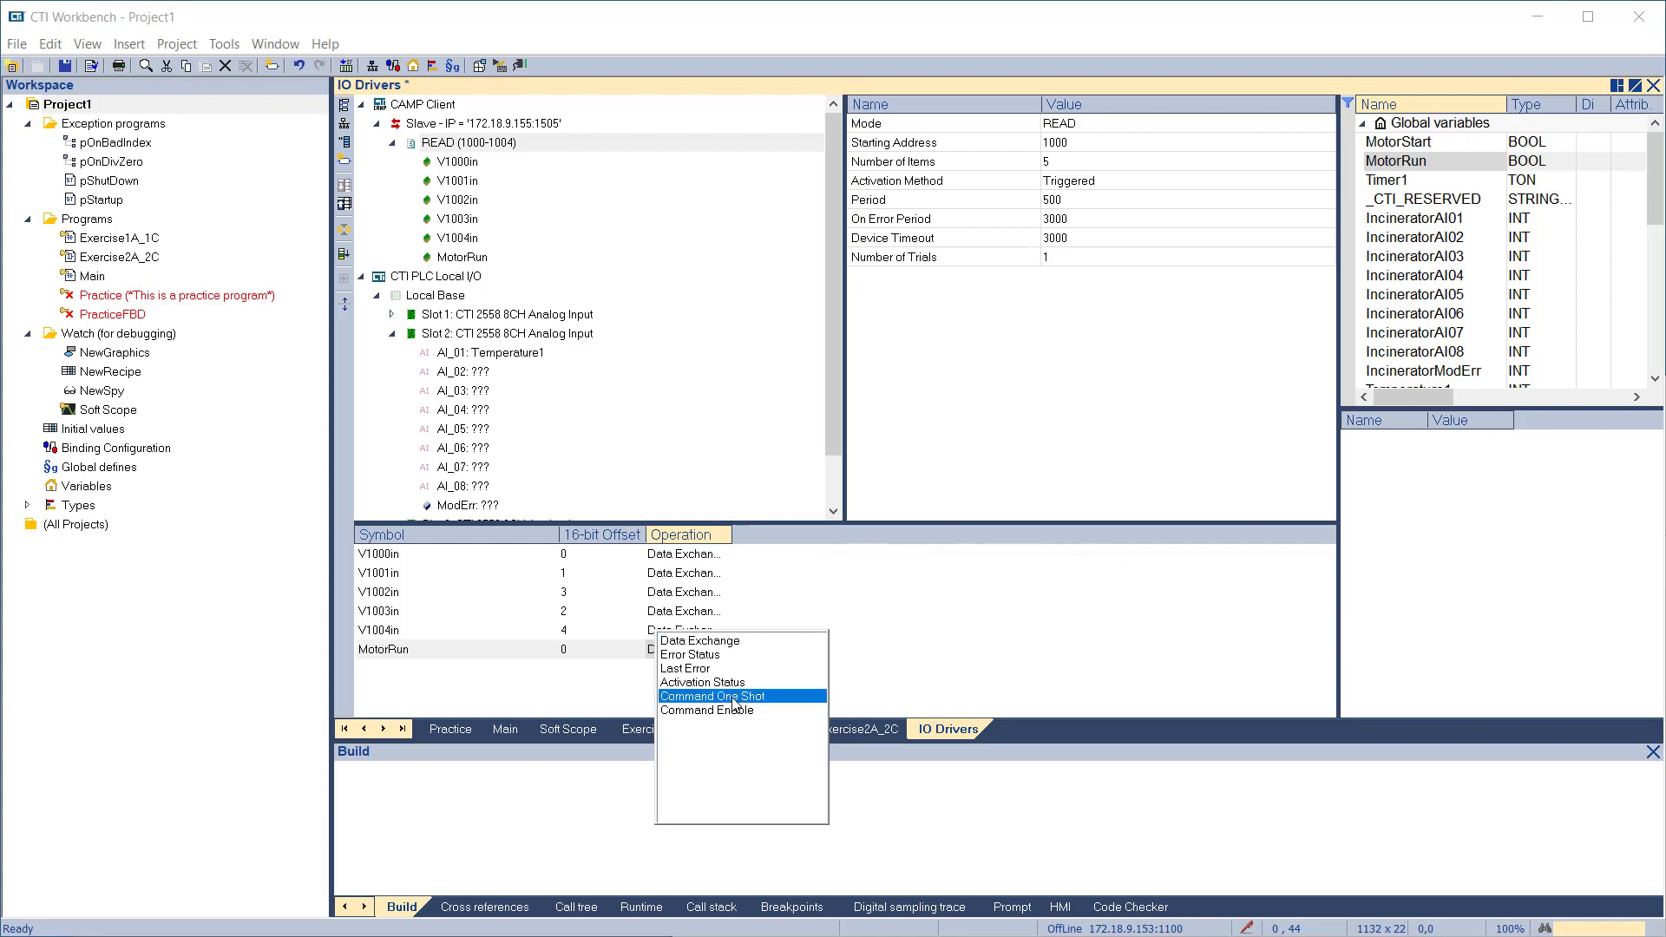
{"action": "left_click", "coordinate": [733, 697]}
{"action": "left_click", "coordinate": [755, 704]}
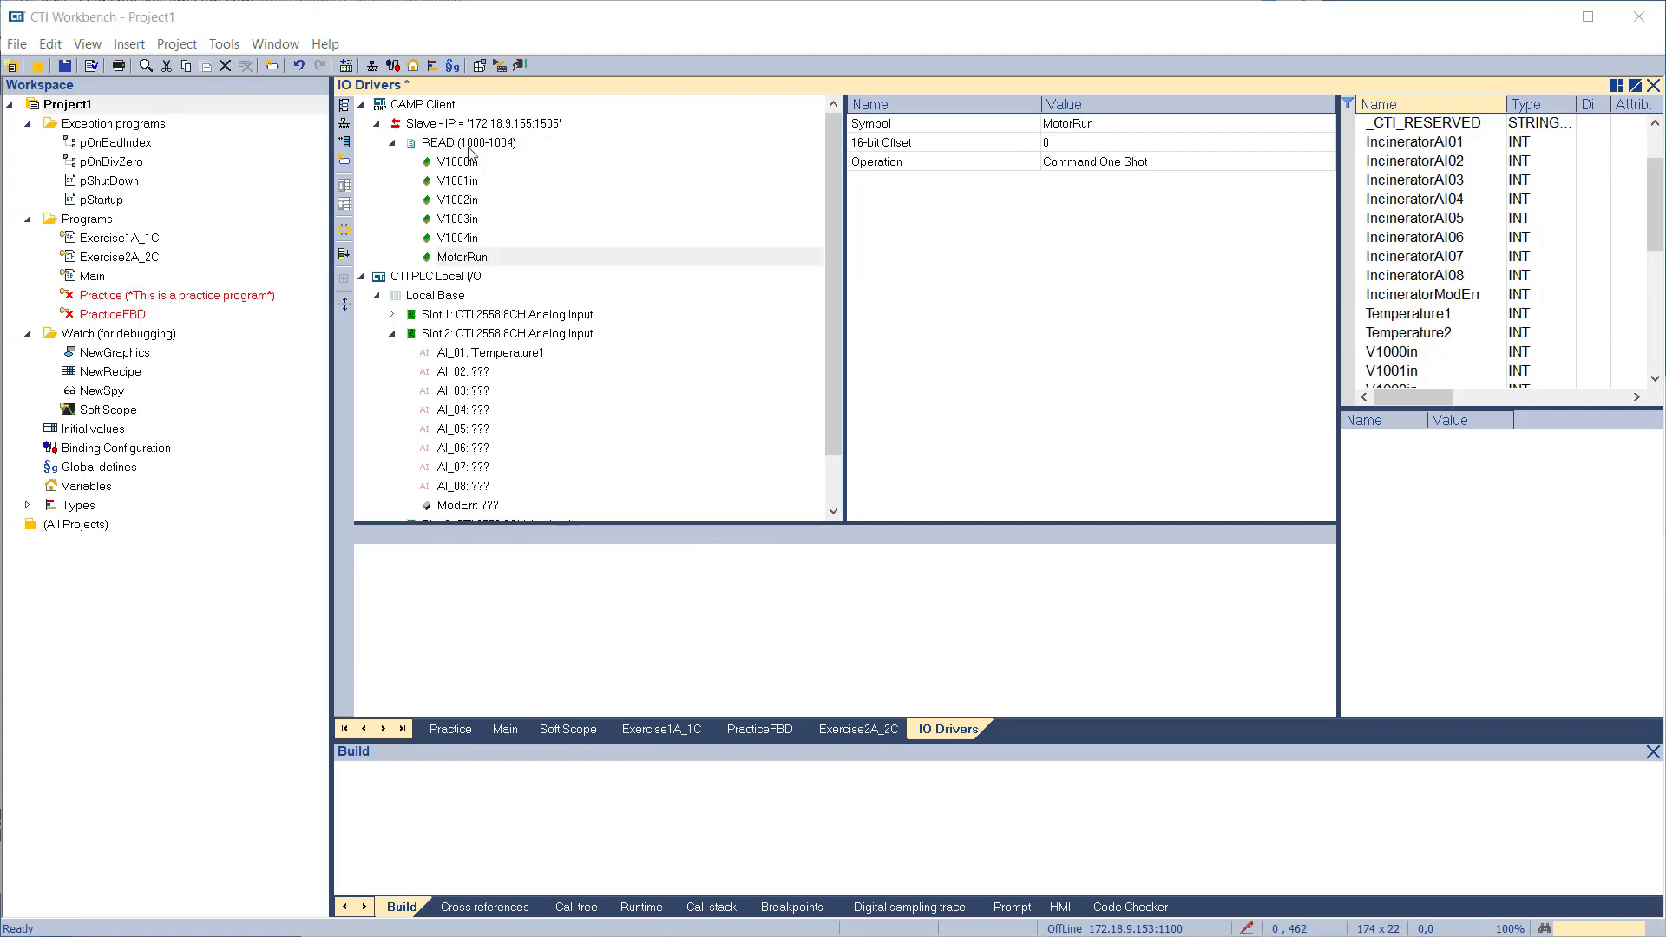
Insert a variable with symbol Error2572 and operation Error Status into the READ (1000-1004) block
{"action": "left_click", "coordinate": [469, 146]}
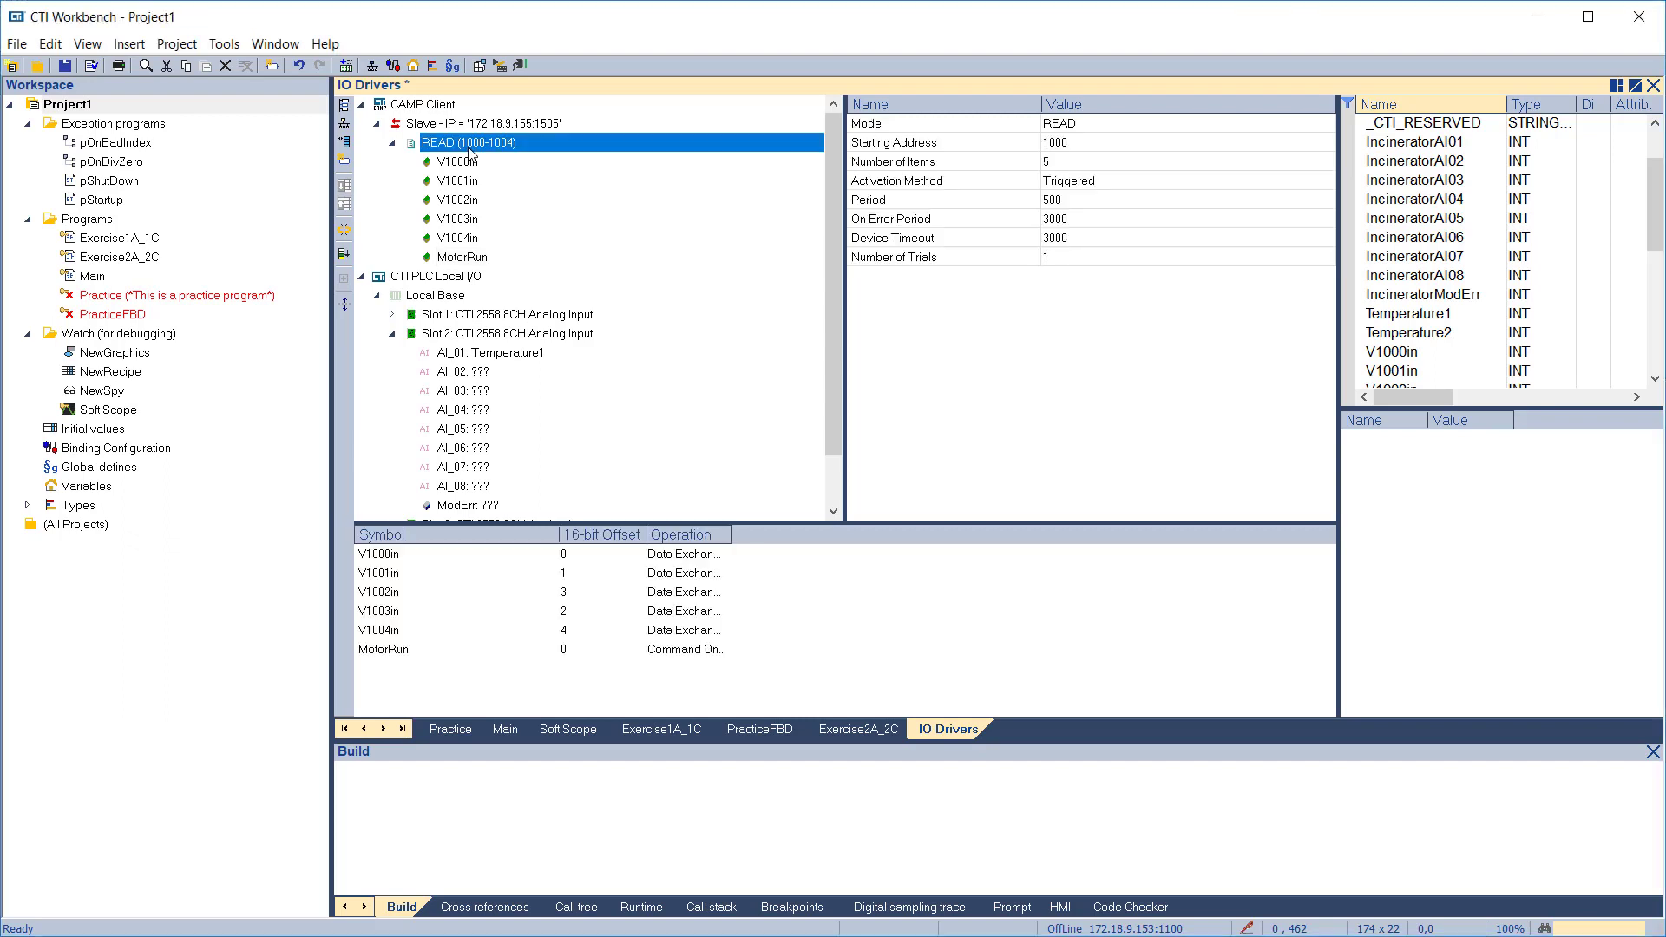
{"action": "left_click", "coordinate": [347, 162]}
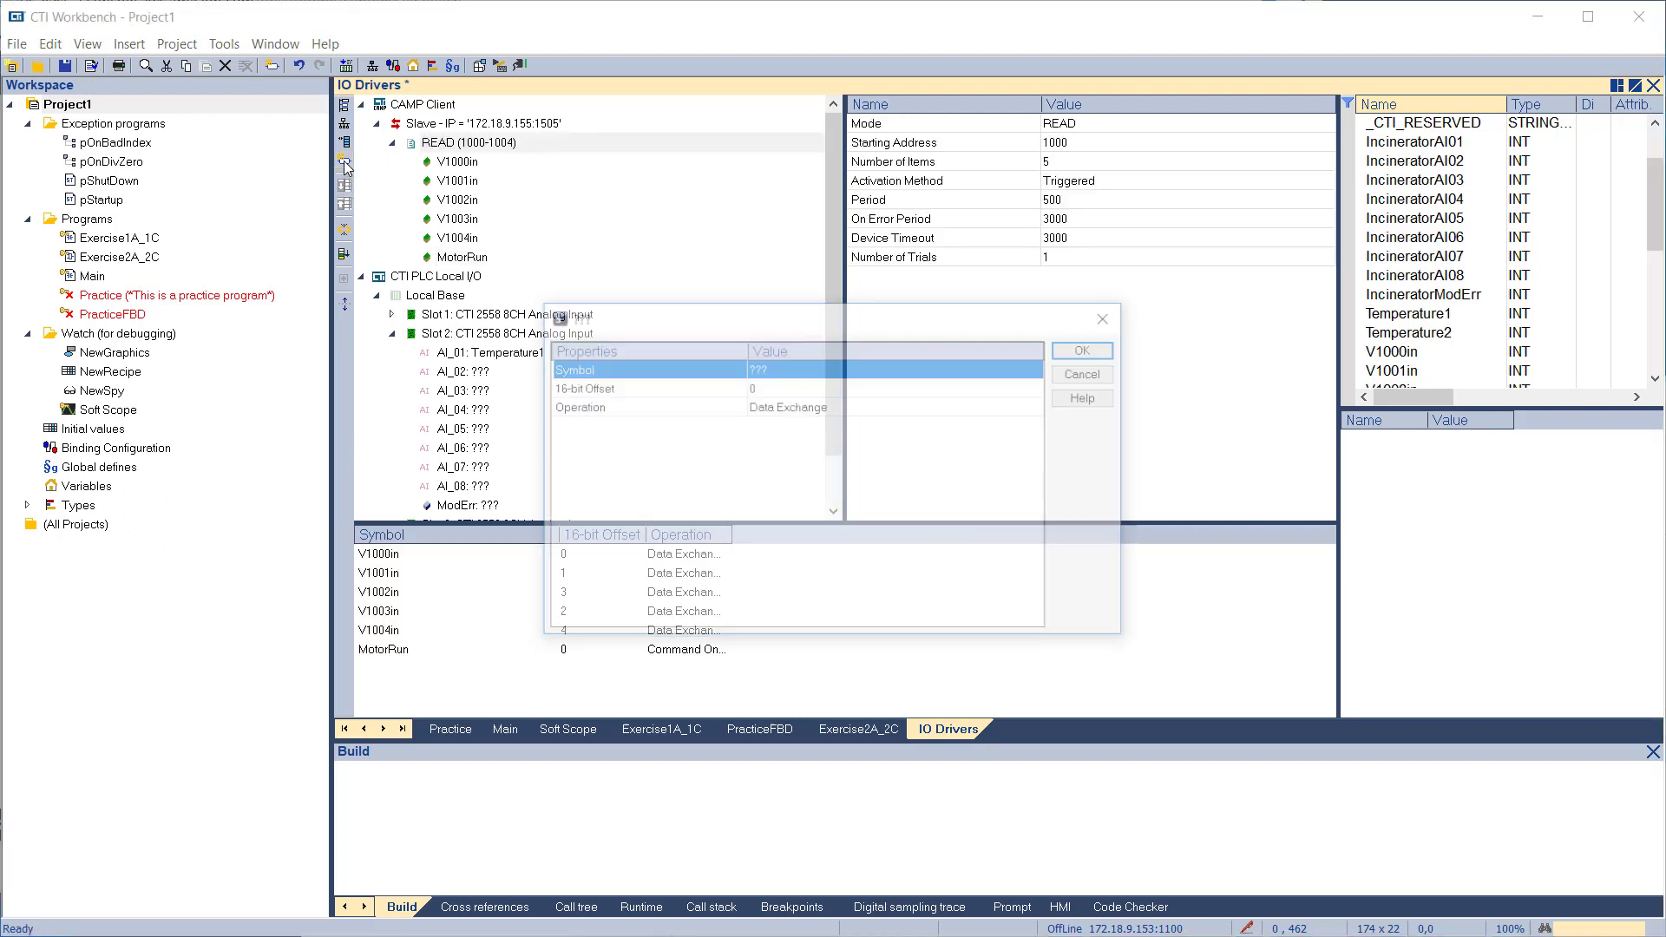
{"action": "left_click", "coordinate": [771, 369]}
{"action": "type", "text": "Error"}
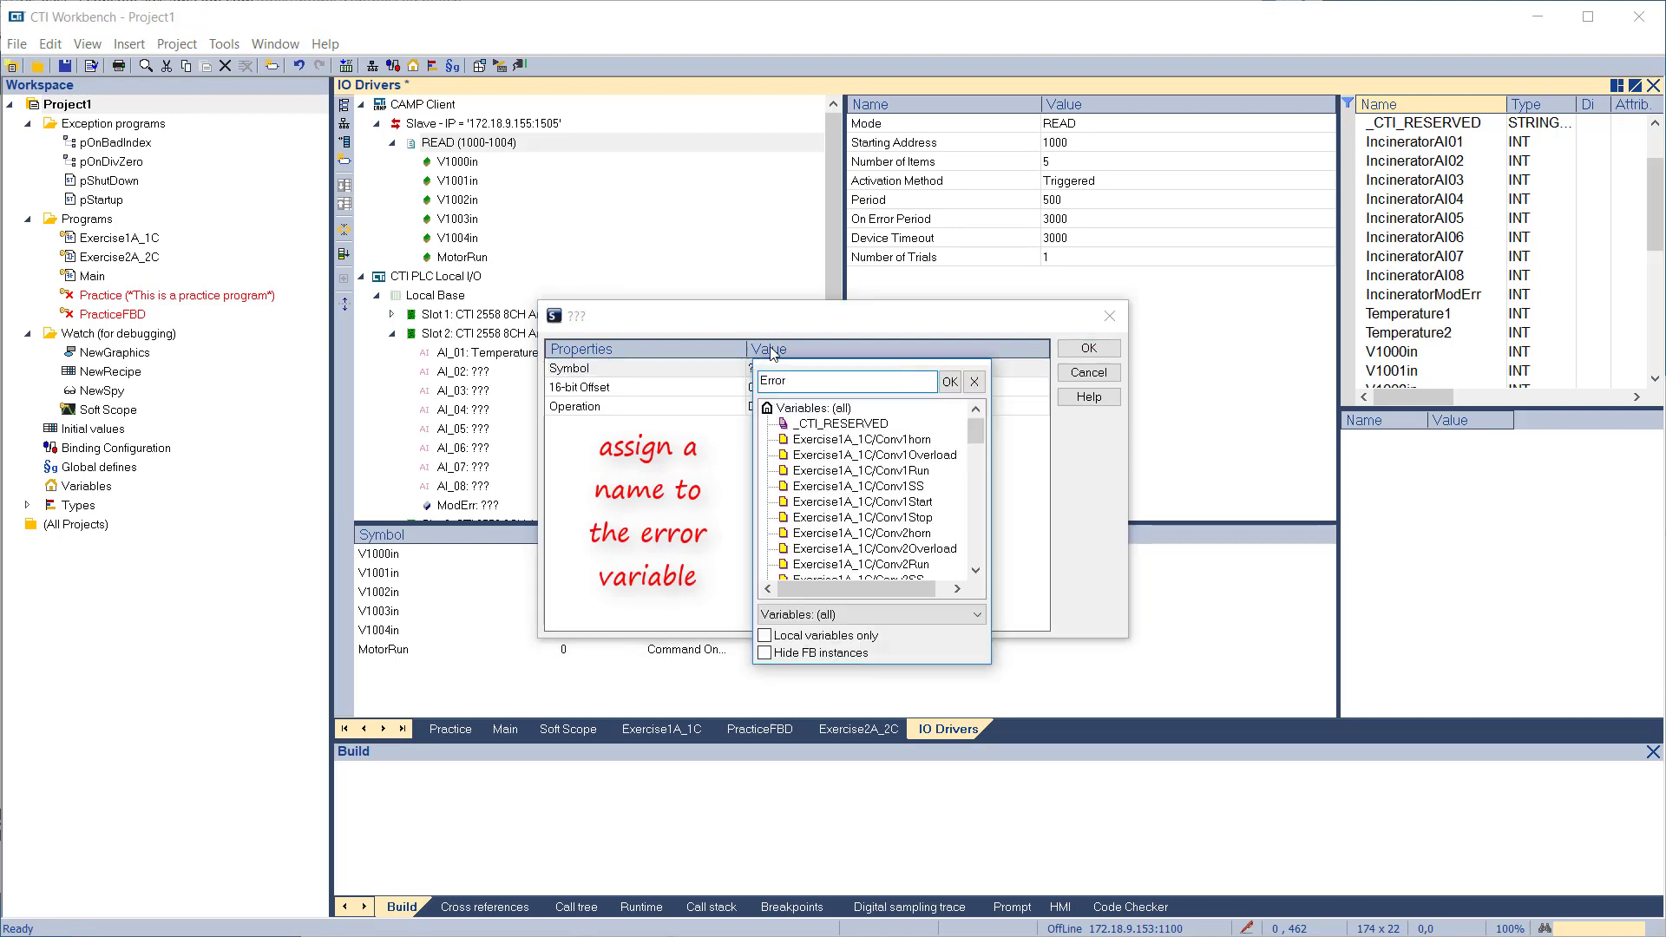
{"action": "type", "text": "2572"}
{"action": "key", "text": "Return"}
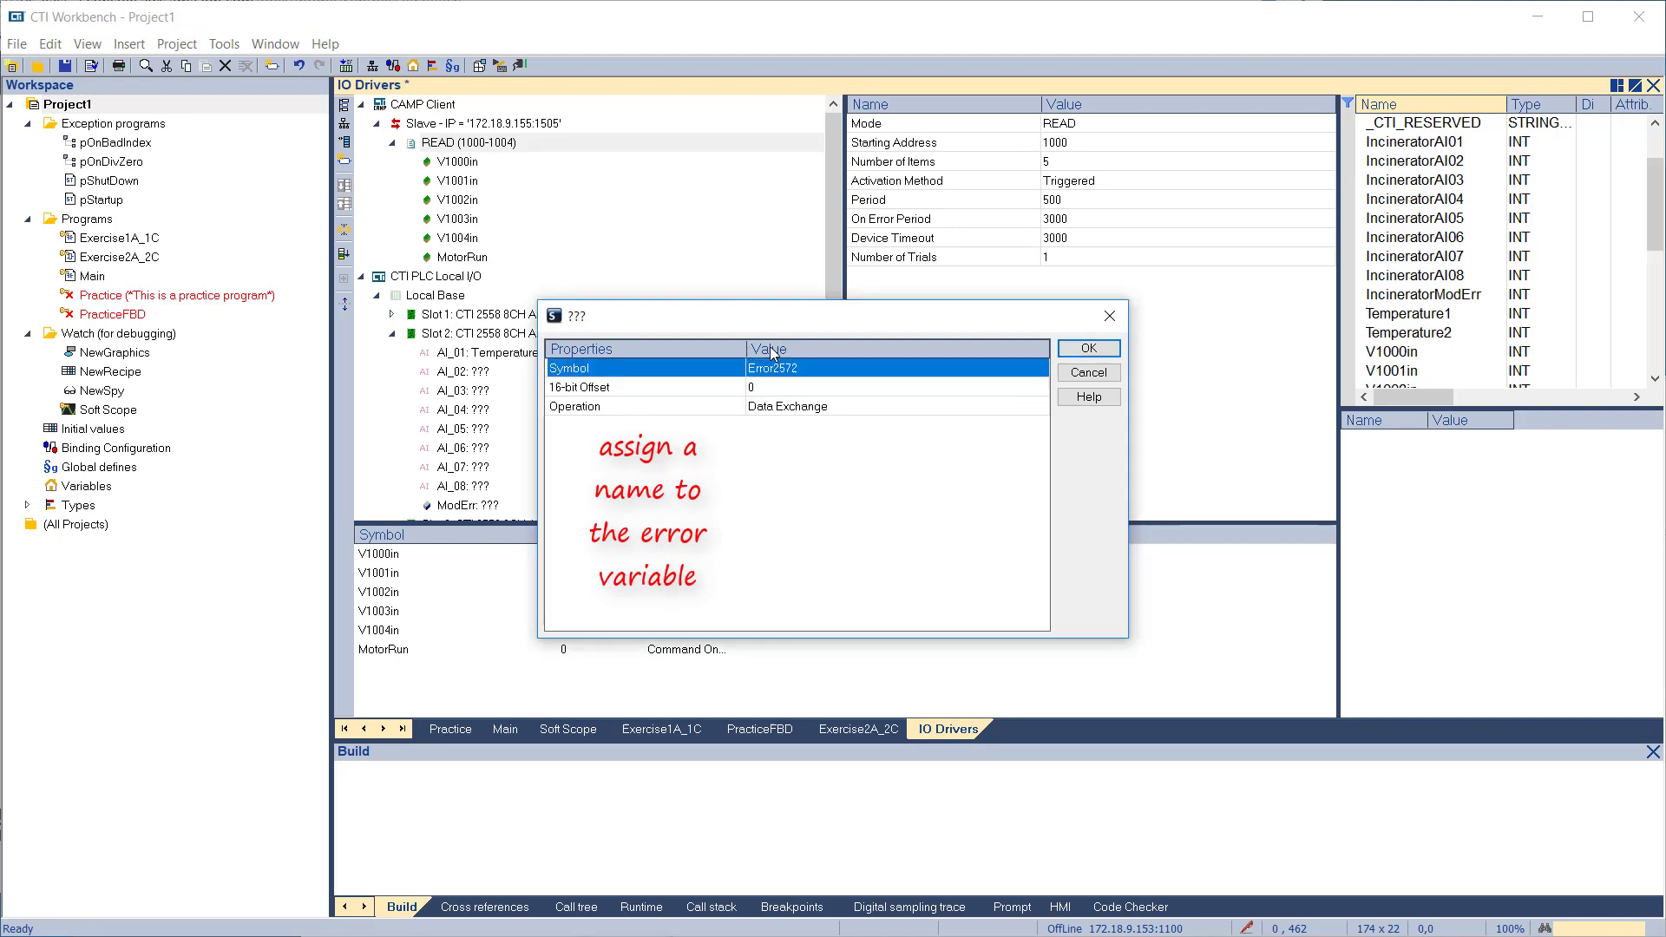
{"action": "left_click", "coordinate": [788, 407]}
{"action": "left_click", "coordinate": [788, 408]}
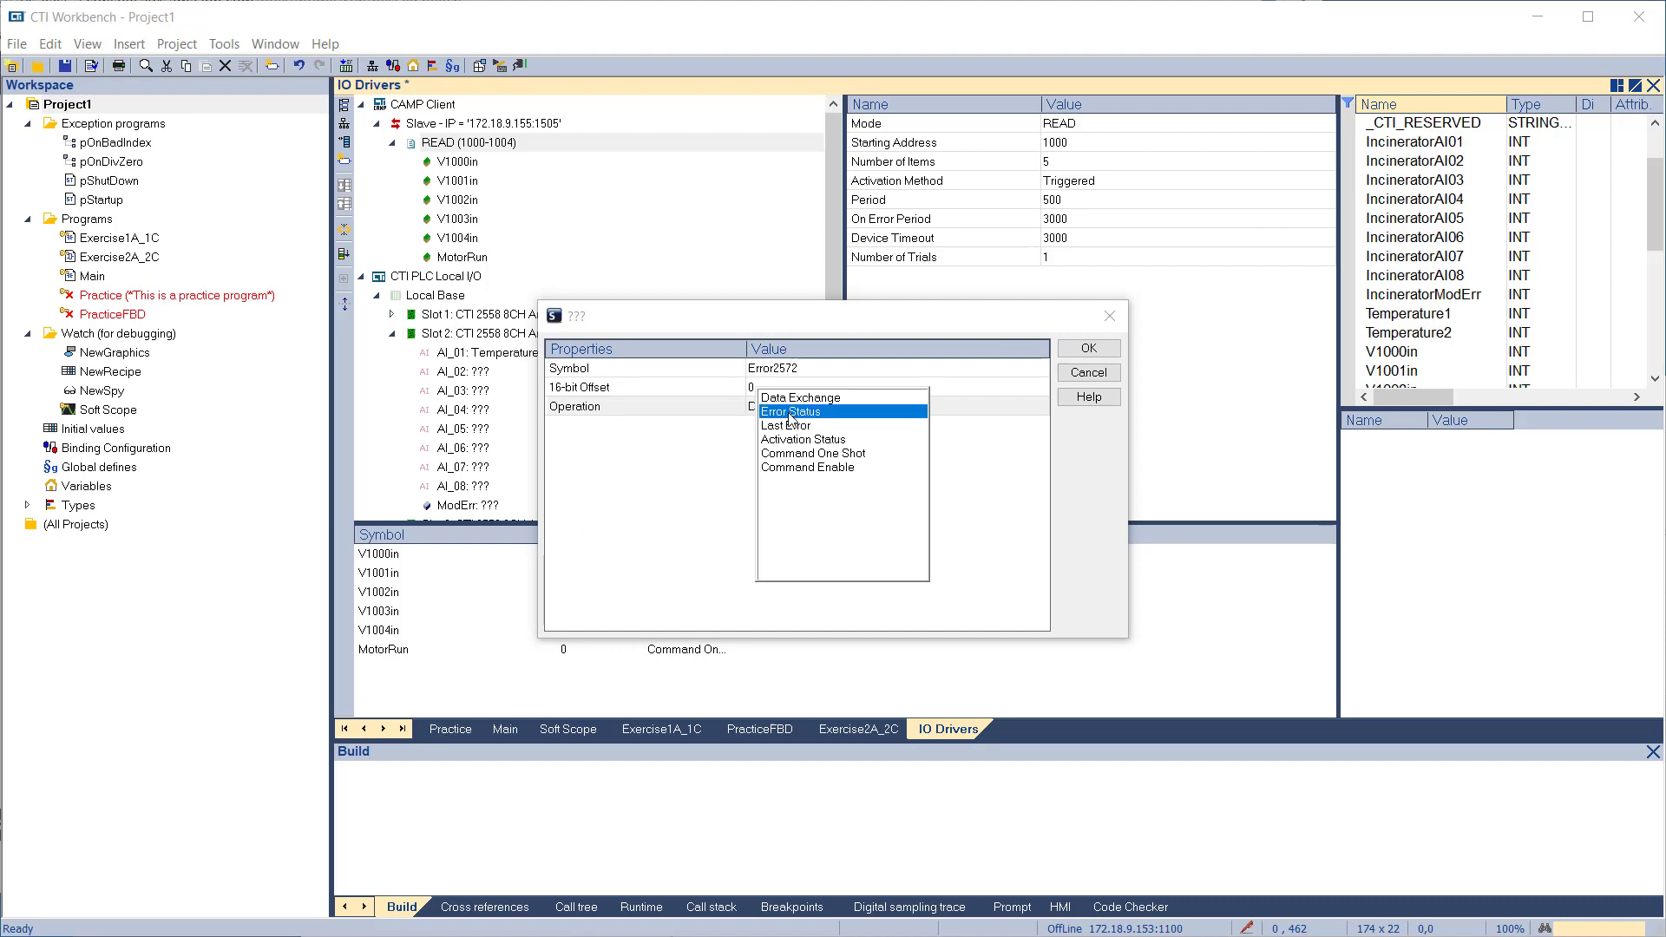
{"action": "left_click", "coordinate": [788, 411]}
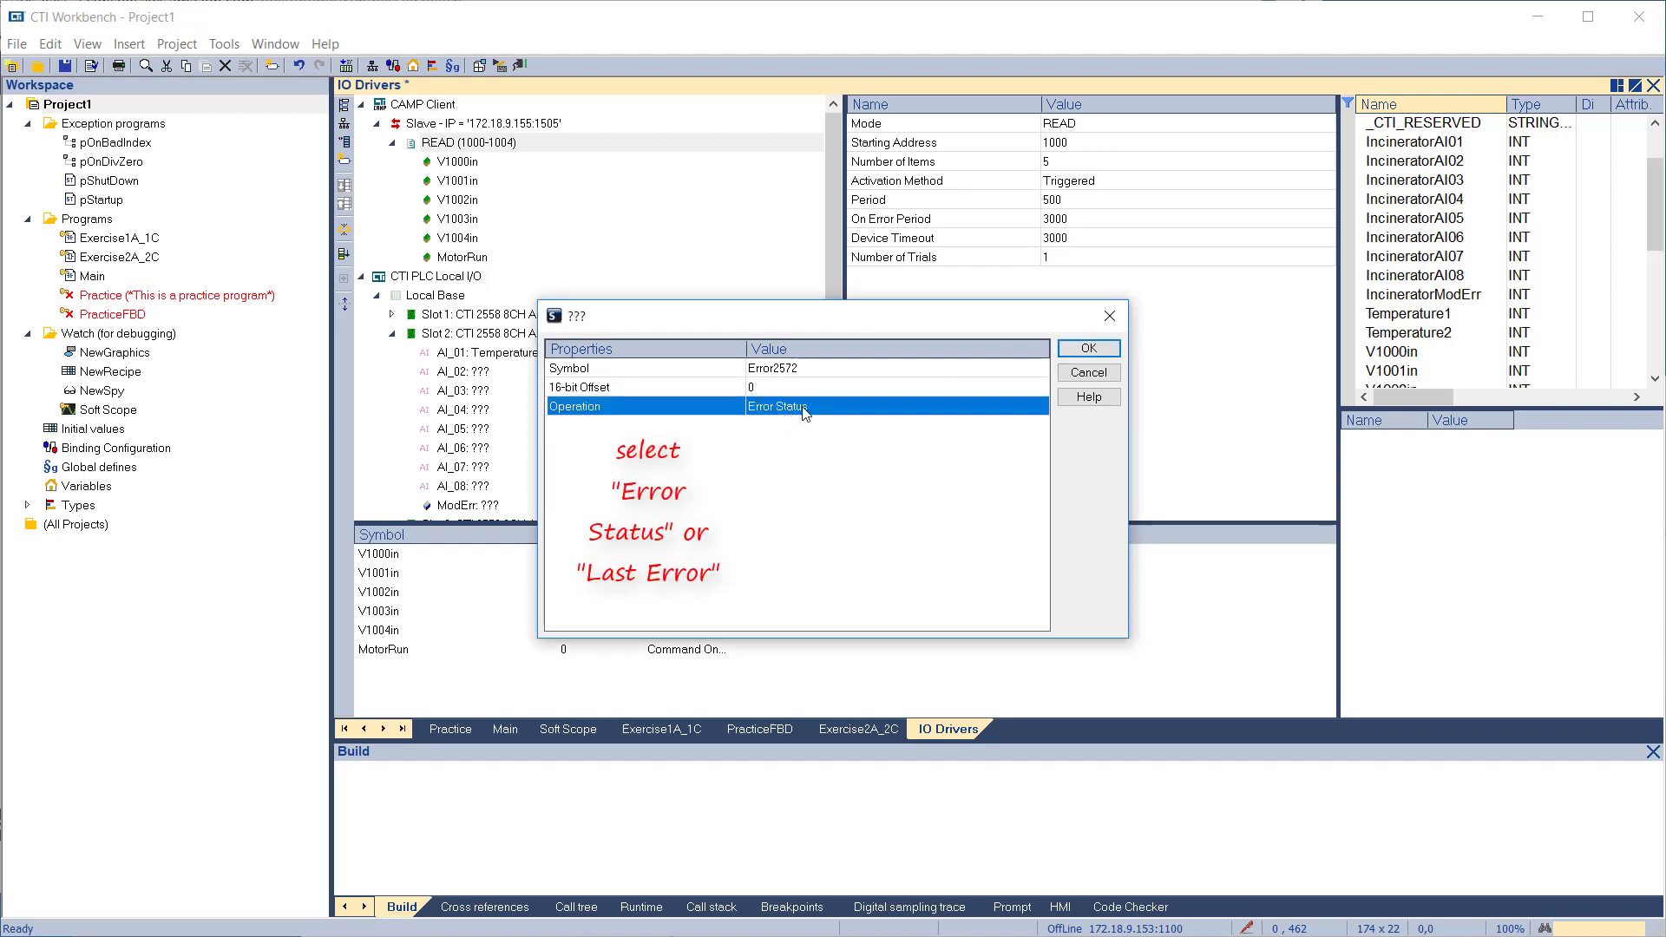
{"action": "left_click", "coordinate": [1087, 348]}
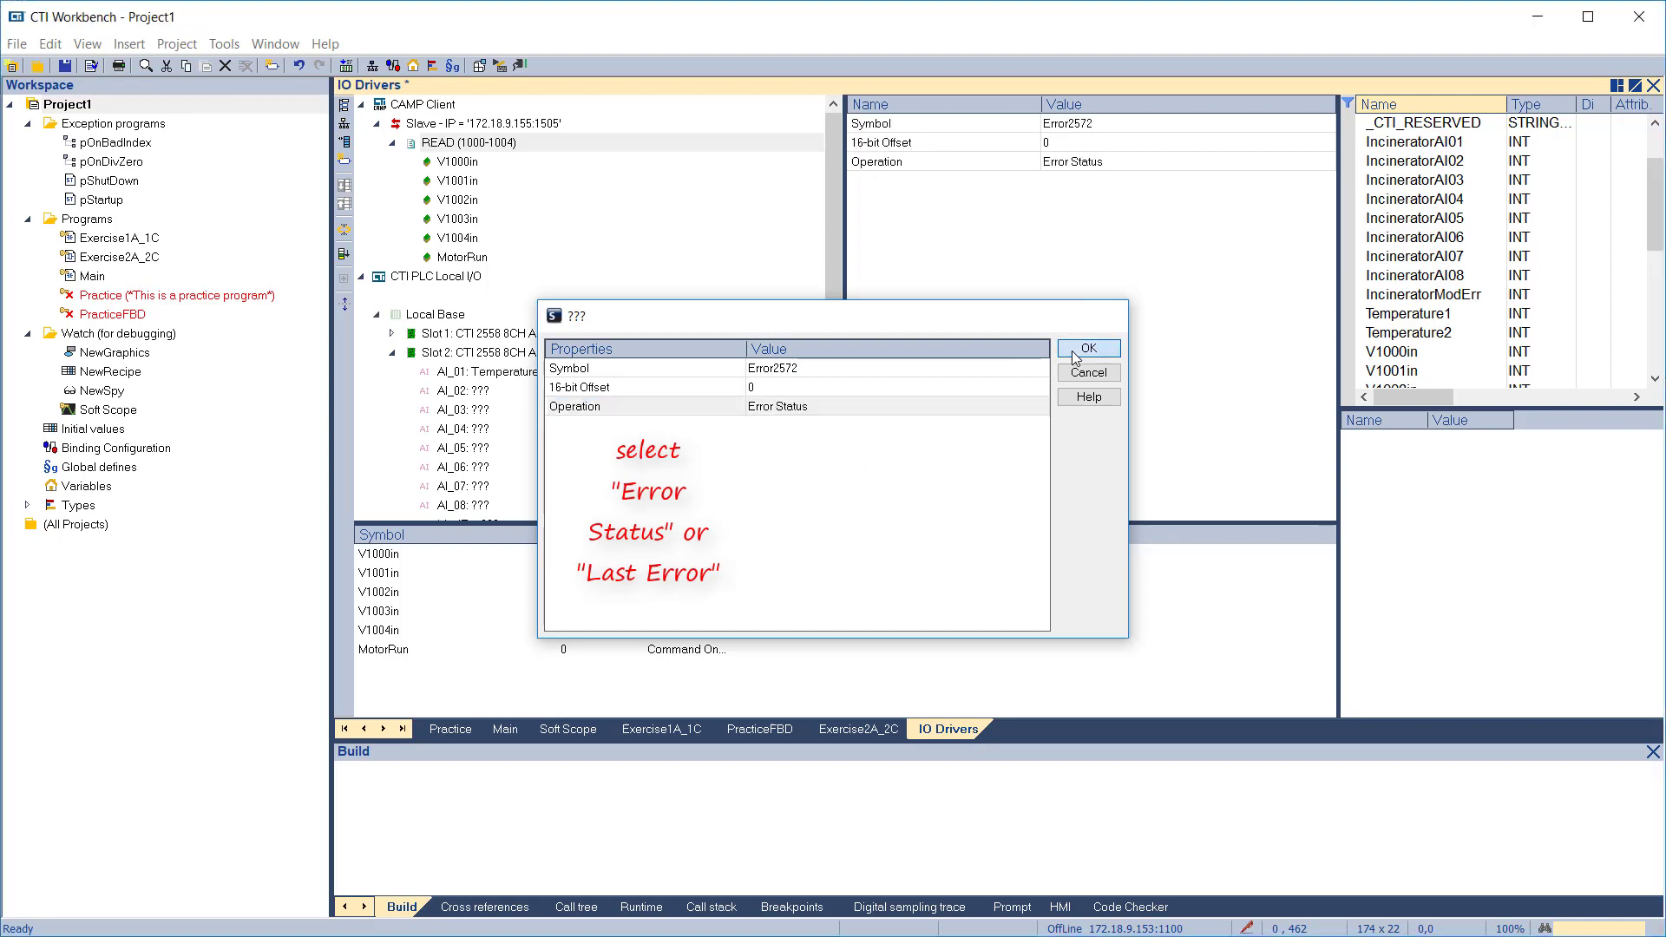
Declare Error2572 as a new global variable of type INT
{"action": "left_click", "coordinate": [1035, 626]}
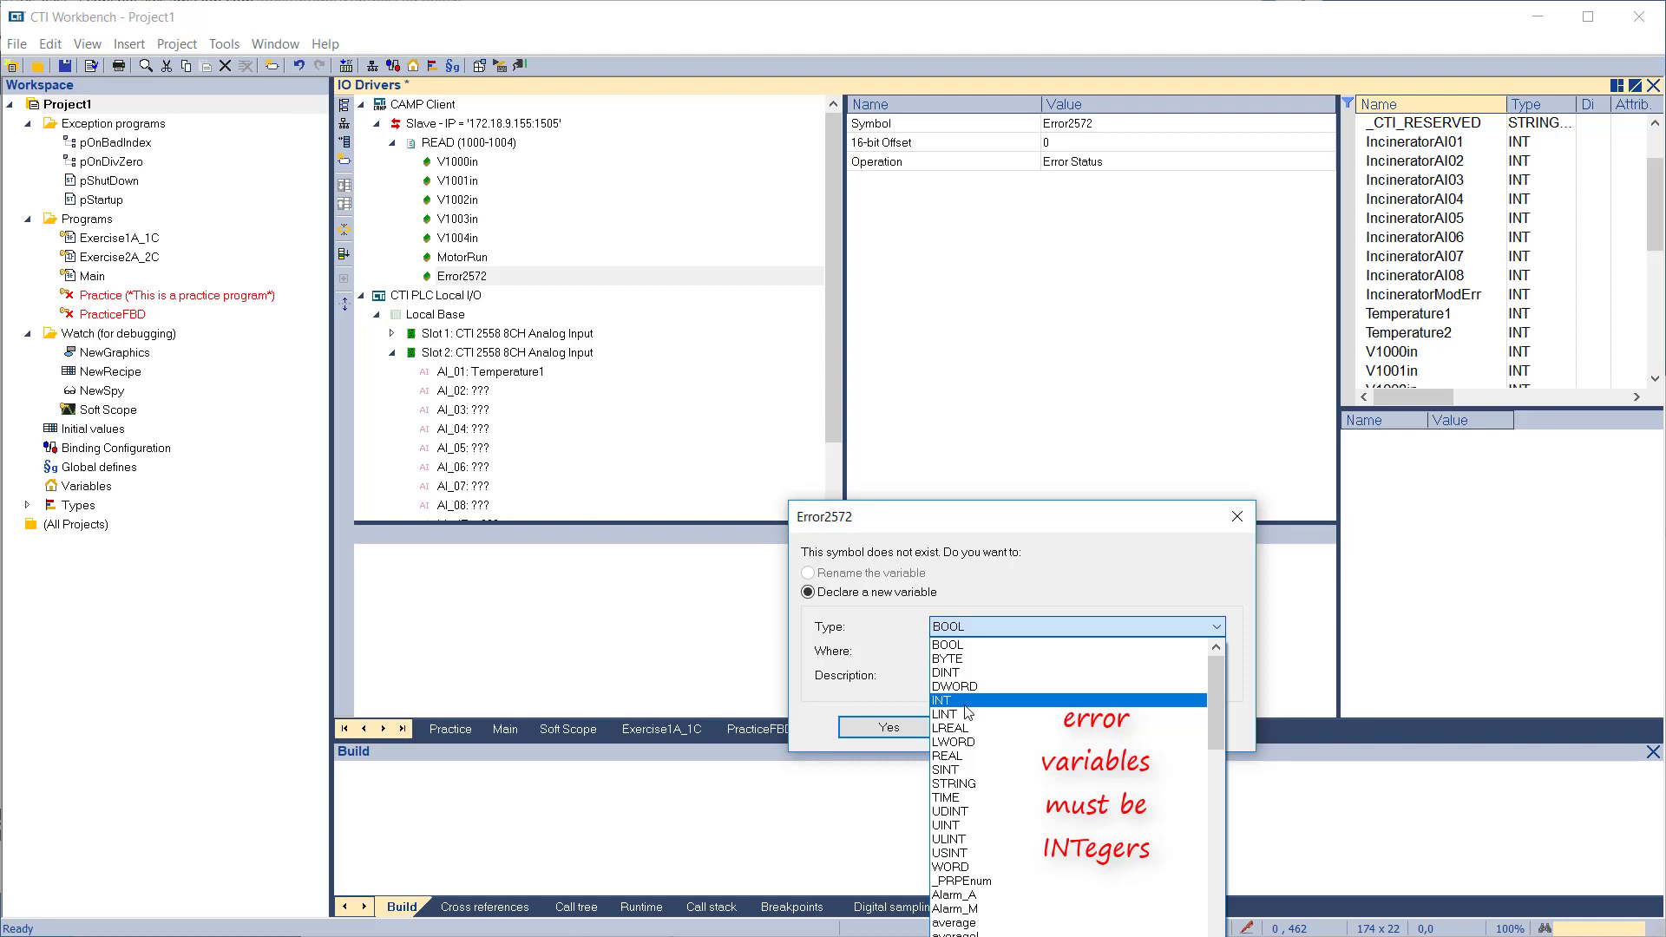
{"action": "left_click", "coordinate": [968, 703]}
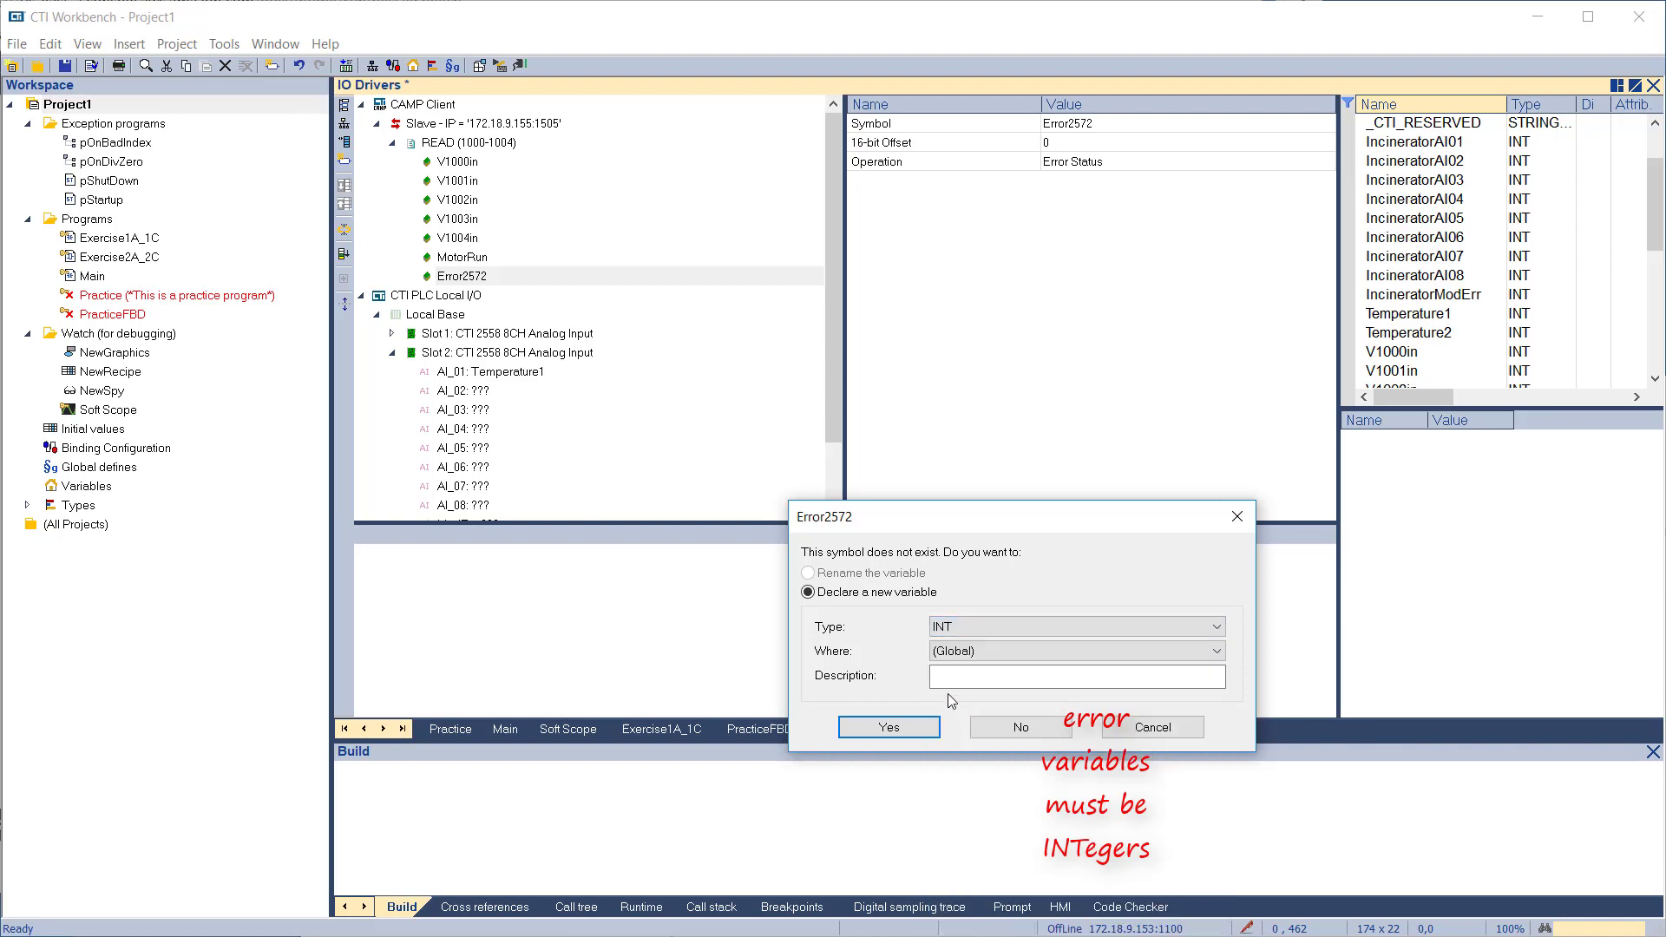
{"action": "left_click", "coordinate": [885, 729]}
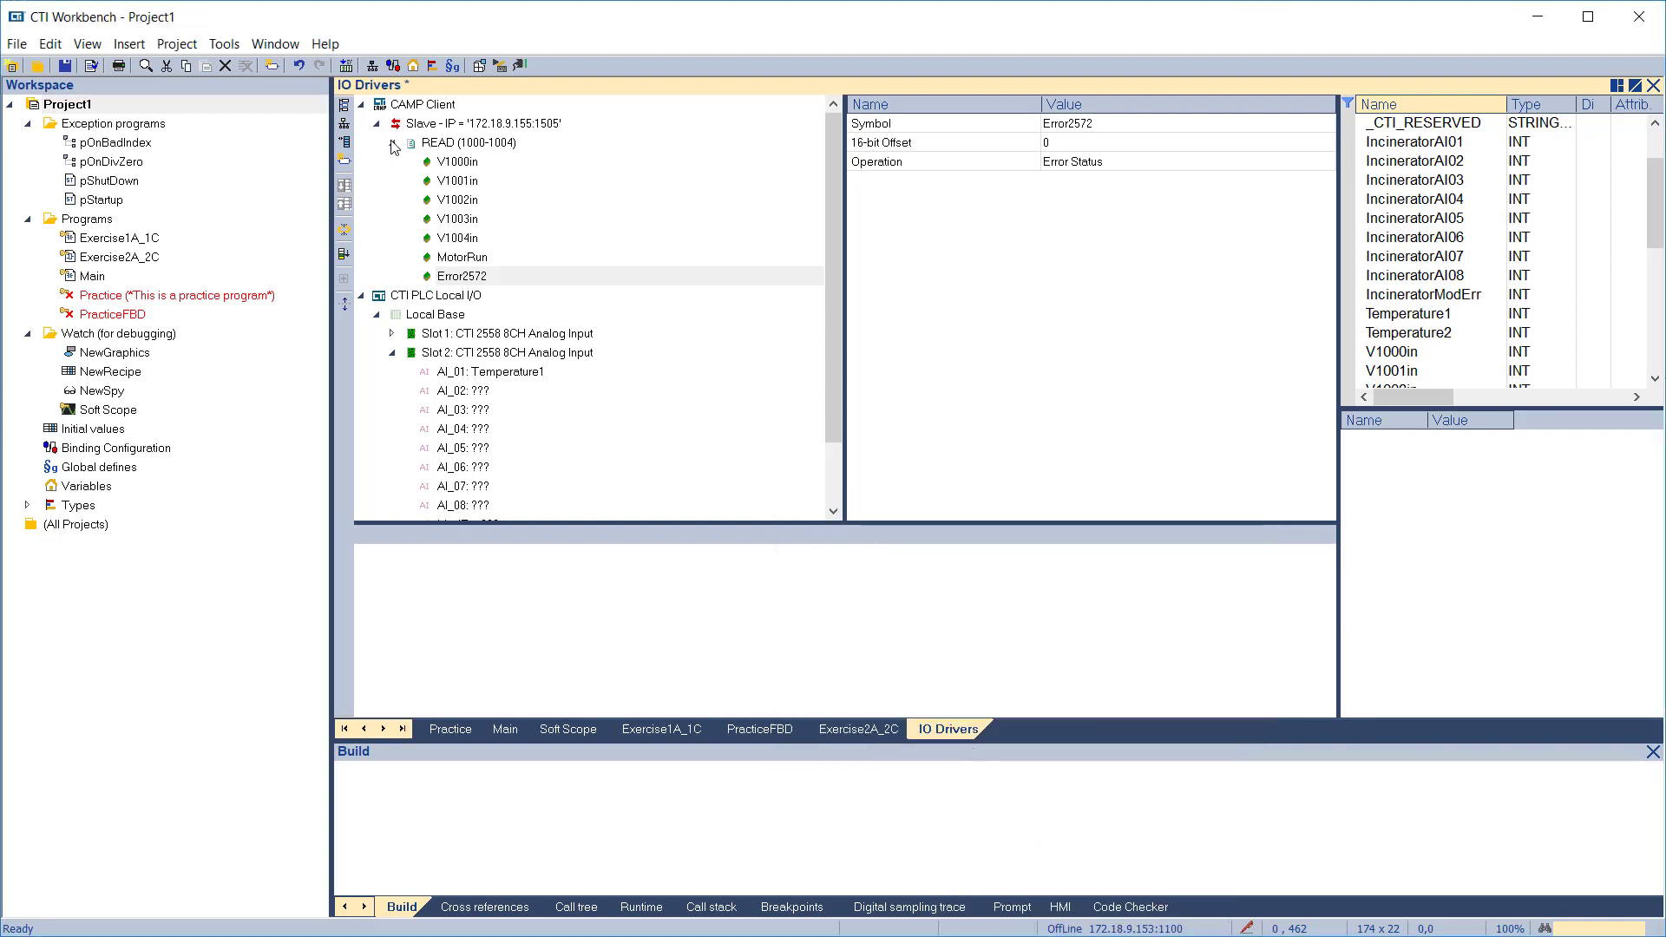
Insert a variable with symbol LastError2572 and operation Last Error into the READ (1000-1004) block
{"action": "left_click", "coordinate": [431, 140]}
{"action": "left_click", "coordinate": [346, 162]}
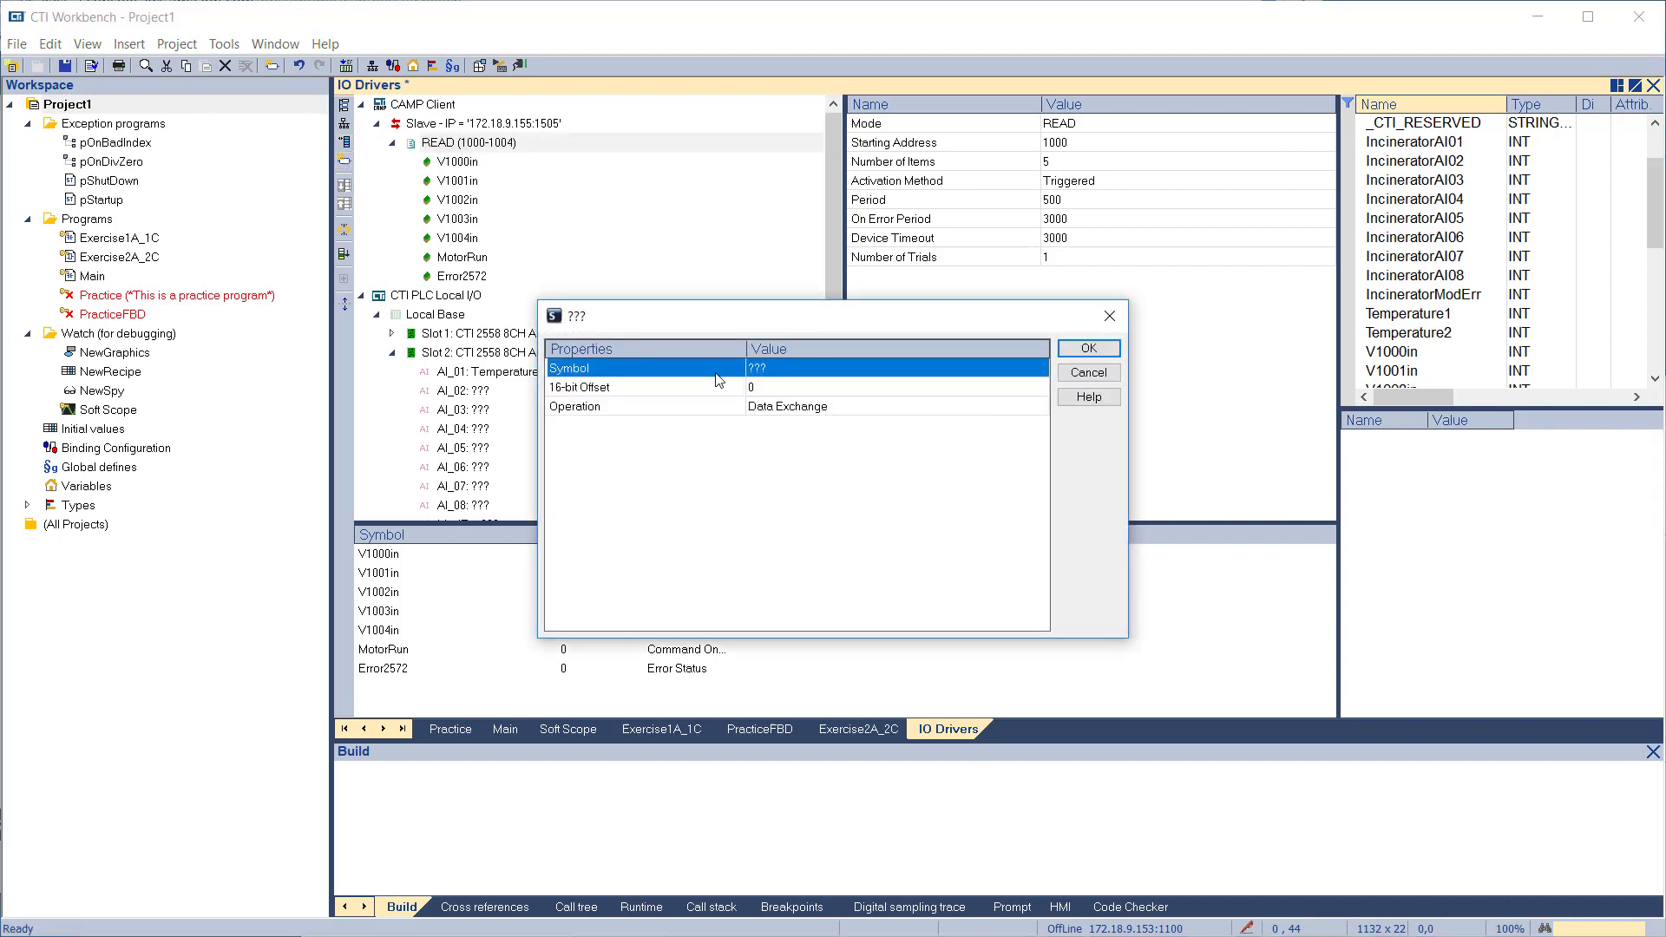
{"action": "left_click", "coordinate": [755, 369]}
{"action": "type", "text": "LastErro"}
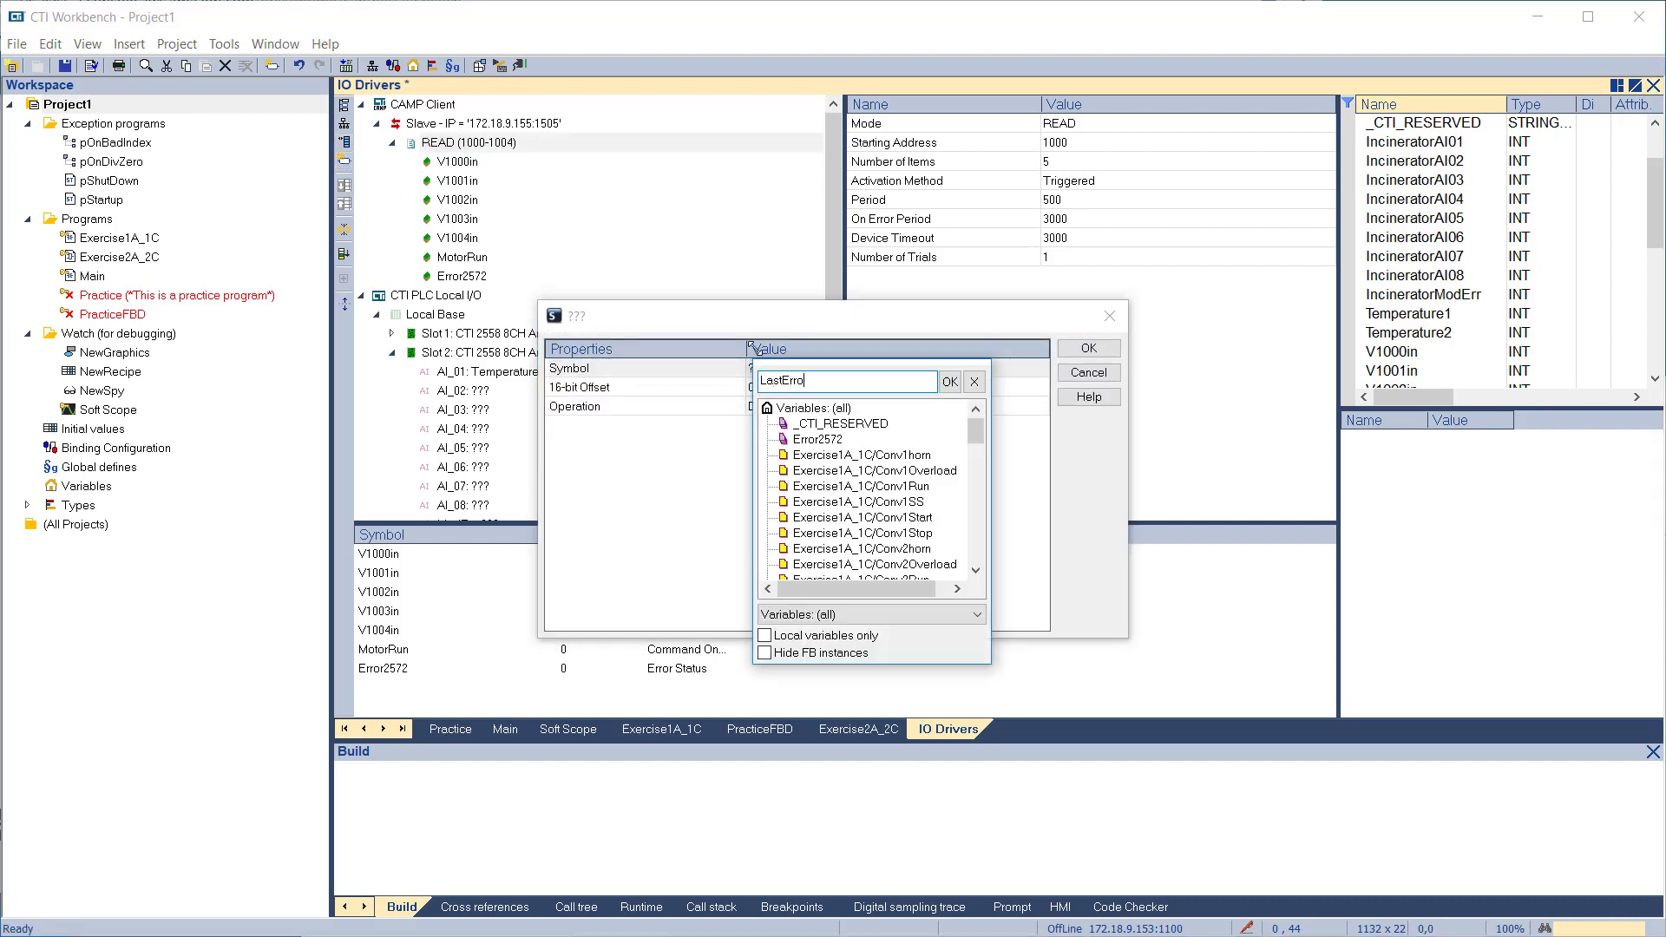
{"action": "type", "text": "r2572"}
{"action": "key", "text": "Return"}
{"action": "left_click", "coordinate": [792, 406]}
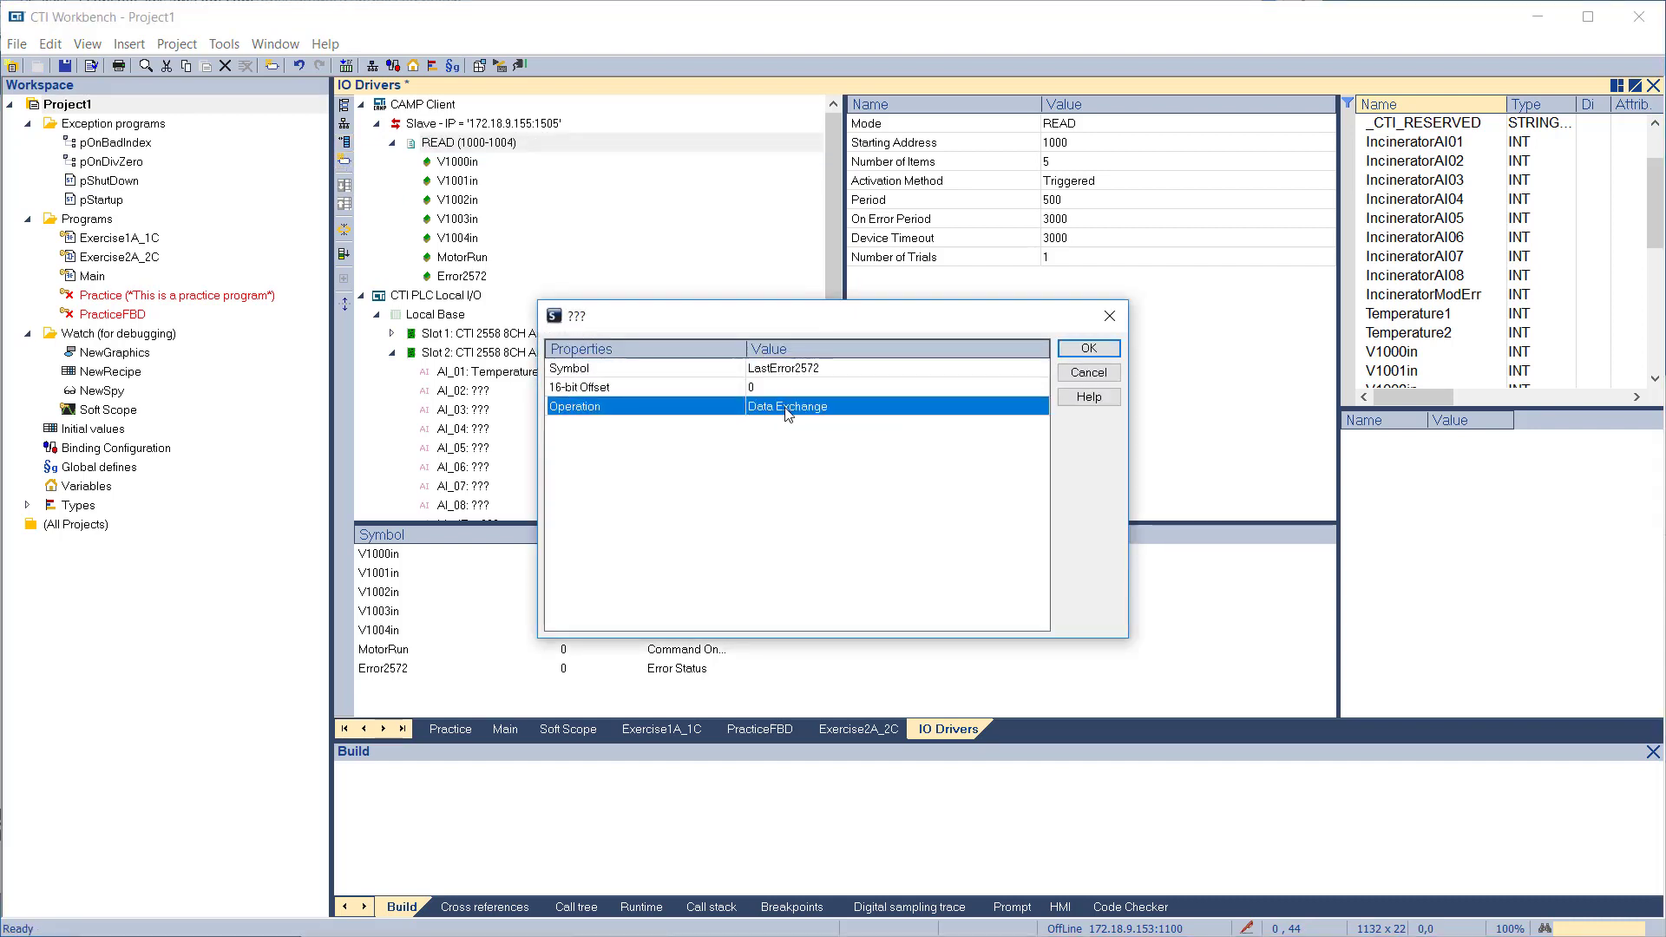
{"action": "left_click", "coordinate": [792, 406]}
{"action": "left_click", "coordinate": [792, 425]}
{"action": "left_click", "coordinate": [1088, 347]}
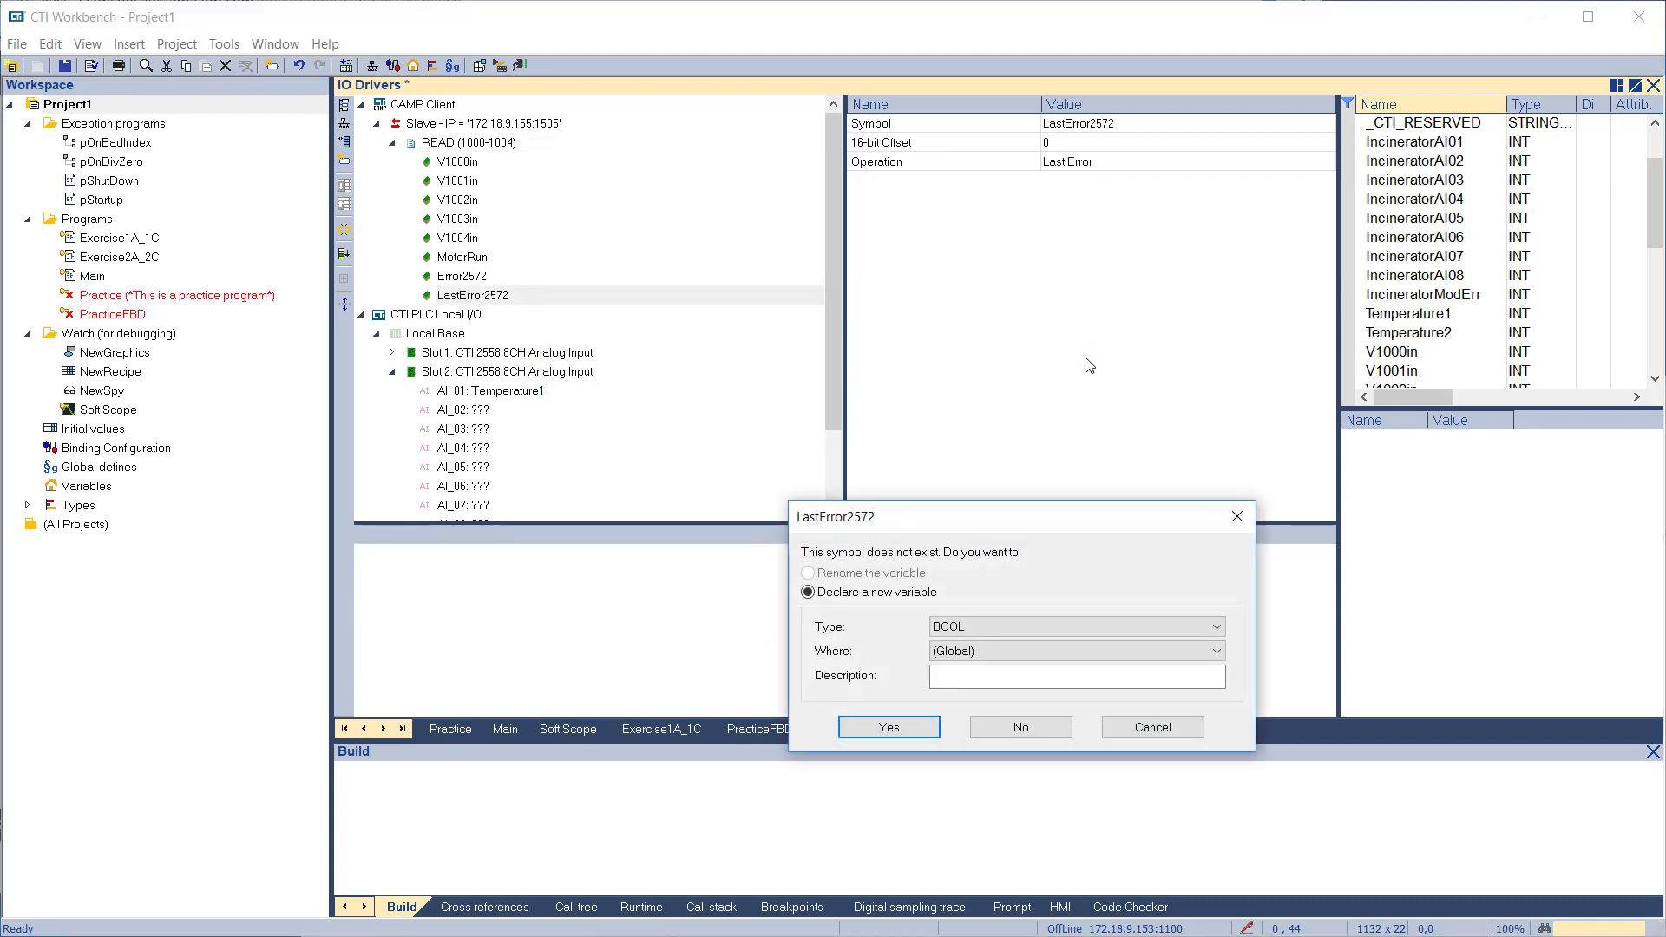
Declare LastError2572 as a new global variable of type INT
{"action": "left_click", "coordinate": [1052, 626]}
{"action": "left_click", "coordinate": [955, 685]}
{"action": "left_click", "coordinate": [905, 727]}
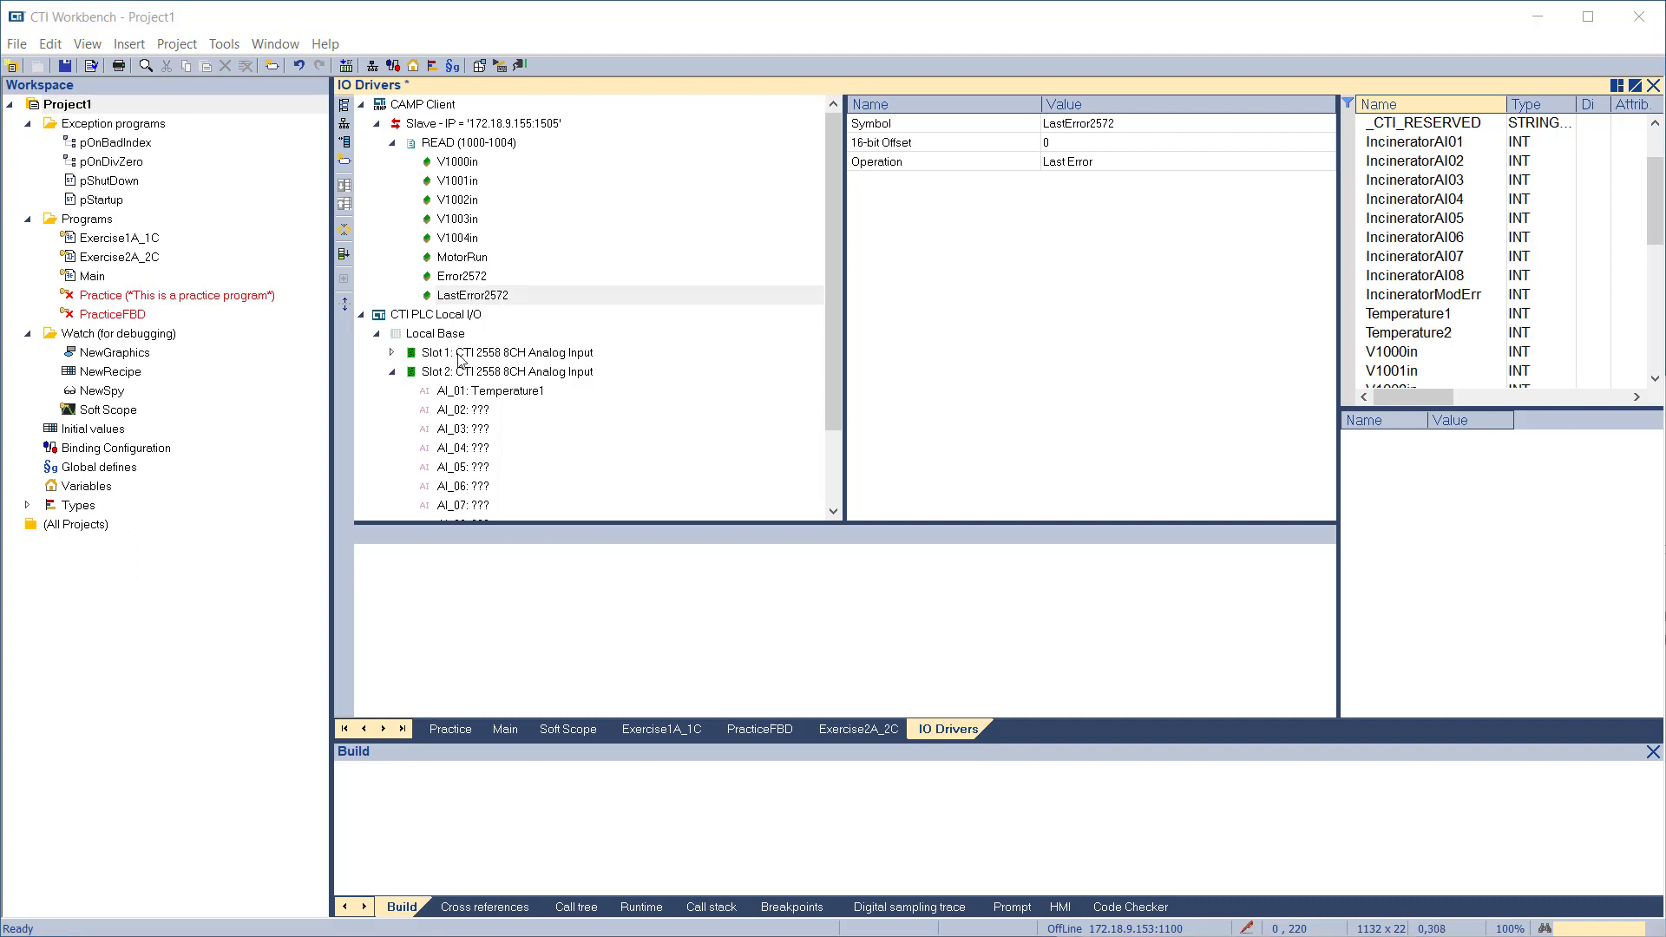
Insert a second data block under the CAMP slave with mode WRITE, starting address 2000 and 5 items
{"action": "left_click", "coordinate": [483, 145]}
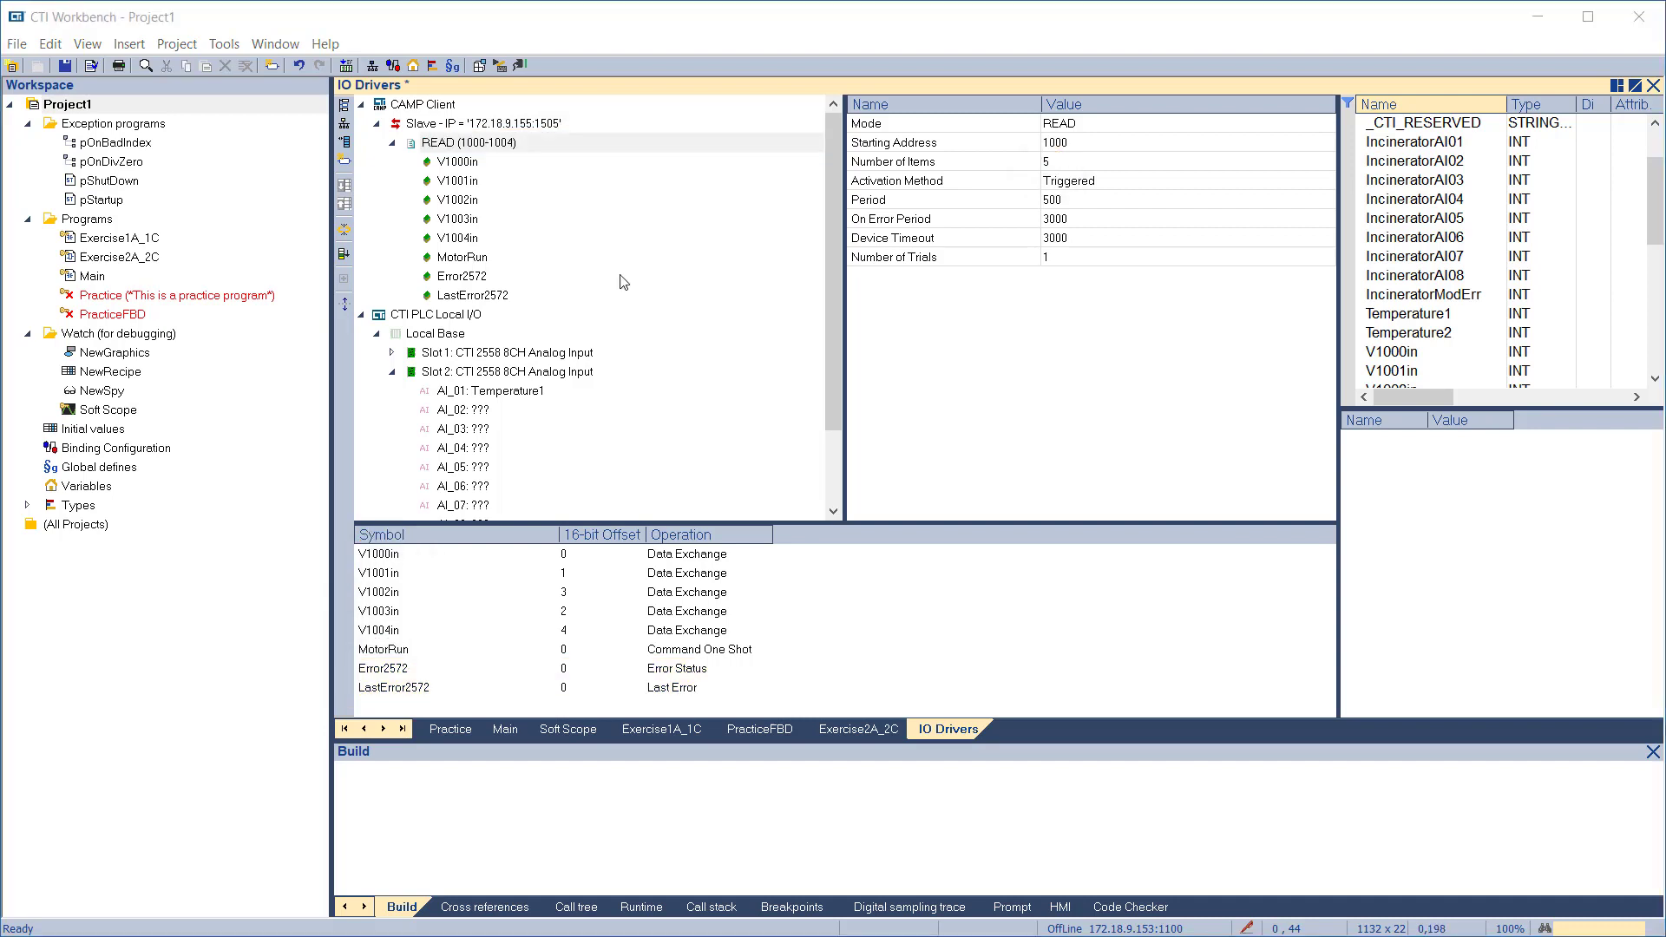
{"action": "left_click", "coordinate": [345, 143]}
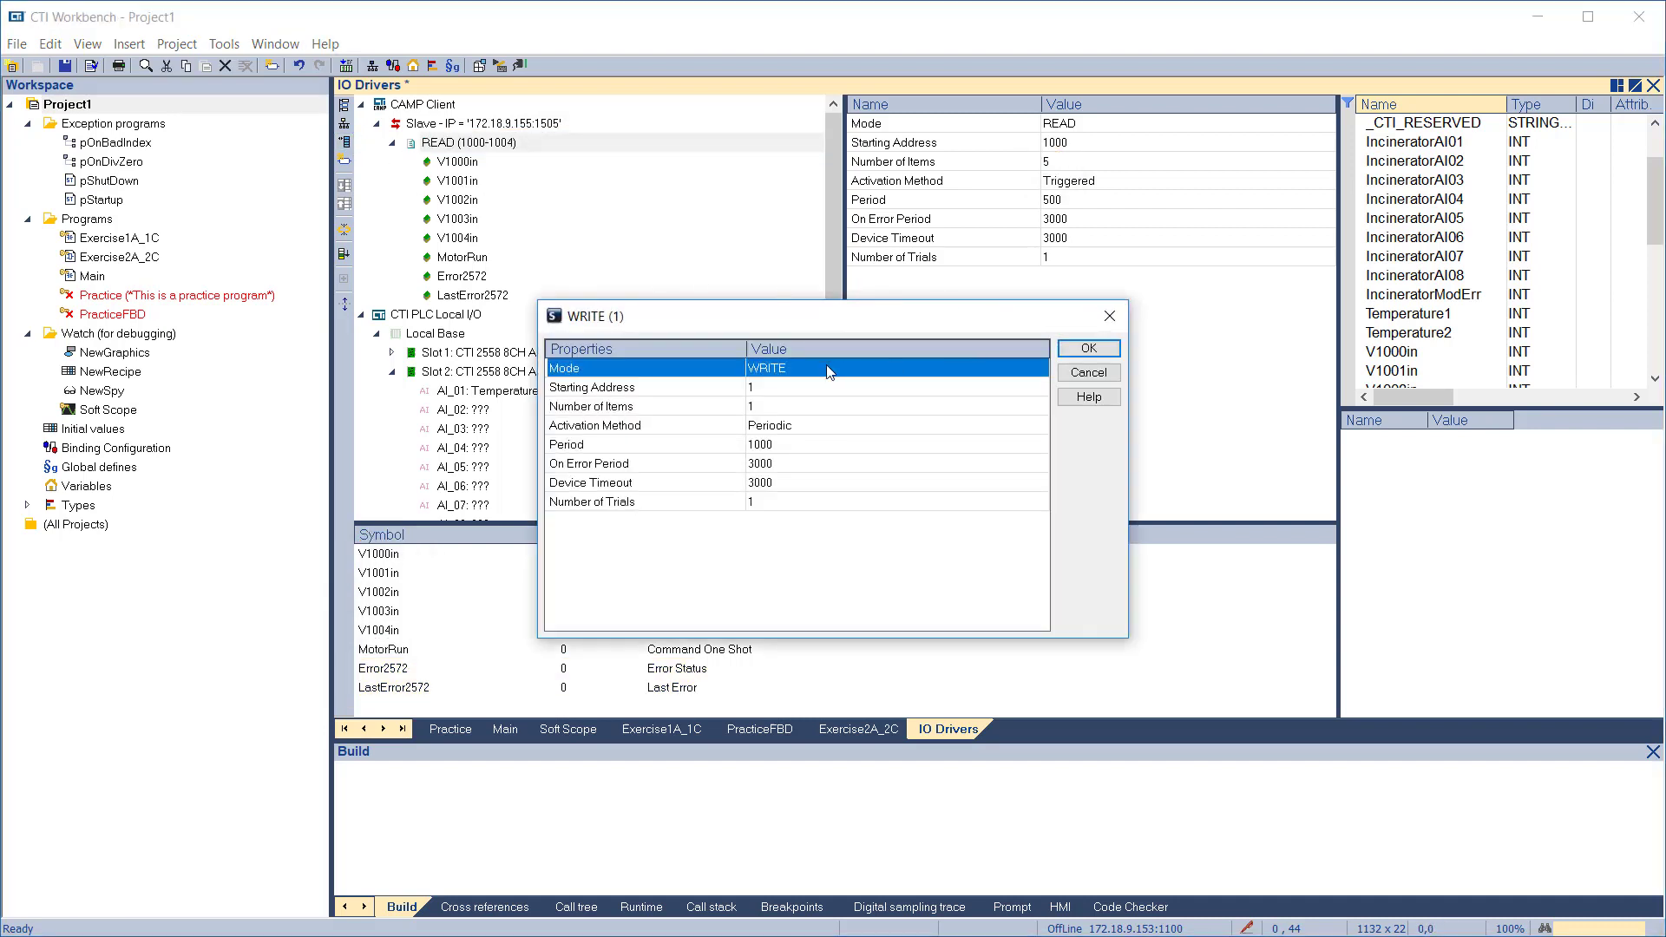
{"action": "left_click", "coordinate": [802, 391]}
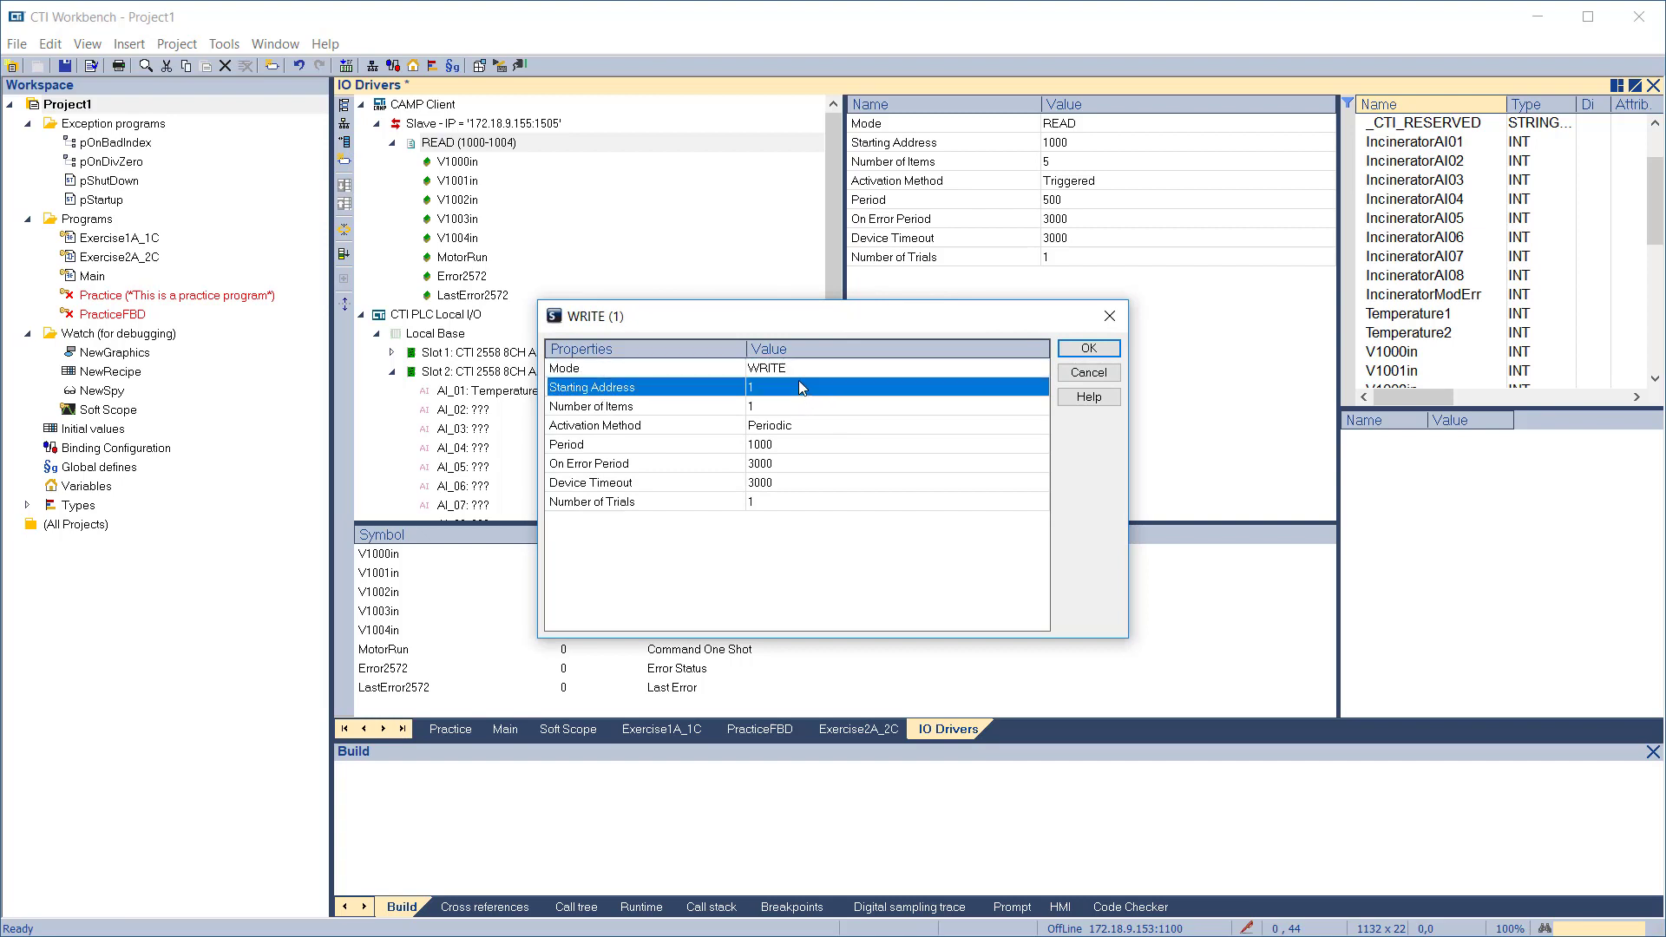
{"action": "left_click", "coordinate": [798, 382]}
{"action": "type", "text": "2000"}
{"action": "key", "text": "Return"}
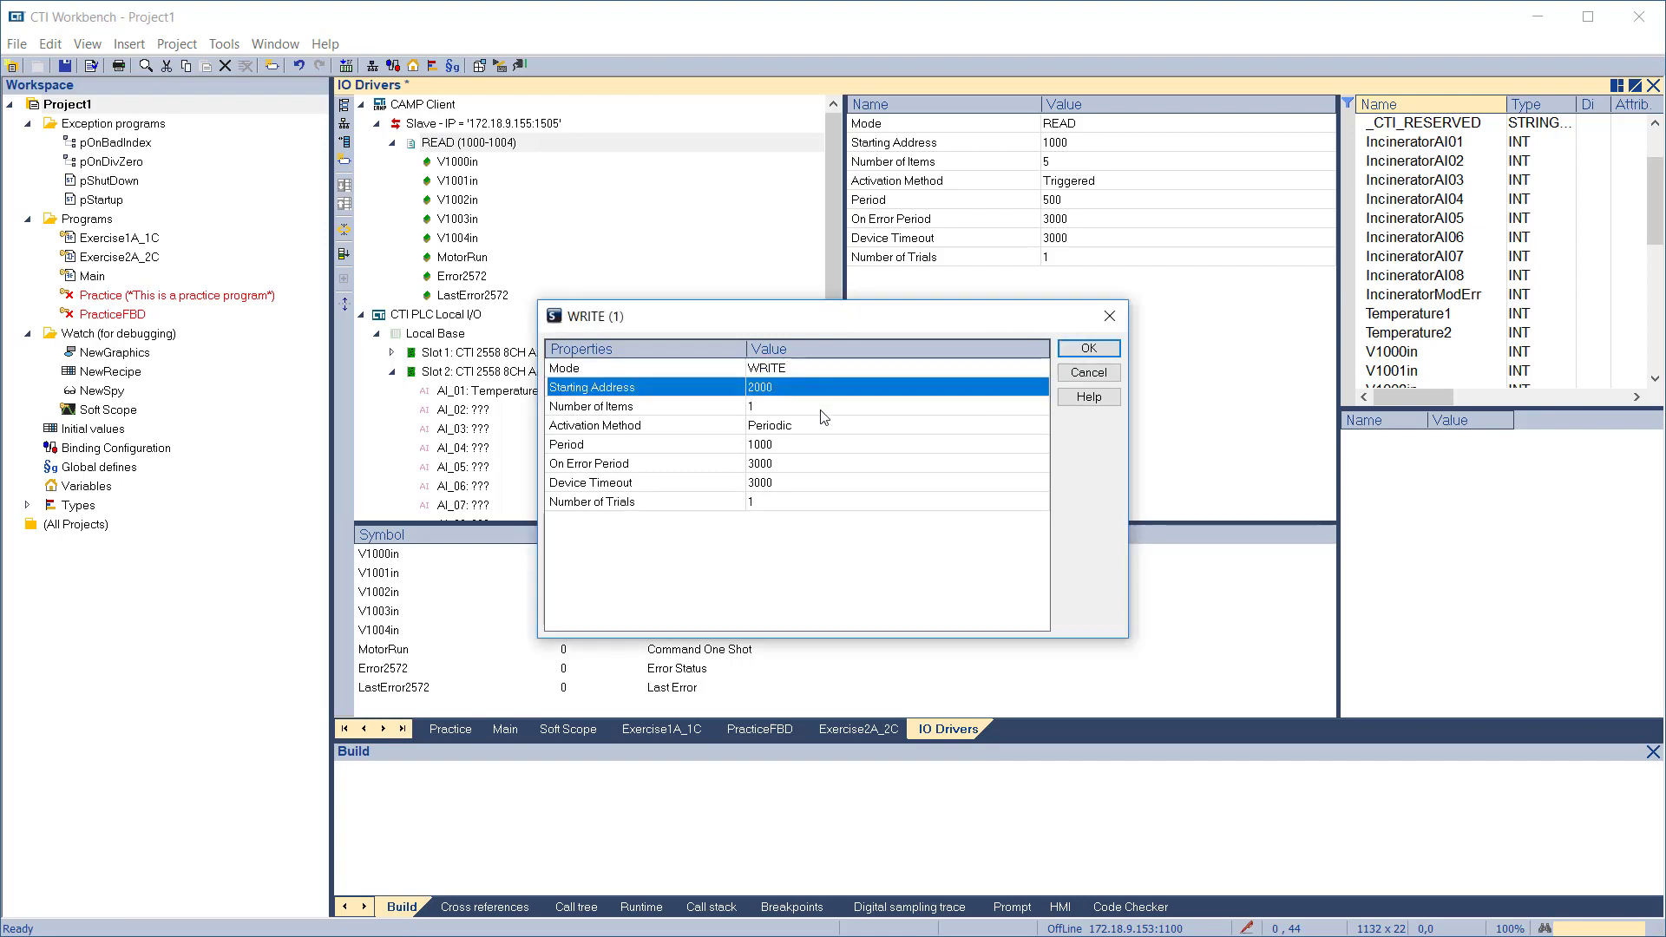
{"action": "left_click", "coordinate": [823, 413]}
{"action": "left_click", "coordinate": [824, 413]}
{"action": "type", "text": "5"}
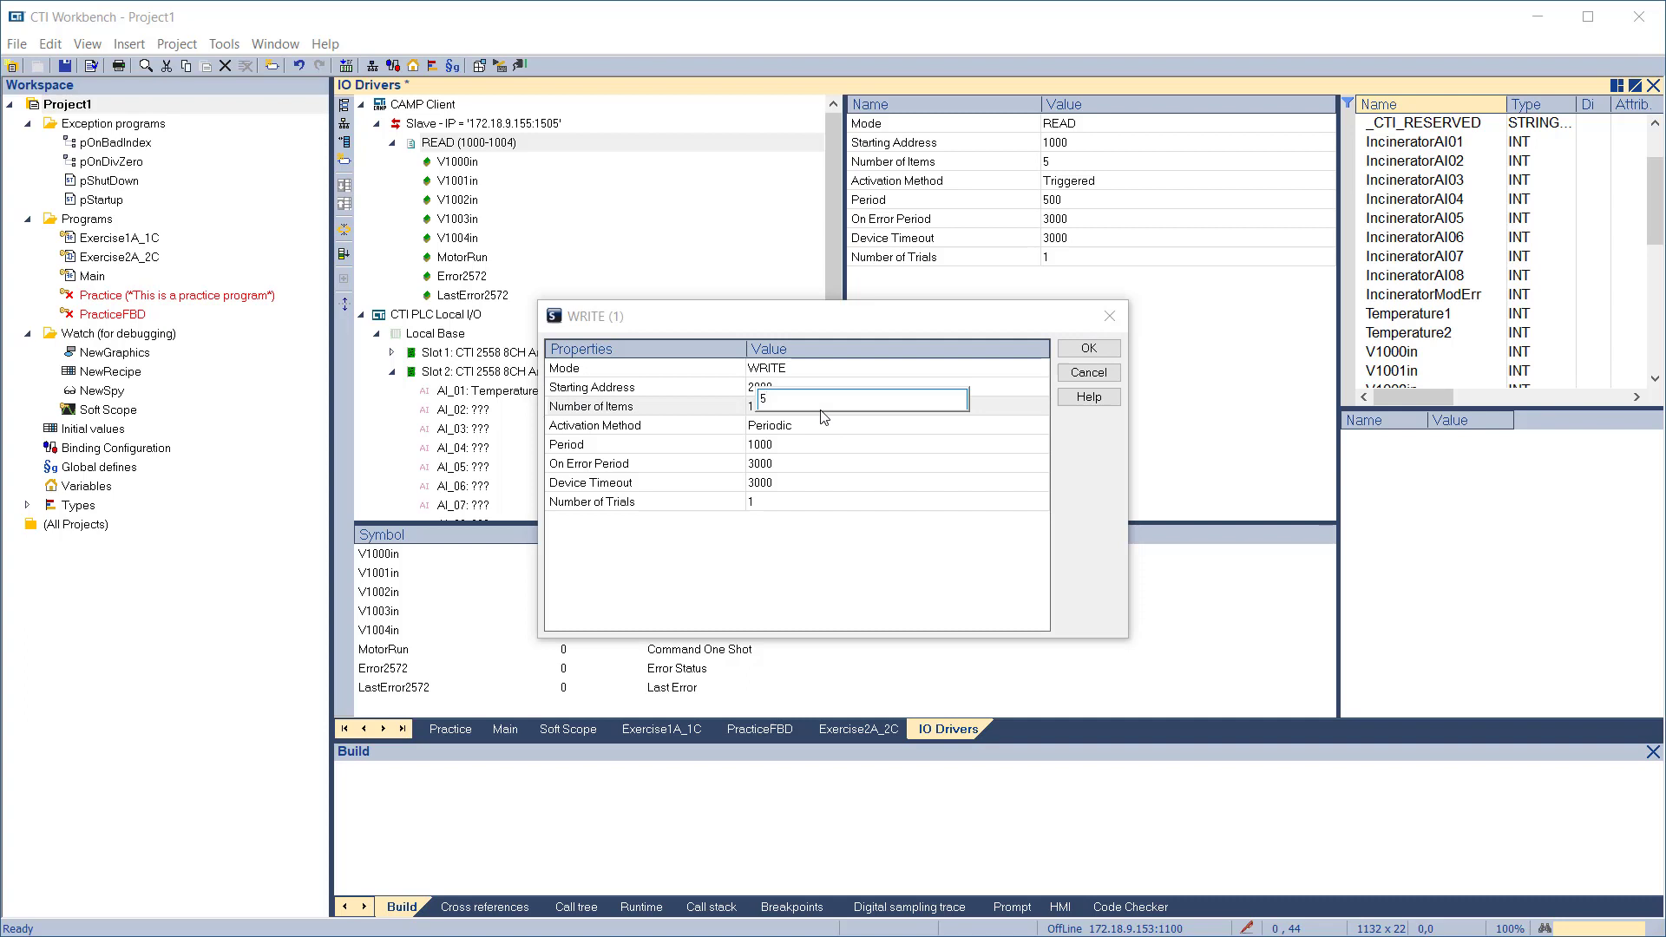
{"action": "key", "text": "Return"}
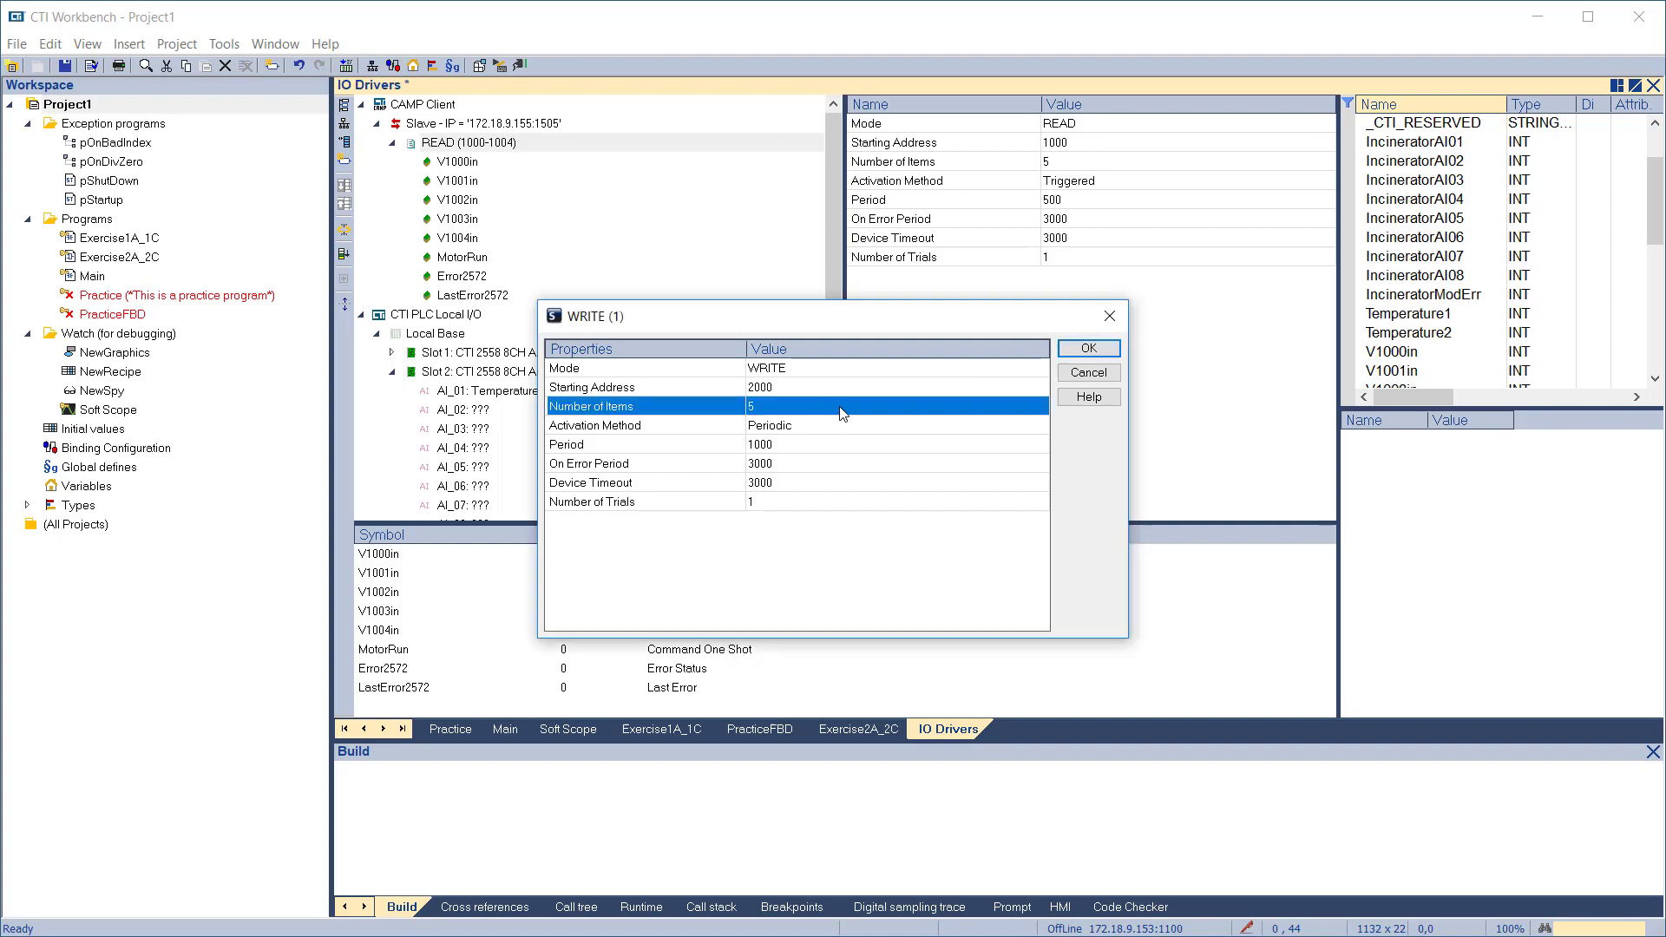
{"action": "left_click", "coordinate": [1088, 348]}
Map global variables V2000out through V2004out to the WRITE (2000-2004) data block
{"action": "scroll", "coordinate": [1386, 300], "scroll_direction": "down", "scroll_amount": 5}
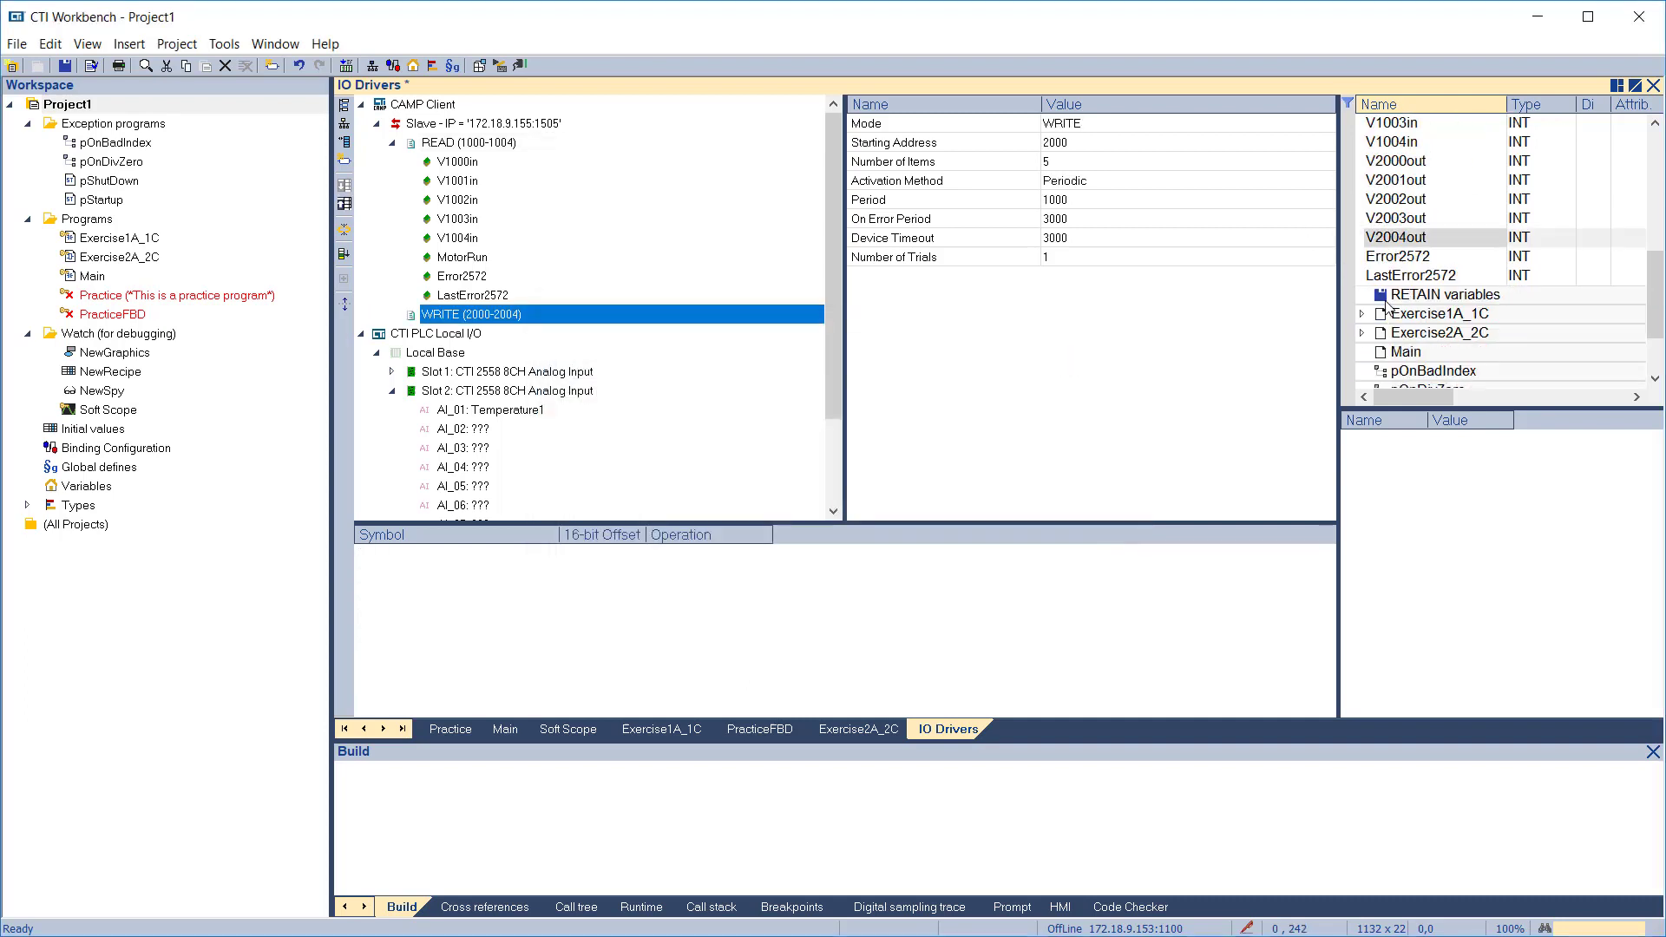
{"action": "left_click", "coordinate": [1393, 162]}
{"action": "left_click", "coordinate": [1393, 237], "text": "shift"}
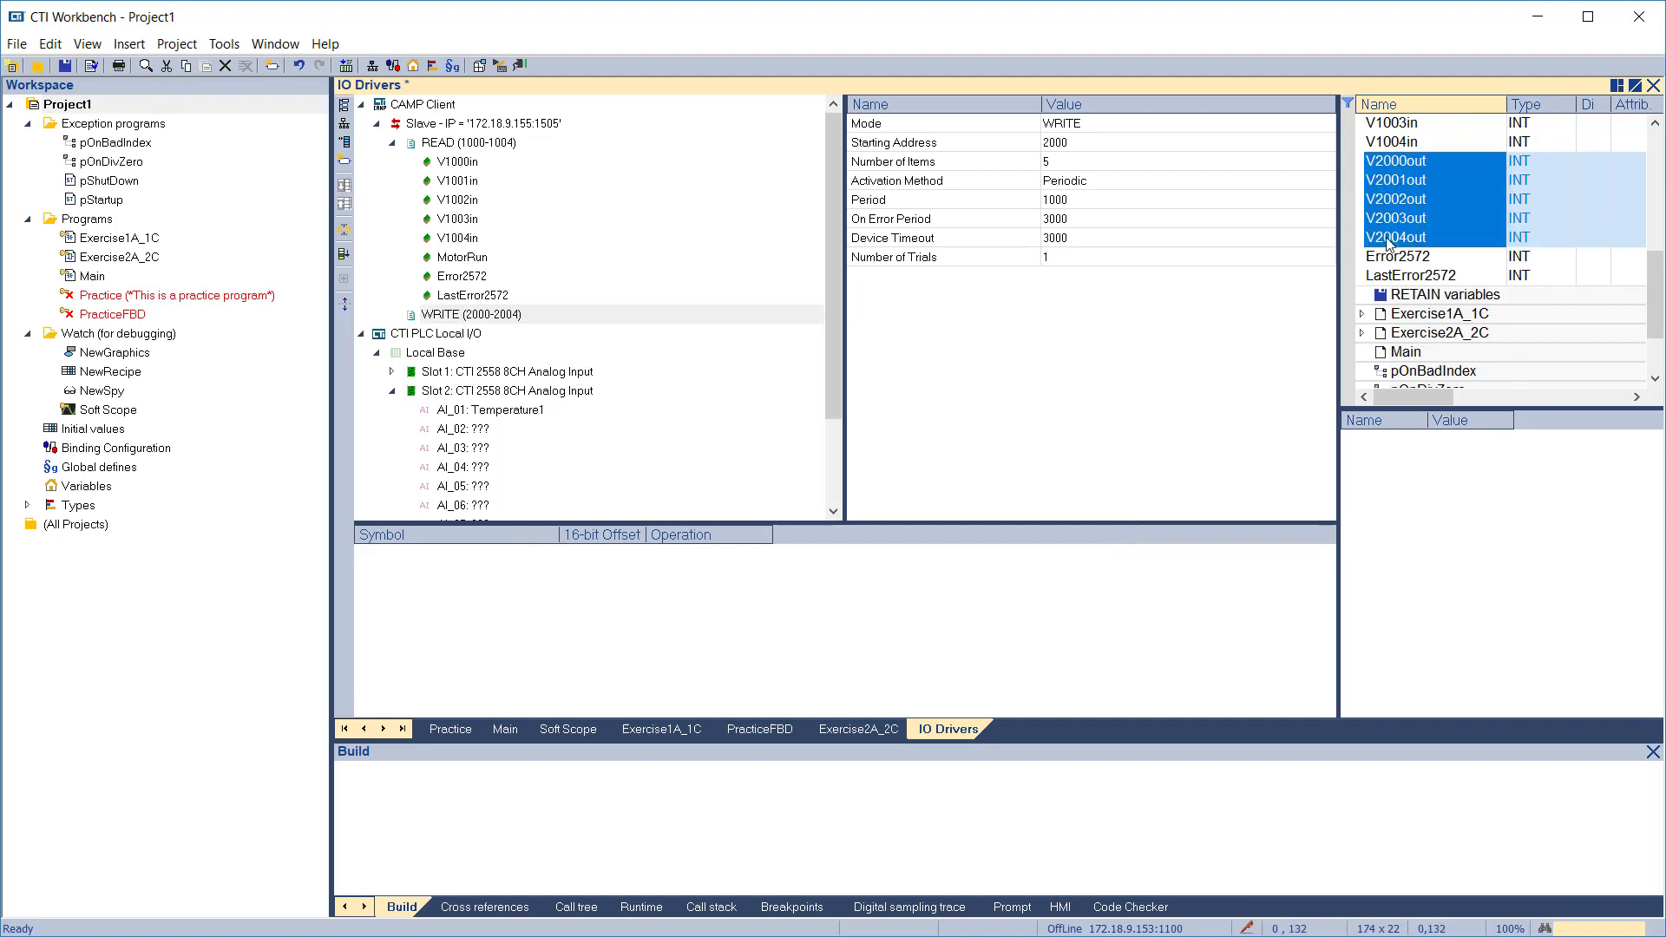
{"action": "left_click_drag", "start_coordinate": [1406, 198], "coordinate": [645, 599]}
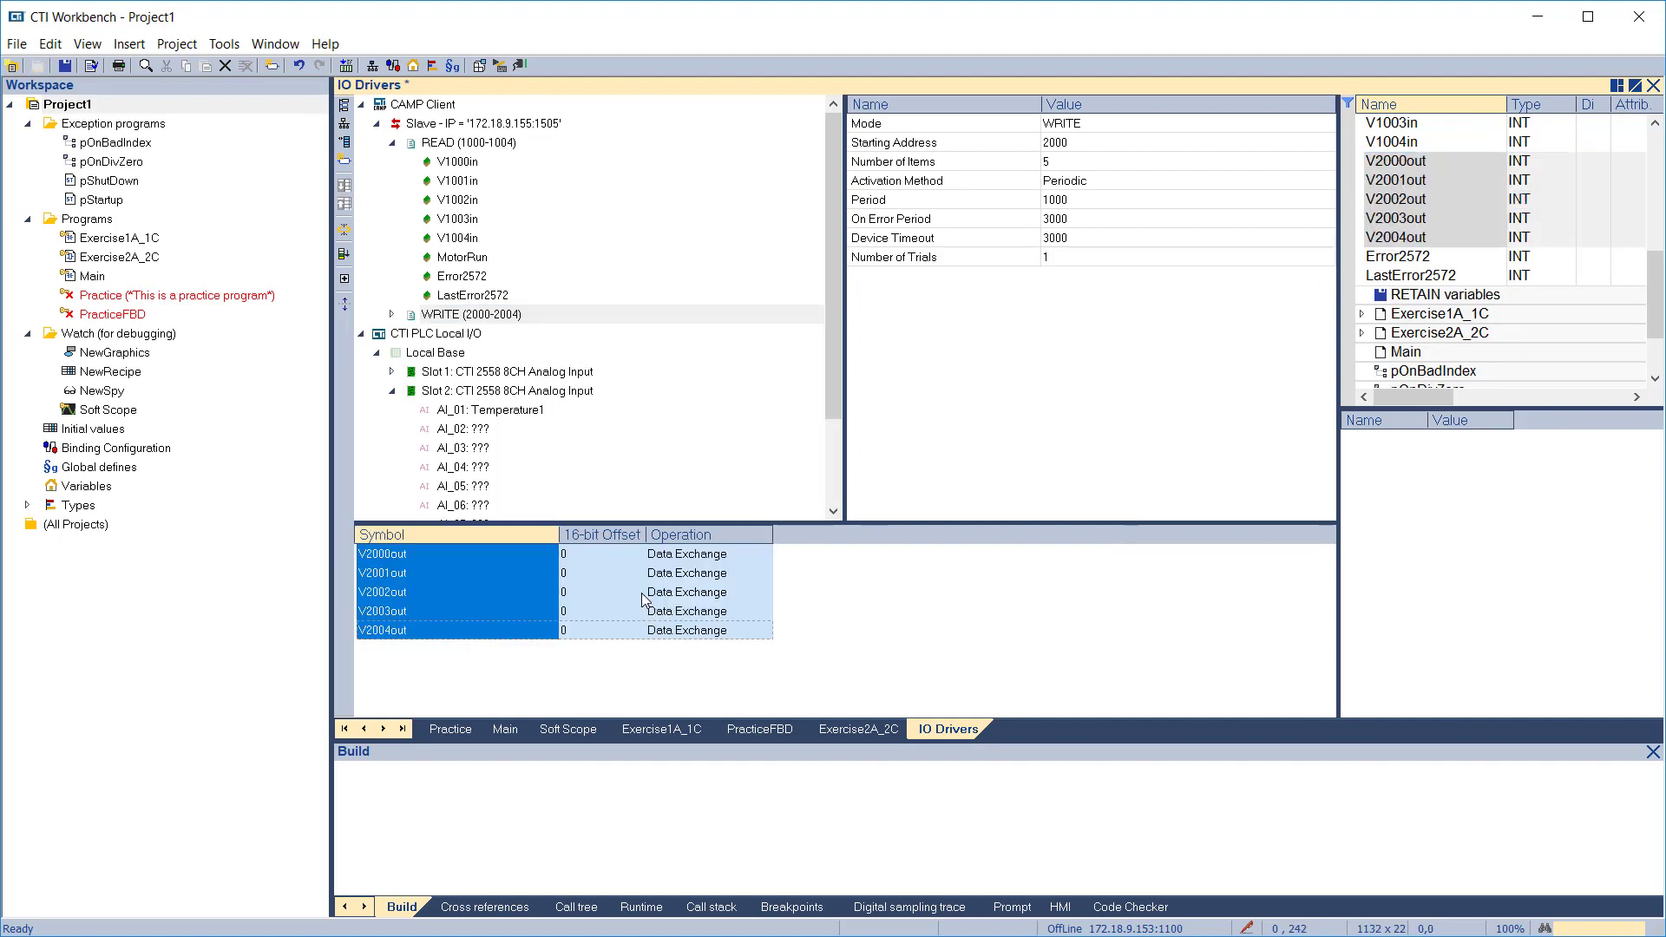
Assign consecutive offsets to all items of the WRITE (2000-2004) data block
{"action": "right_click", "coordinate": [480, 320]}
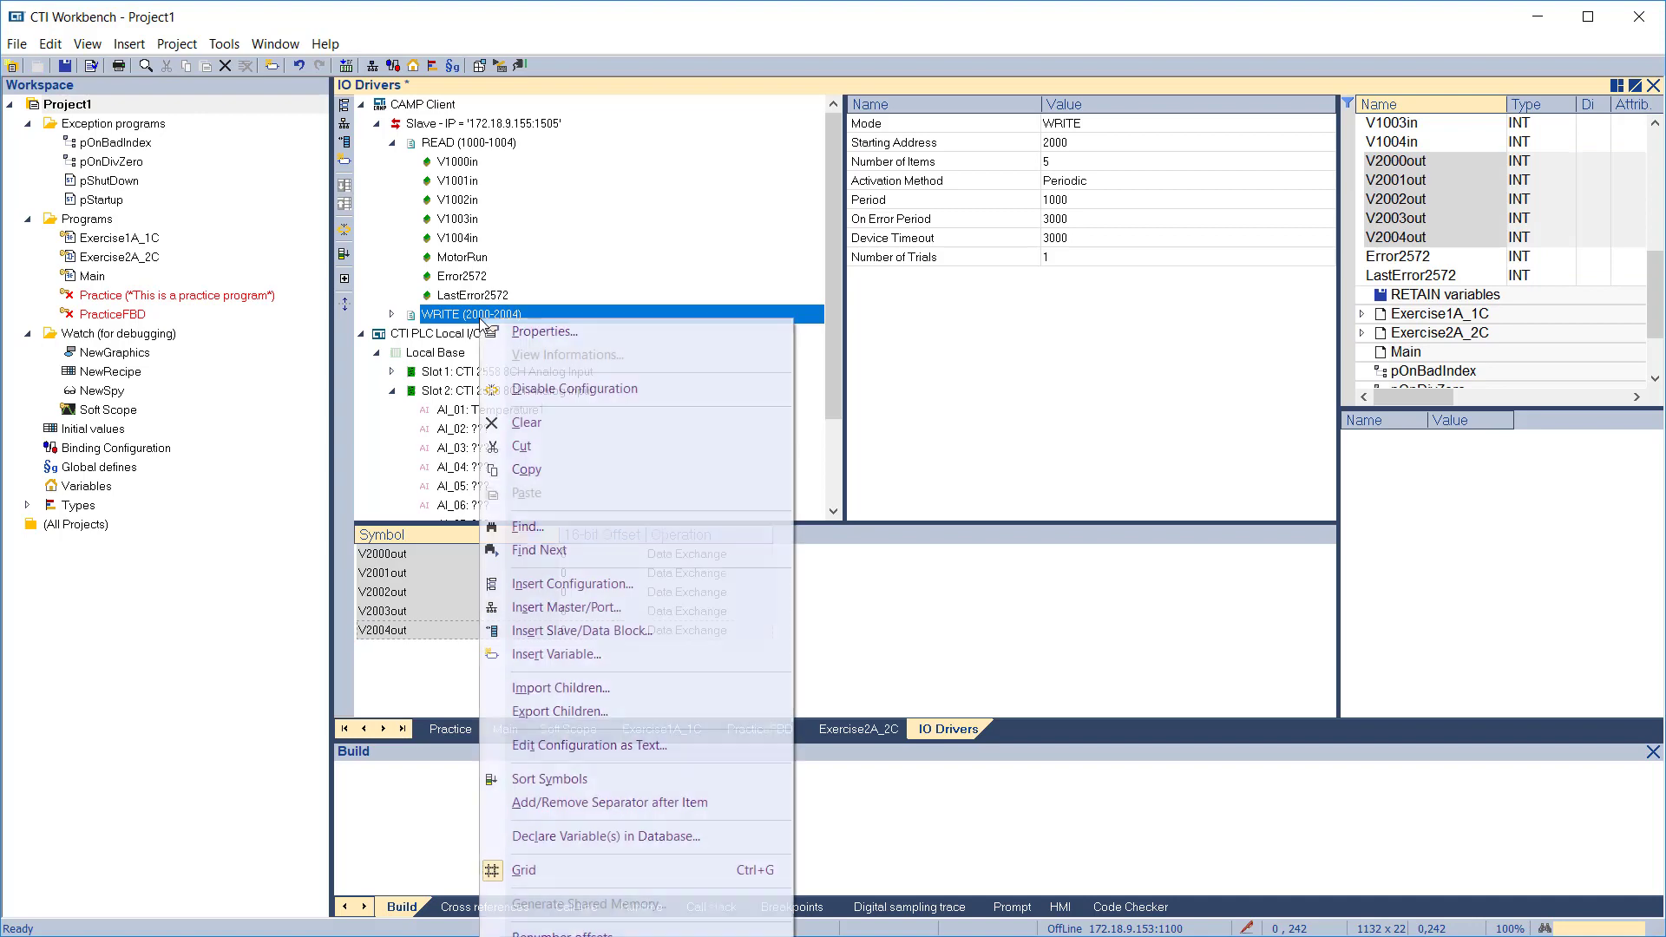
{"action": "left_click", "coordinate": [562, 933]}
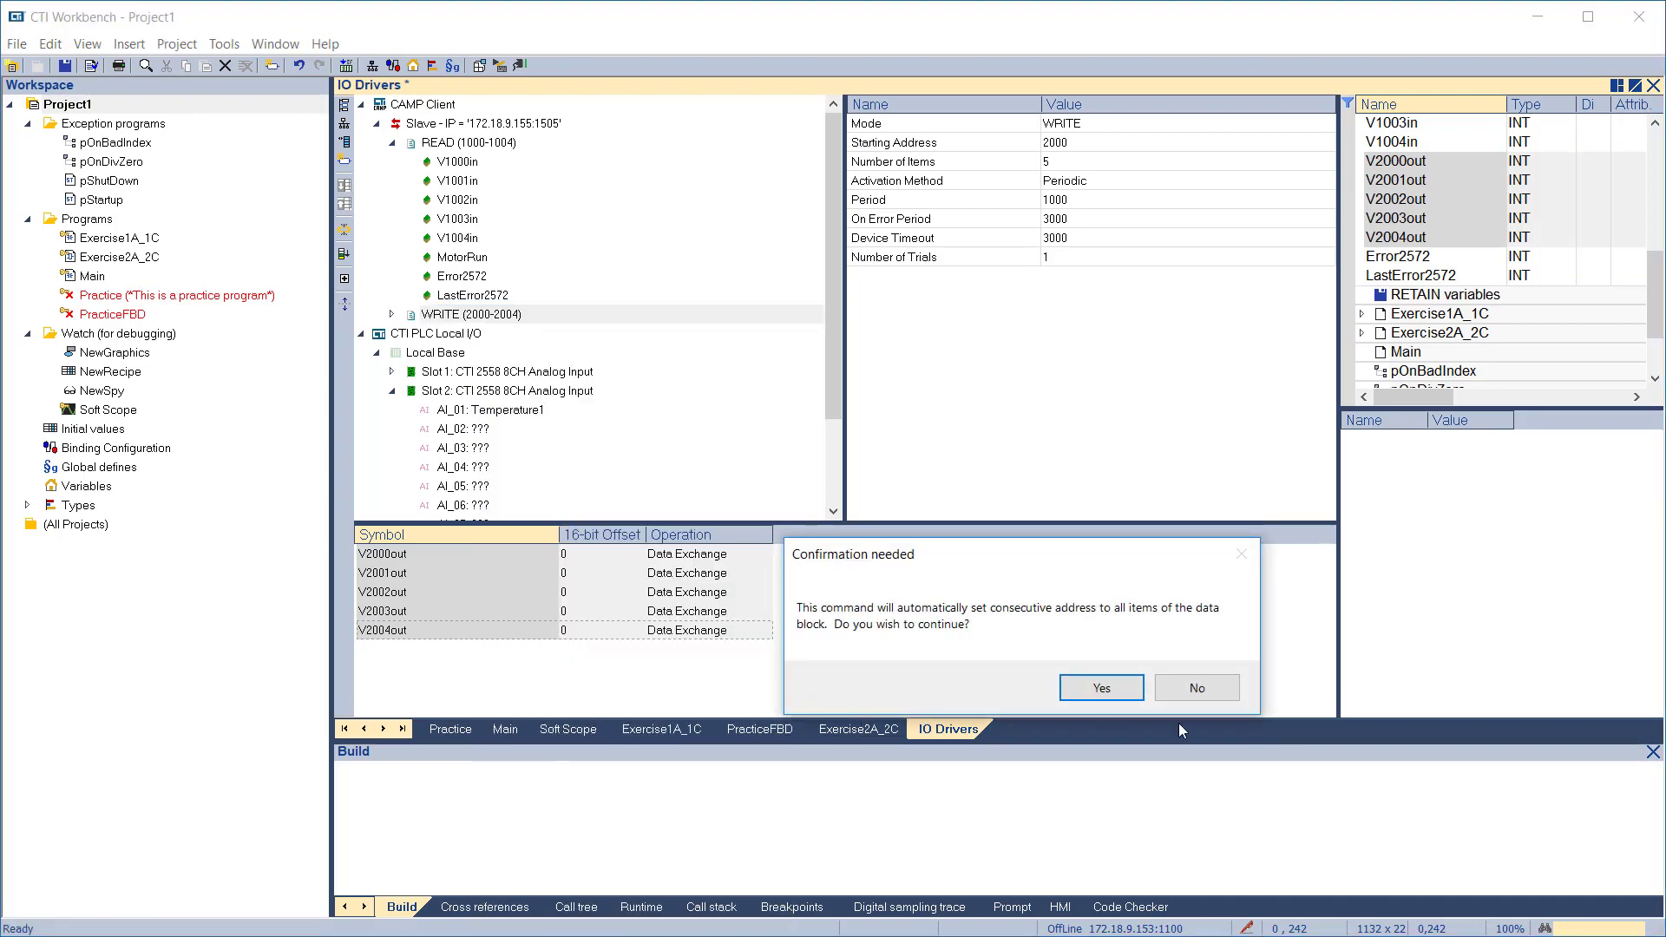
{"action": "left_click", "coordinate": [1104, 689]}
{"action": "left_click", "coordinate": [657, 685]}
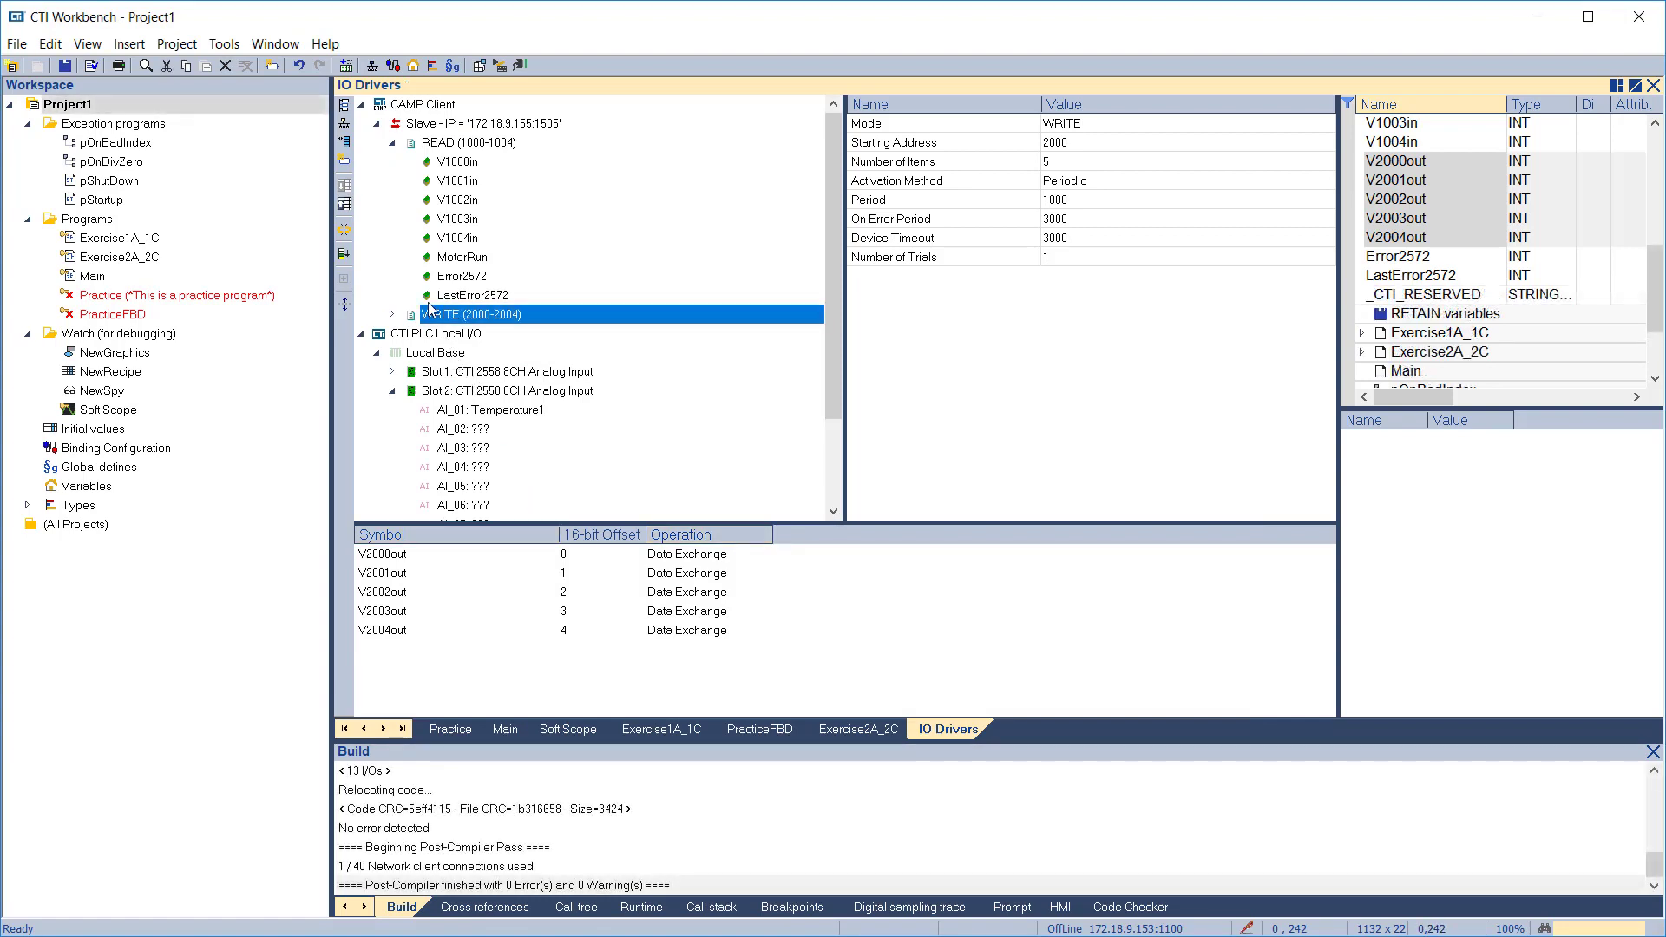
Disable the CTI PLC Local I/O configuration
{"action": "left_click", "coordinate": [421, 333]}
{"action": "right_click", "coordinate": [421, 333]}
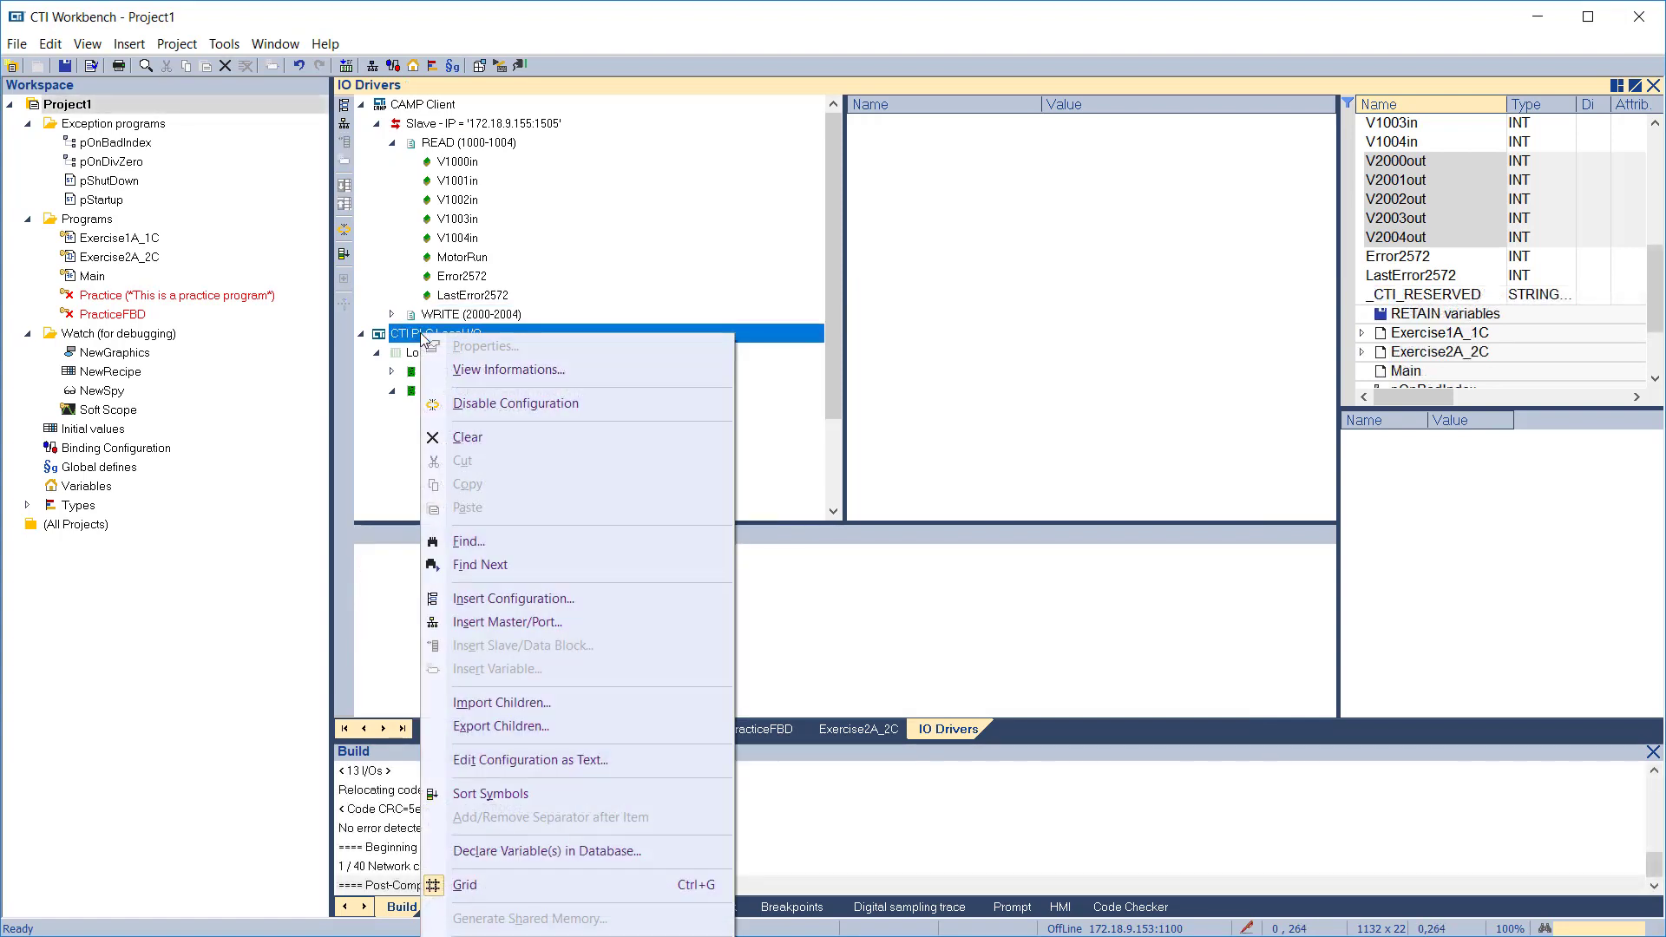
{"action": "left_click", "coordinate": [450, 404]}
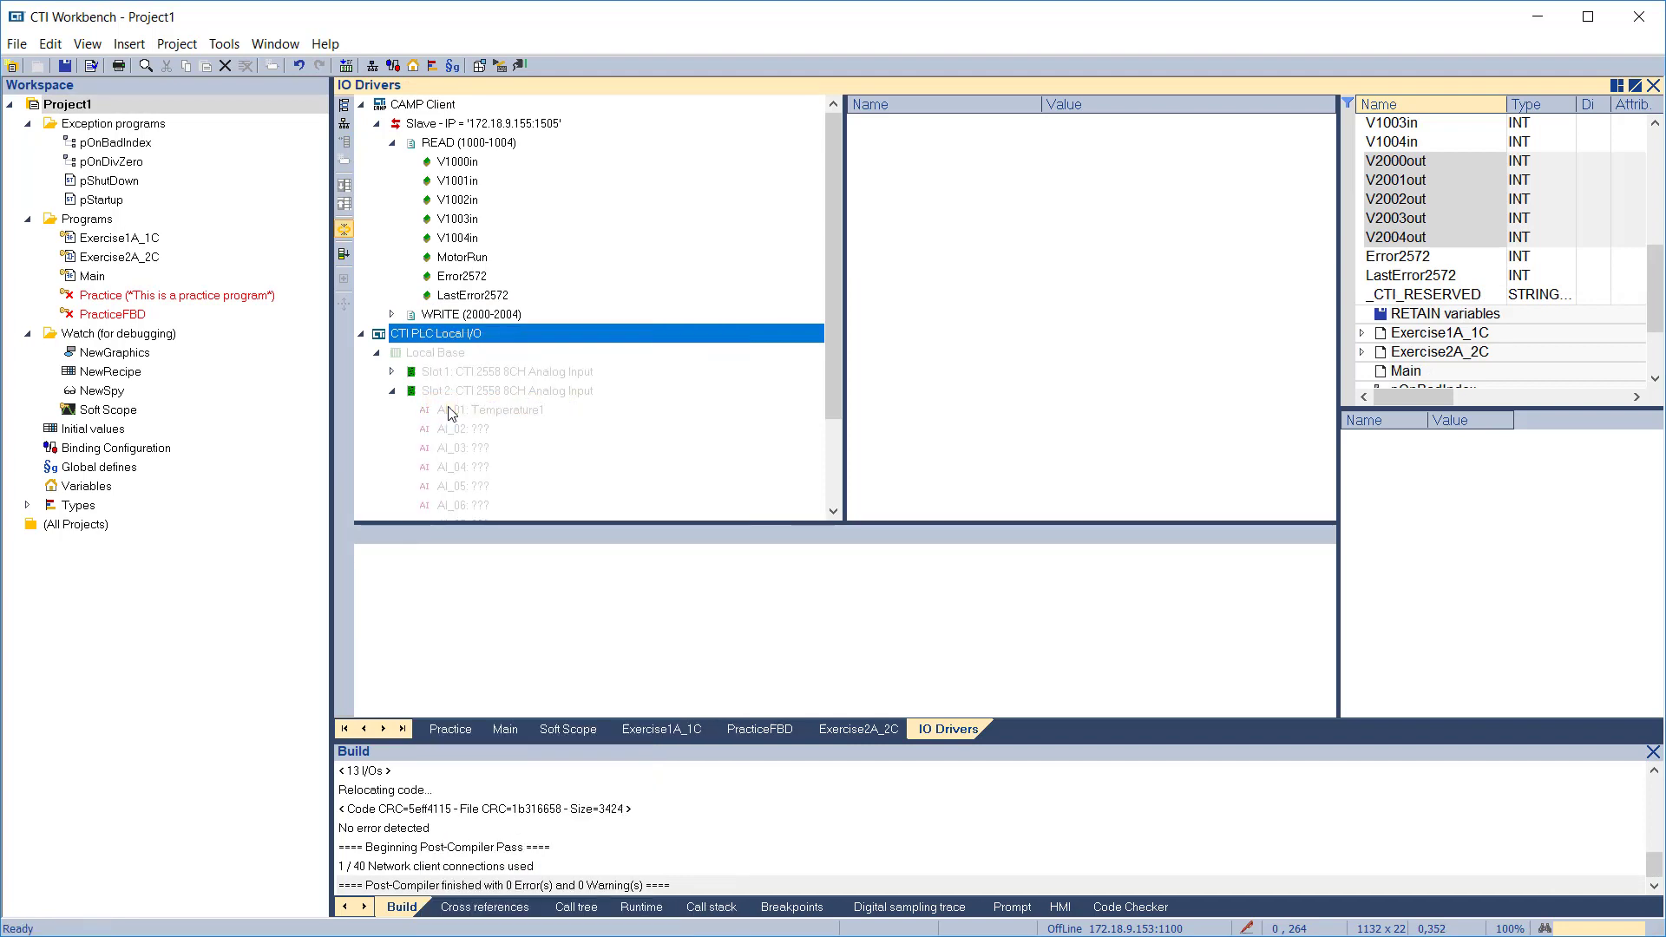
Build the project, go online with the controller, download the new version and start the application
{"action": "left_click", "coordinate": [479, 67]}
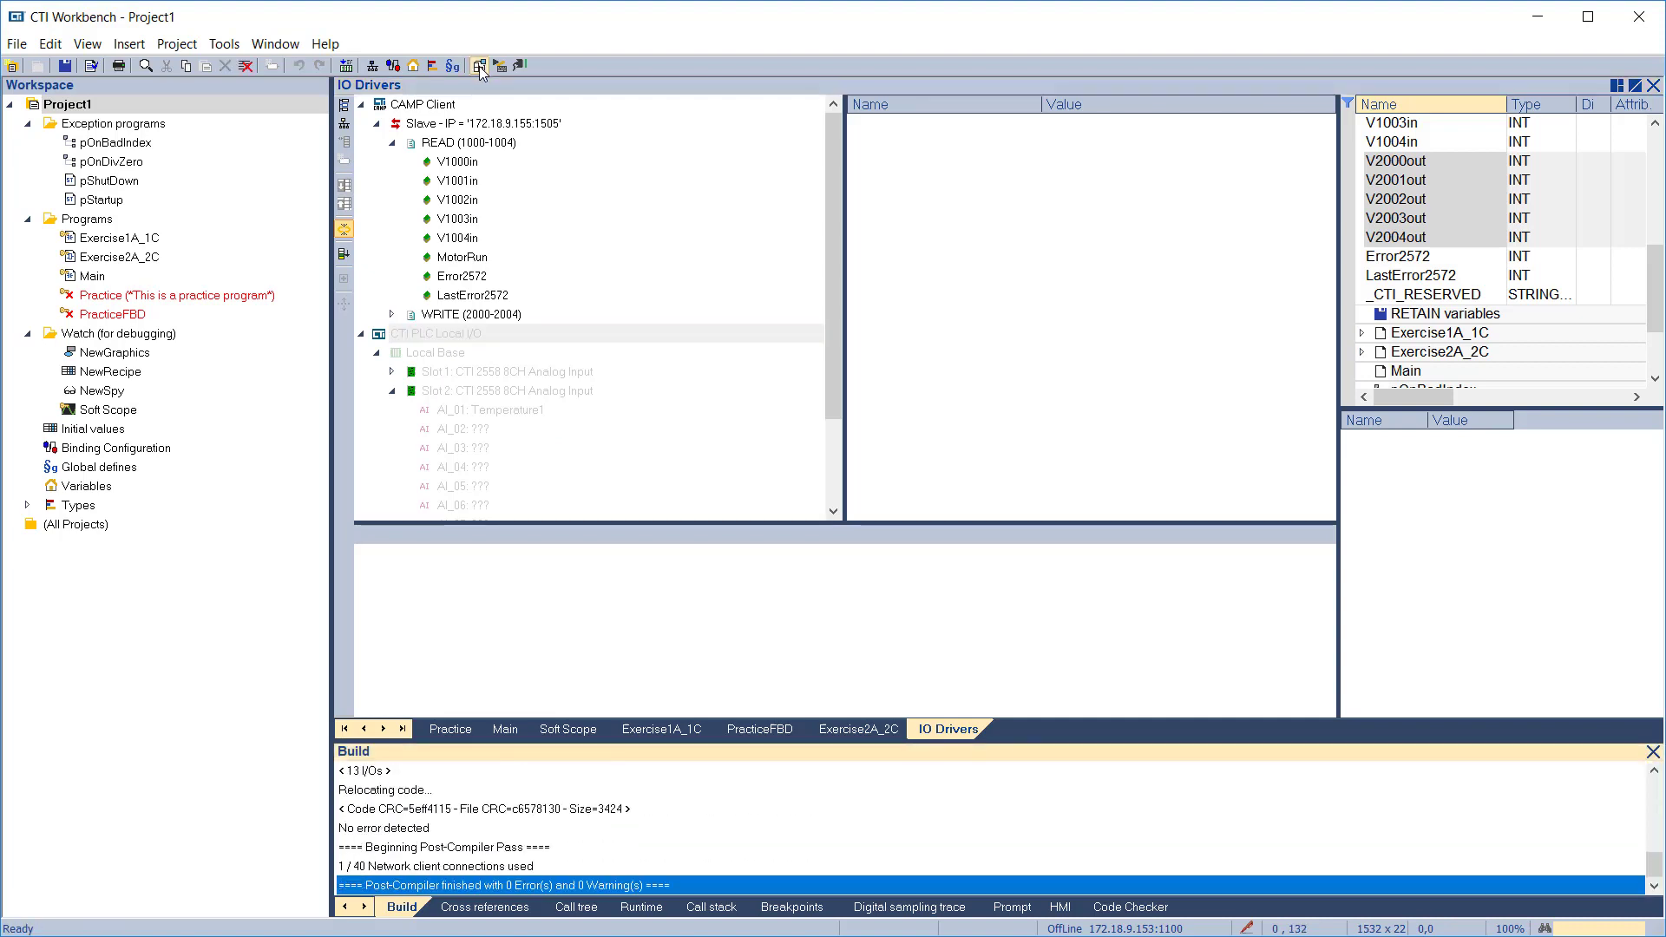
{"action": "left_click", "coordinate": [521, 66]}
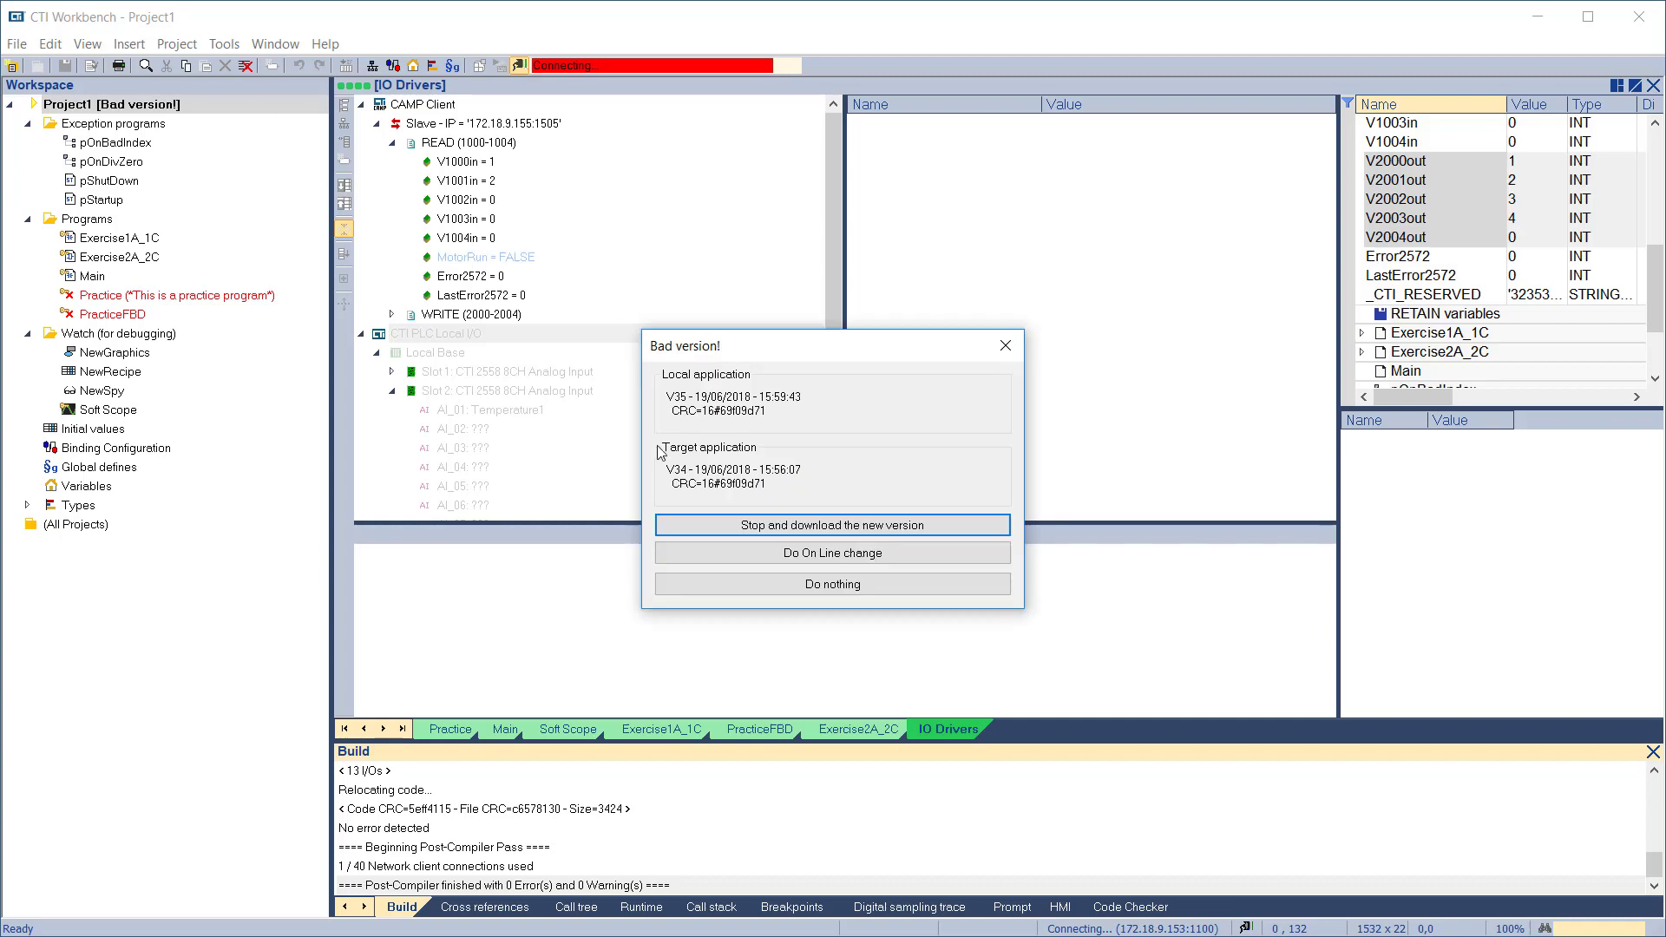
{"action": "left_click", "coordinate": [786, 526]}
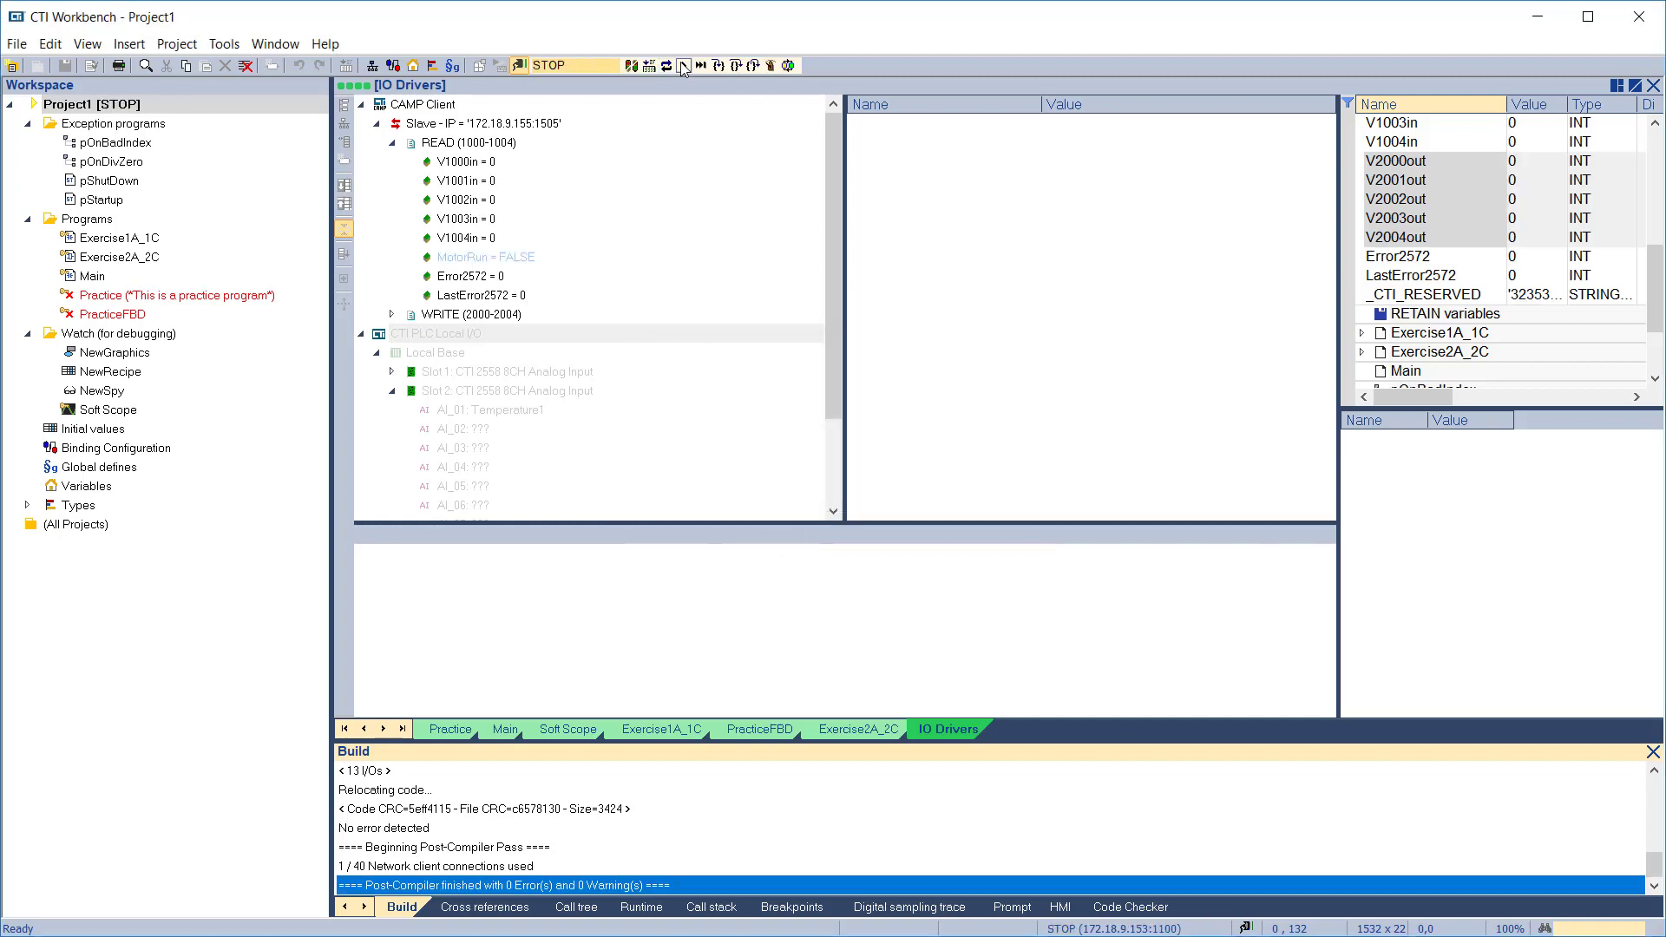
{"action": "left_click", "coordinate": [684, 65]}
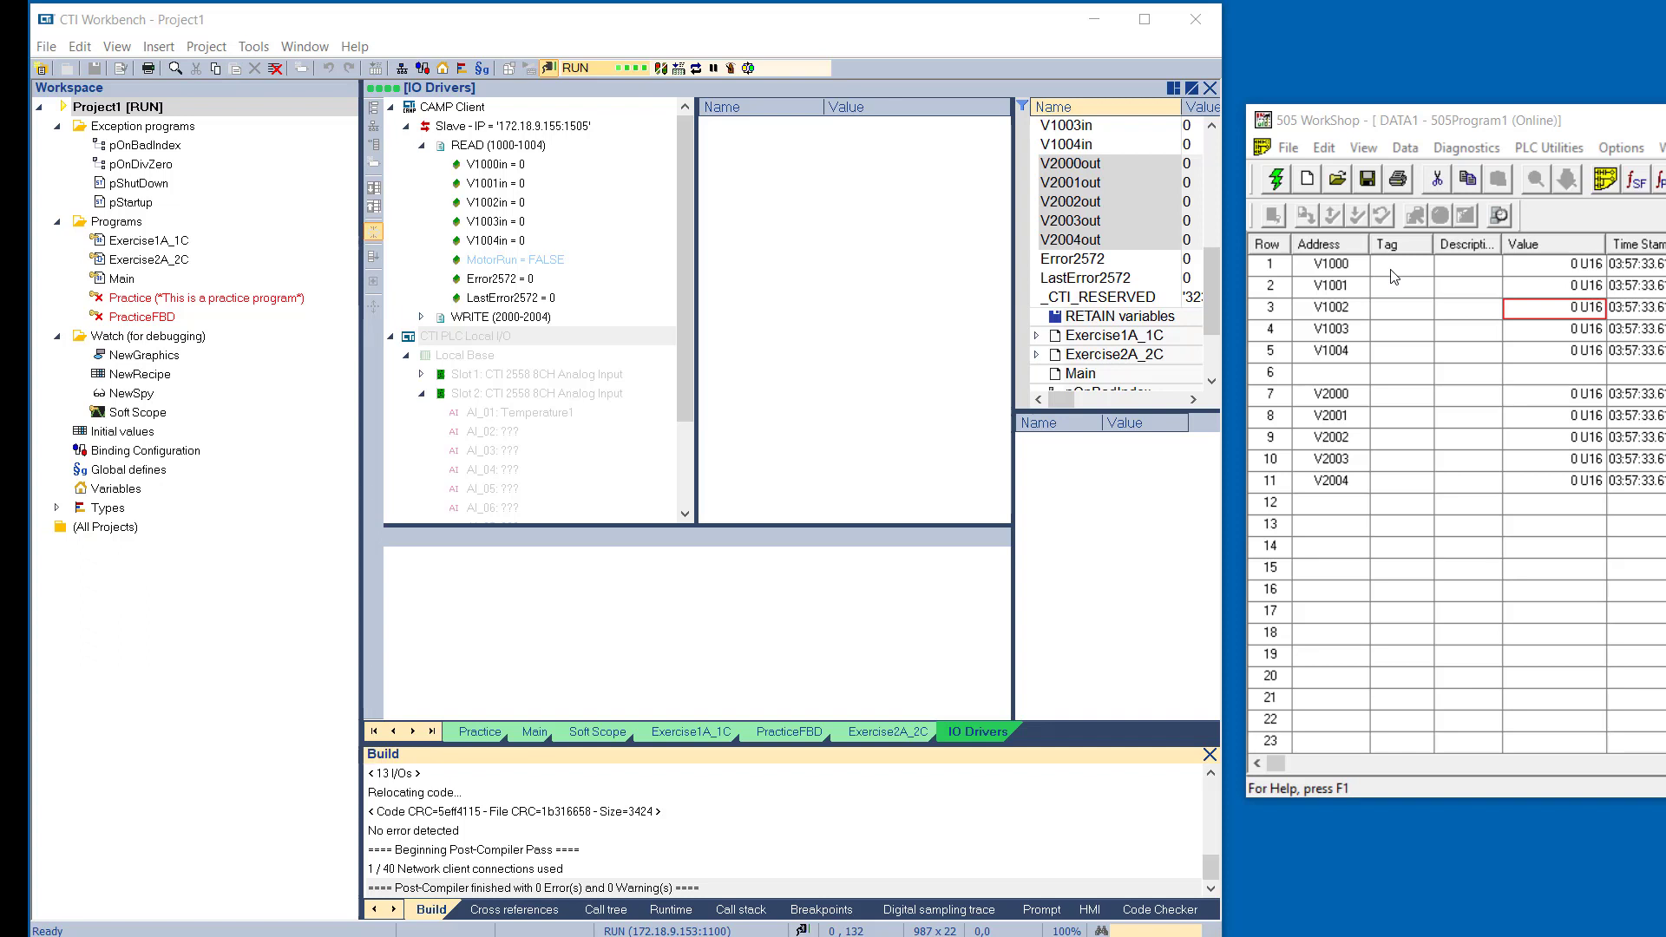
In 505 WorkShop, set V1000 to 1 and V1001 to 2 in the DATA1 table
{"action": "left_click", "coordinate": [1549, 274]}
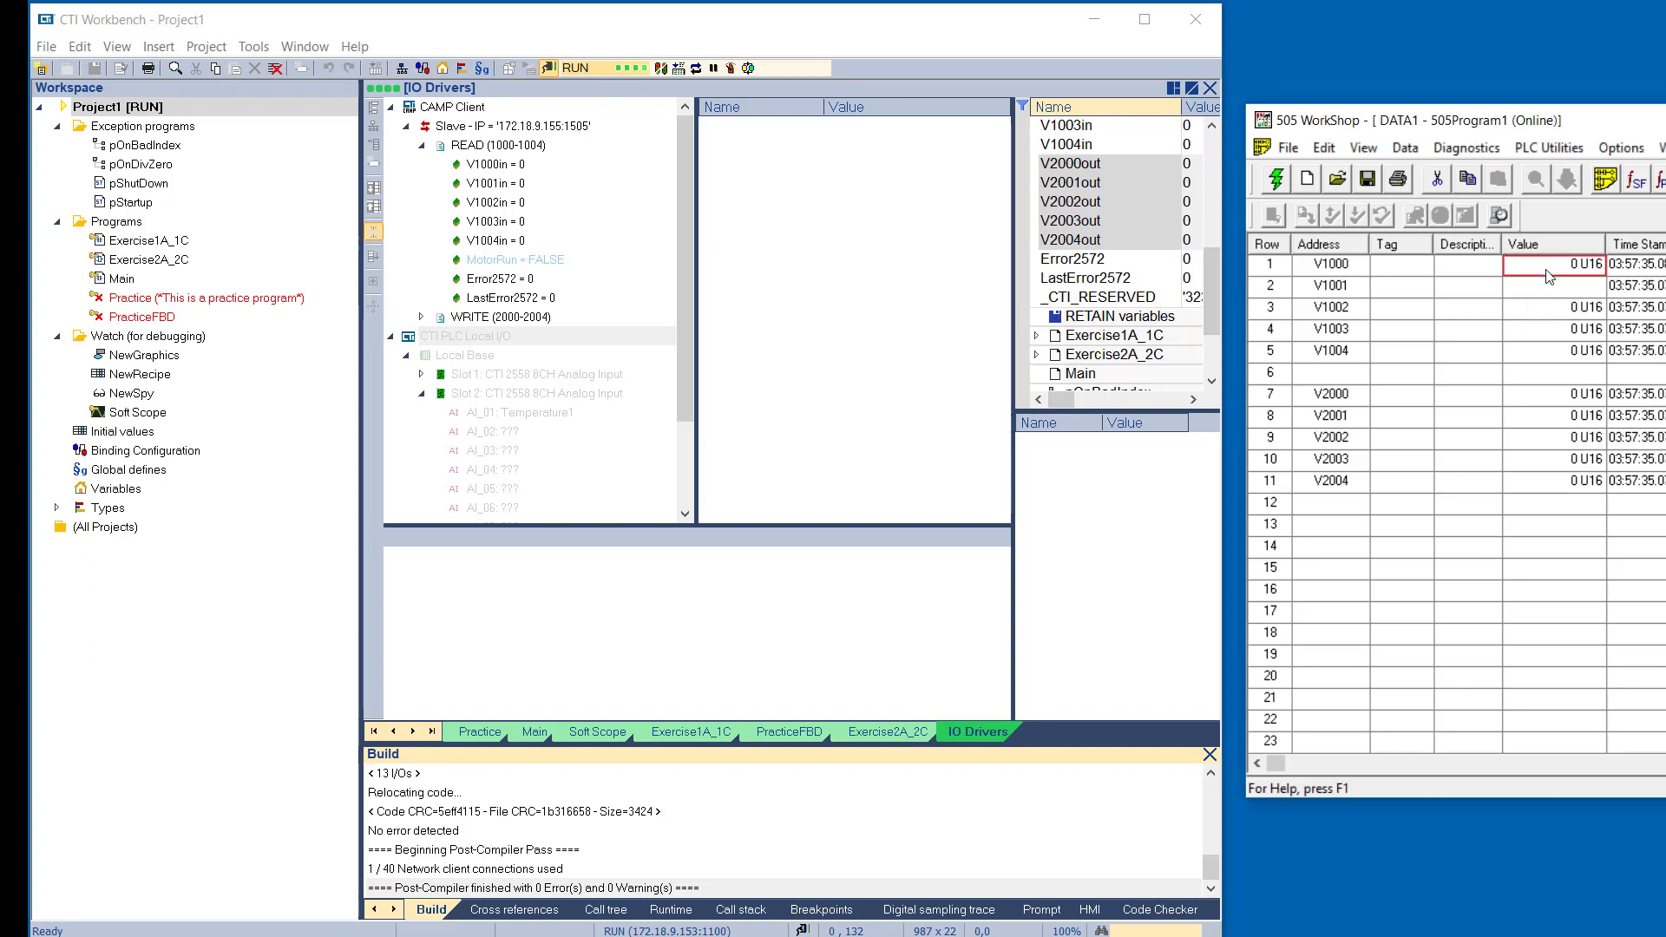
{"action": "type", "text": "1"}
{"action": "key", "text": "Return"}
{"action": "type", "text": "2"}
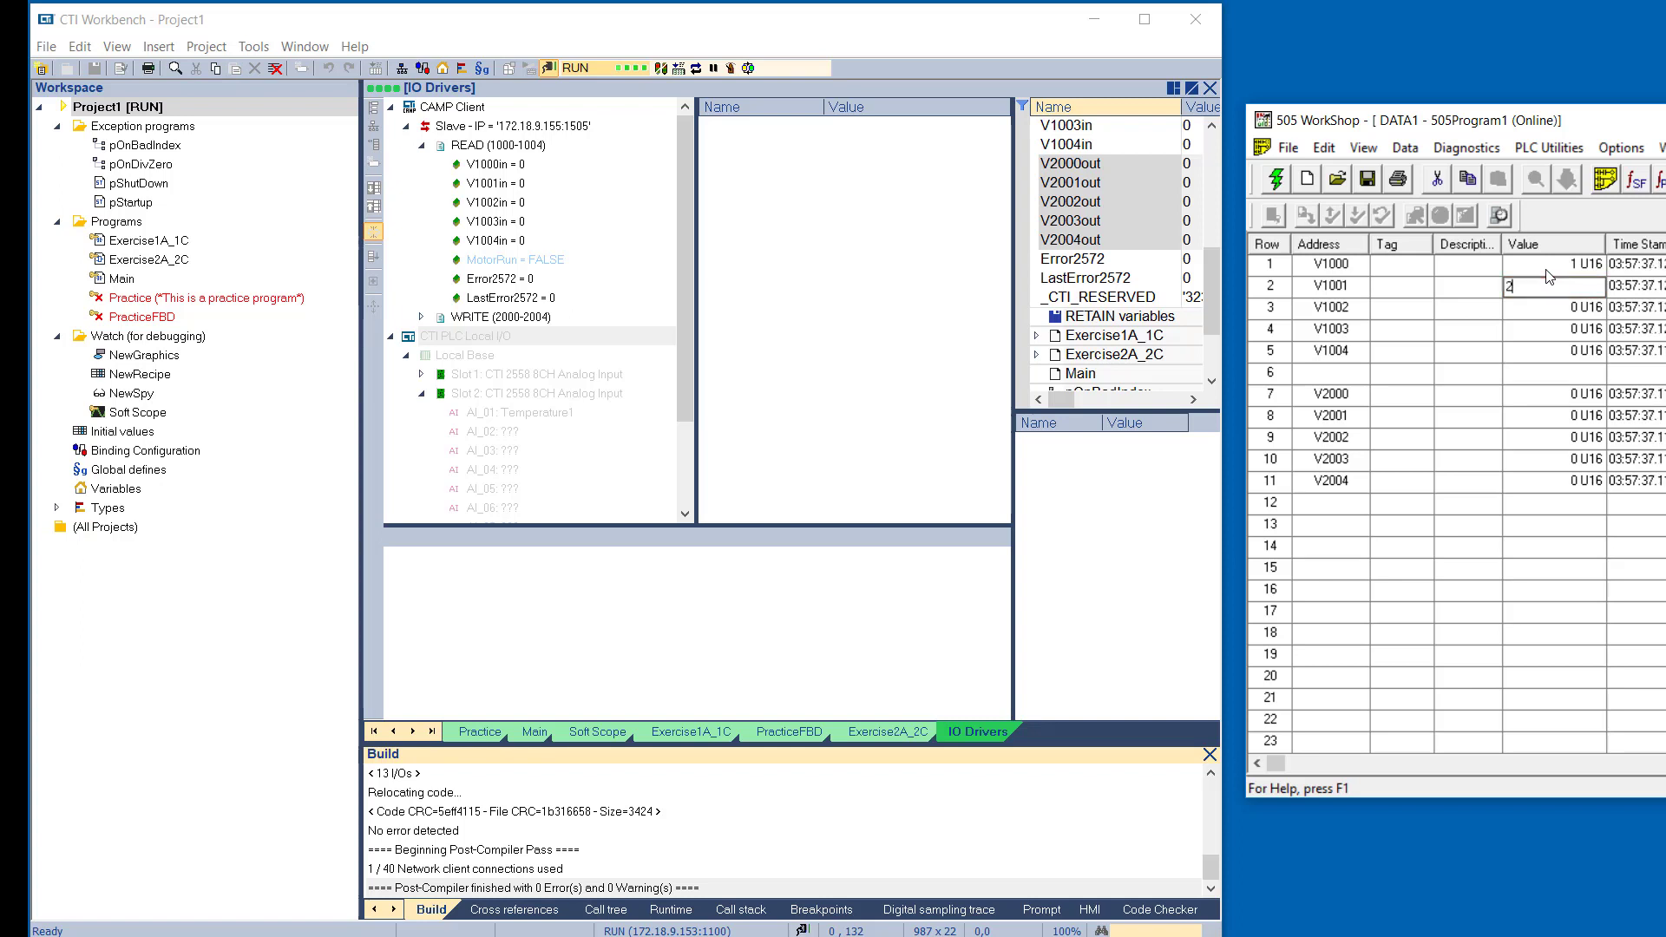
{"action": "key", "text": "Return"}
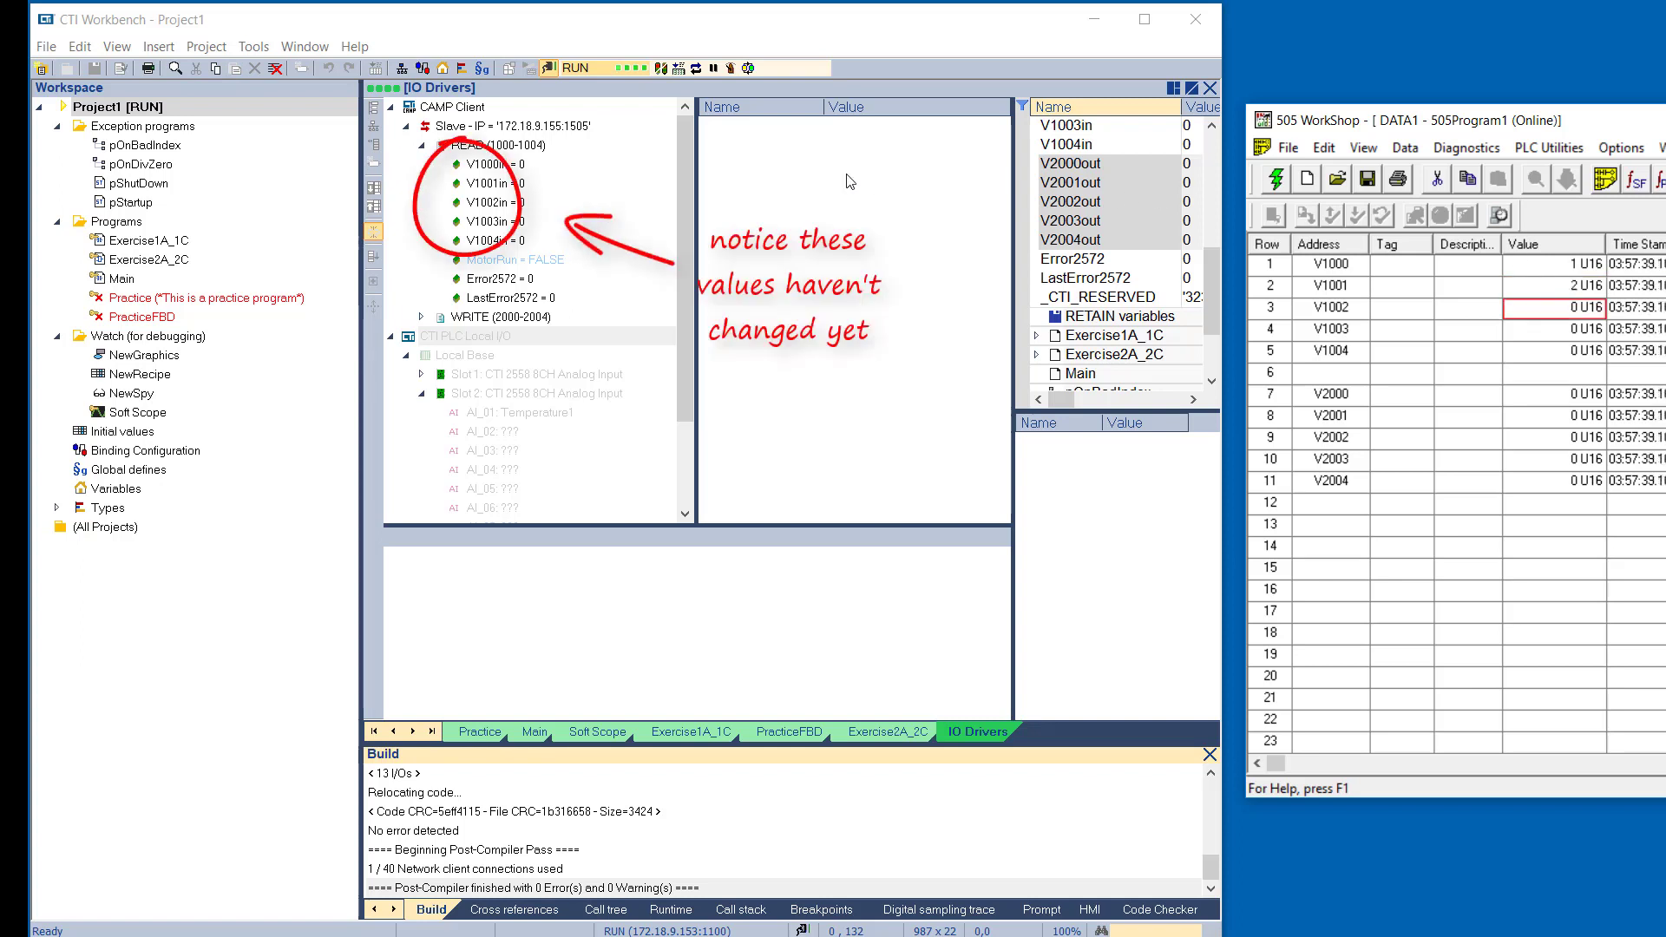
Switch to CTI Workbench and force MotorRun to TRUE in the READ (1000-1004) block
{"action": "double_click", "coordinate": [536, 265]}
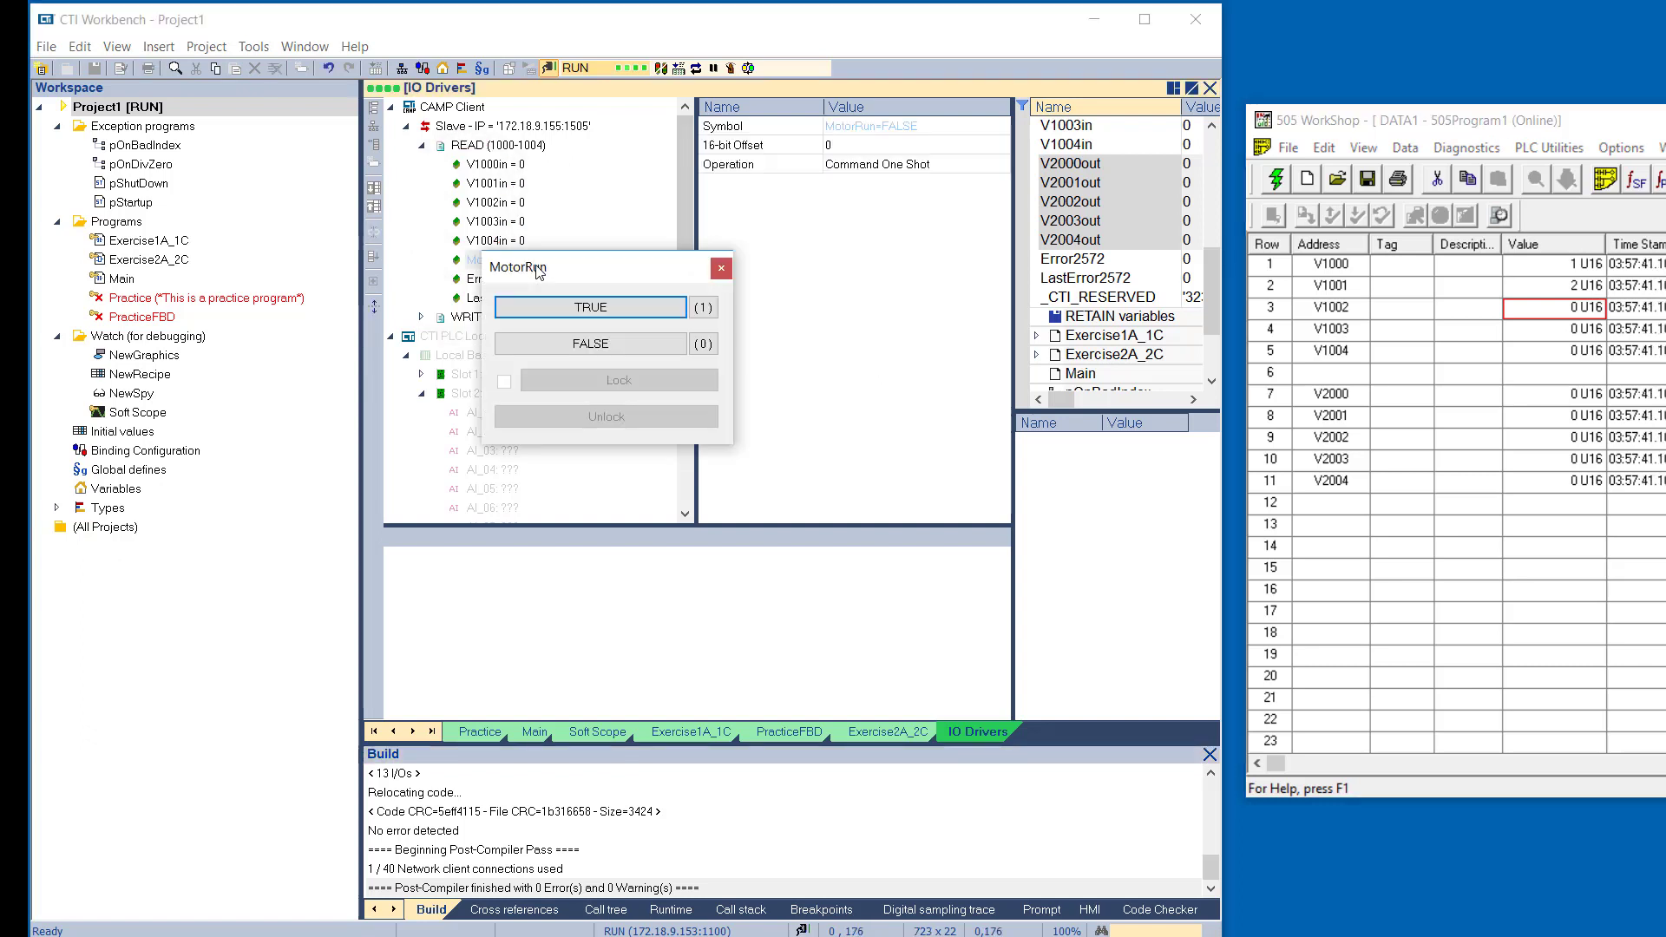
{"action": "left_click", "coordinate": [564, 308]}
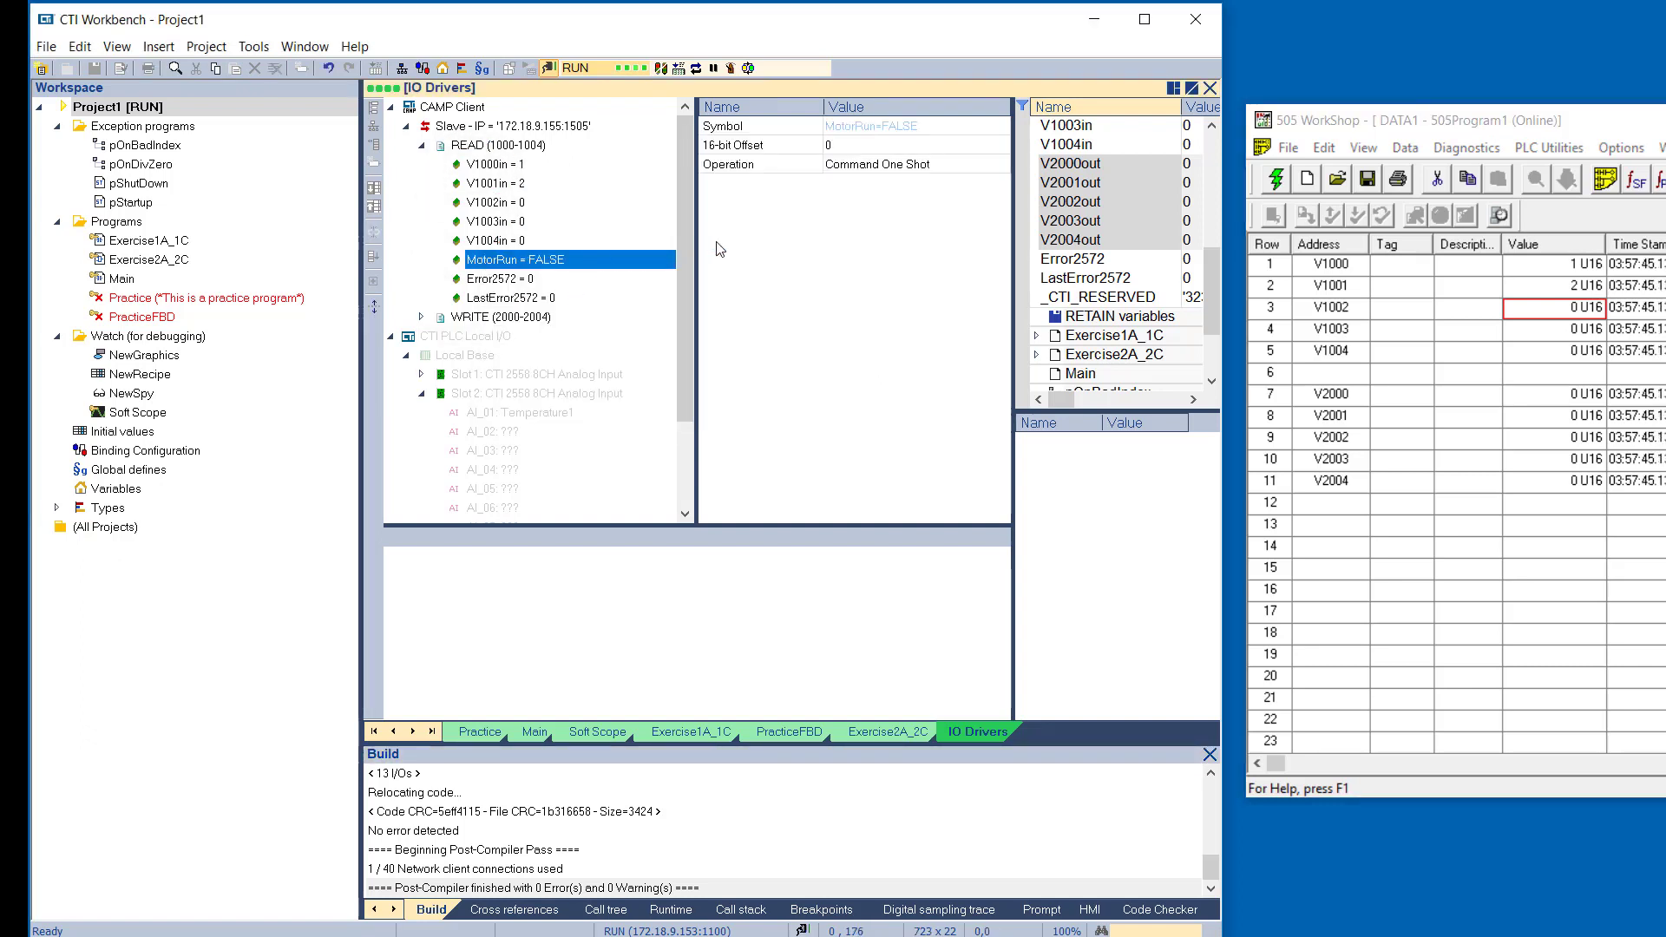
Force V2000out to 1, V2001out to 2, V2002out to 3 and V2003out to 4 in the WRITE (2000-2004) block
{"action": "left_click", "coordinate": [423, 319]}
{"action": "double_click", "coordinate": [492, 342]}
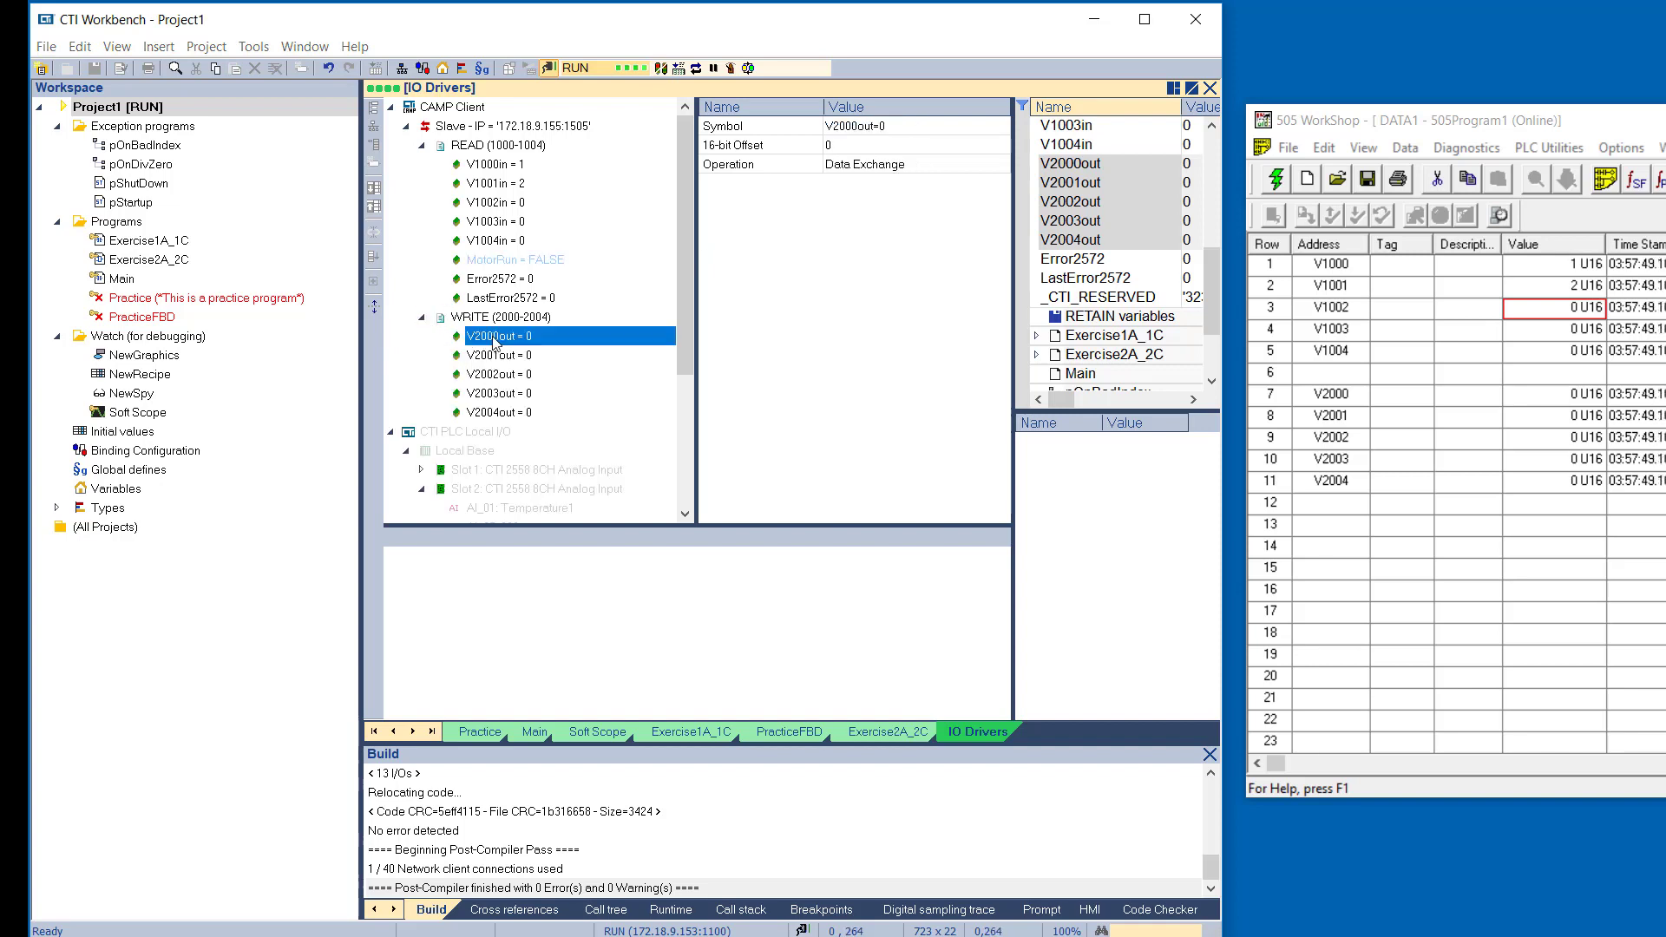
{"action": "type", "text": "1"}
{"action": "key", "text": "Return"}
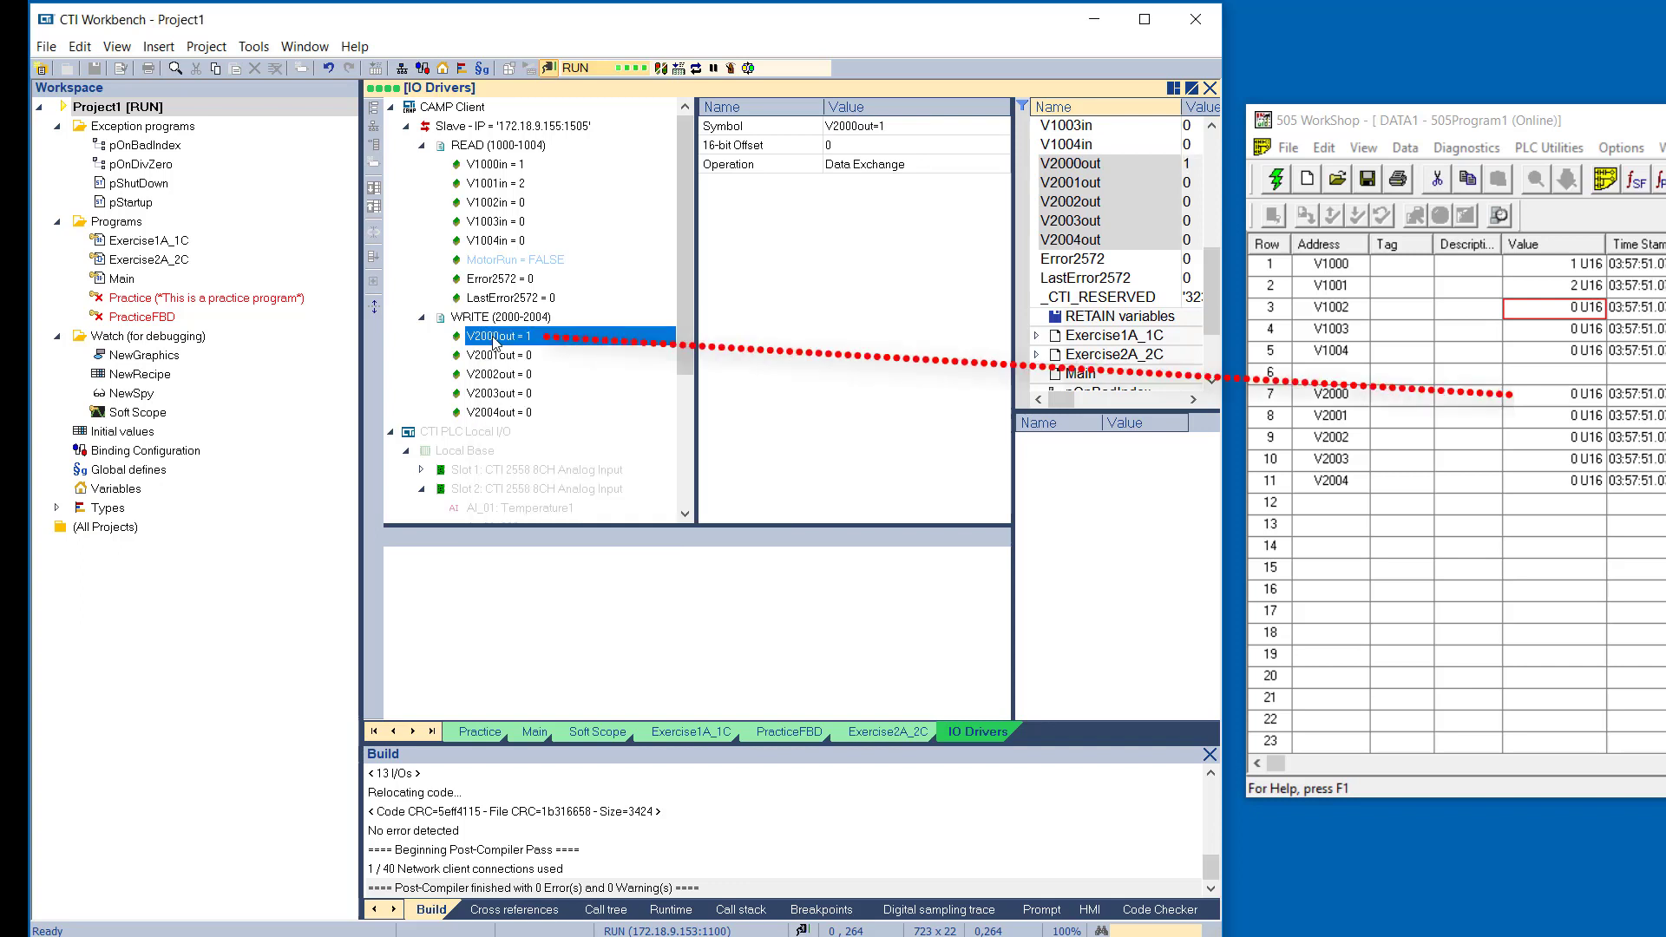
{"action": "double_click", "coordinate": [508, 356]}
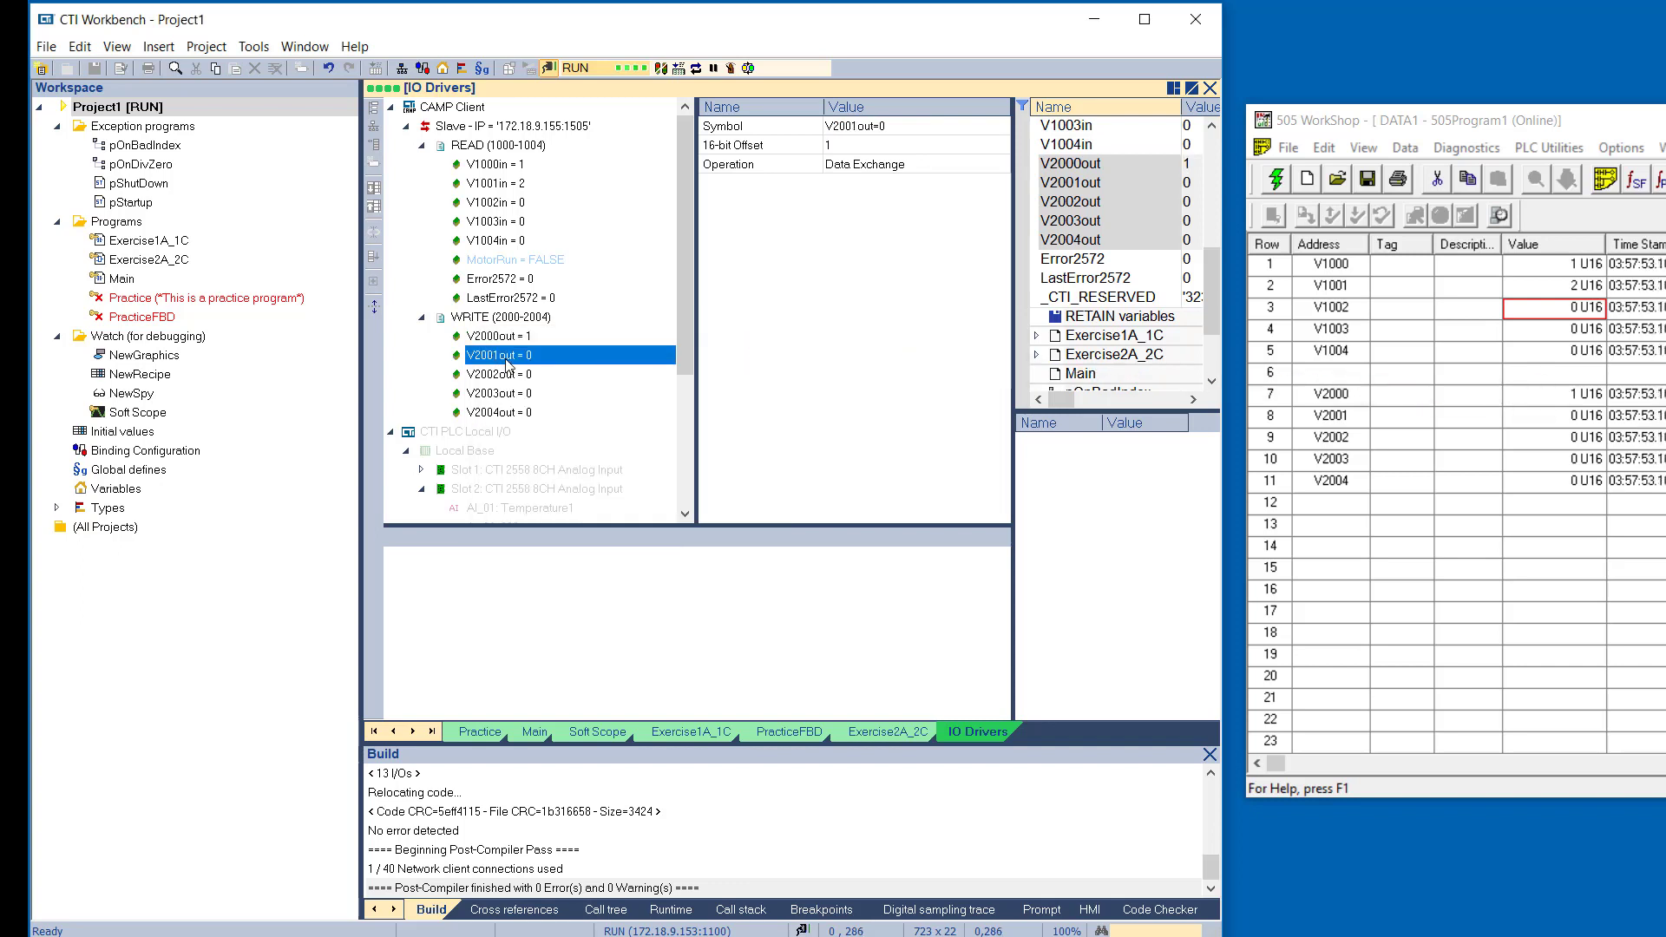
{"action": "key", "text": "Escape"}
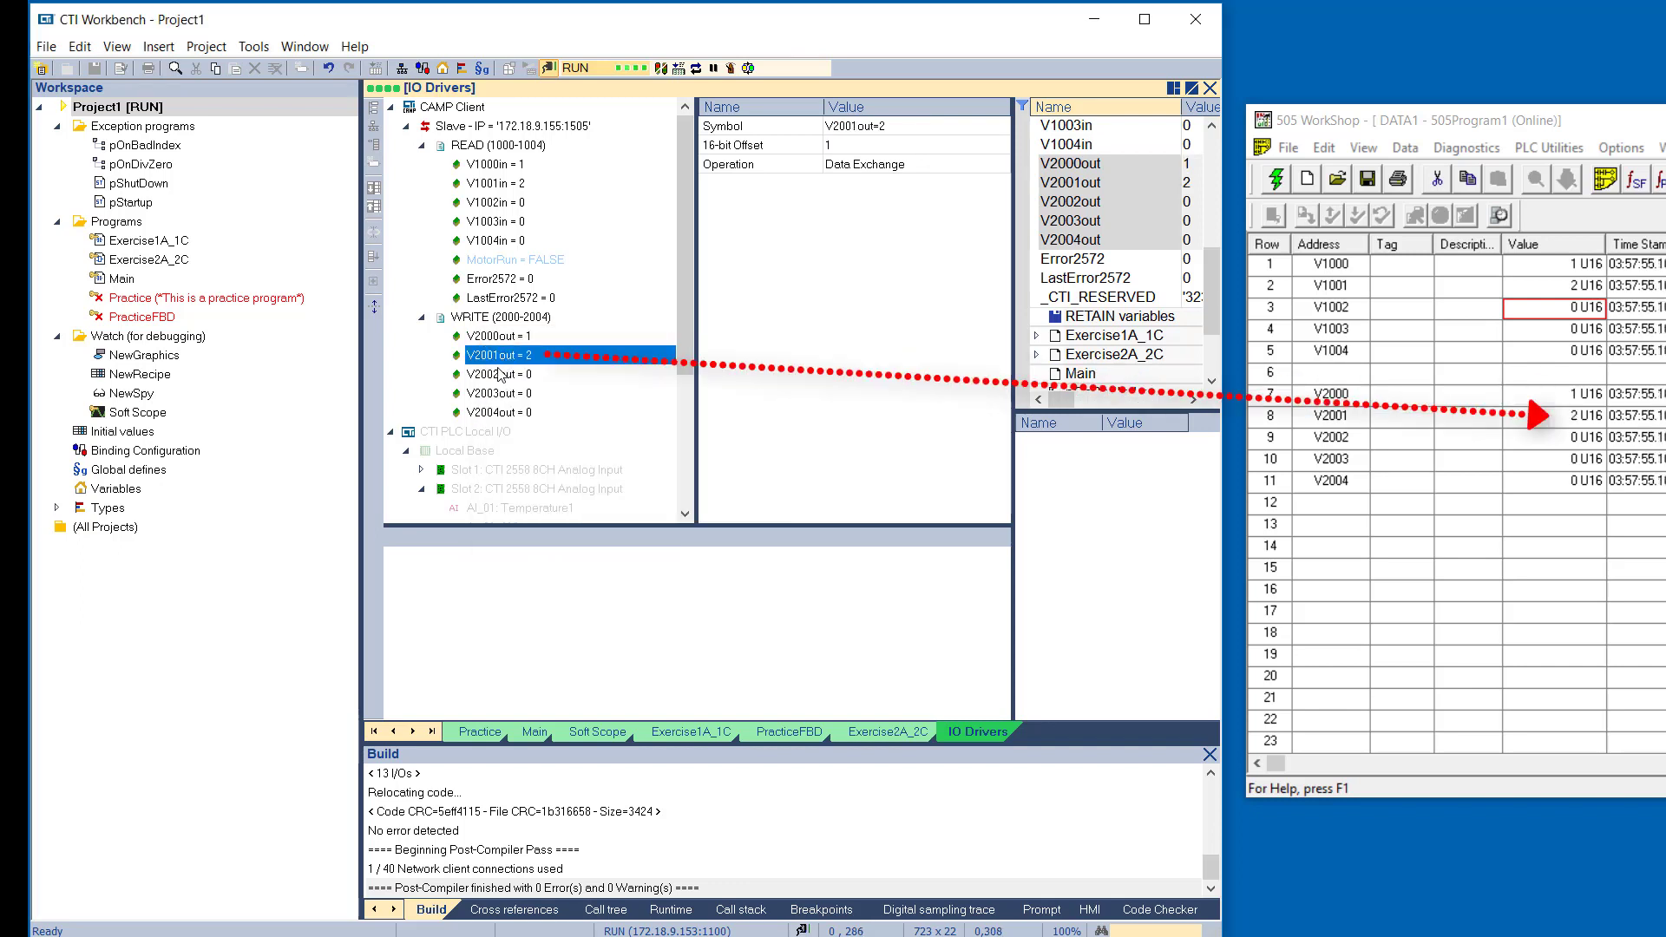
{"action": "double_click", "coordinate": [504, 375]}
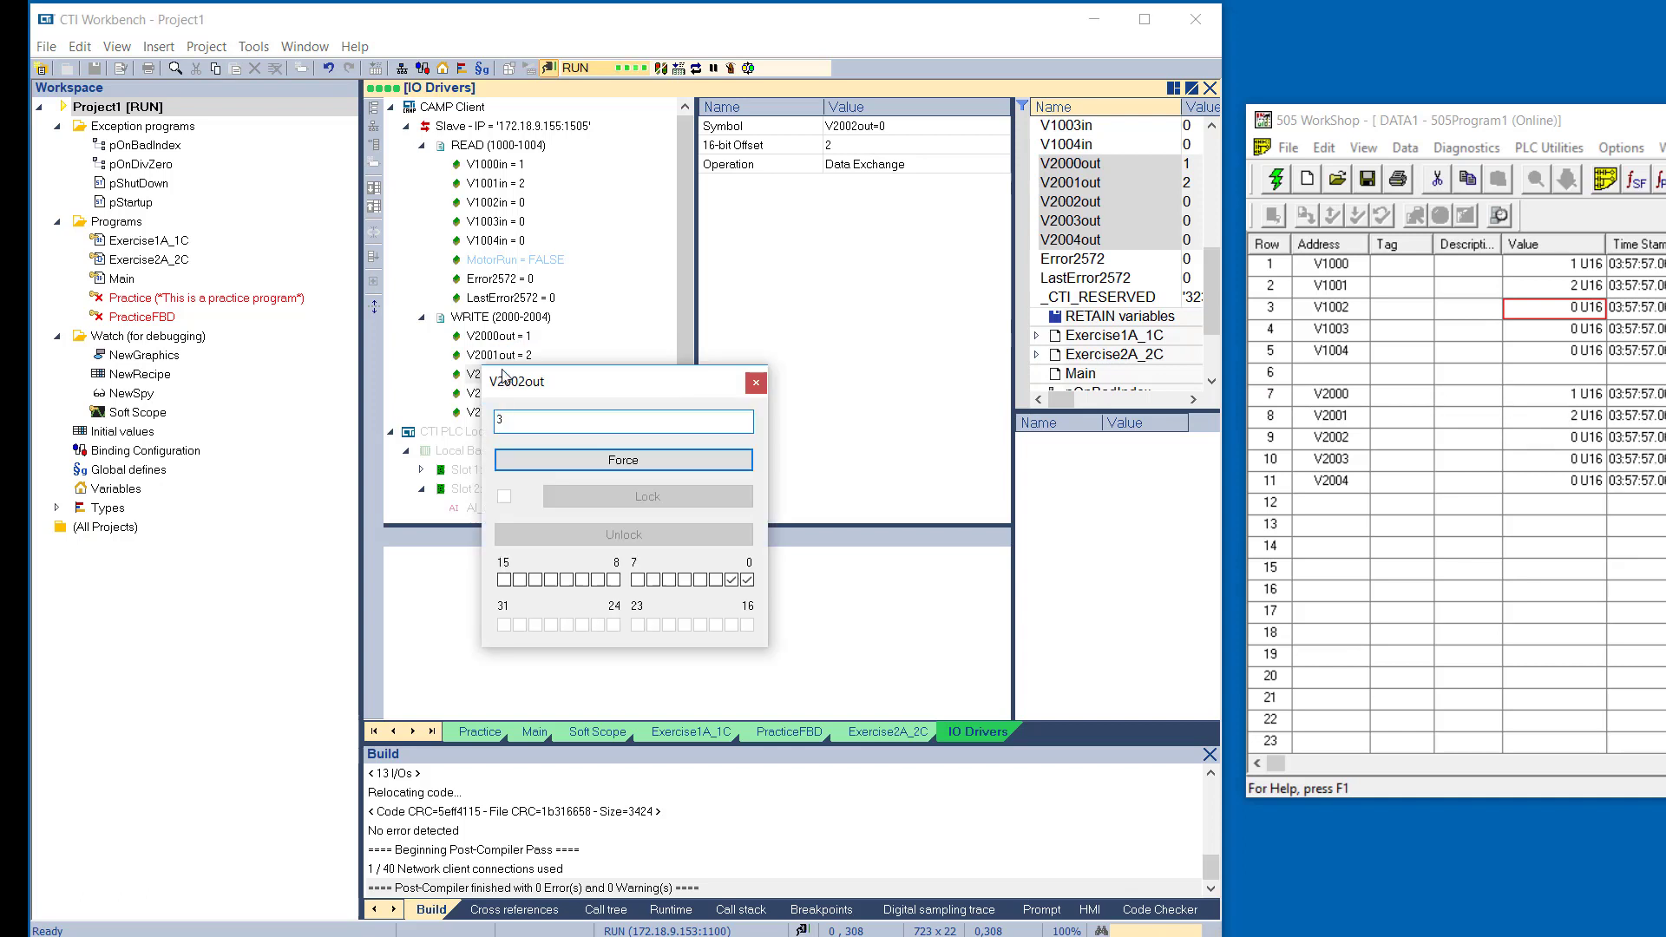
{"action": "key", "text": "Return"}
{"action": "double_click", "coordinate": [508, 393]}
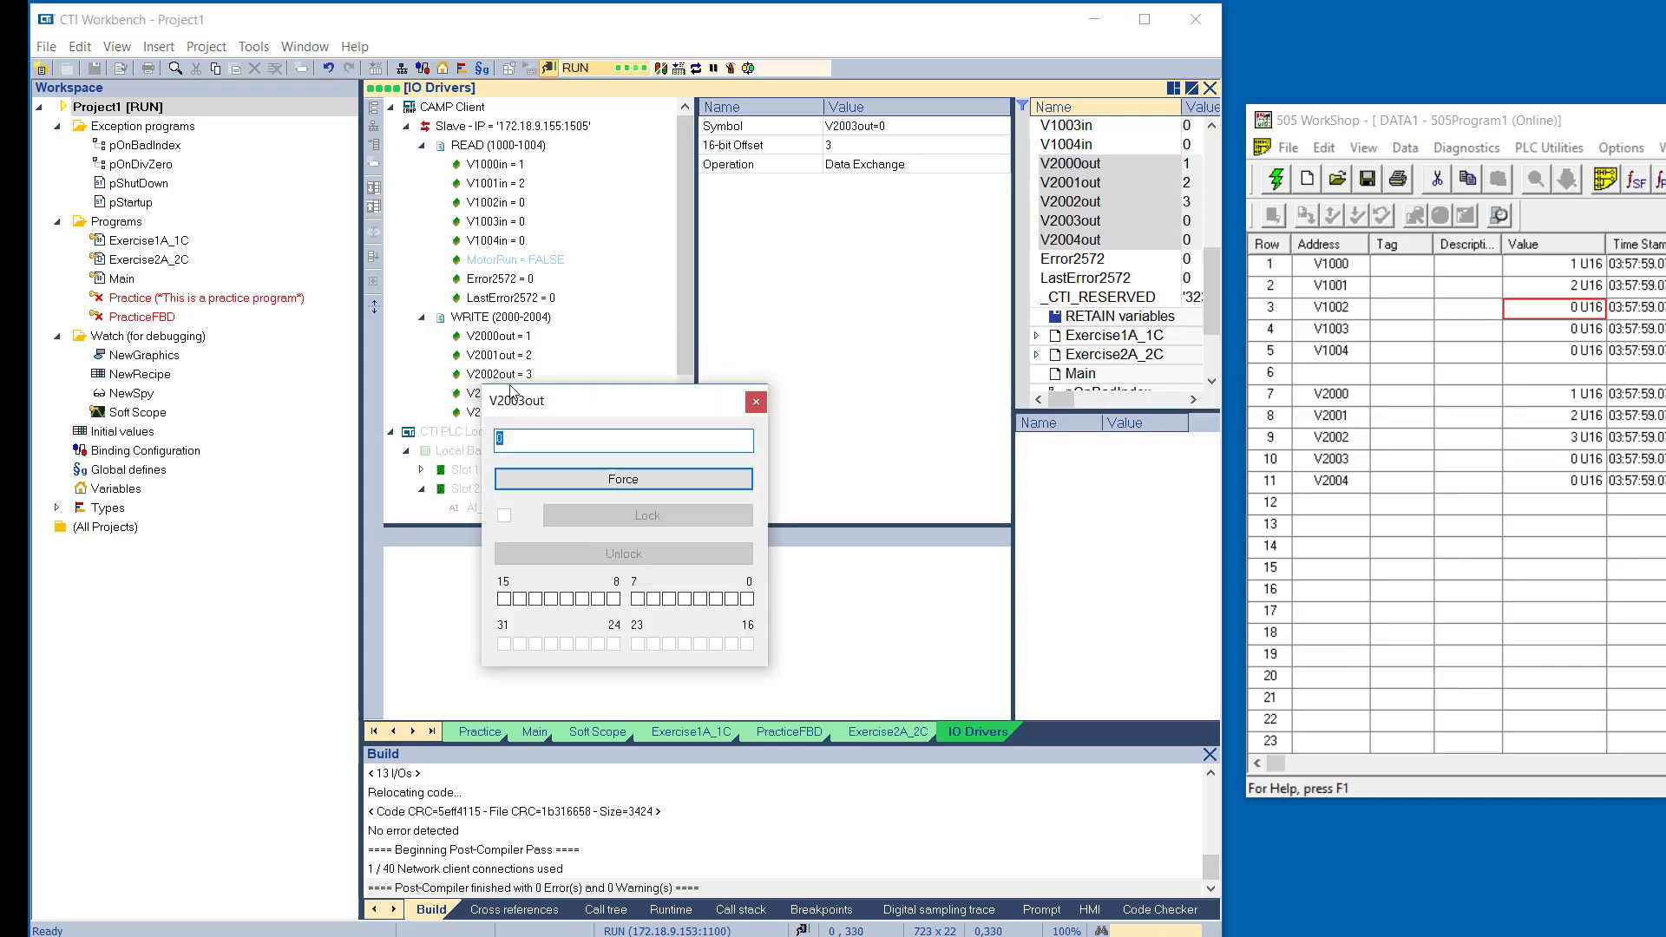
{"action": "key", "text": "Return"}
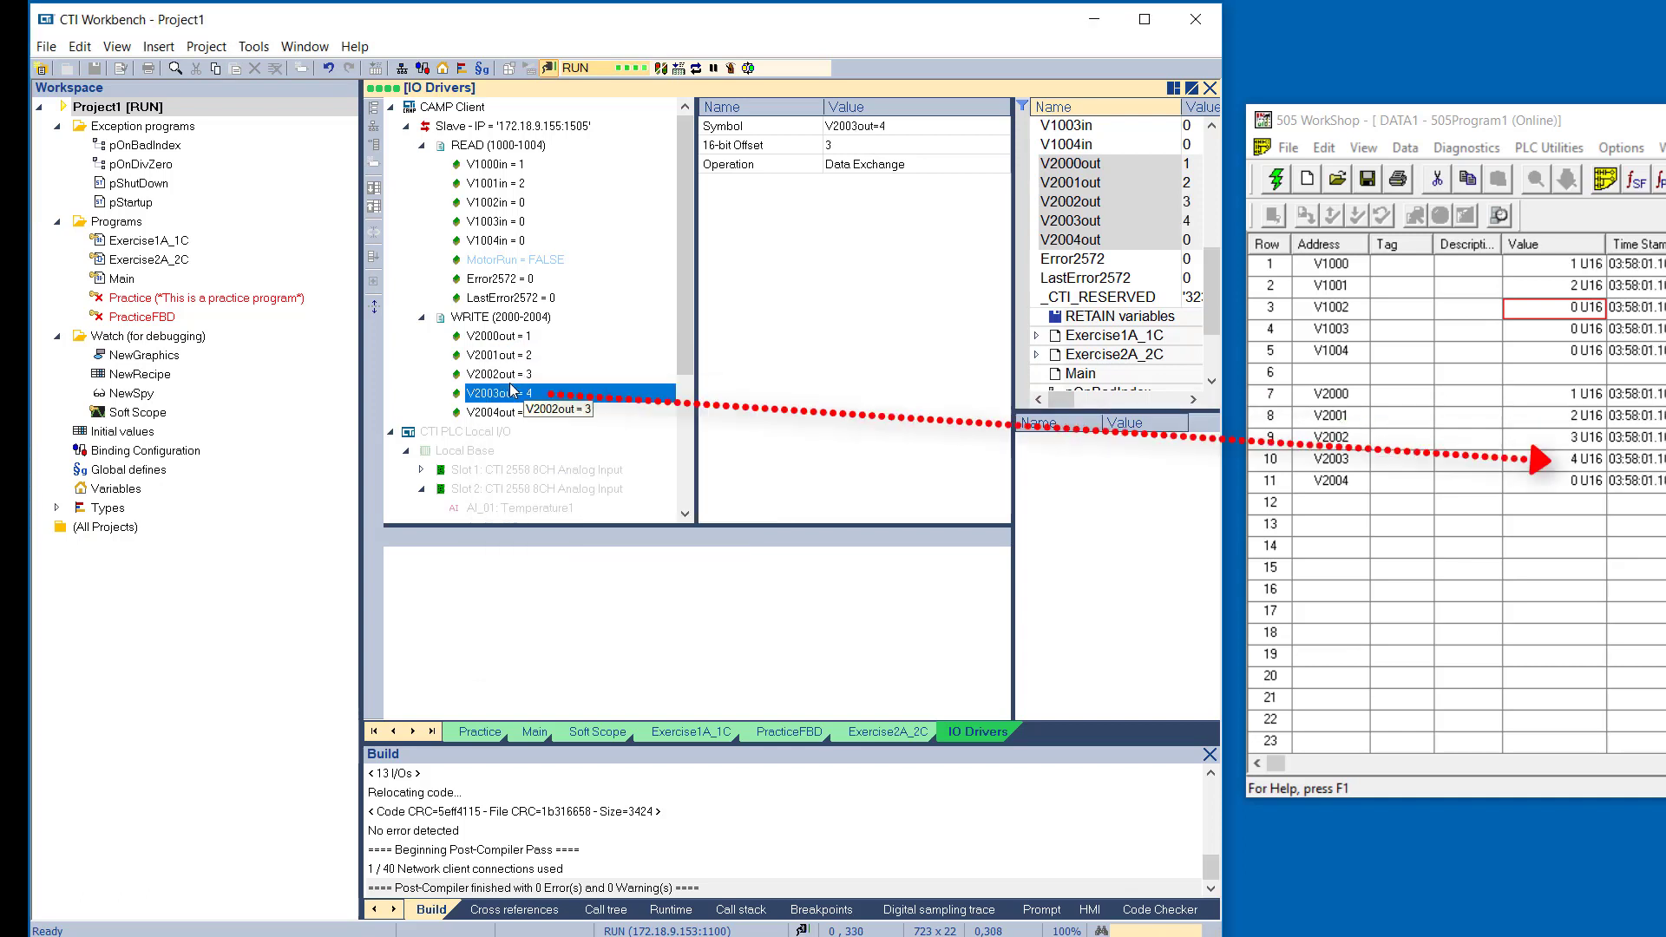
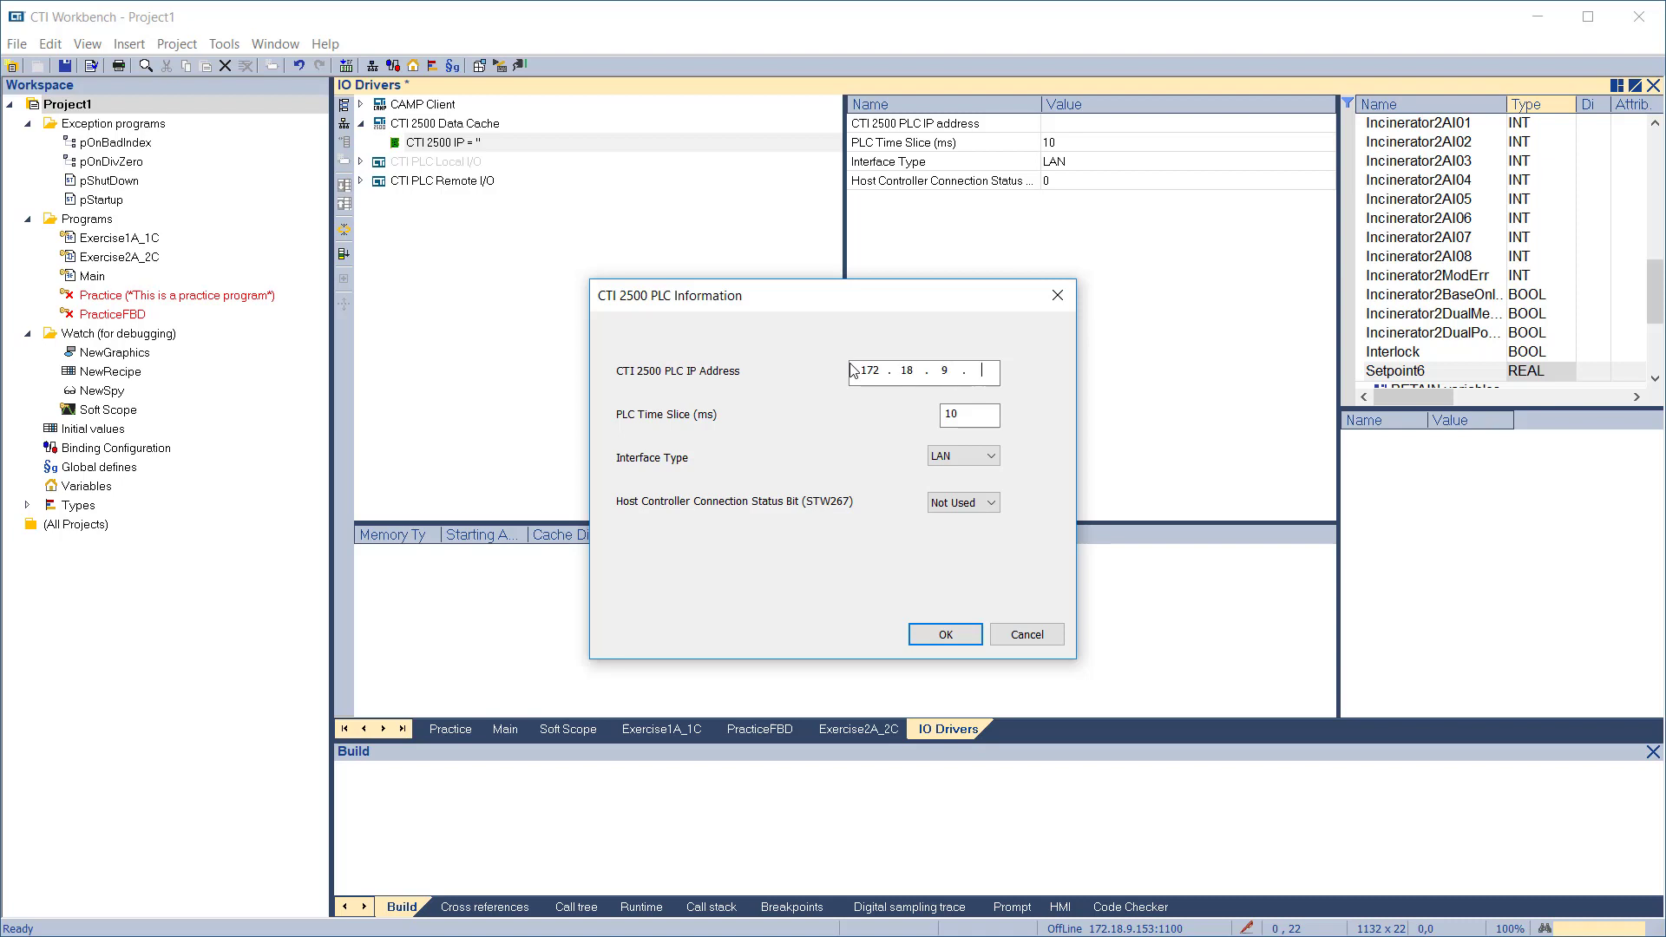
Set the CTI 2500 PLC IP address to 172.18.9.141 and its Host Controller Connection Status Bit to 1
{"action": "type", "text": "141"}
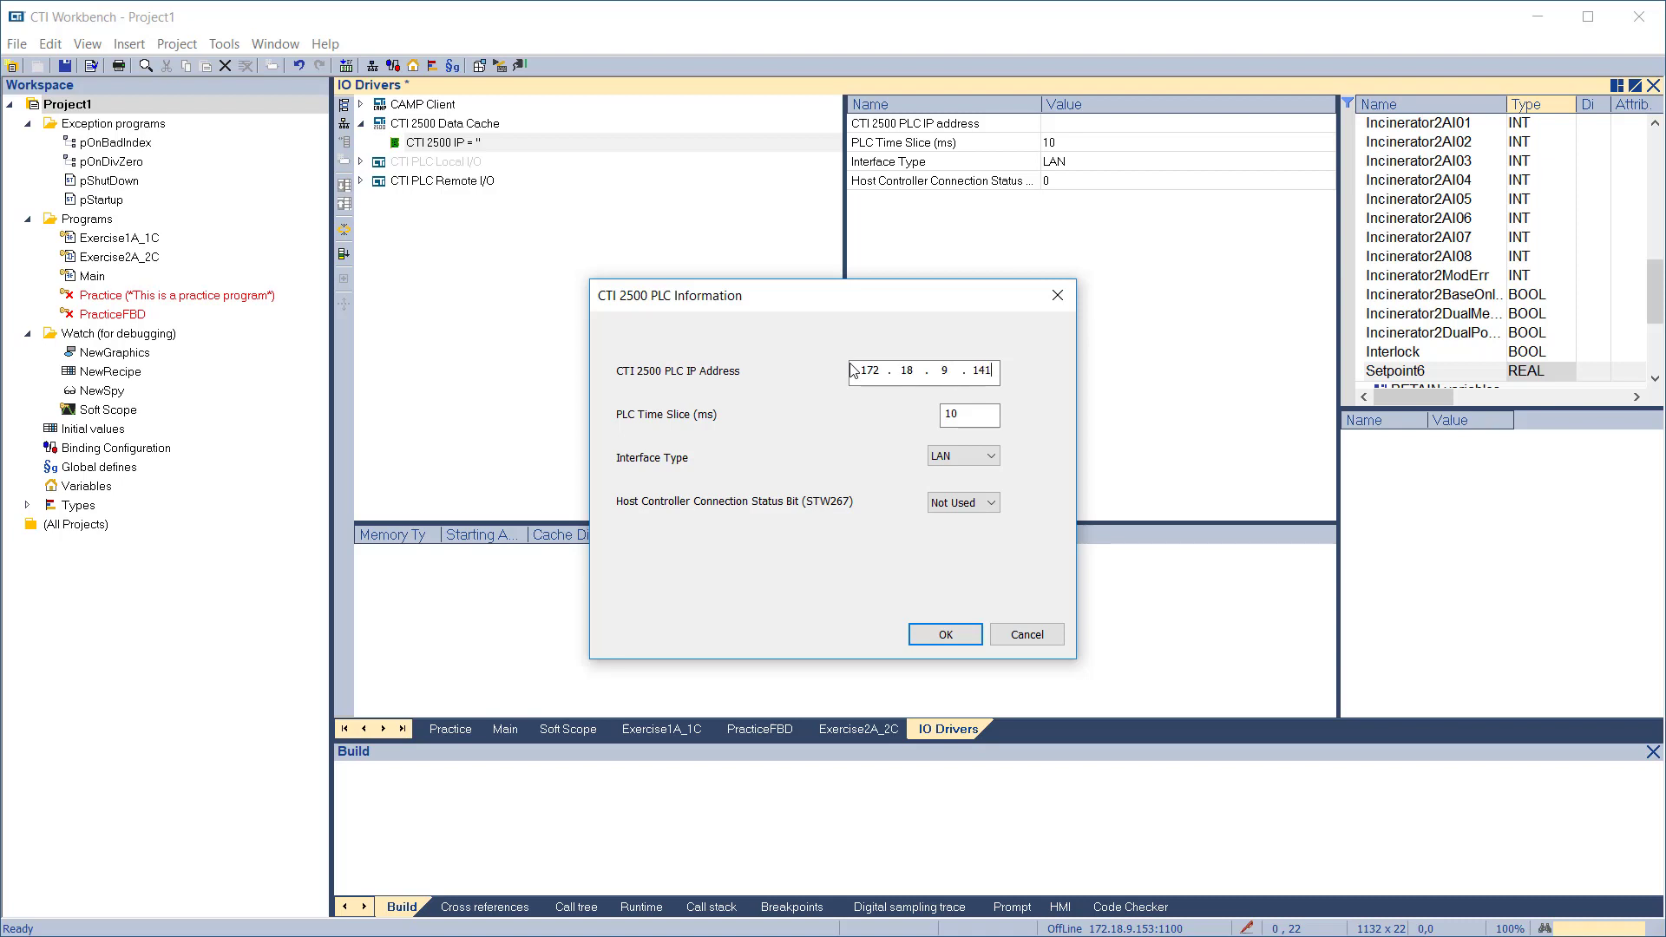
{"action": "left_click", "coordinate": [991, 502]}
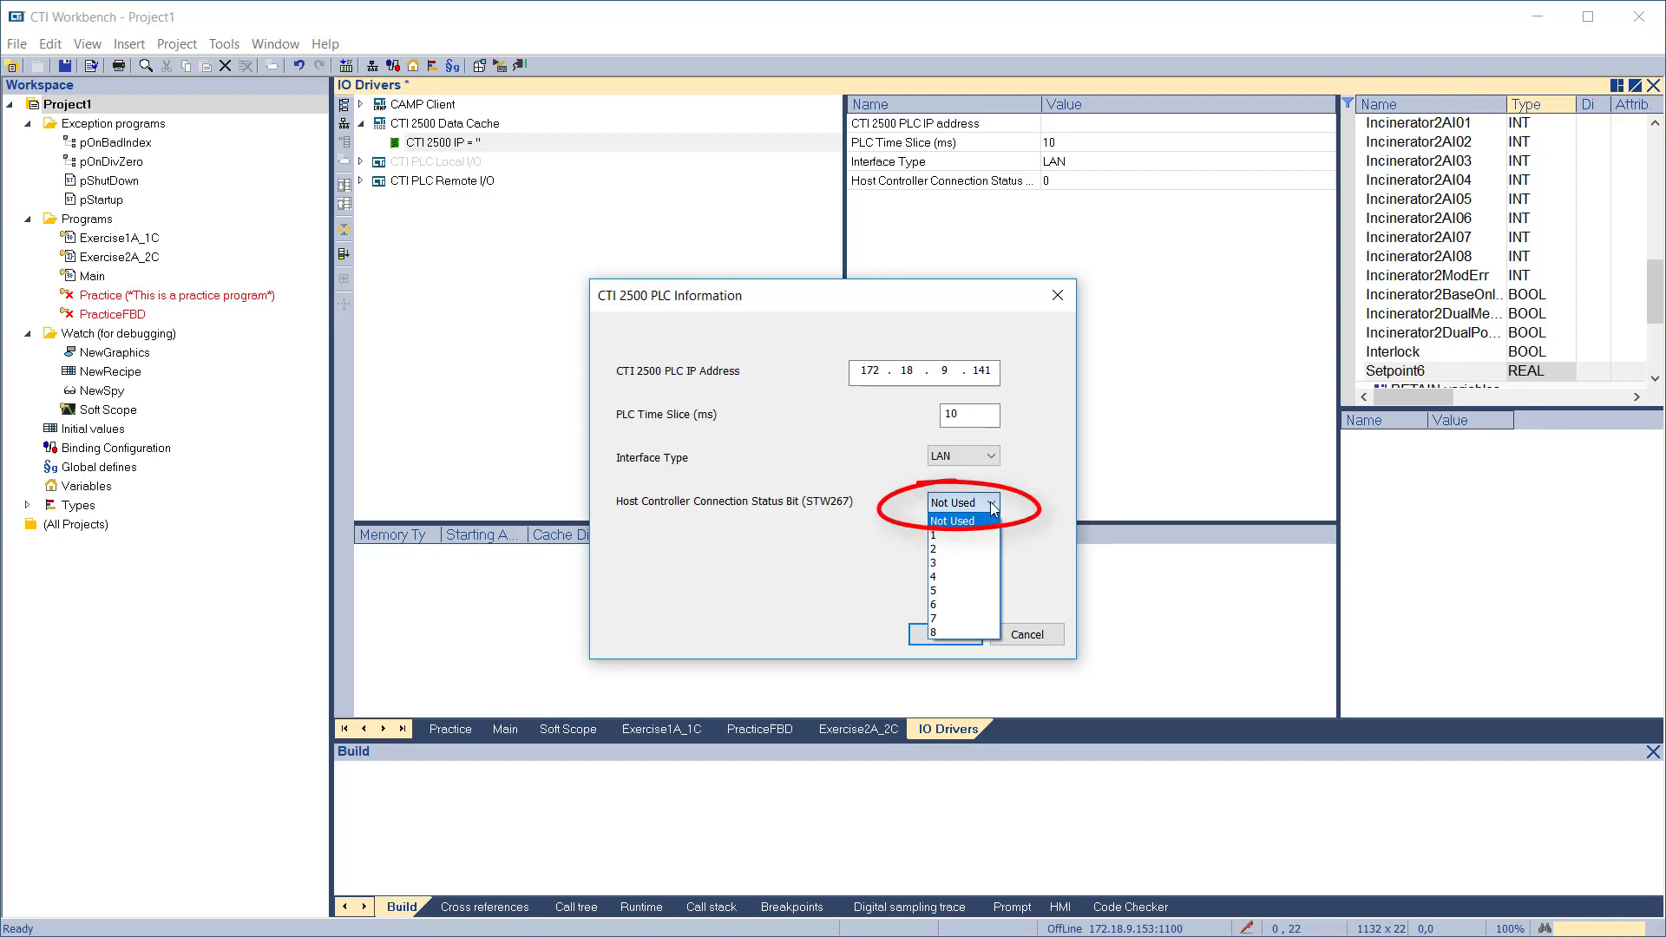
{"action": "left_click", "coordinate": [955, 535]}
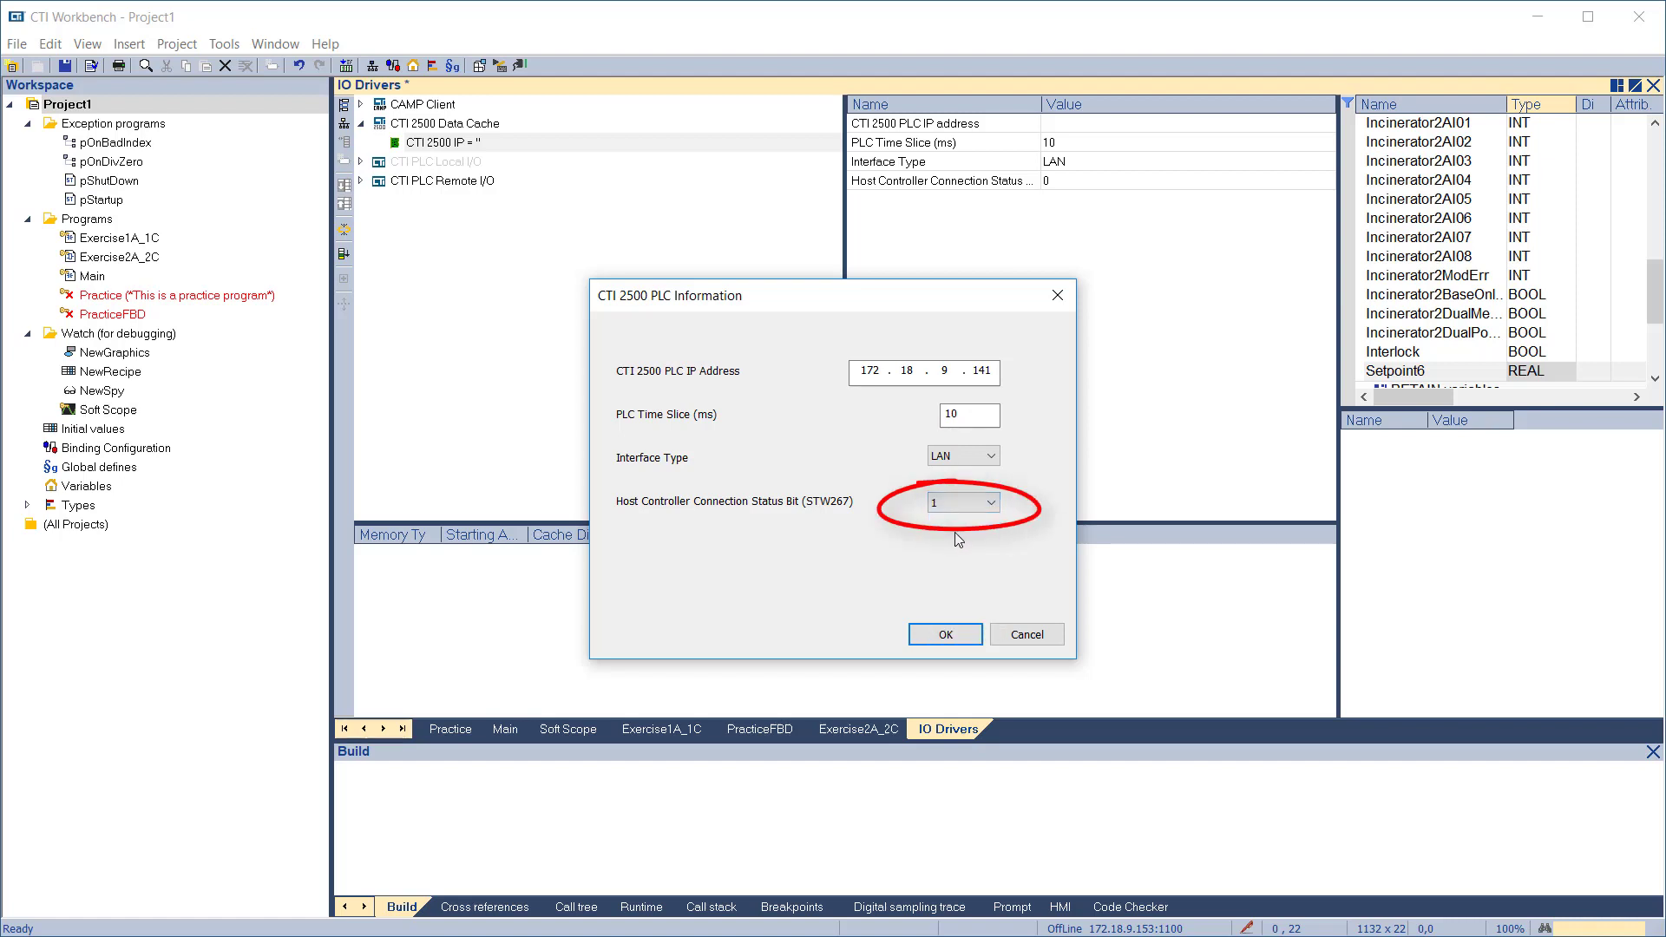
{"action": "left_click", "coordinate": [945, 632]}
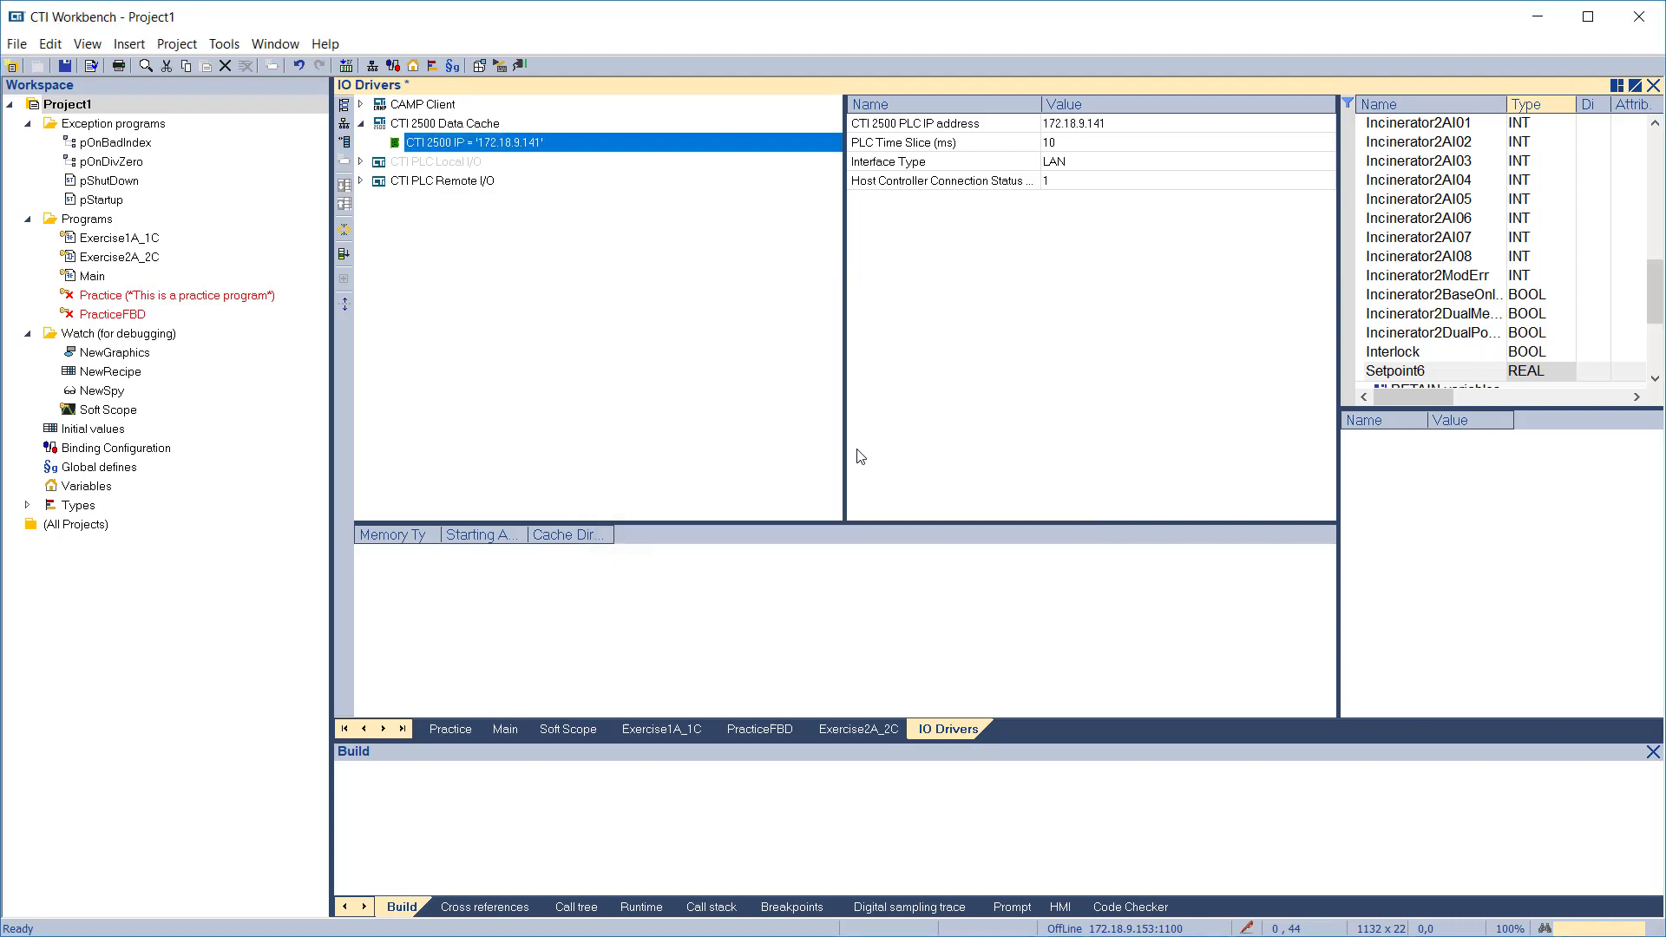
Insert a Control Relay (C) [BOOL] data block with starting address 460 under the CTI 2500 PLC
{"action": "left_click", "coordinate": [345, 143]}
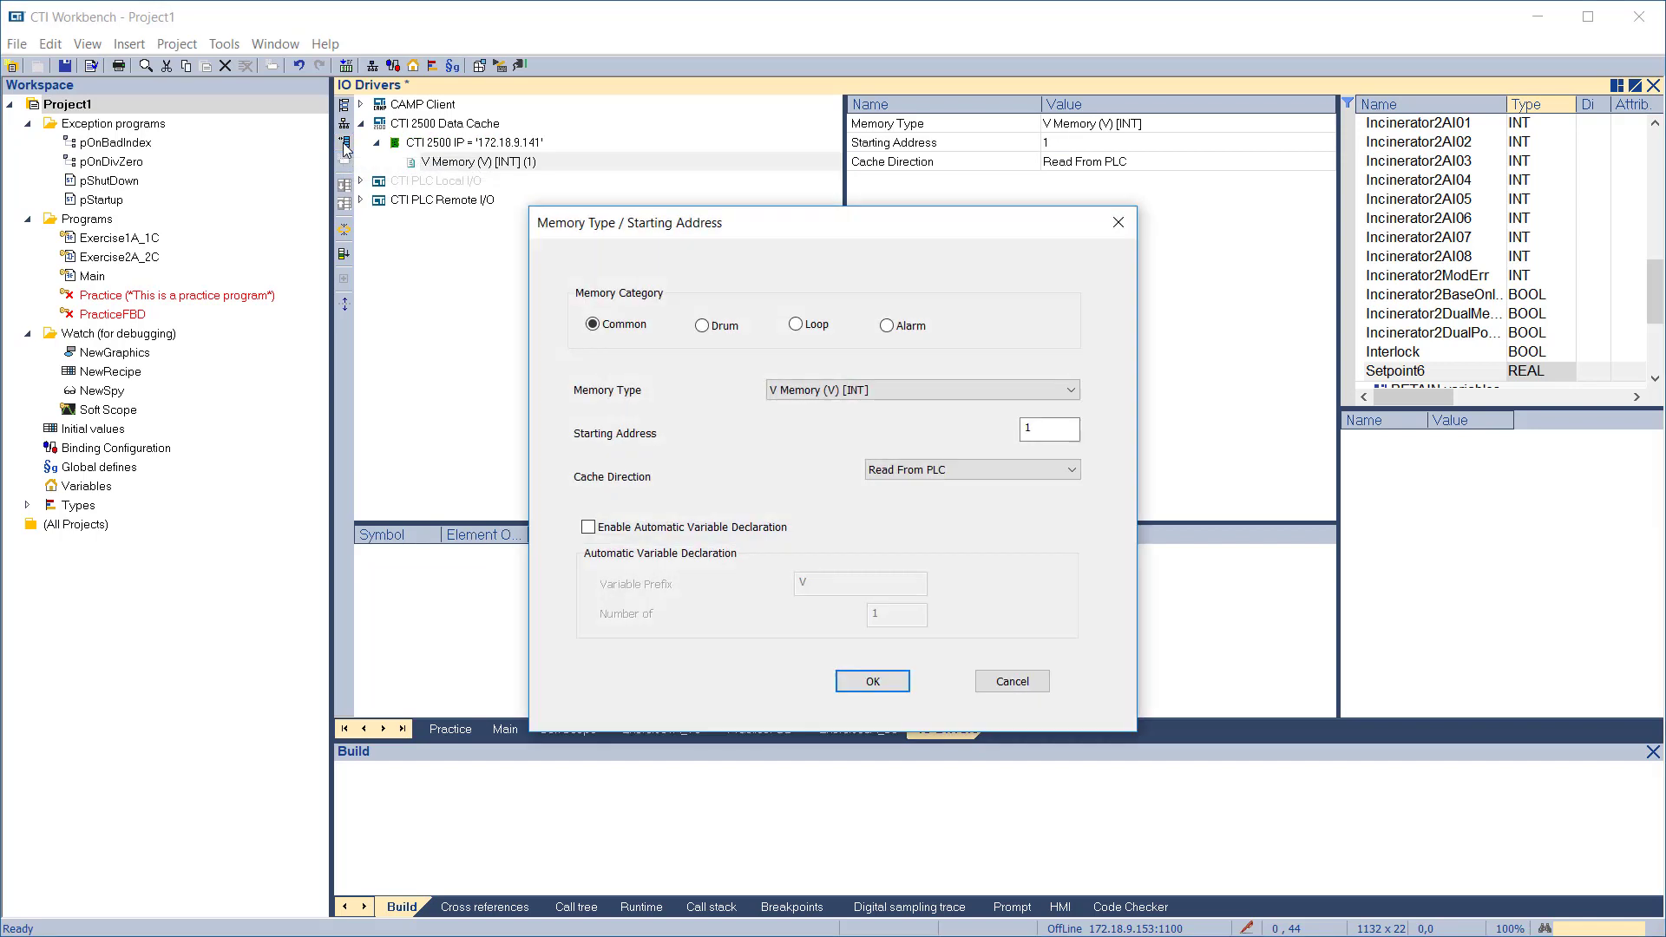
{"action": "left_click", "coordinate": [897, 391]}
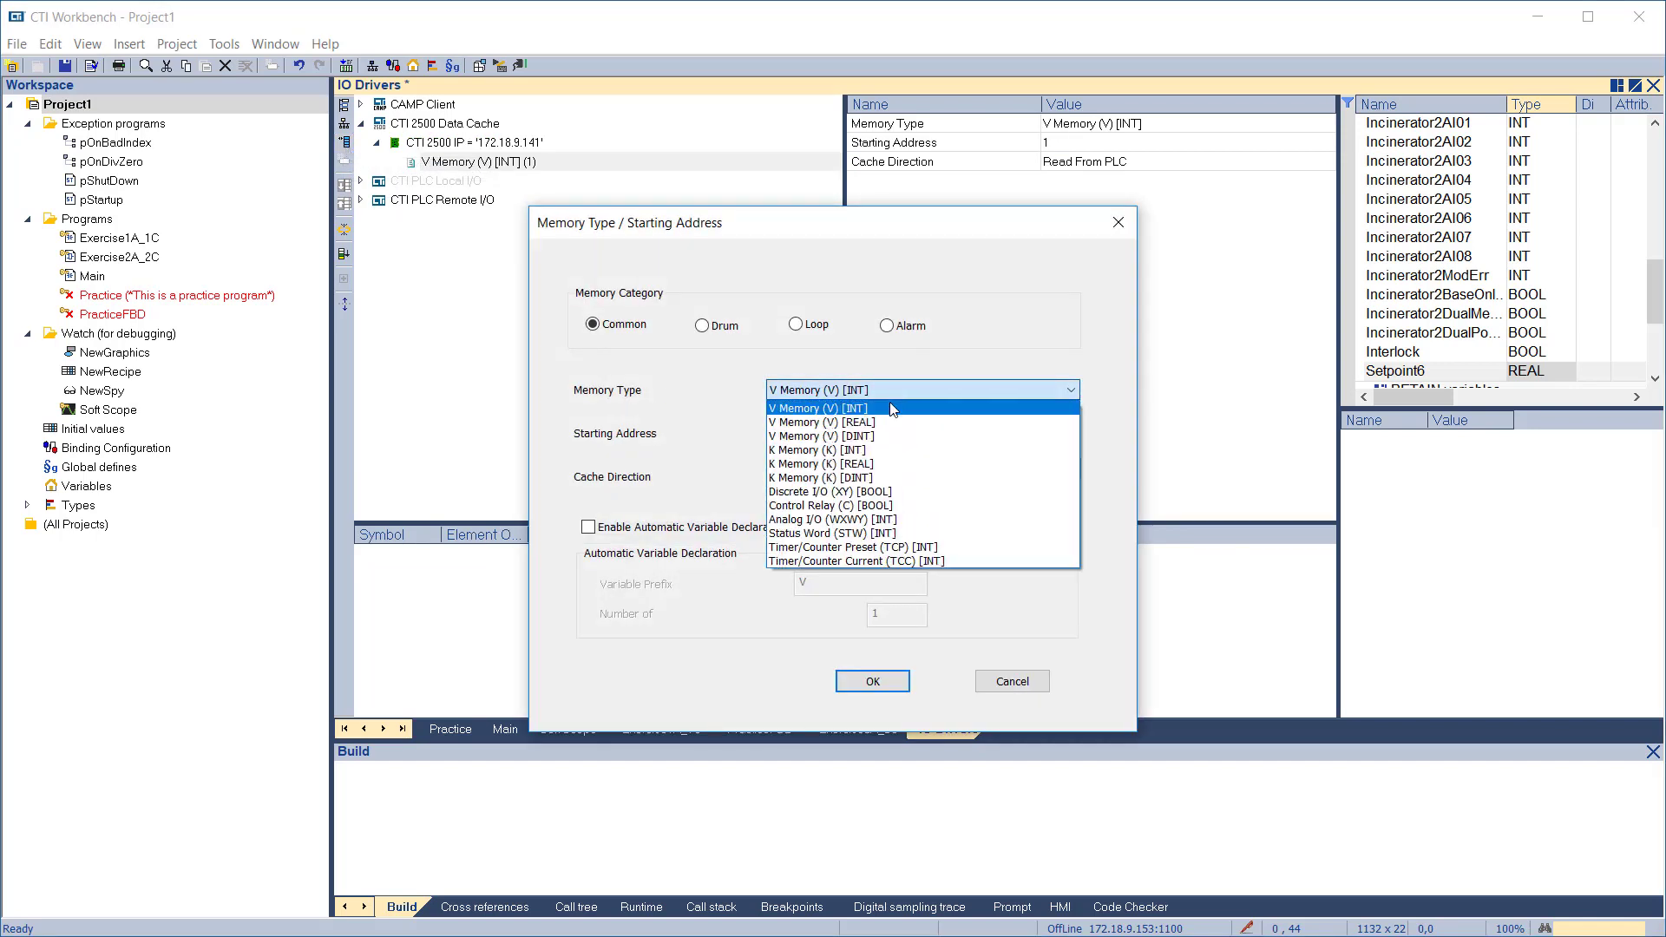
{"action": "left_click", "coordinate": [861, 501]}
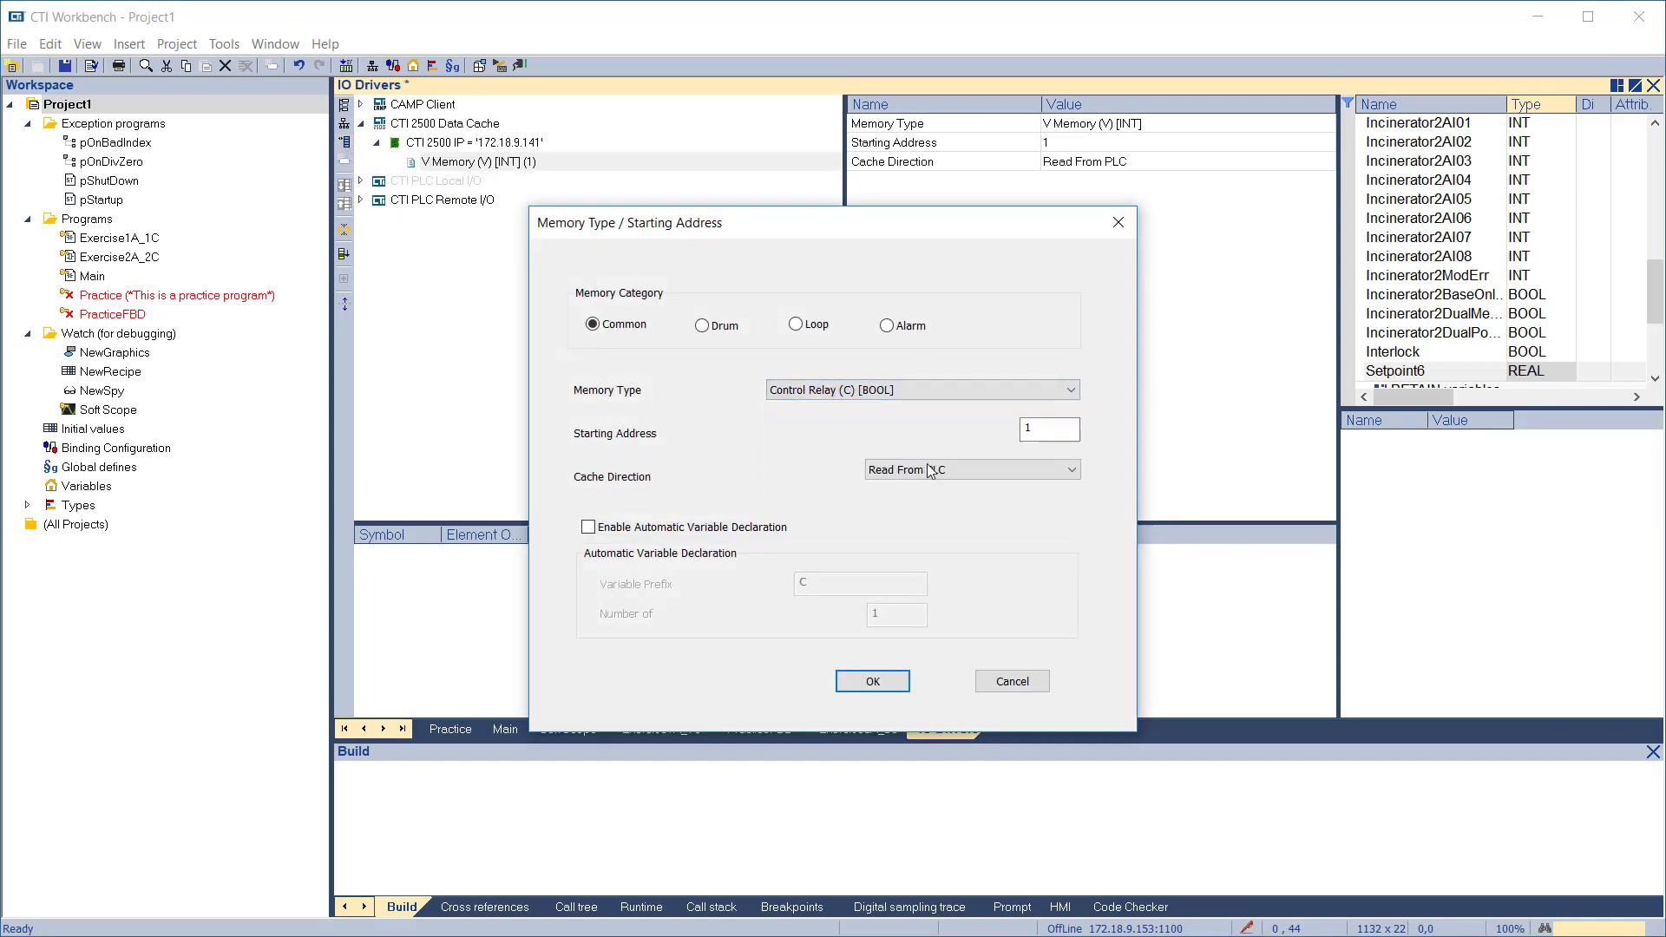
{"action": "left_click", "coordinate": [1050, 427]}
{"action": "left_click_drag", "start_coordinate": [1050, 426], "coordinate": [985, 420]}
{"action": "type", "text": "460"}
{"action": "key", "text": "Tab"}
{"action": "left_click", "coordinate": [874, 682]}
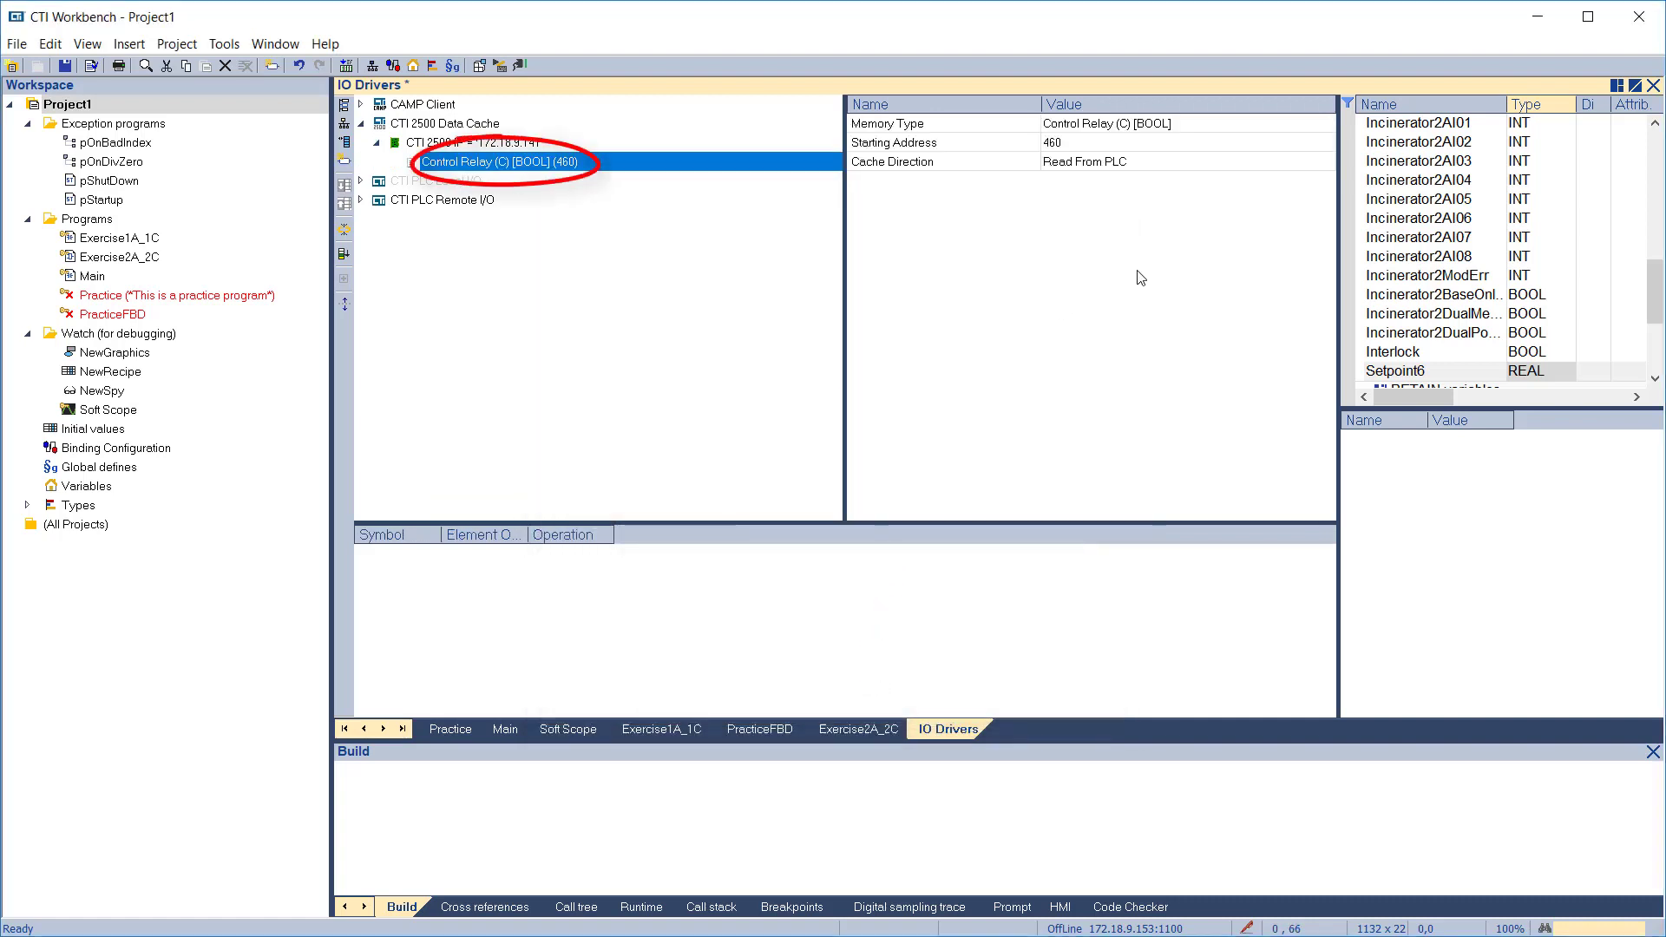
Map the global variable Interlock to the Control Relay (460) block and expand the block
{"action": "left_click", "coordinate": [1391, 359]}
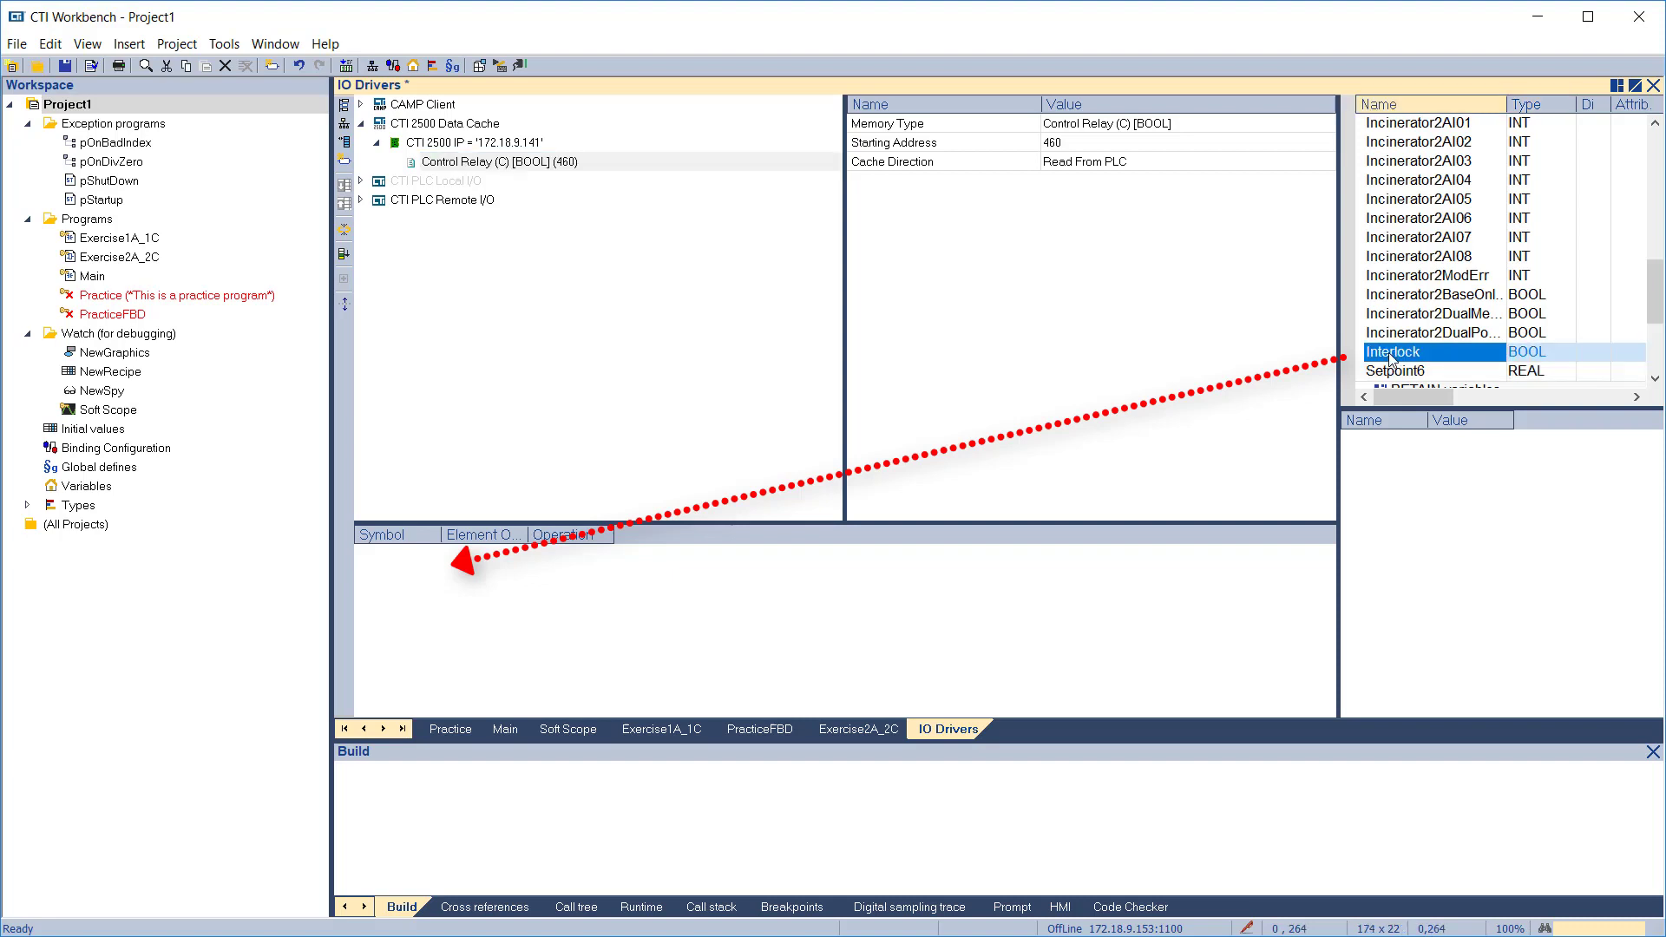
{"action": "left_click_drag", "start_coordinate": [1391, 359], "coordinate": [686, 584]}
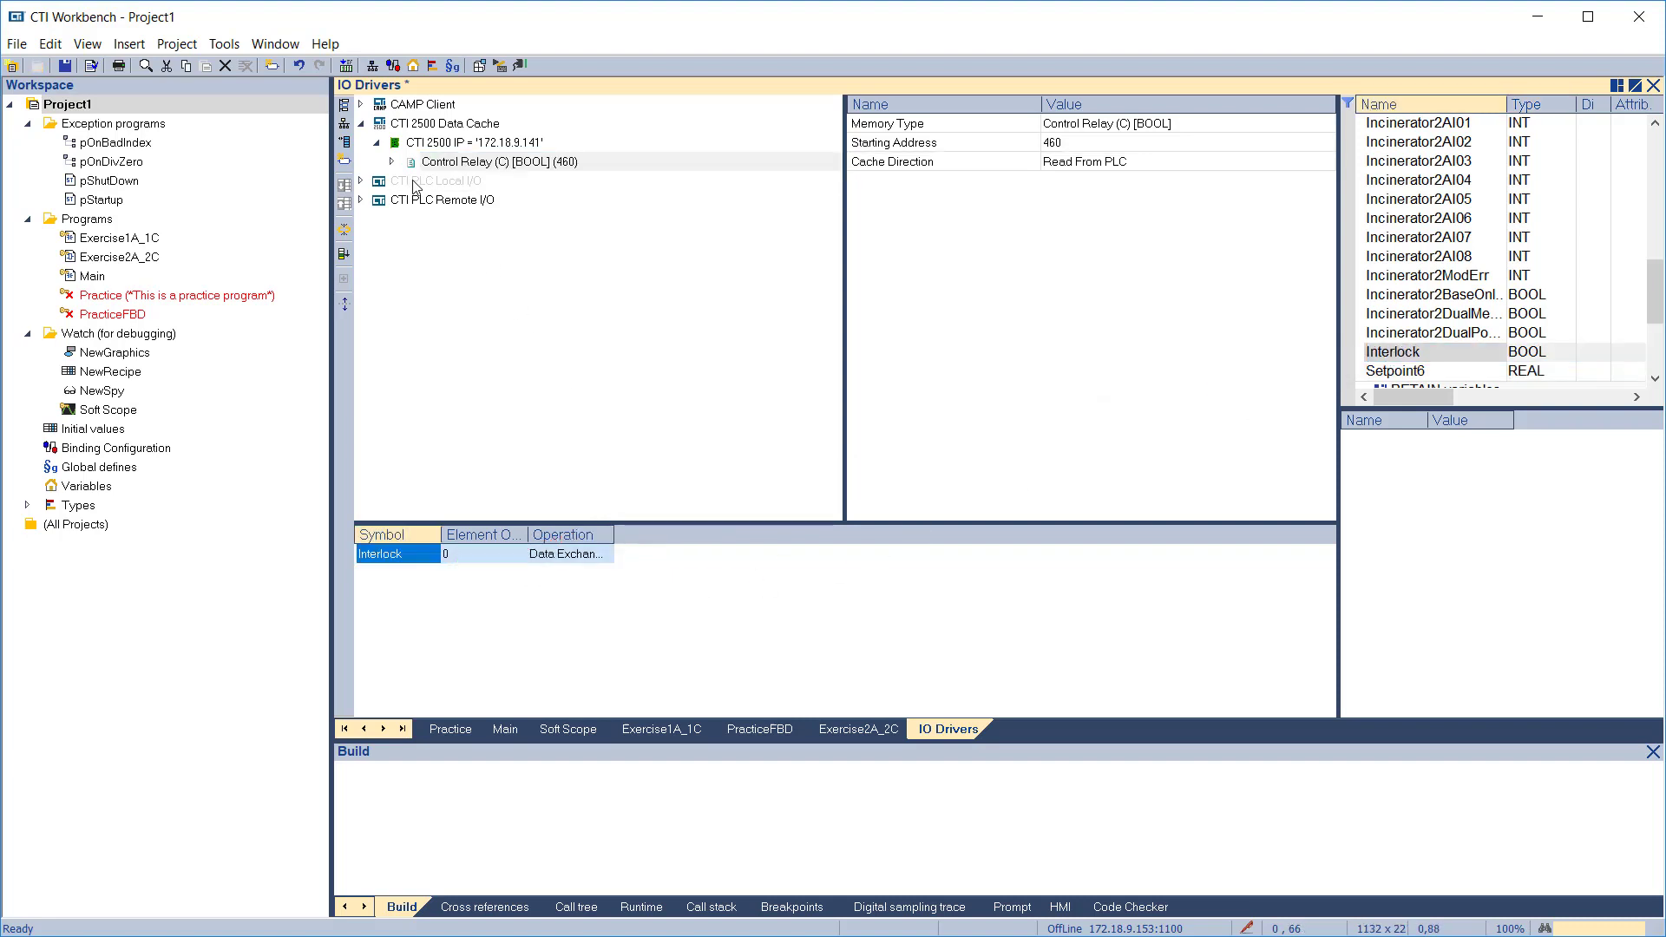
{"action": "left_click", "coordinate": [391, 162]}
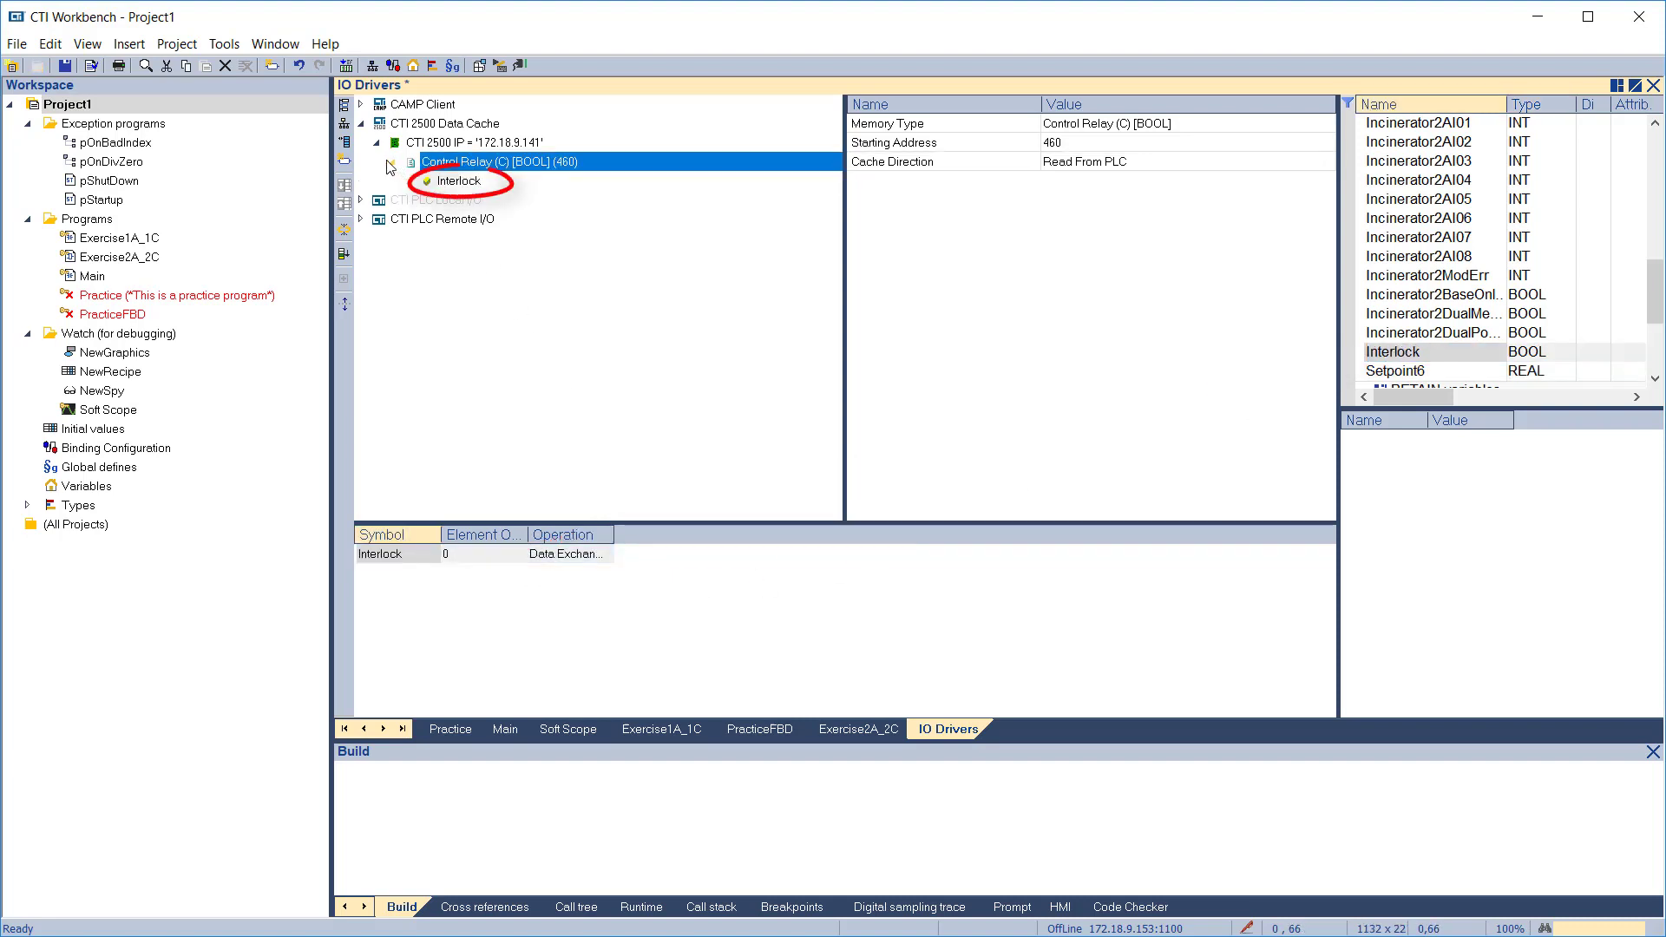
Insert a Loop Variable Set Point (LSP) [REAL] block at starting address 1, set to Write to PLC, and map Setpoint6 to it
{"action": "left_click", "coordinate": [345, 144]}
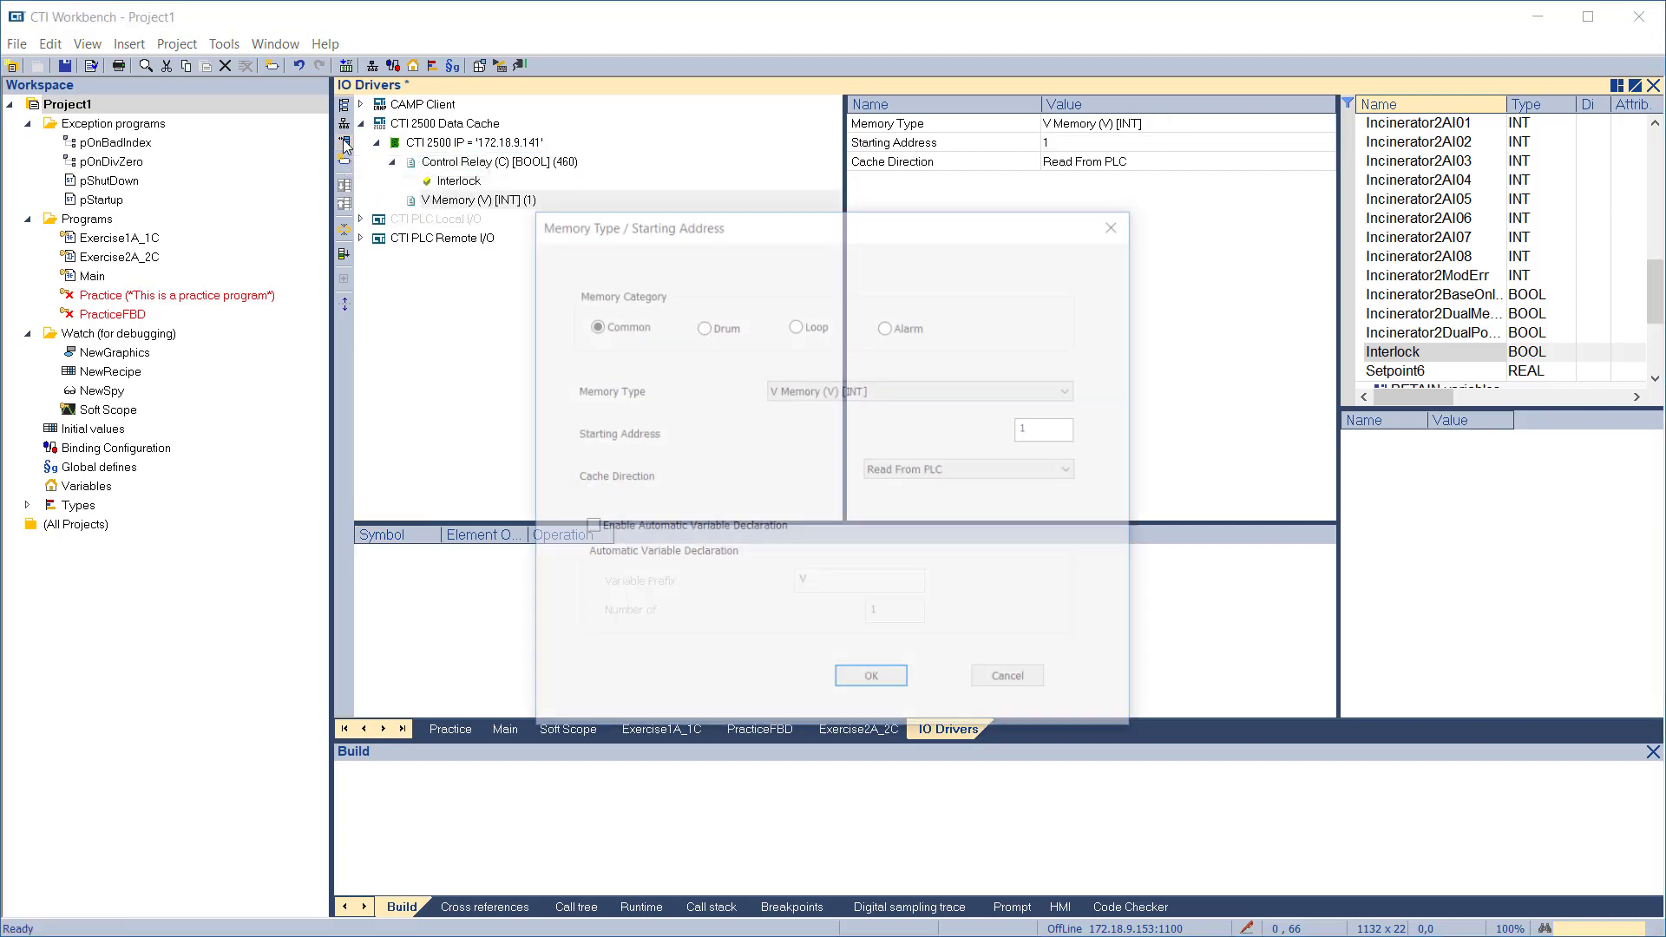
{"action": "left_click", "coordinate": [795, 324]}
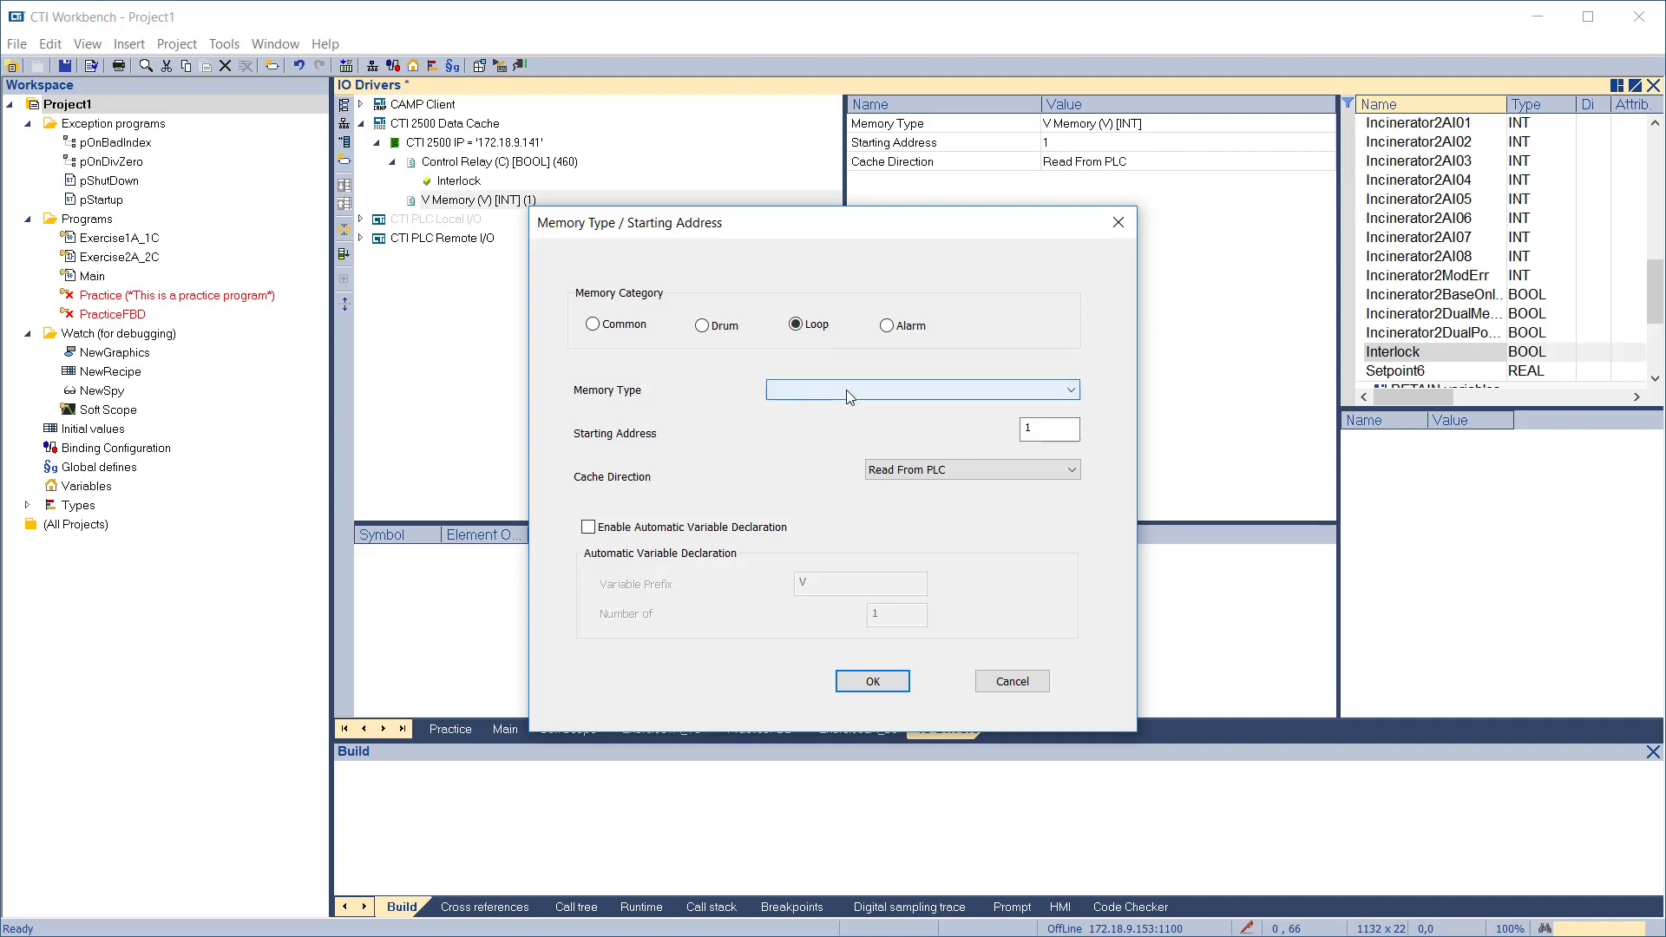
{"action": "left_click", "coordinate": [846, 389]}
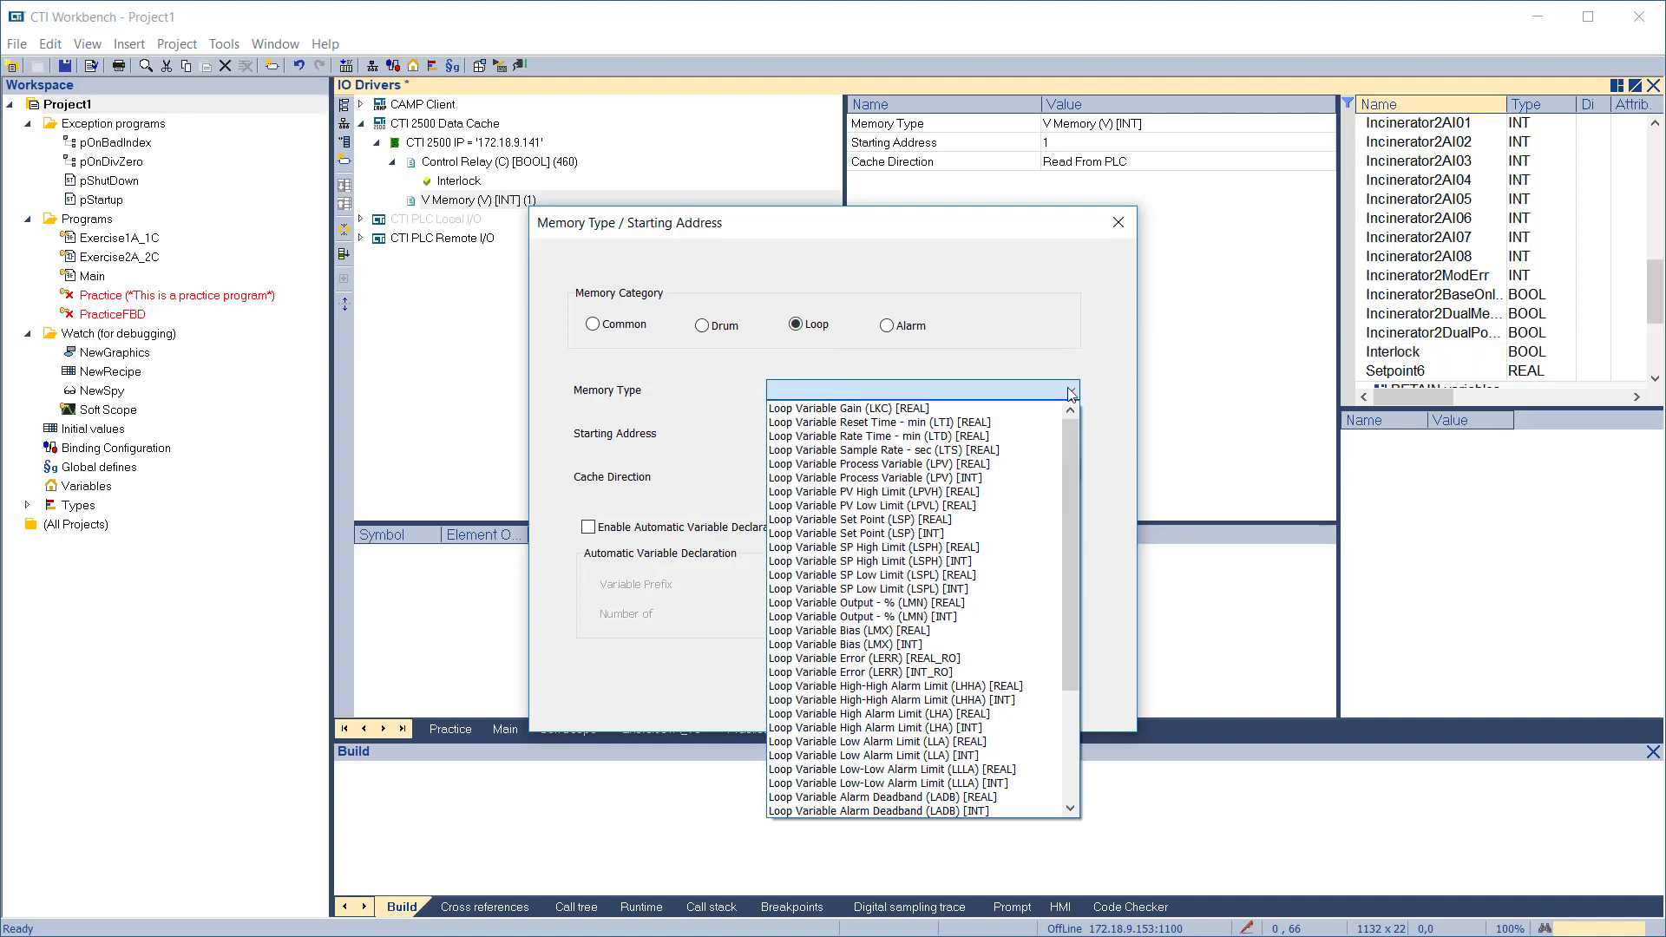
{"action": "left_click", "coordinate": [874, 519]}
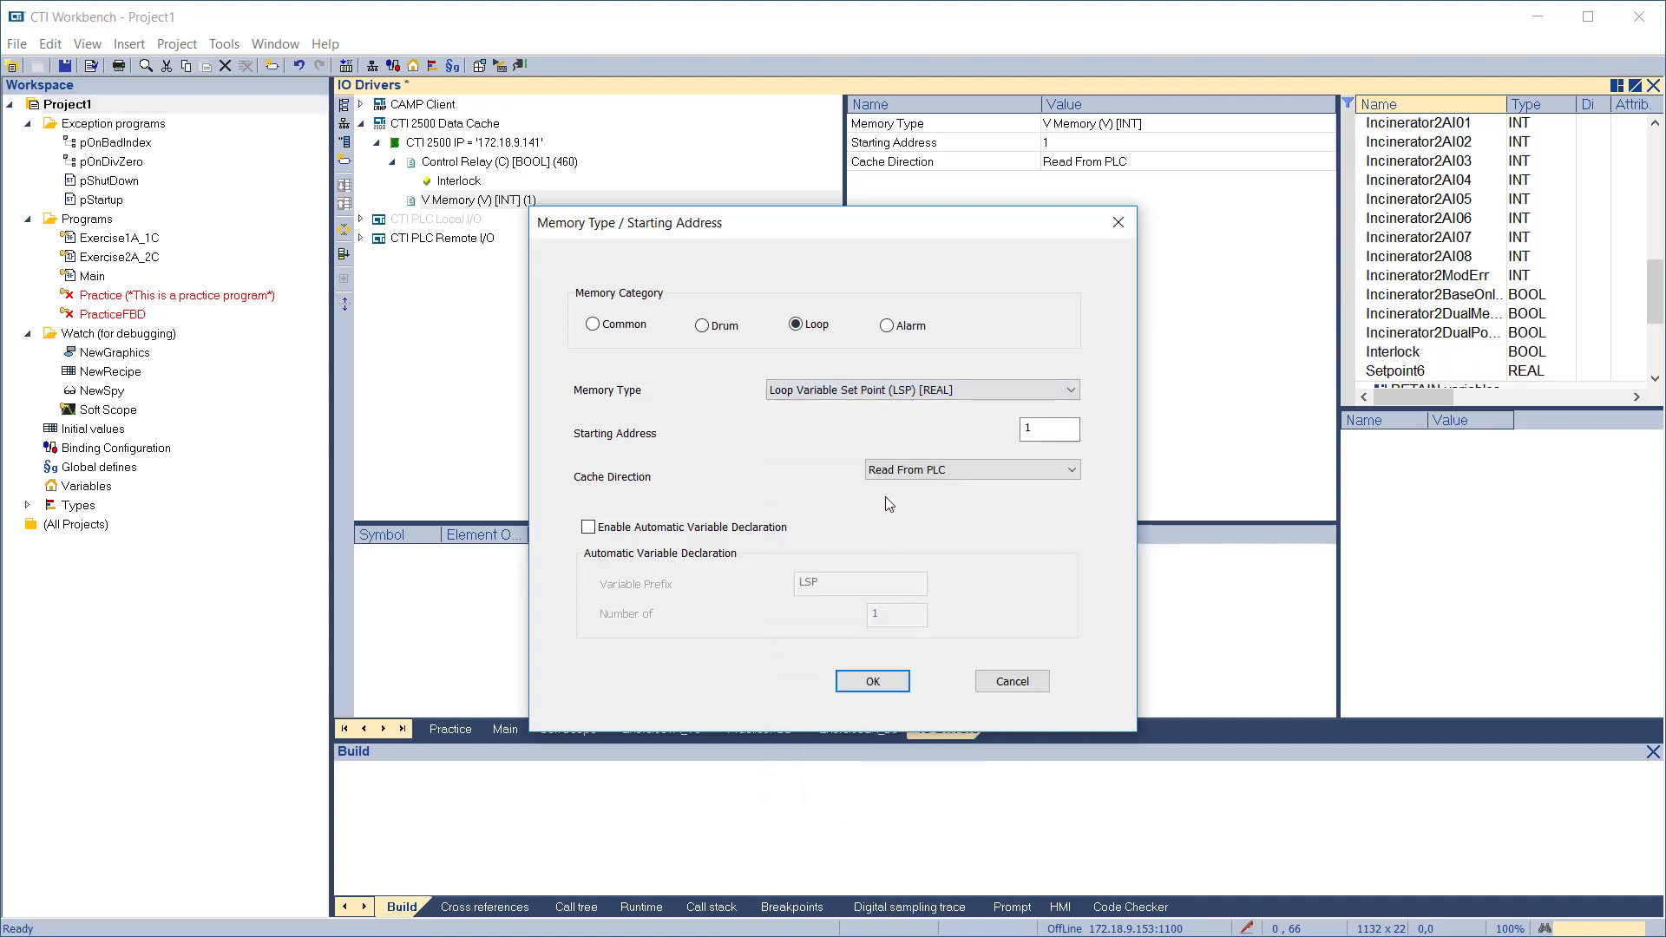
{"action": "left_click", "coordinate": [900, 468]}
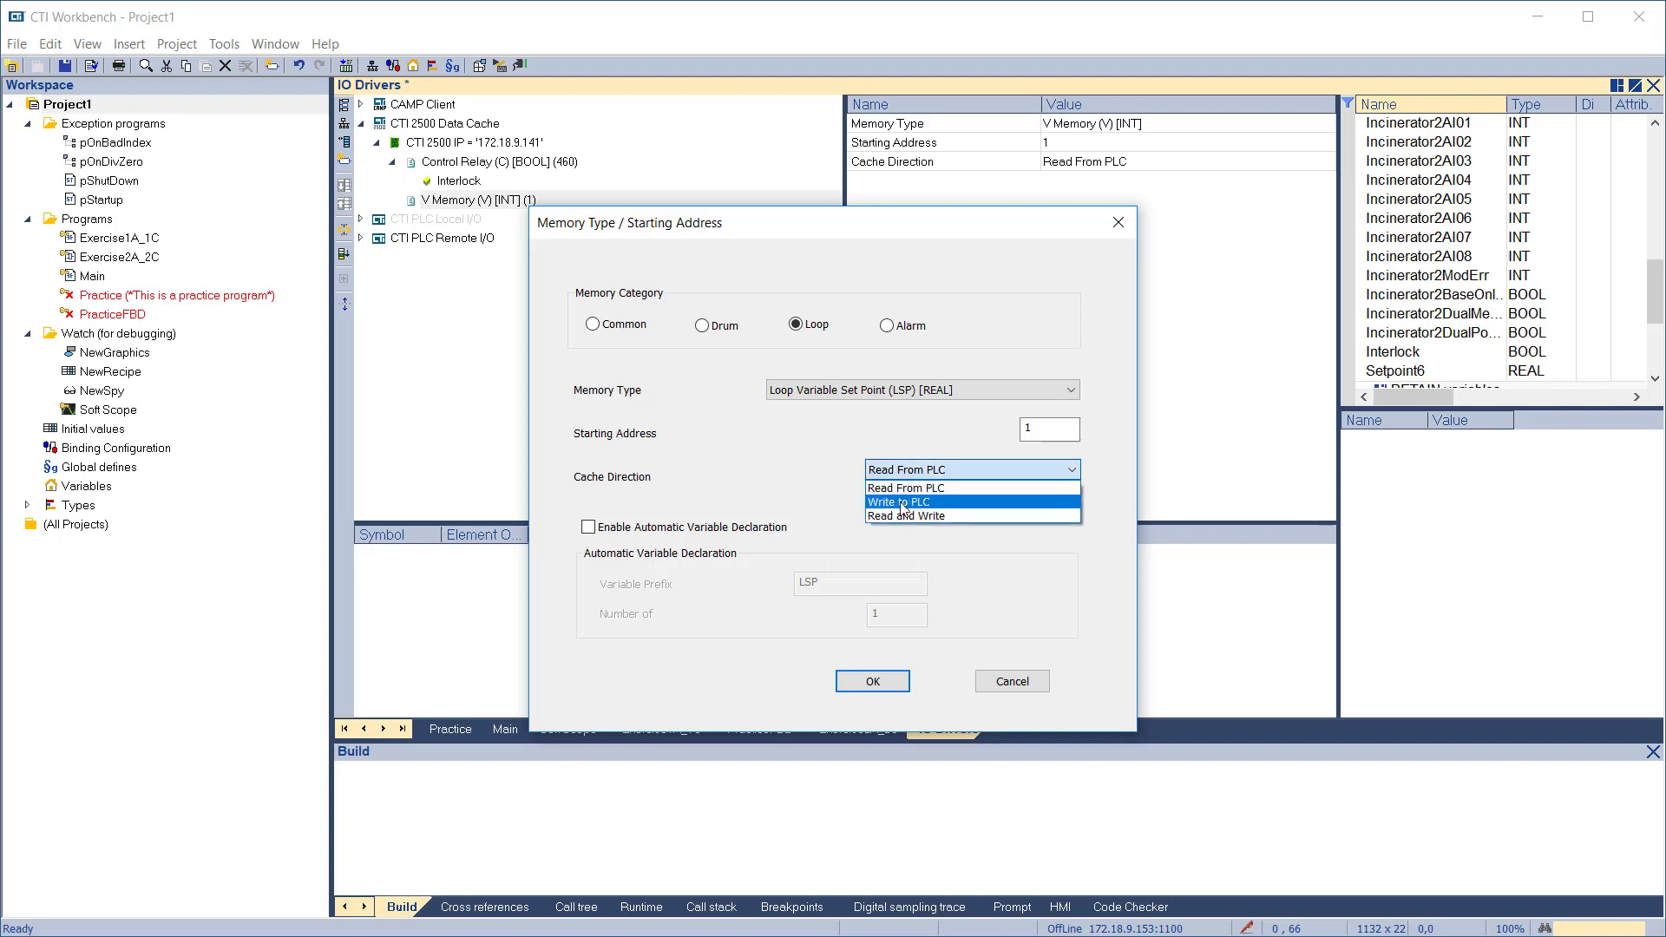
{"action": "left_click", "coordinate": [902, 496]}
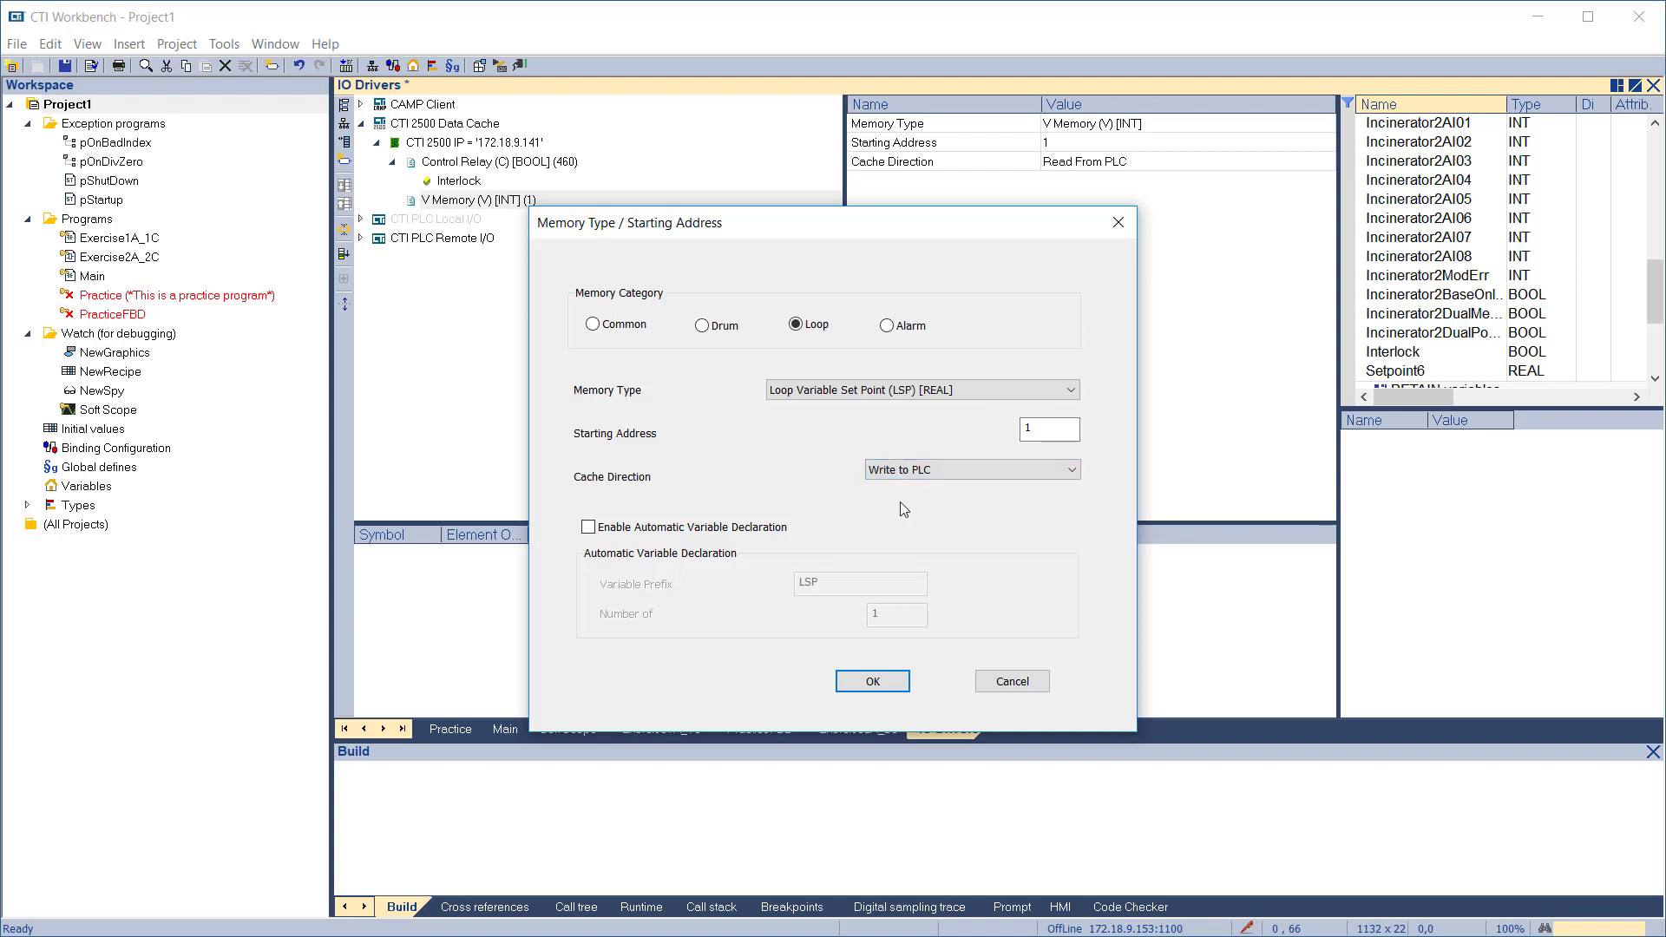
{"action": "left_click", "coordinate": [869, 684]}
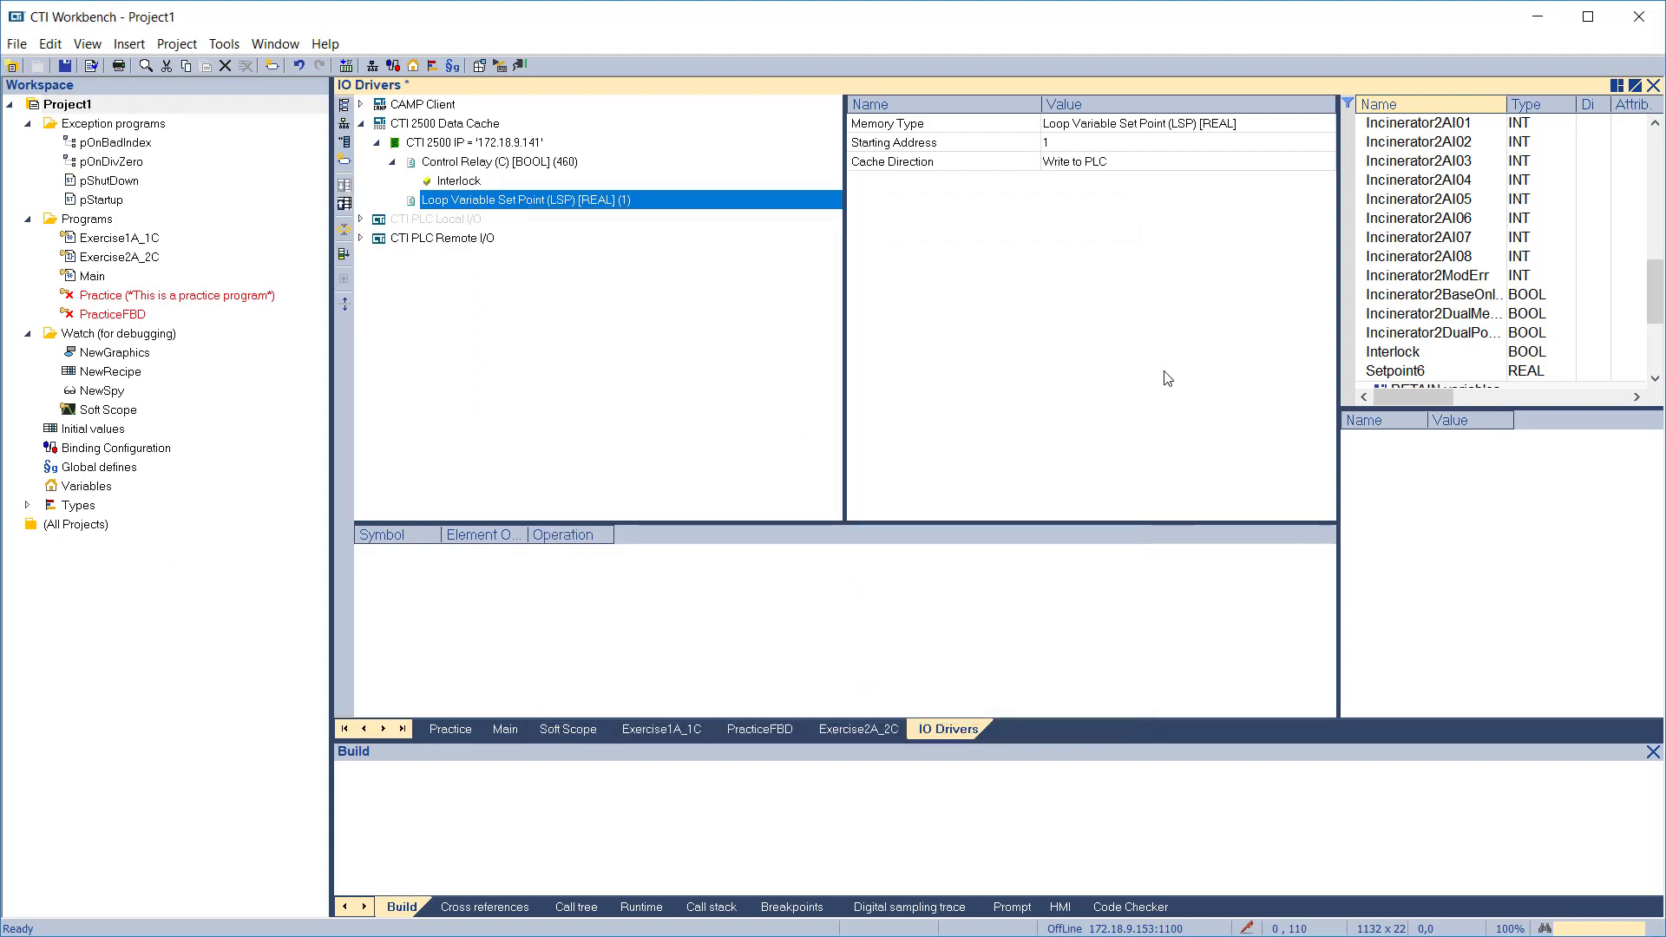
{"action": "left_click_drag", "start_coordinate": [1399, 372], "coordinate": [546, 685]}
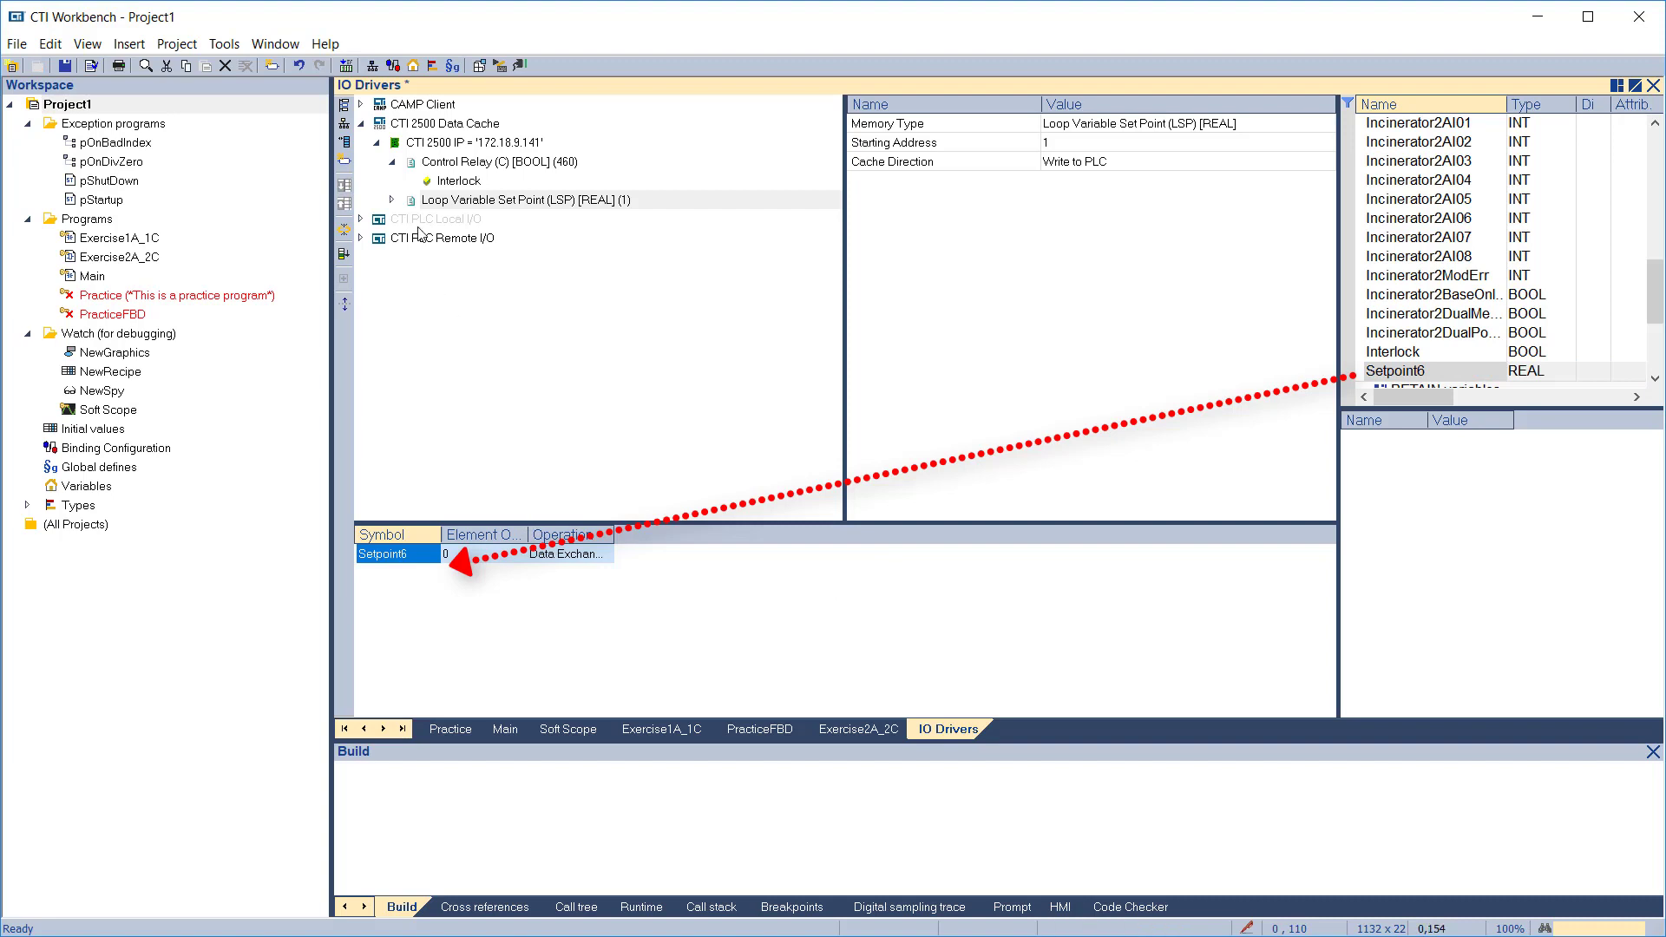
{"action": "left_click", "coordinate": [392, 200]}
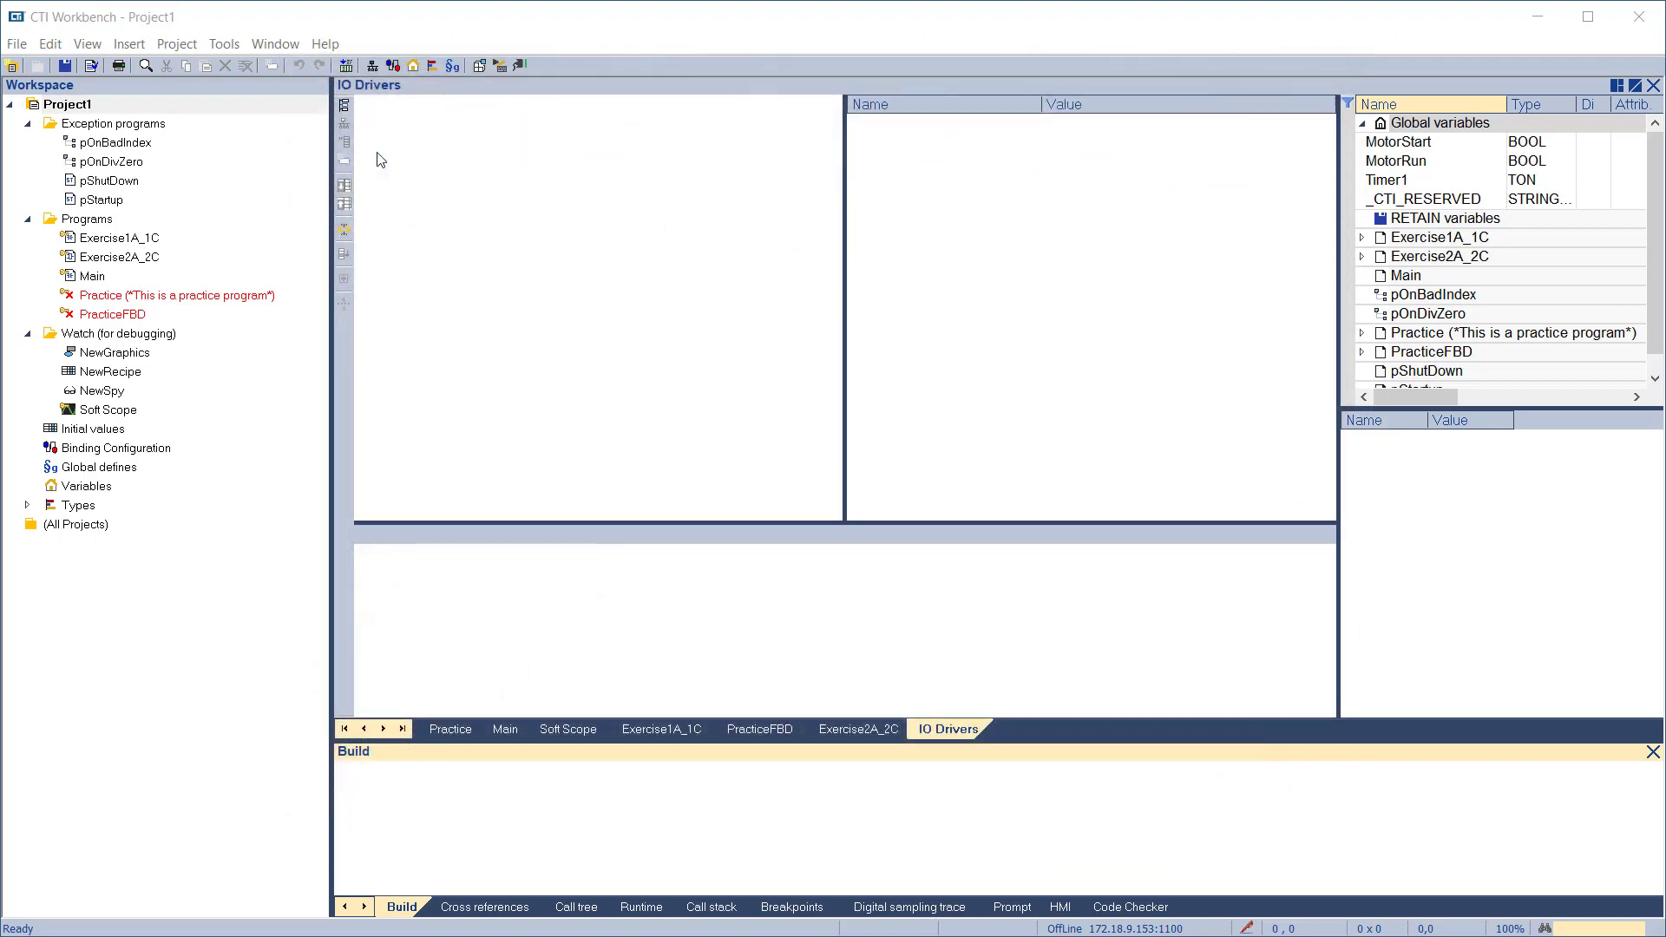
Add a CTI PLC Local I/O configuration to the empty IO Drivers editor
{"action": "left_click", "coordinate": [344, 105]}
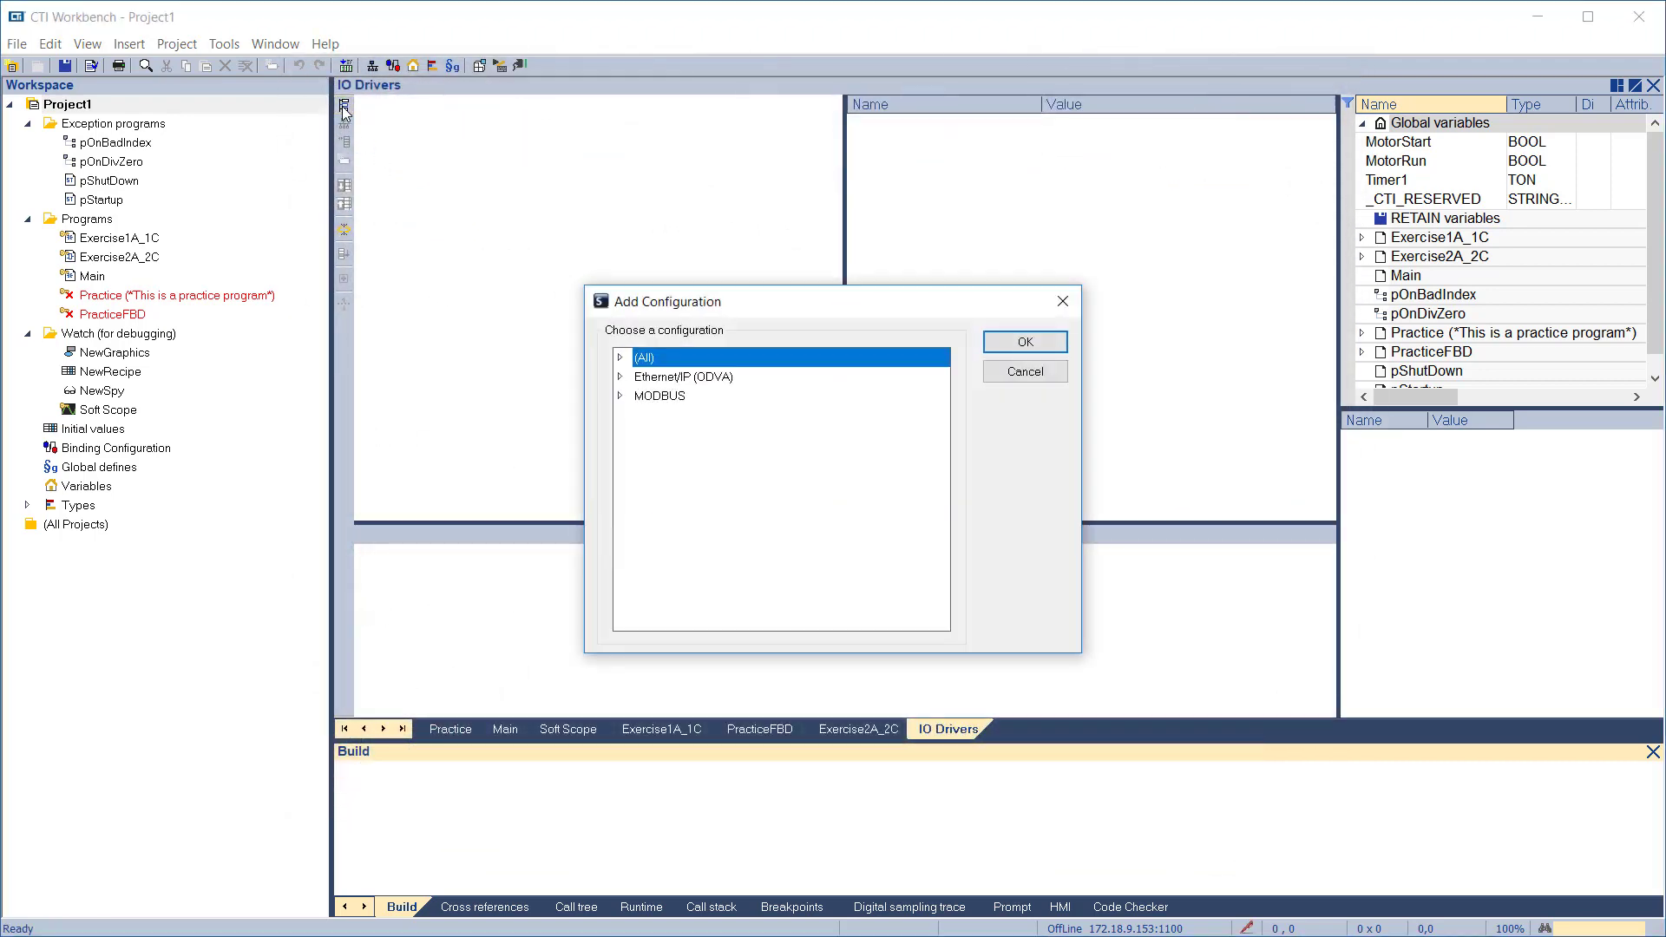
{"action": "left_click", "coordinate": [619, 358]}
{"action": "left_click", "coordinate": [697, 454]}
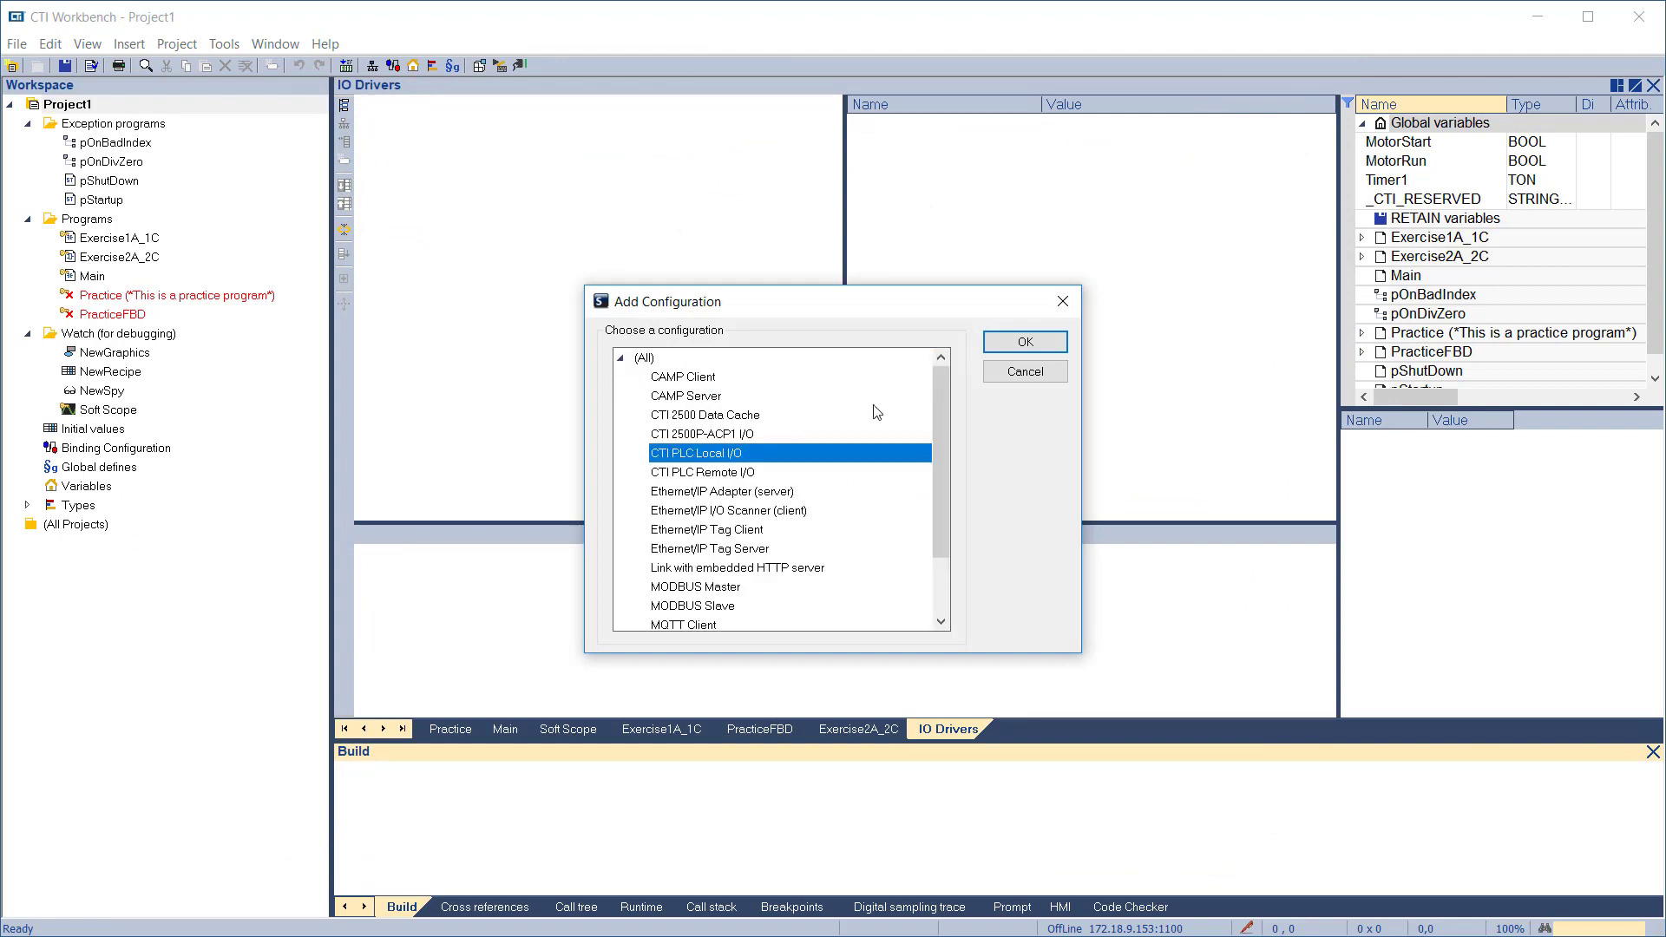
{"action": "left_click", "coordinate": [1024, 343]}
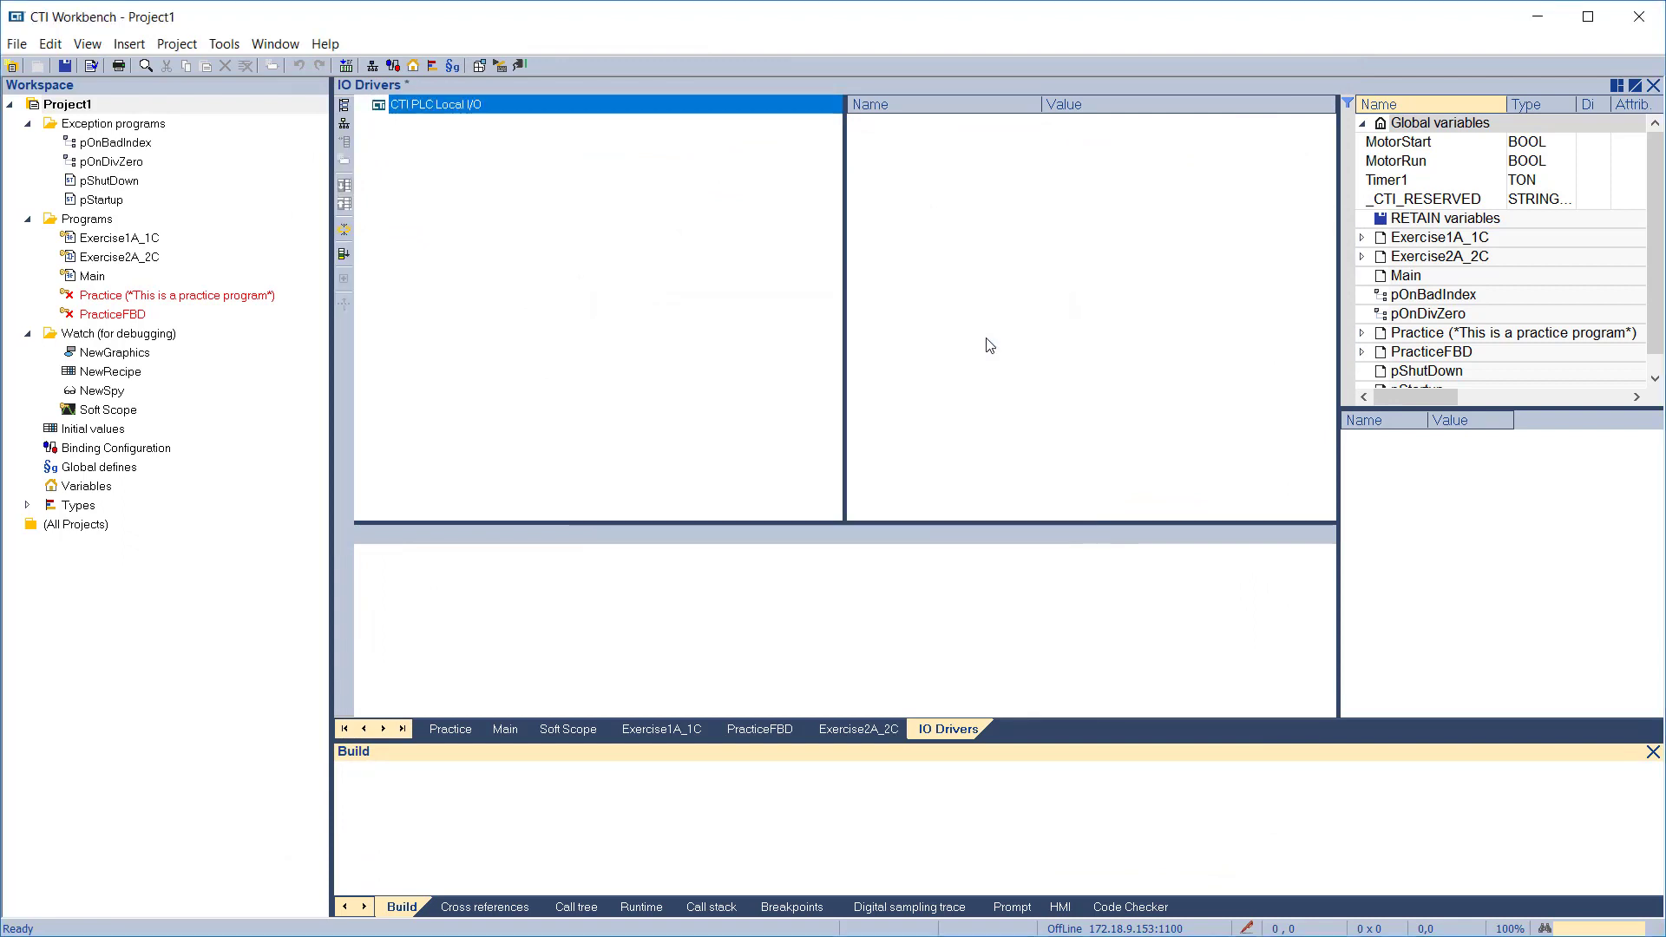
Insert a Local Base with a CTI 2589/A/B 32Pt Universal Digital Input in slot 1, enabling automatic I/O mappings and new variable creation
{"action": "left_click", "coordinate": [344, 125]}
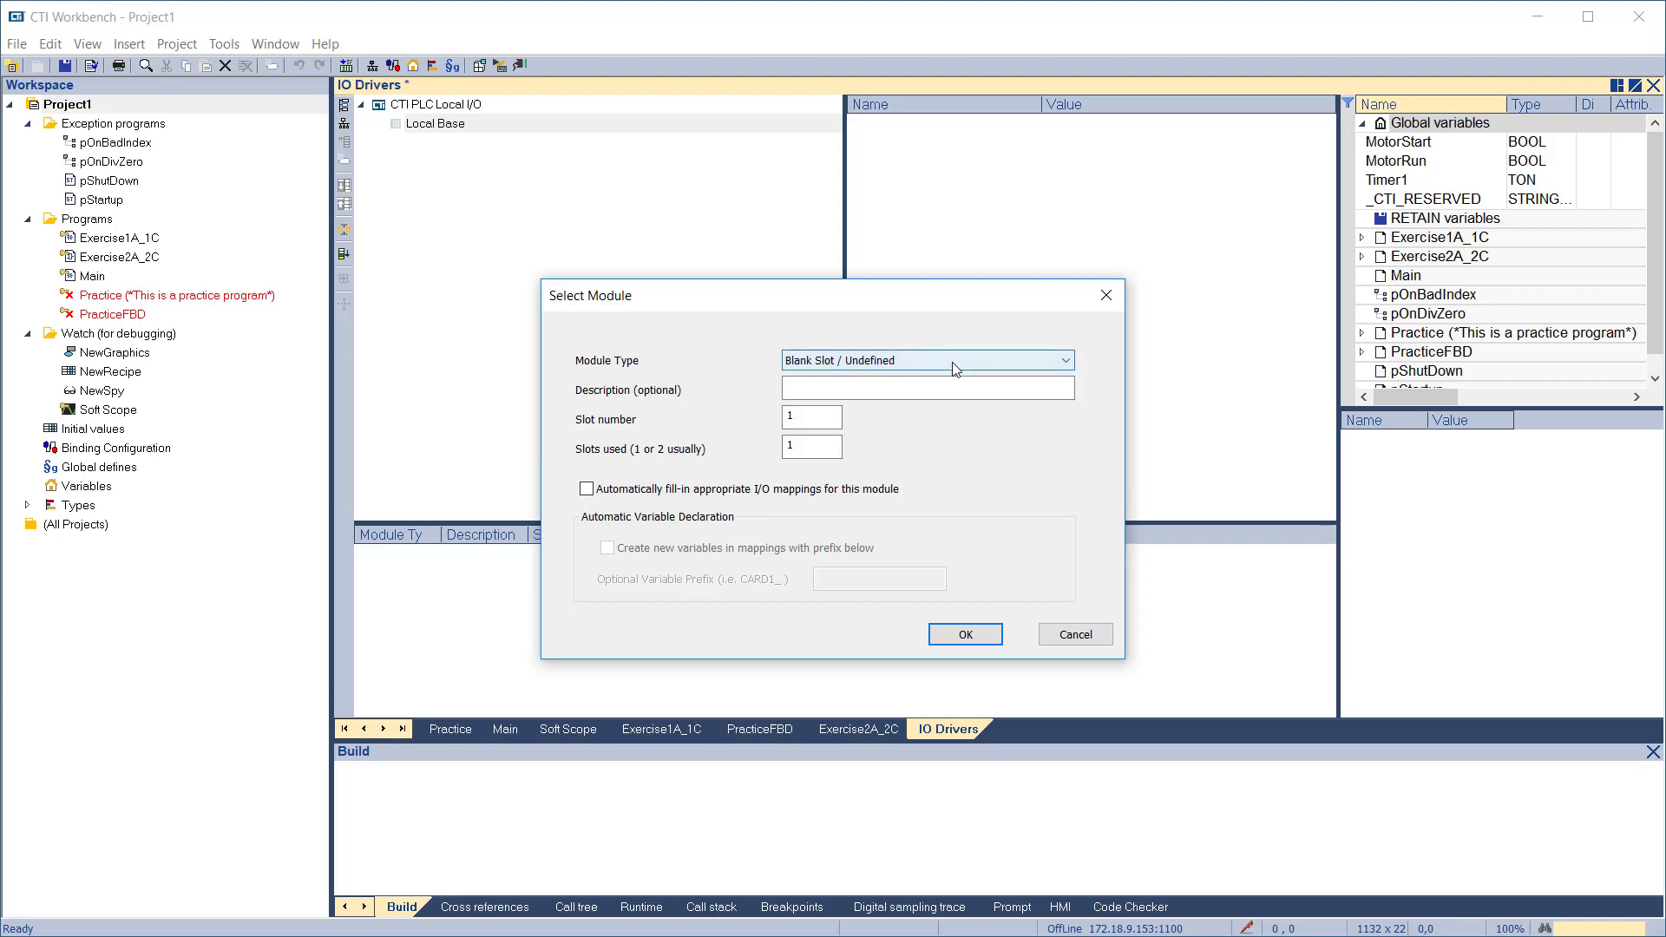
{"action": "left_click", "coordinate": [951, 362]}
{"action": "scroll", "coordinate": [813, 670], "scroll_direction": "down", "scroll_amount": 10}
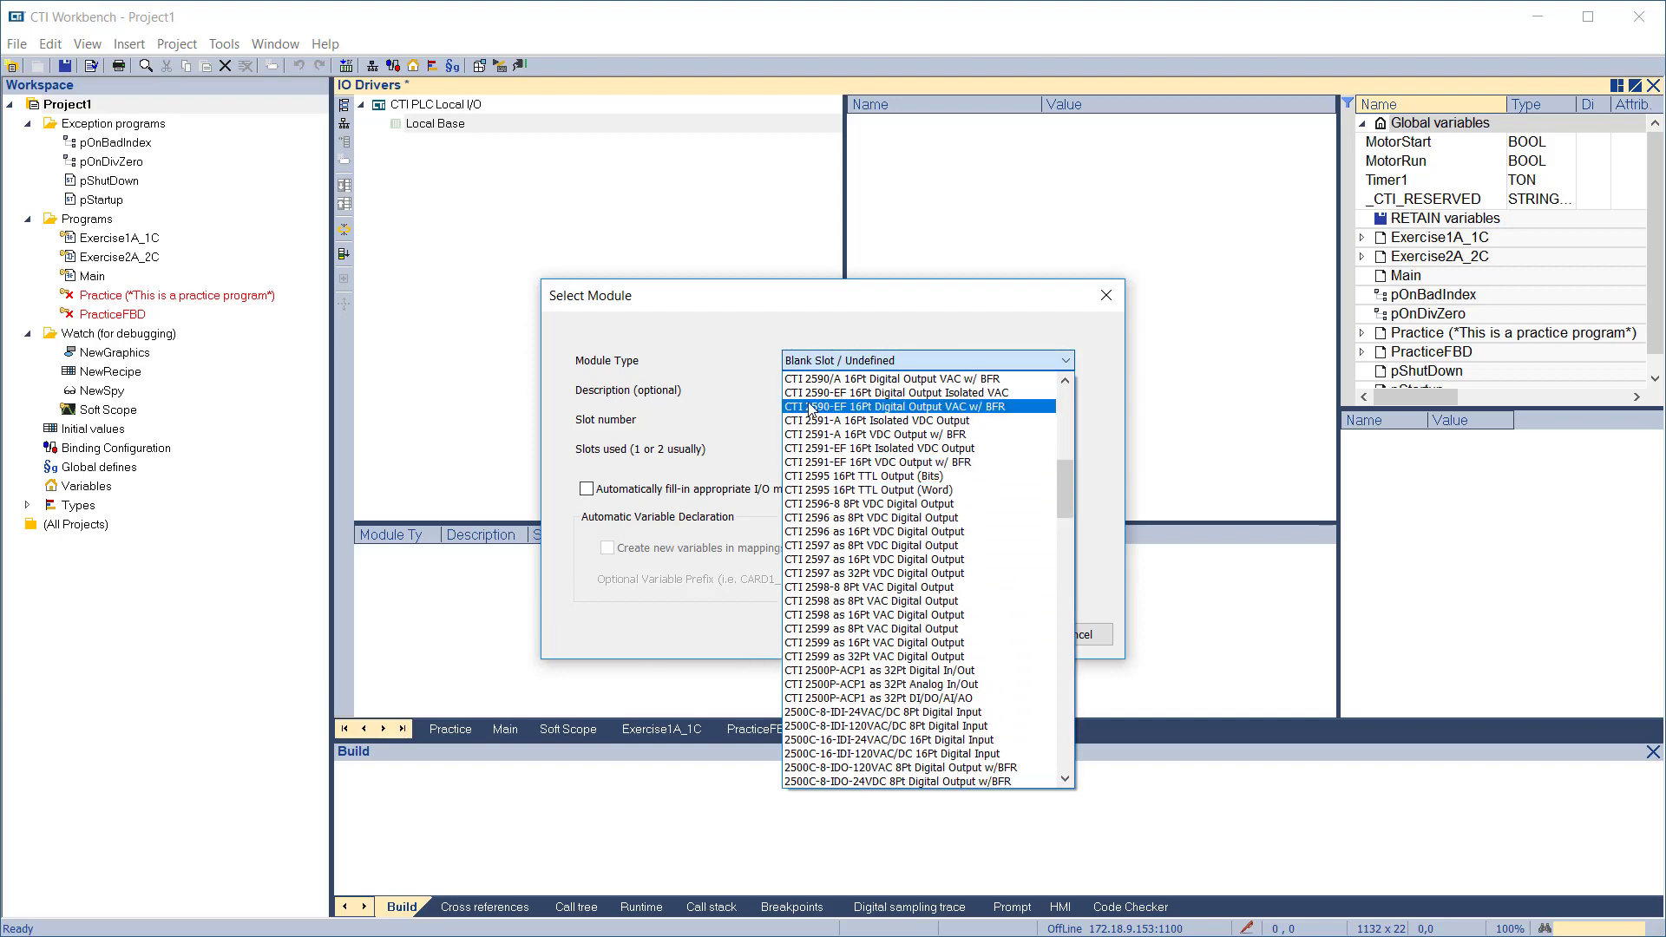
{"action": "scroll", "coordinate": [813, 410], "scroll_direction": "up", "scroll_amount": 2}
{"action": "left_click", "coordinate": [813, 434]}
{"action": "left_click", "coordinate": [587, 490]}
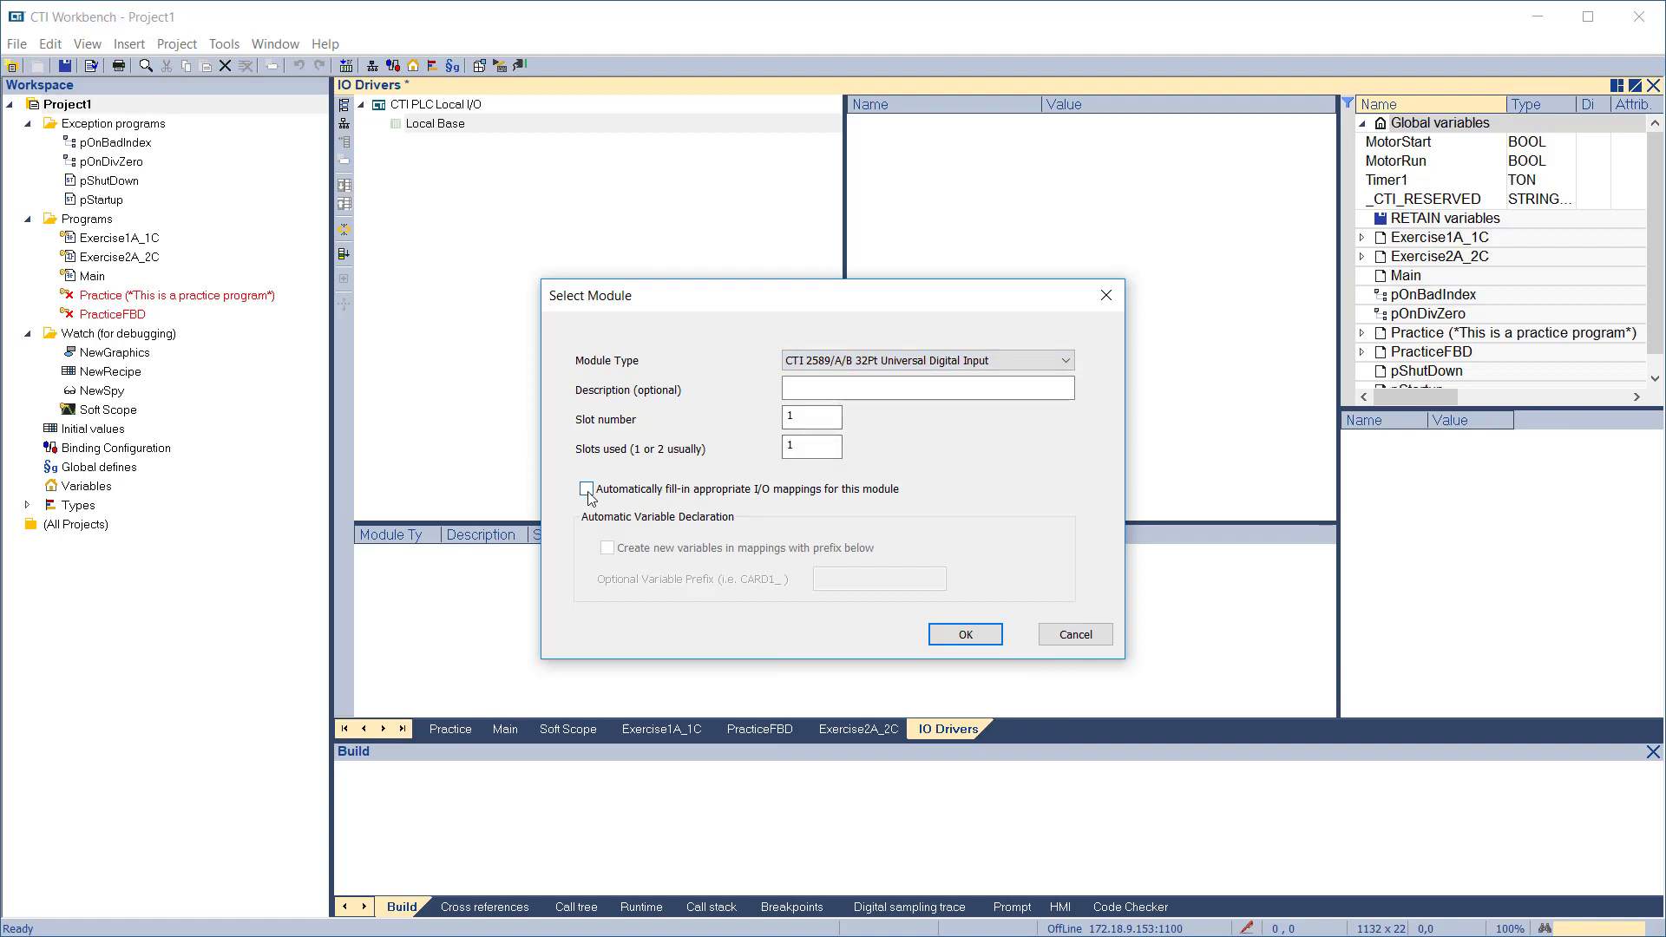
{"action": "left_click", "coordinate": [618, 549]}
{"action": "left_click", "coordinate": [963, 635]}
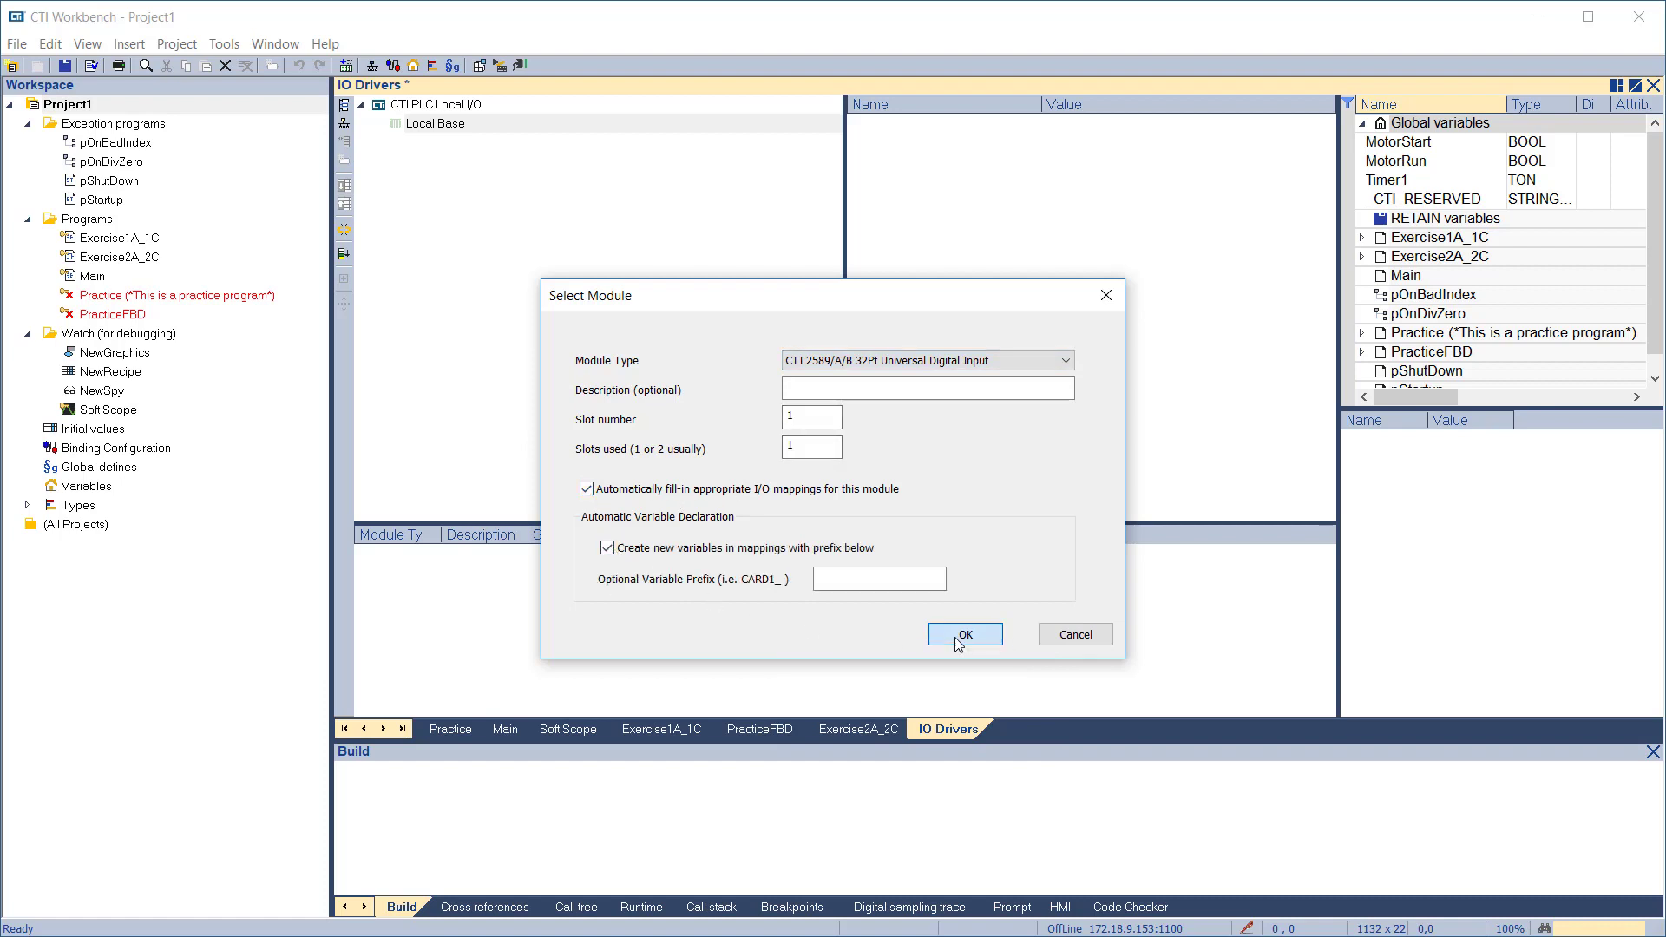
Add a Blank Slot / Undefined module as slot 2 of the Local Base
{"action": "left_click", "coordinate": [376, 124]}
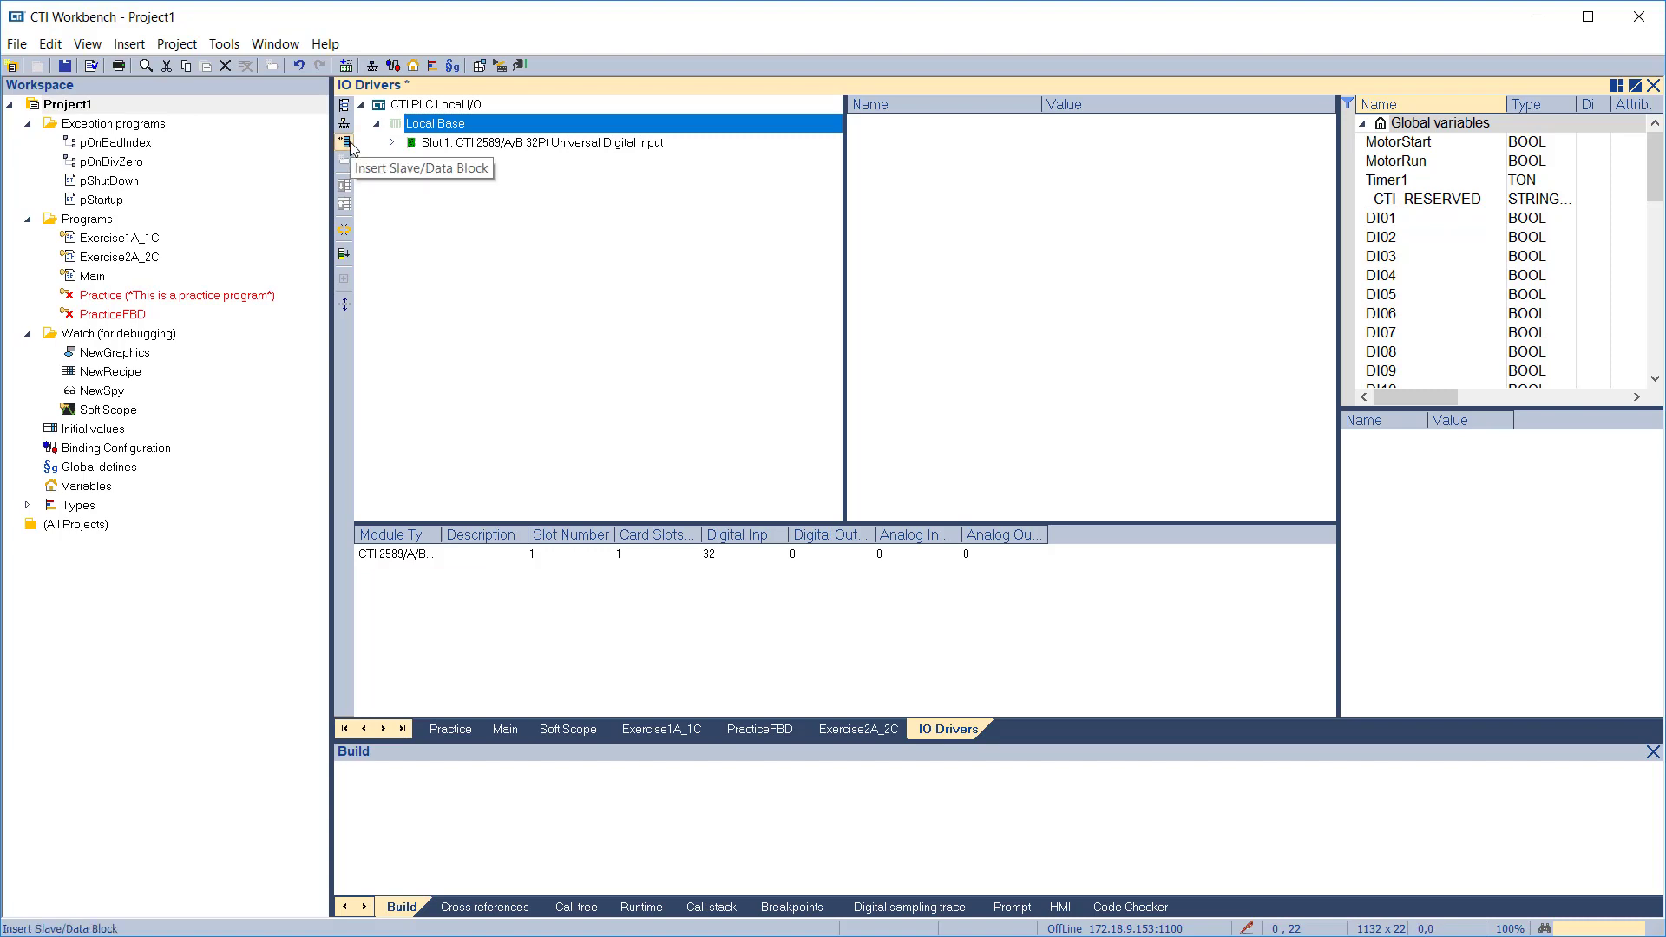
{"action": "left_click", "coordinate": [345, 141]}
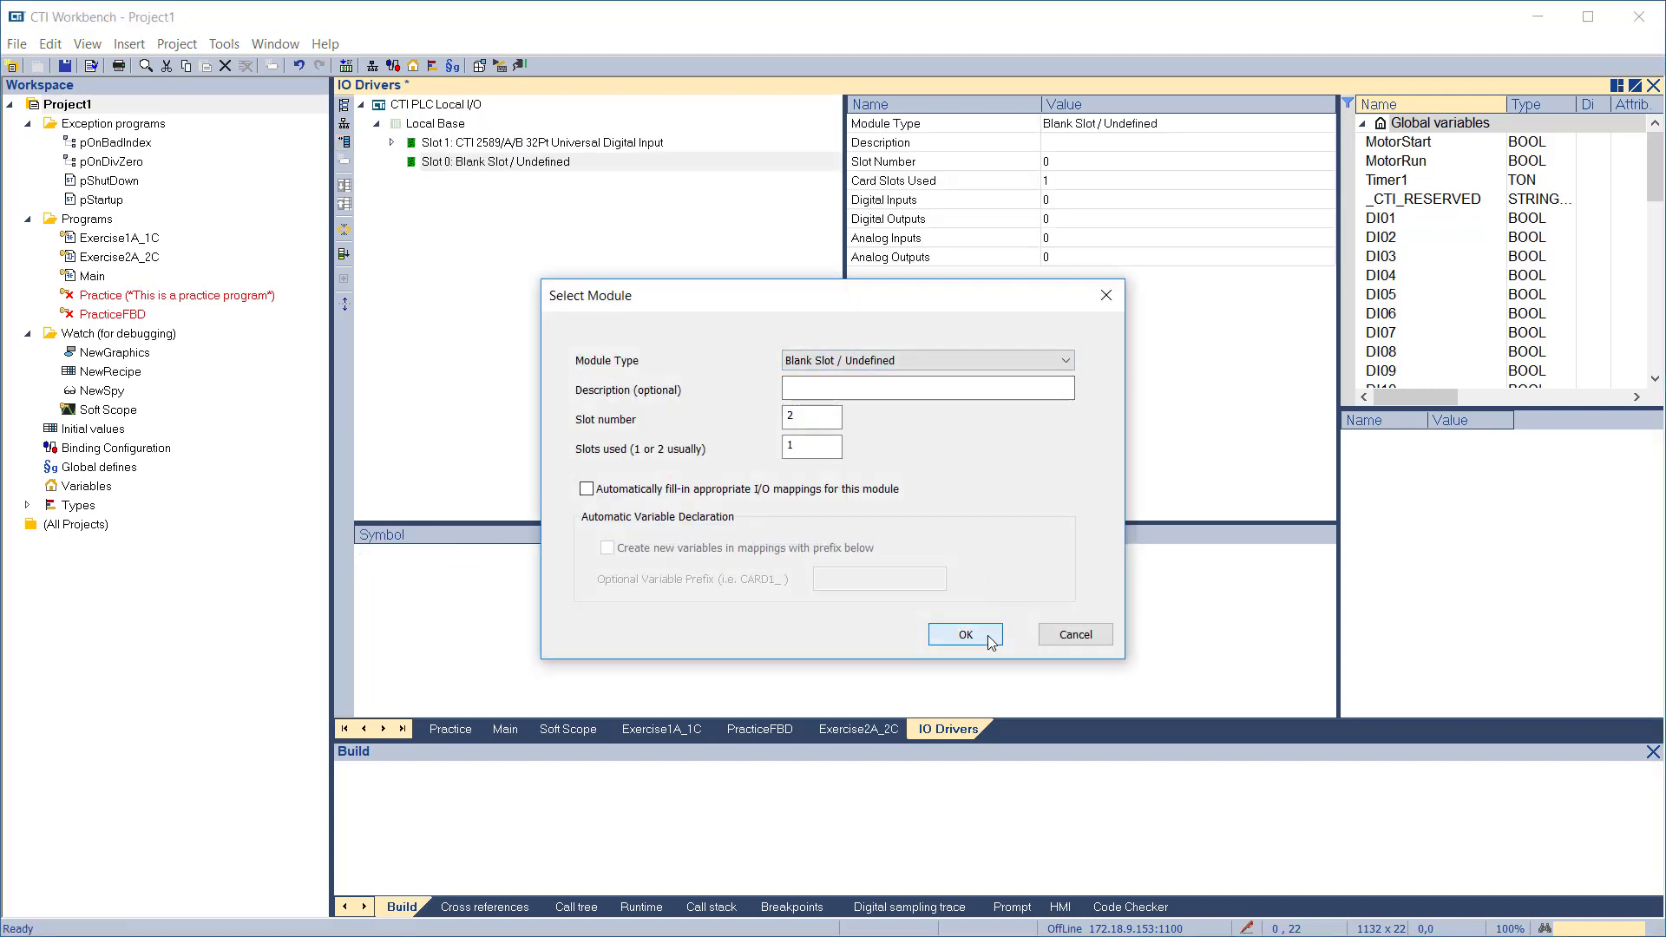
{"action": "left_click", "coordinate": [965, 634]}
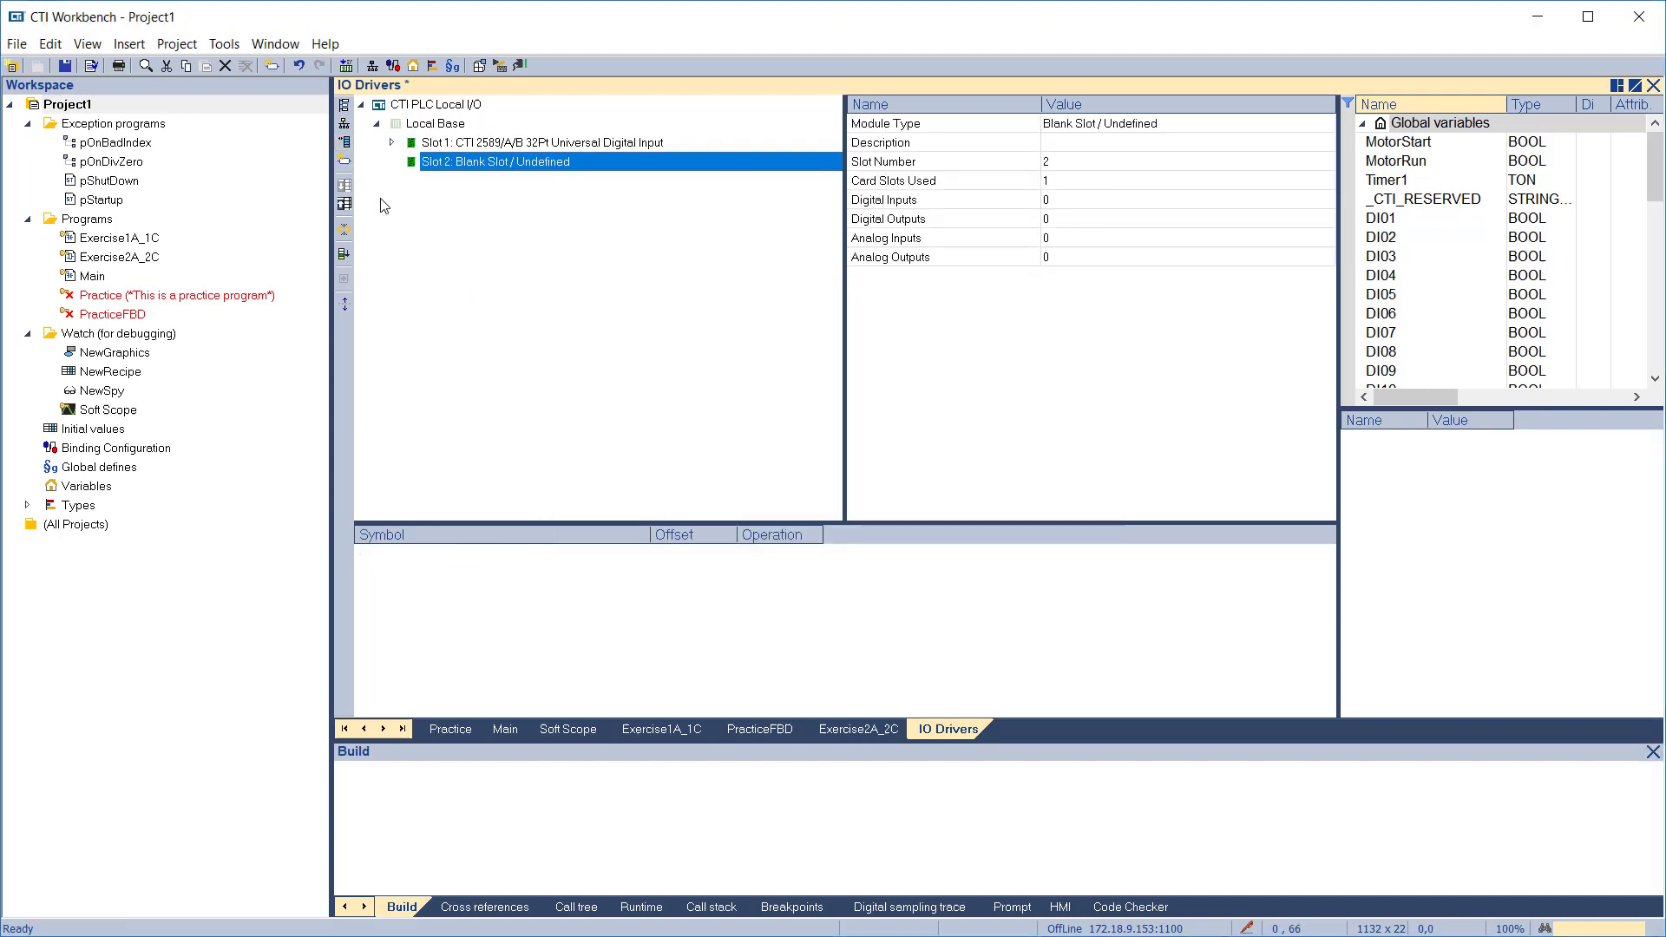
Add a CTI 2597 as 32Pt VDC Digital Output in slot 3 with automatic I/O mappings and new variables prefixed slot3
{"action": "left_click", "coordinate": [344, 143]}
{"action": "left_click", "coordinate": [929, 360]}
{"action": "scroll", "coordinate": [889, 641], "scroll_direction": "down", "scroll_amount": 5}
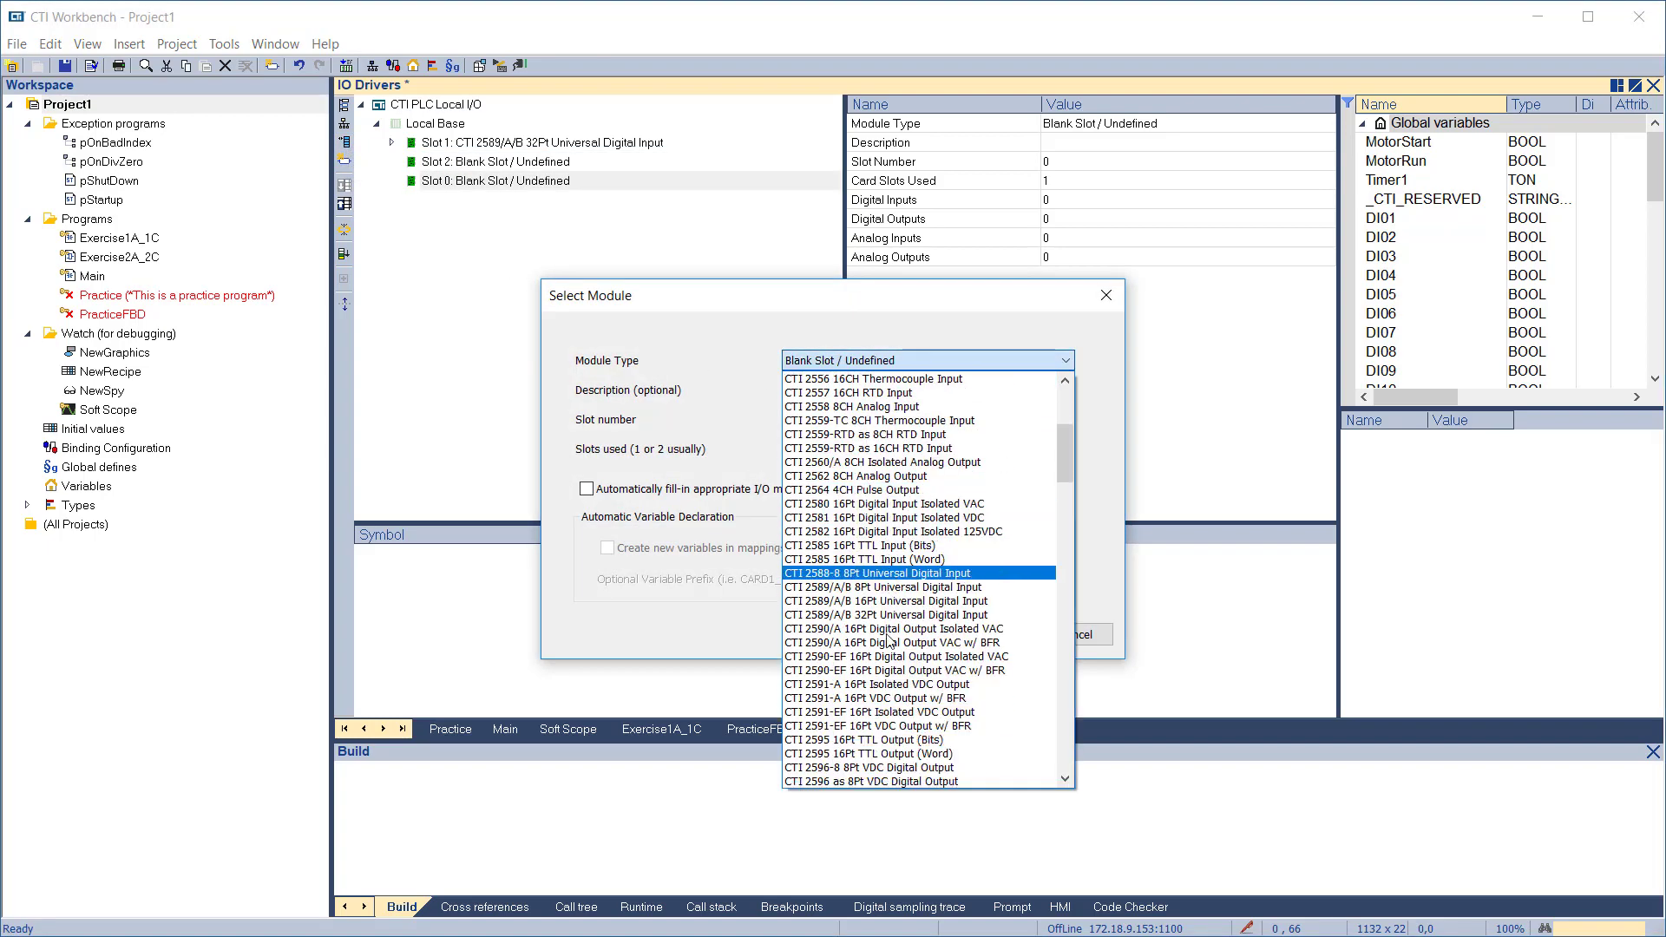
{"action": "scroll", "coordinate": [889, 641], "scroll_direction": "down", "scroll_amount": 7}
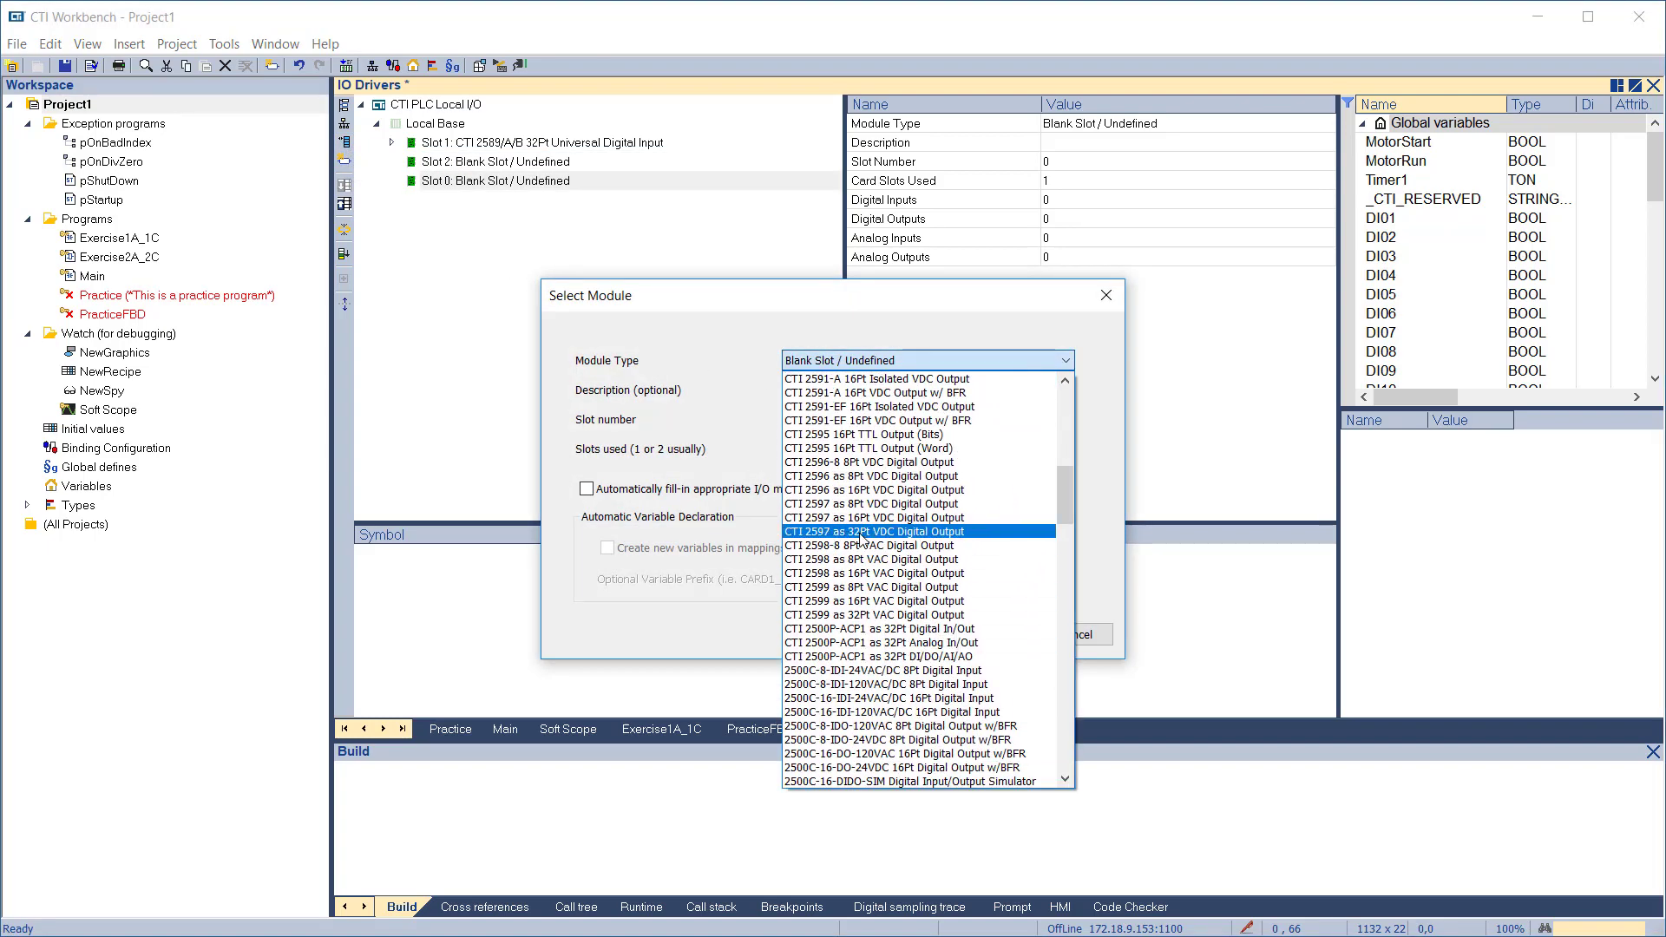
{"action": "left_click", "coordinate": [861, 532]}
{"action": "left_click", "coordinate": [587, 489]}
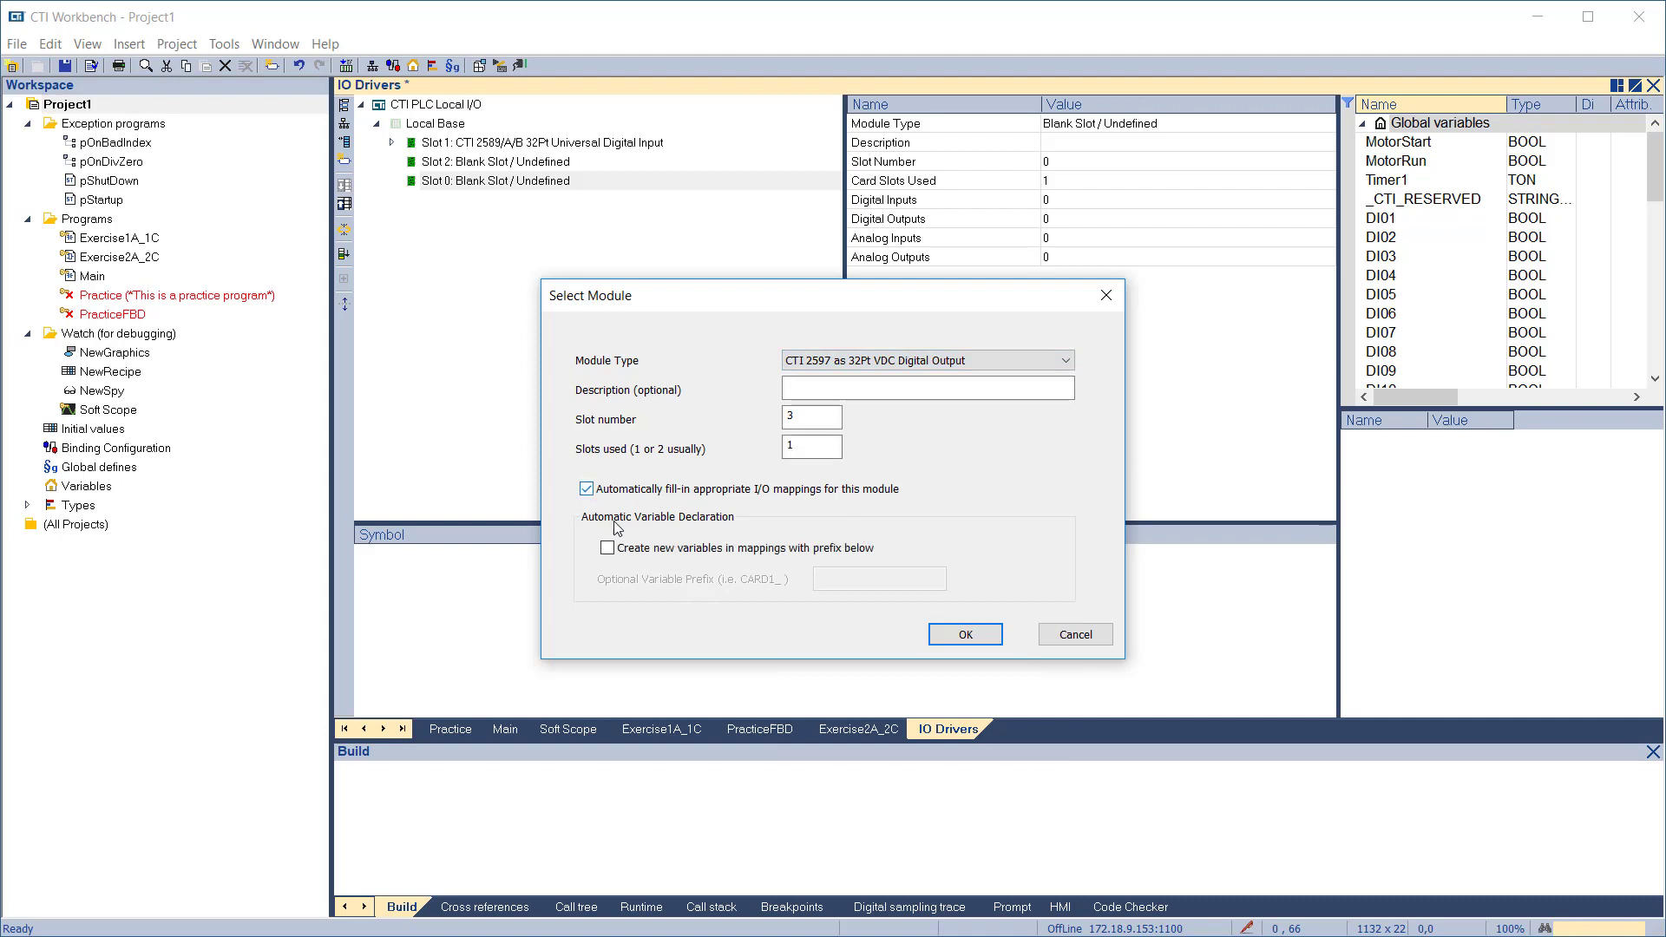
{"action": "left_click", "coordinate": [607, 547]}
{"action": "left_click", "coordinate": [965, 634]}
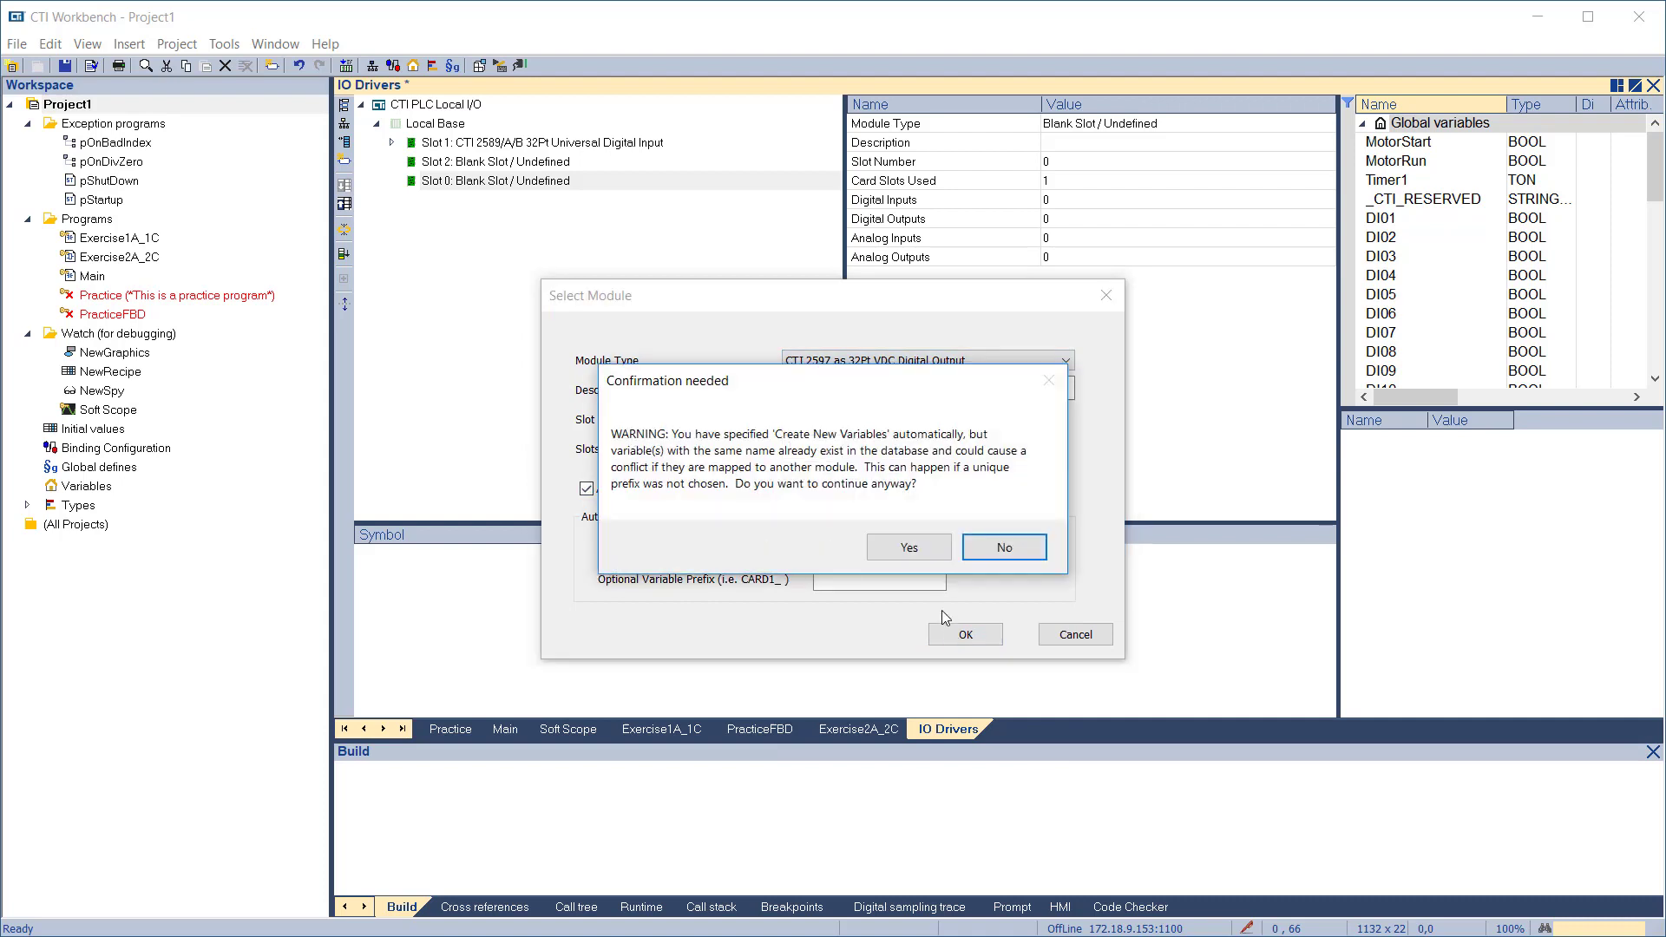
{"action": "left_click", "coordinate": [986, 550]}
{"action": "left_click", "coordinate": [848, 574]}
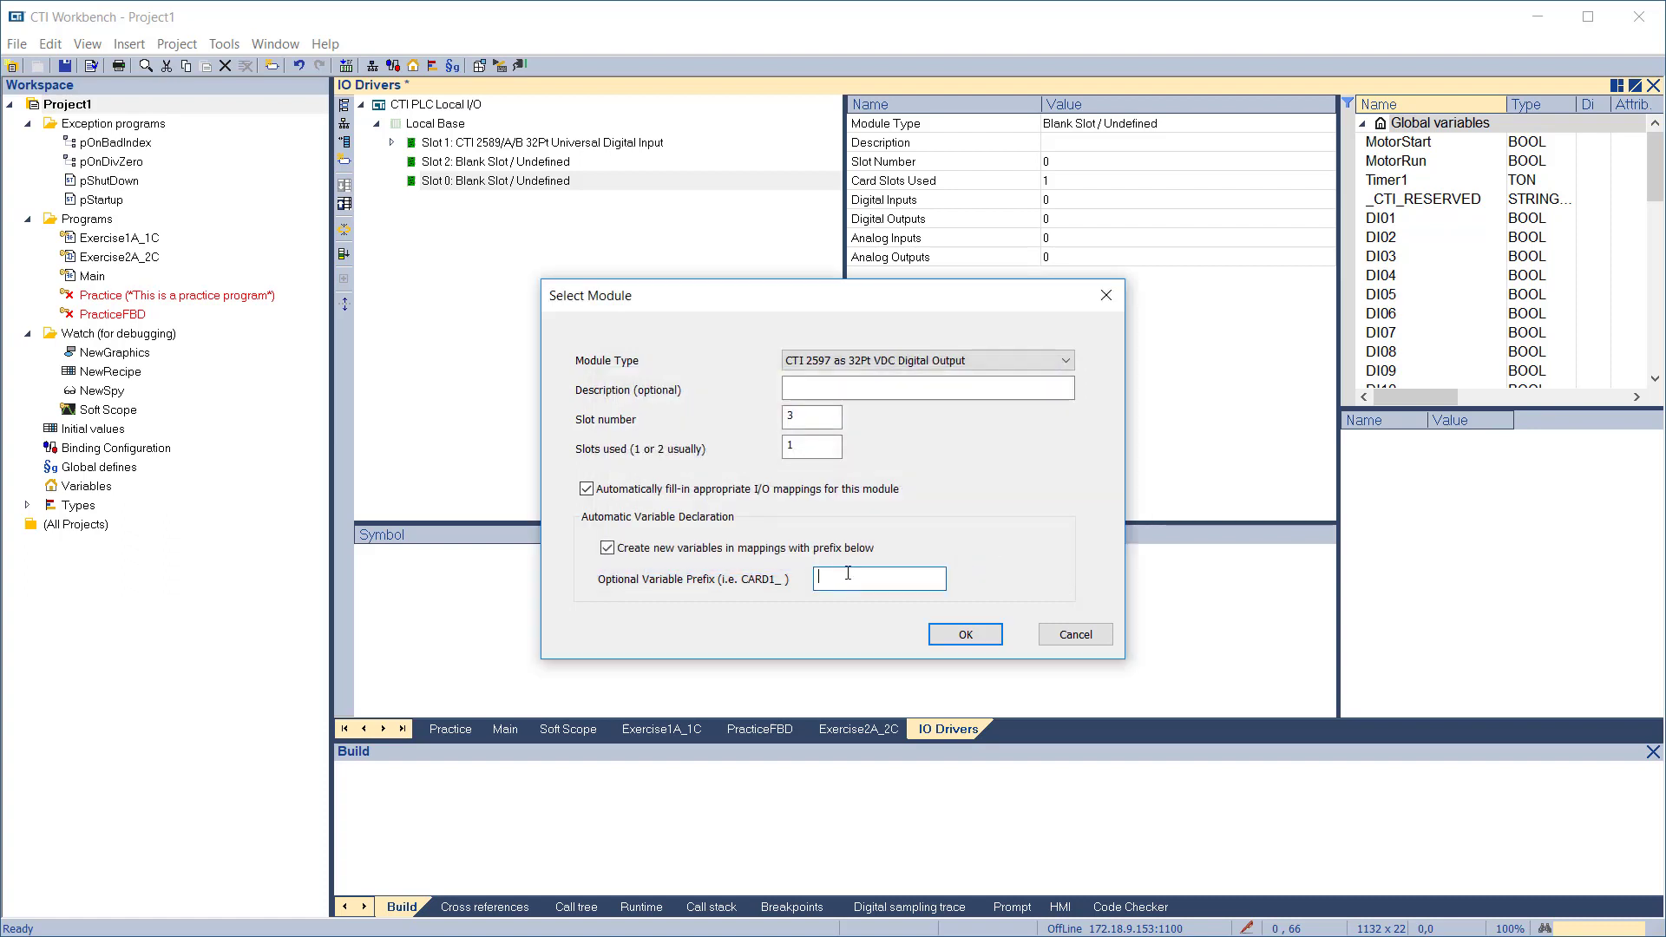
{"action": "type", "text": "slot3"}
{"action": "key", "text": "Return"}
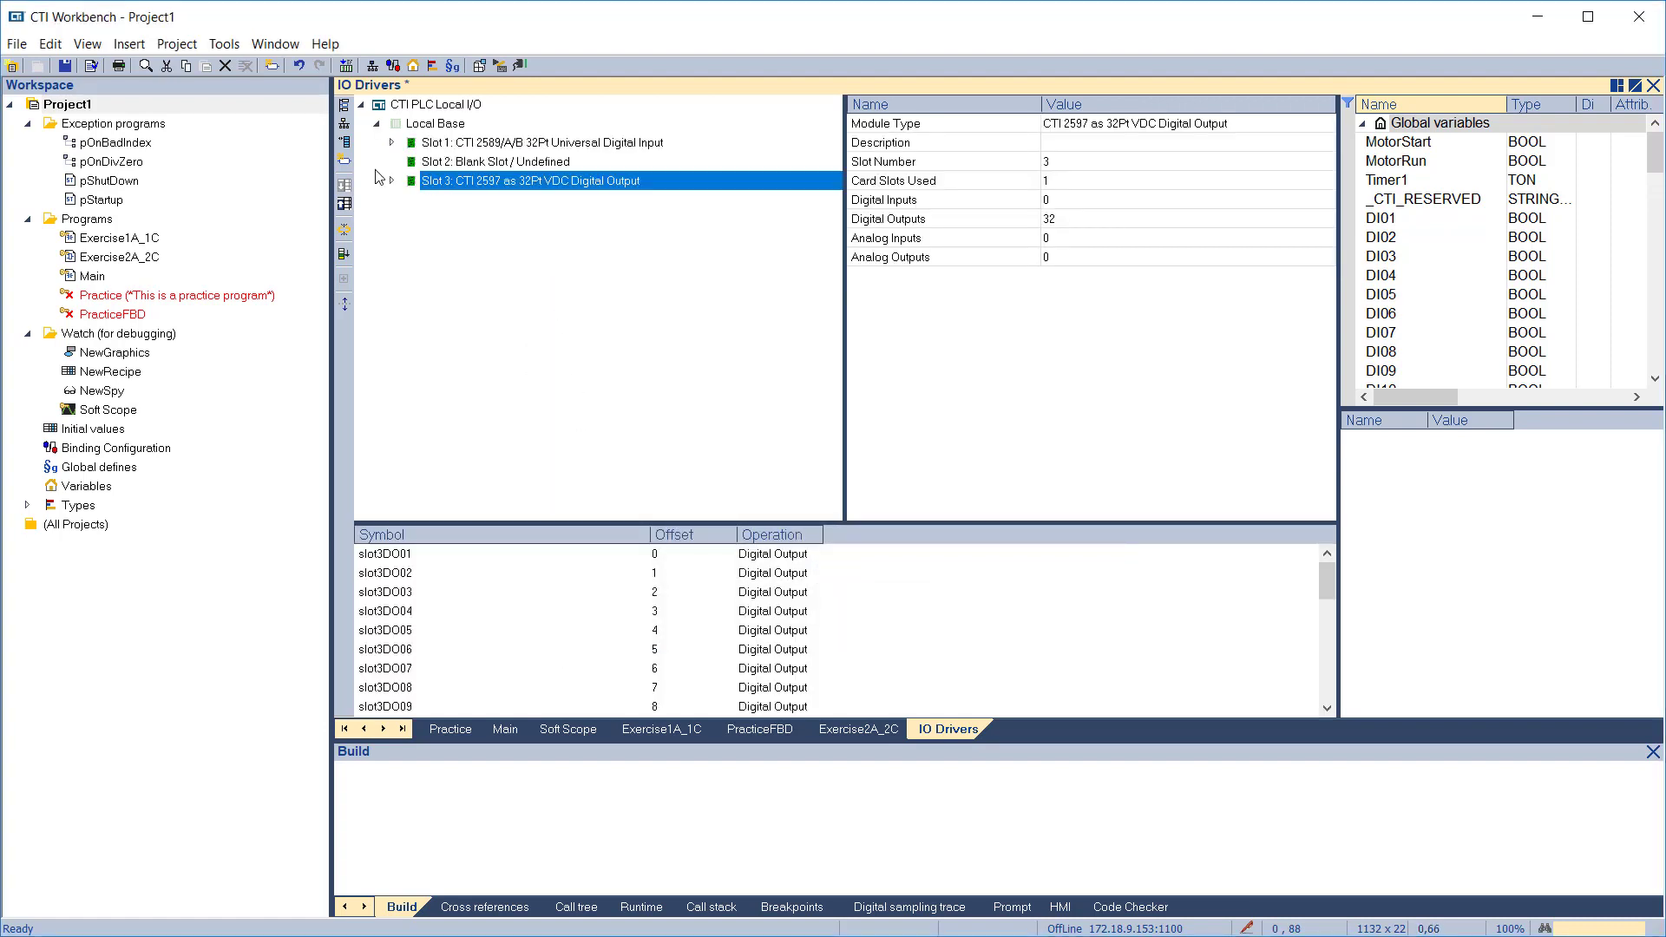
Add a blank slot 4 and a CTI 2558 8CH Analog Input in slot 5 with automatic mappings and new variables prefixed slot5
{"action": "left_click", "coordinate": [350, 148]}
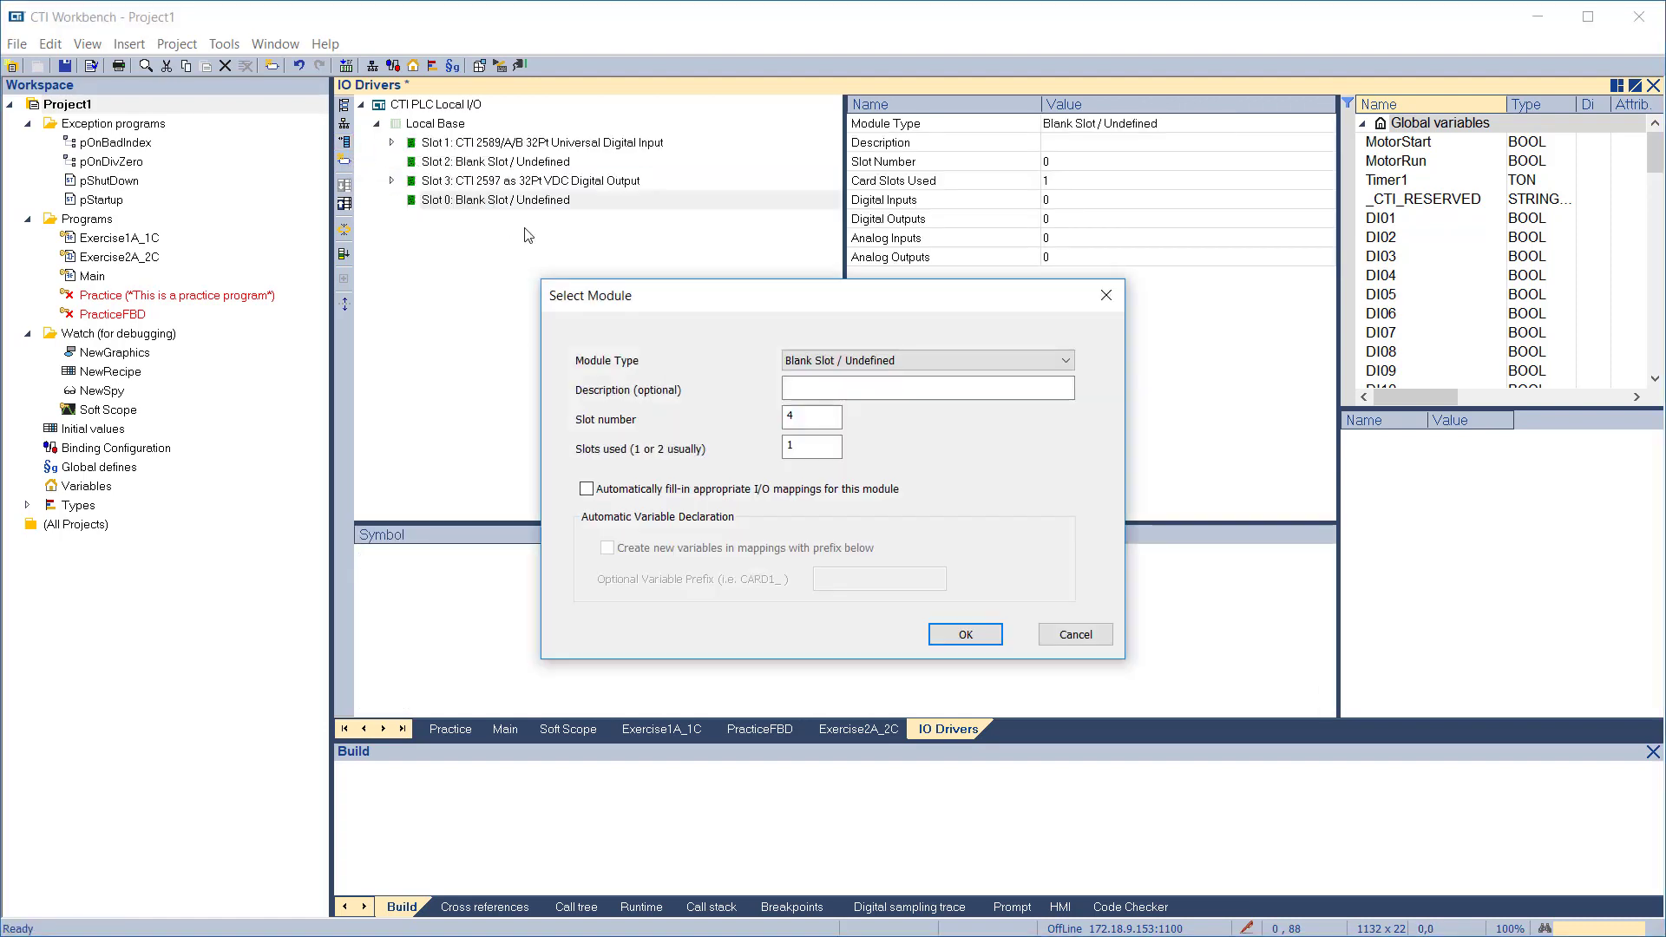
{"action": "left_click", "coordinate": [960, 635]}
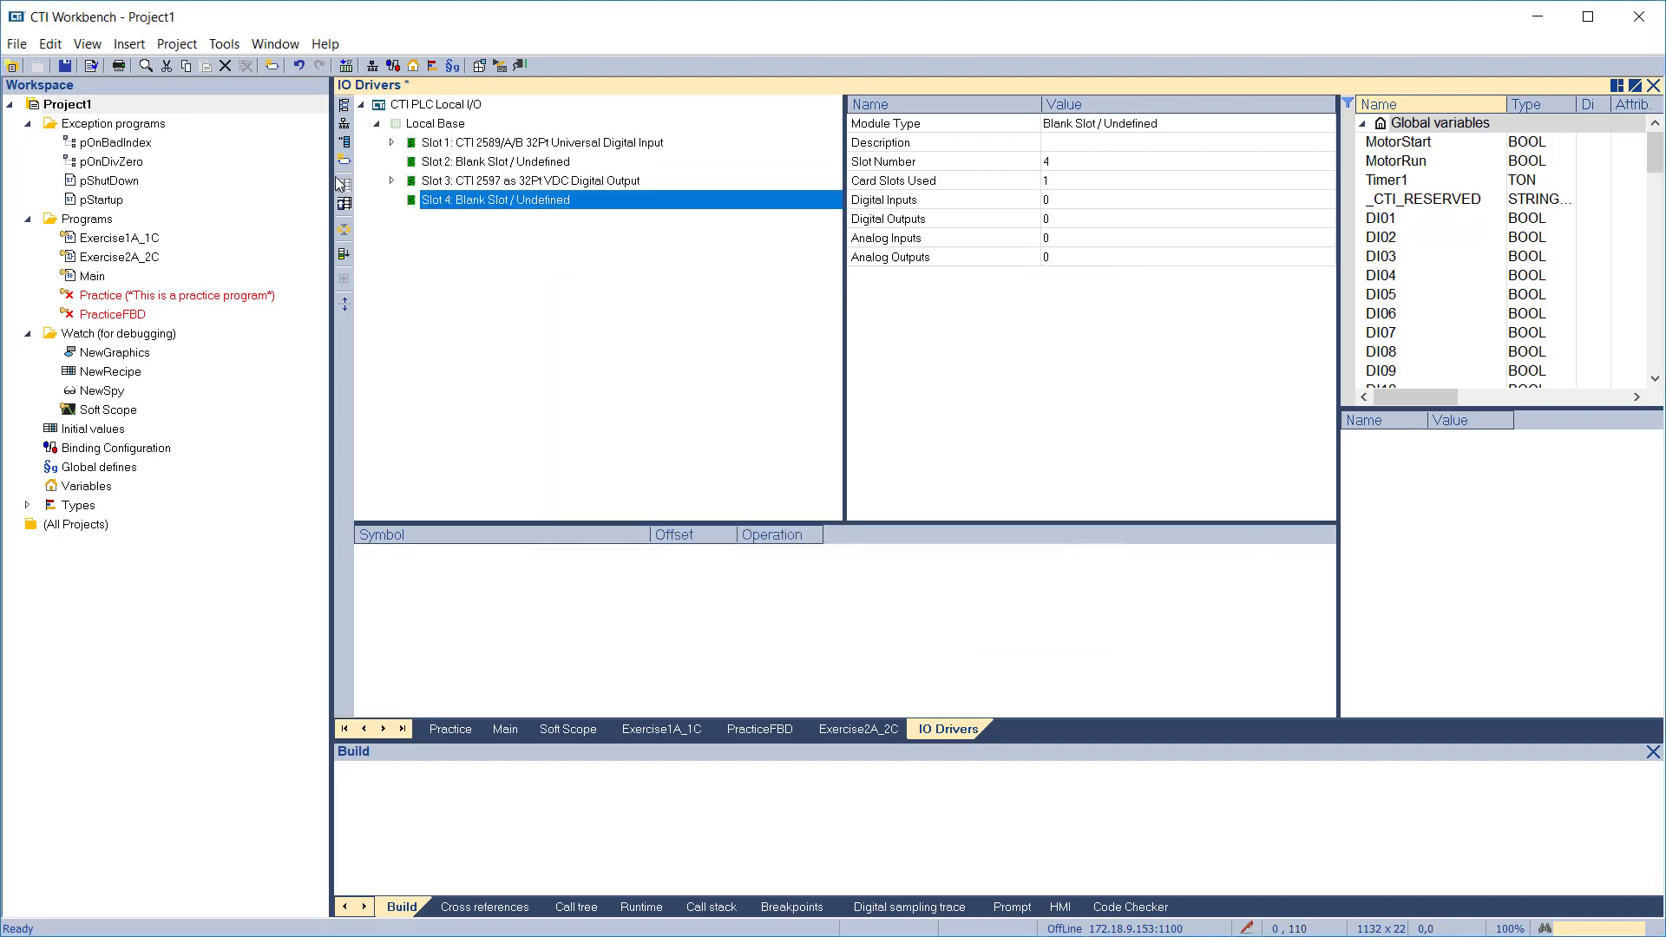
{"action": "left_click", "coordinate": [346, 147]}
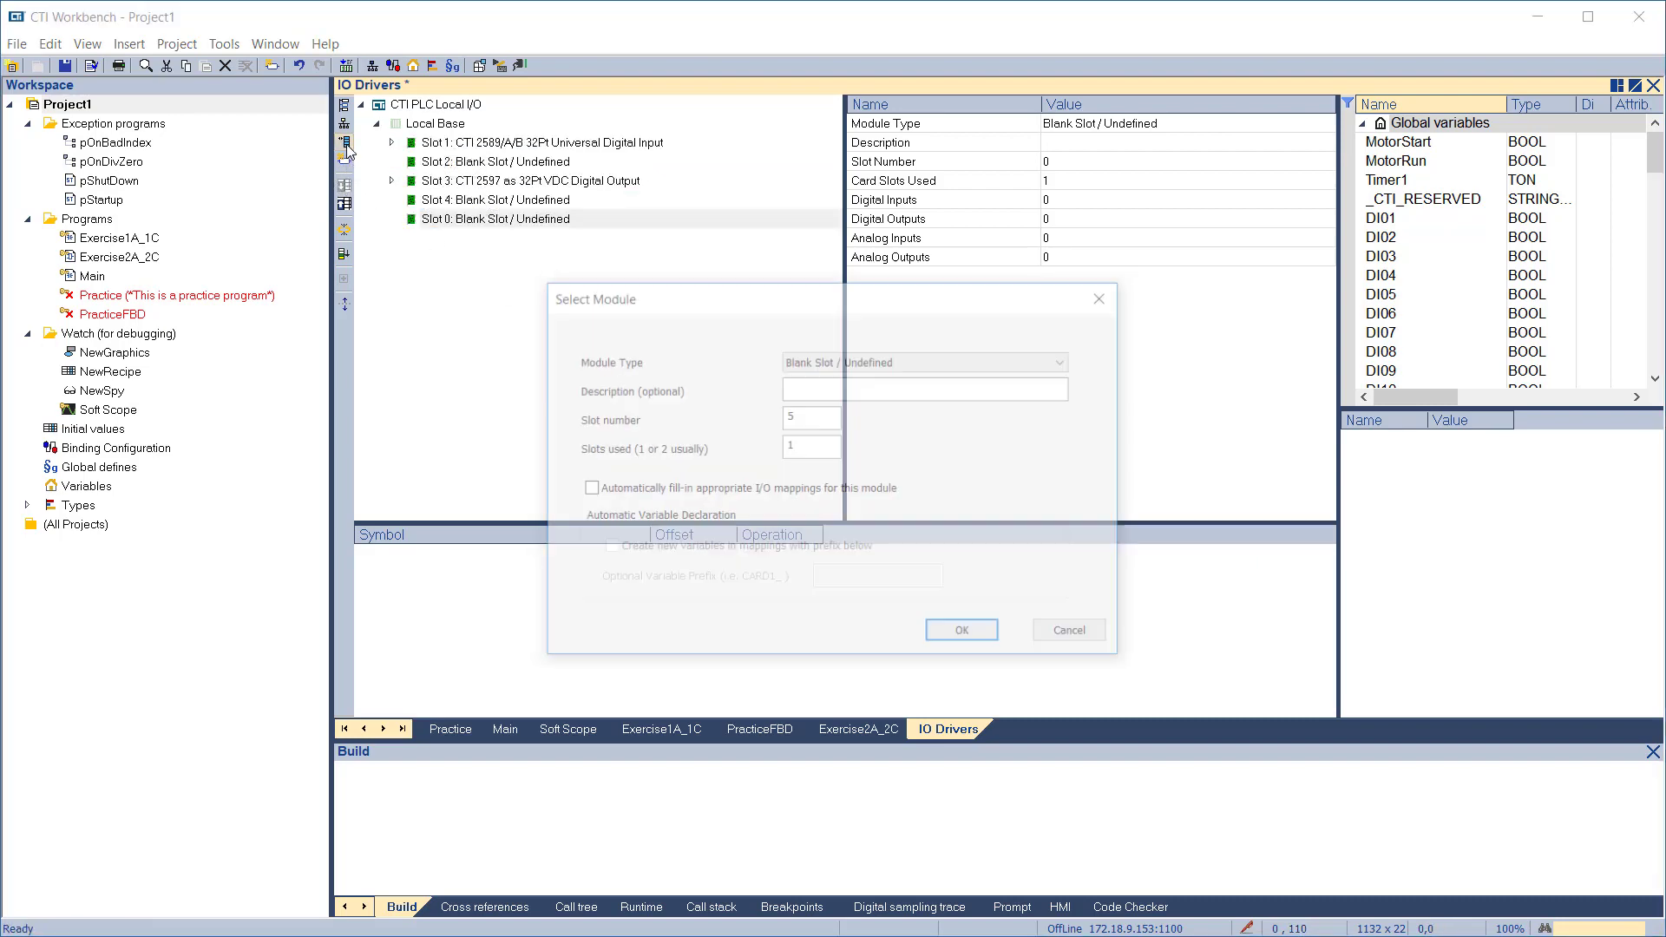
{"action": "left_click", "coordinate": [846, 361]}
{"action": "left_click", "coordinate": [857, 644]}
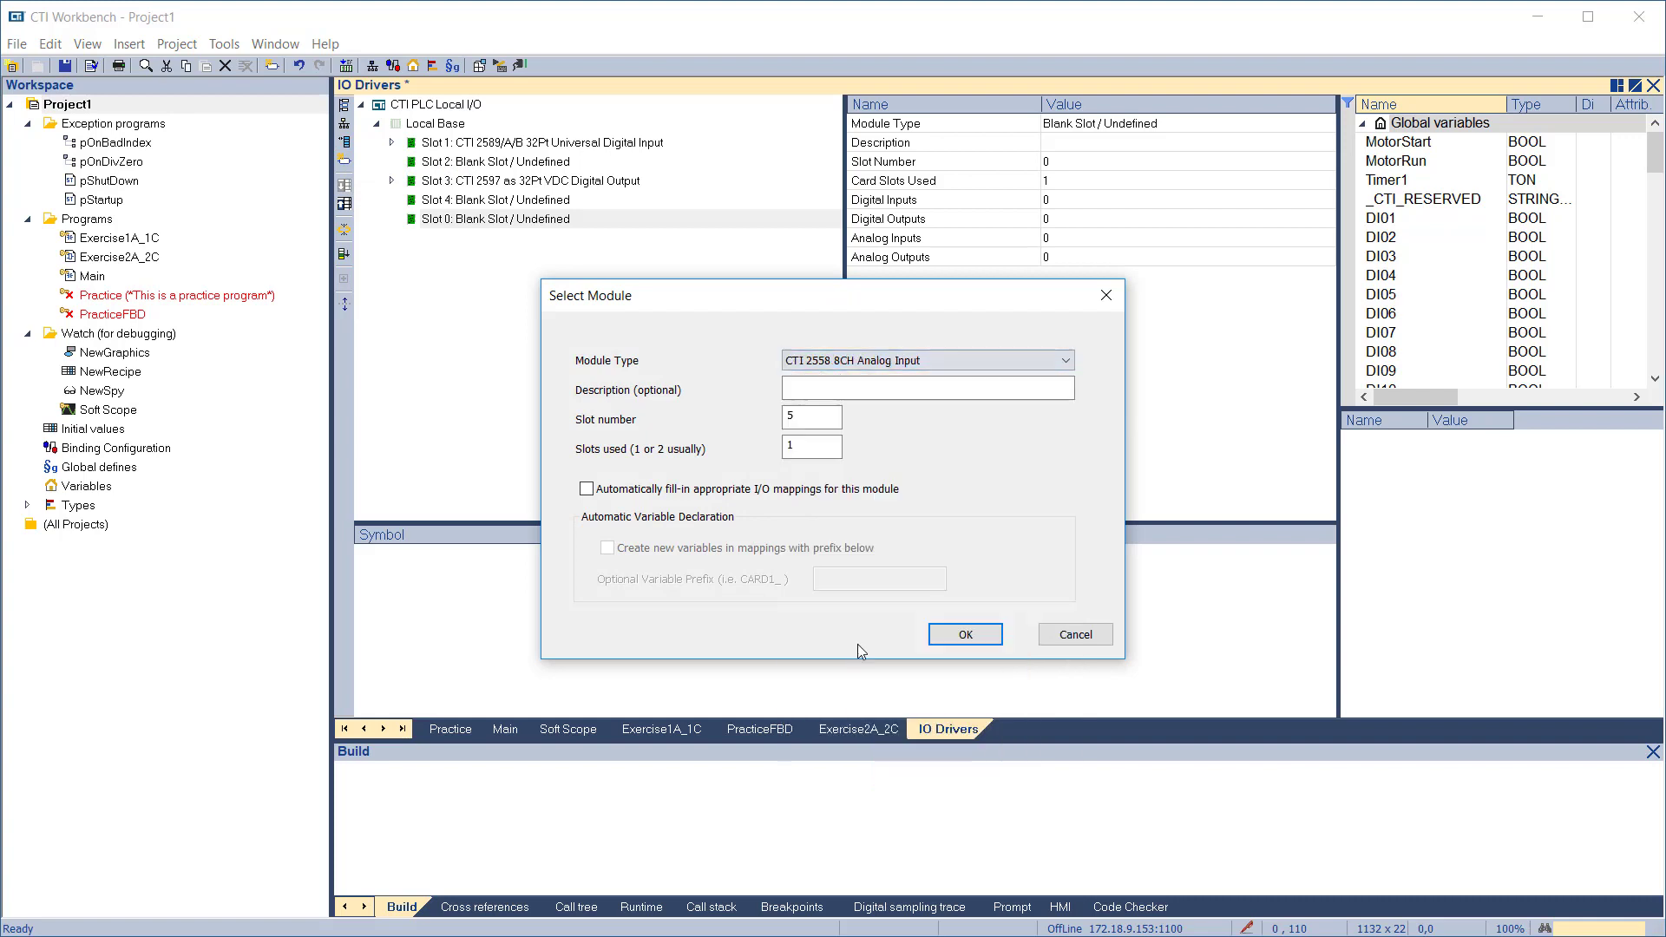
{"action": "left_click", "coordinate": [583, 489]}
{"action": "left_click", "coordinate": [606, 548]}
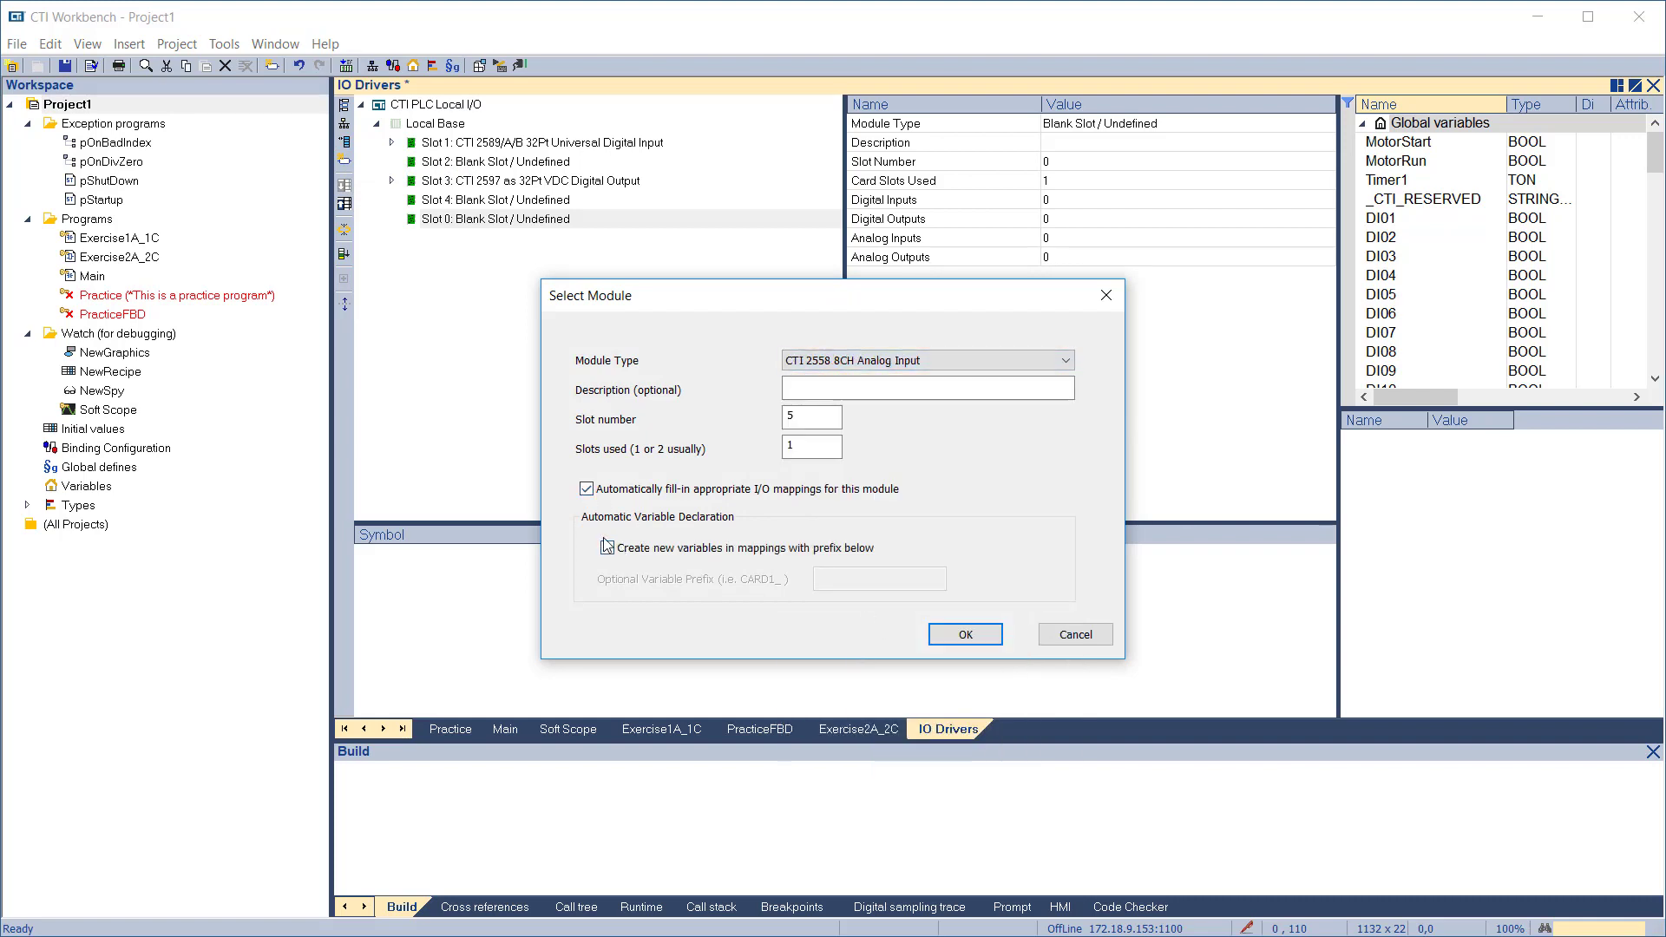
{"action": "left_click", "coordinate": [839, 579]}
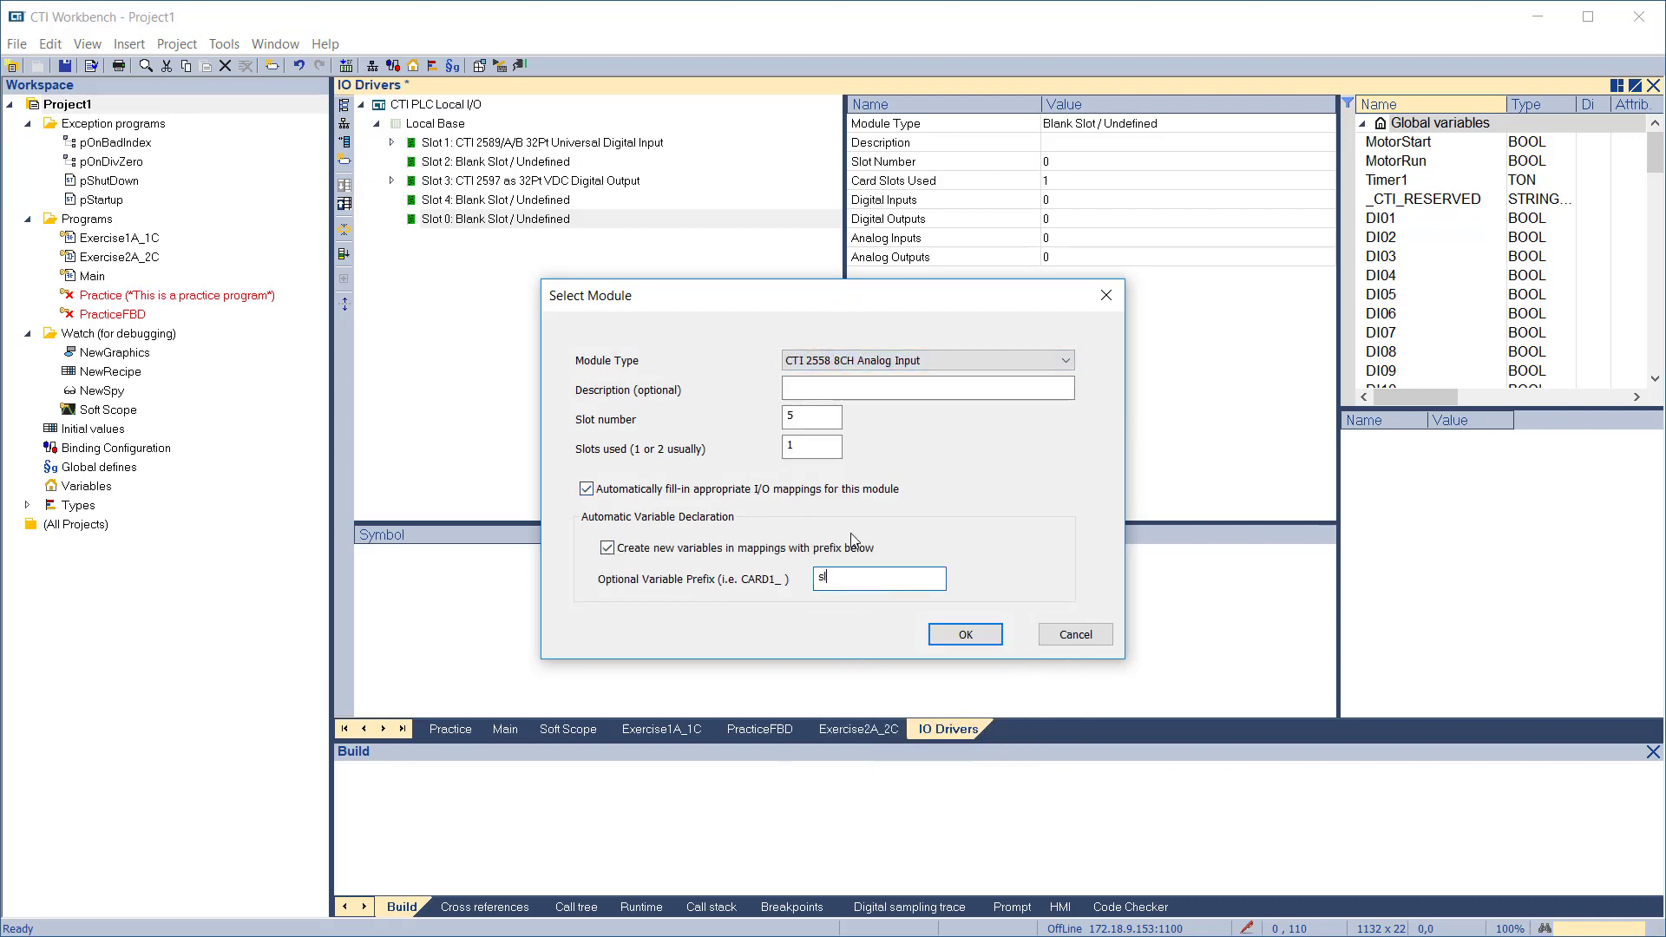
{"action": "type", "text": "slot5"}
{"action": "key", "text": "Return"}
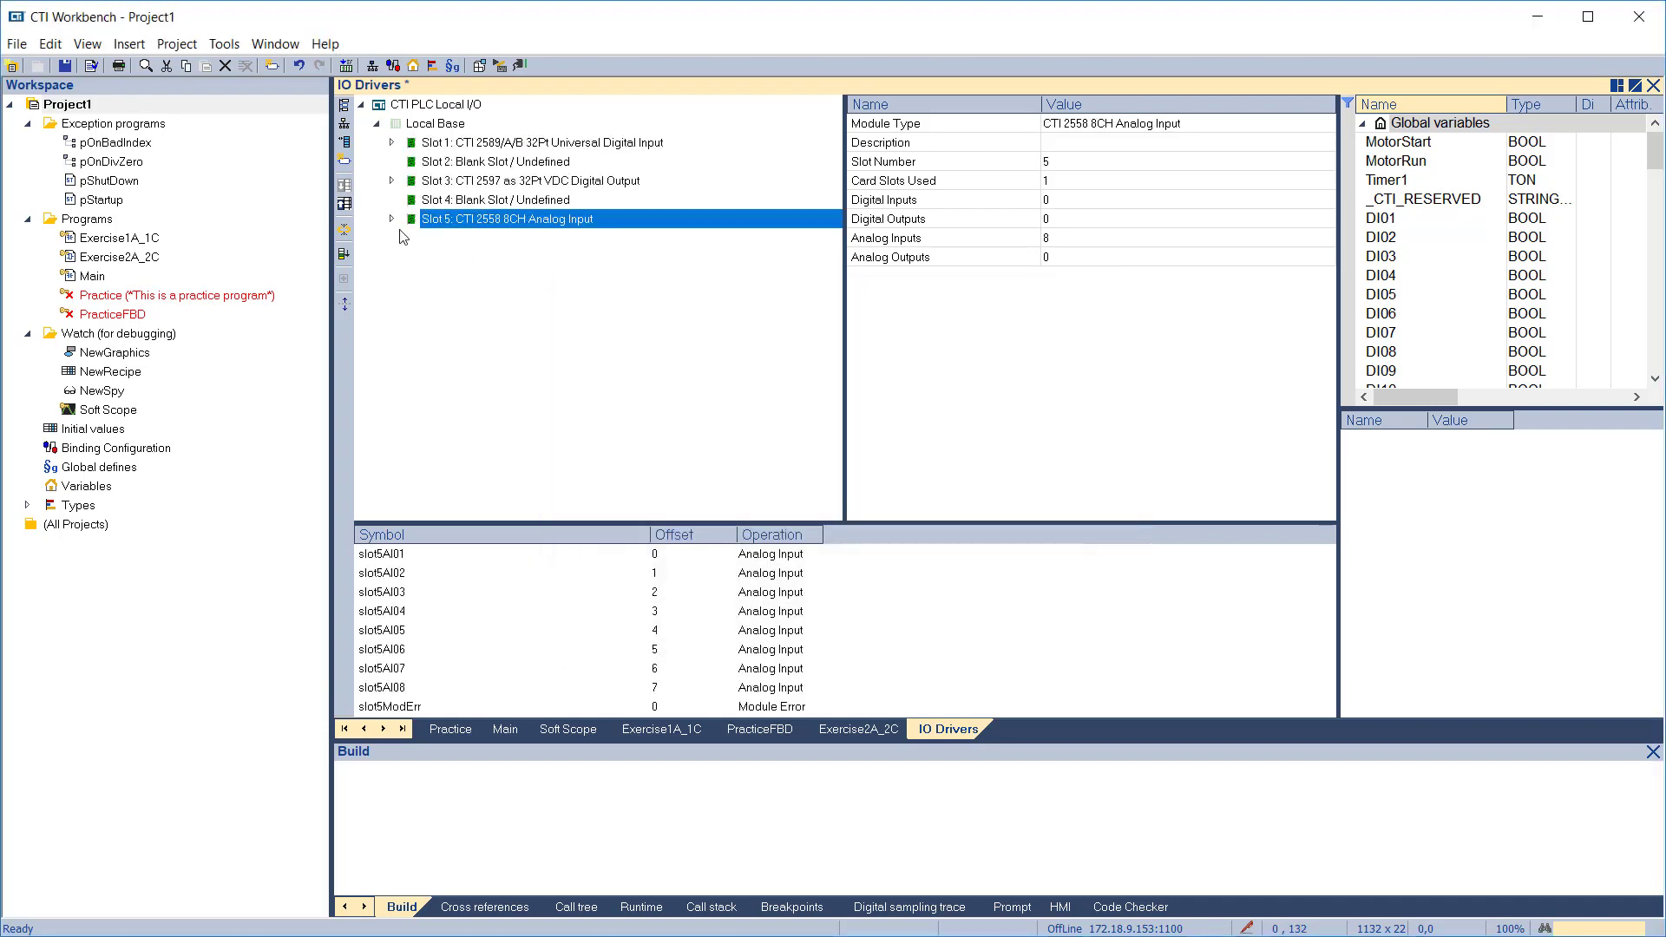
Add a CTI 2558 8CH Analog Input in slot 6 of the Local Base with automatic I/O mappings and new variables prefixed slot6
{"action": "left_click", "coordinate": [345, 184]}
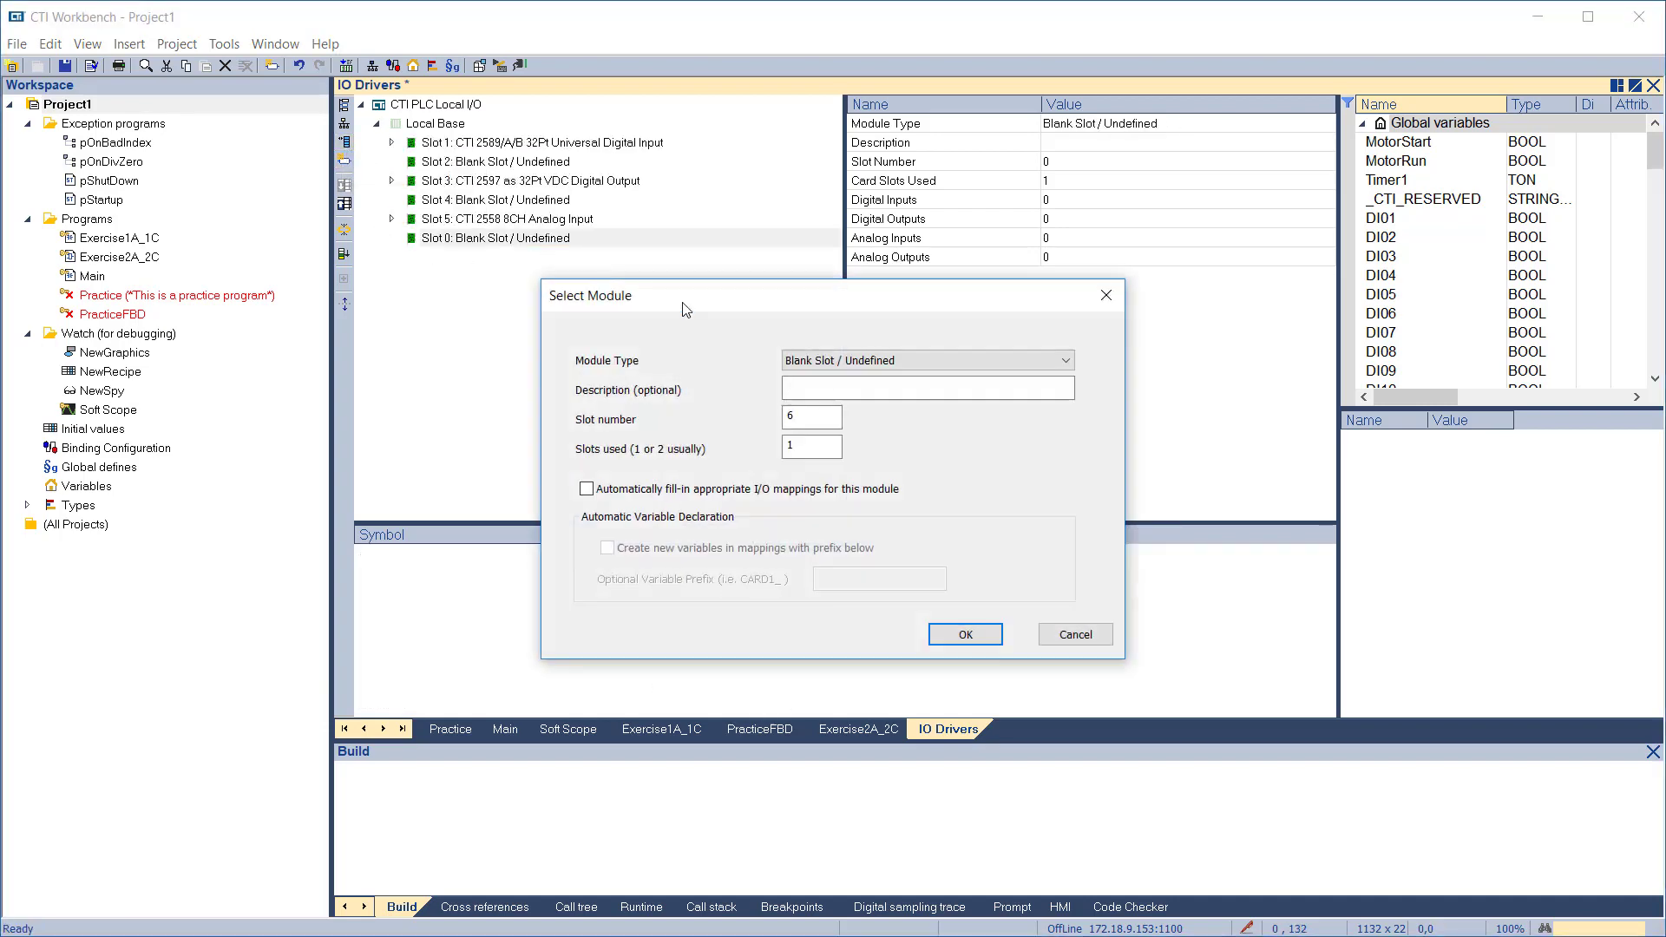
{"action": "left_click", "coordinate": [915, 361]}
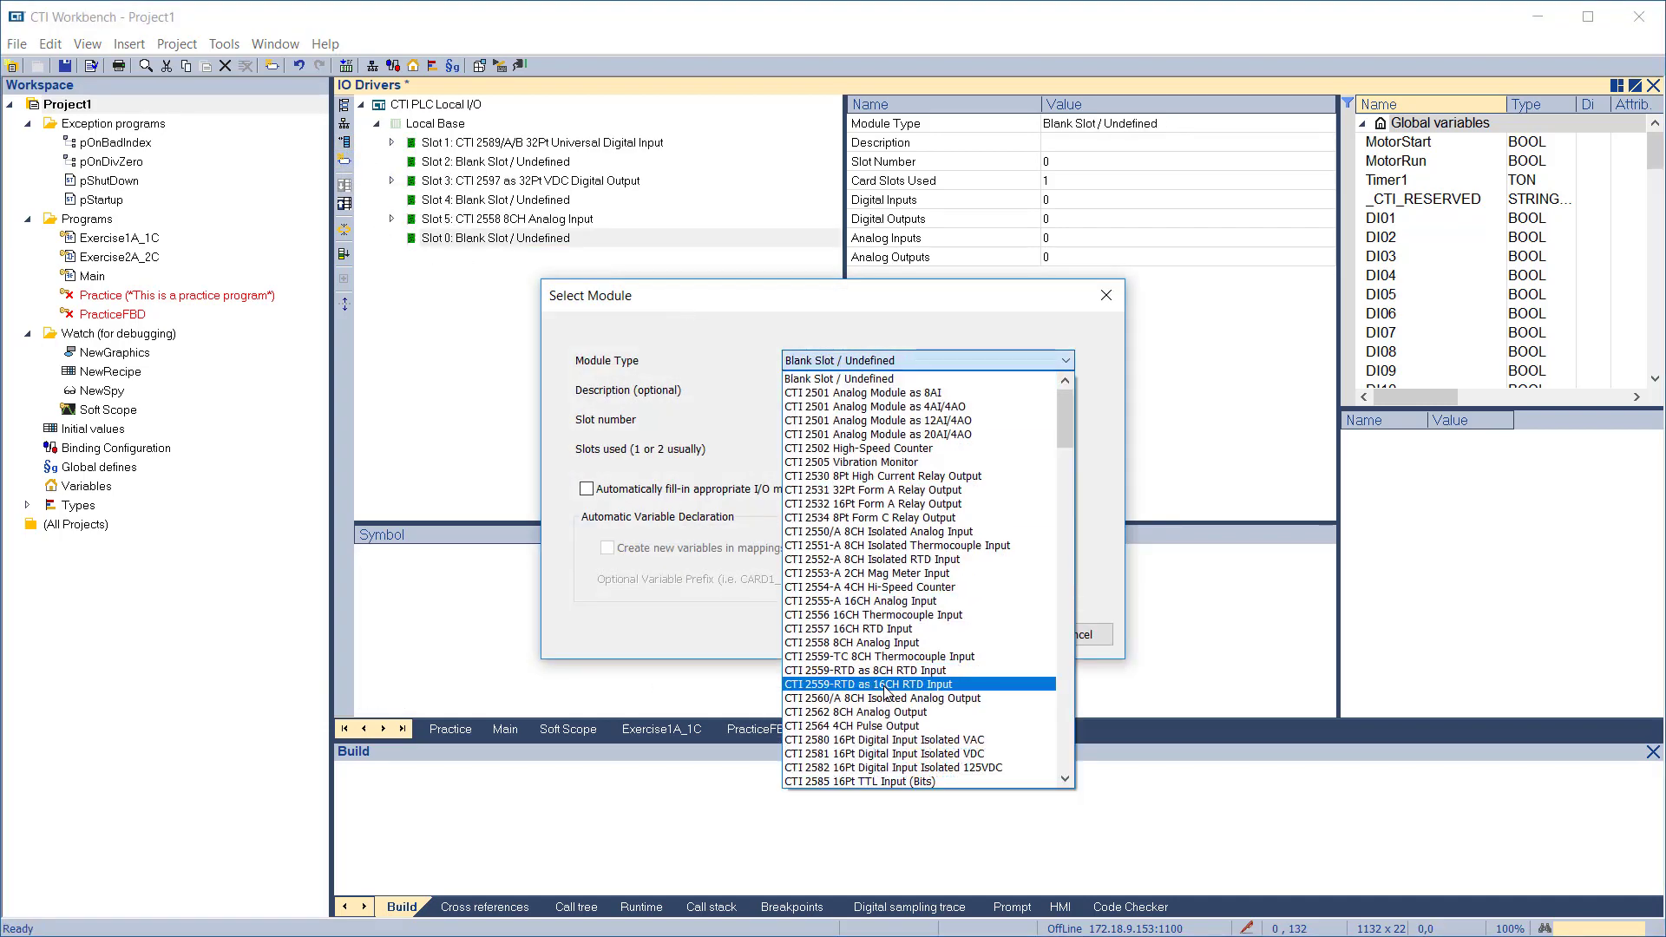
{"action": "left_click", "coordinate": [858, 643]}
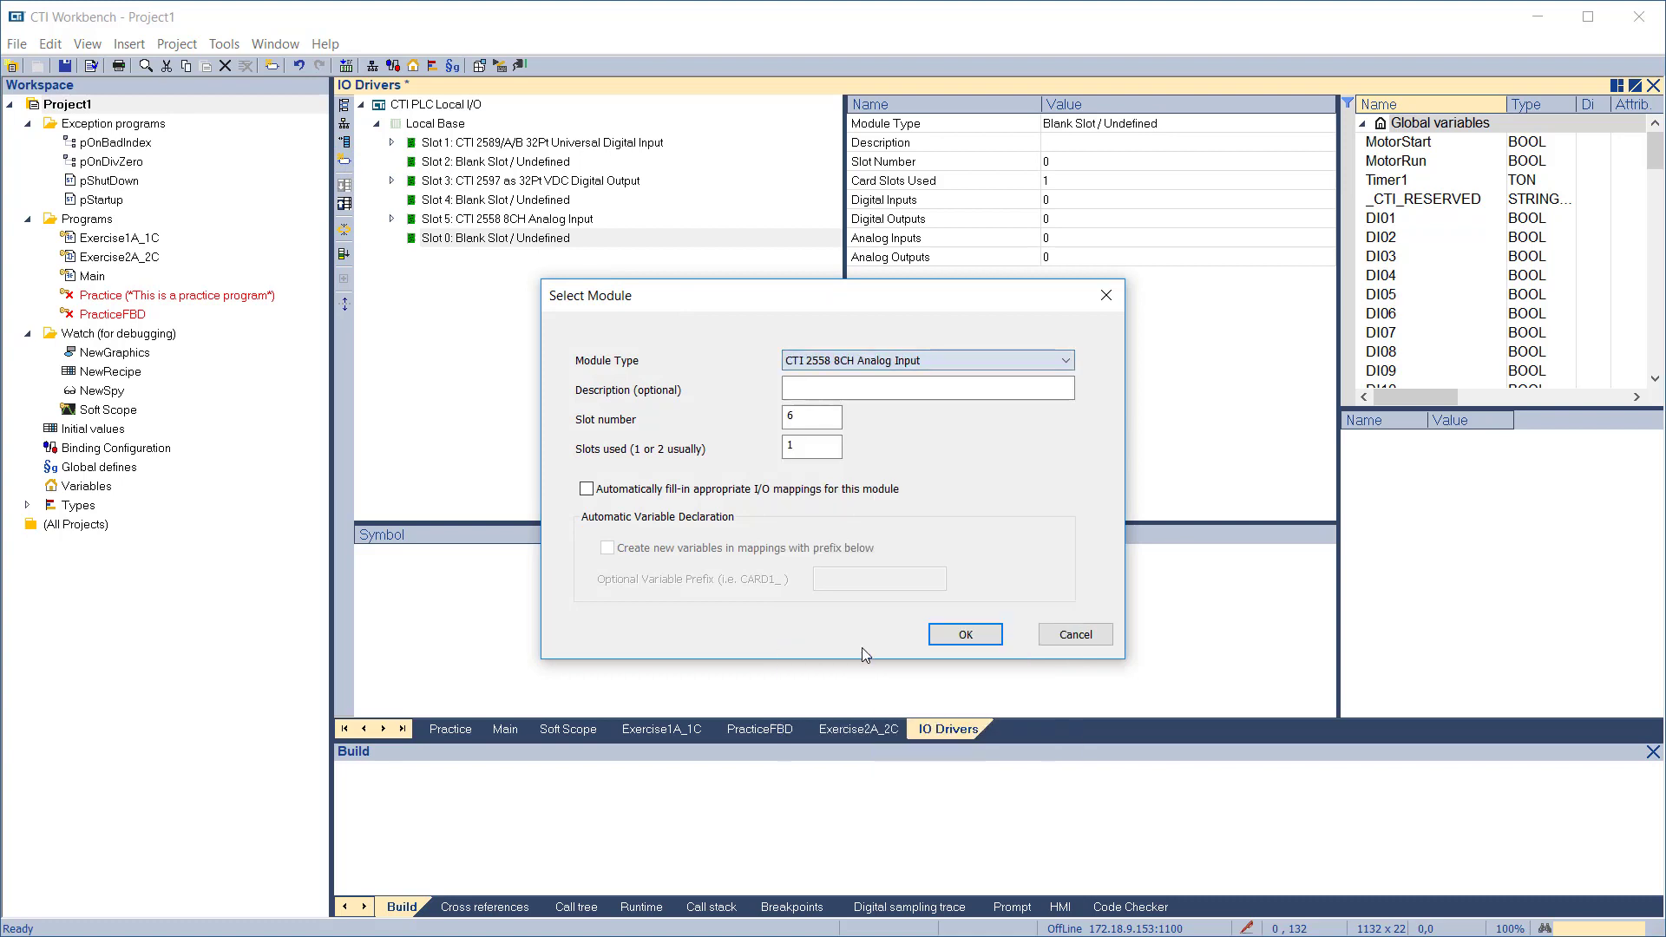
{"action": "left_click", "coordinate": [586, 488]}
{"action": "left_click", "coordinate": [607, 547]}
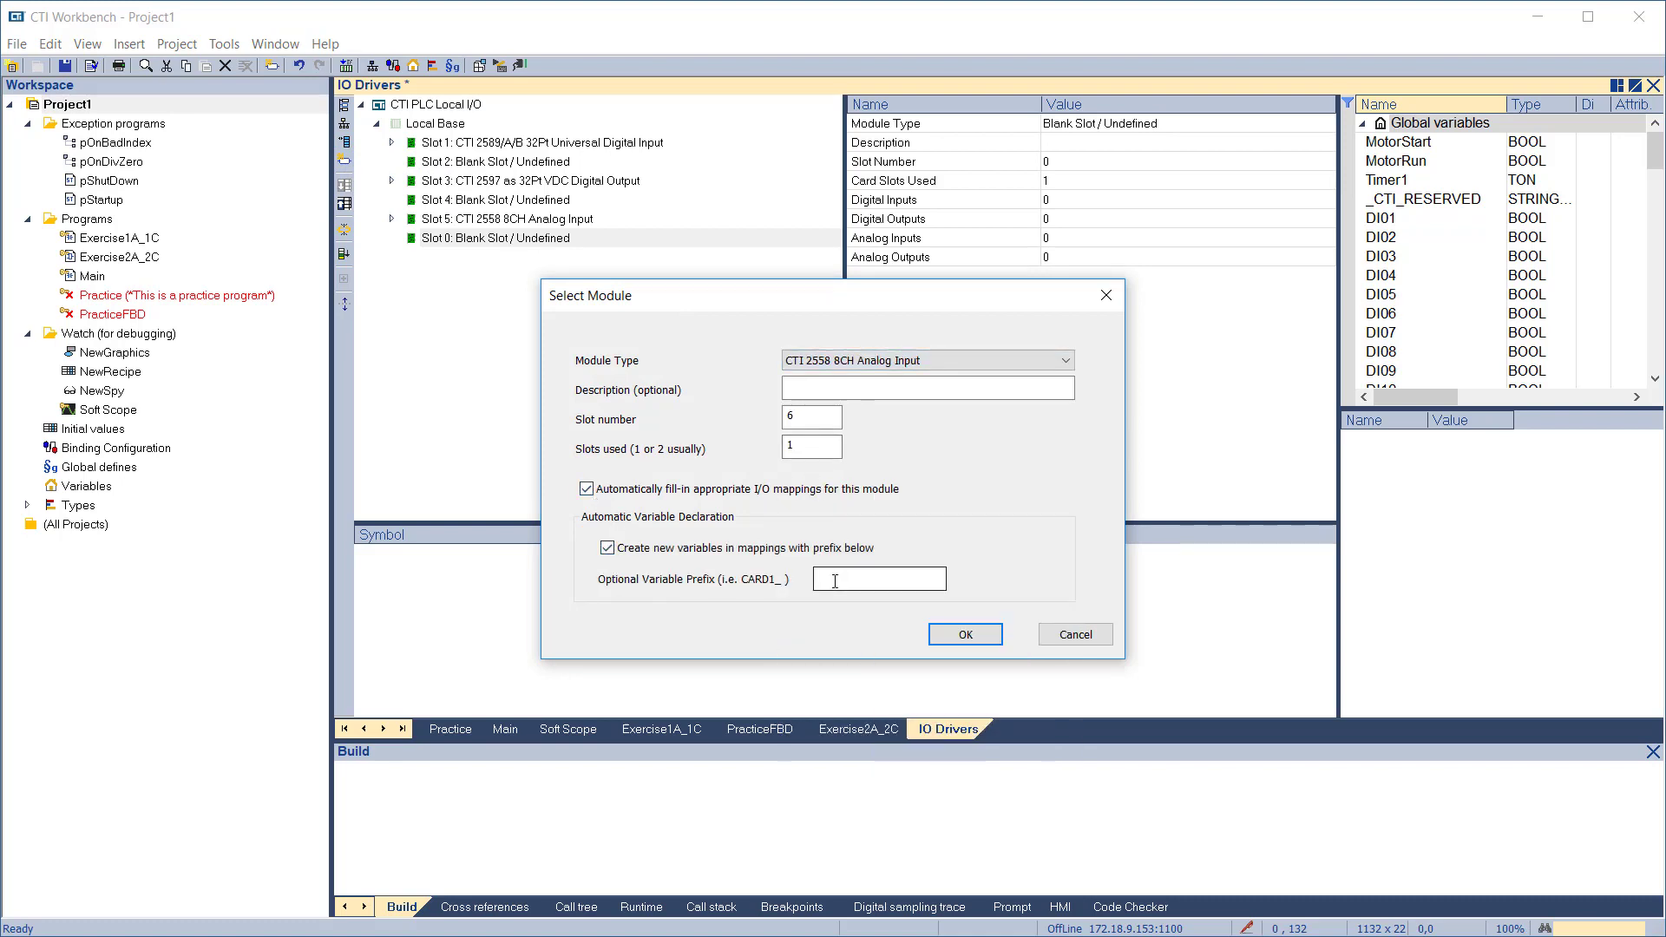
{"action": "left_click", "coordinate": [833, 580]}
{"action": "type", "text": "slot6"}
{"action": "key", "text": "Return"}
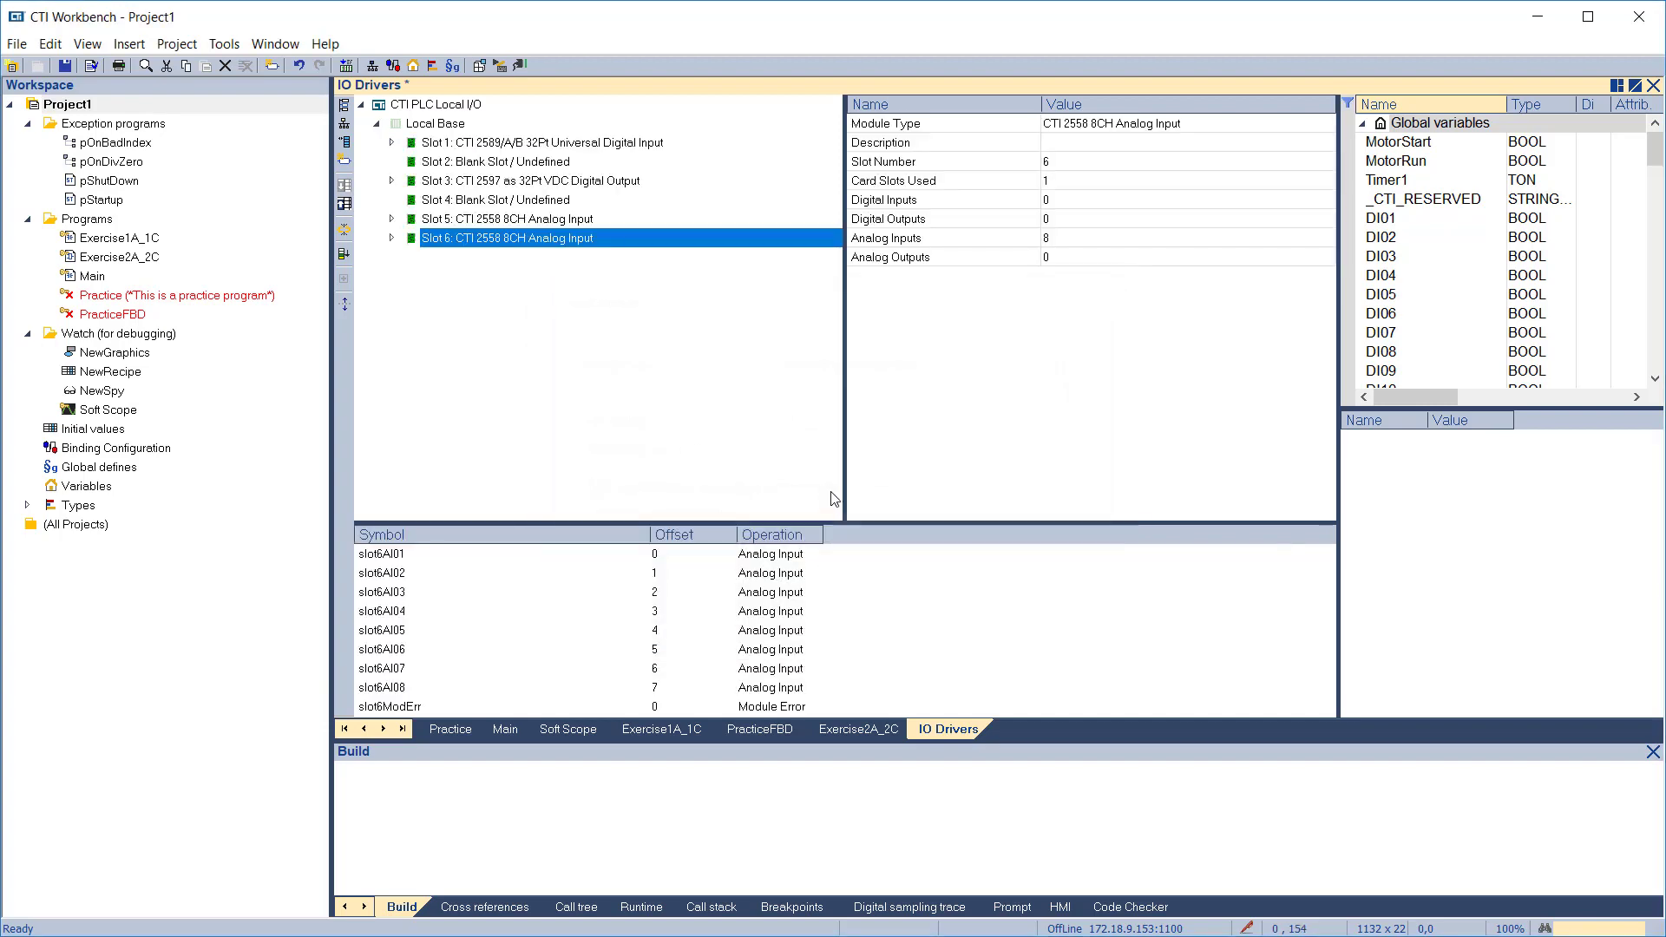
Add a CTI 2562 8CH Analog Output in slot 7 with automatic I/O mappings and new variables prefixed slot7
{"action": "left_click", "coordinate": [345, 152]}
{"action": "left_click", "coordinate": [930, 360]}
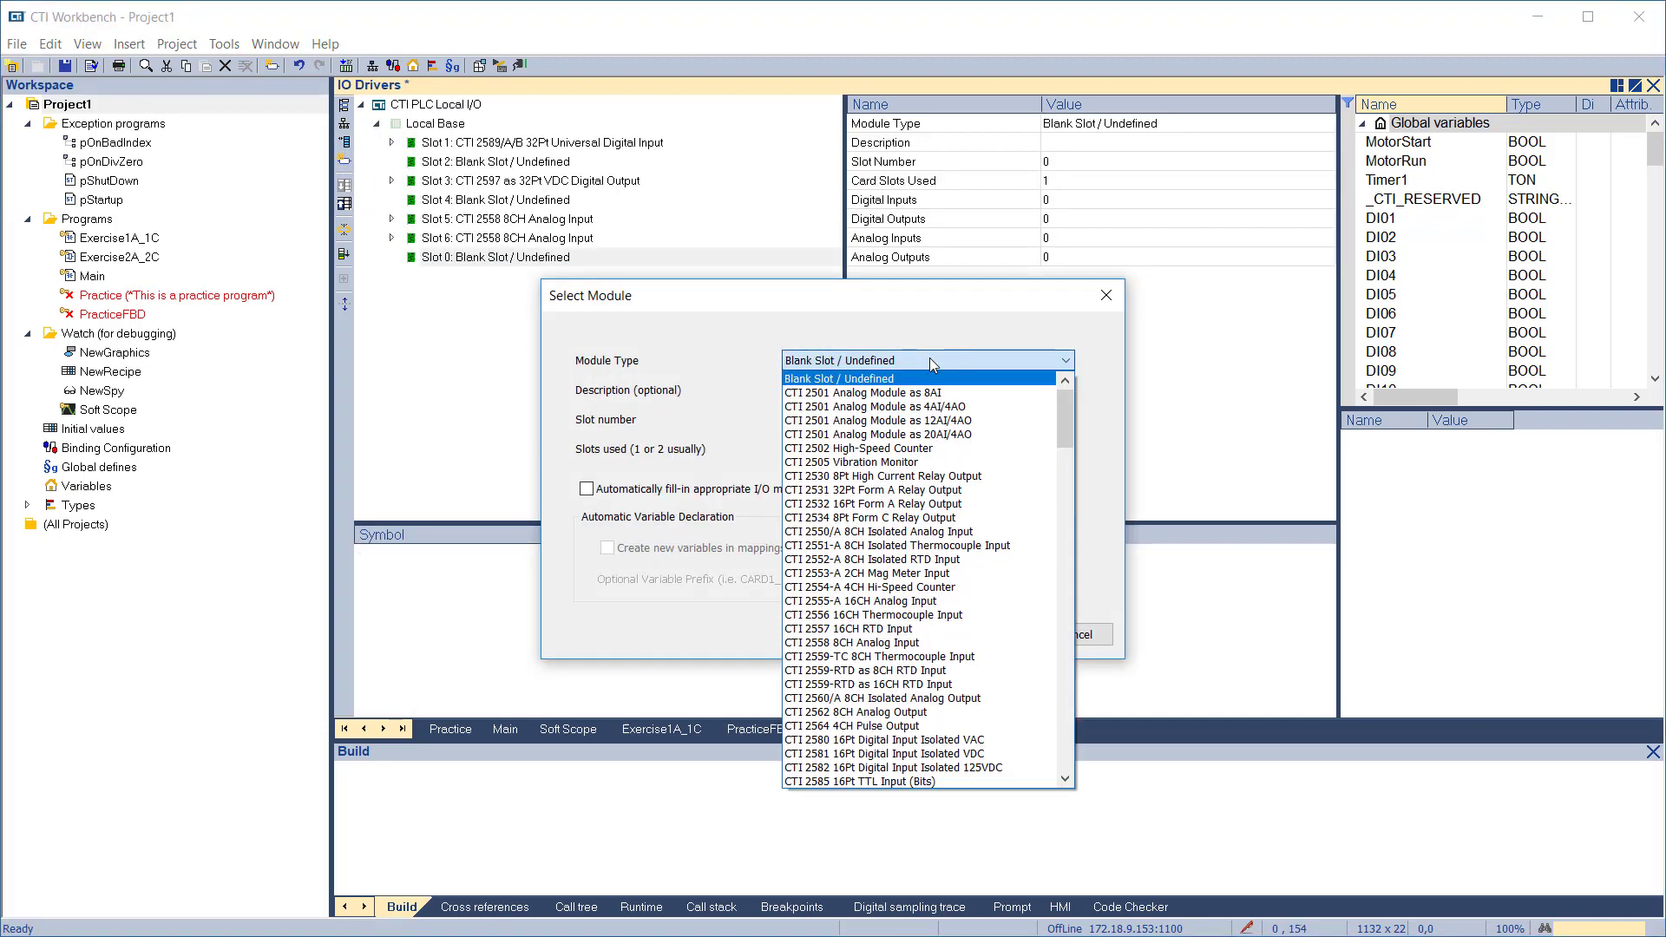
{"action": "left_click", "coordinate": [881, 707]}
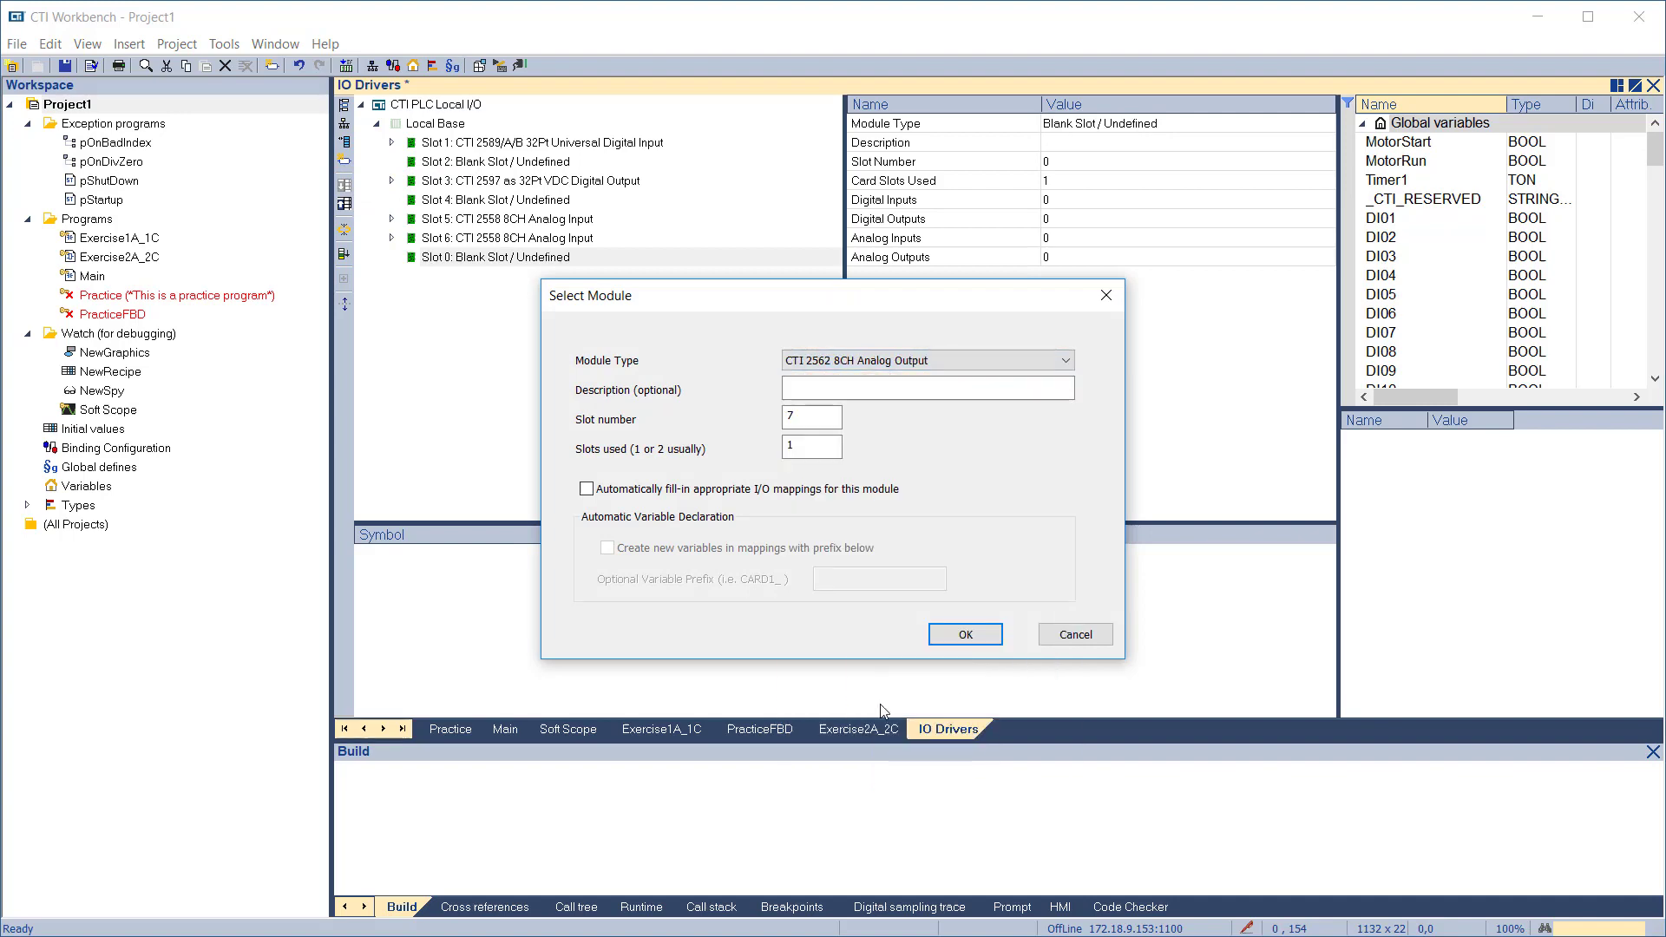
{"action": "left_click", "coordinate": [586, 489]}
{"action": "left_click", "coordinate": [855, 578]}
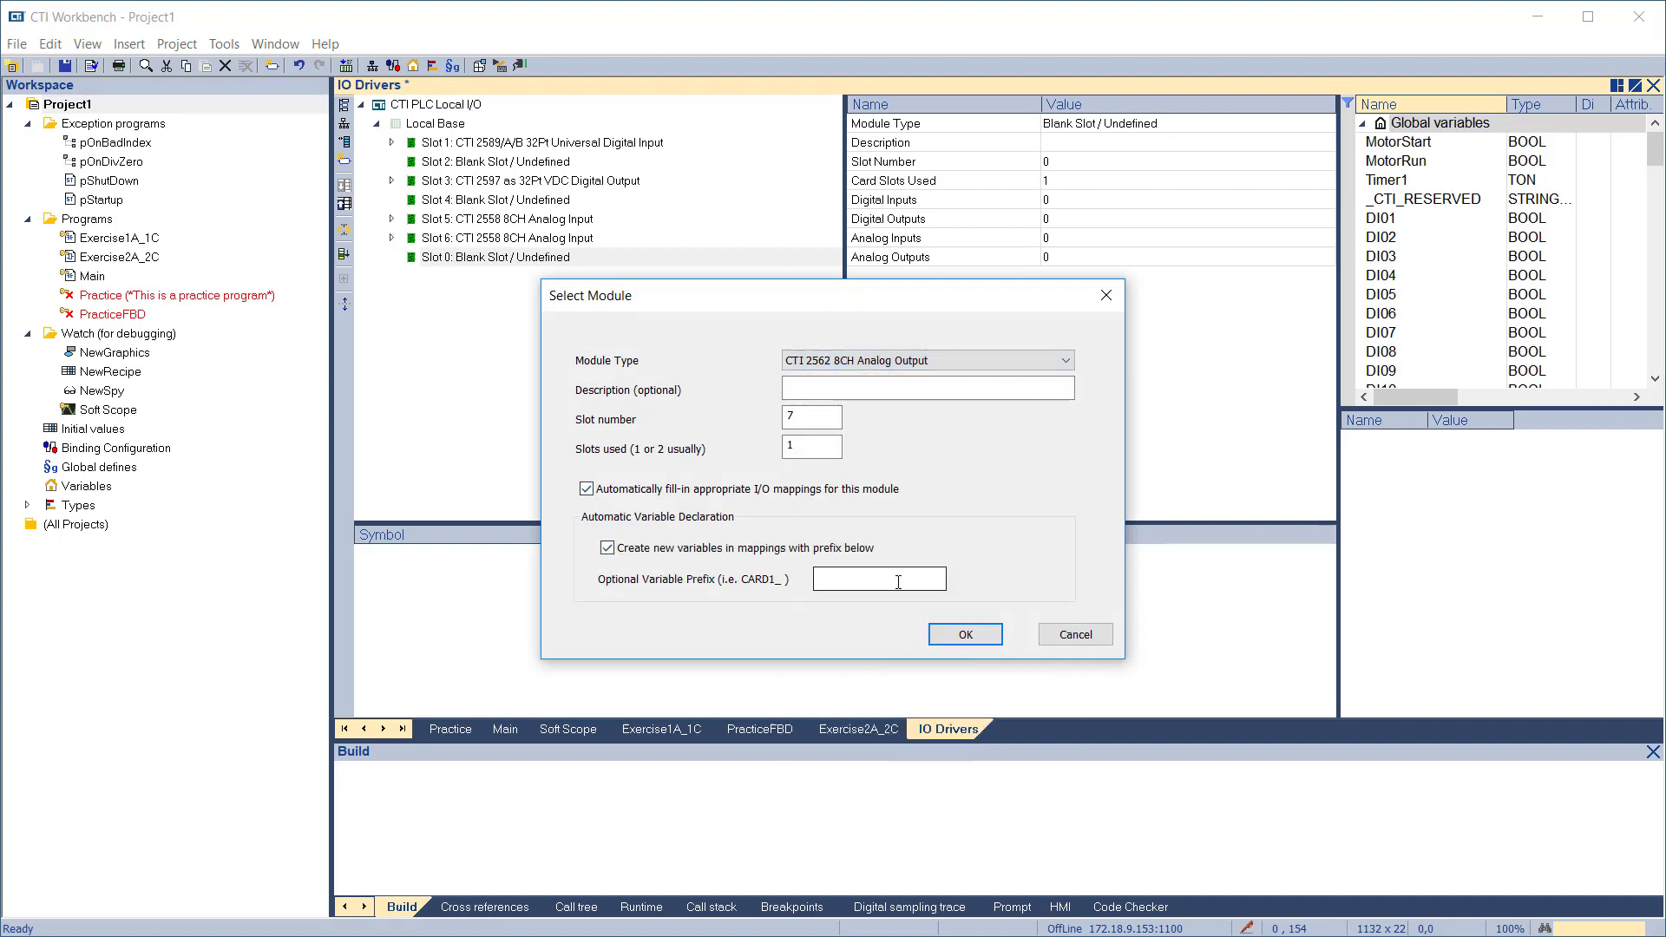
{"action": "key", "text": "Return"}
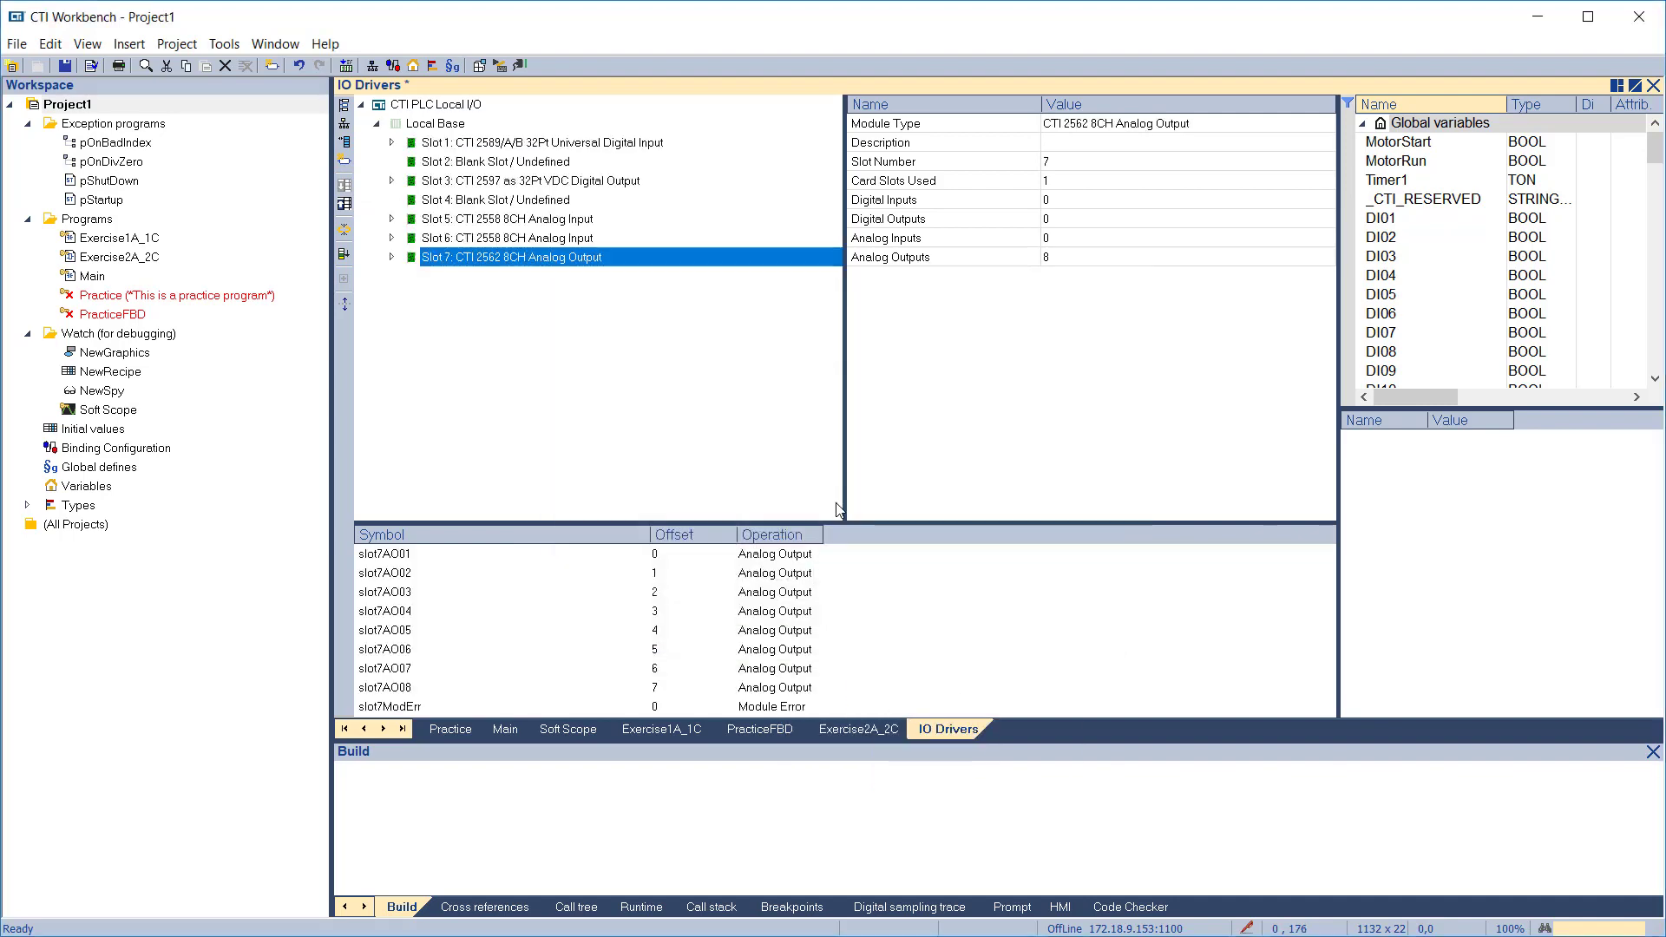
Add a CTI 2501 Analog Module as 8AI in slot 8 with automatic I/O mappings and new variables prefixed slot8
{"action": "left_click", "coordinate": [345, 145]}
{"action": "left_click", "coordinate": [831, 361]}
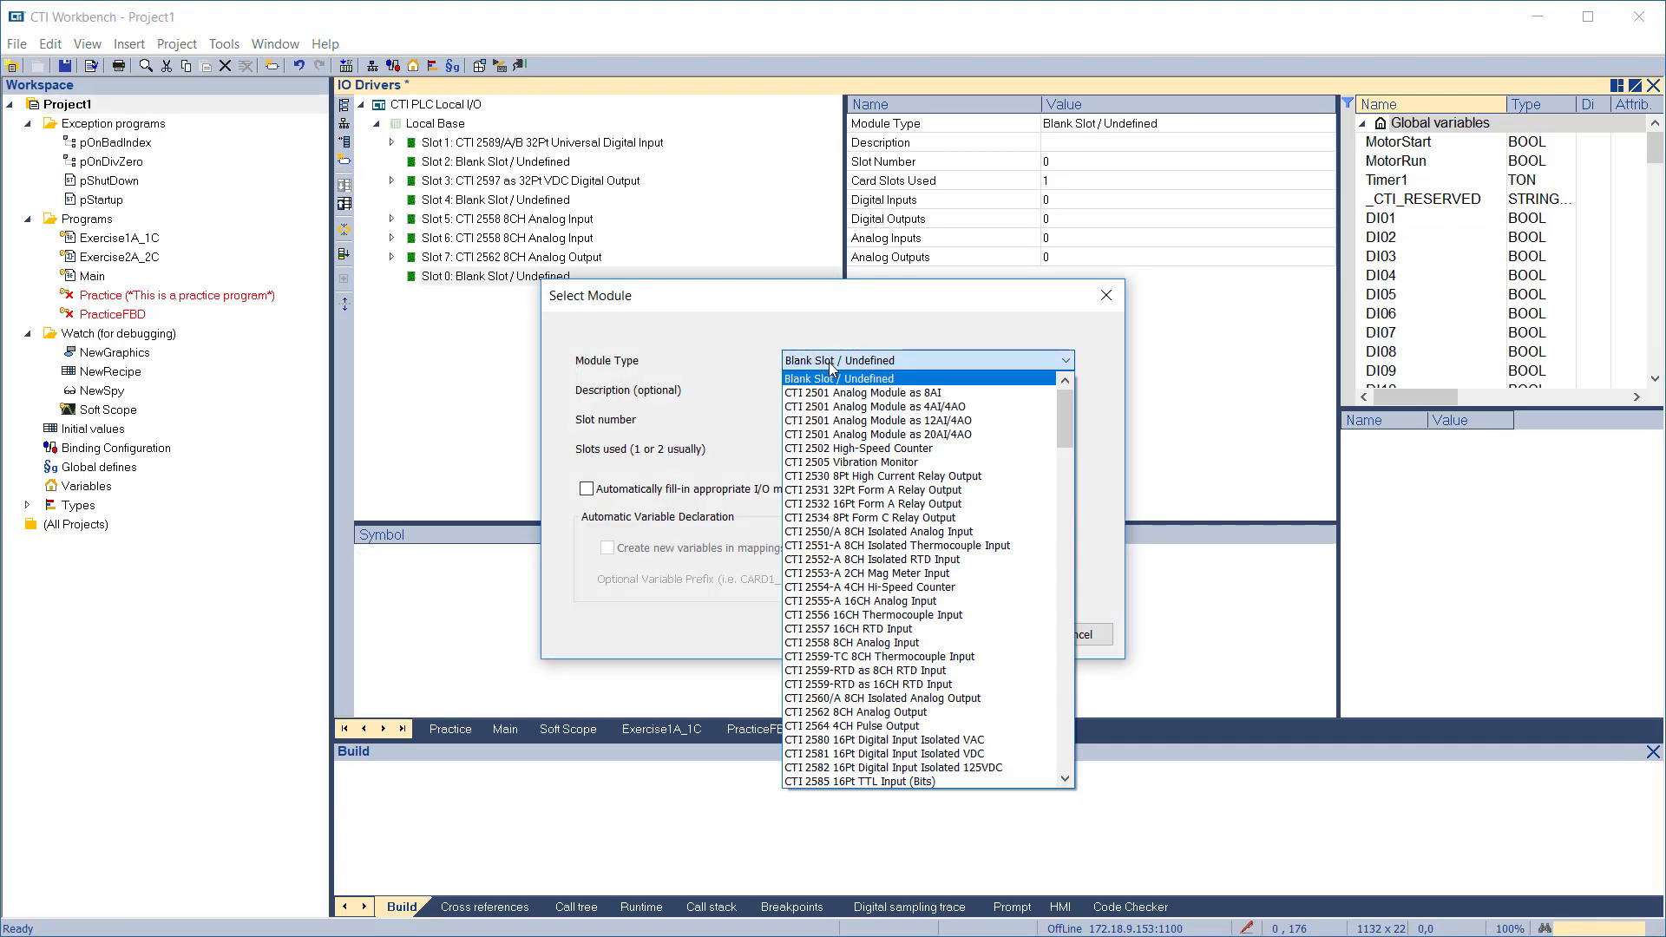
{"action": "left_click", "coordinate": [863, 392]}
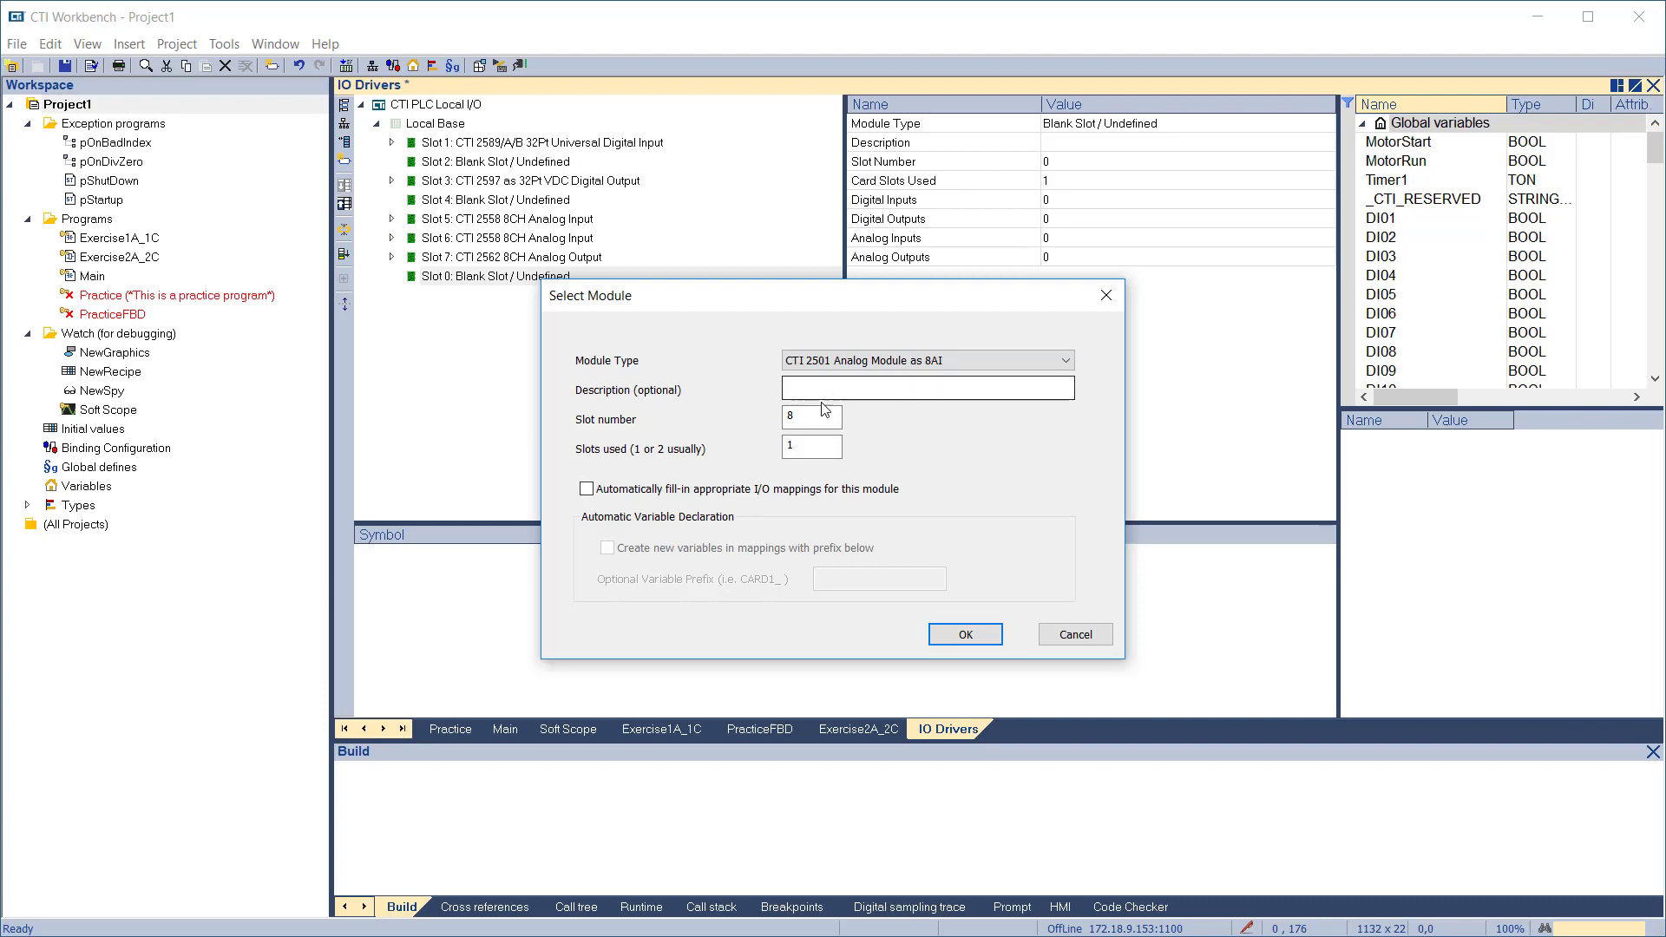
{"action": "left_click", "coordinate": [587, 488]}
{"action": "left_click", "coordinate": [608, 548]}
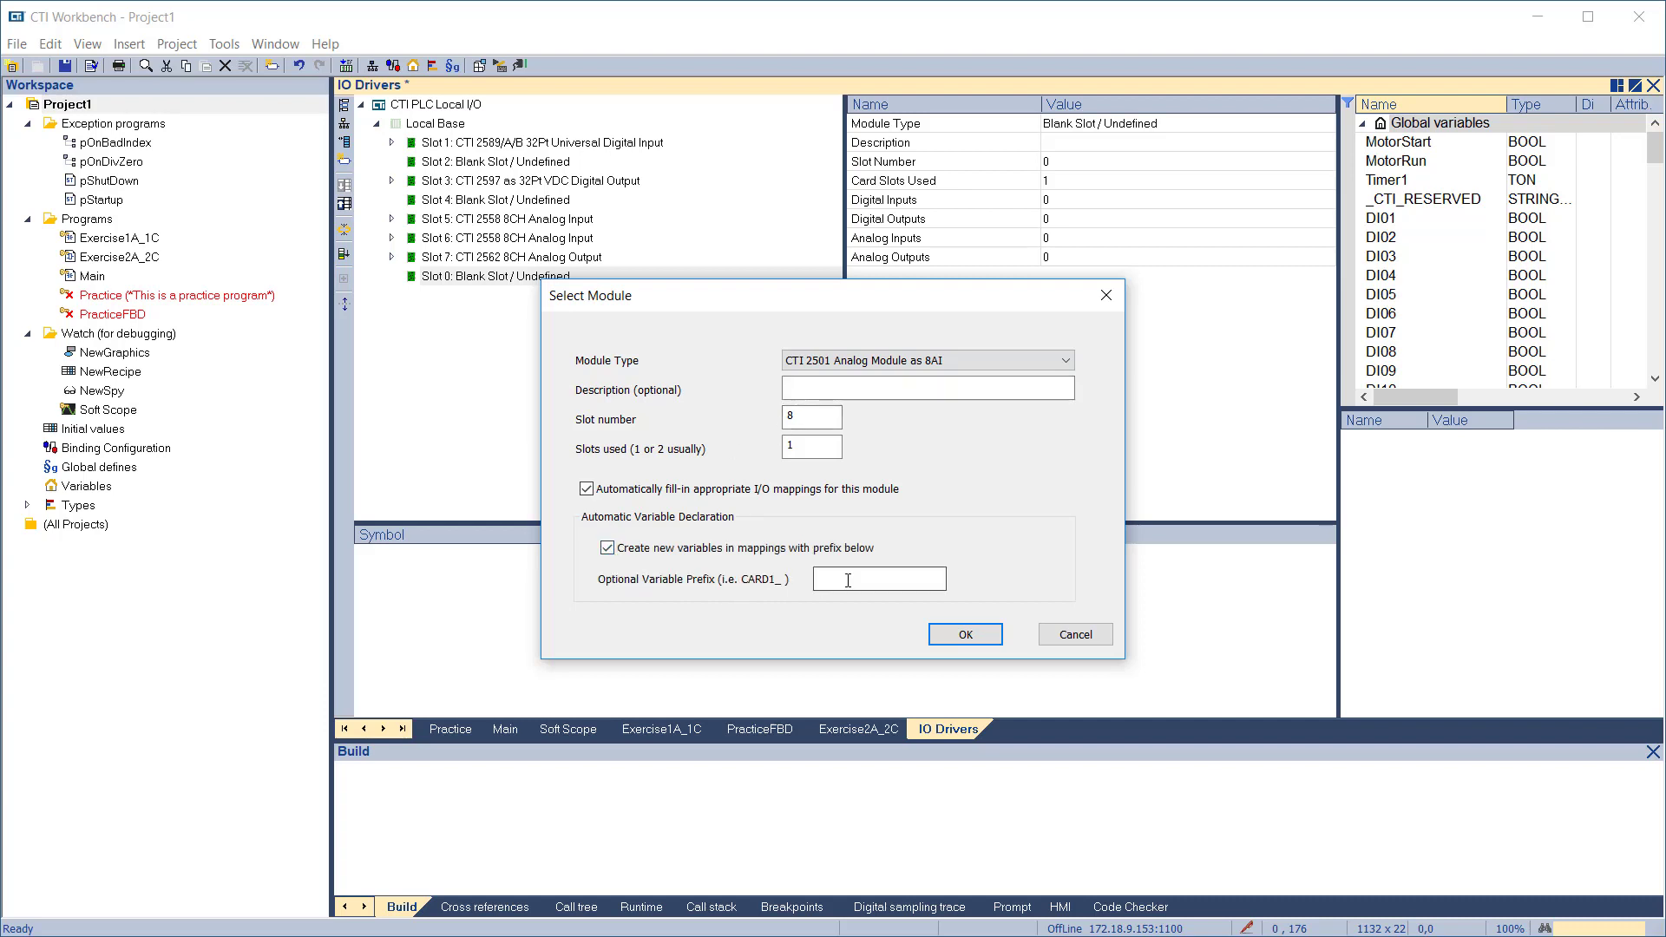
{"action": "key", "text": "Return"}
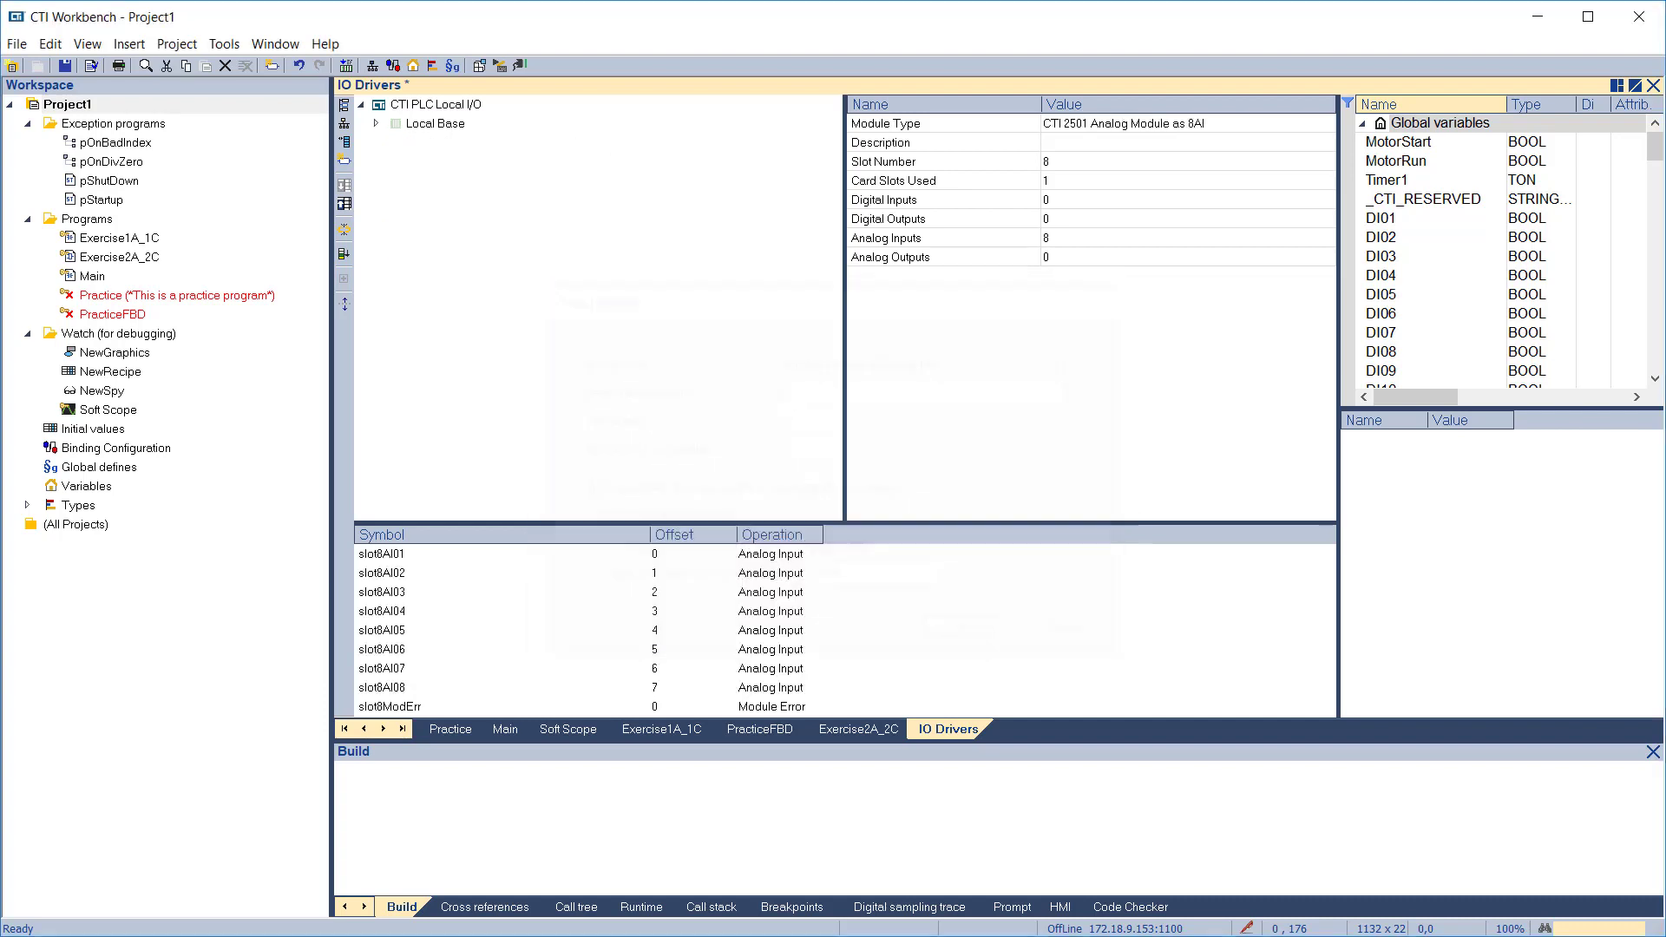
Examine the variables mapped to the Local Base modules in slots 1, 3, 7 and 8
{"action": "left_click", "coordinate": [391, 142]}
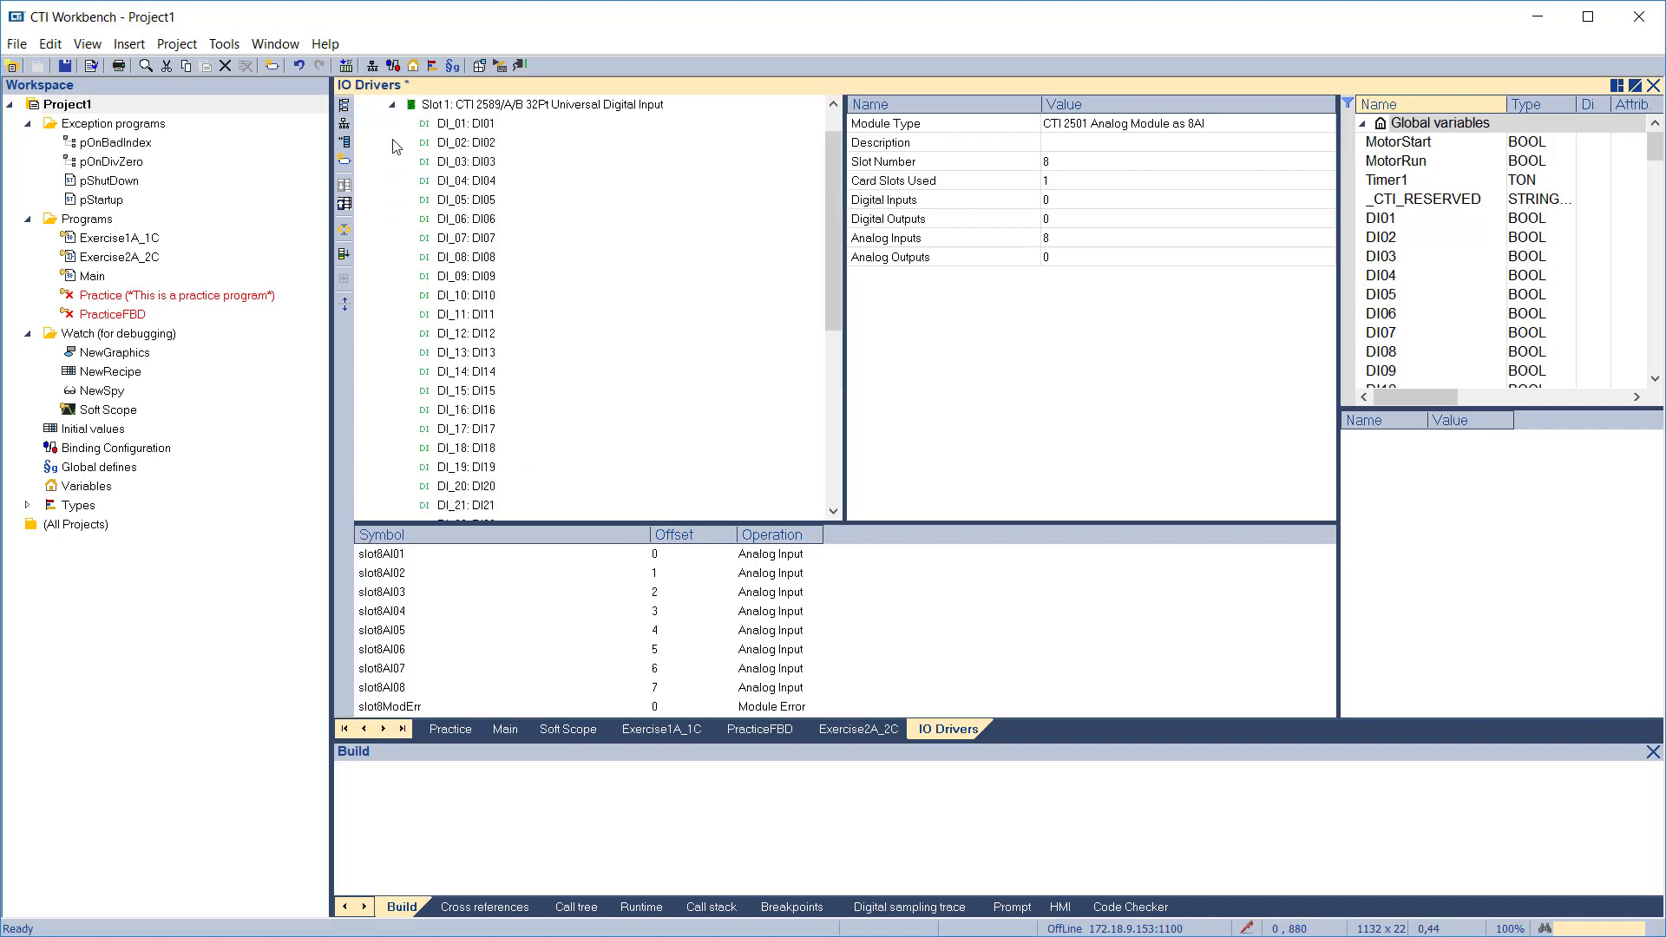
{"action": "left_click", "coordinate": [391, 104]}
{"action": "left_click", "coordinate": [390, 182]}
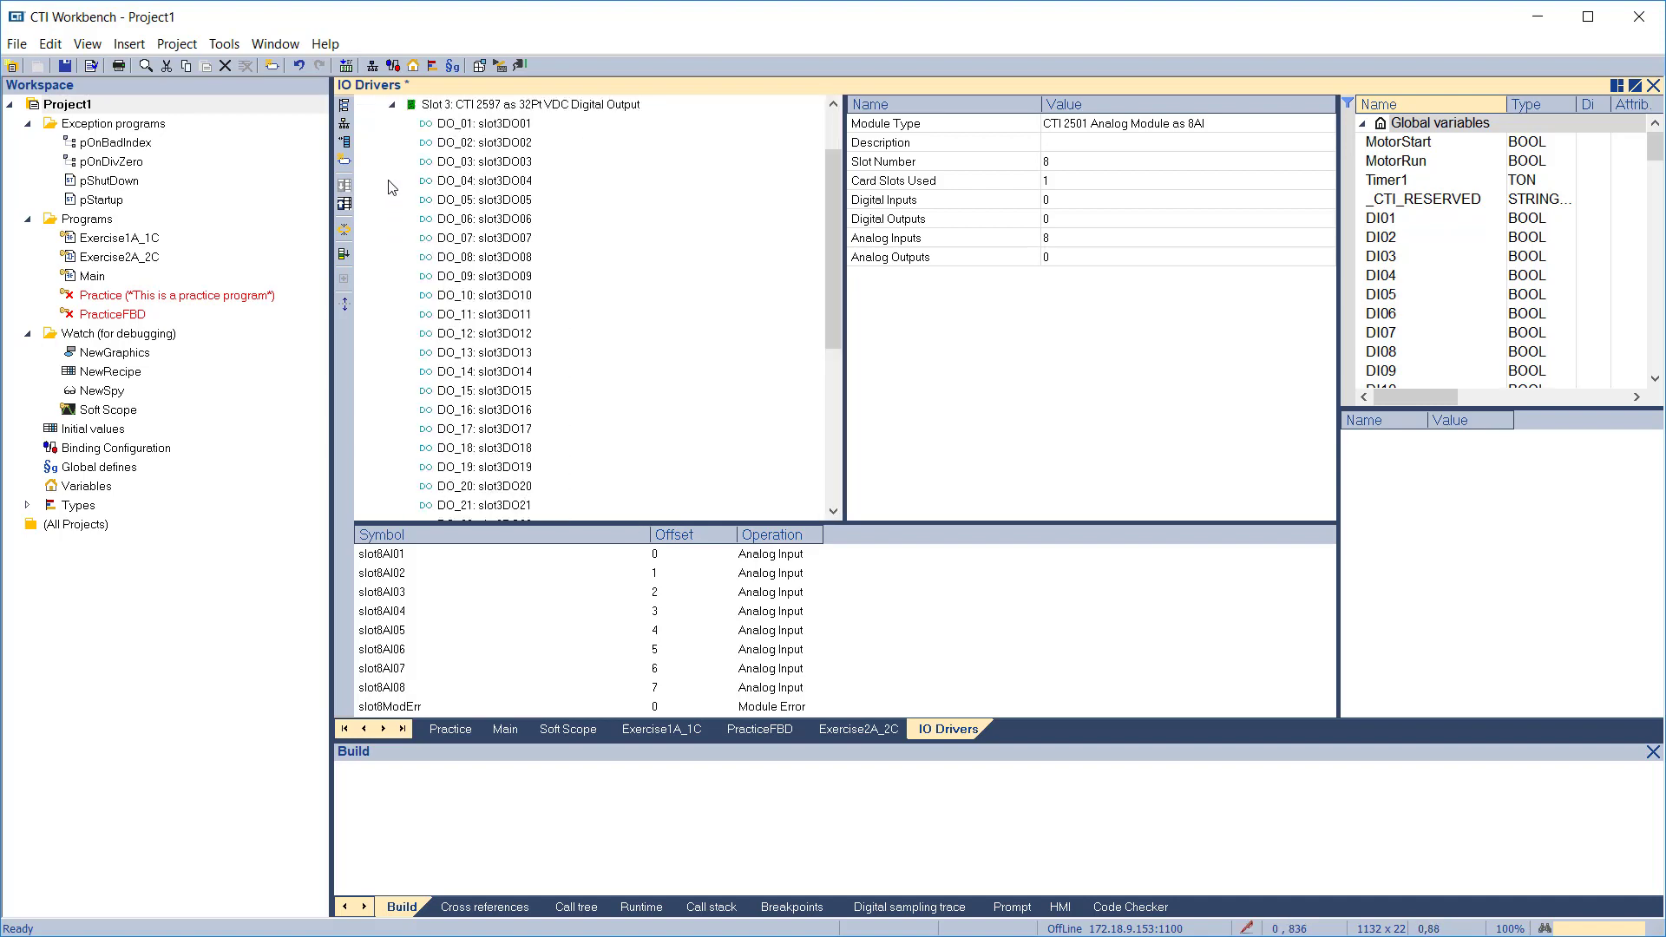
{"action": "left_click", "coordinate": [393, 105]}
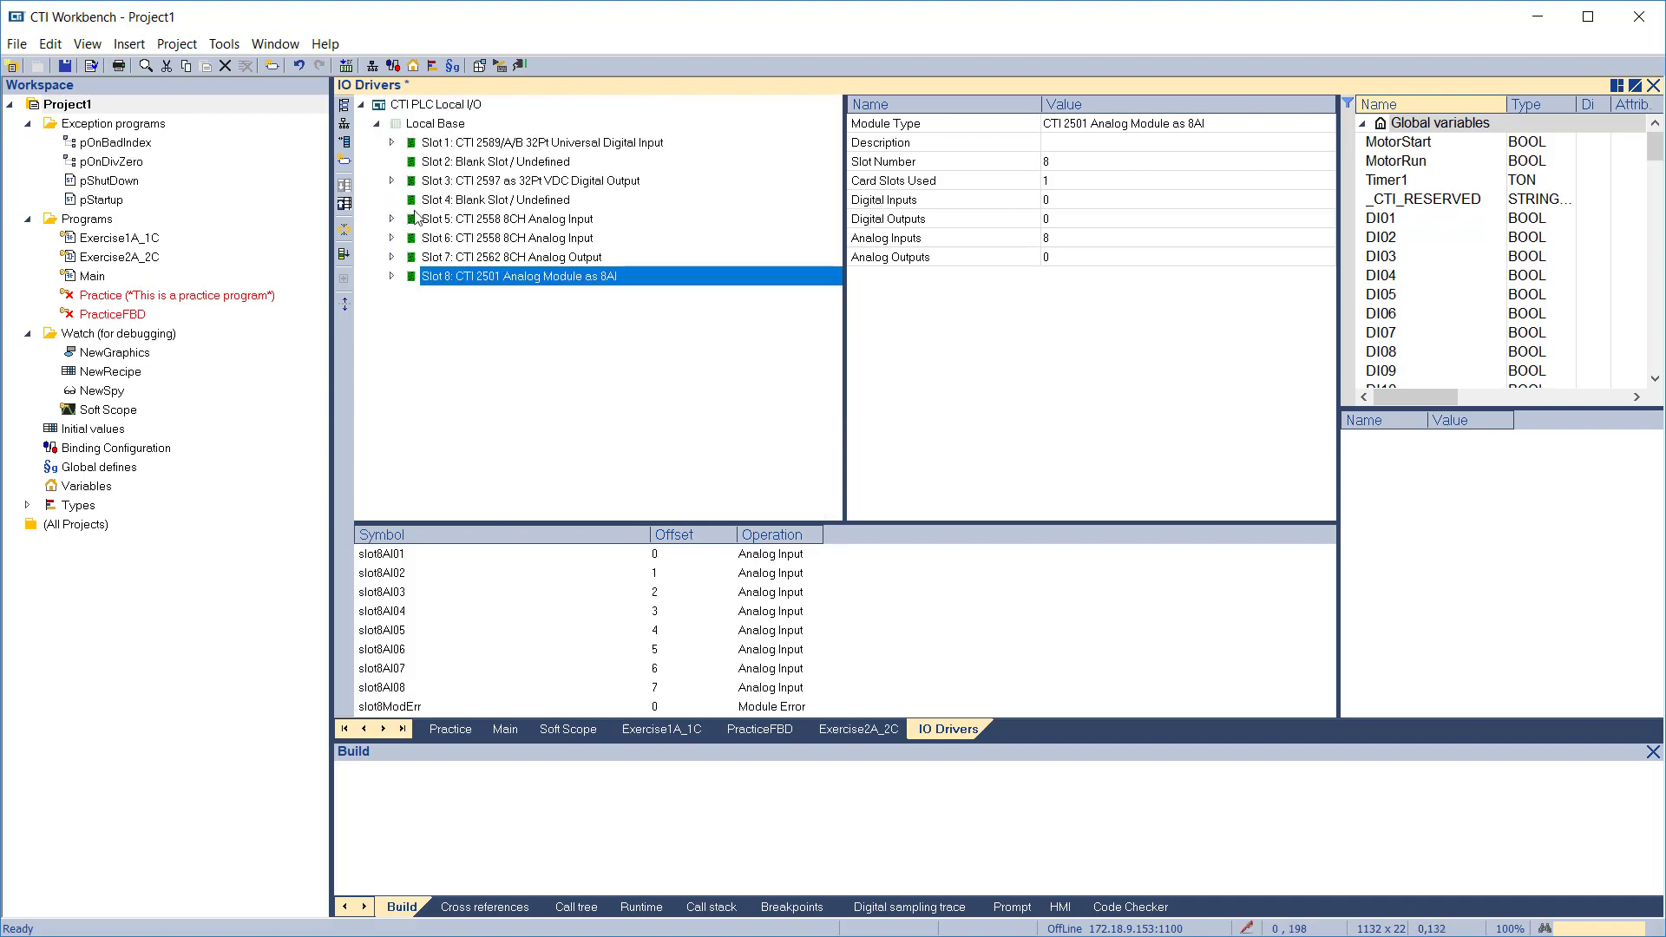
{"action": "left_click", "coordinate": [392, 257]}
{"action": "left_click", "coordinate": [391, 259]}
{"action": "left_click", "coordinate": [391, 275]}
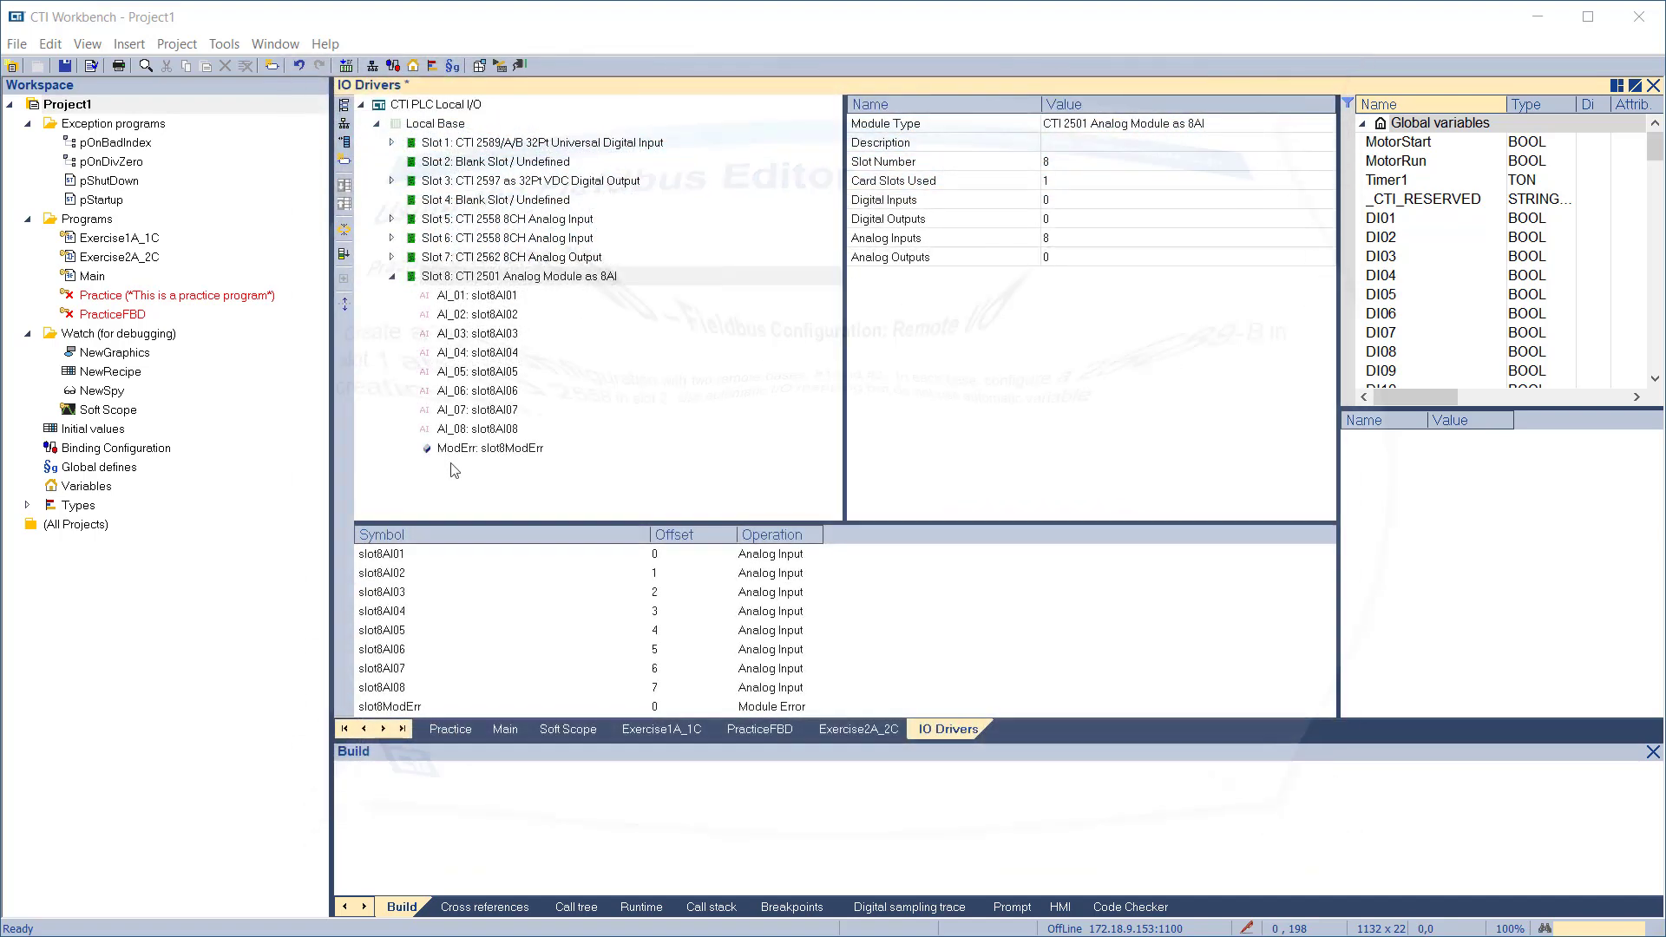
Collapse the CTI PLC Local I/O tree and add a CTI PLC Remote I/O configuration
{"action": "left_click", "coordinate": [361, 105]}
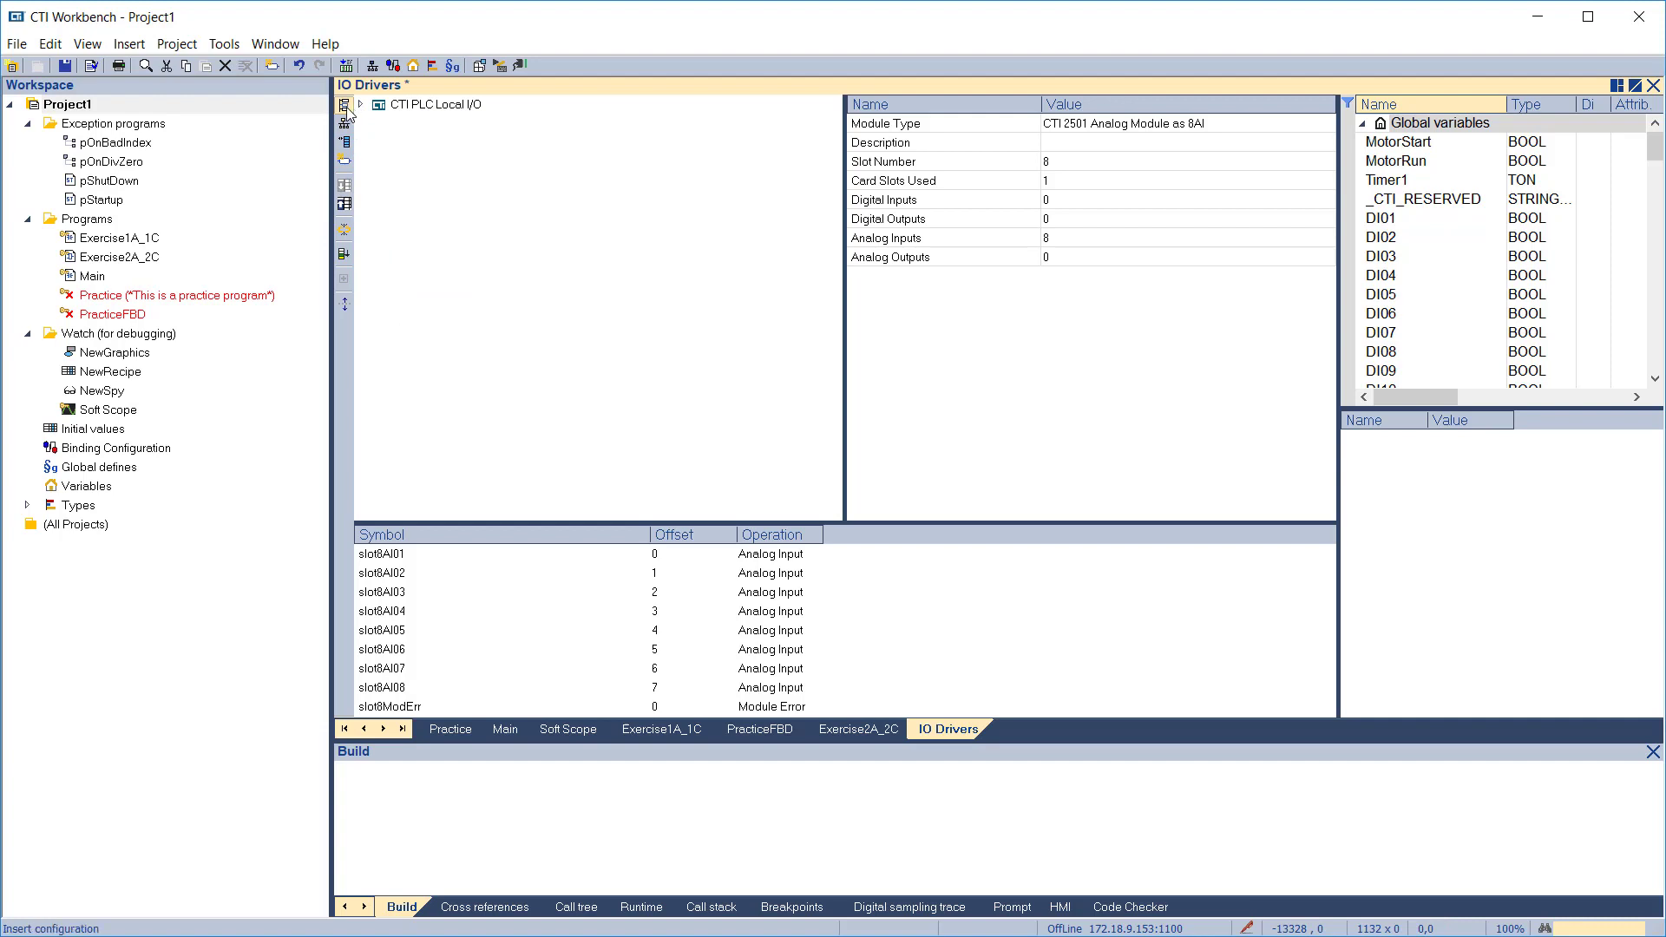
{"action": "left_click", "coordinate": [344, 105]}
{"action": "left_click", "coordinate": [620, 358]}
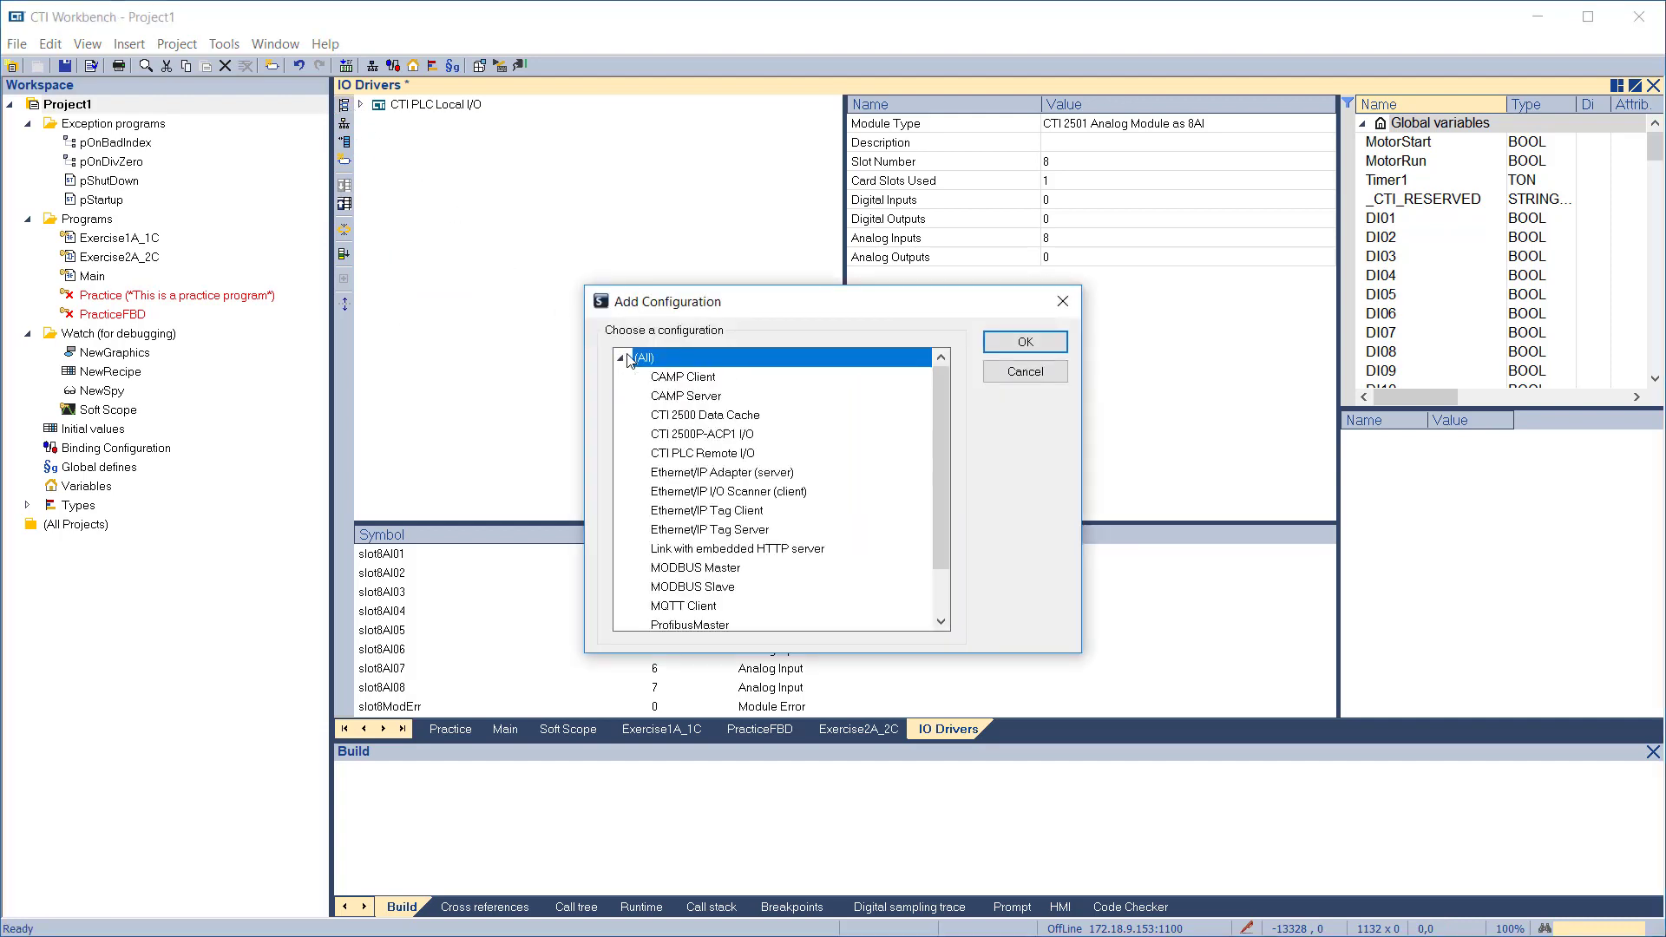
{"action": "left_click", "coordinate": [695, 453]}
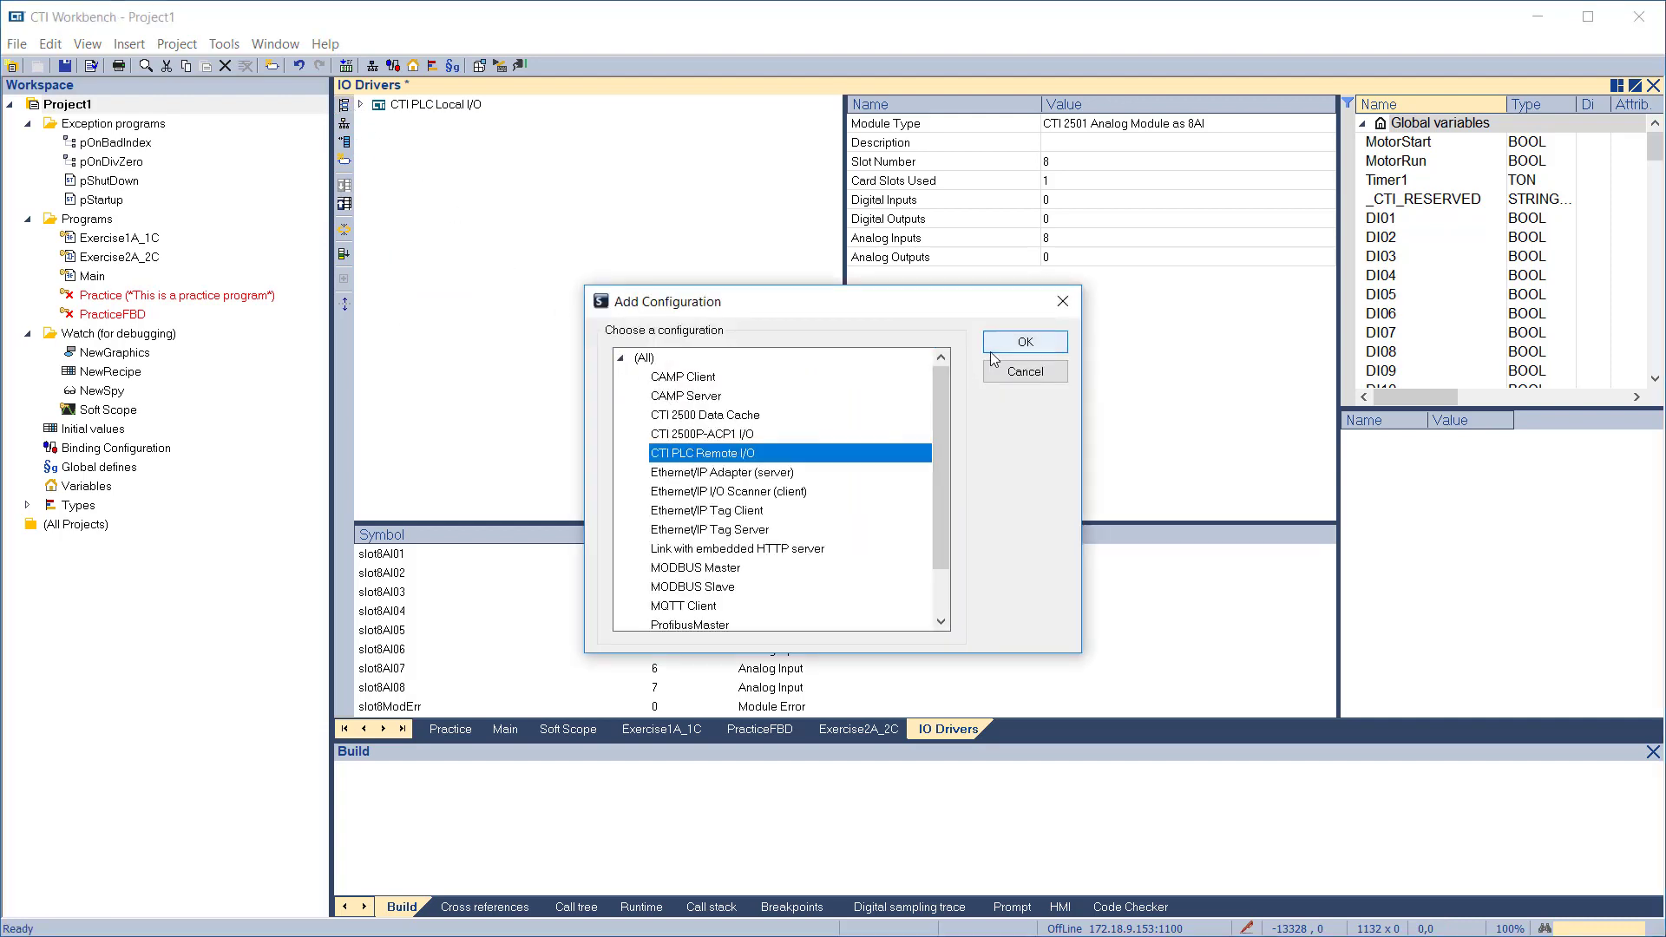
{"action": "left_click", "coordinate": [1025, 342]}
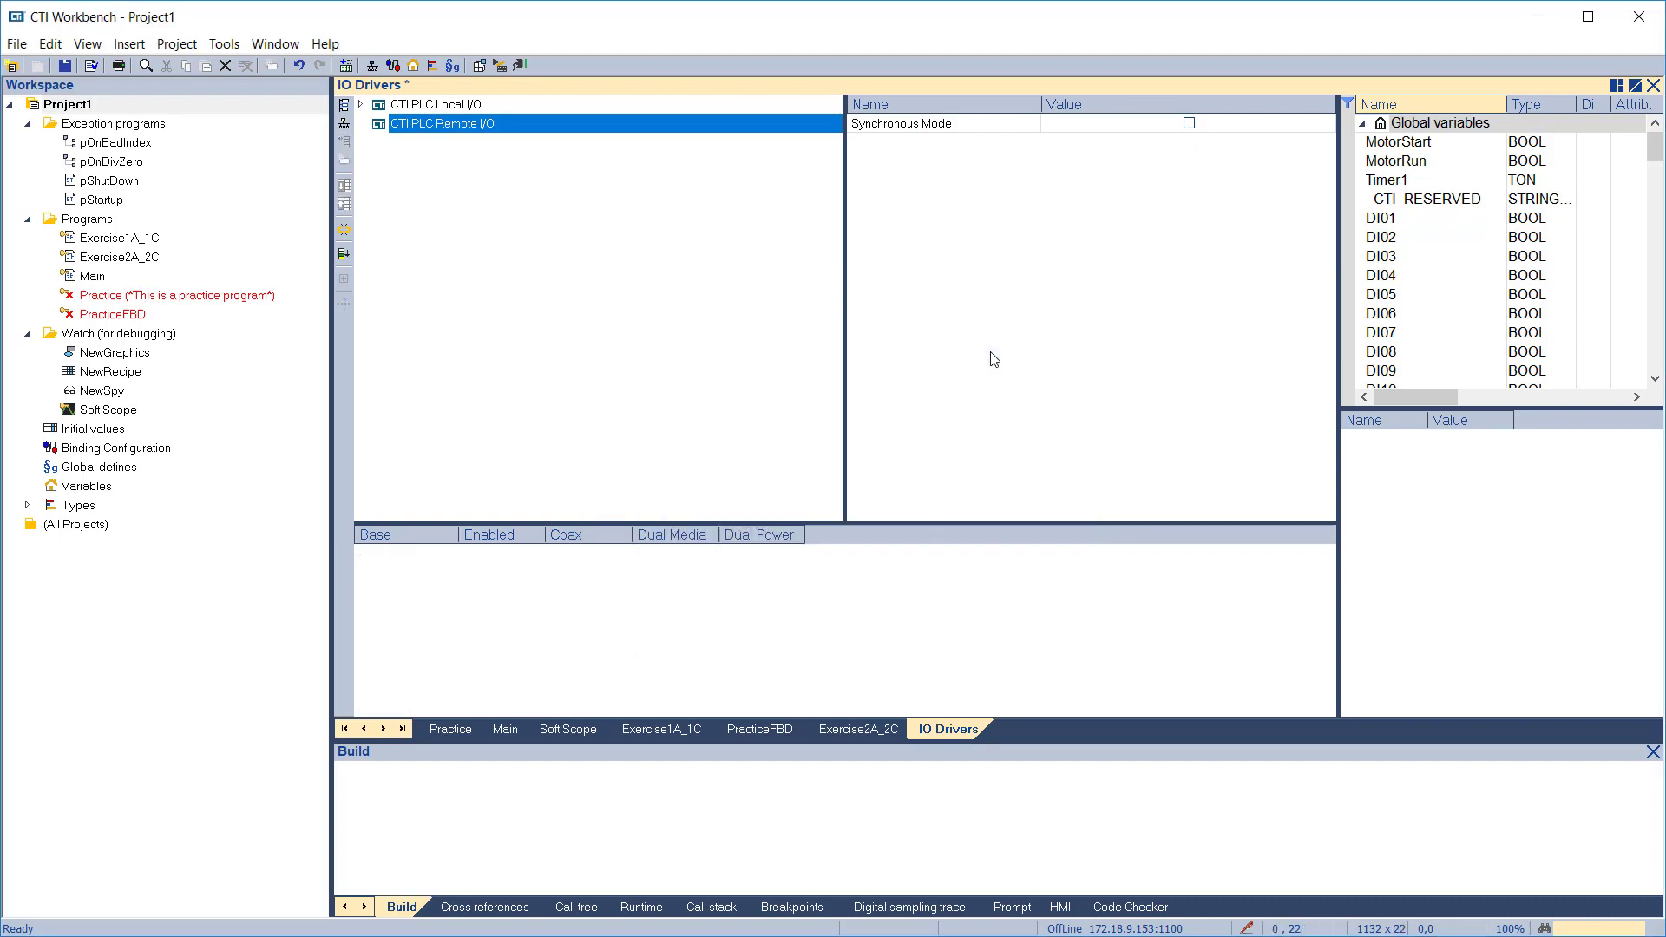
Insert two remote bases under CTI PLC Remote I/O and assign the second one as Remote Base 2
{"action": "left_click", "coordinate": [345, 125]}
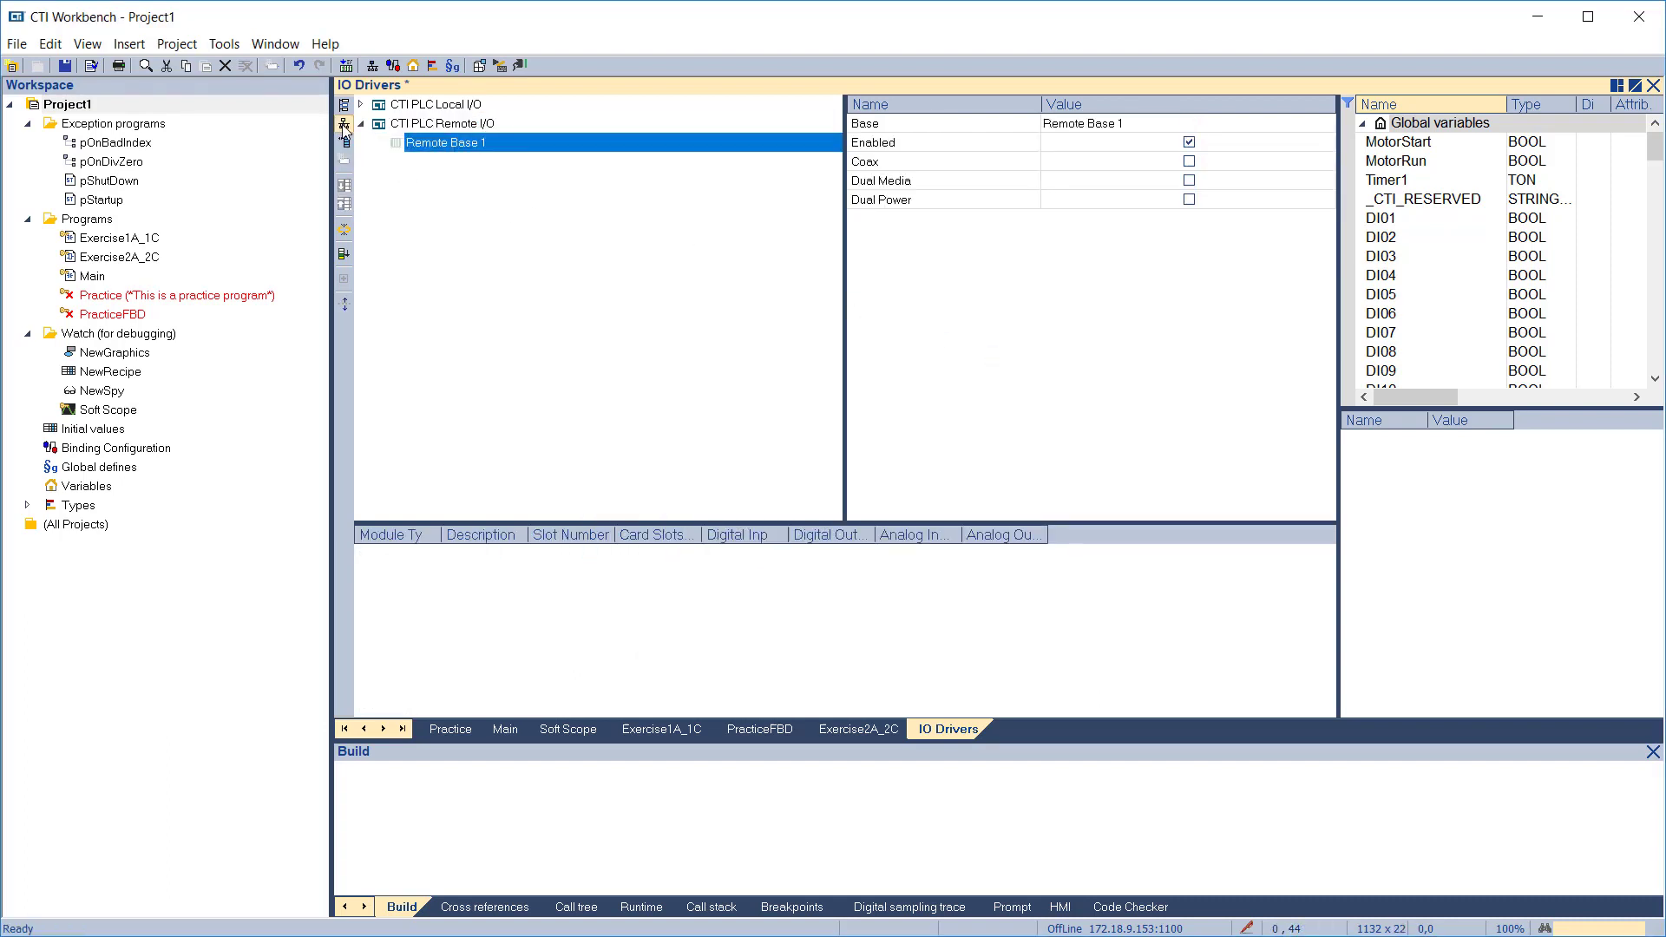
{"action": "left_click", "coordinate": [344, 127]}
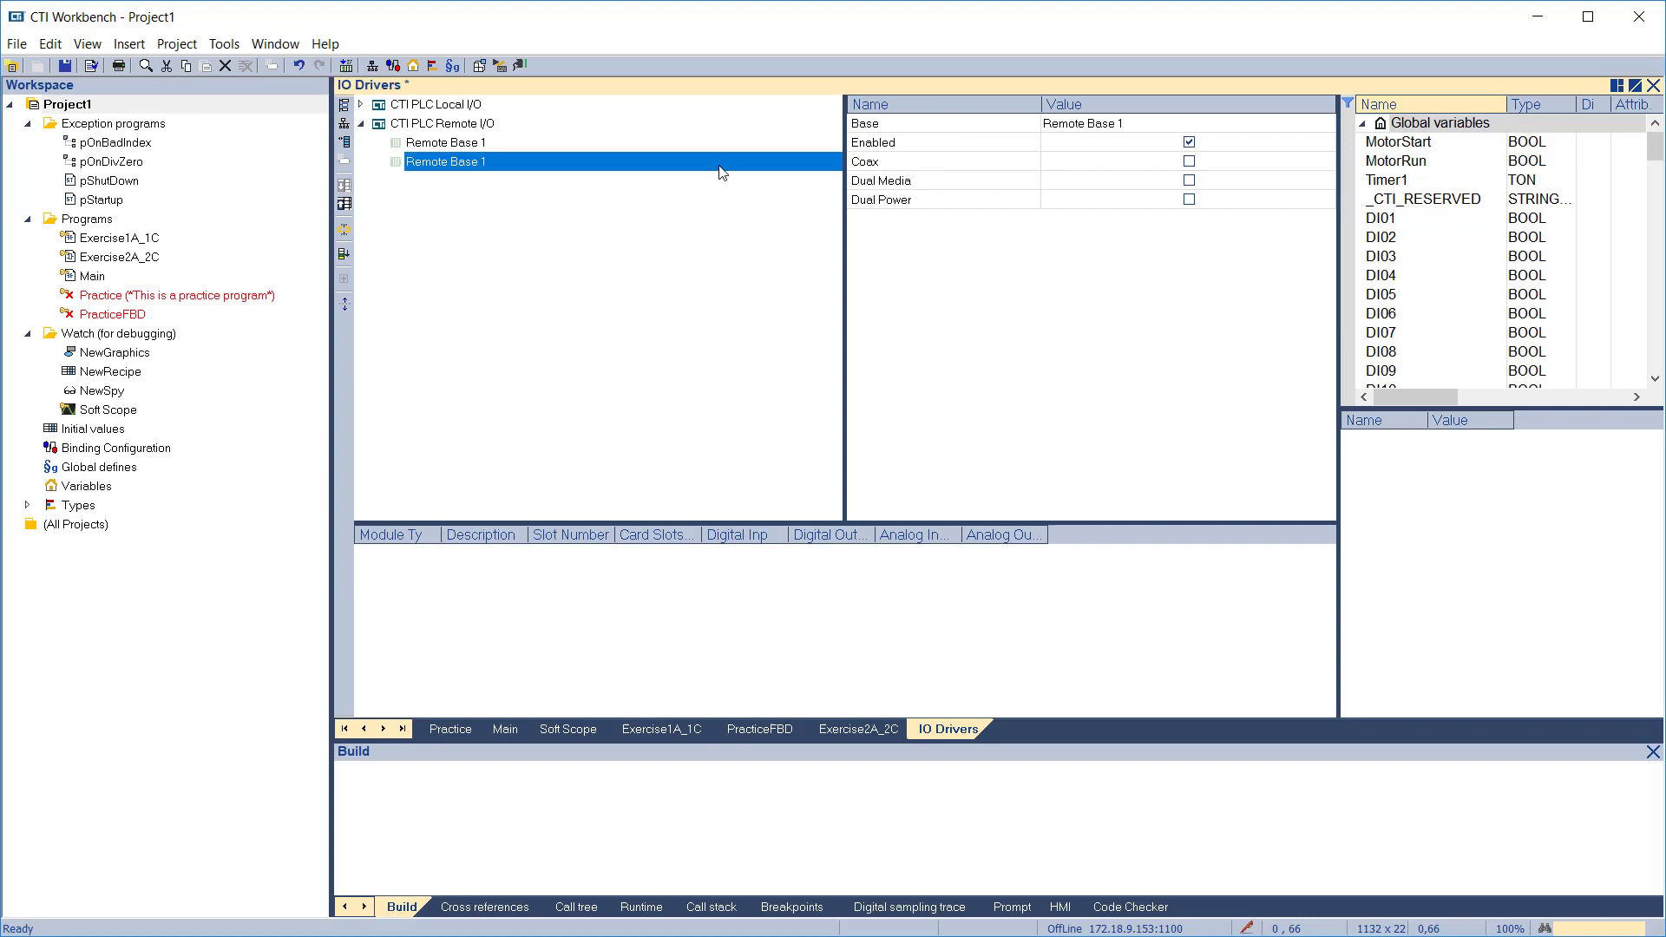
{"action": "left_click", "coordinate": [1100, 124]}
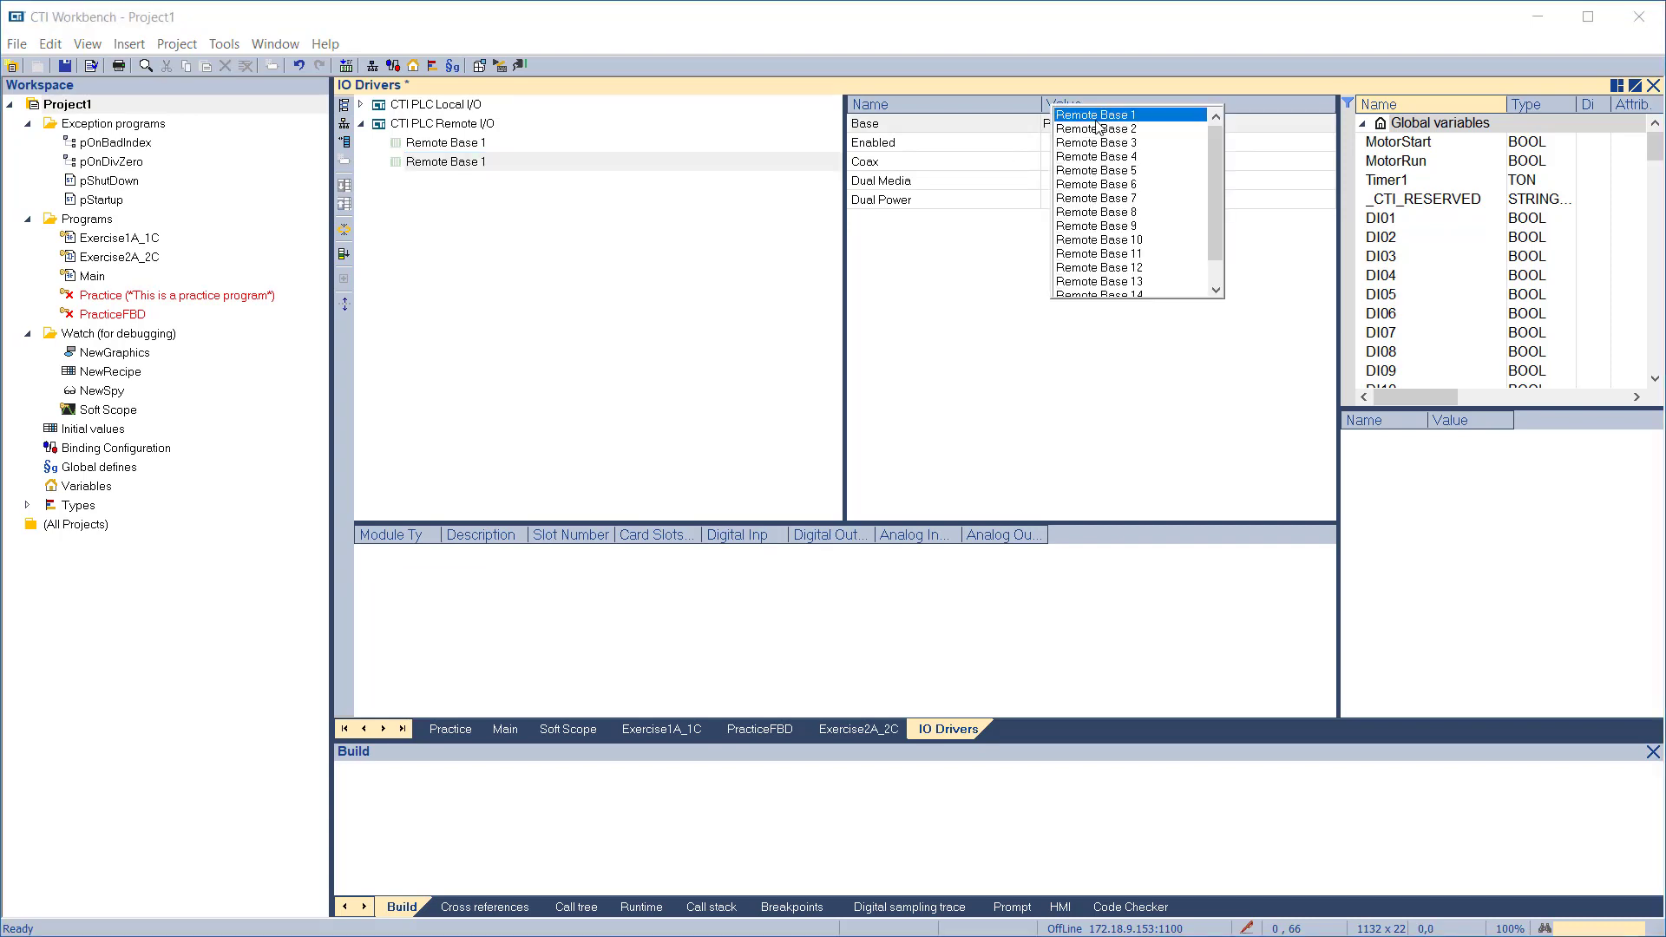
{"action": "left_click", "coordinate": [1098, 129]}
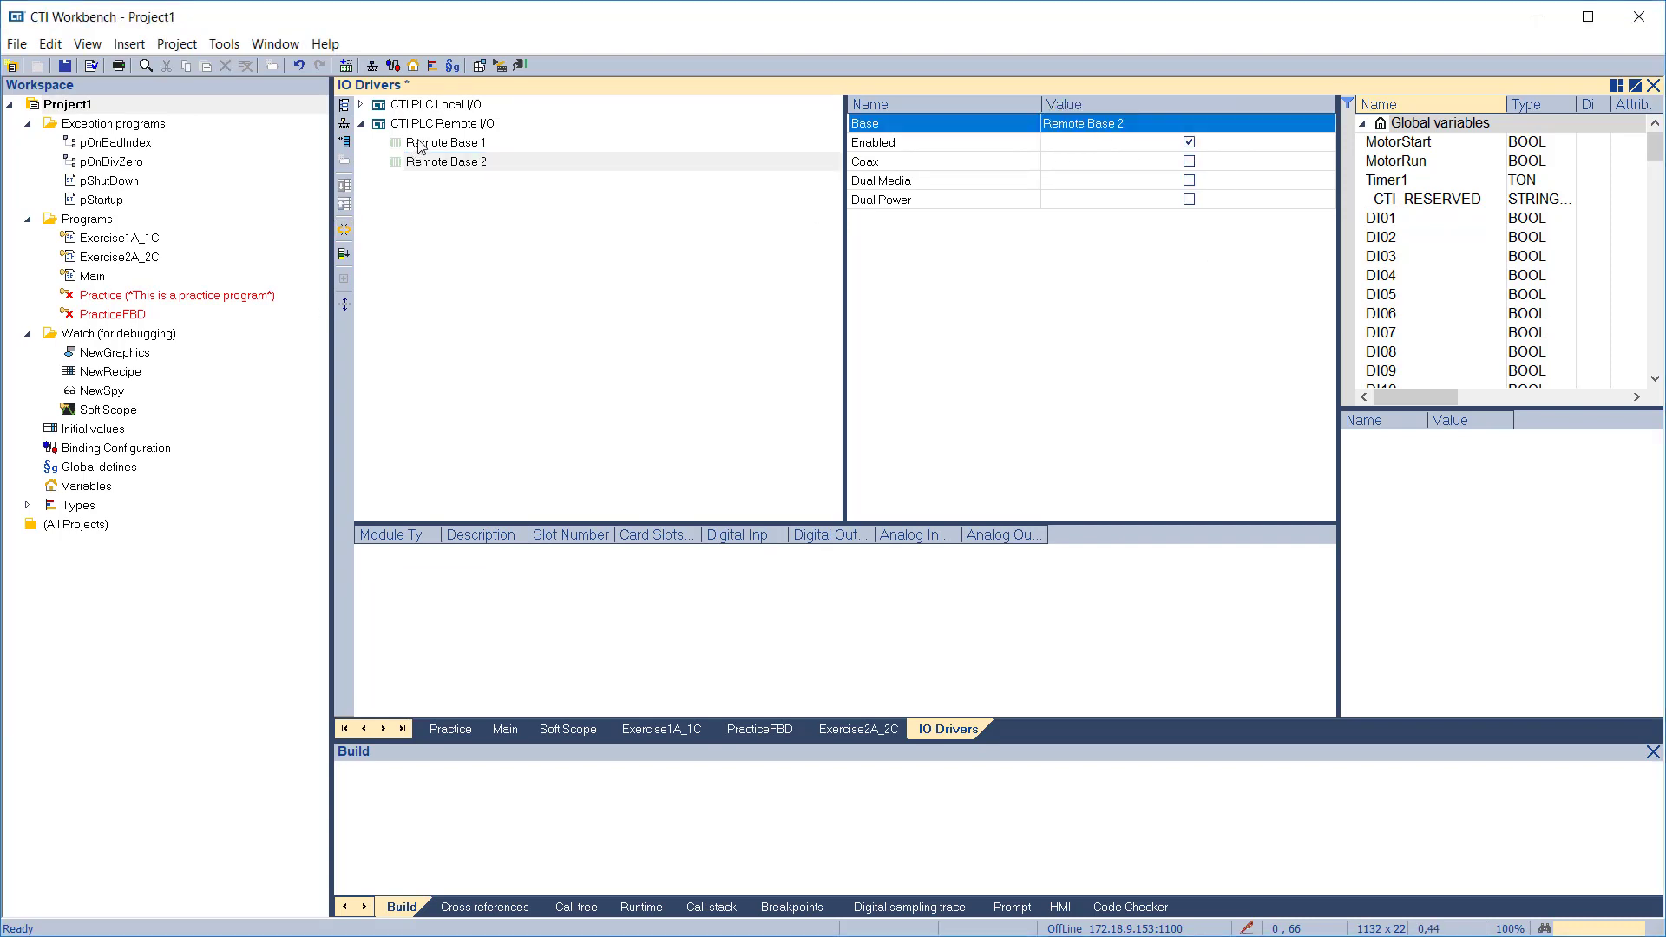
Add a CTI 2589/A/B 32Pt Universal Digital Input in slot 1 of Remote Base 1 with automatic I/O mappings but no new variables
{"action": "left_click", "coordinate": [345, 143]}
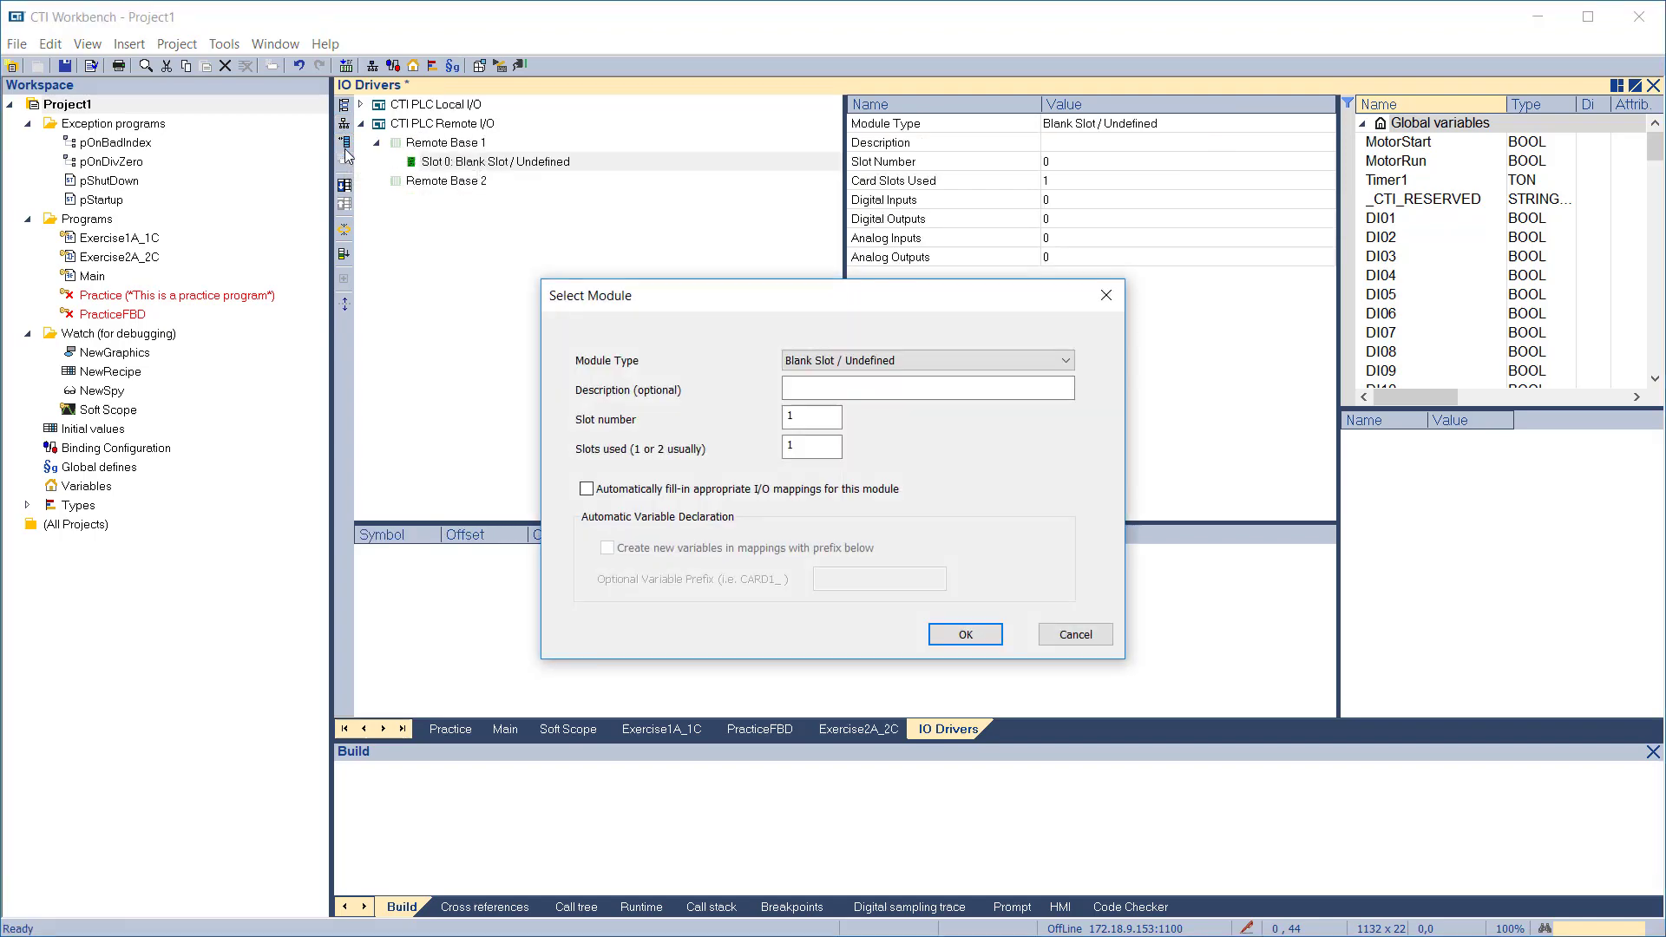
{"action": "left_click", "coordinate": [919, 356]}
{"action": "scroll", "coordinate": [916, 555], "scroll_direction": "down", "scroll_amount": 9}
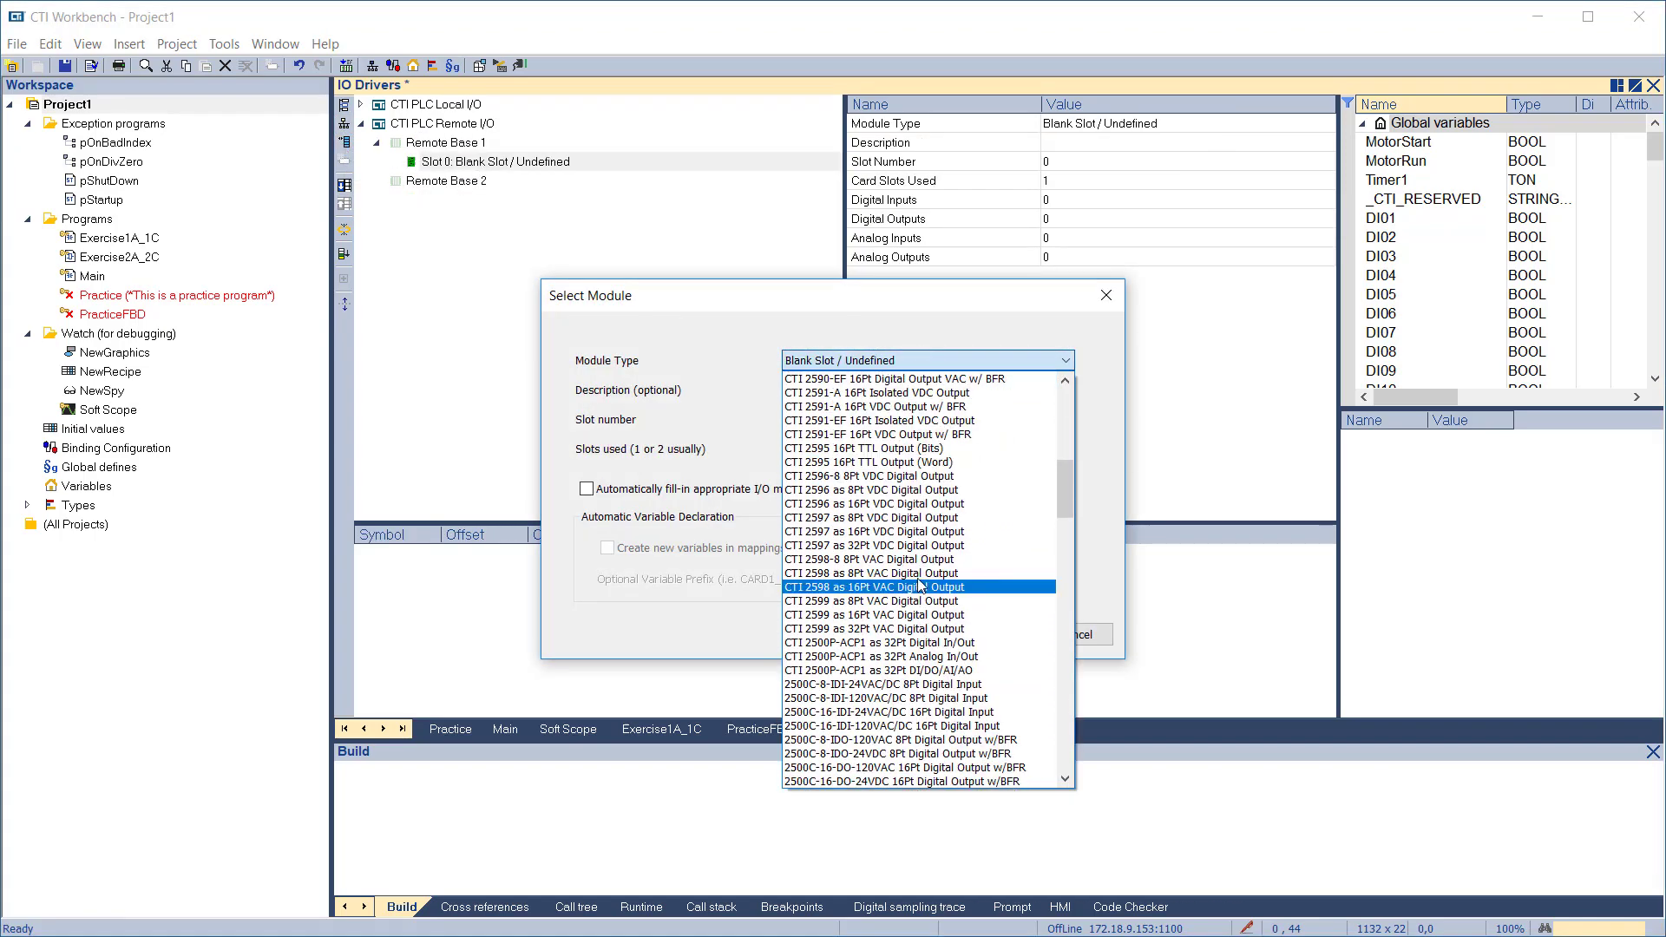
{"action": "left_click", "coordinate": [911, 475]}
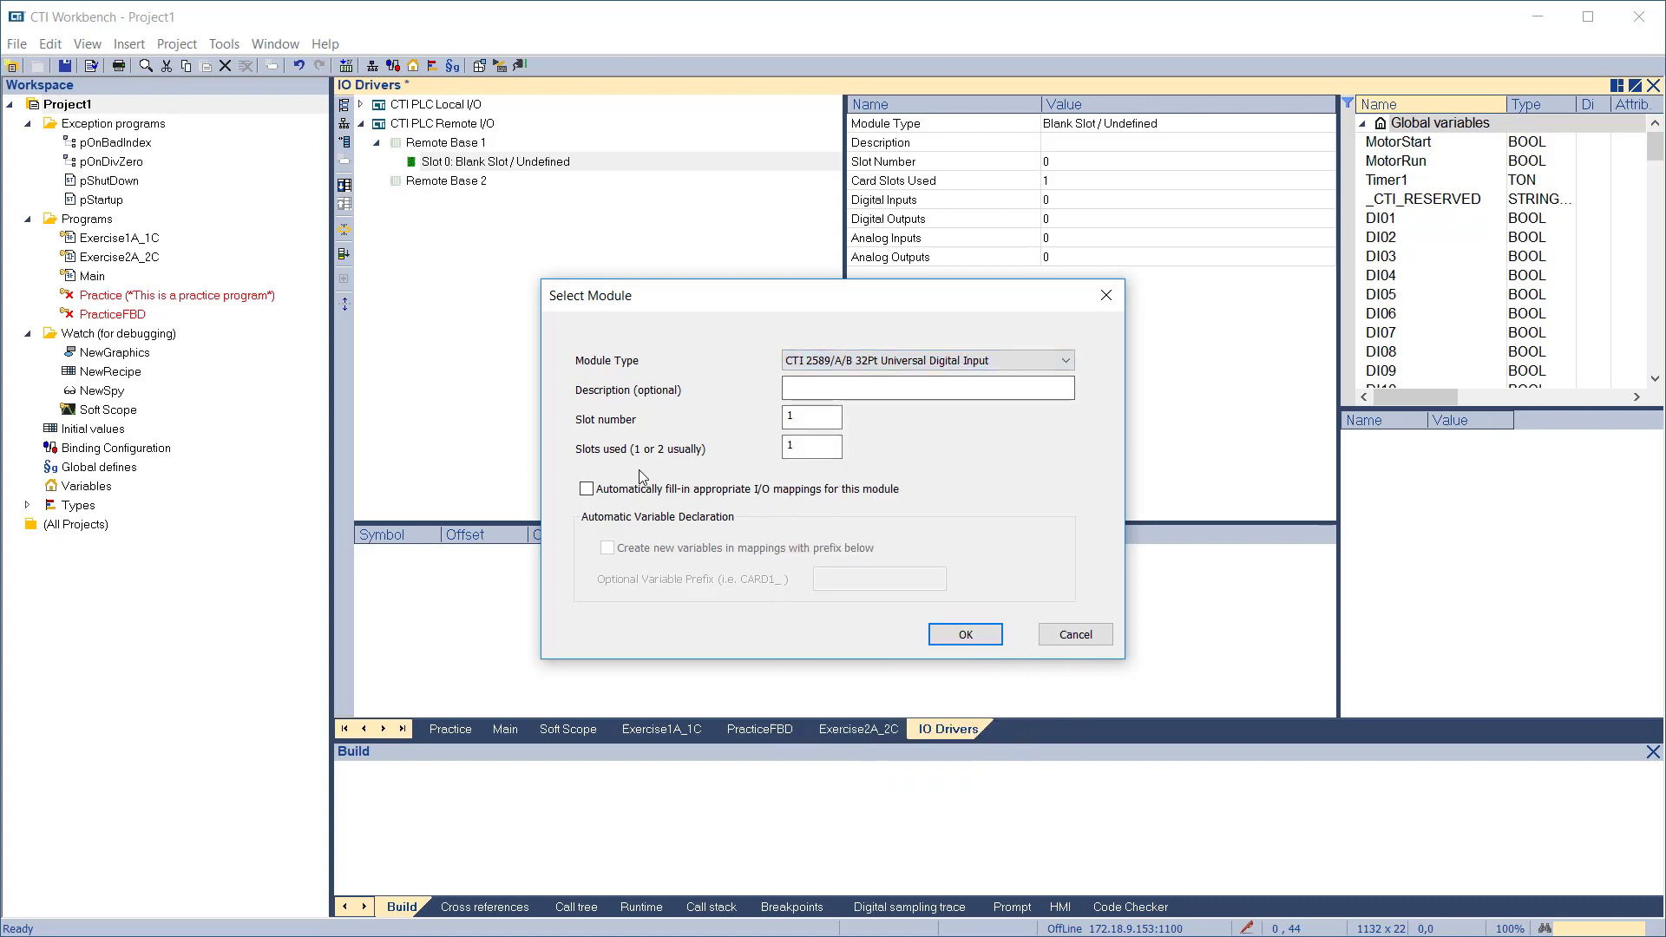
{"action": "left_click", "coordinate": [588, 490]}
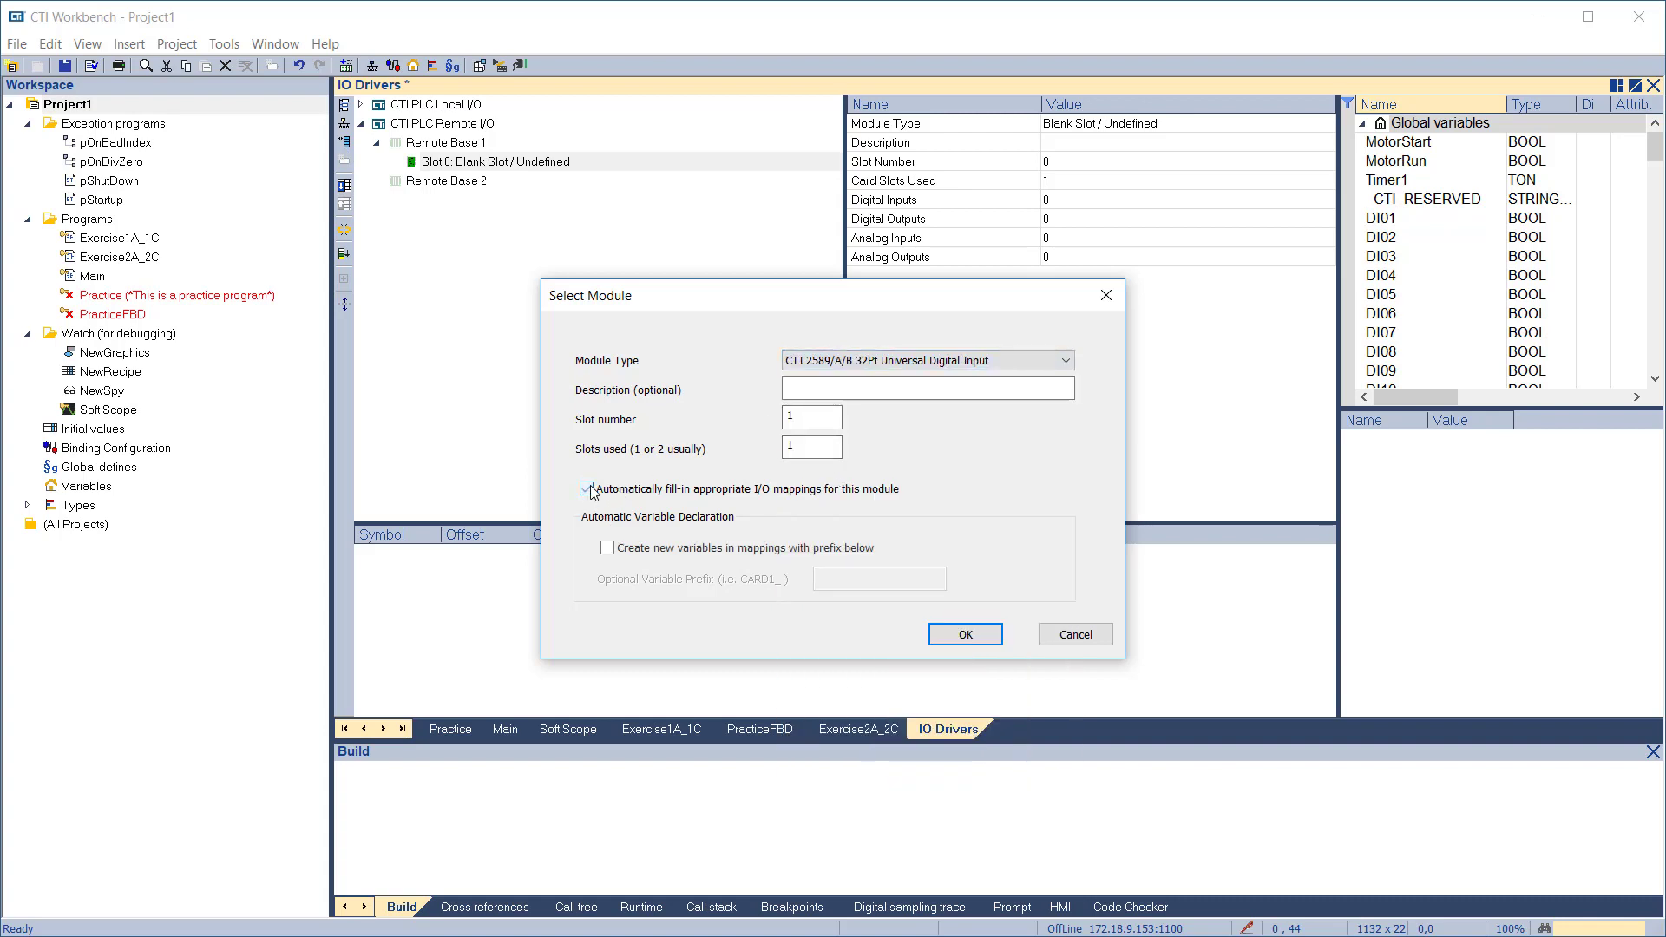
{"action": "left_click", "coordinate": [957, 639]}
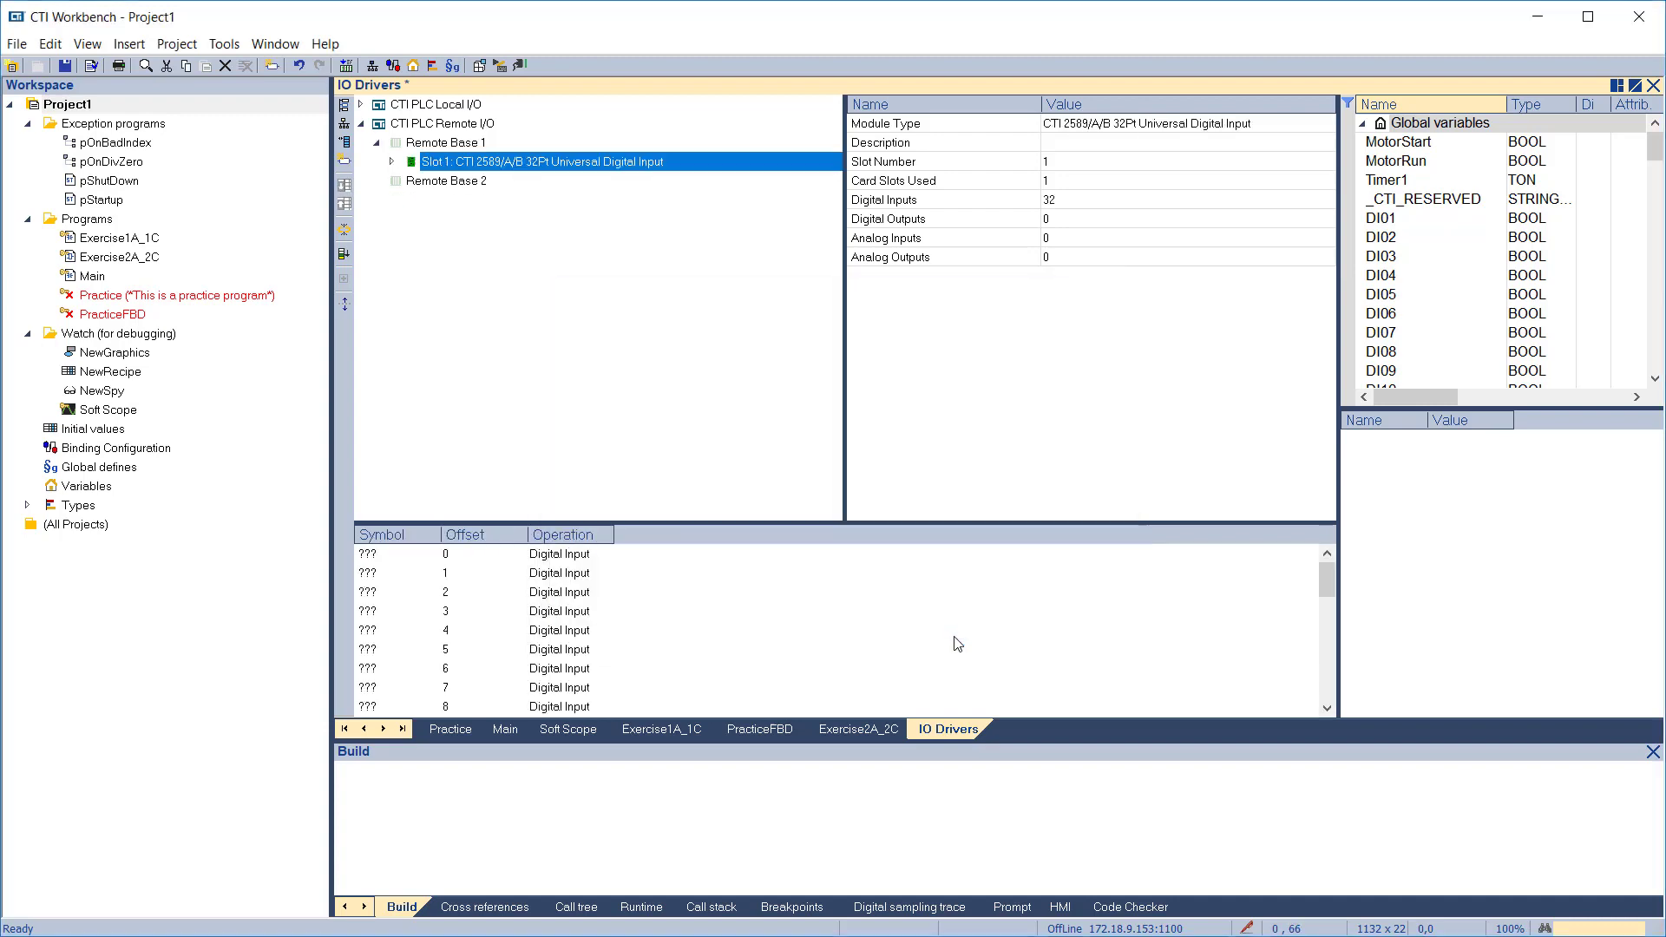
Add a CTI 2558 8CH Analog Input in slot 2 of Remote Base 1 with automatic I/O mappings but no new variables
{"action": "left_click", "coordinate": [347, 145]}
{"action": "left_click", "coordinate": [1062, 361]}
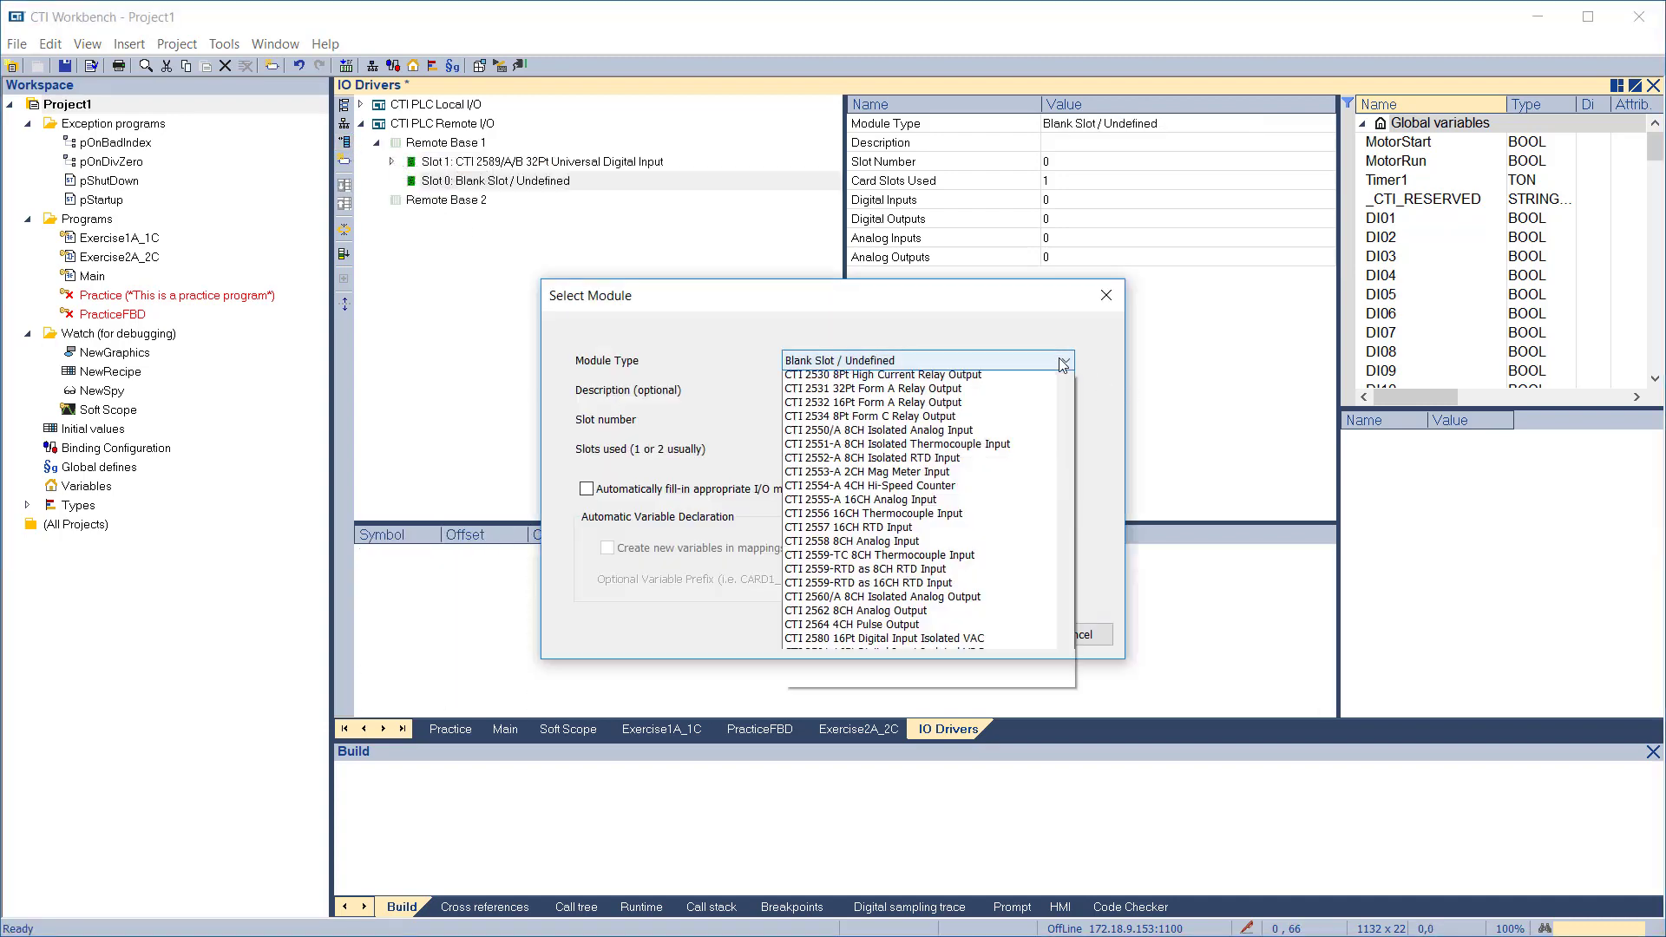
{"action": "left_click", "coordinate": [916, 645]}
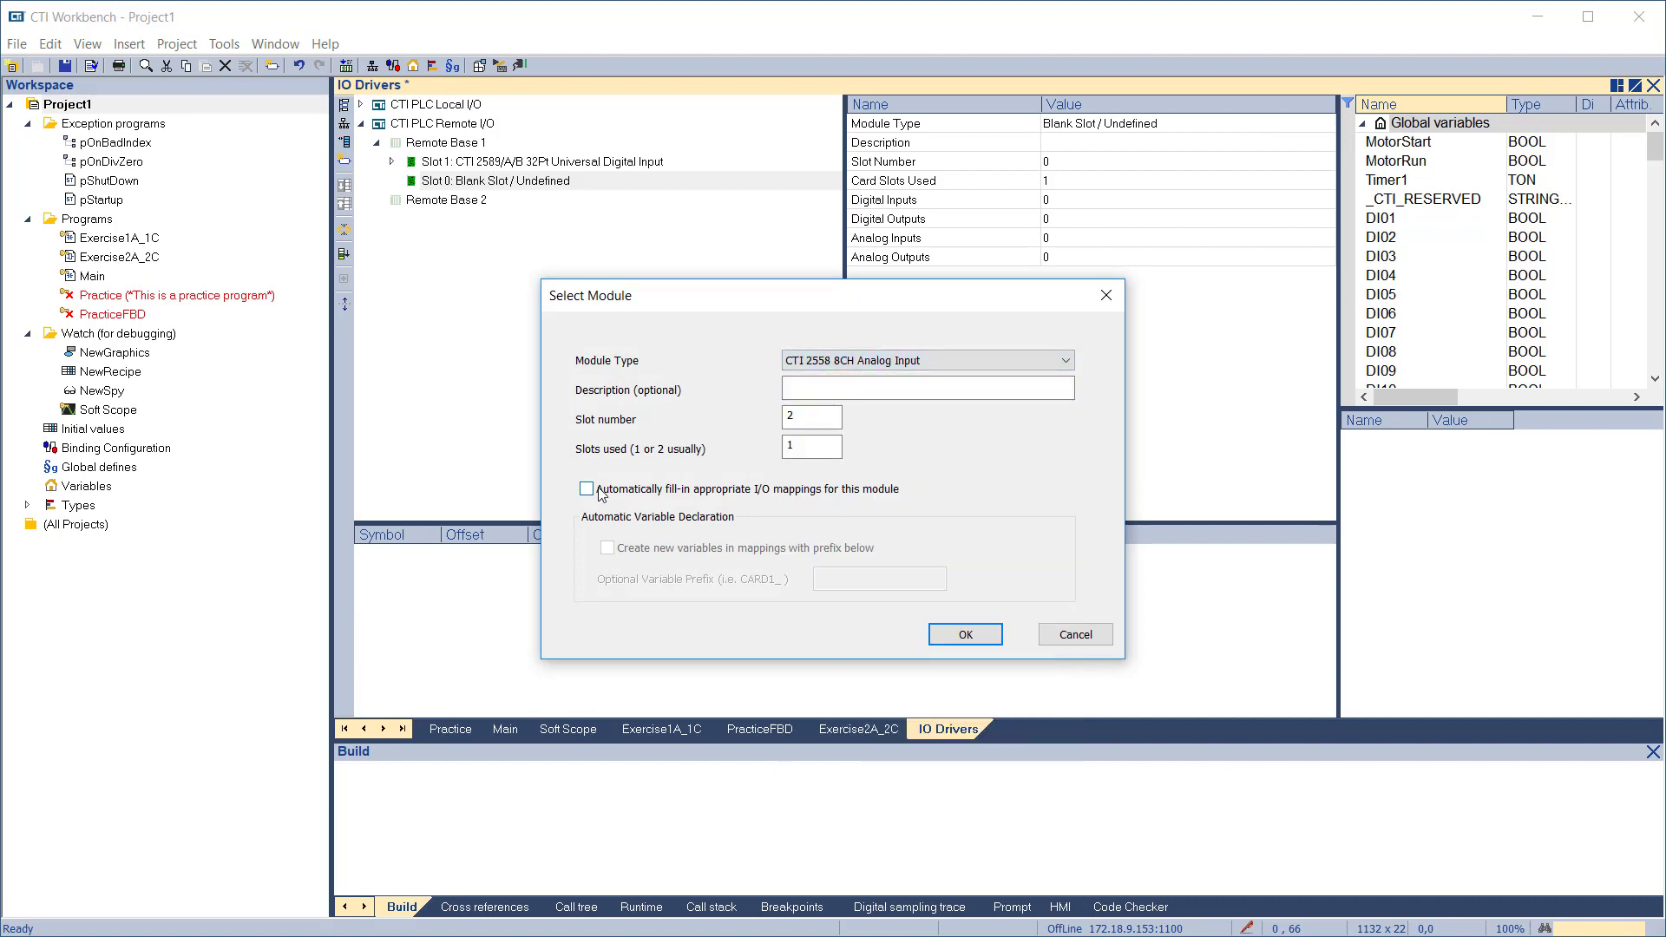
{"action": "left_click", "coordinate": [590, 489]}
{"action": "left_click", "coordinate": [965, 635]}
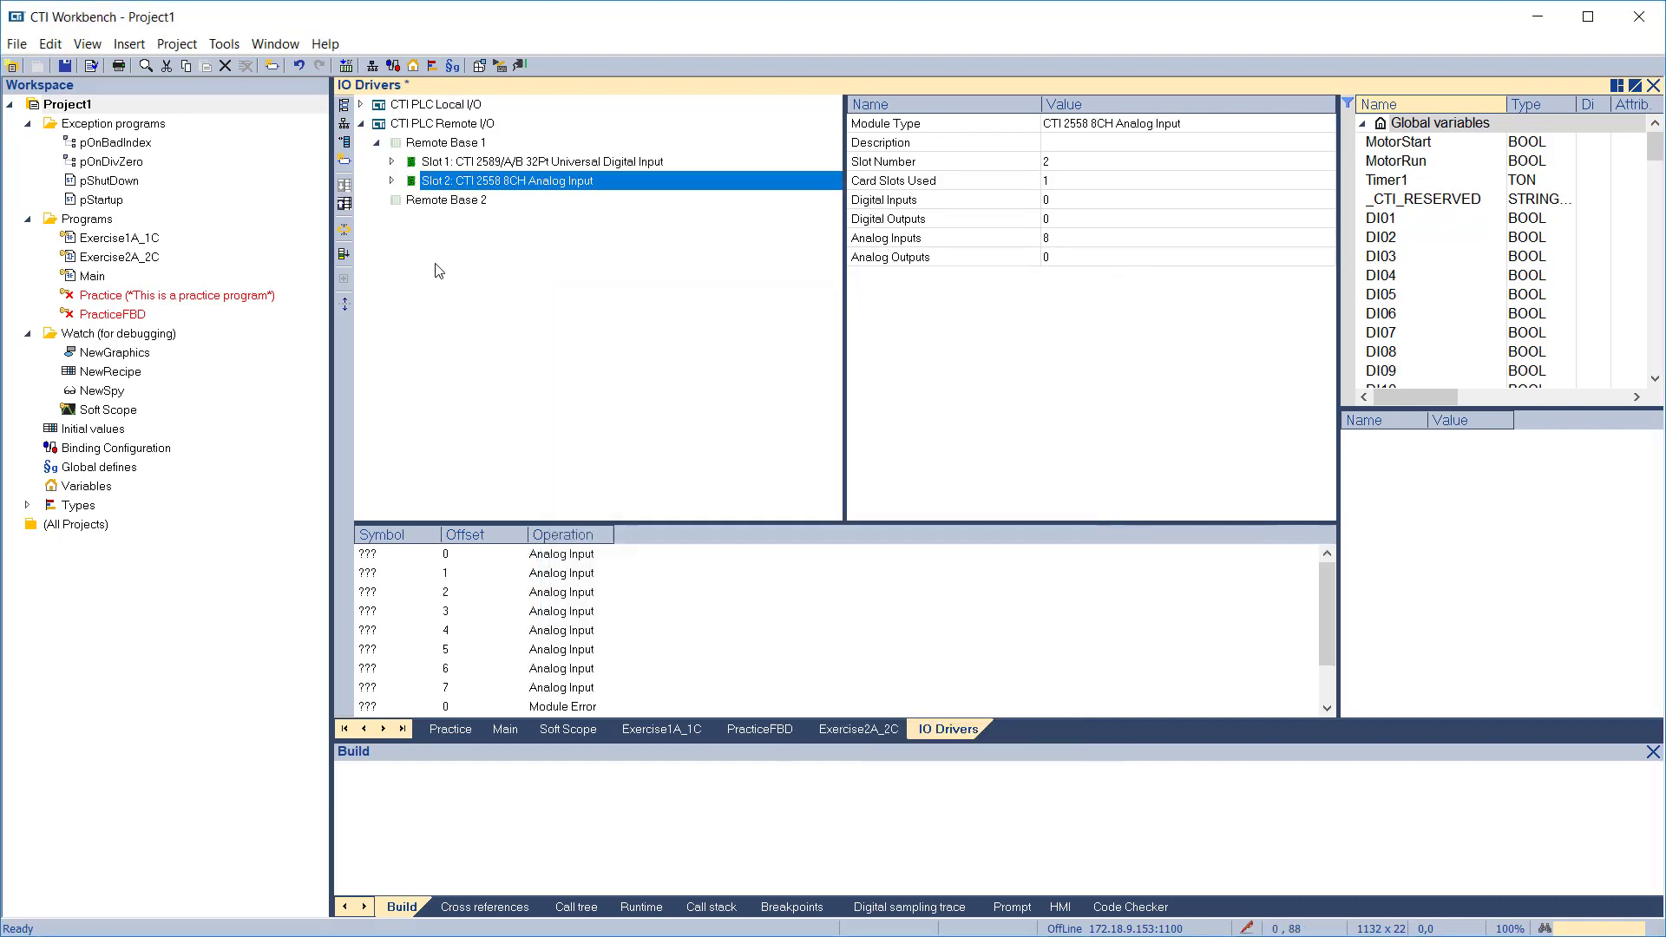
Add a CTI 2589/A/B 32Pt Universal Digital Input in slot 1 of Remote Base 2 with automatic I/O mappings but no new variables
{"action": "left_click", "coordinate": [426, 200]}
{"action": "left_click", "coordinate": [344, 144]}
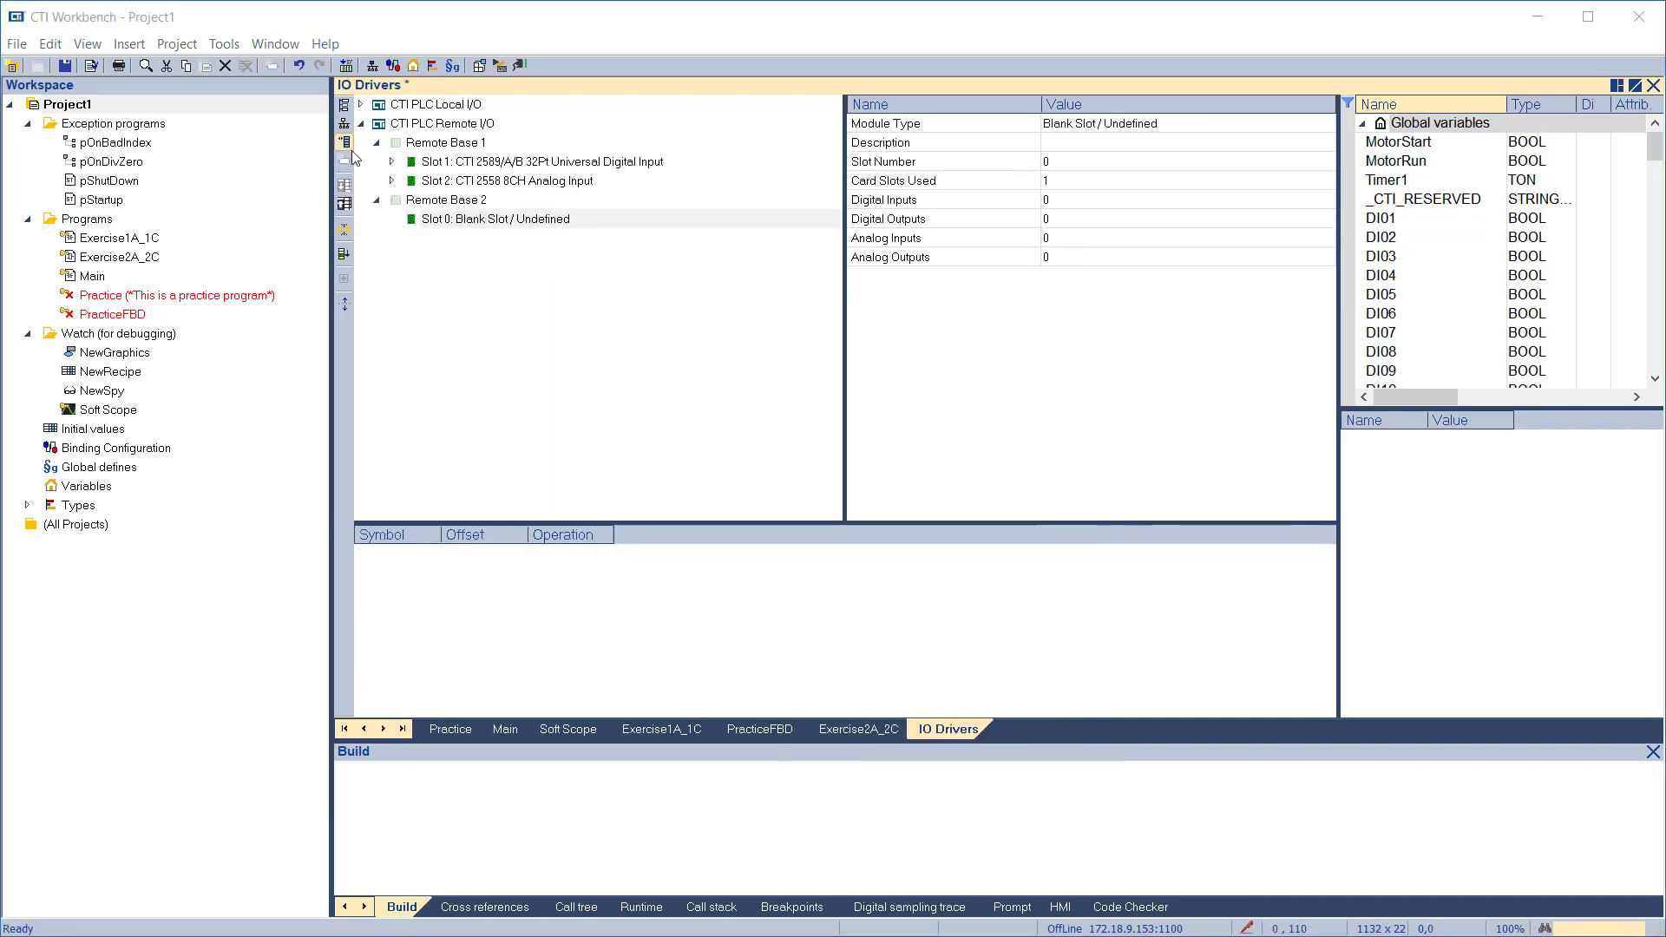
{"action": "left_click", "coordinate": [1064, 360]}
{"action": "scroll", "coordinate": [868, 613], "scroll_direction": "down", "scroll_amount": 3}
{"action": "scroll", "coordinate": [868, 613], "scroll_direction": "down", "scroll_amount": 3}
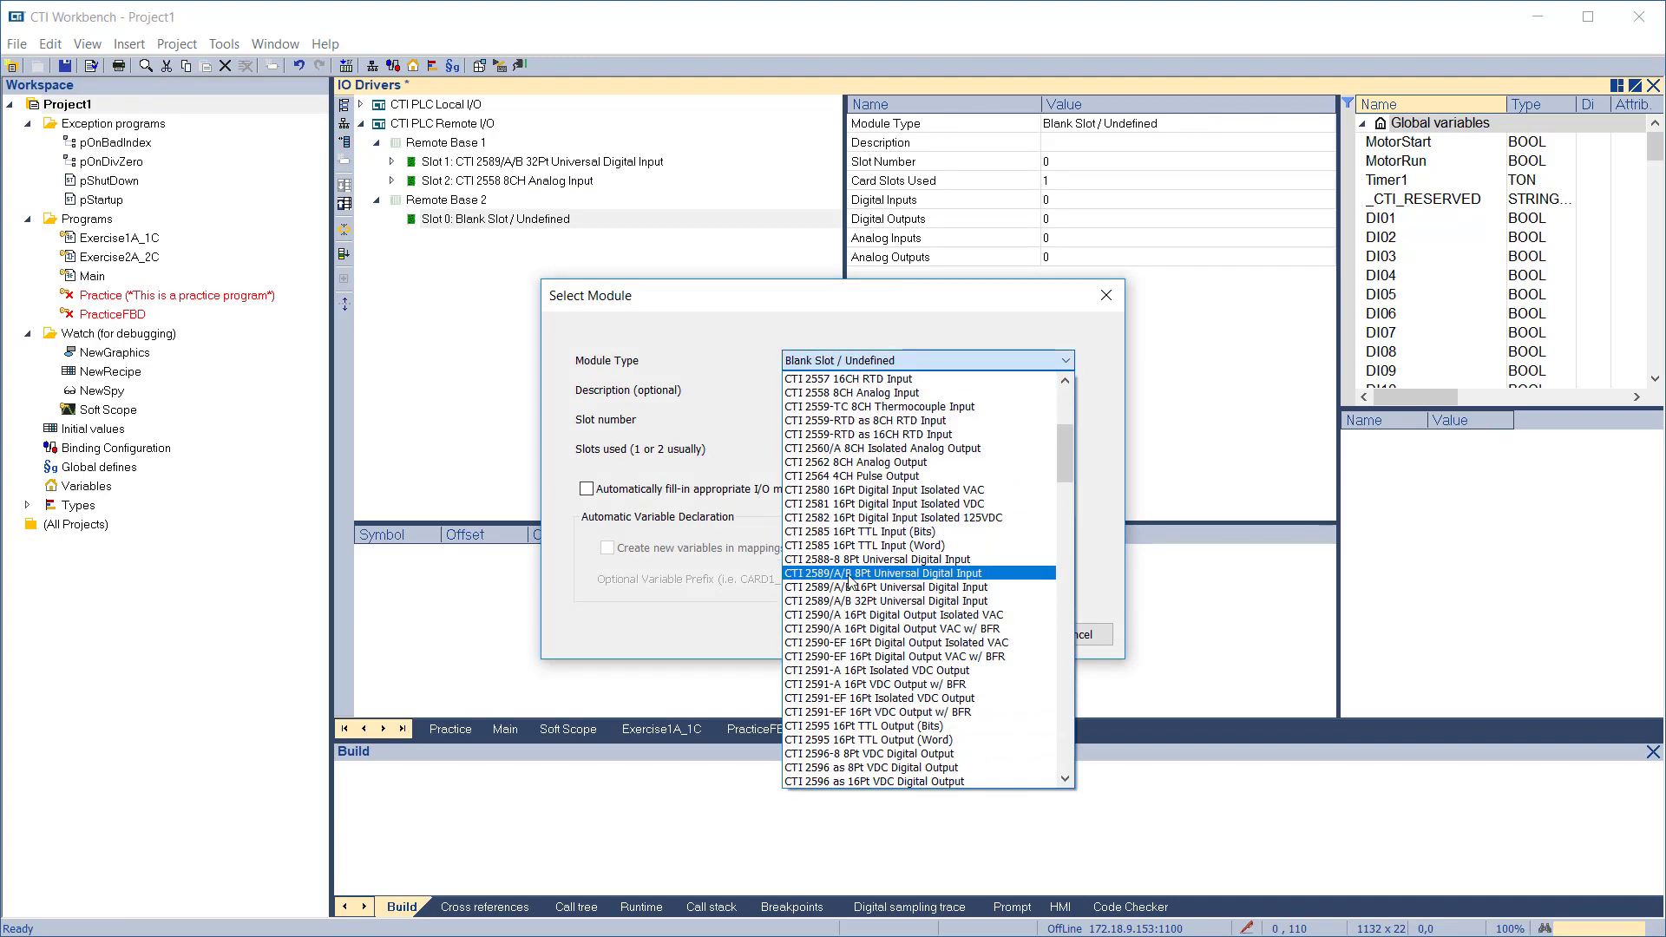
{"action": "left_click", "coordinate": [849, 601]}
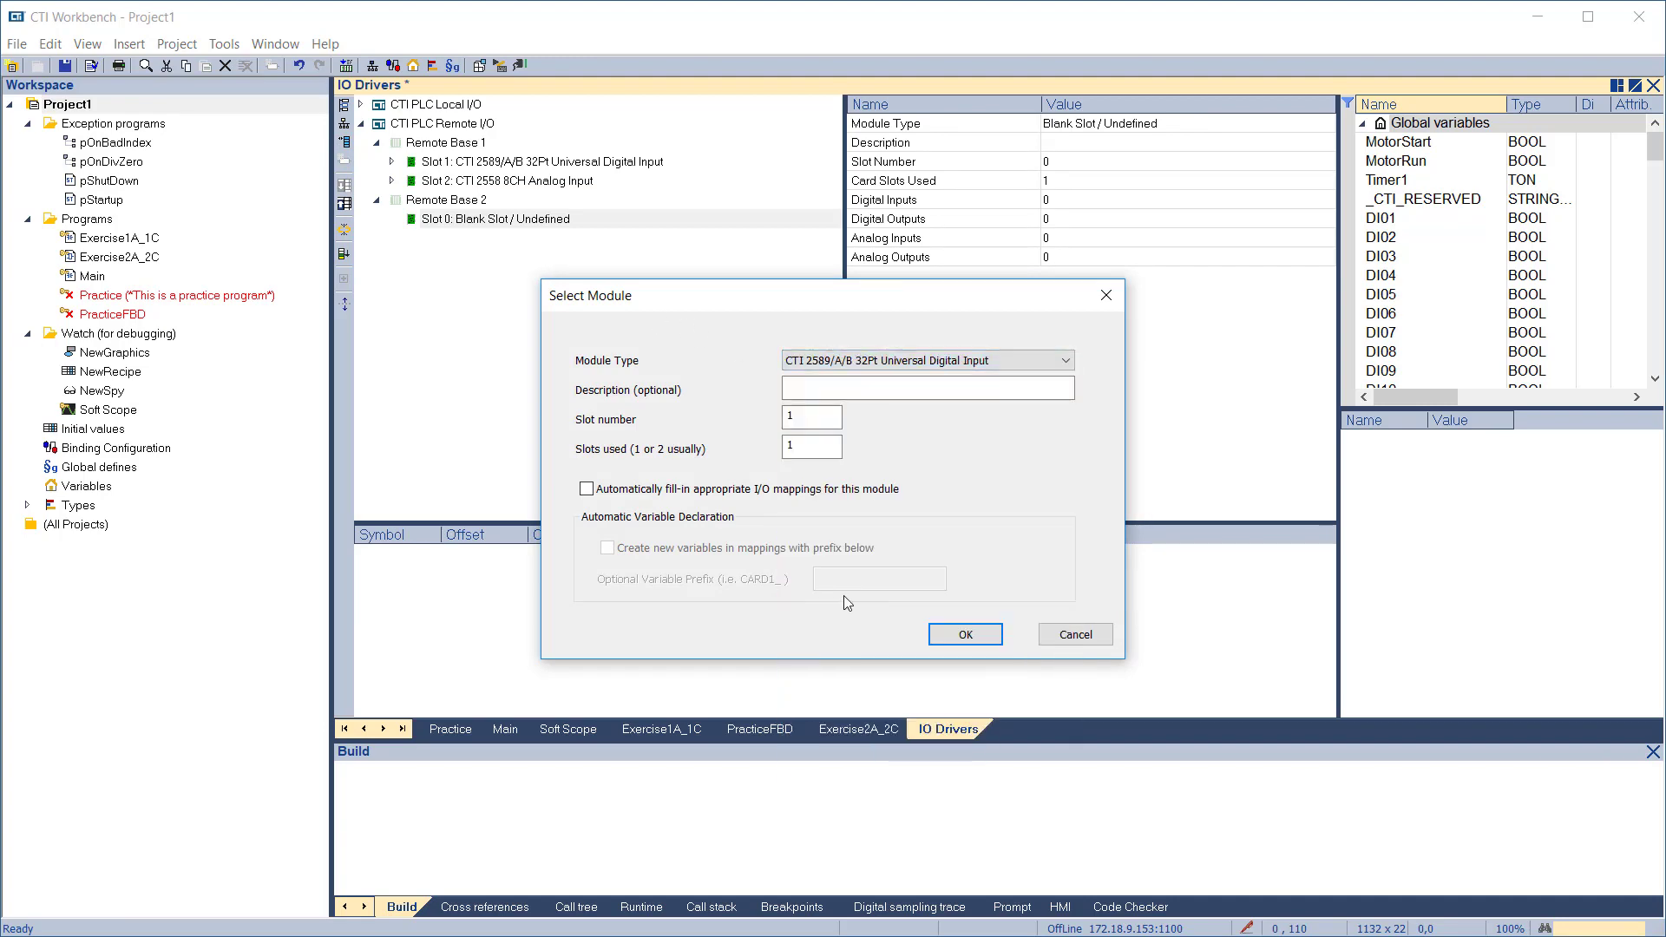
{"action": "left_click", "coordinate": [590, 489]}
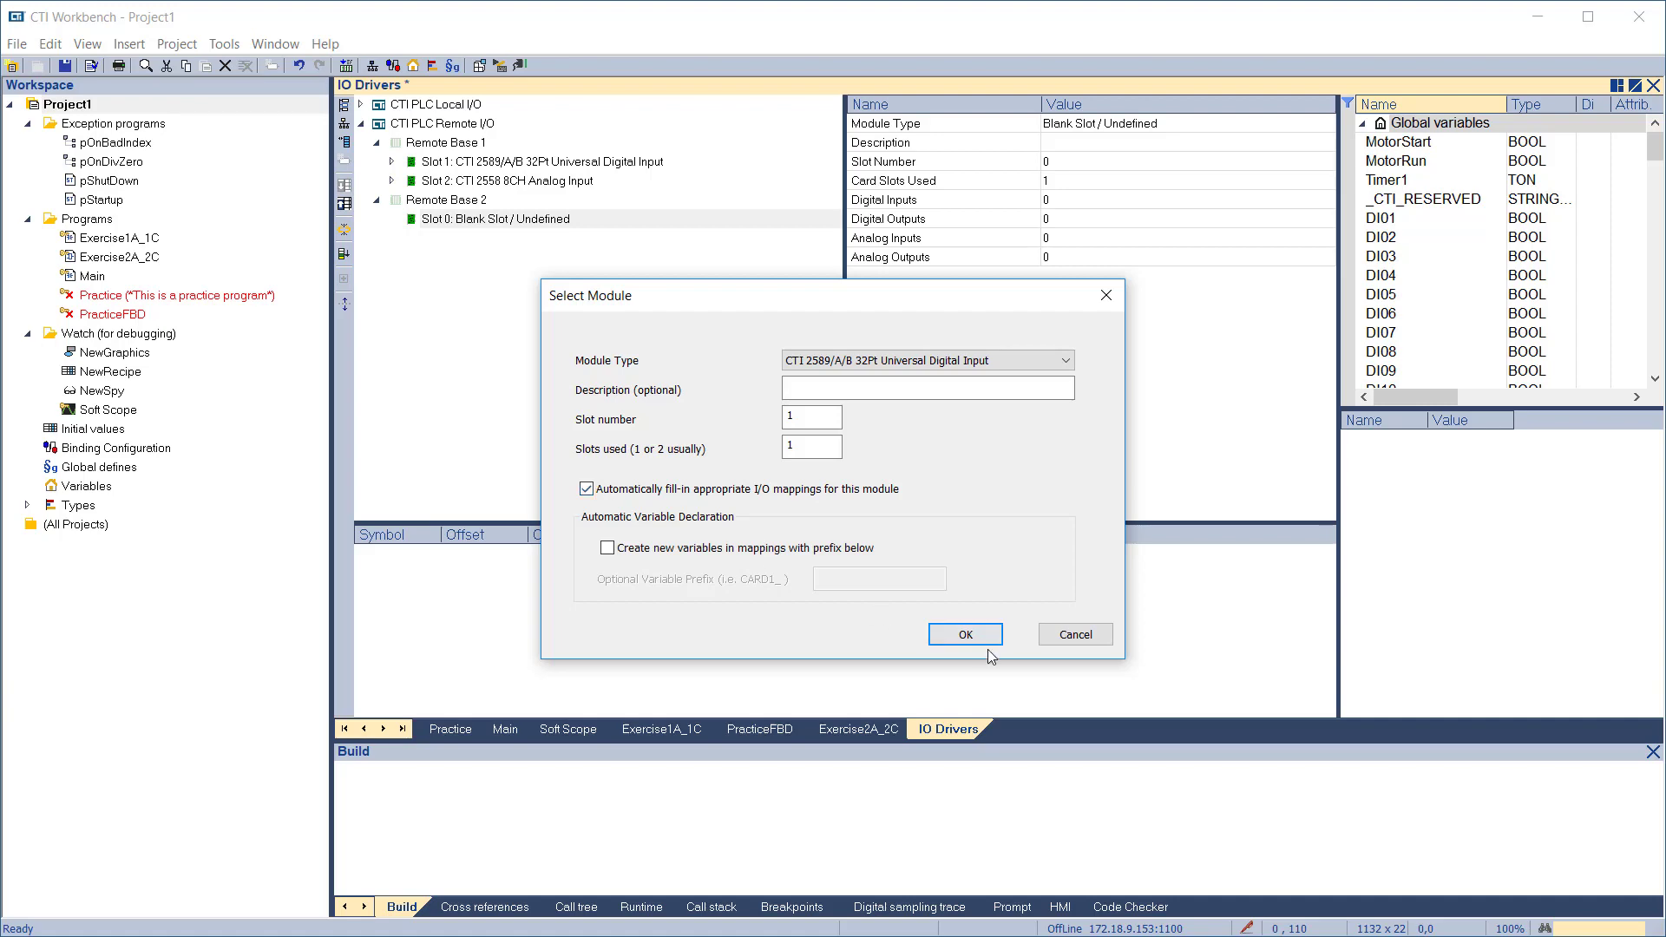
{"action": "left_click", "coordinate": [965, 634]}
Add a CTI 2558 8CH Analog Input in slot 2 of Remote Base 2 with automatic I/O mappings but no new variables
{"action": "left_click", "coordinate": [342, 144]}
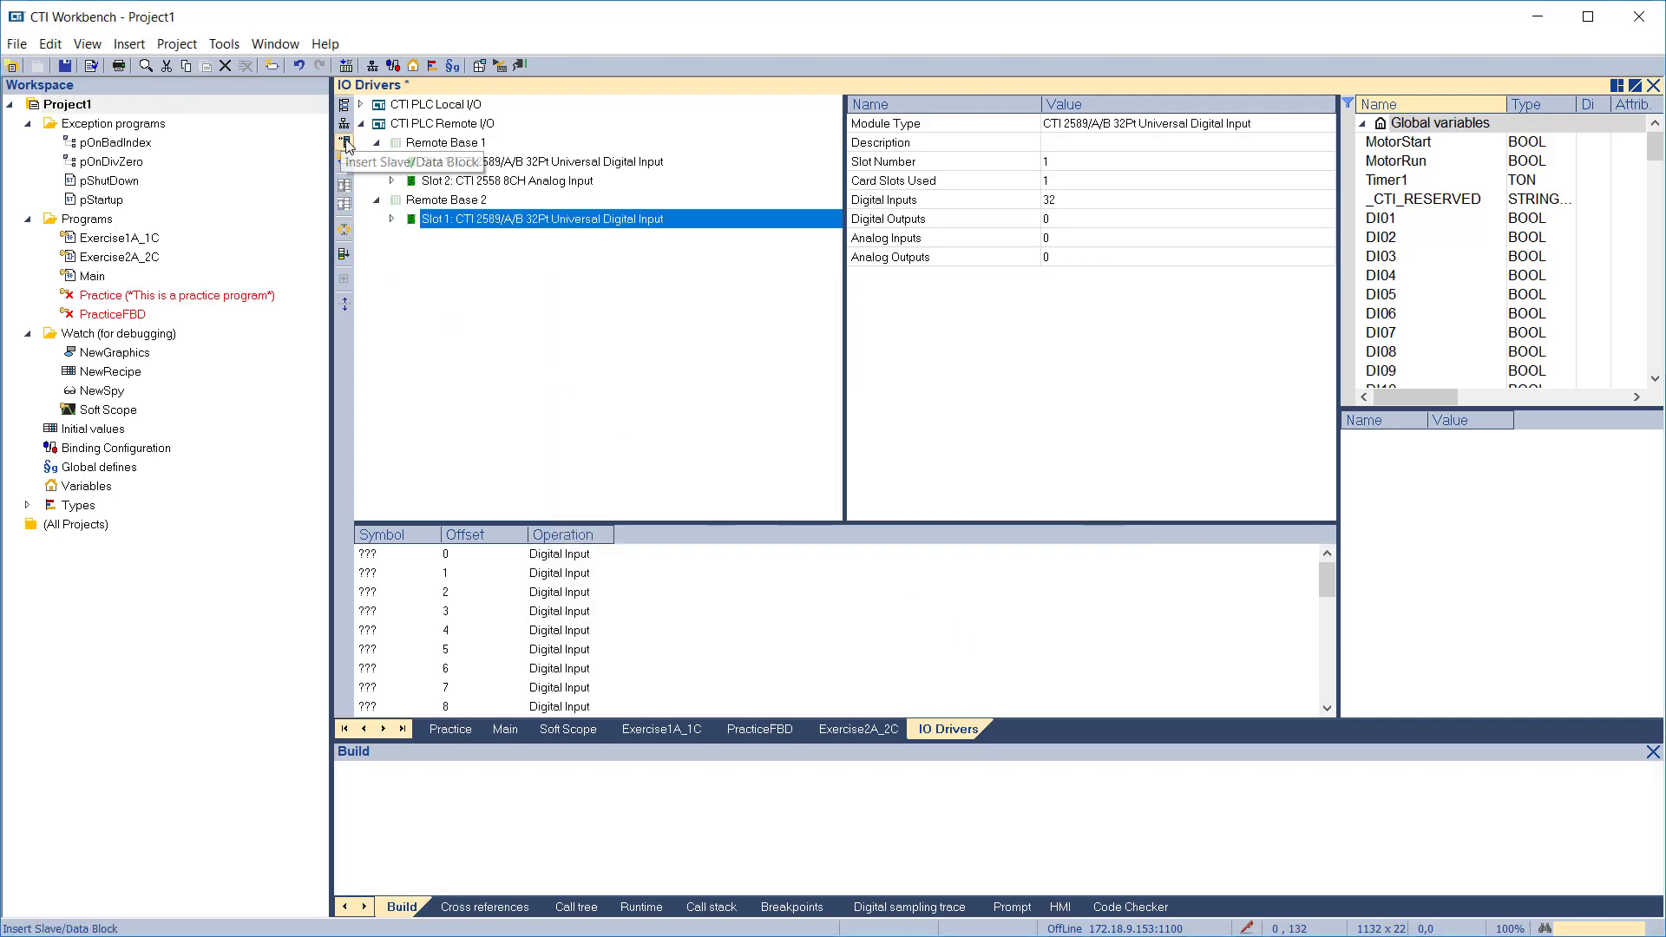
{"action": "left_click", "coordinate": [878, 360]}
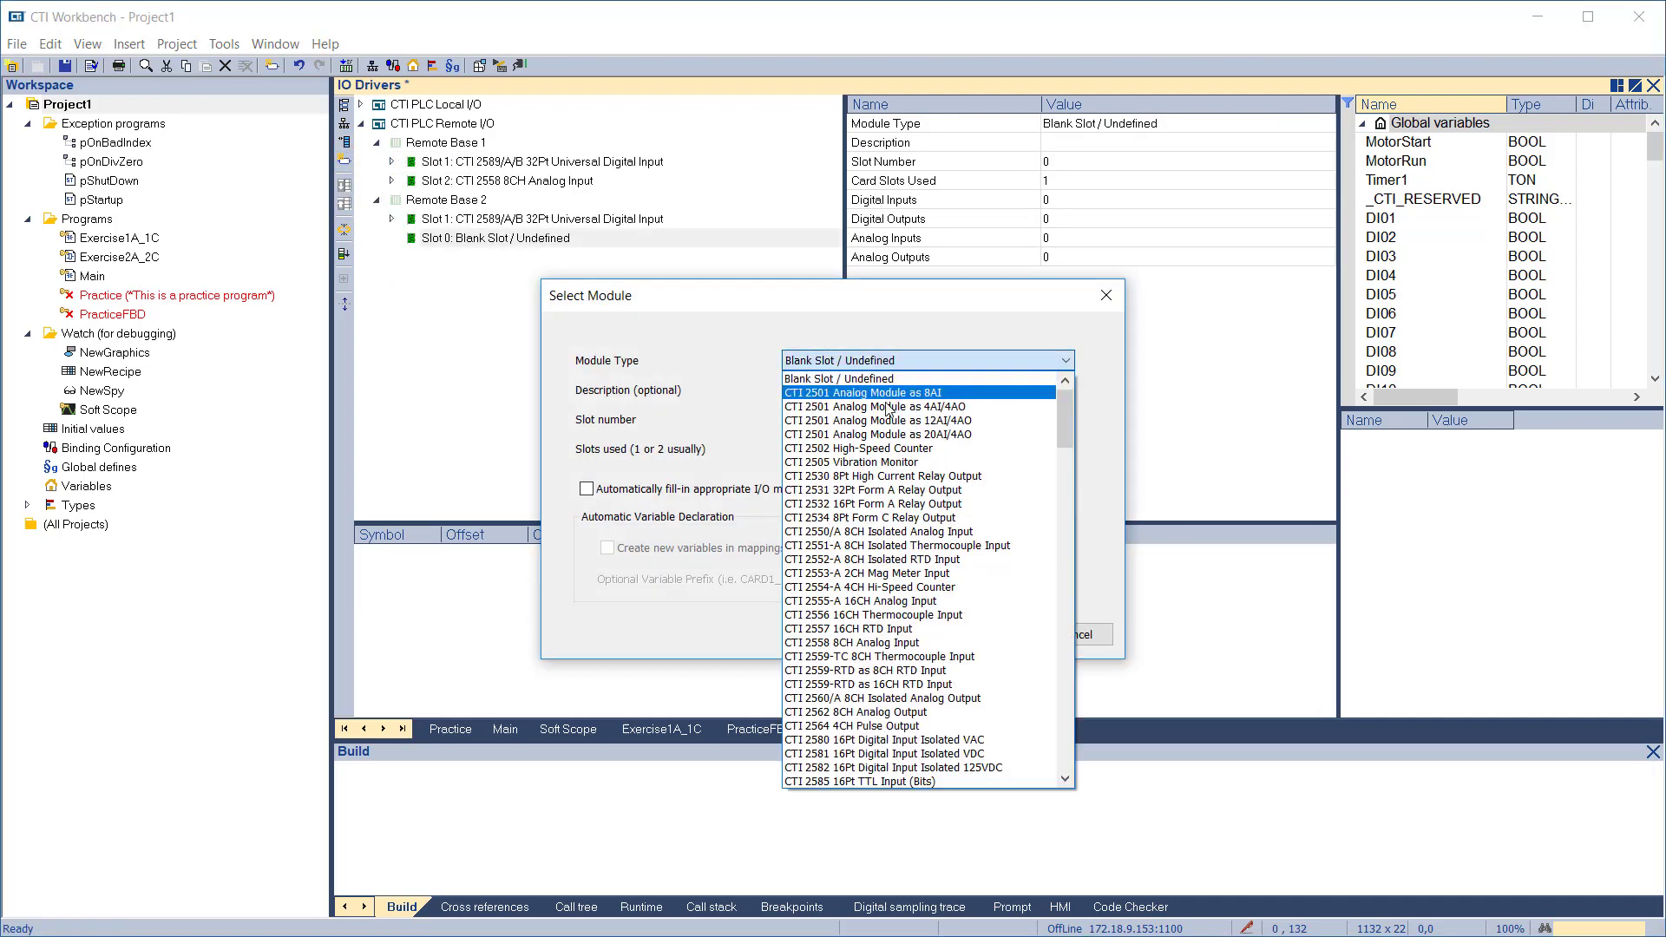
{"action": "left_click", "coordinate": [860, 647]}
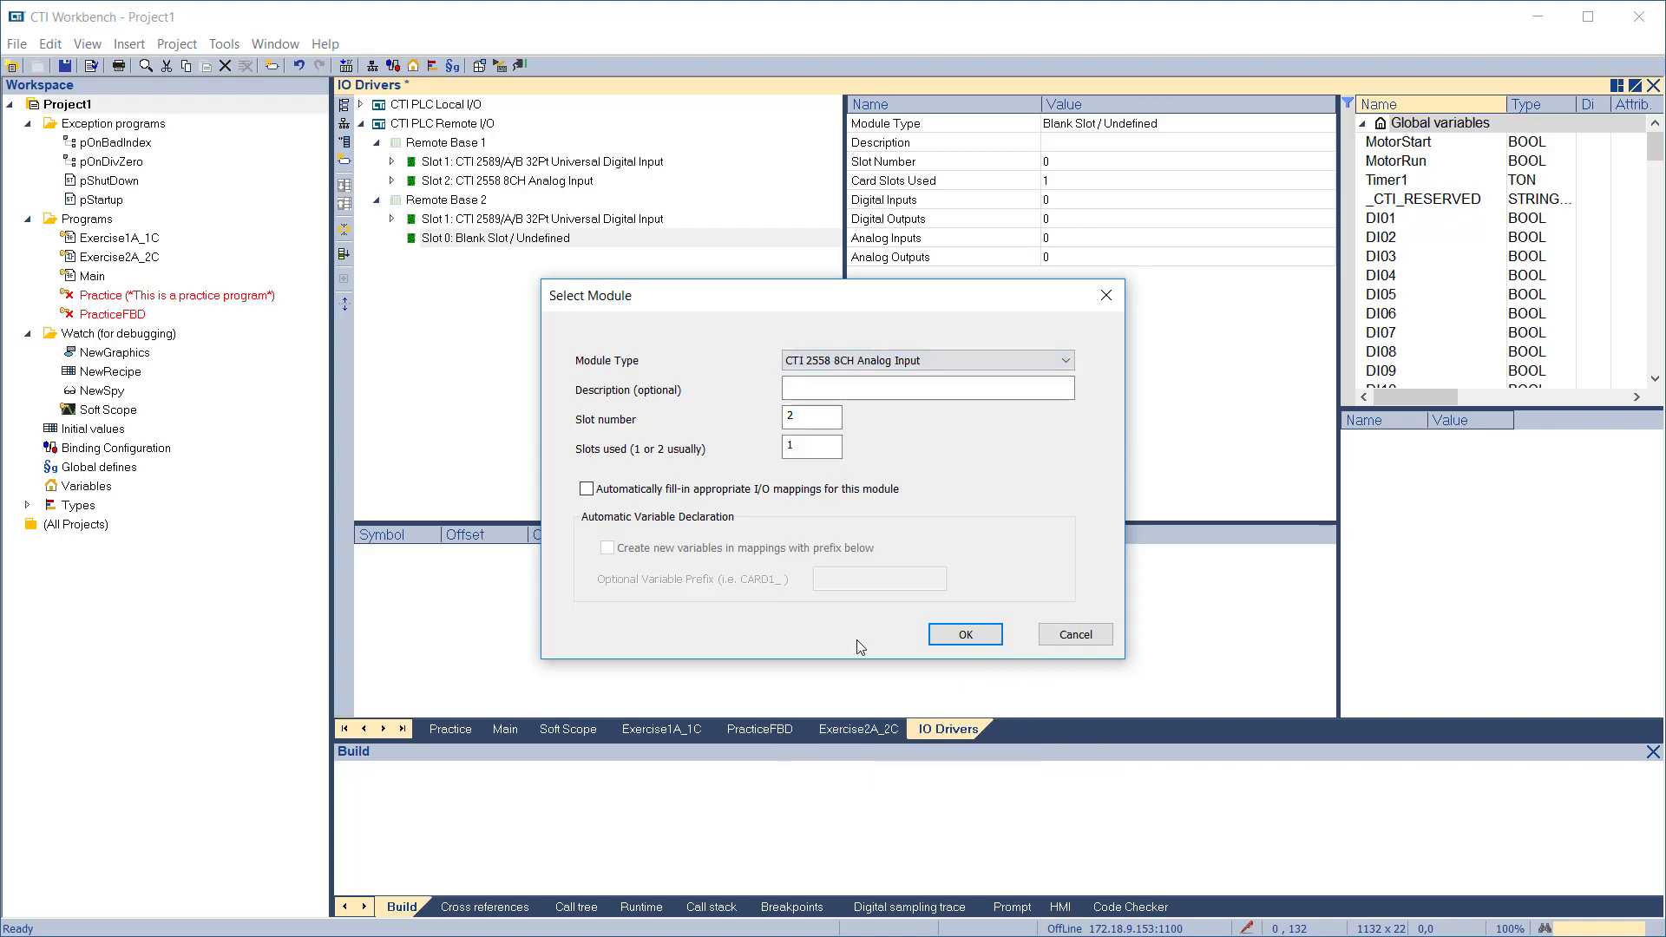
{"action": "left_click", "coordinate": [586, 489]}
{"action": "left_click", "coordinate": [965, 635]}
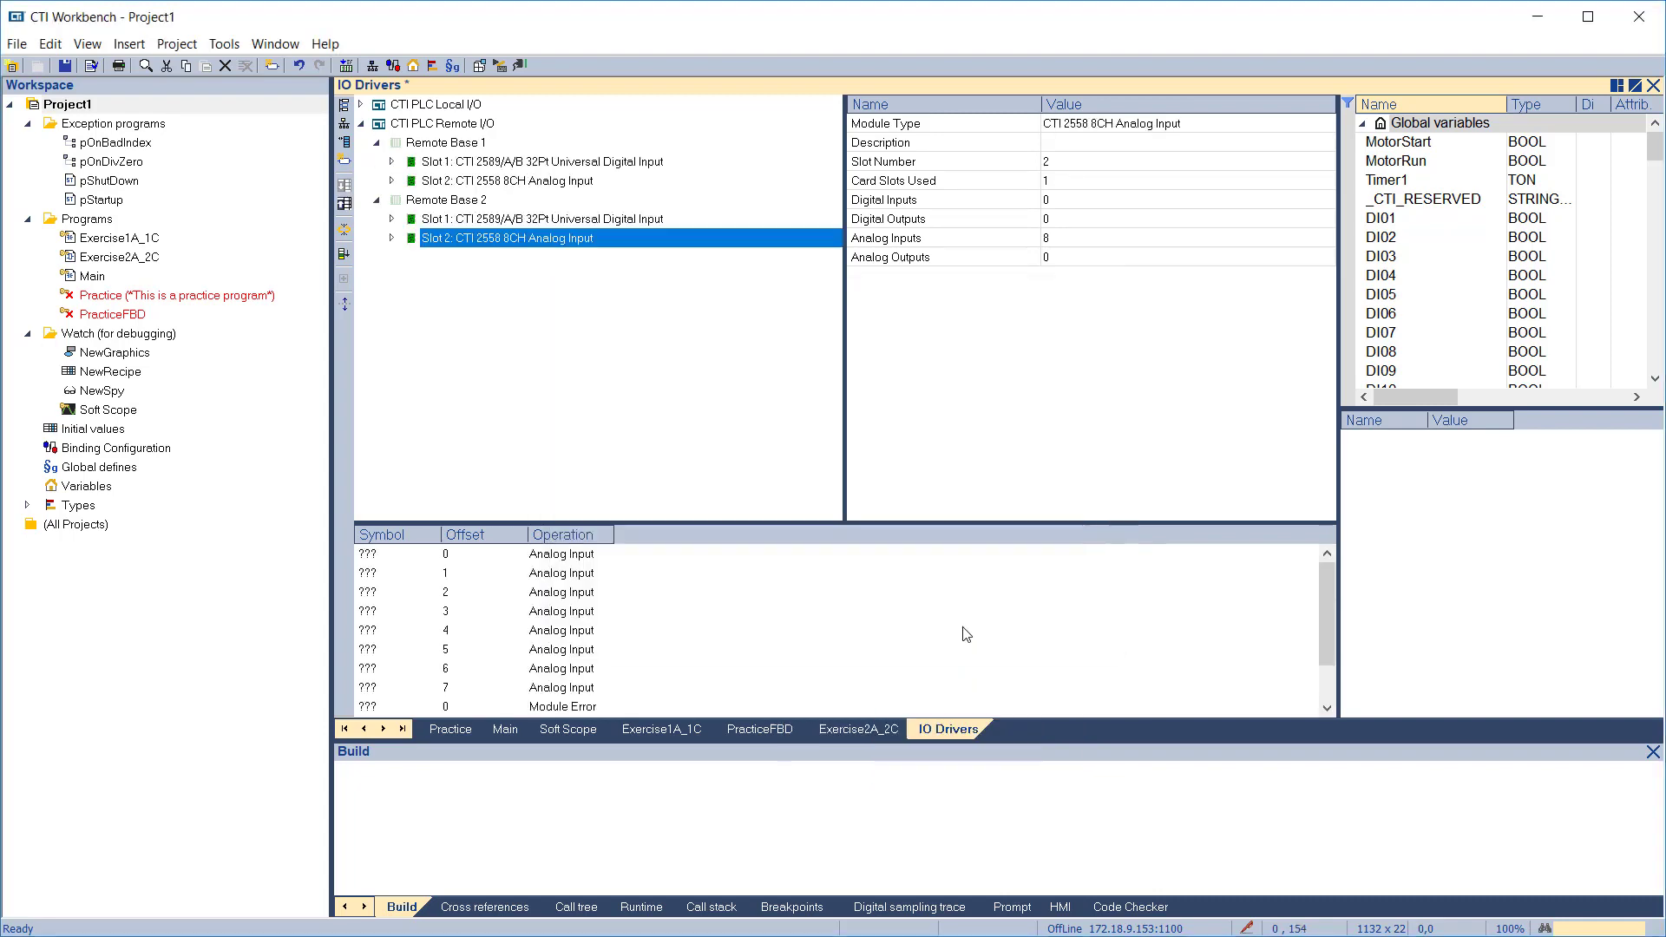
{"action": "left_click", "coordinate": [392, 218]}
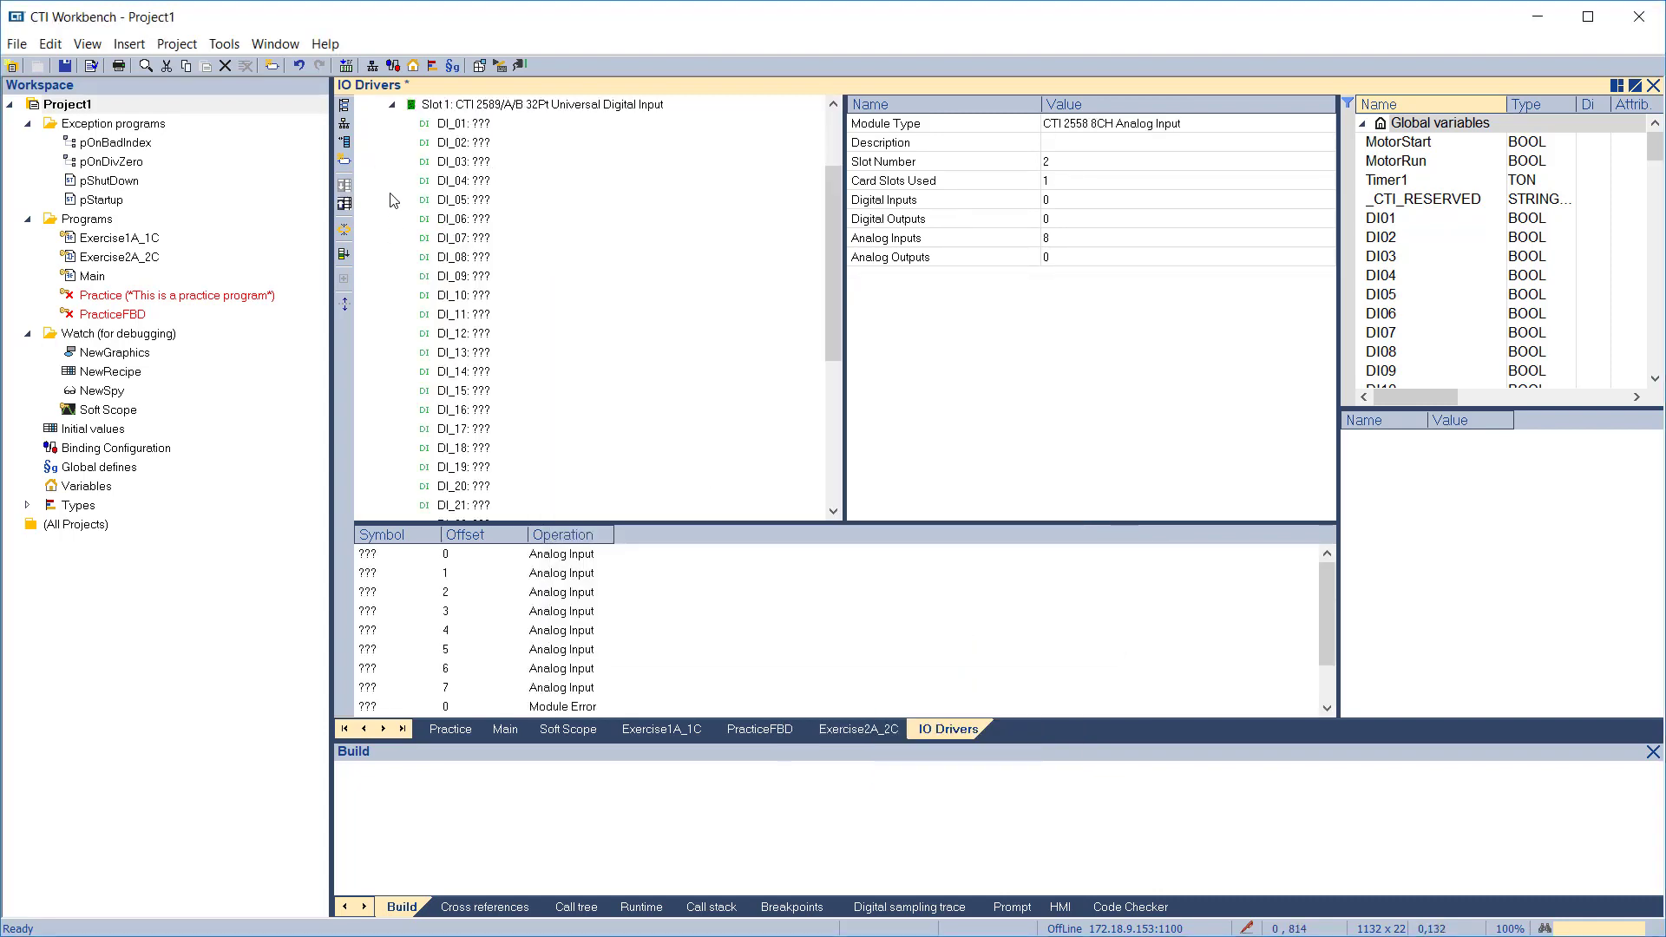
{"action": "left_click", "coordinate": [391, 105]}
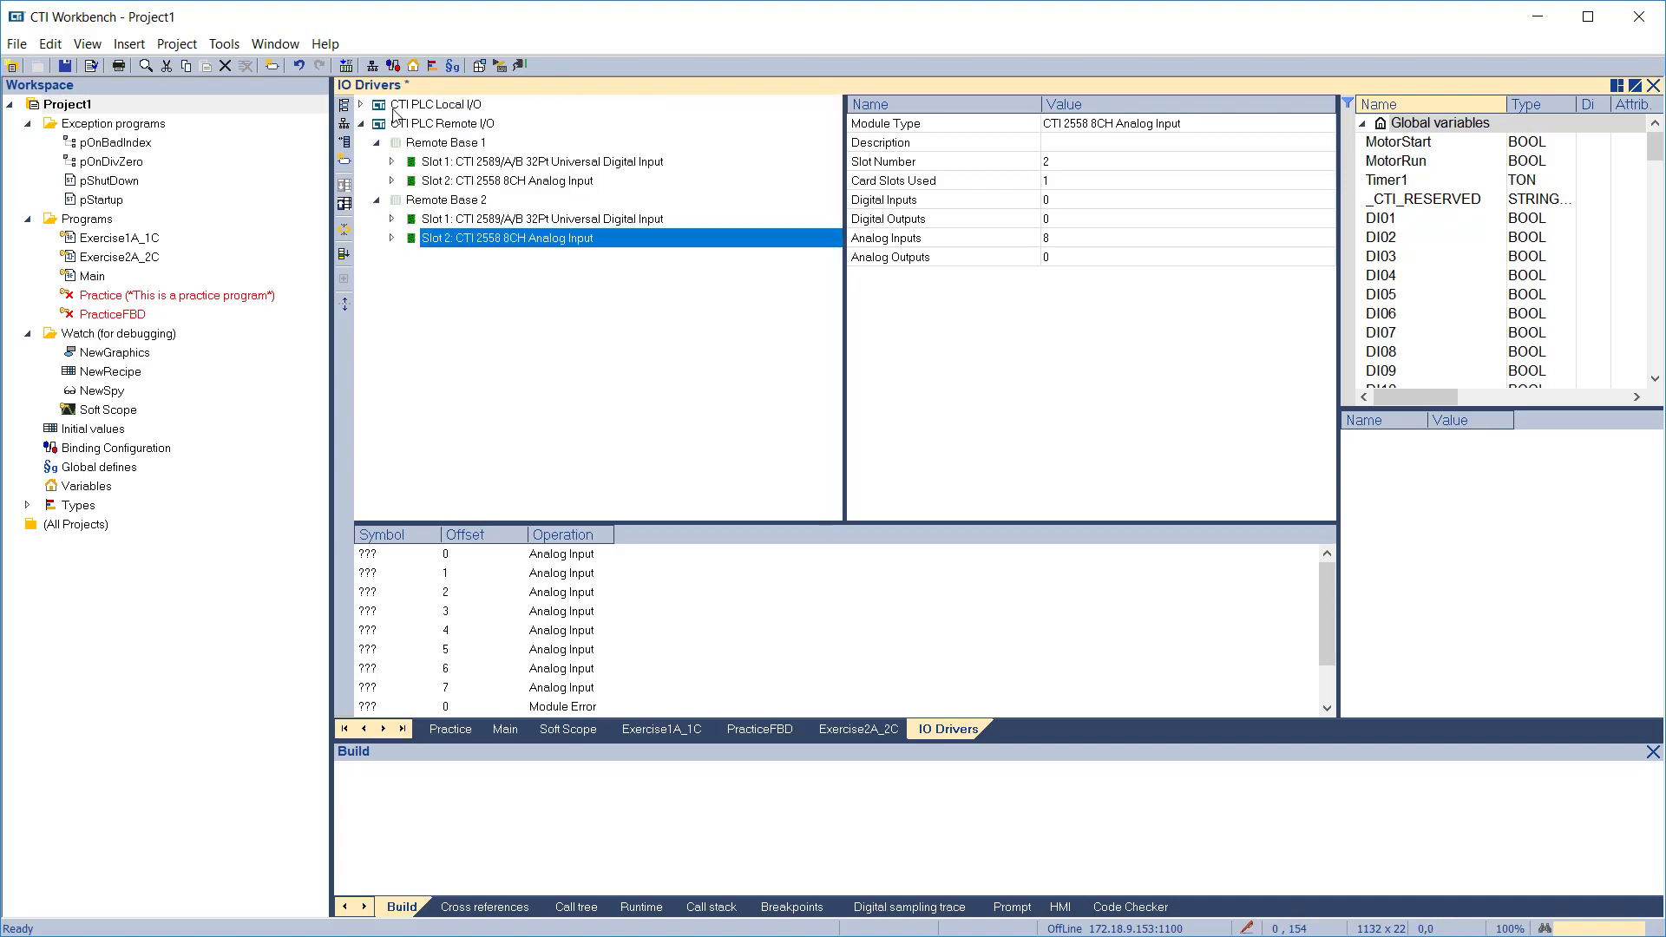
{"action": "left_click", "coordinate": [392, 181]}
{"action": "left_click", "coordinate": [391, 181]}
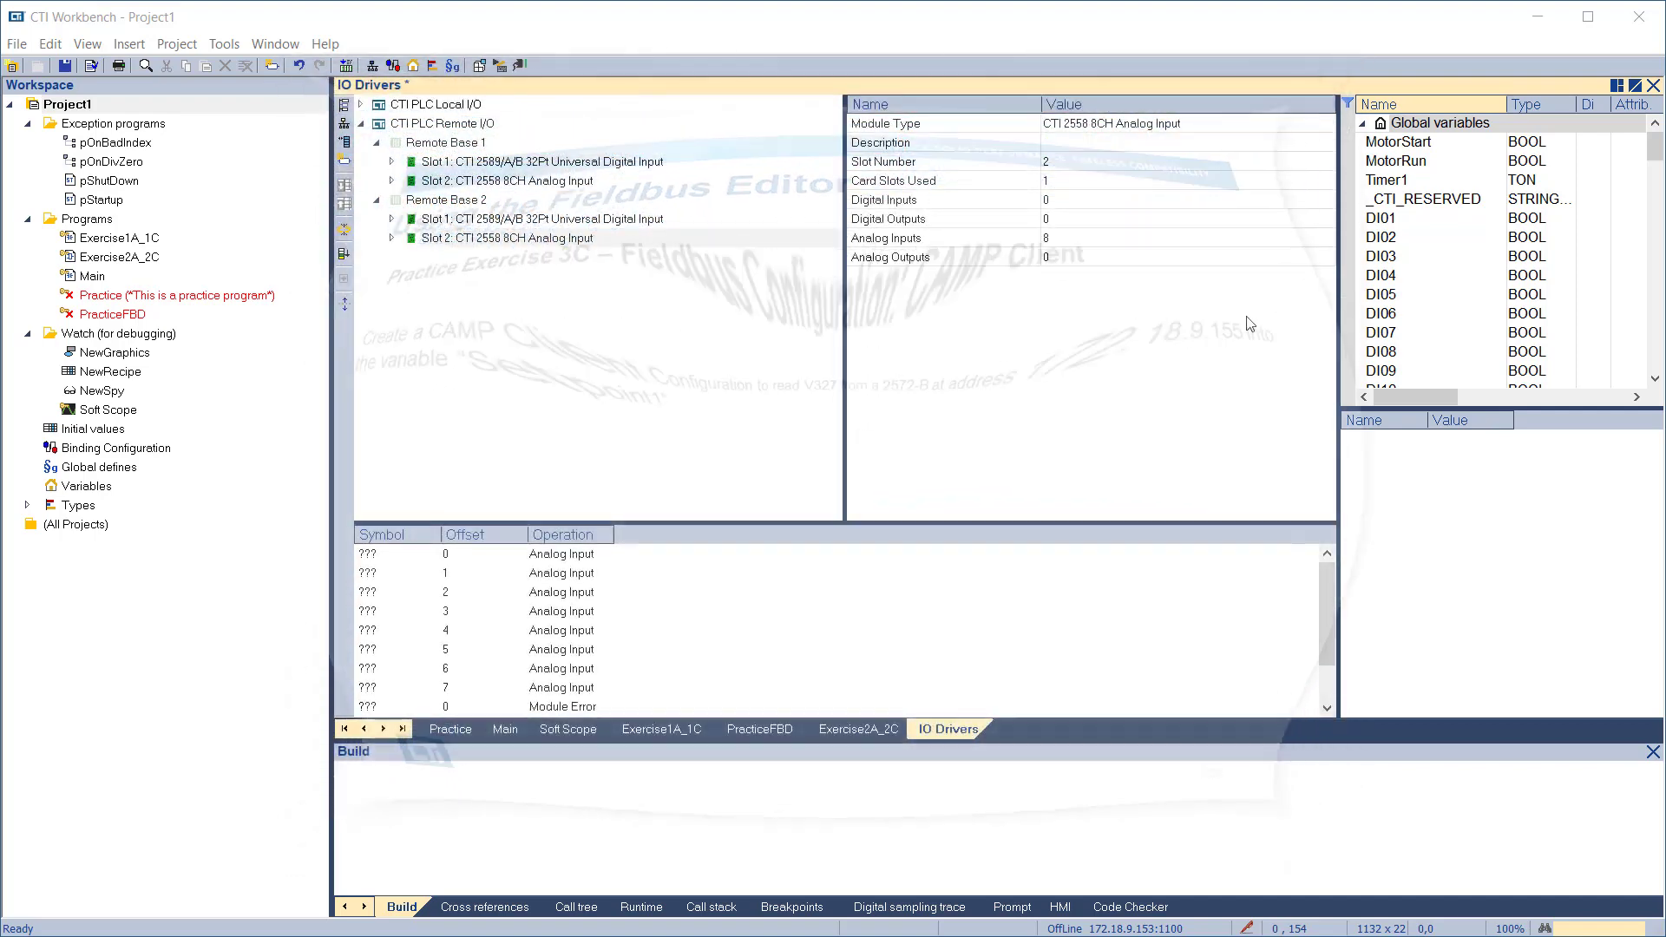
Add a global variable named Setpoint1 with data type INT
{"action": "left_click", "coordinate": [1435, 127]}
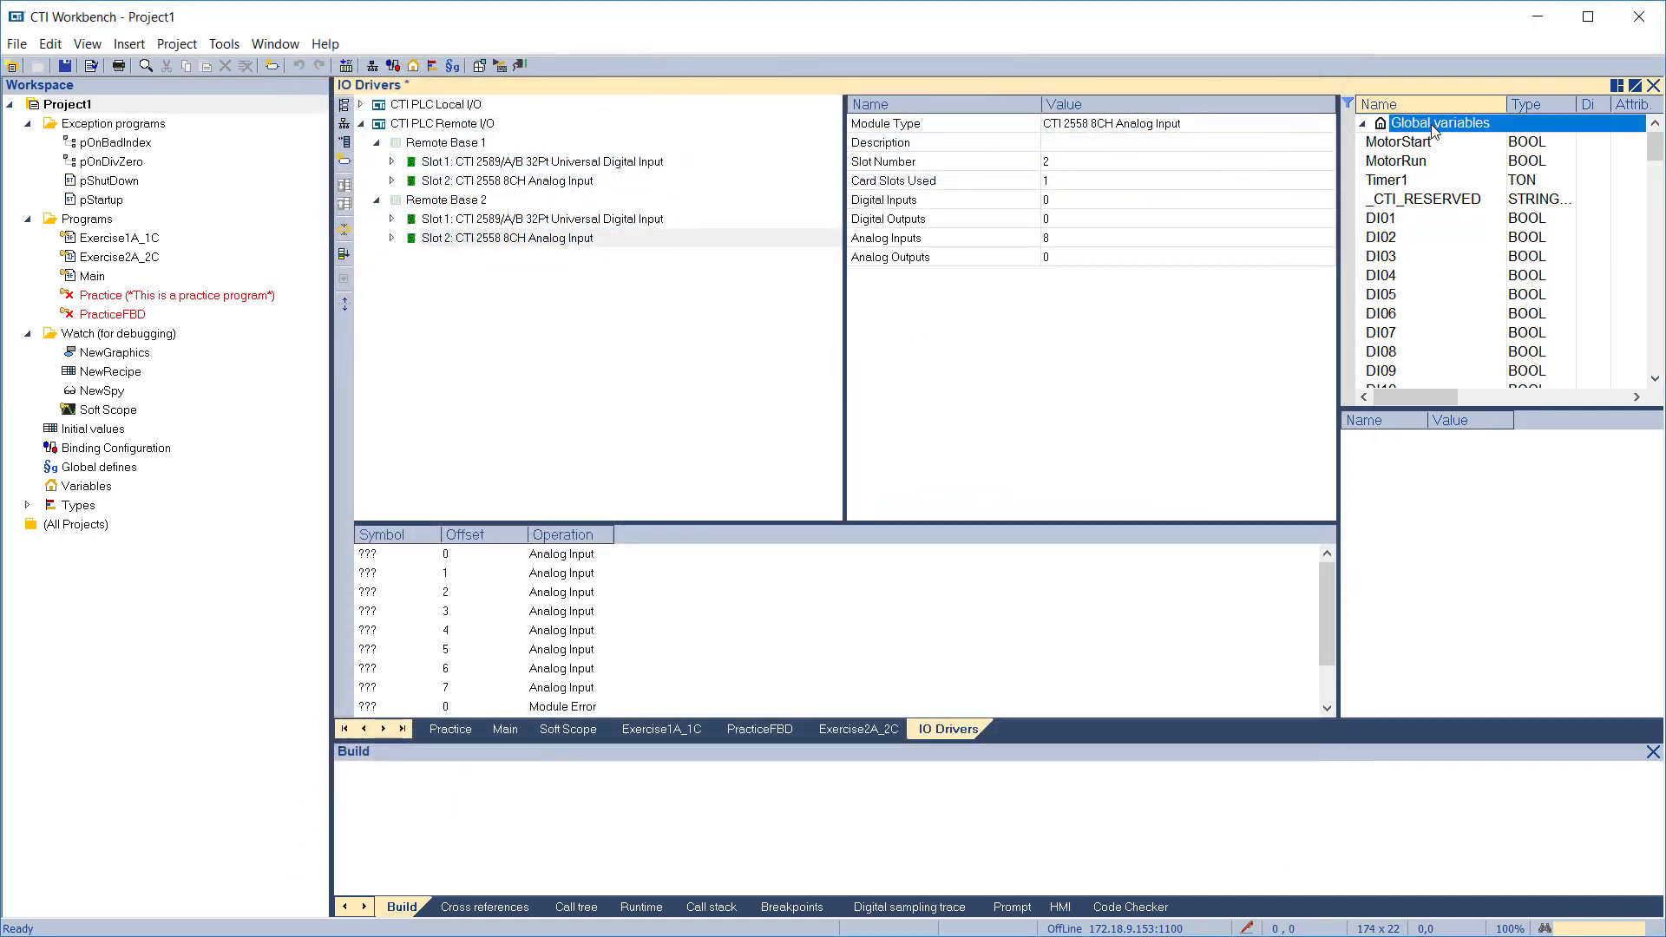
{"action": "right_click", "coordinate": [1433, 128]}
{"action": "left_click", "coordinate": [1456, 409]}
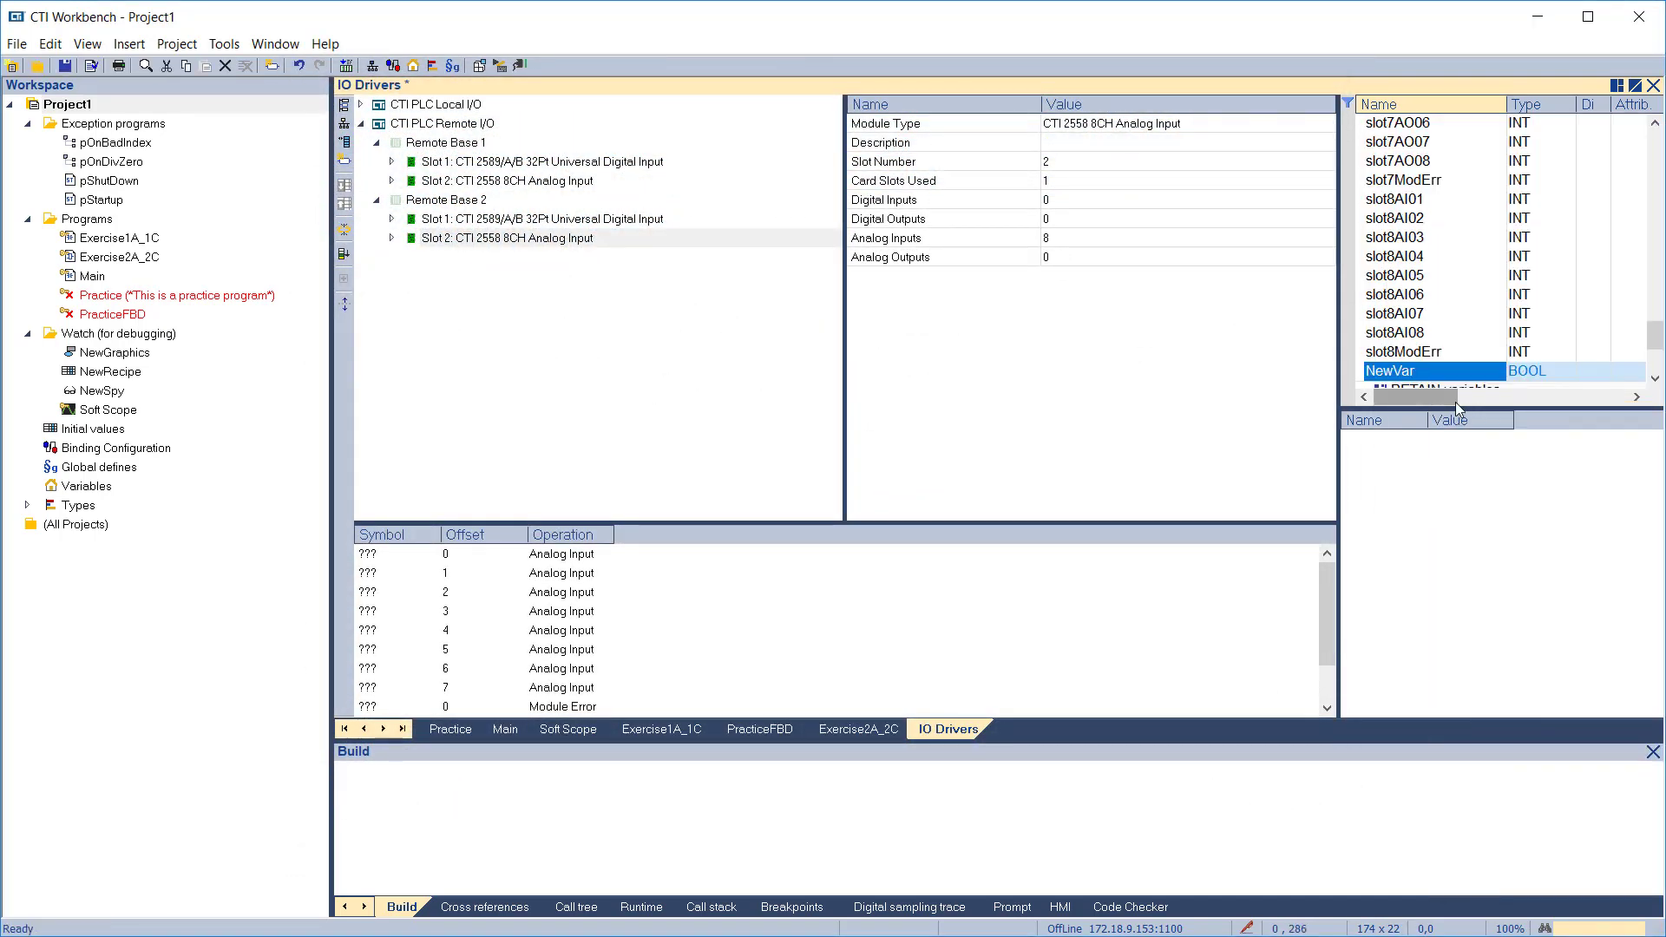
{"action": "type", "text": "Setpoint1"}
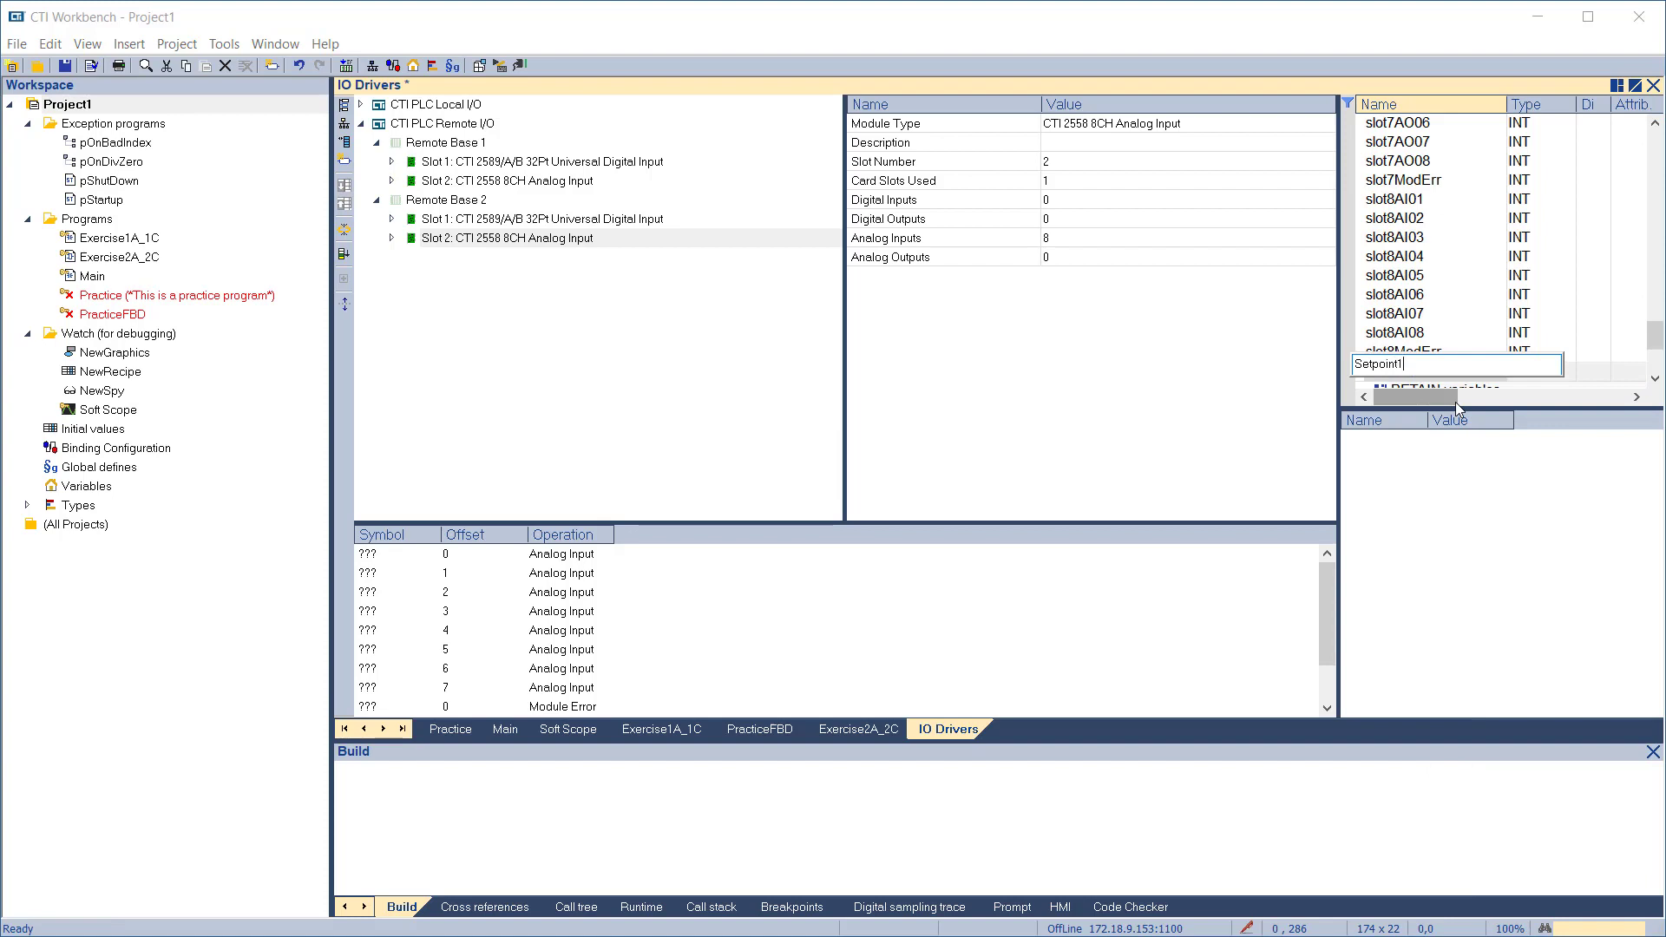
{"action": "key", "text": "Return"}
{"action": "left_click", "coordinate": [1540, 368]}
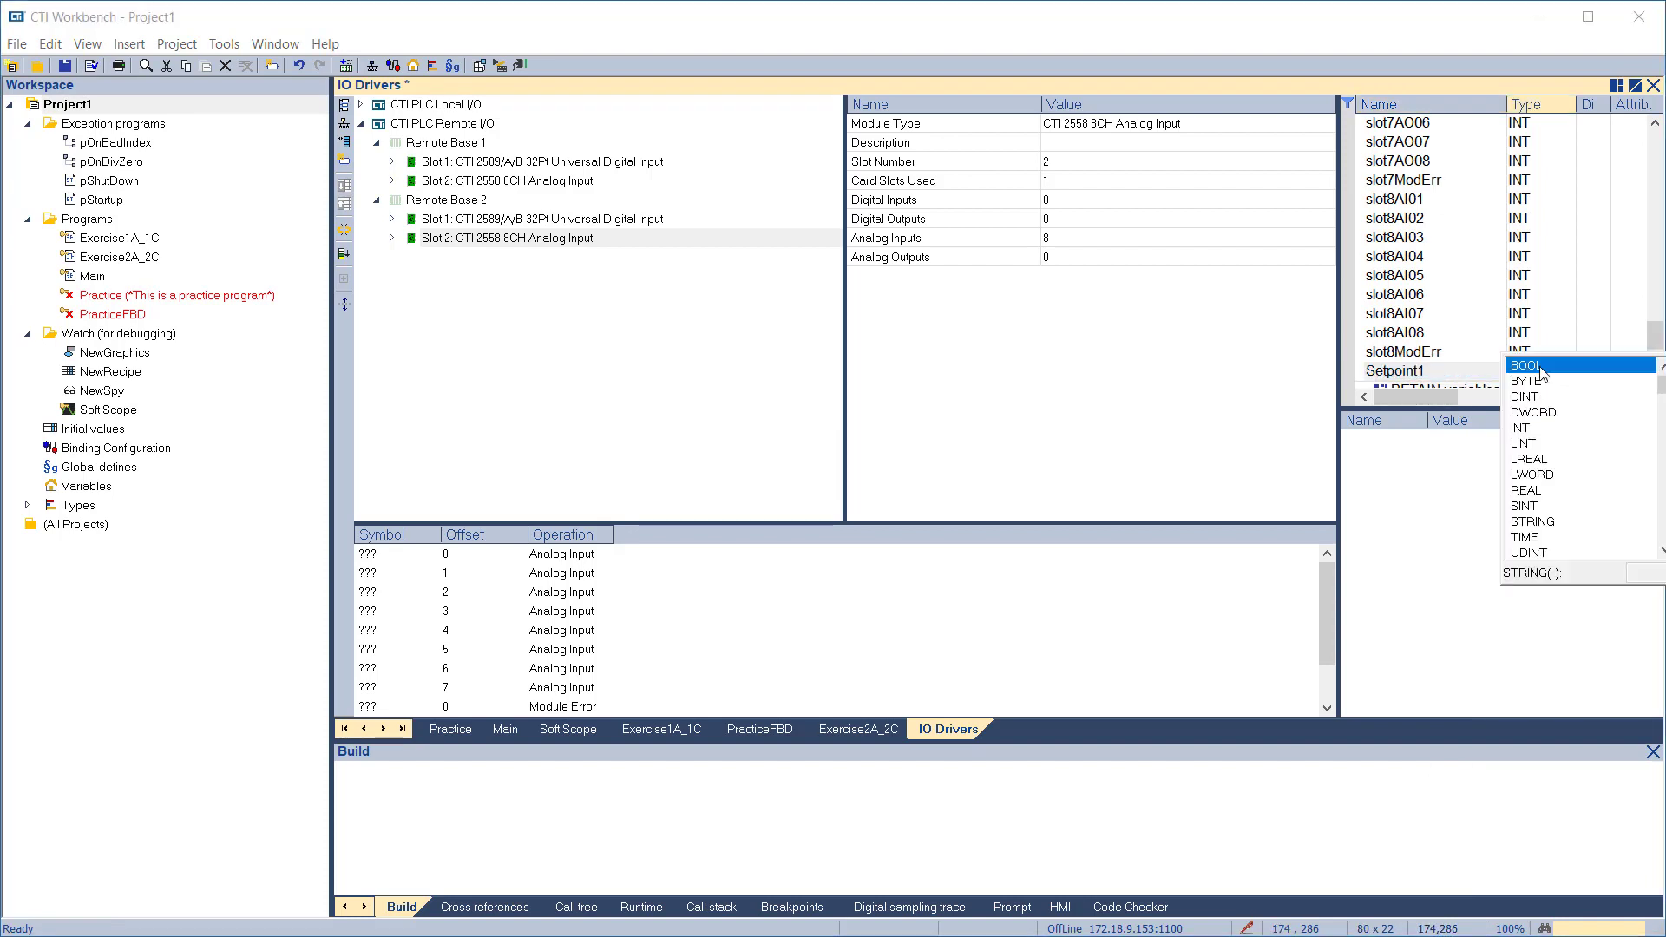
{"action": "left_click", "coordinate": [1532, 428]}
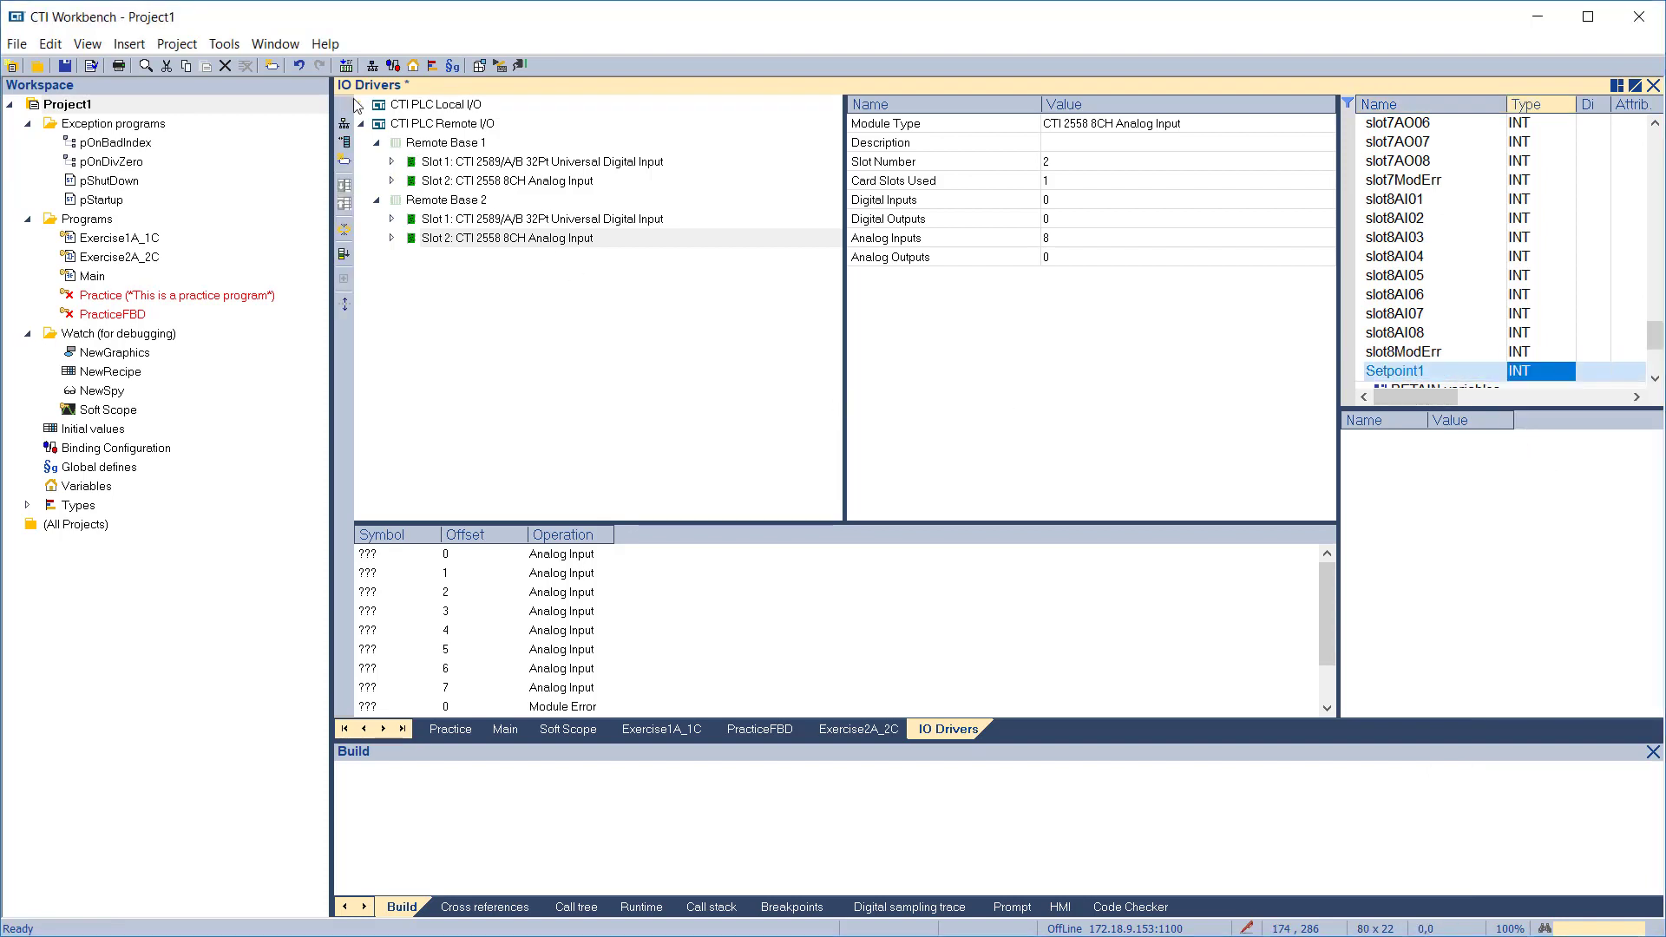
Collapse the CTI PLC Remote I/O tree and add a CAMP Client configuration
{"action": "left_click", "coordinate": [361, 124]}
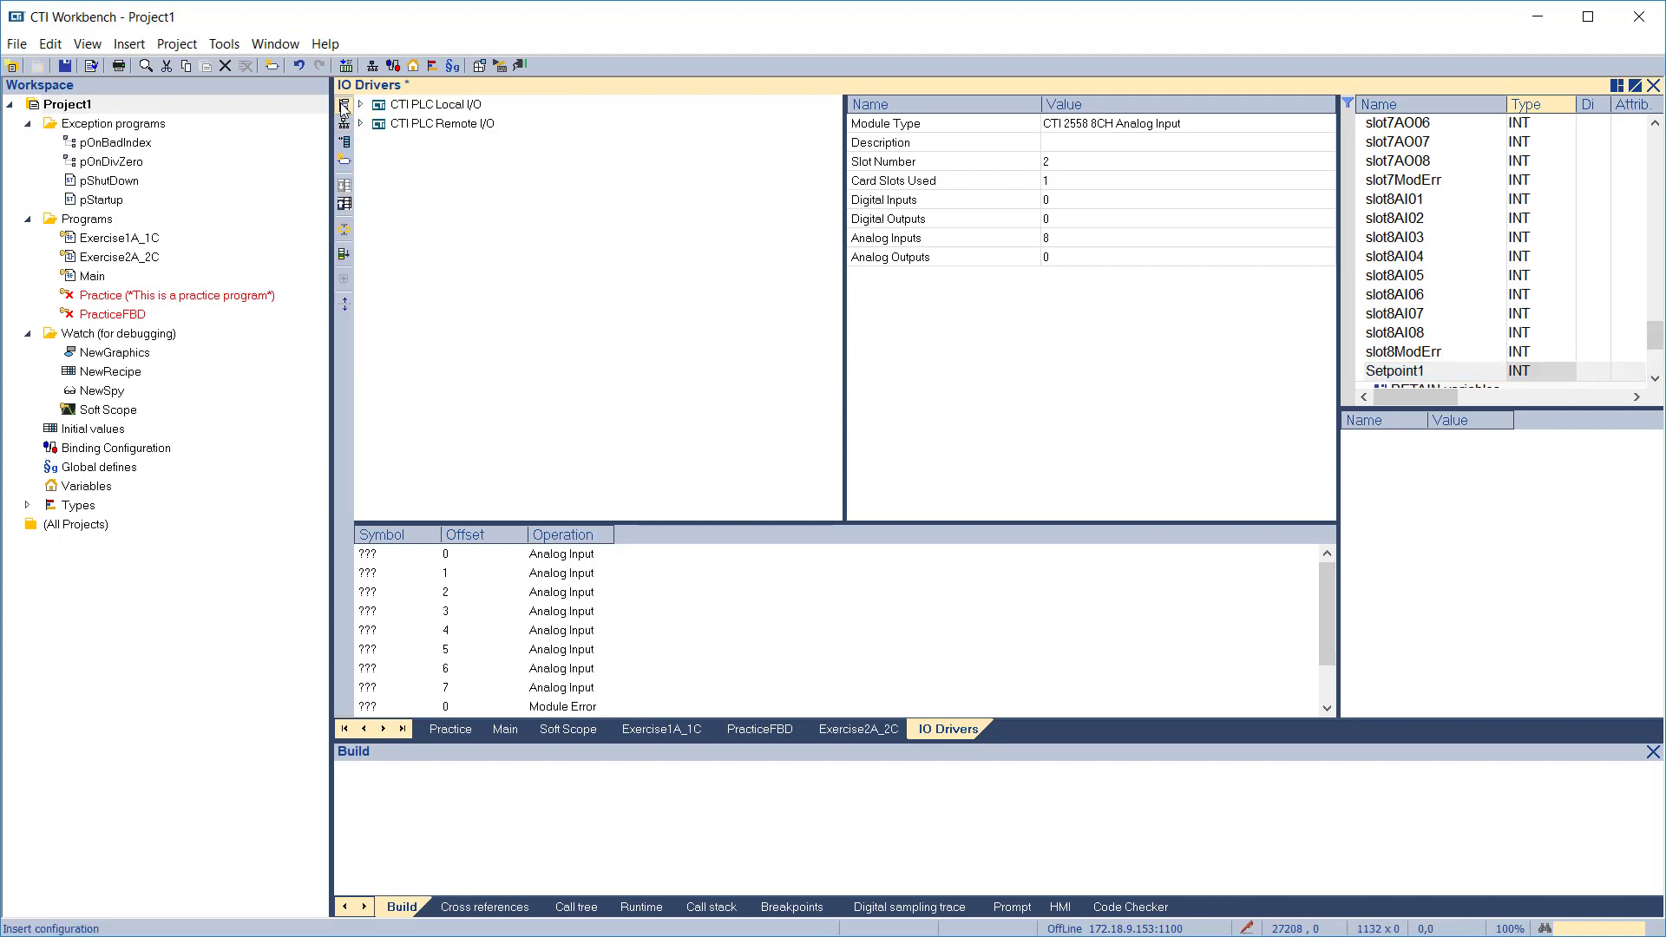
{"action": "left_click", "coordinate": [344, 107]}
{"action": "left_click", "coordinate": [619, 359]}
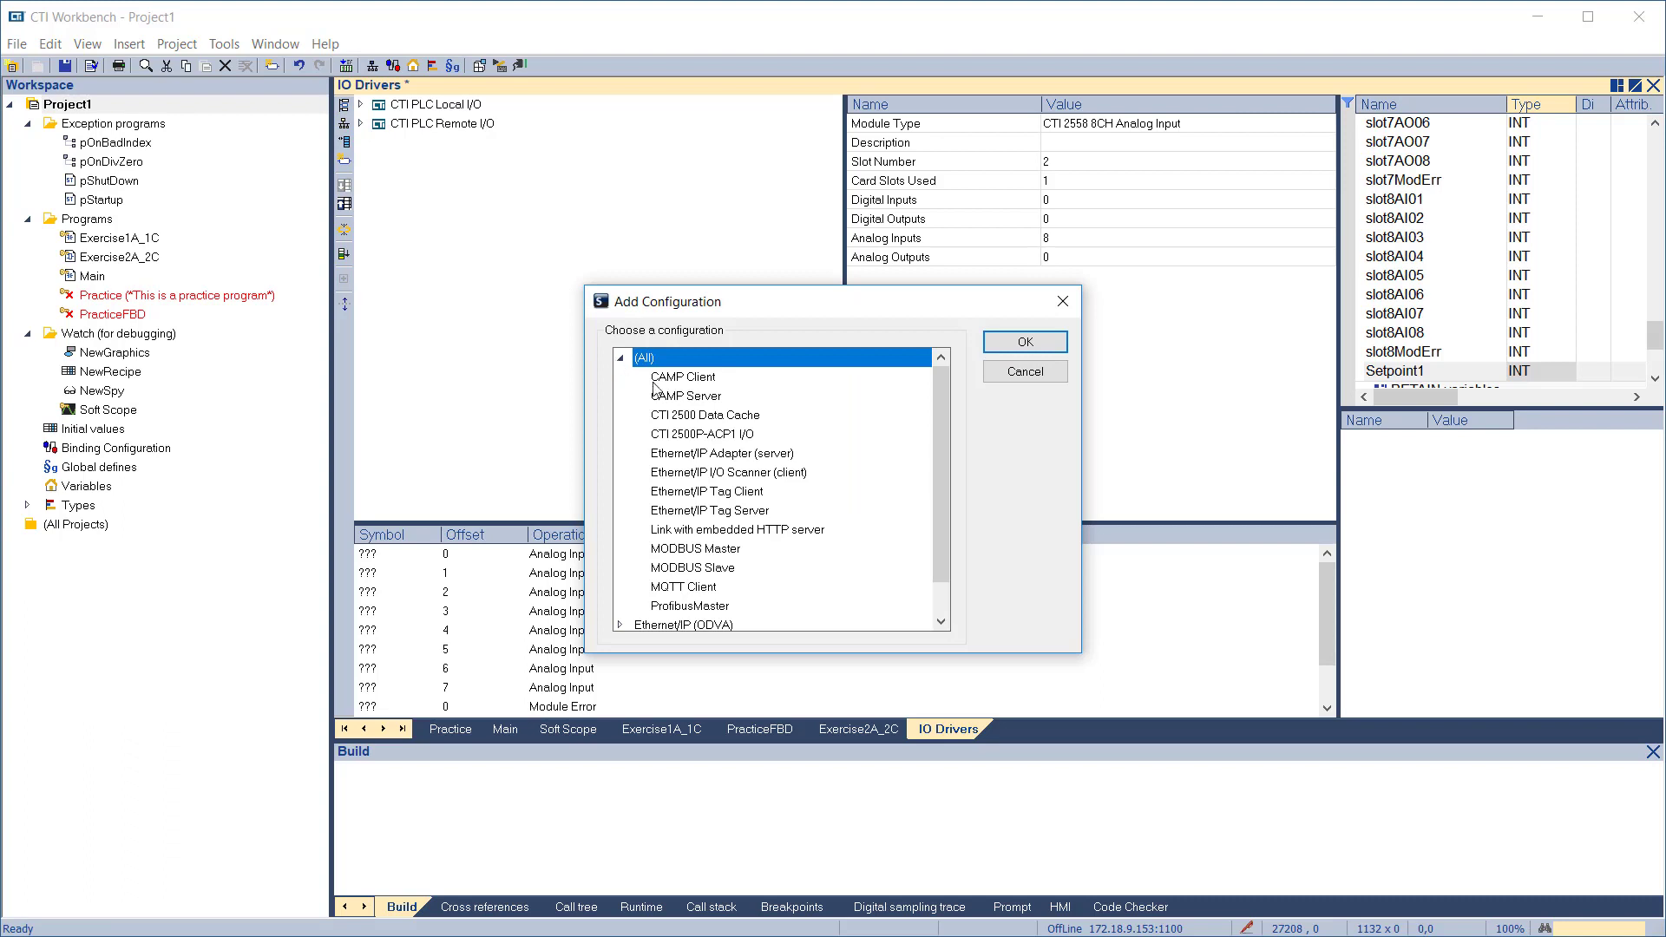
{"action": "double_click", "coordinate": [683, 382]}
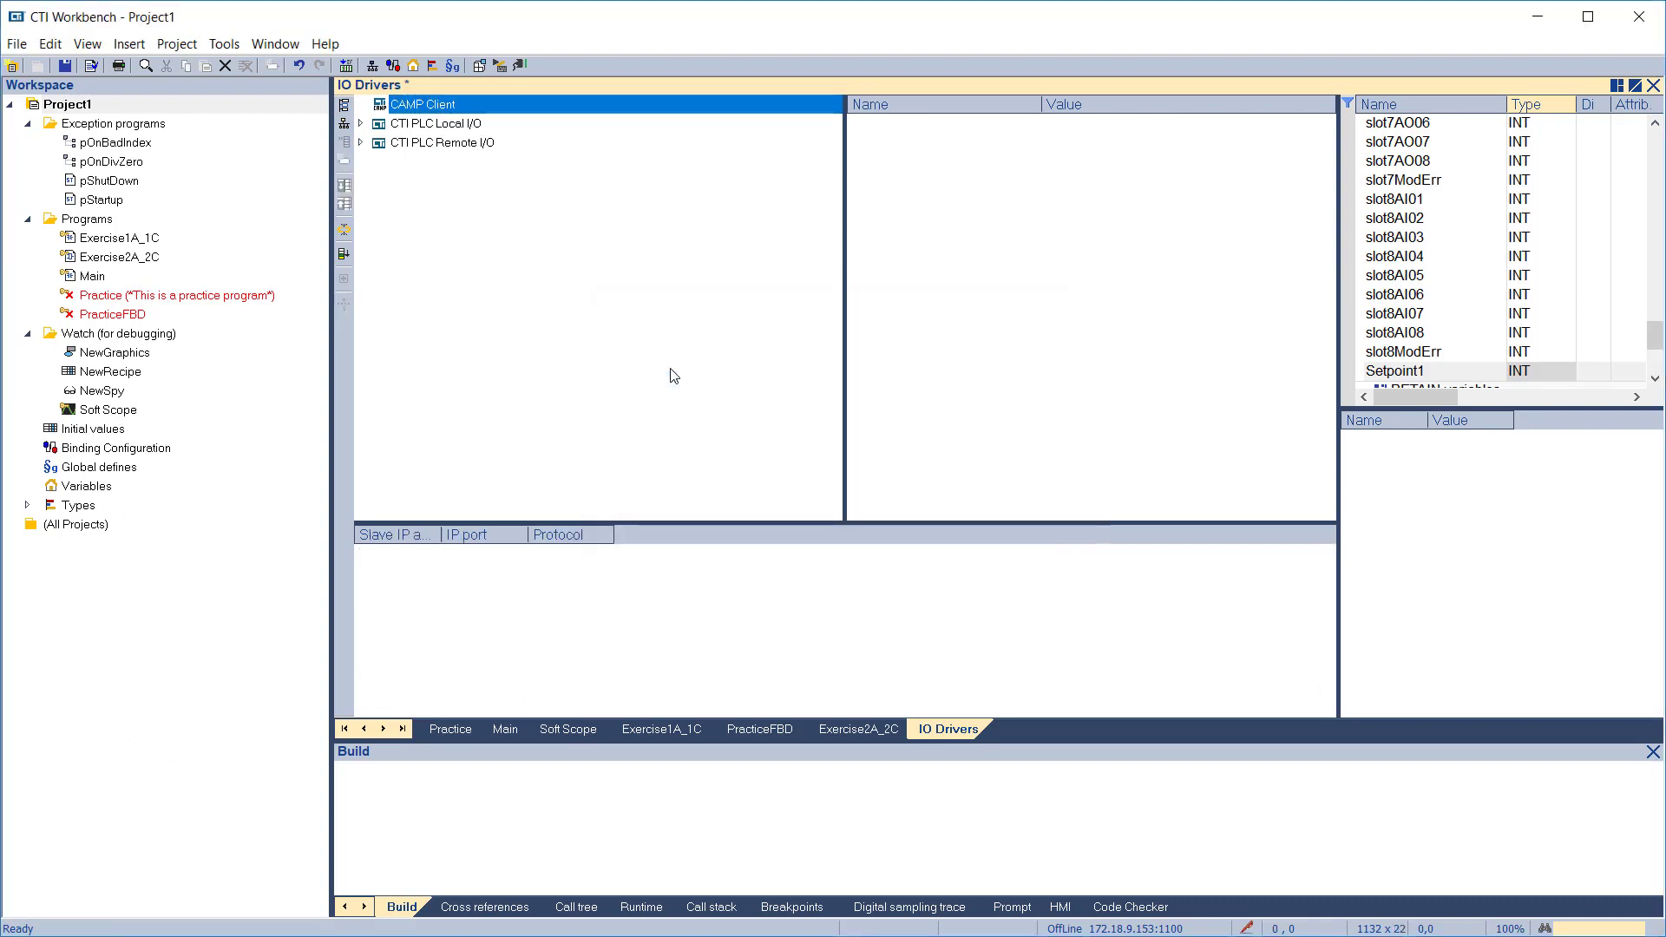
Insert a slave under CAMP Client with the slave IP address 172.18.9.155
{"action": "left_click", "coordinate": [345, 123]}
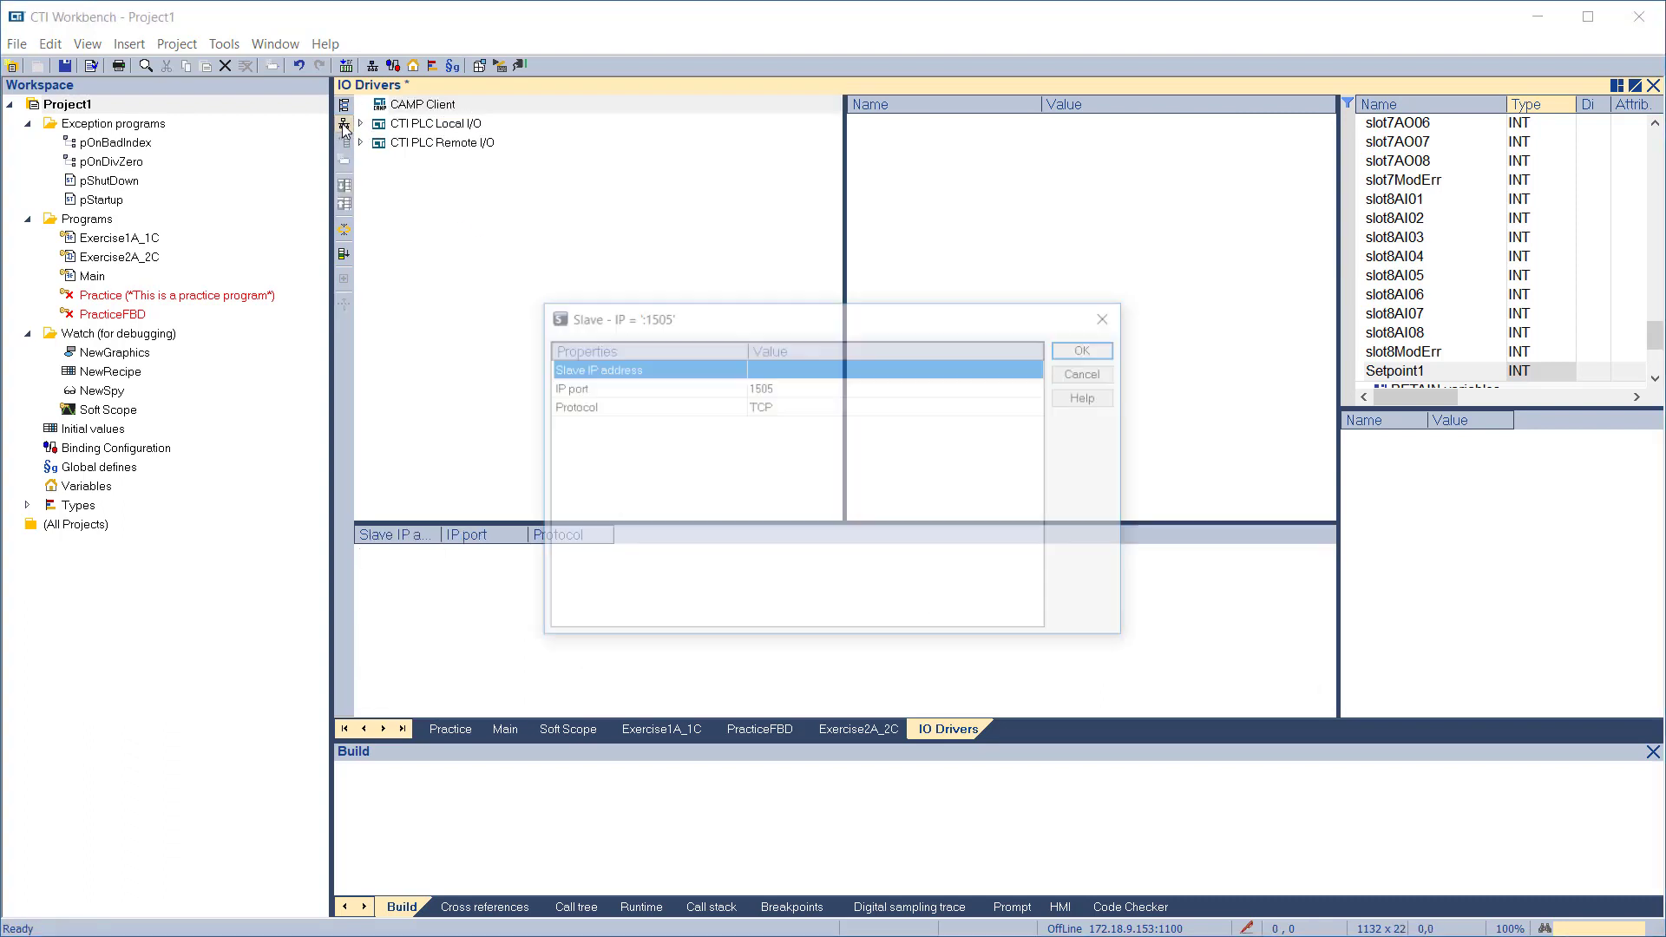
{"action": "left_click", "coordinate": [753, 369]}
{"action": "type", "text": "172.18"}
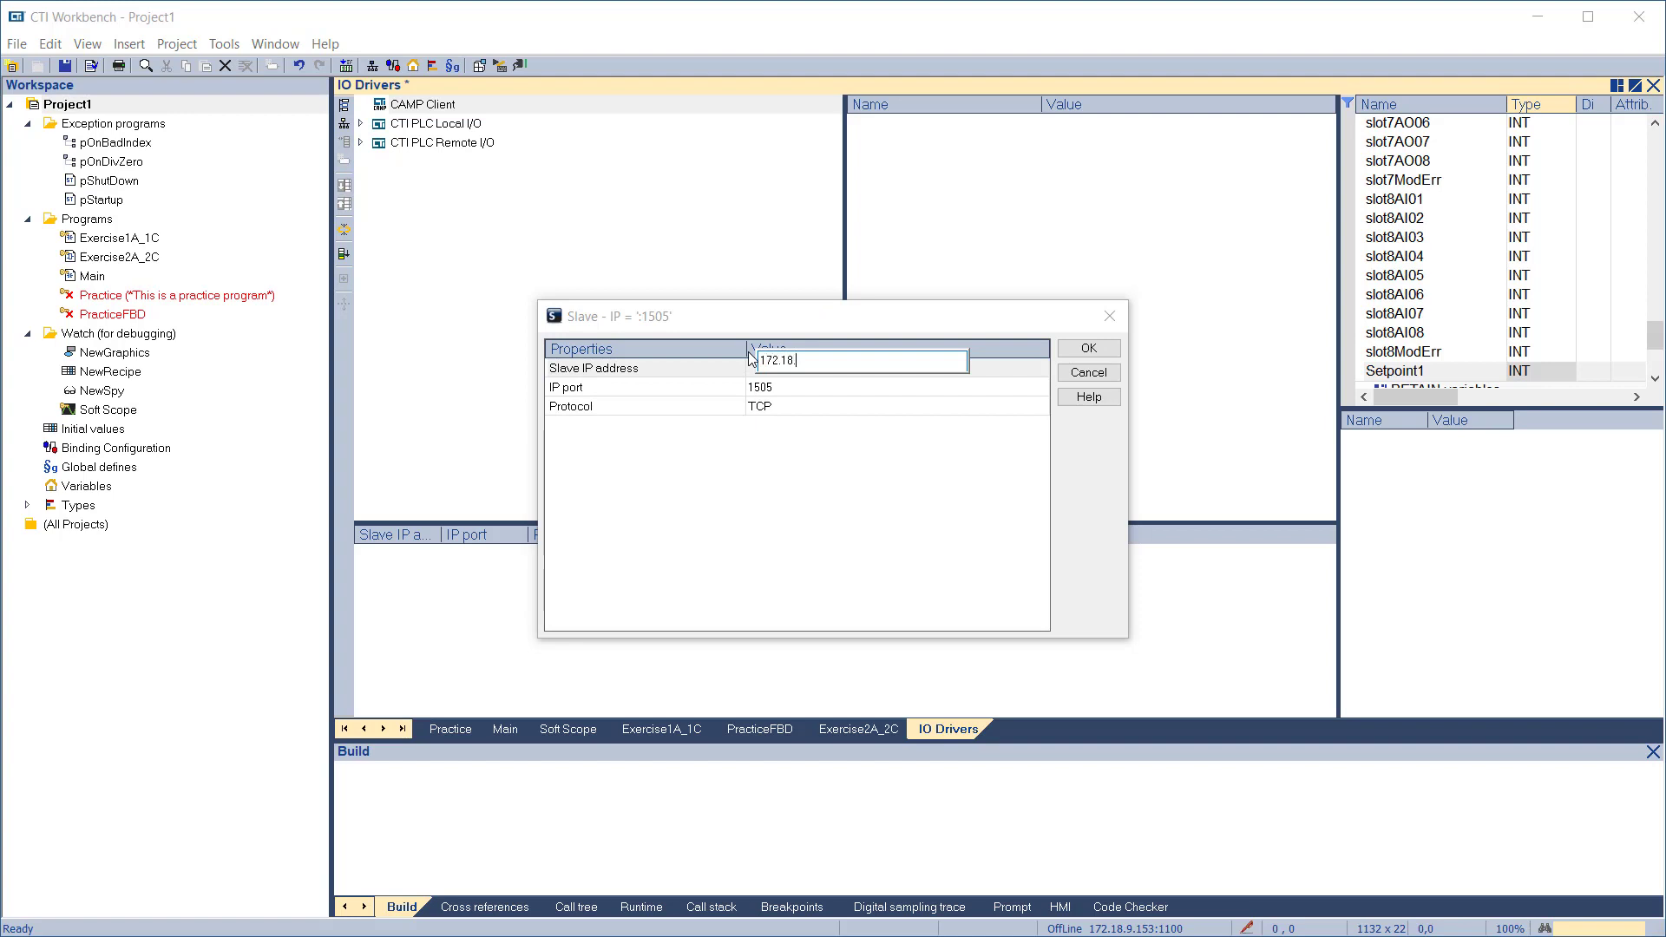
{"action": "type", "text": ".9.155"}
{"action": "key", "text": "Return"}
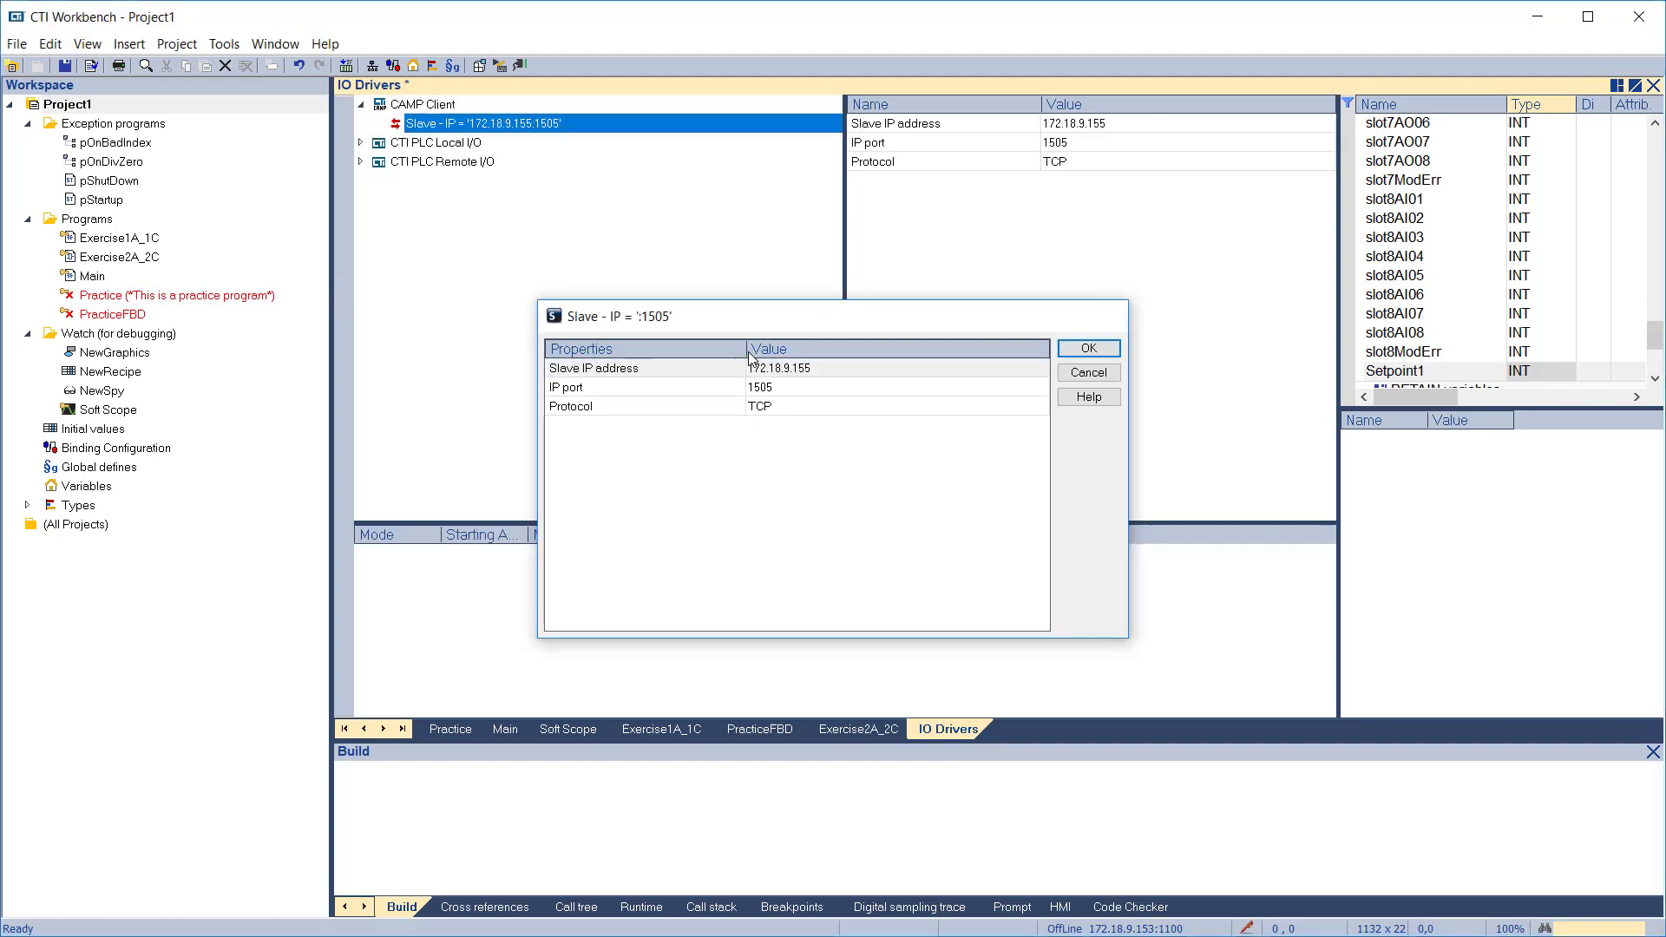
Add a data block to the 172.18.9.155 slave in READ mode with starting address 327
{"action": "left_click", "coordinate": [344, 143]}
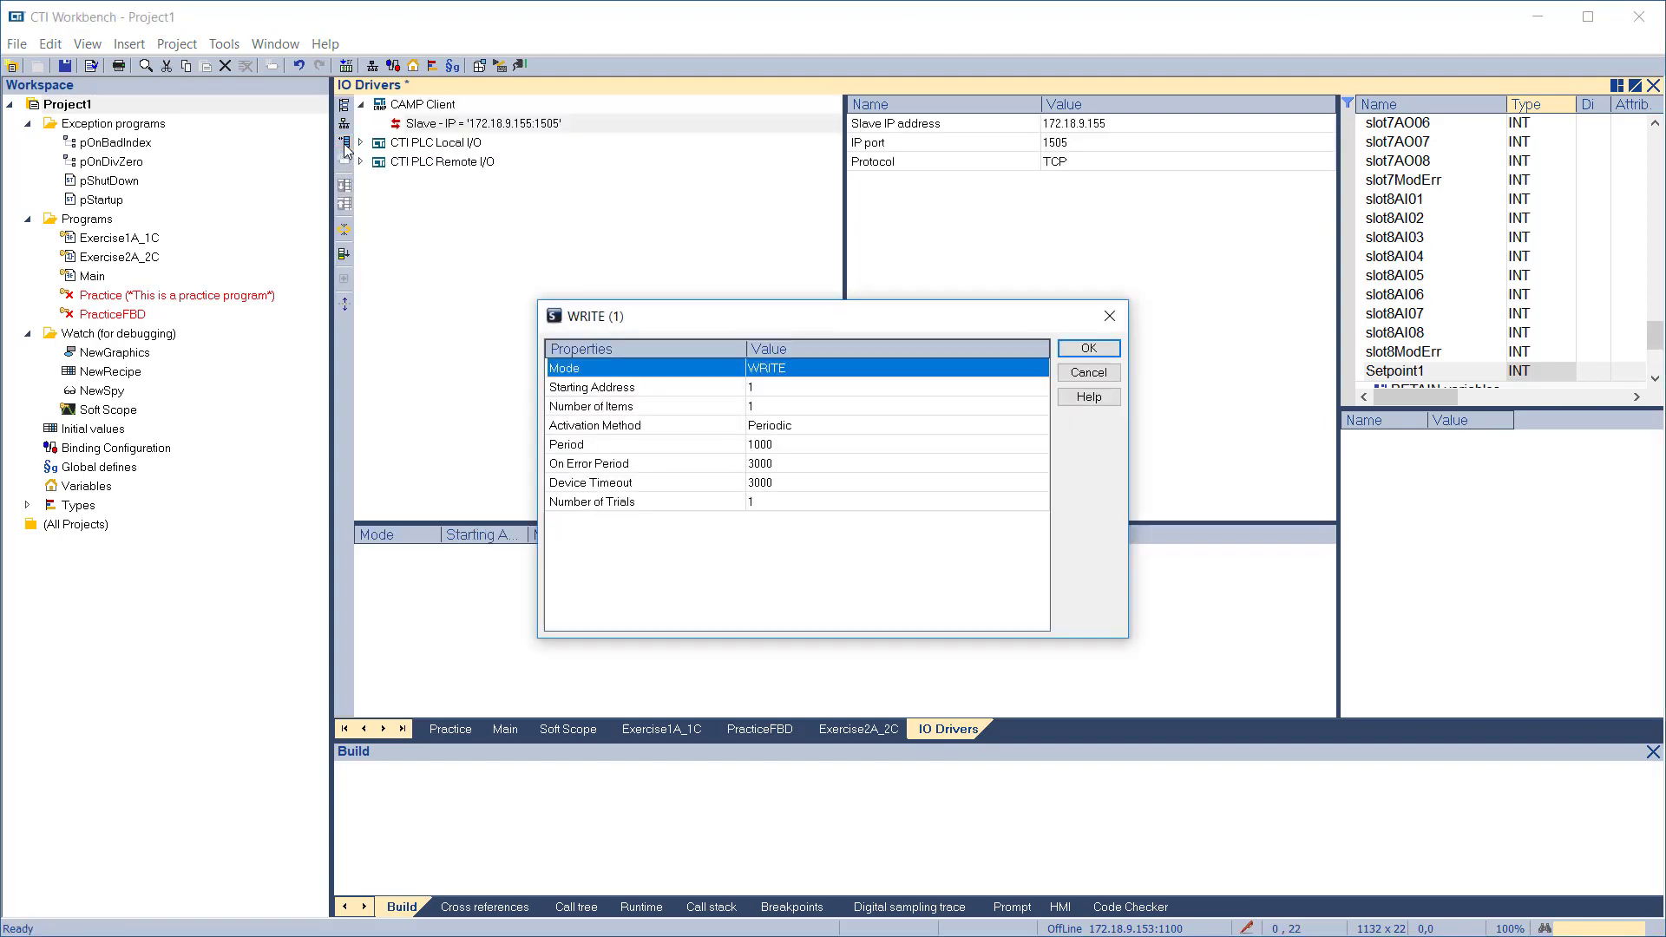
{"action": "double_click", "coordinate": [791, 369]}
{"action": "left_click", "coordinate": [779, 391]}
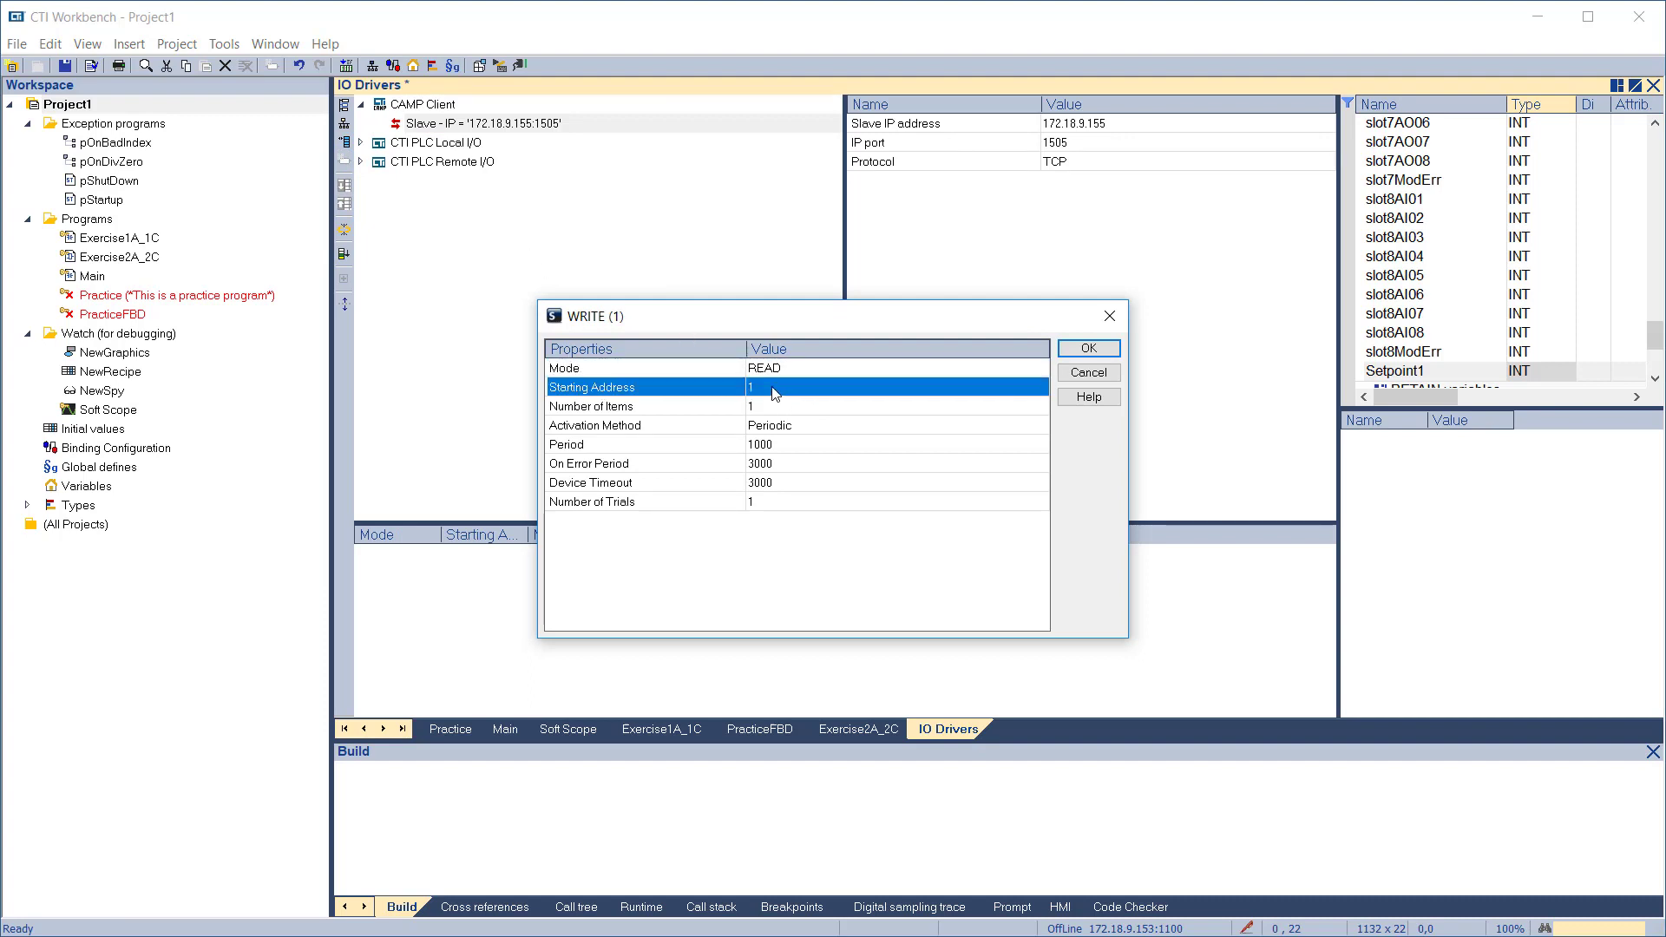
{"action": "left_click", "coordinate": [775, 390]}
{"action": "type", "text": "327"}
{"action": "key", "text": "Return"}
{"action": "left_click", "coordinate": [1088, 348]}
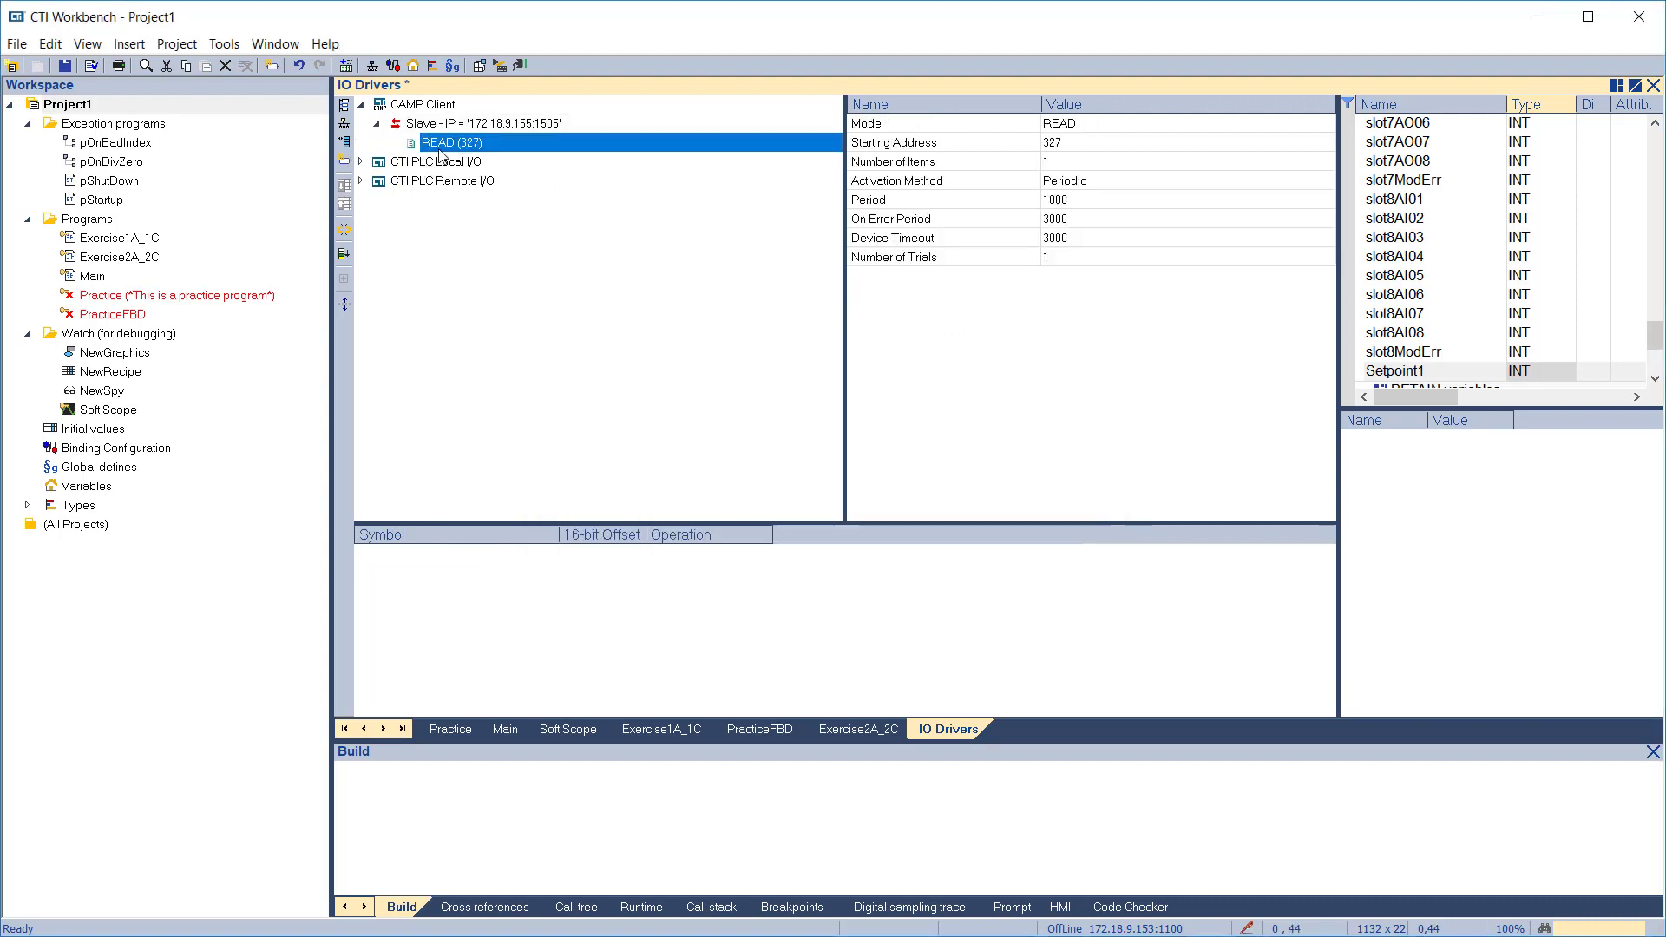
Map the Setpoint1 variable into the READ (327) data block as its symbol
{"action": "left_click_drag", "start_coordinate": [1654, 334], "coordinate": [1599, 208]}
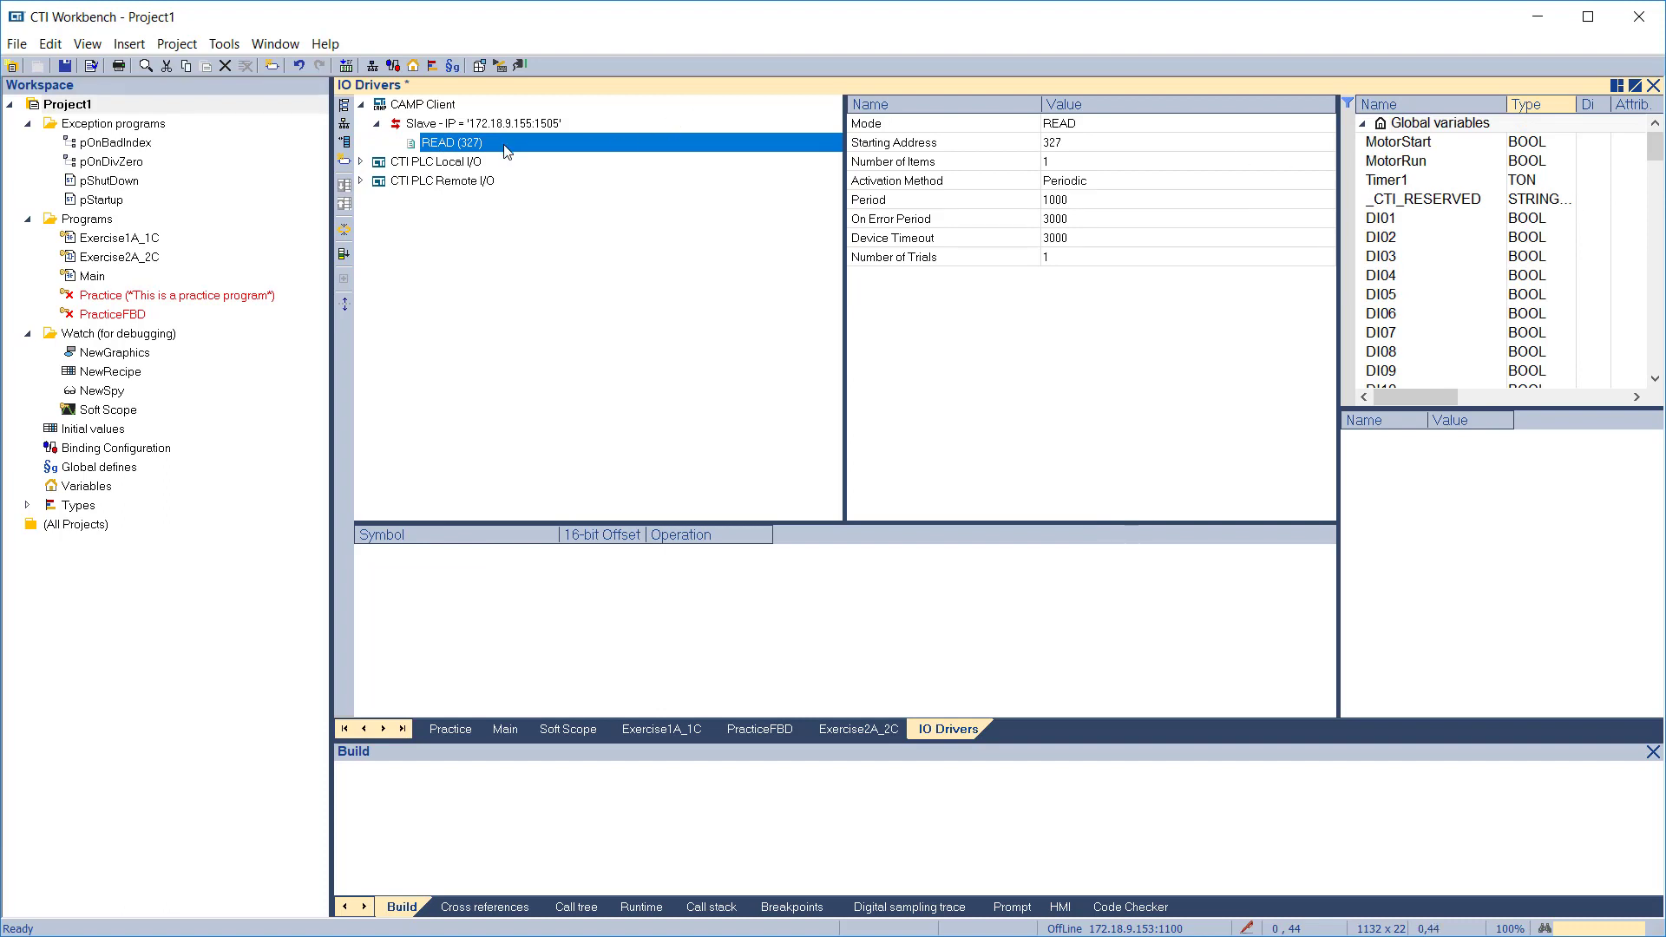
{"action": "left_click", "coordinate": [344, 161]}
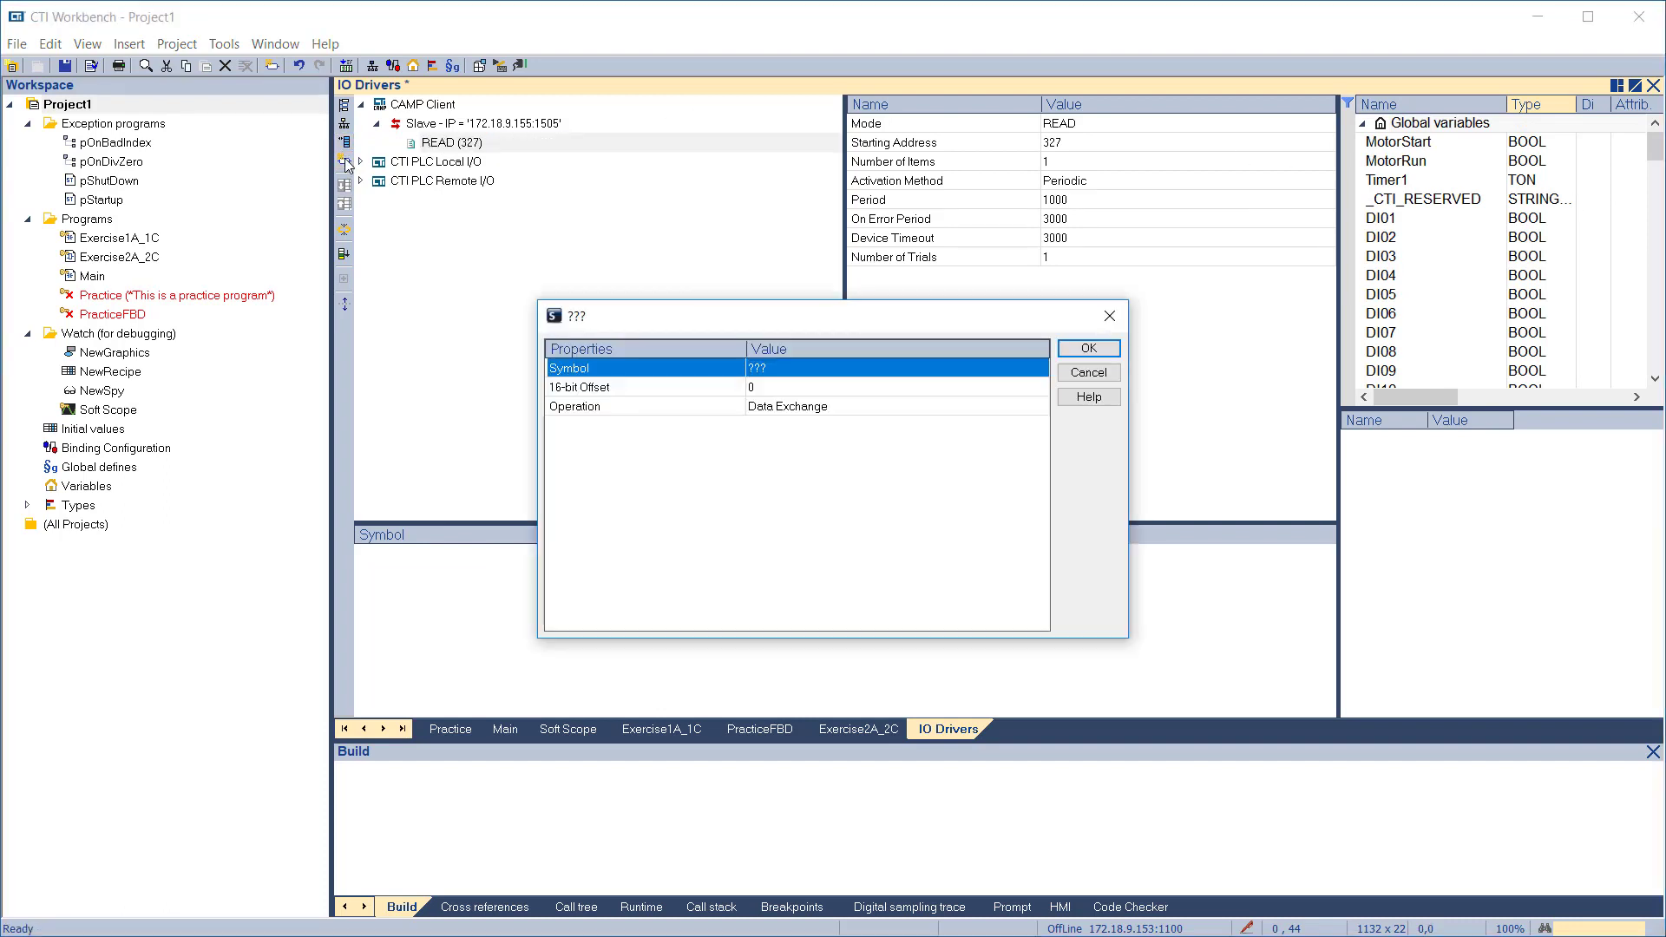
{"action": "left_click", "coordinate": [775, 375]}
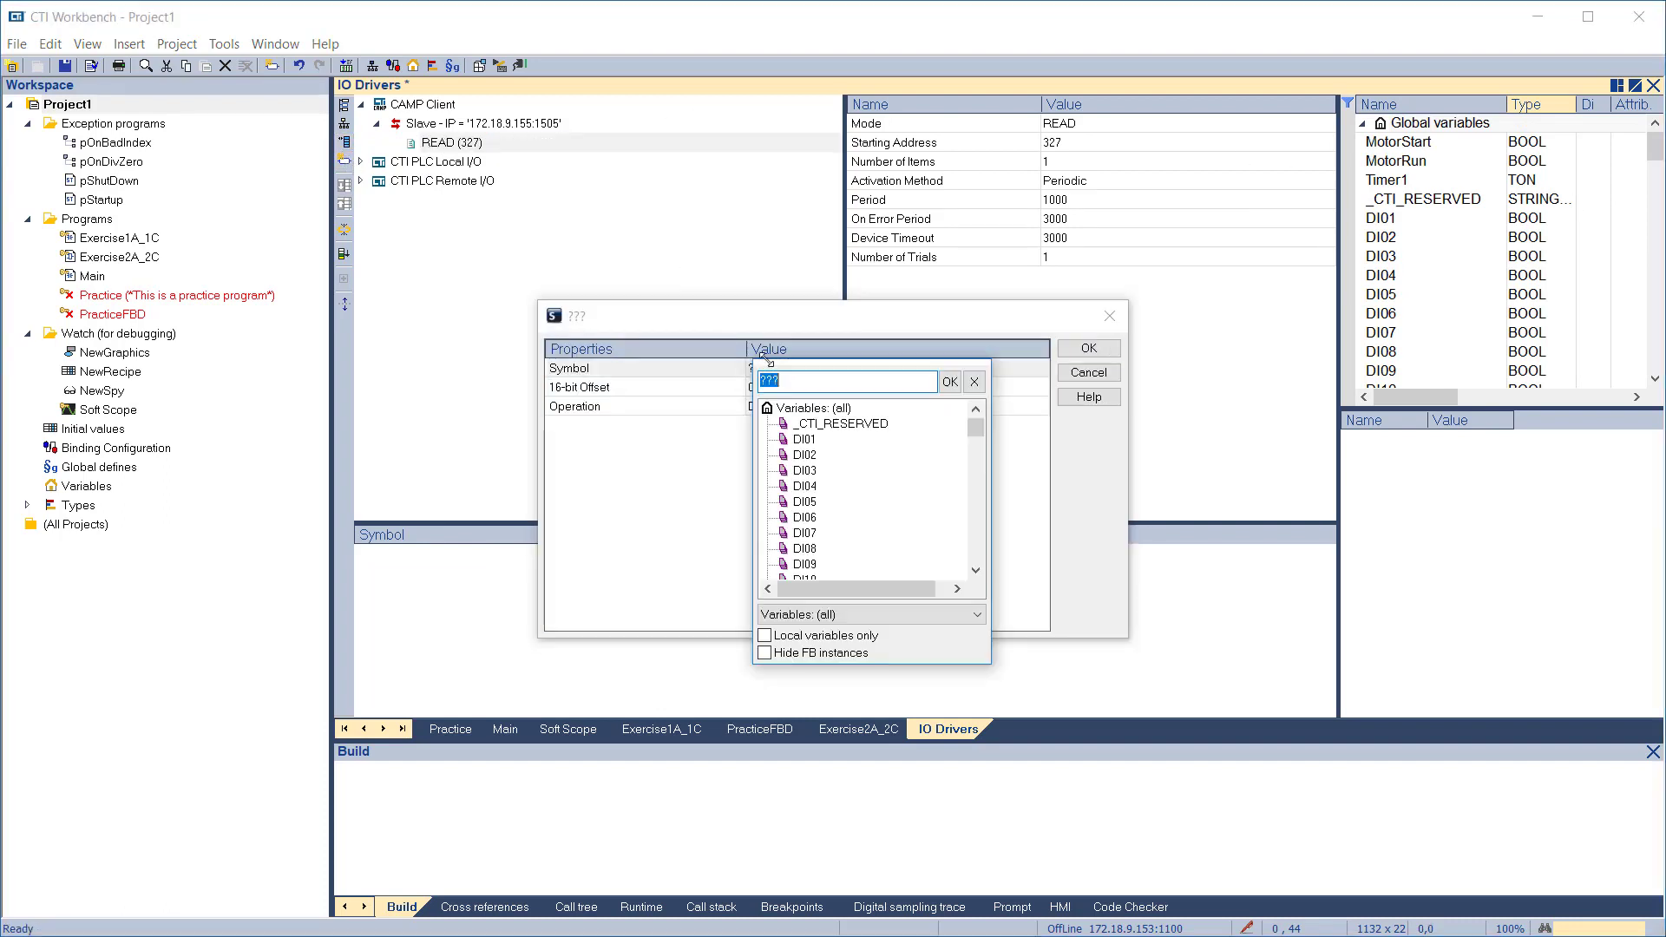
{"action": "type", "text": "Setpo"}
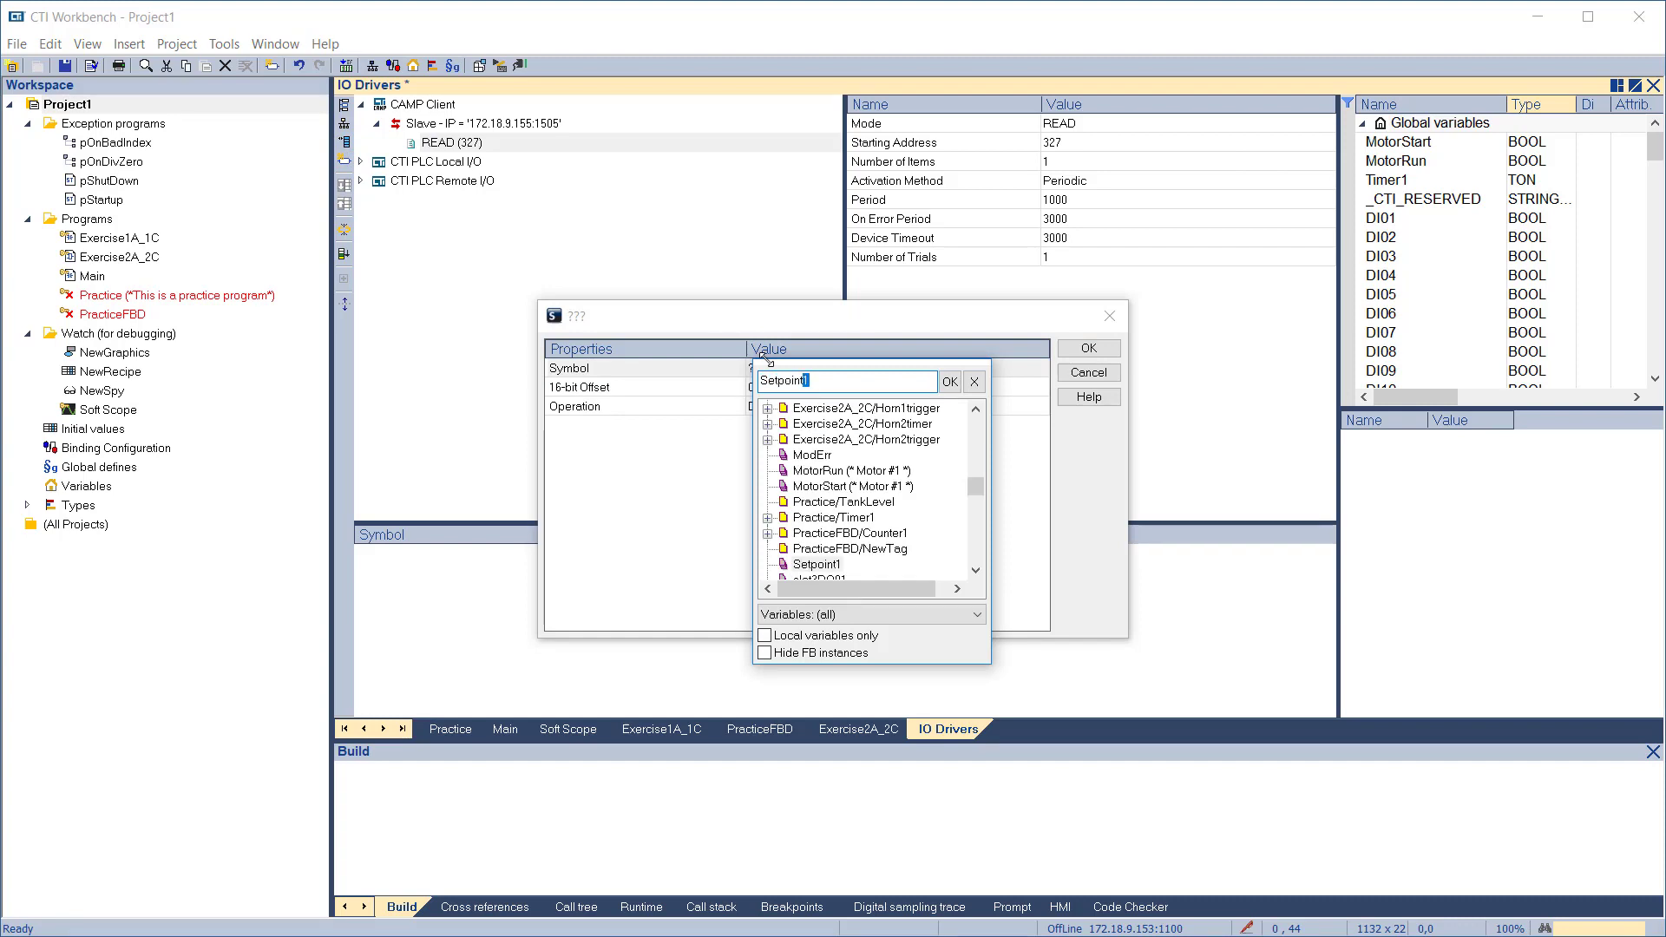
{"action": "type", "text": "int"}
{"action": "left_click", "coordinate": [950, 382]}
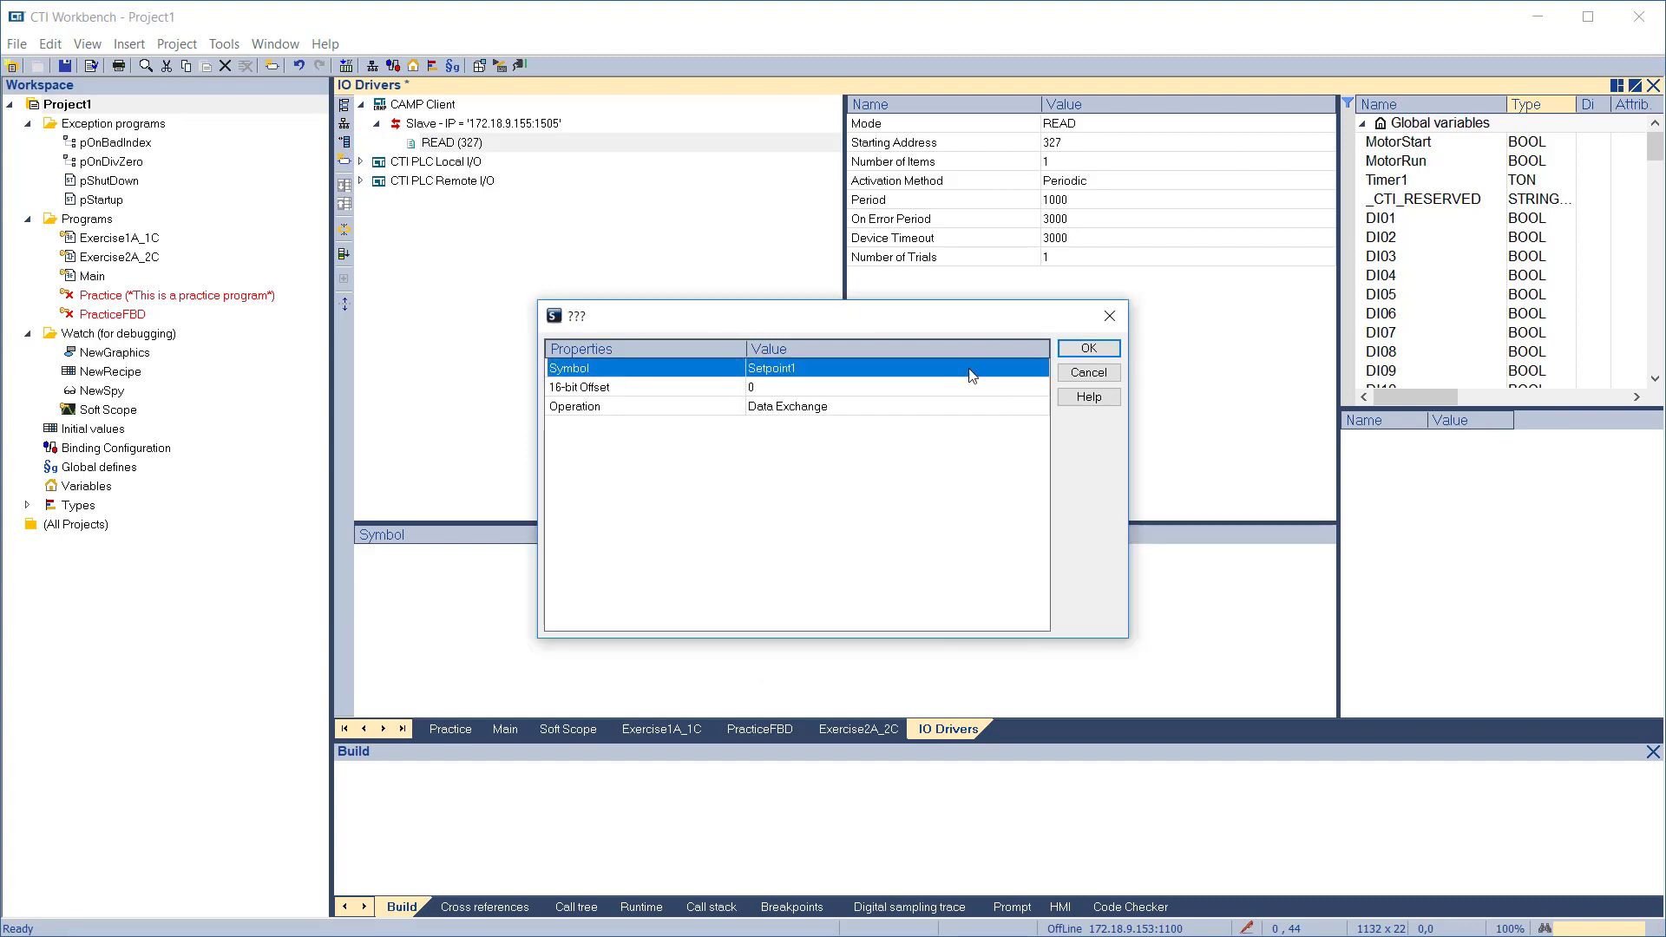
{"action": "left_click", "coordinate": [1076, 351]}
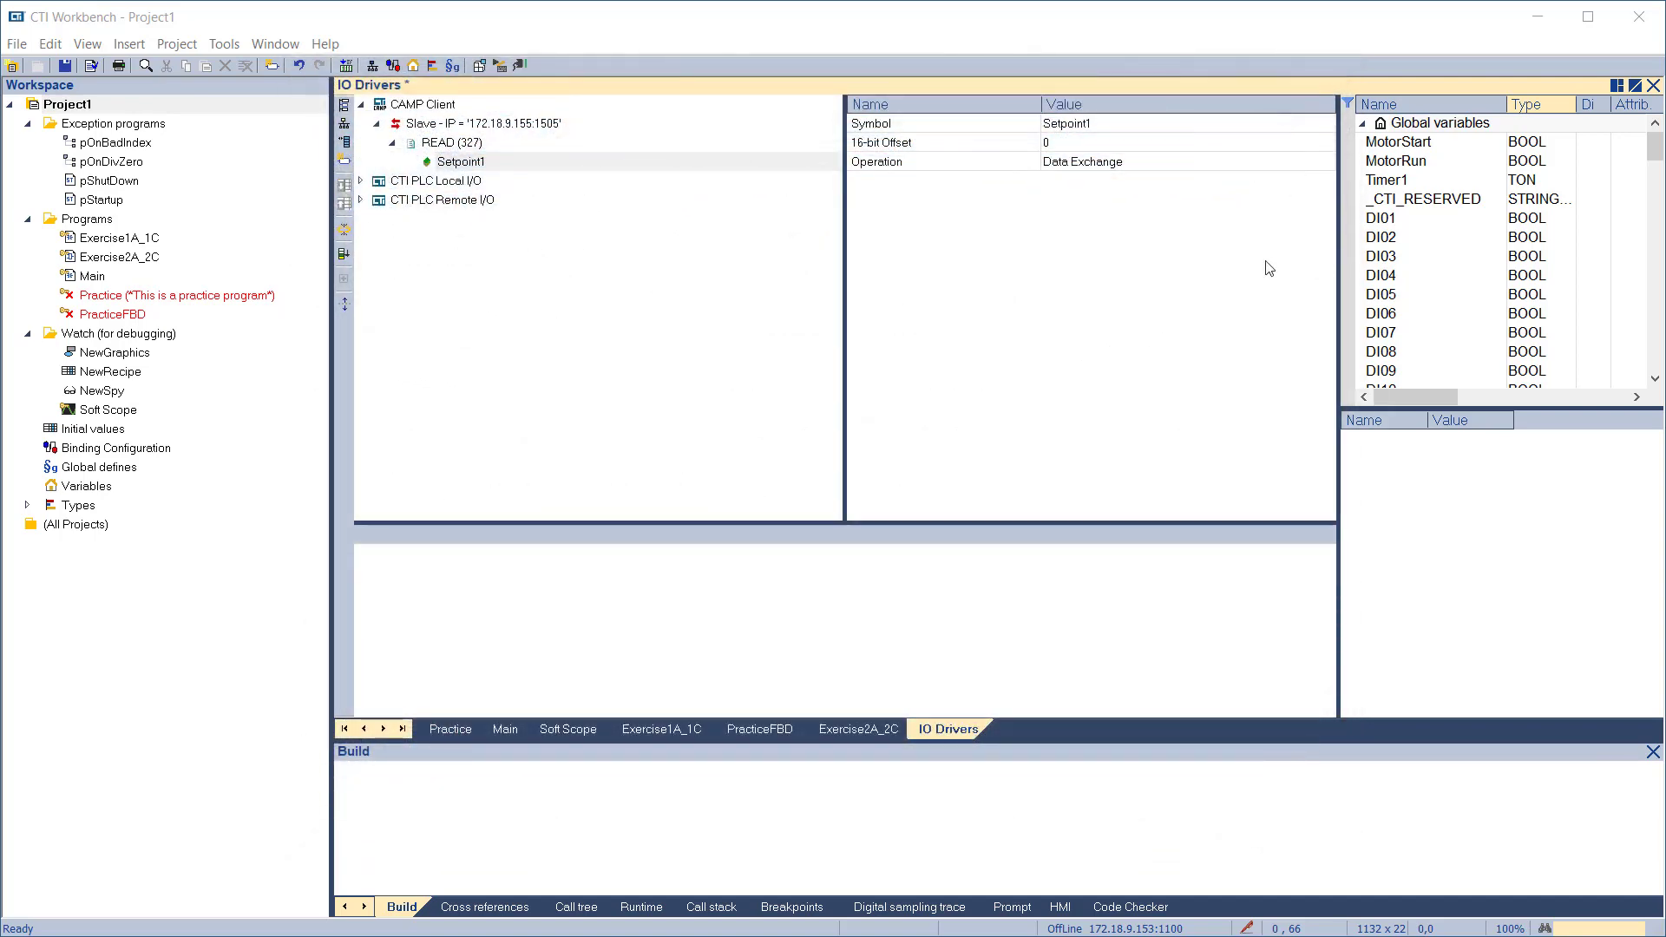
Add a global variable named Loop1_setpoint with data type REAL
{"action": "left_click", "coordinate": [1394, 125]}
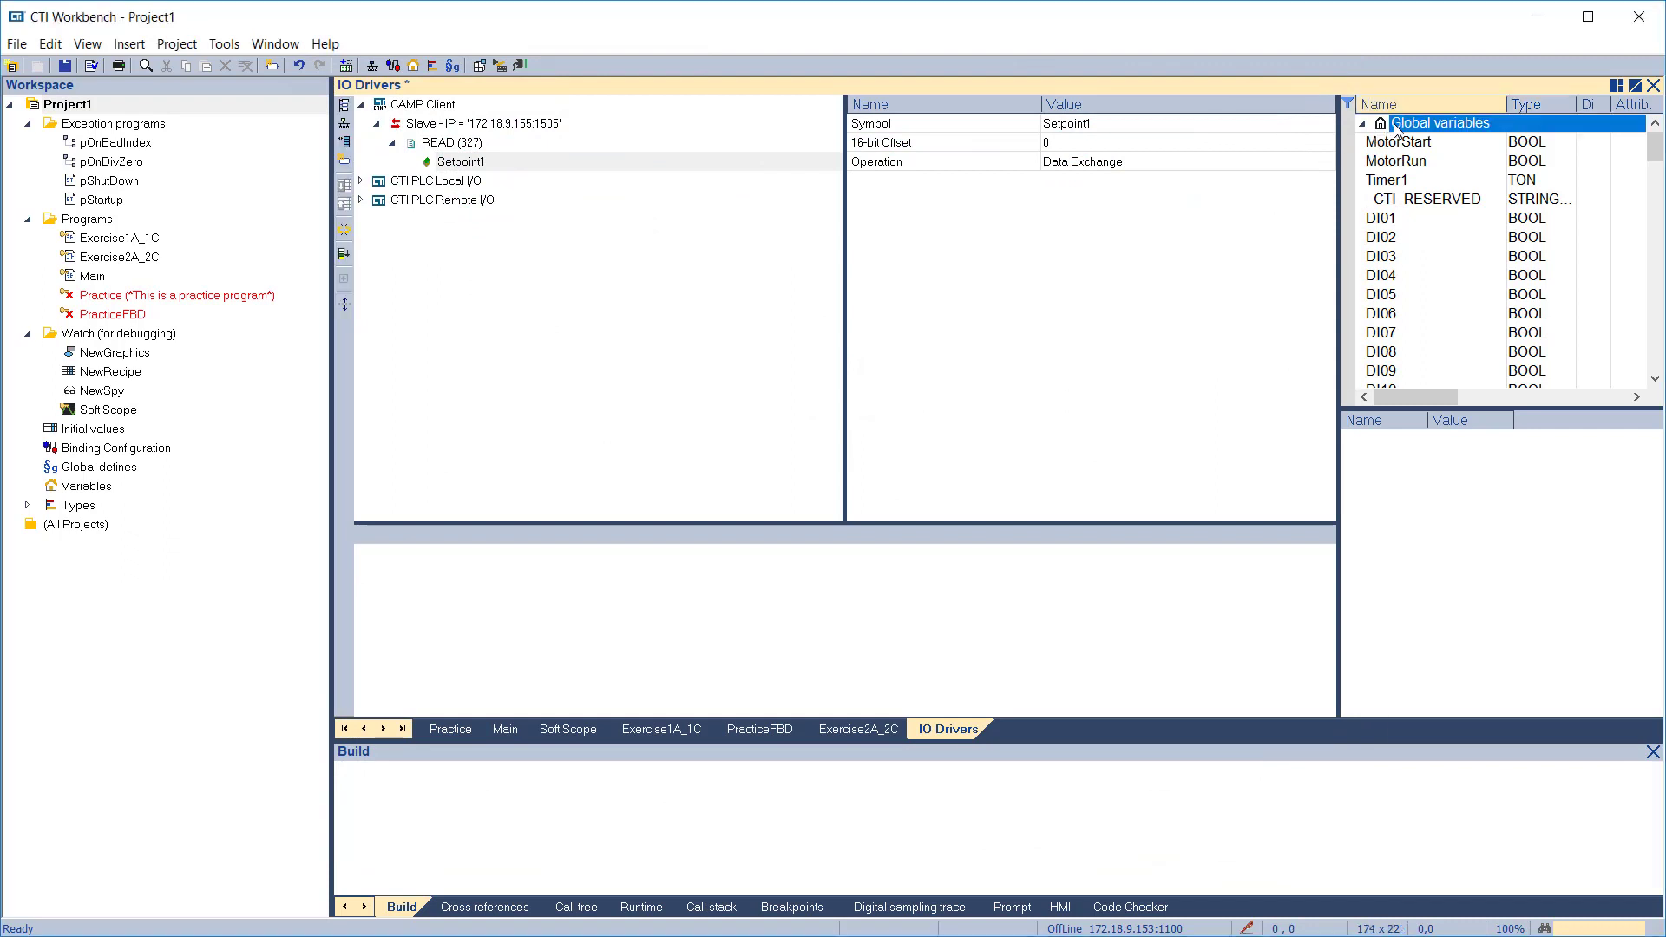
{"action": "right_click", "coordinate": [1394, 128]}
{"action": "left_click", "coordinate": [1419, 398]}
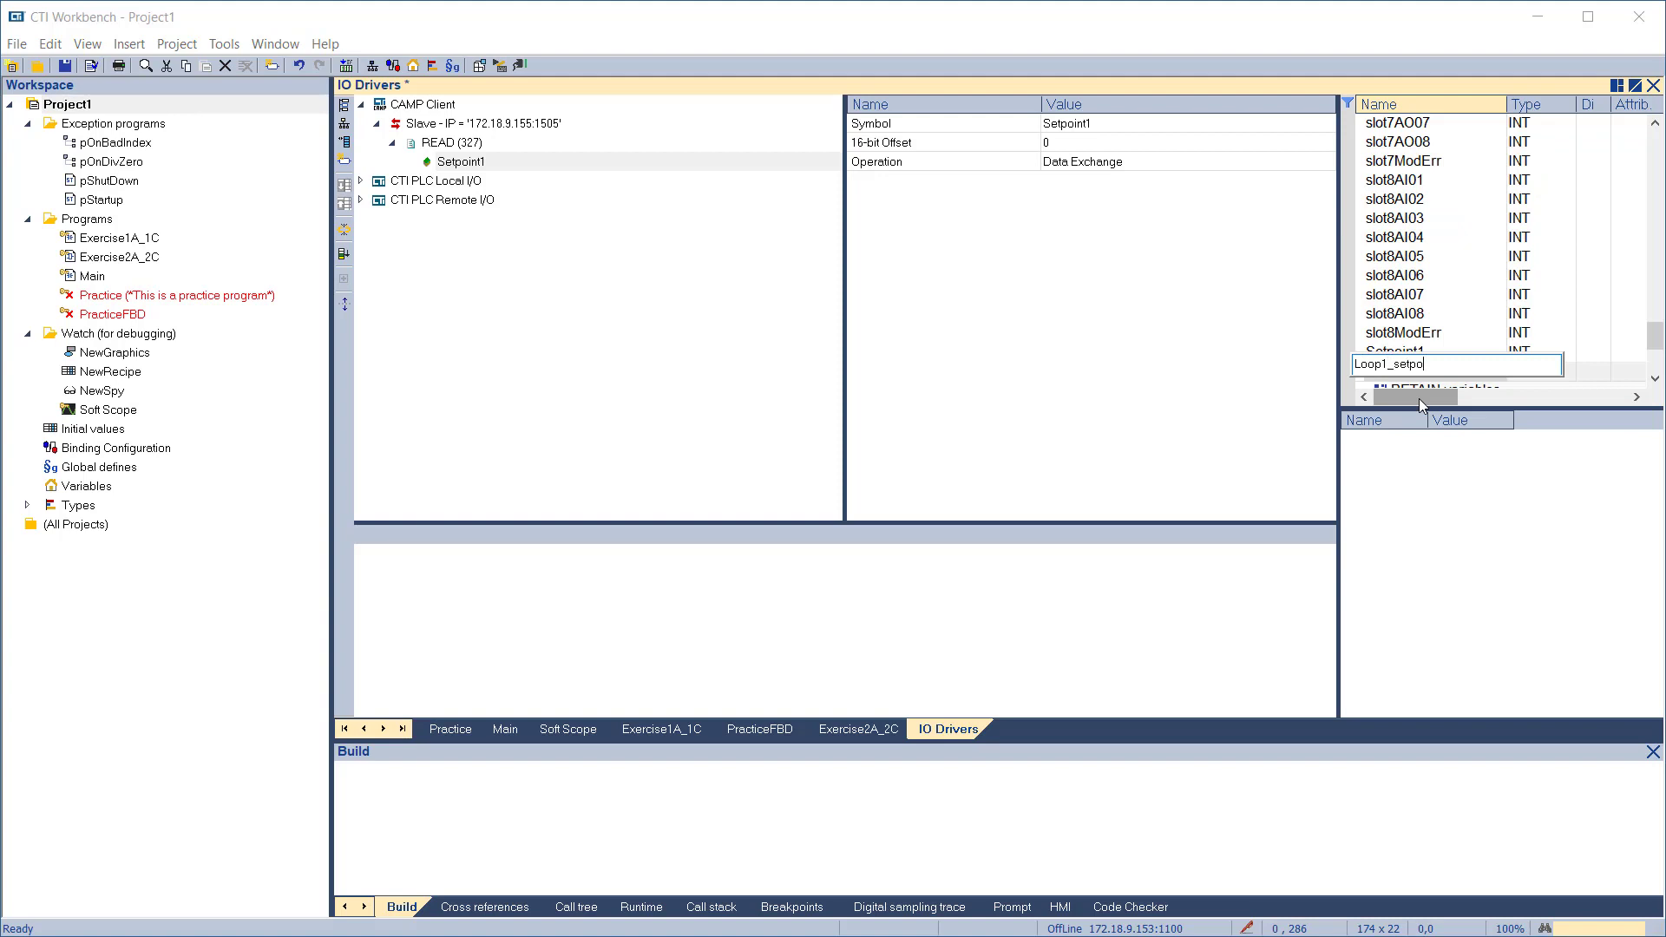
{"action": "type", "text": "int"}
{"action": "key", "text": "Return"}
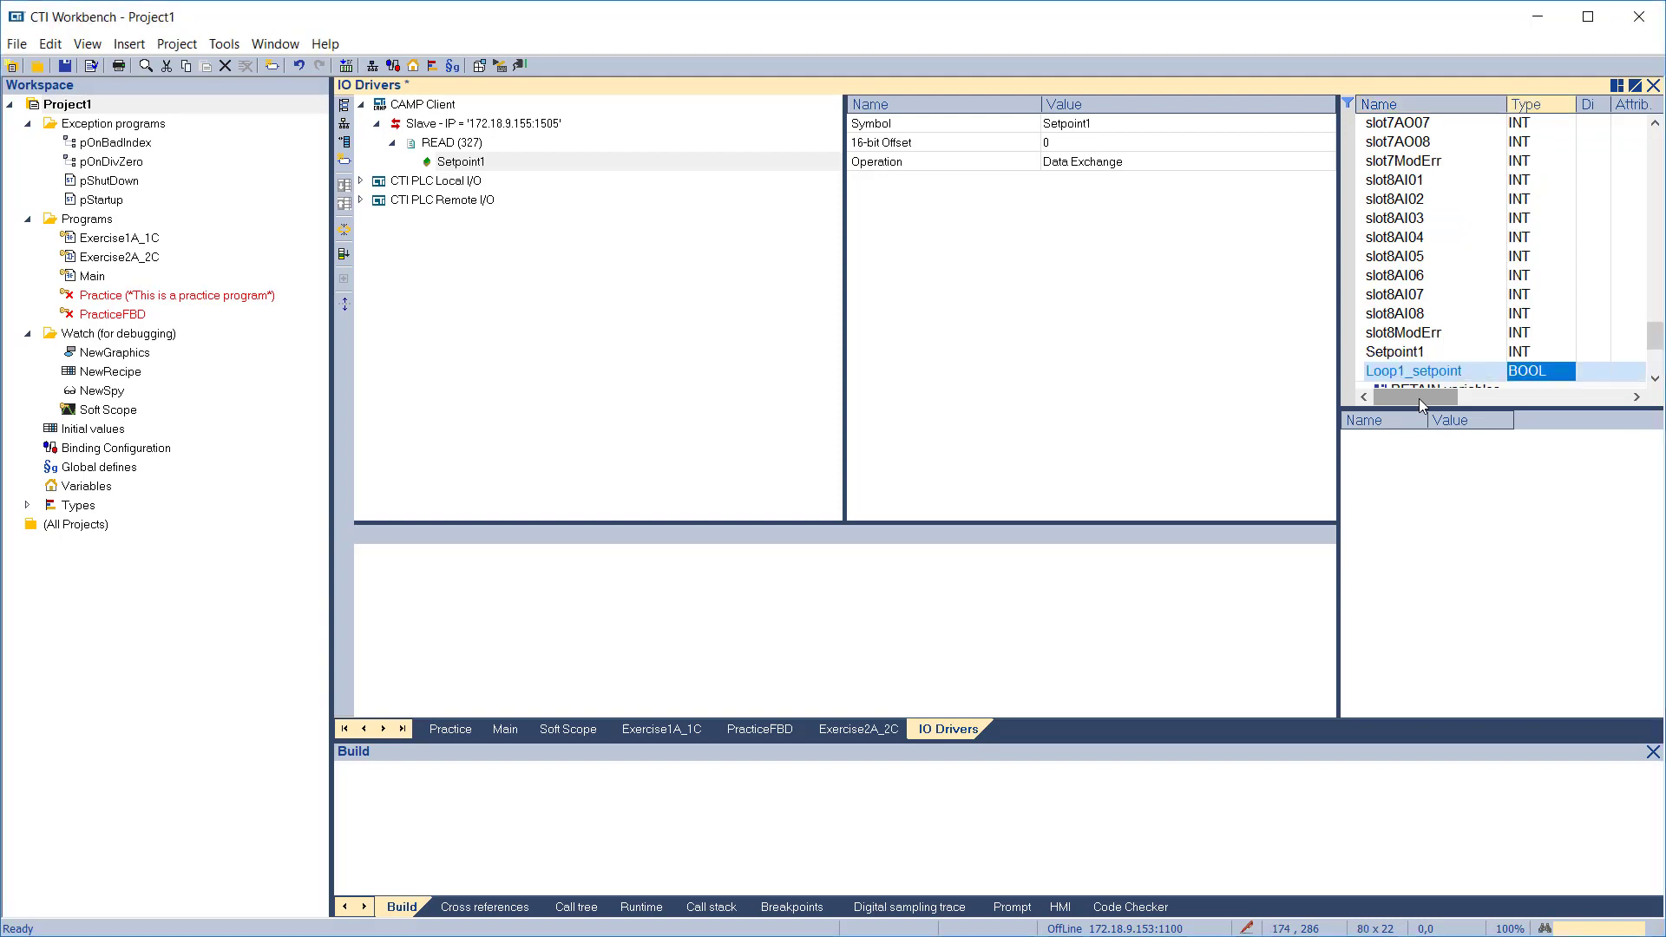
{"action": "key", "text": "r"}
{"action": "key", "text": "Return"}
{"action": "scroll", "coordinate": [1388, 260], "scroll_direction": "up", "scroll_amount": 10}
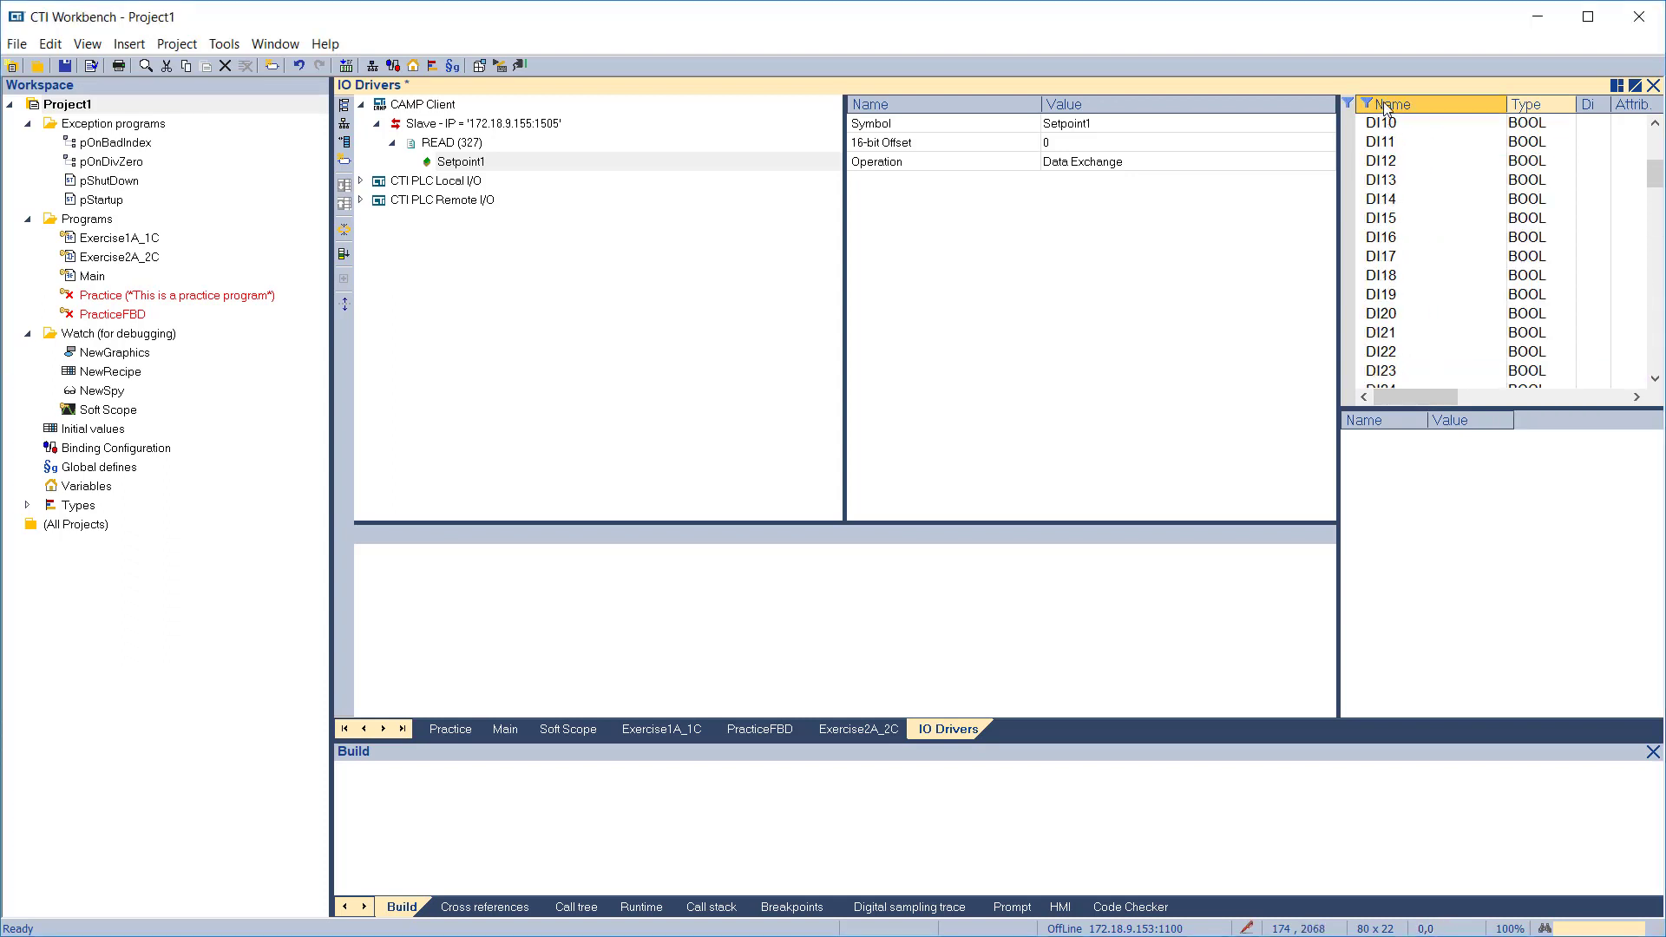
Create the global INT variables analog1 through analog8 in one batch using the name pattern analog%
{"action": "left_click", "coordinate": [1386, 110]}
{"action": "left_click", "coordinate": [1392, 123]}
{"action": "right_click", "coordinate": [1393, 125]}
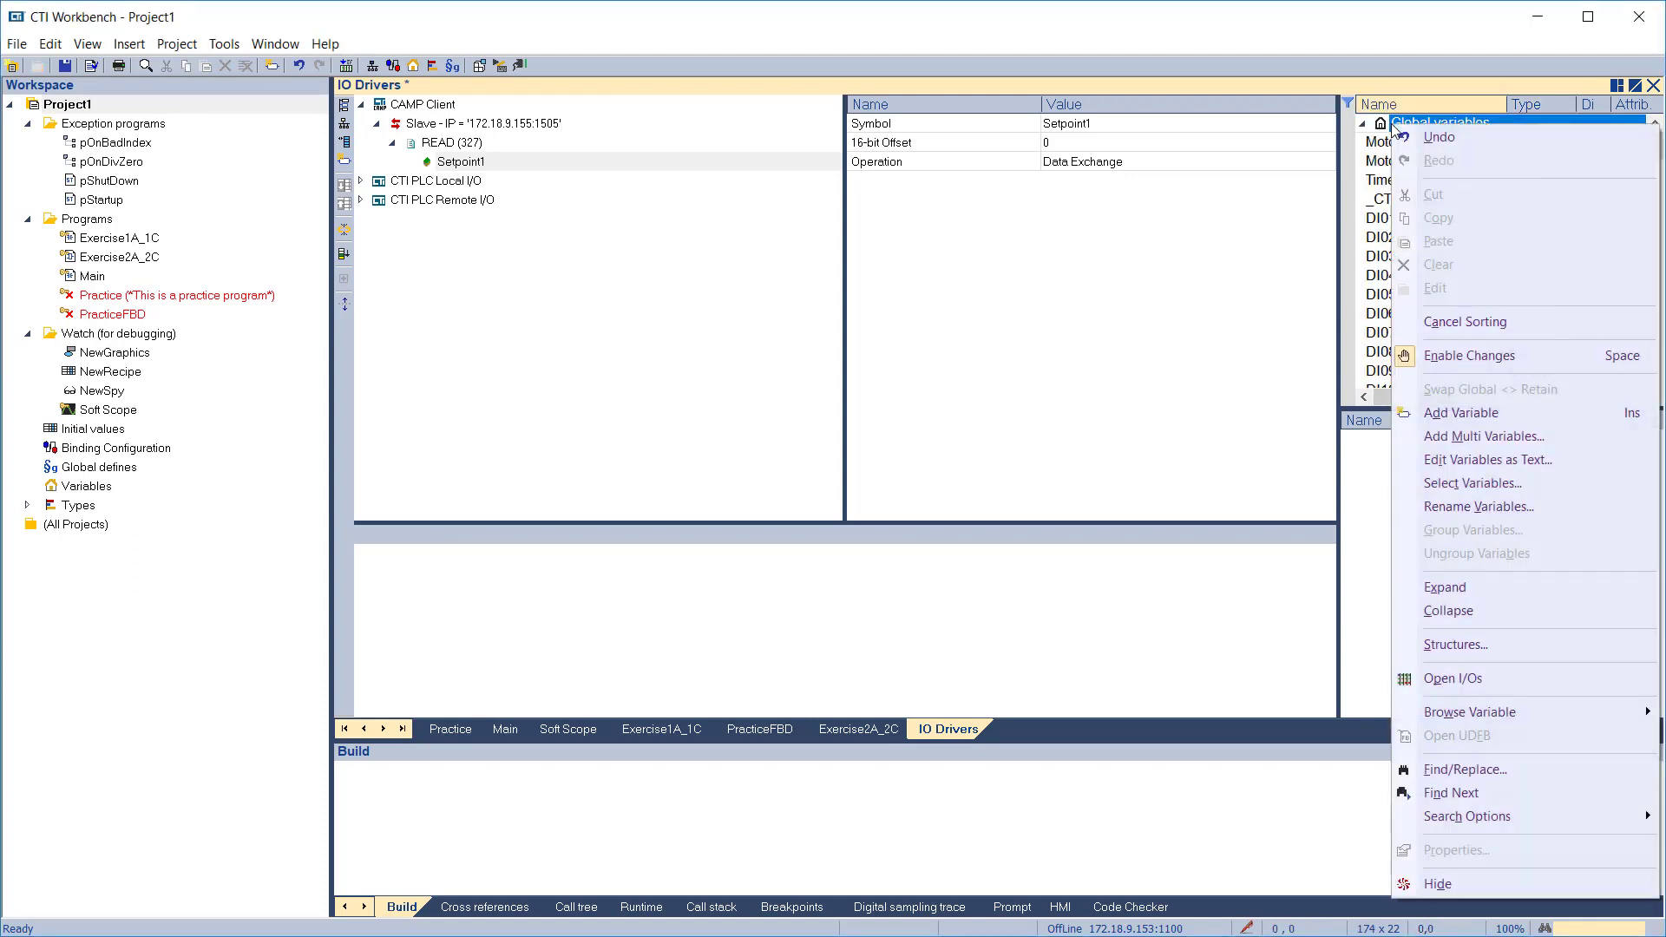
{"action": "left_click", "coordinate": [1484, 436]}
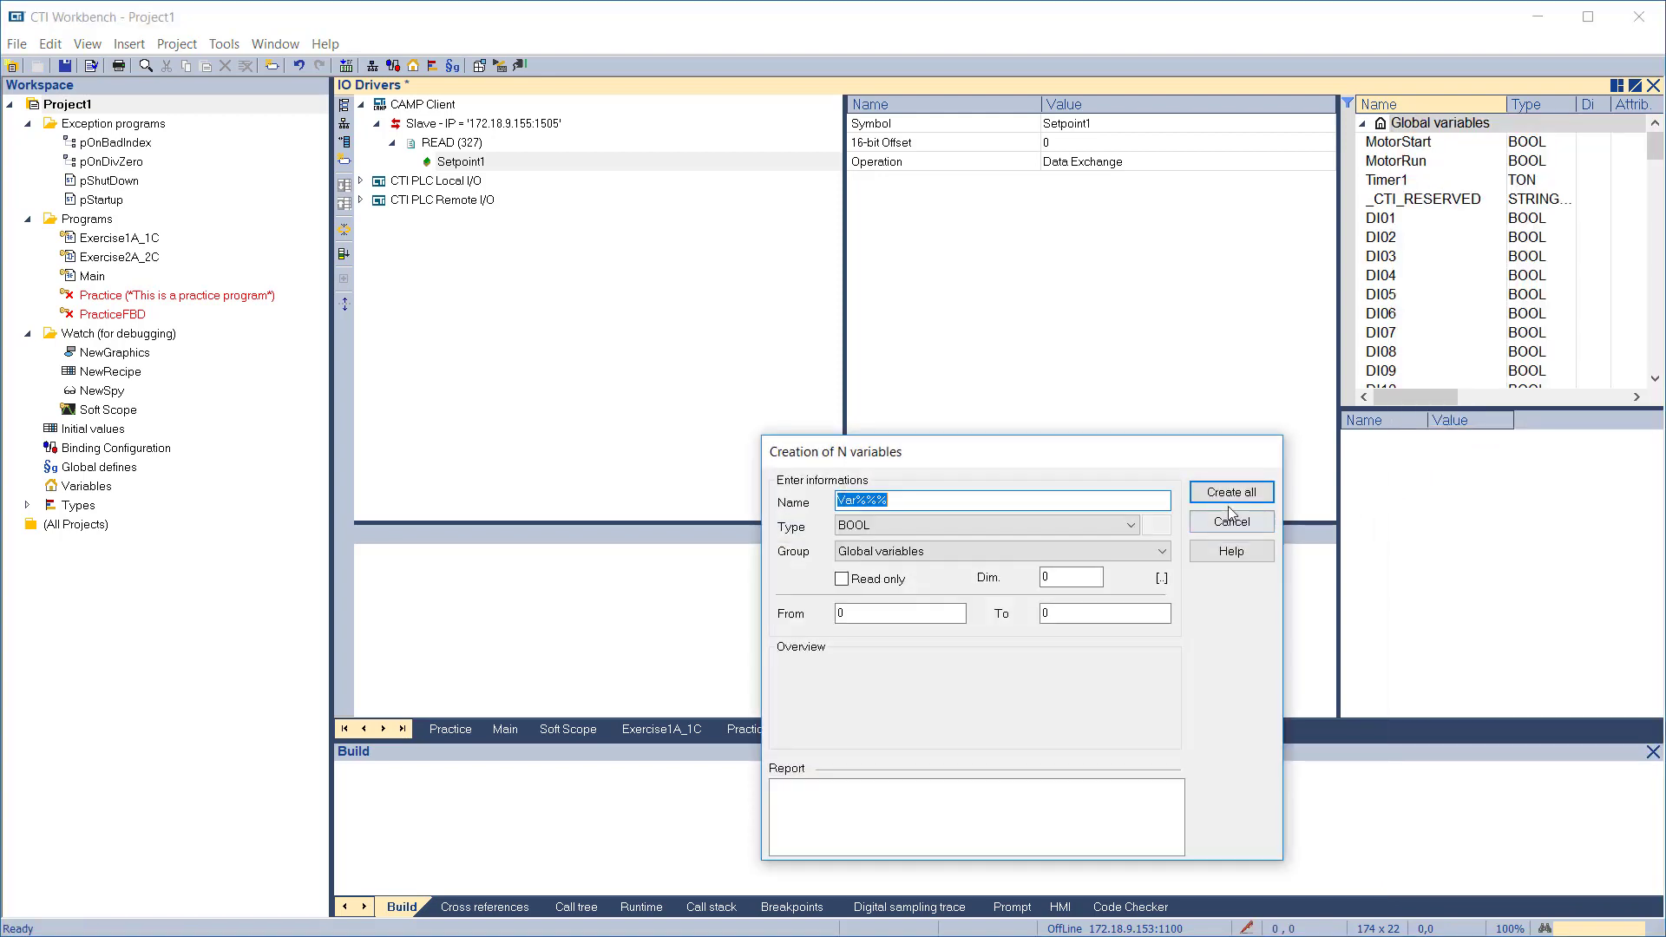
{"action": "type", "text": "anal"}
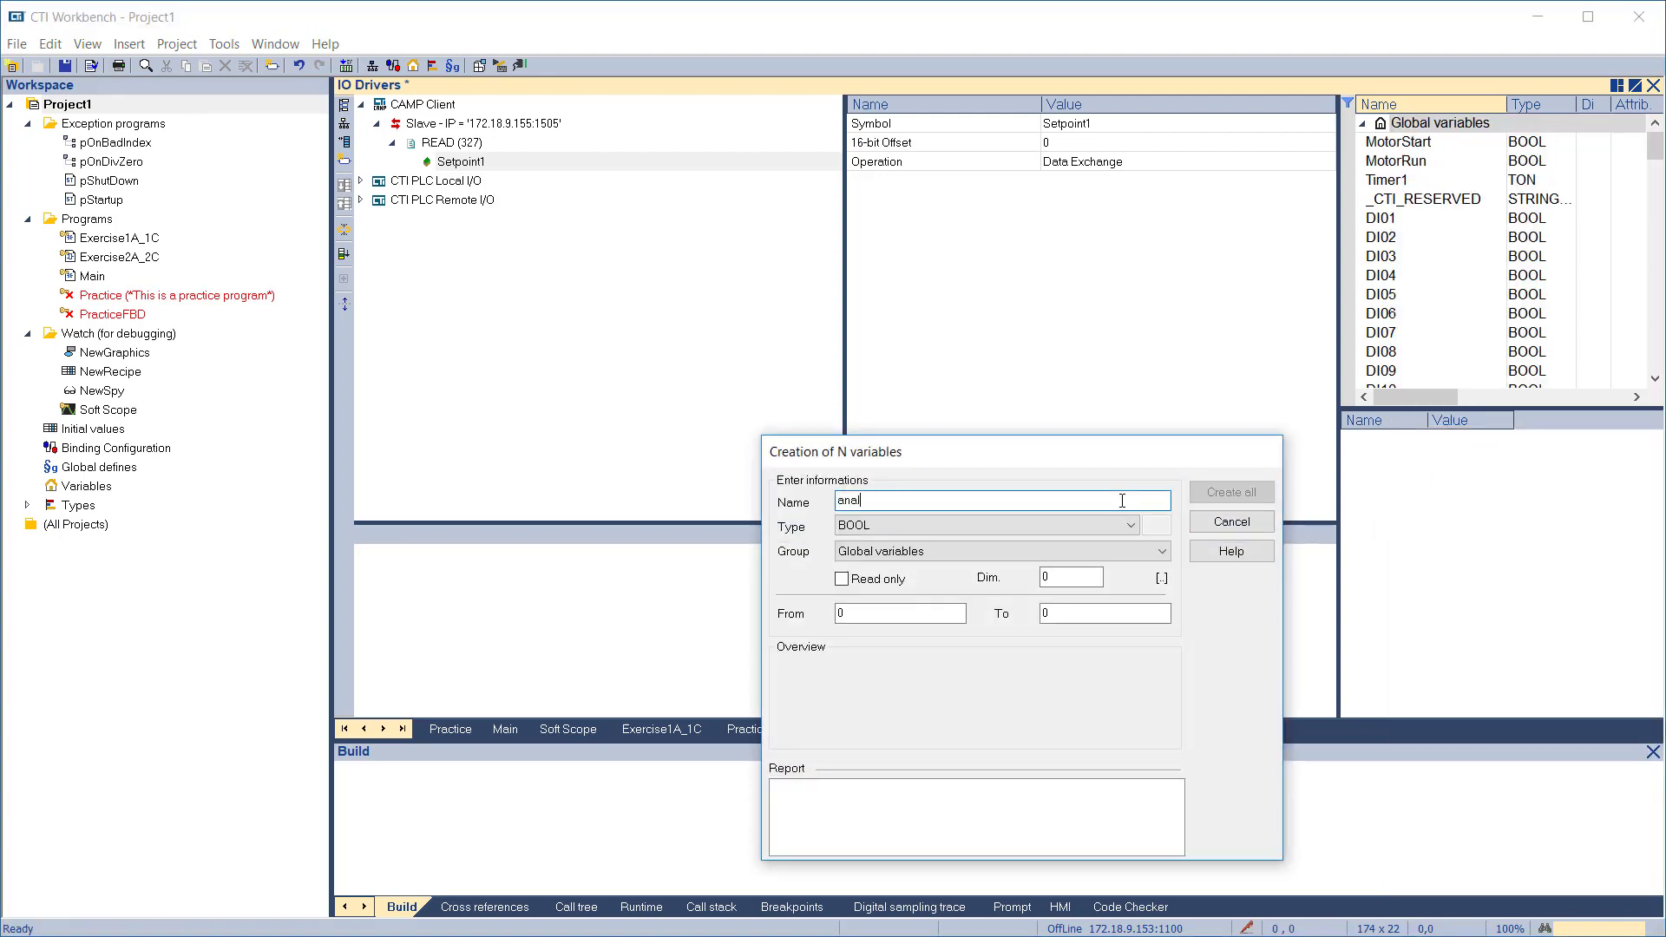
{"action": "type", "text": "og%"}
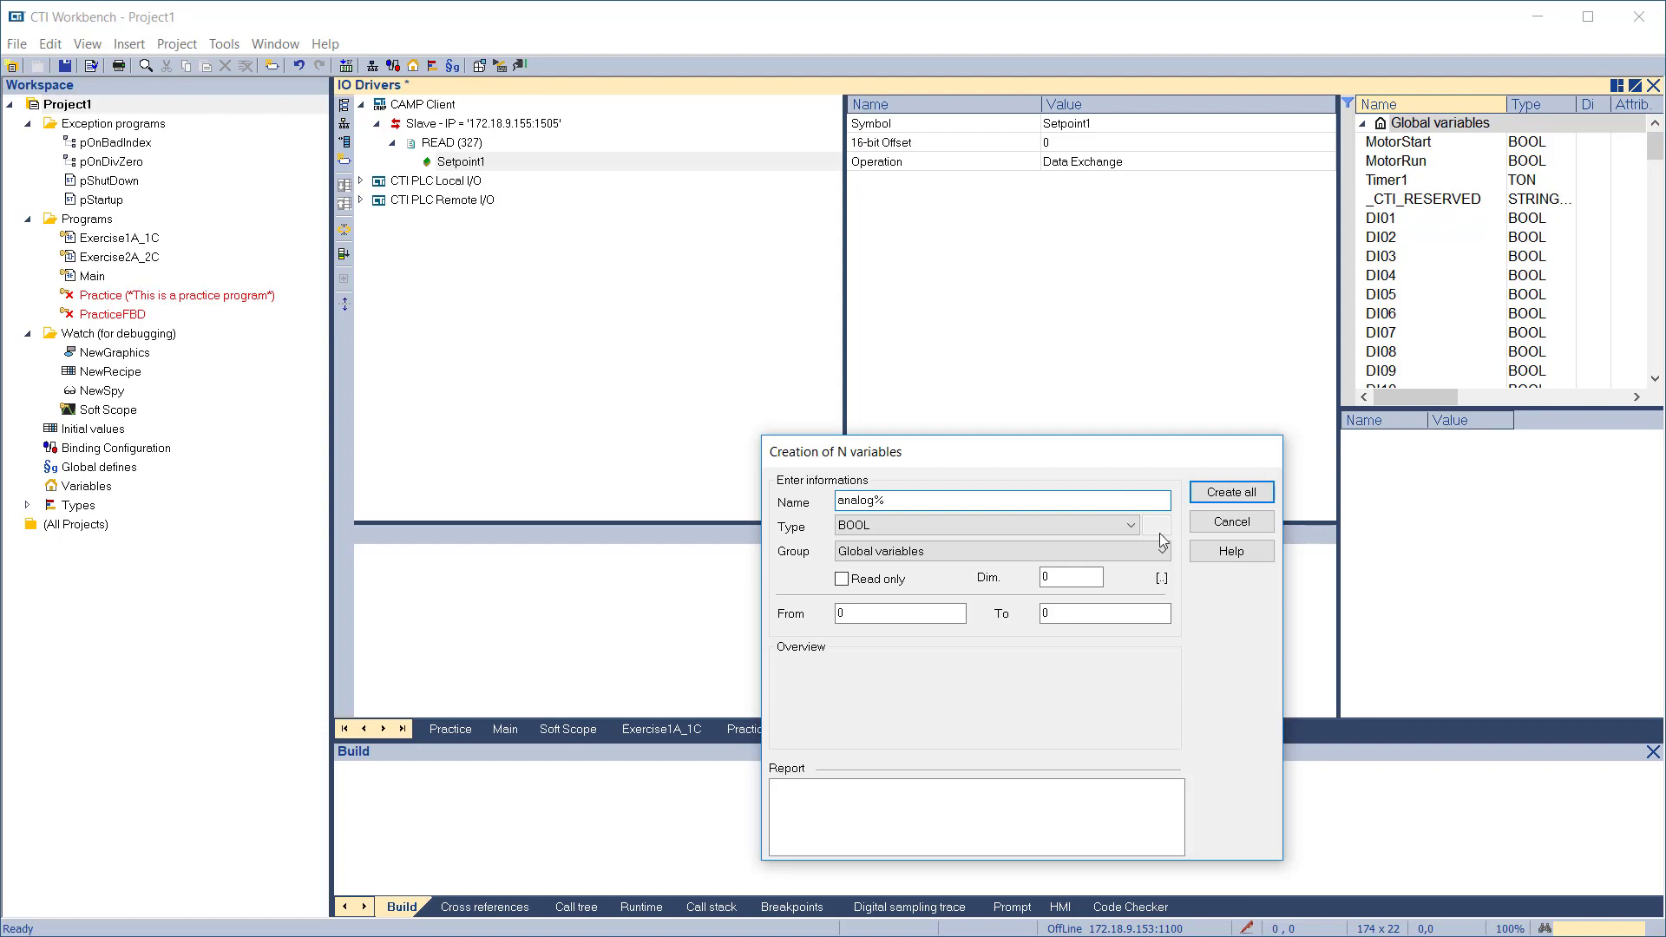
{"action": "left_click", "coordinate": [1124, 525]}
{"action": "left_click", "coordinate": [955, 594]}
{"action": "left_click", "coordinate": [840, 615]}
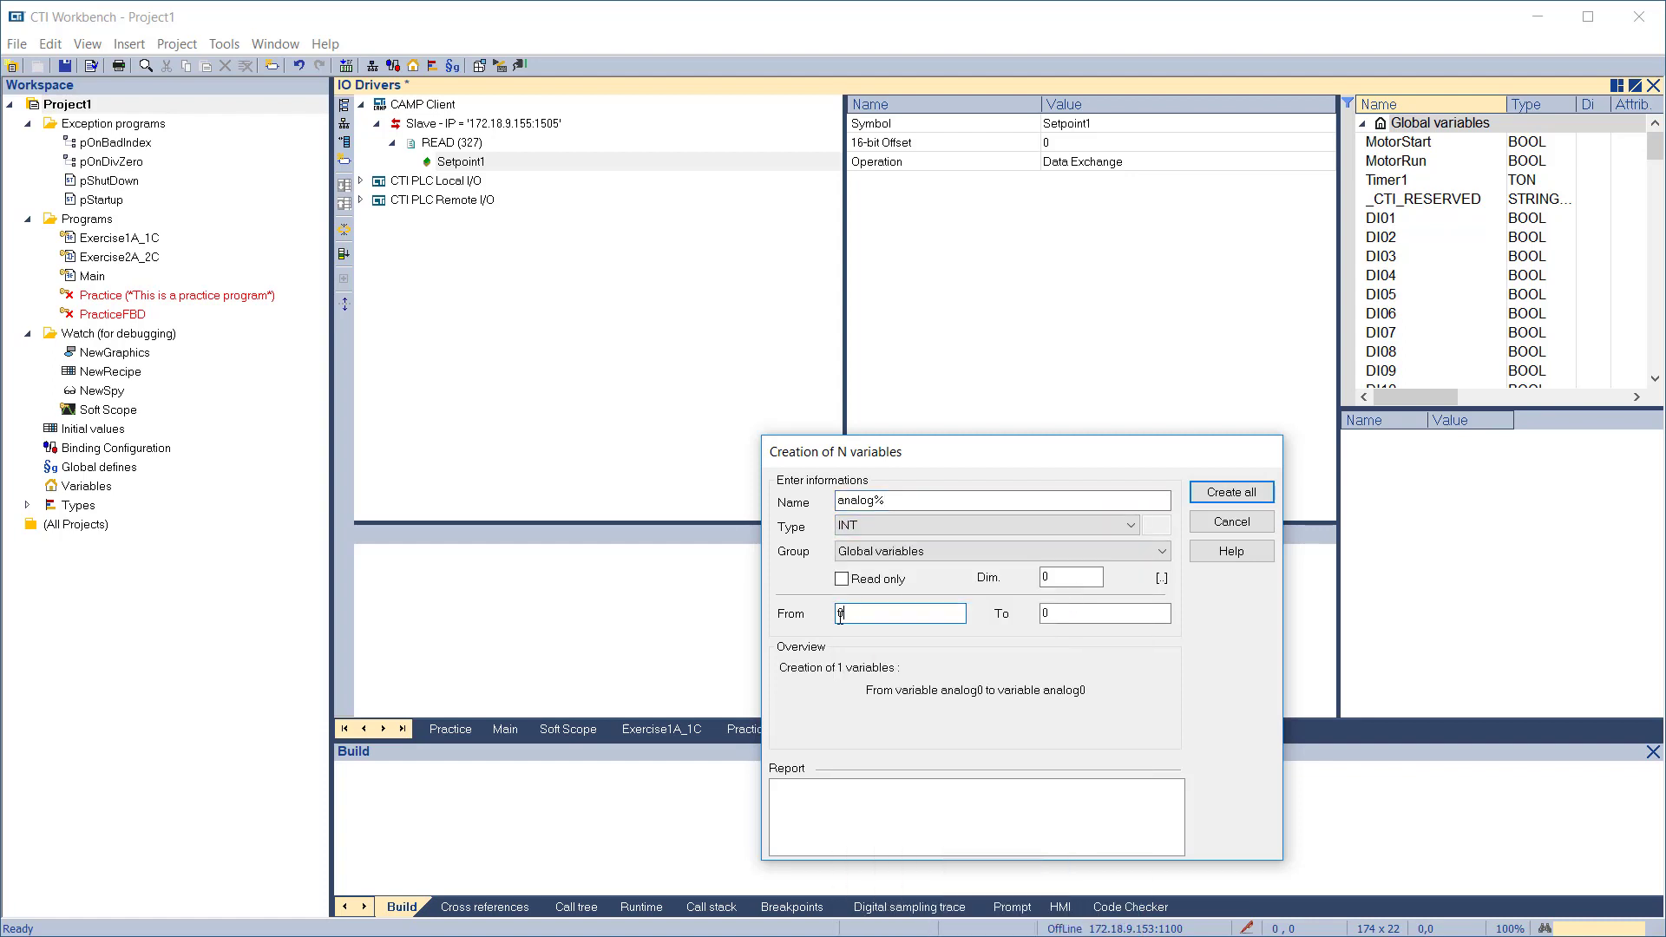
{"action": "key", "text": "Tab"}
{"action": "key", "text": "Tab"}
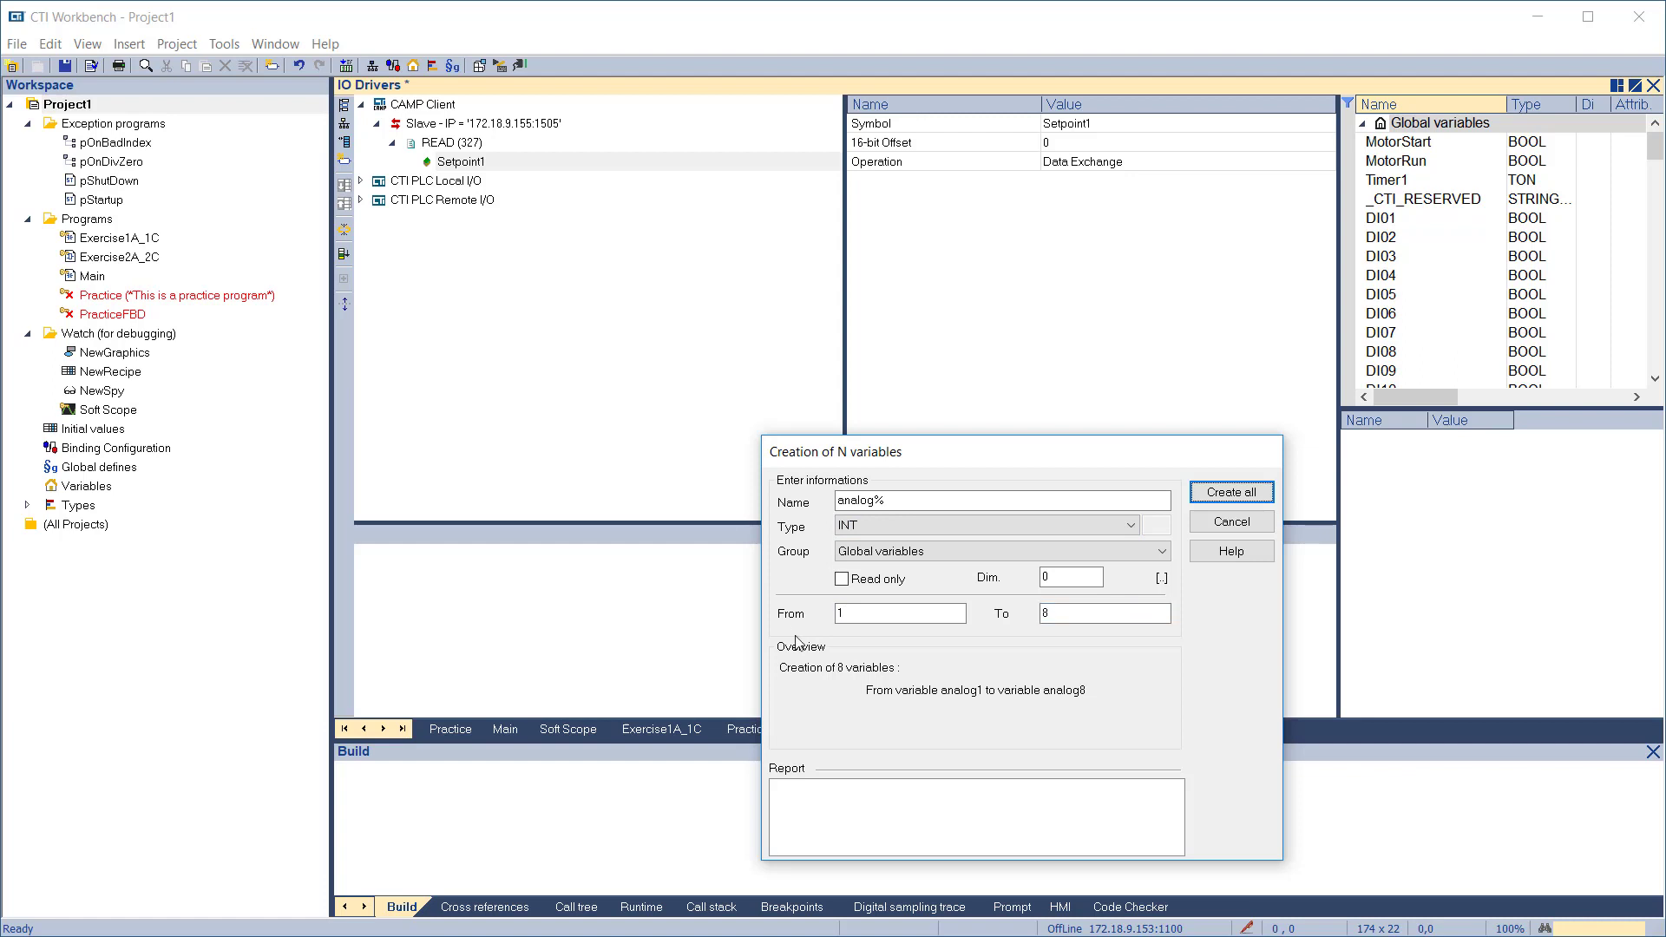
{"action": "left_click", "coordinate": [1228, 494]}
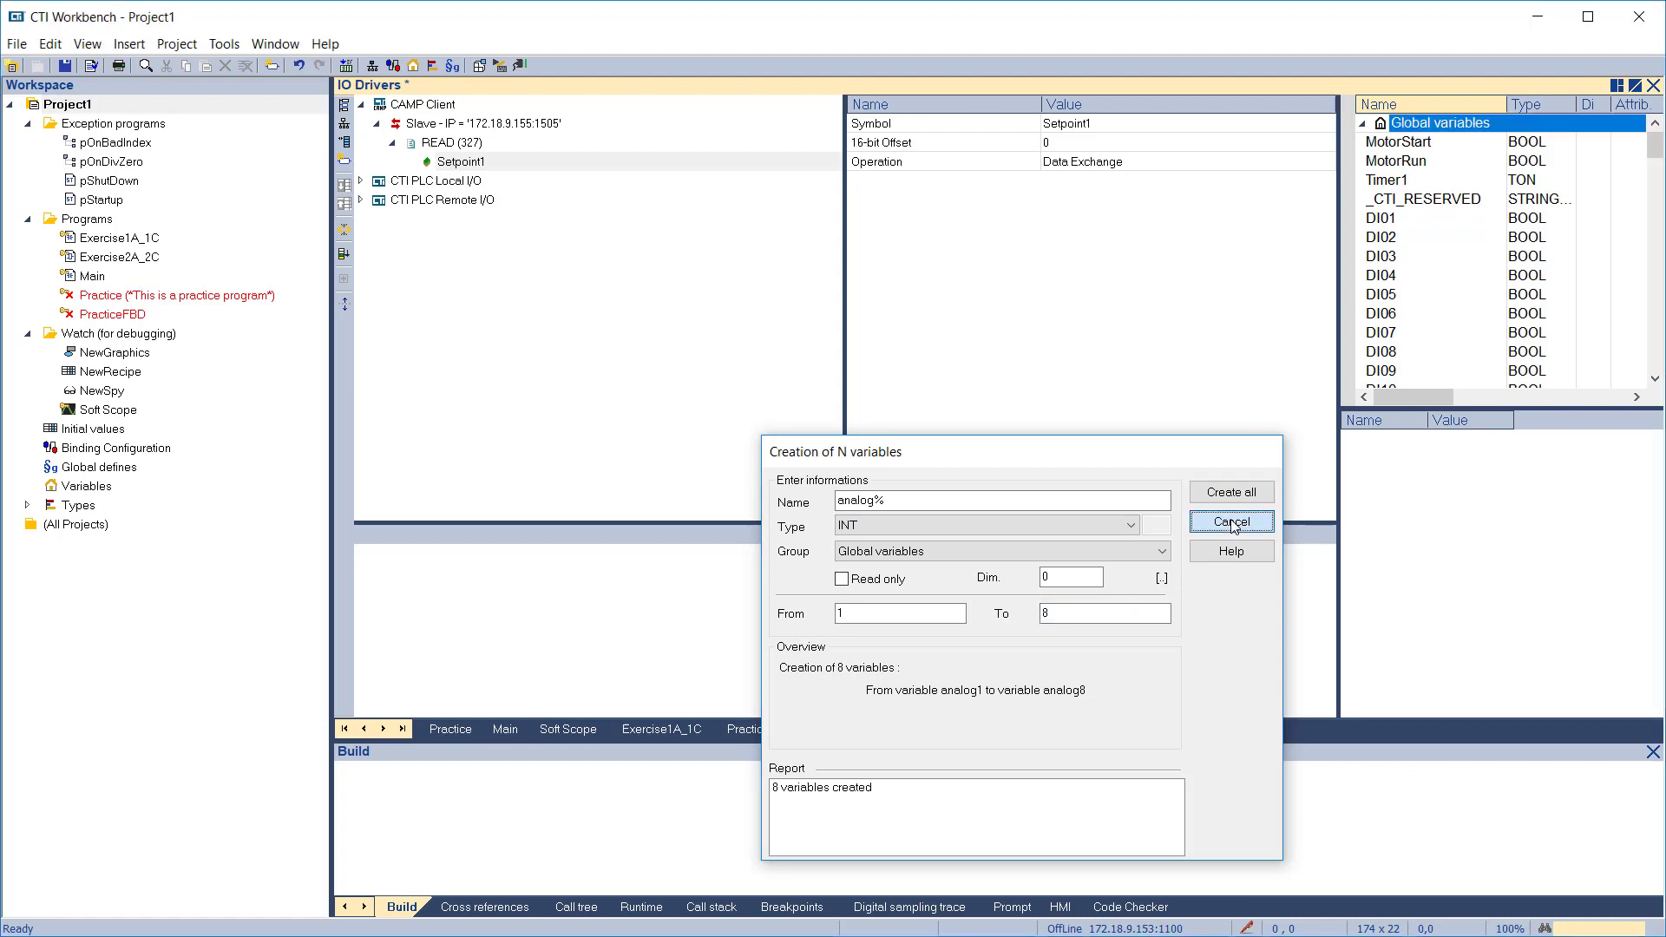
{"action": "left_click", "coordinate": [1231, 522]}
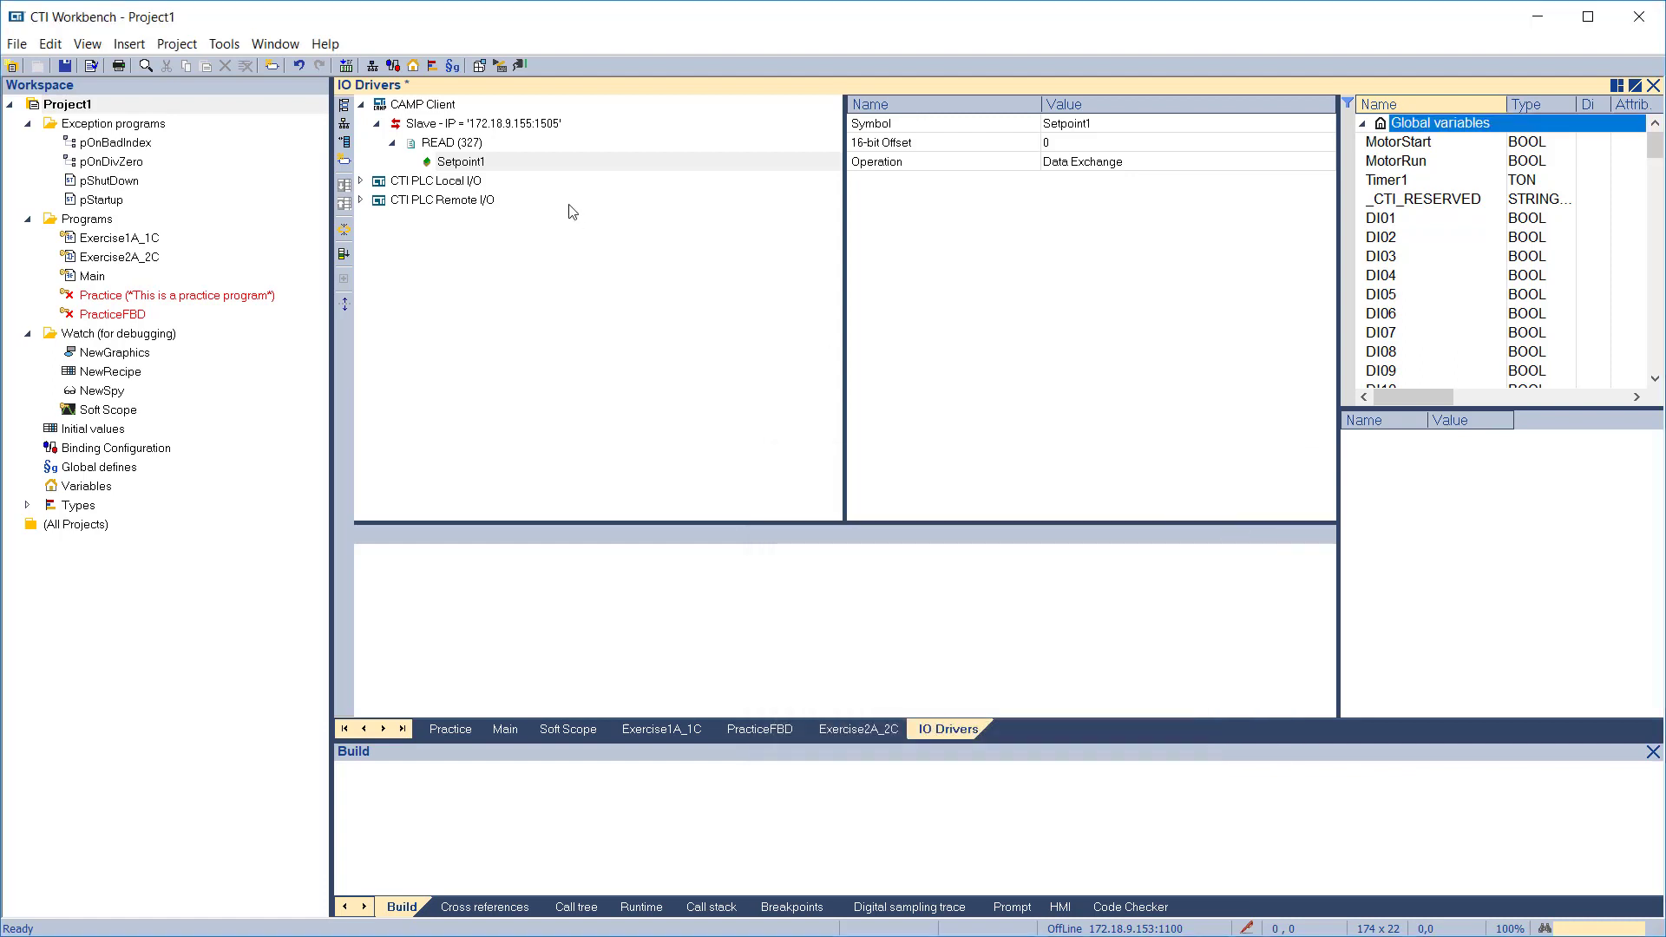
Collapse the CAMP Client configuration and add a CTI 2500 Data Cache configuration to the I/O drivers
{"action": "left_click", "coordinate": [361, 104]}
{"action": "left_click", "coordinate": [344, 105]}
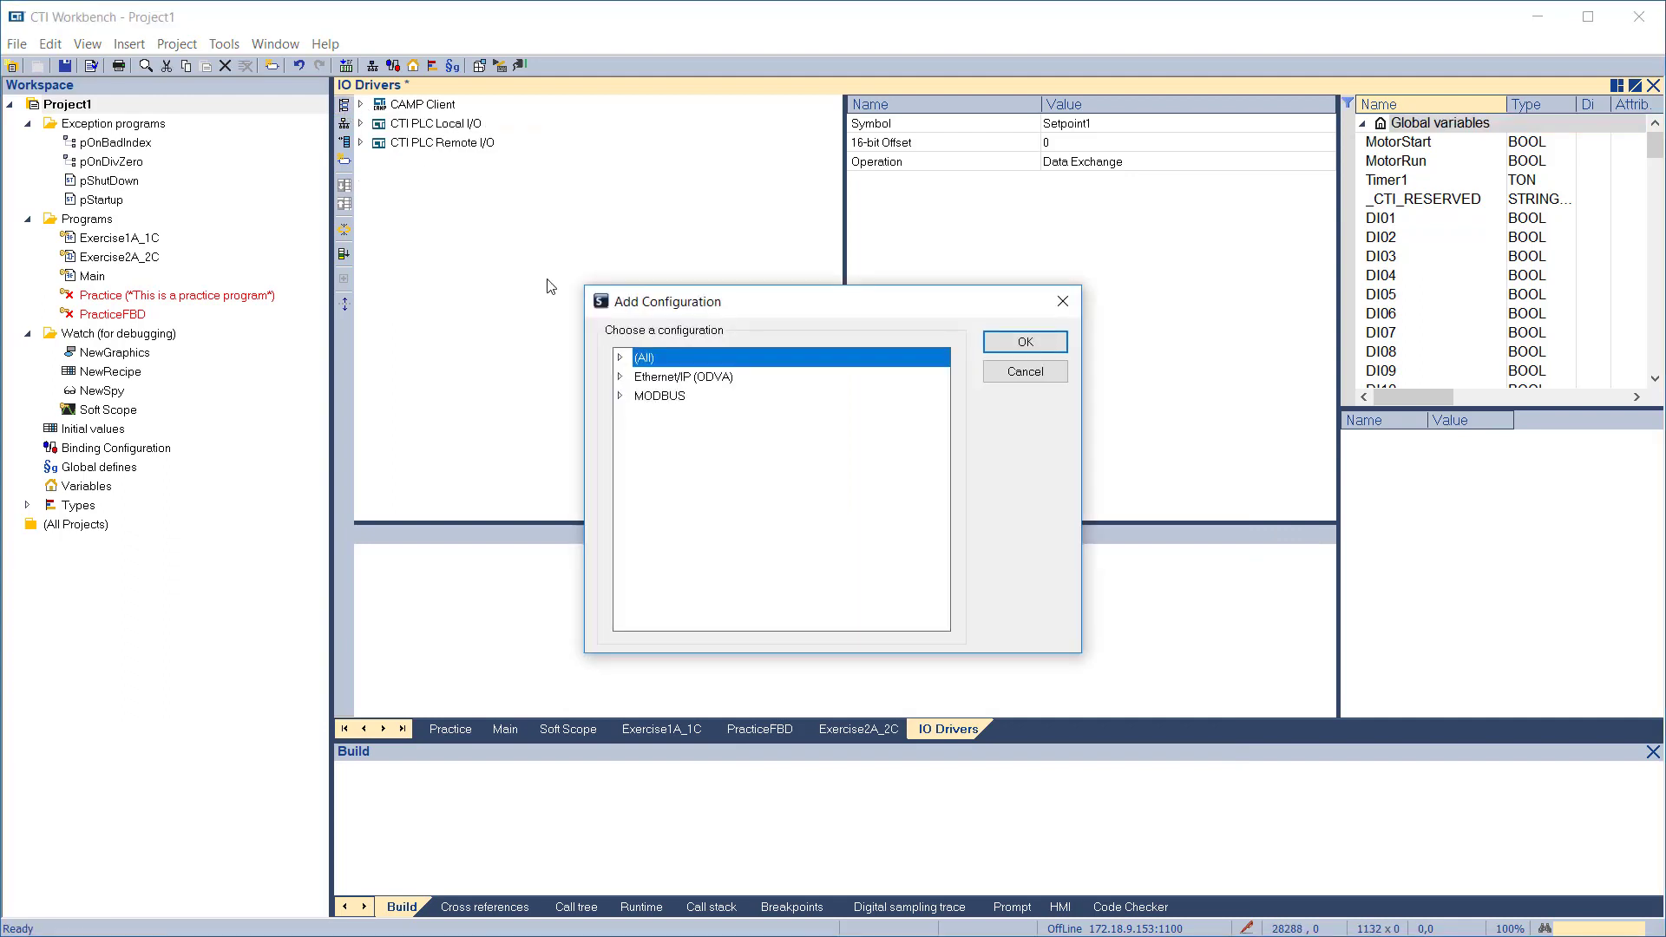
{"action": "left_click", "coordinate": [619, 357]}
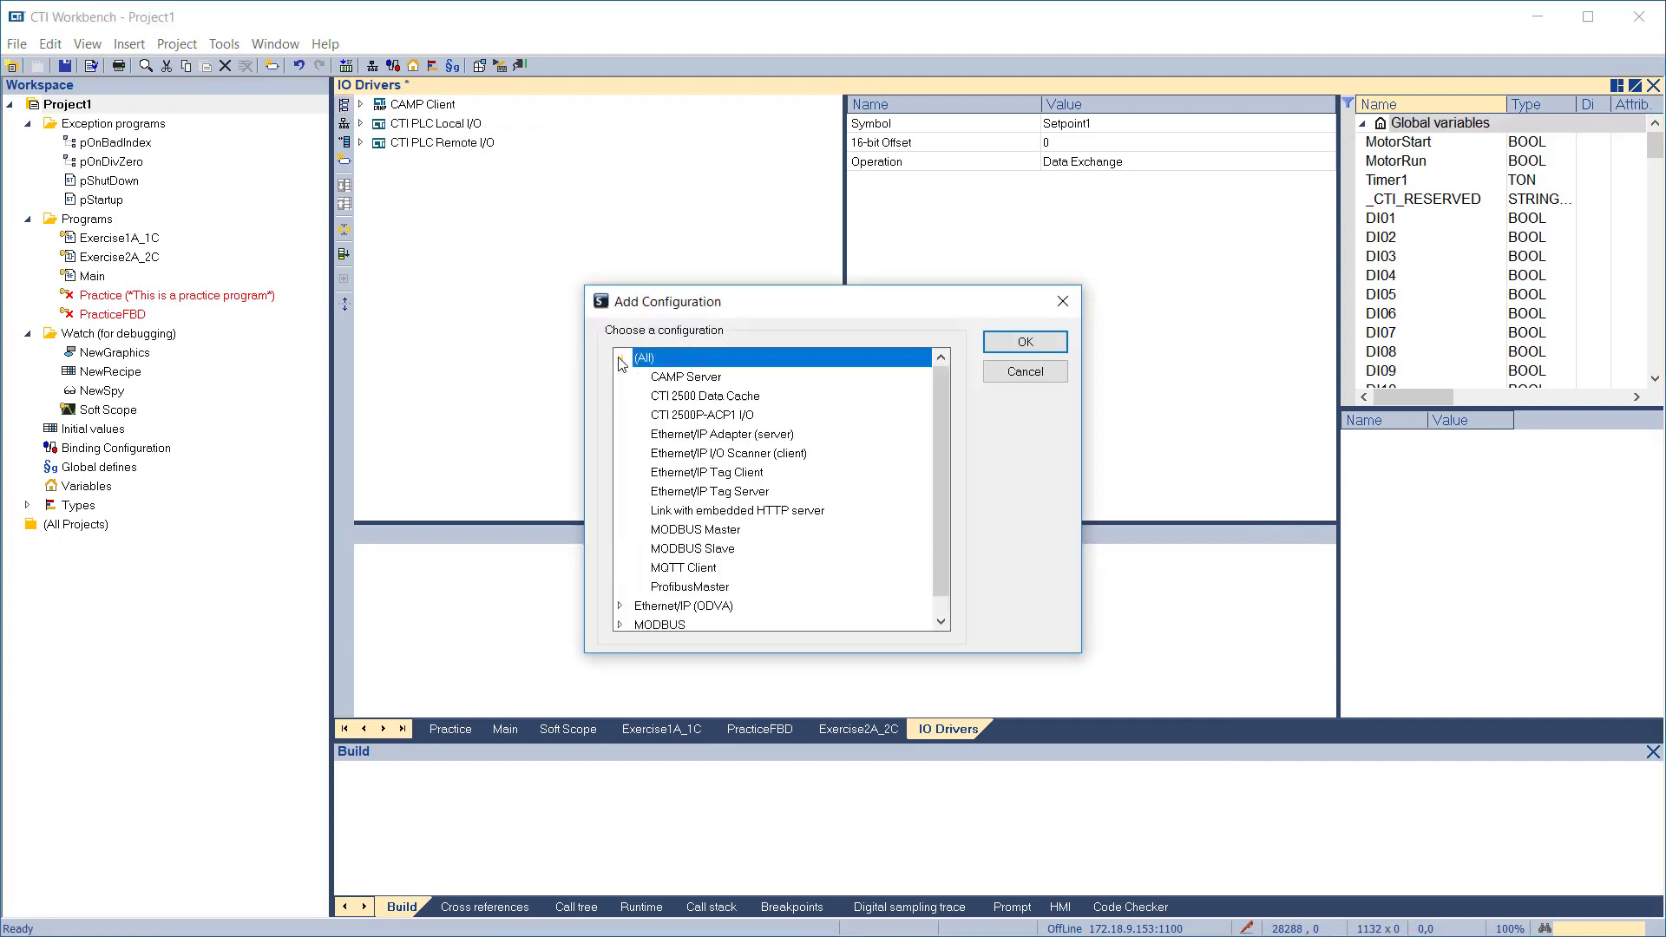
{"action": "double_click", "coordinate": [705, 396]}
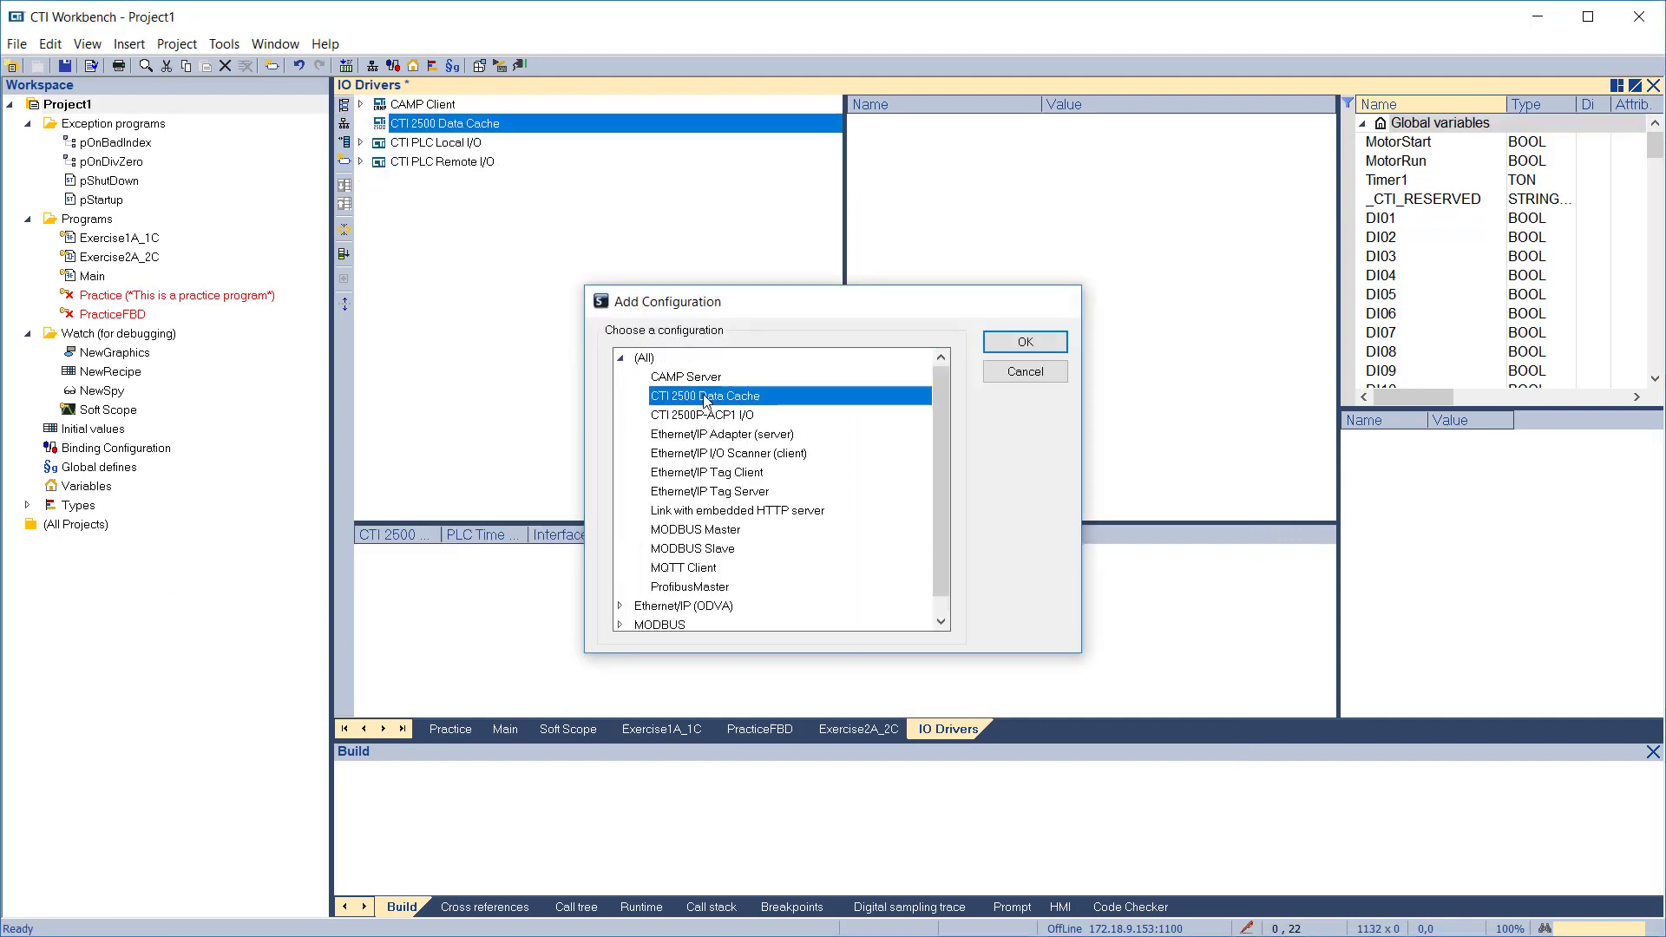
Insert a CTI 2500 PLC under the Data Cache configuration with the IP address 172.18.9.141
{"action": "left_click", "coordinate": [343, 125]}
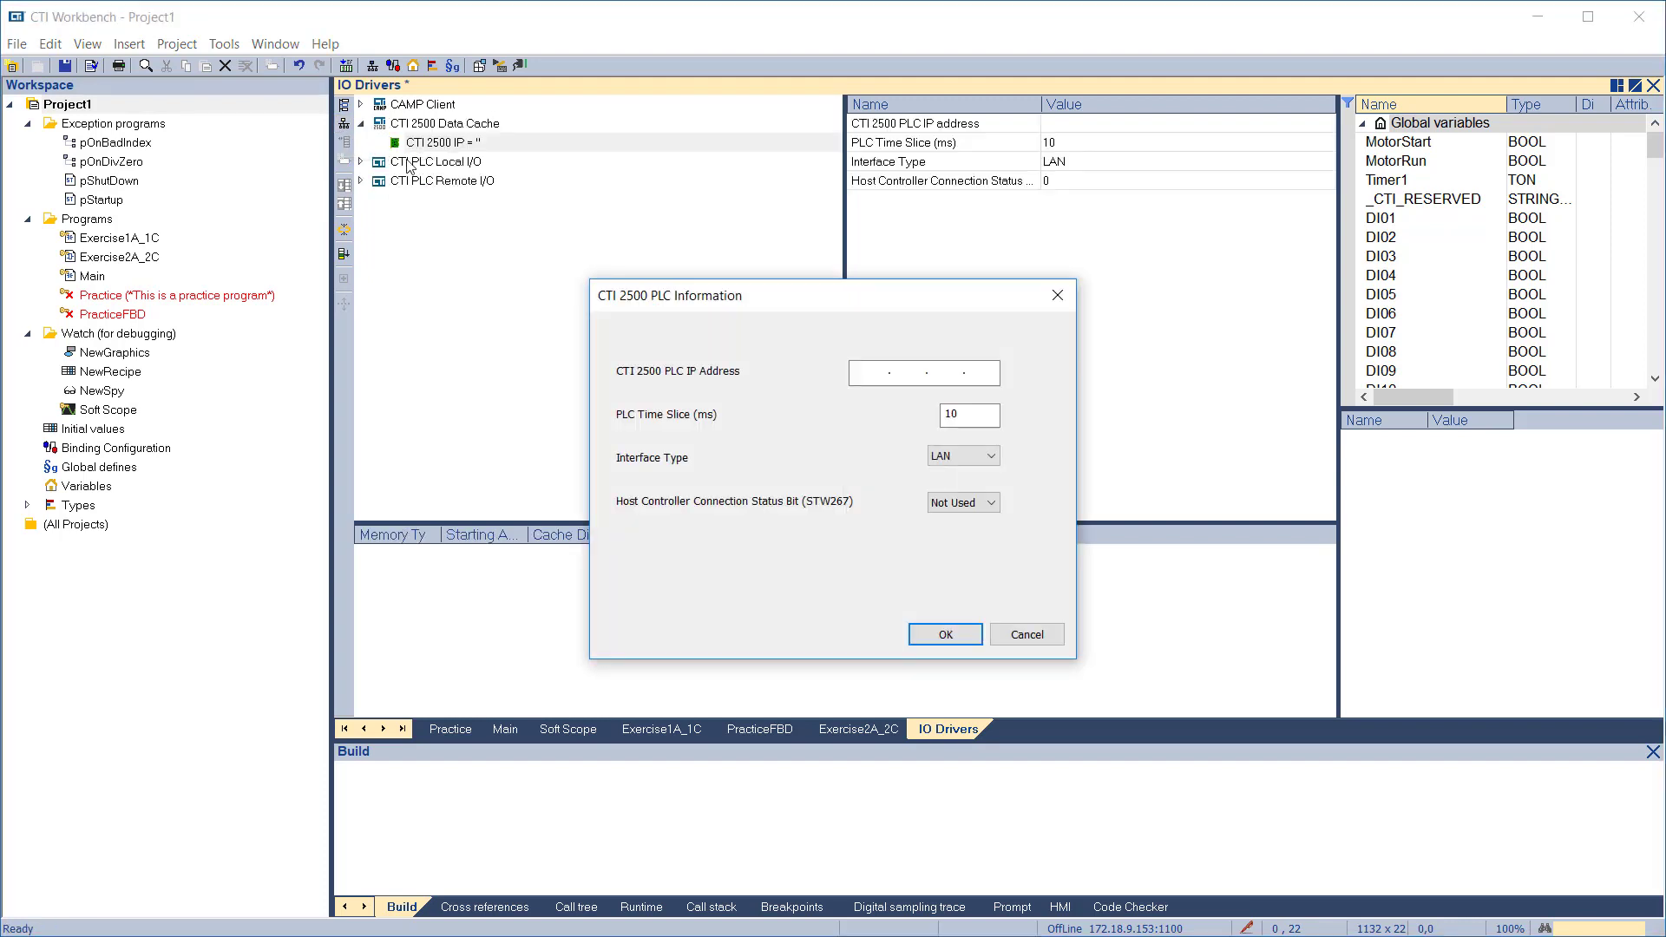
{"action": "left_click", "coordinate": [853, 370]}
{"action": "type", "text": "172.18.9"}
{"action": "left_click", "coordinate": [941, 635]}
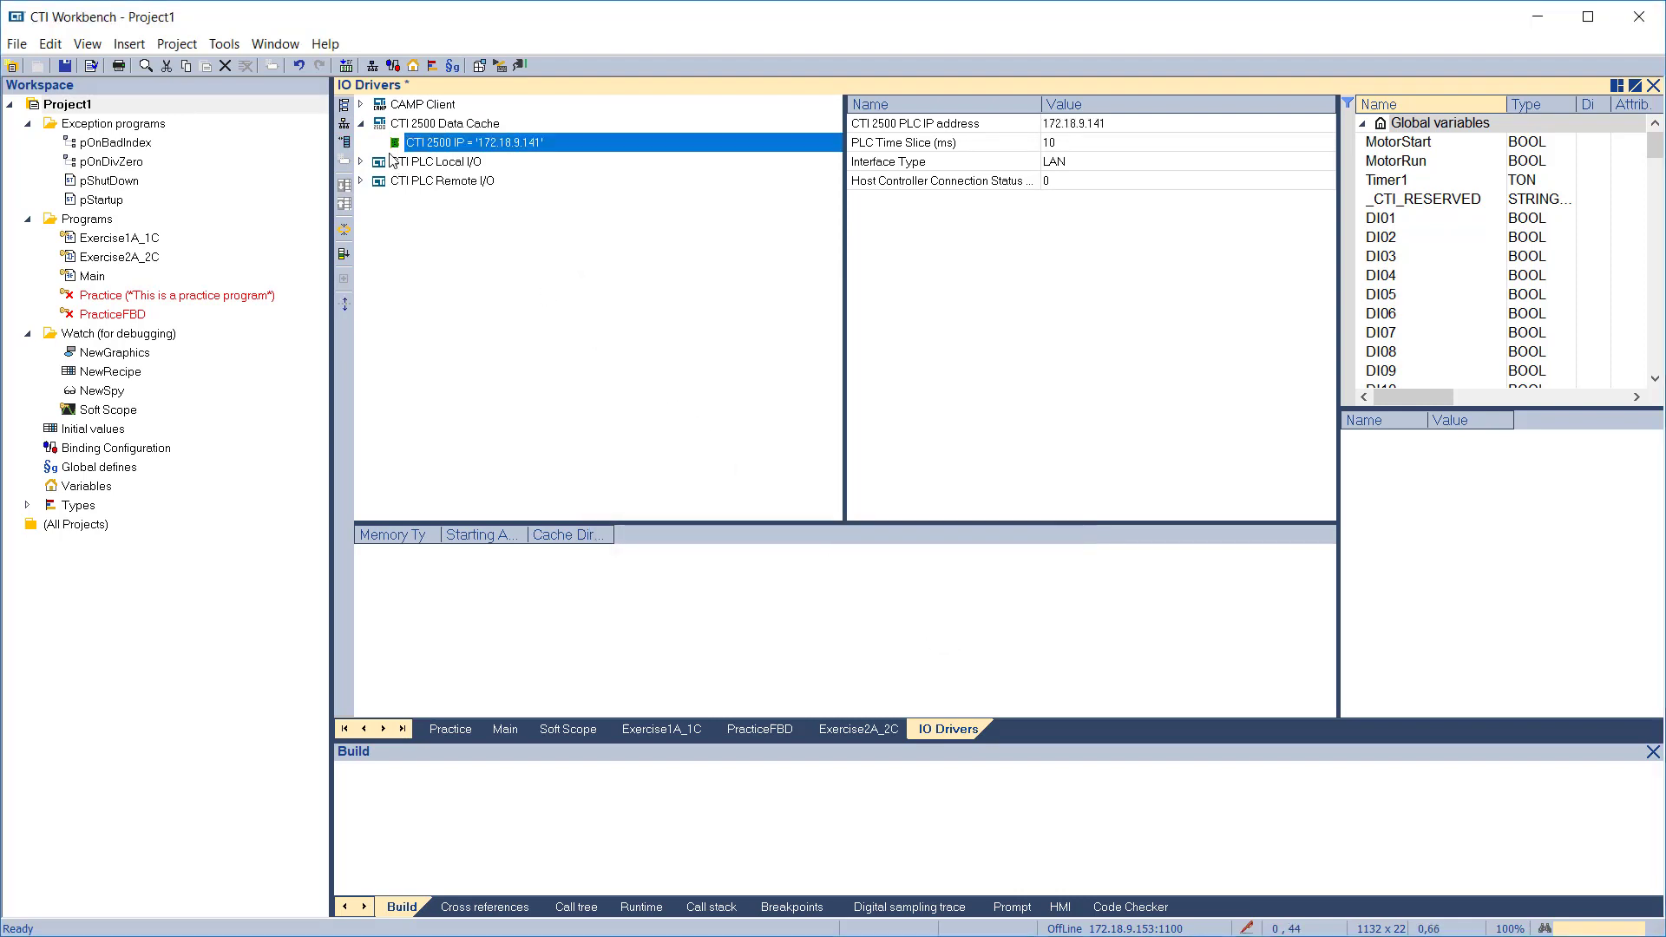
Add an Analog I/O (WXWY) [INT] data block to the 172.18.9.141 PLC with starting address 1 and cache direction Read From PLC
{"action": "left_click", "coordinate": [345, 143]}
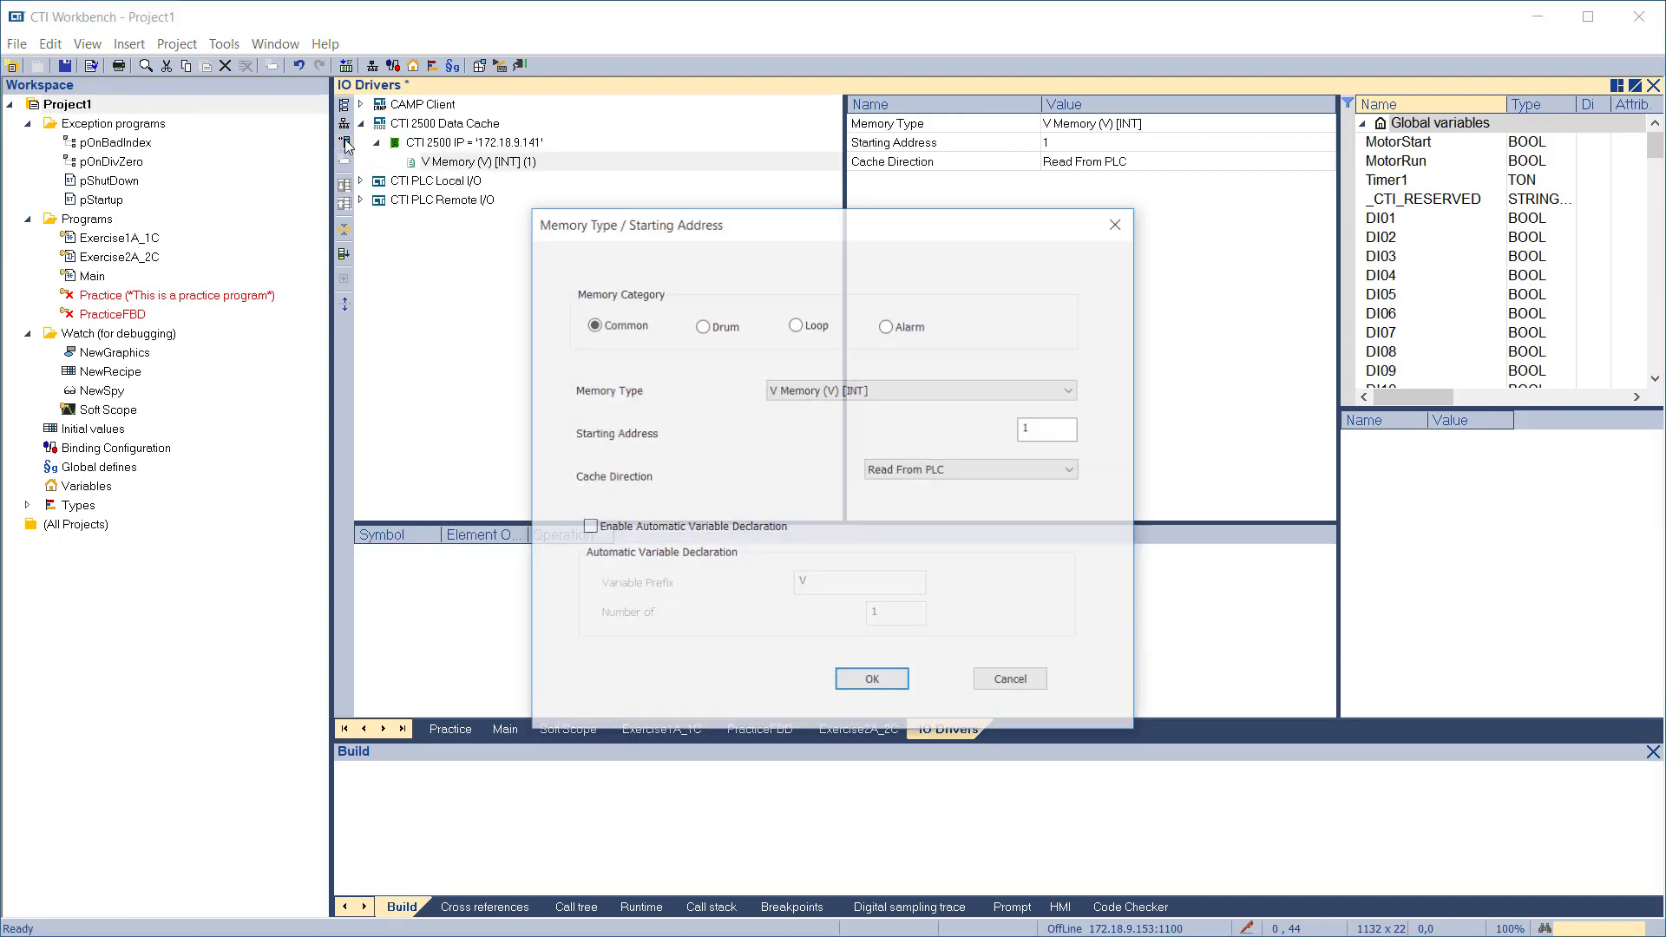
{"action": "left_click", "coordinate": [807, 392]}
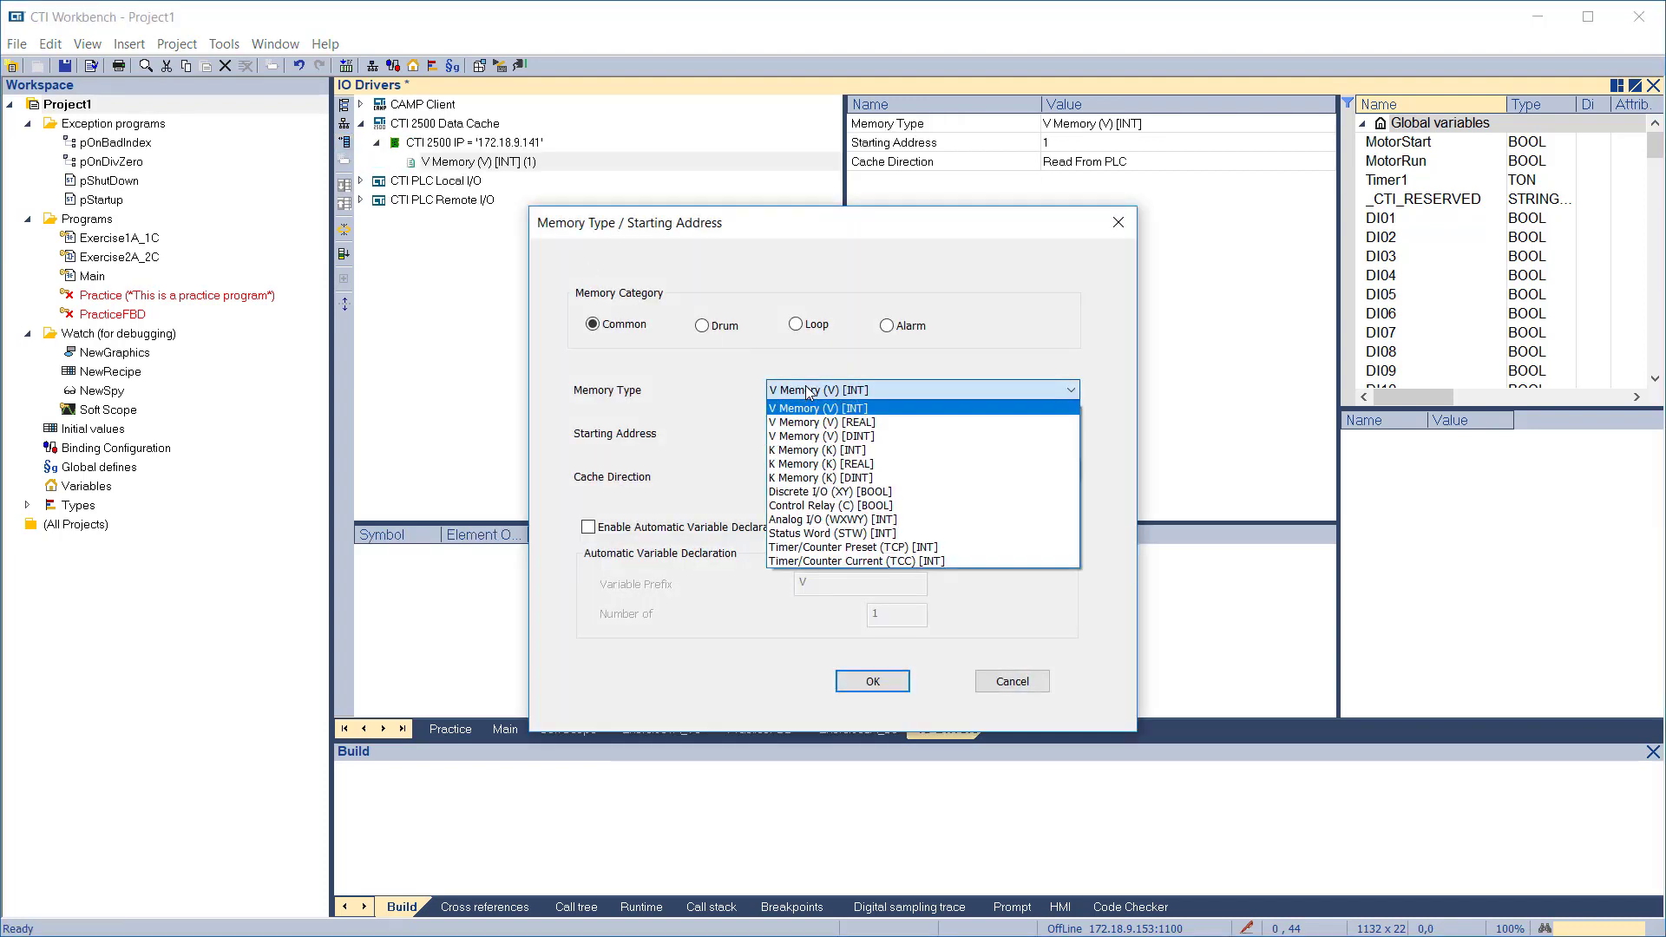
{"action": "left_click", "coordinate": [812, 520]}
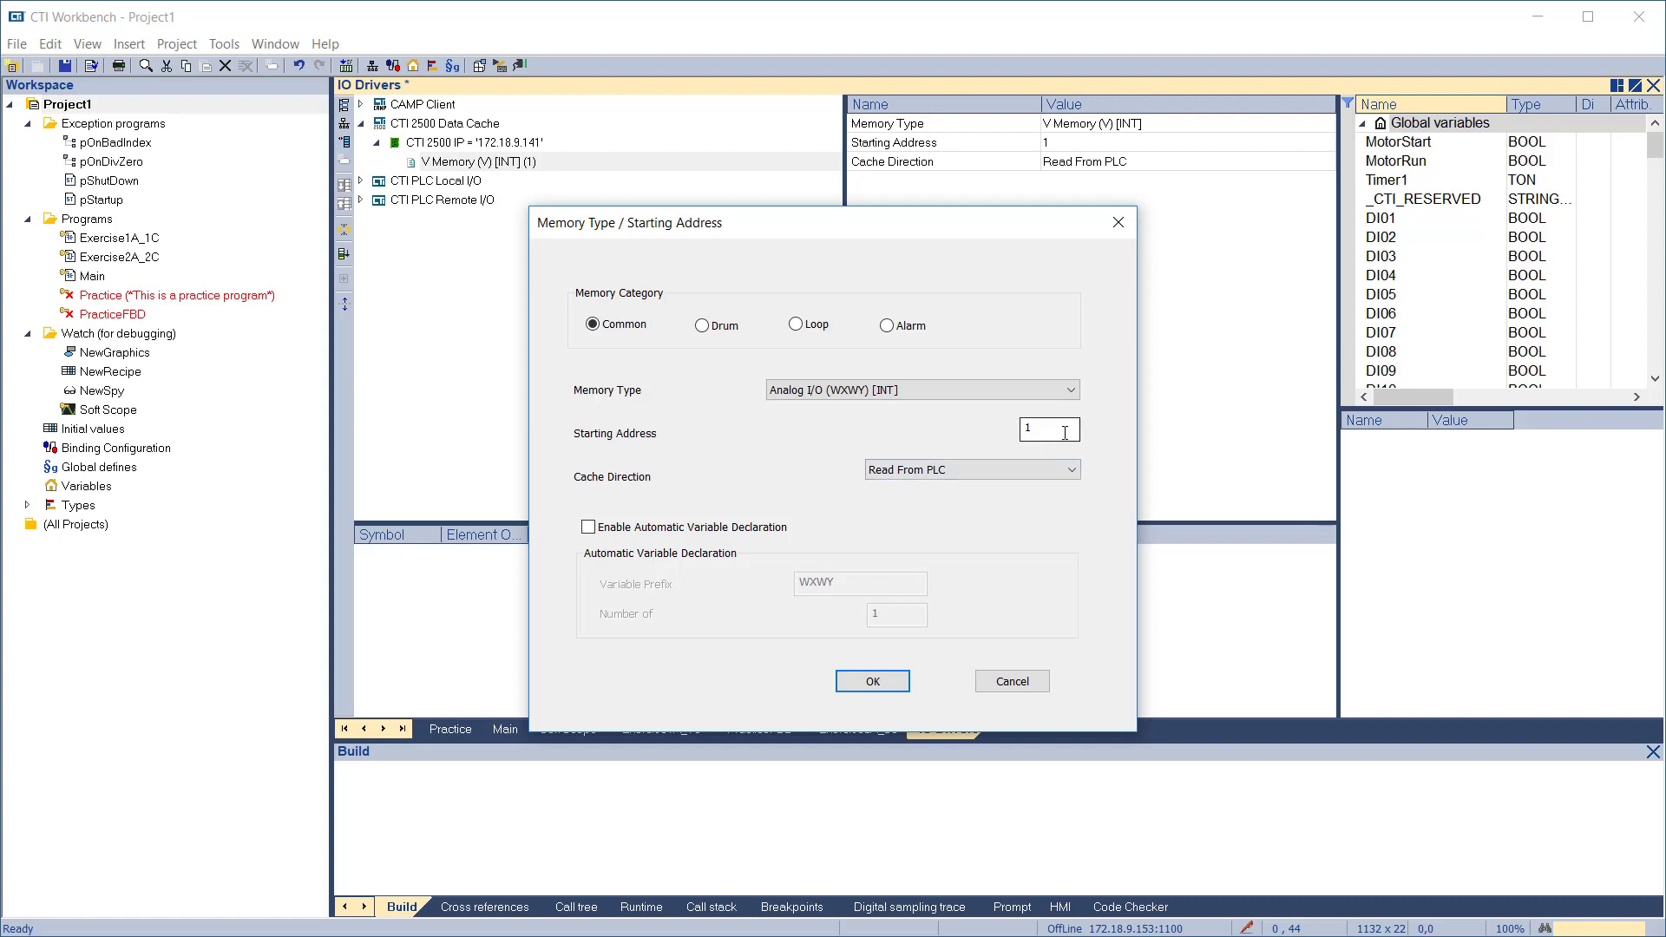
{"action": "left_click", "coordinate": [871, 681]}
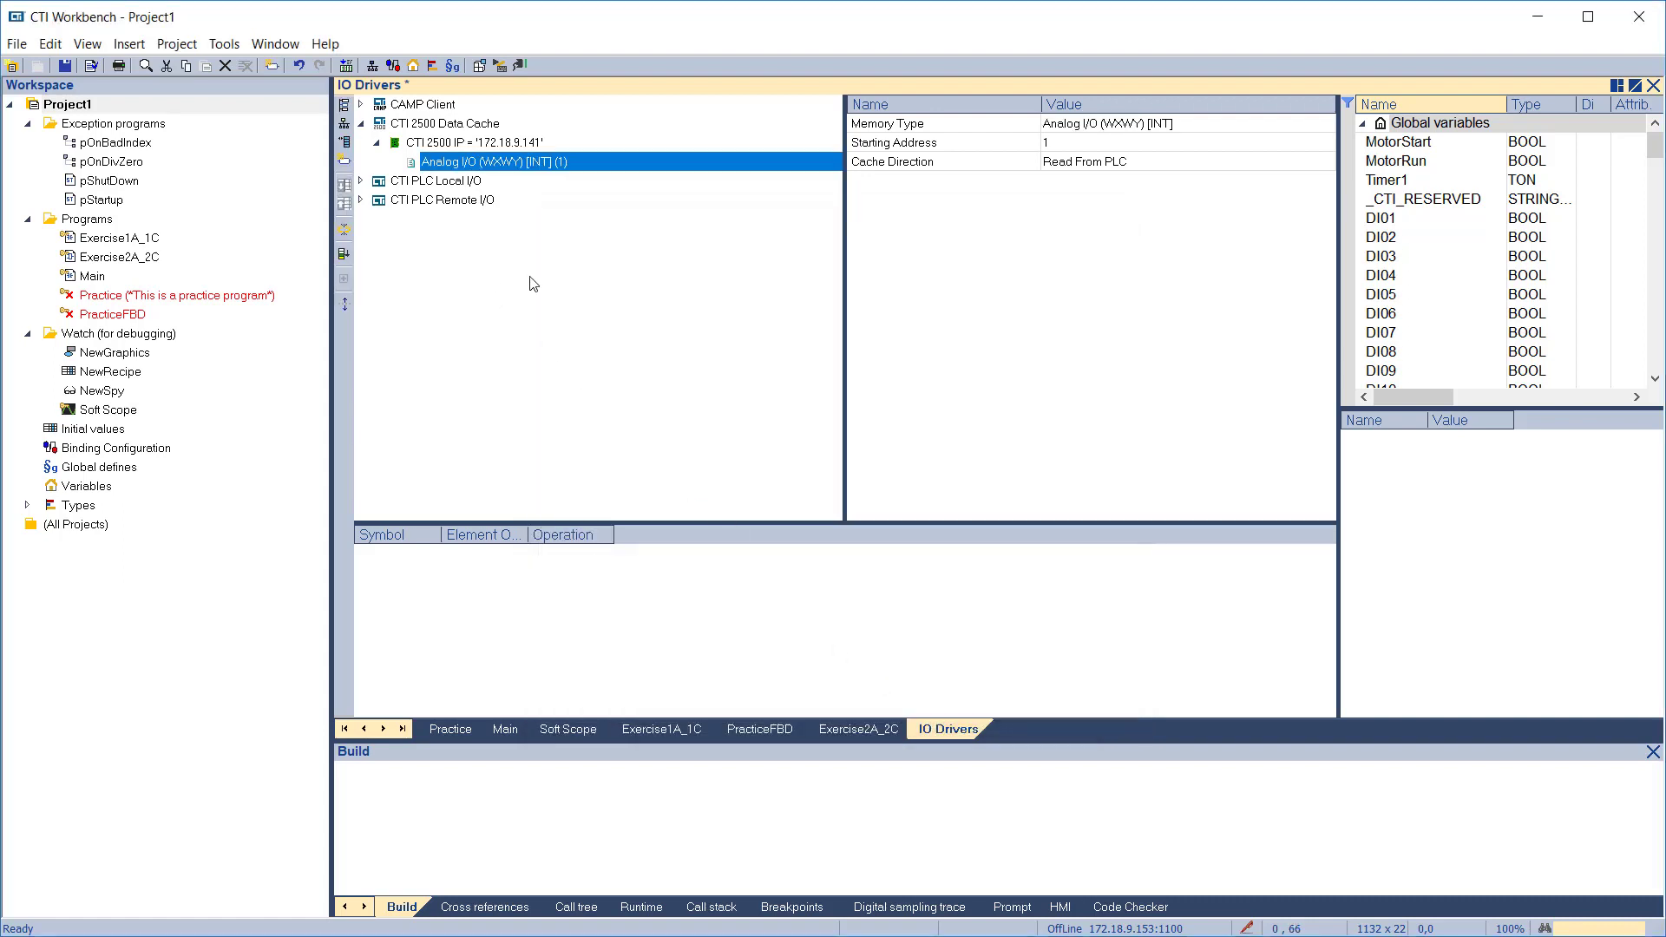
Map the variables analog1 through analog8 into the Analog I/O (WXWY) data block as symbols
{"action": "left_click", "coordinate": [1654, 178]}
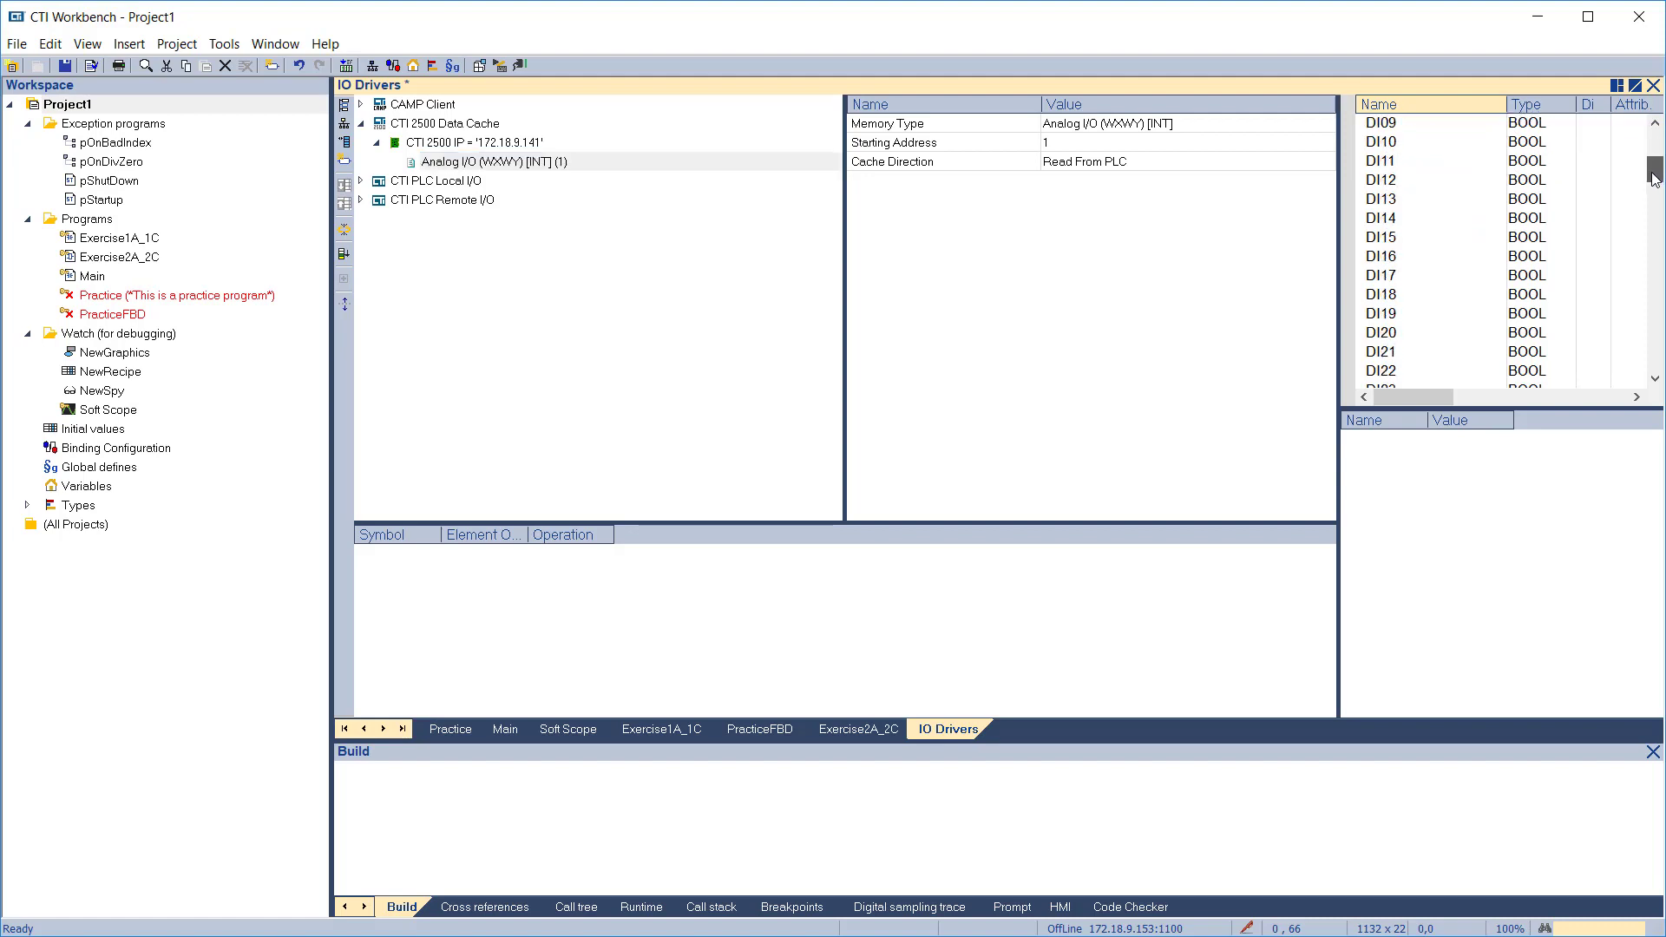
{"action": "left_click_drag", "start_coordinate": [1654, 178], "coordinate": [1654, 346]}
{"action": "left_click", "coordinate": [1394, 163]}
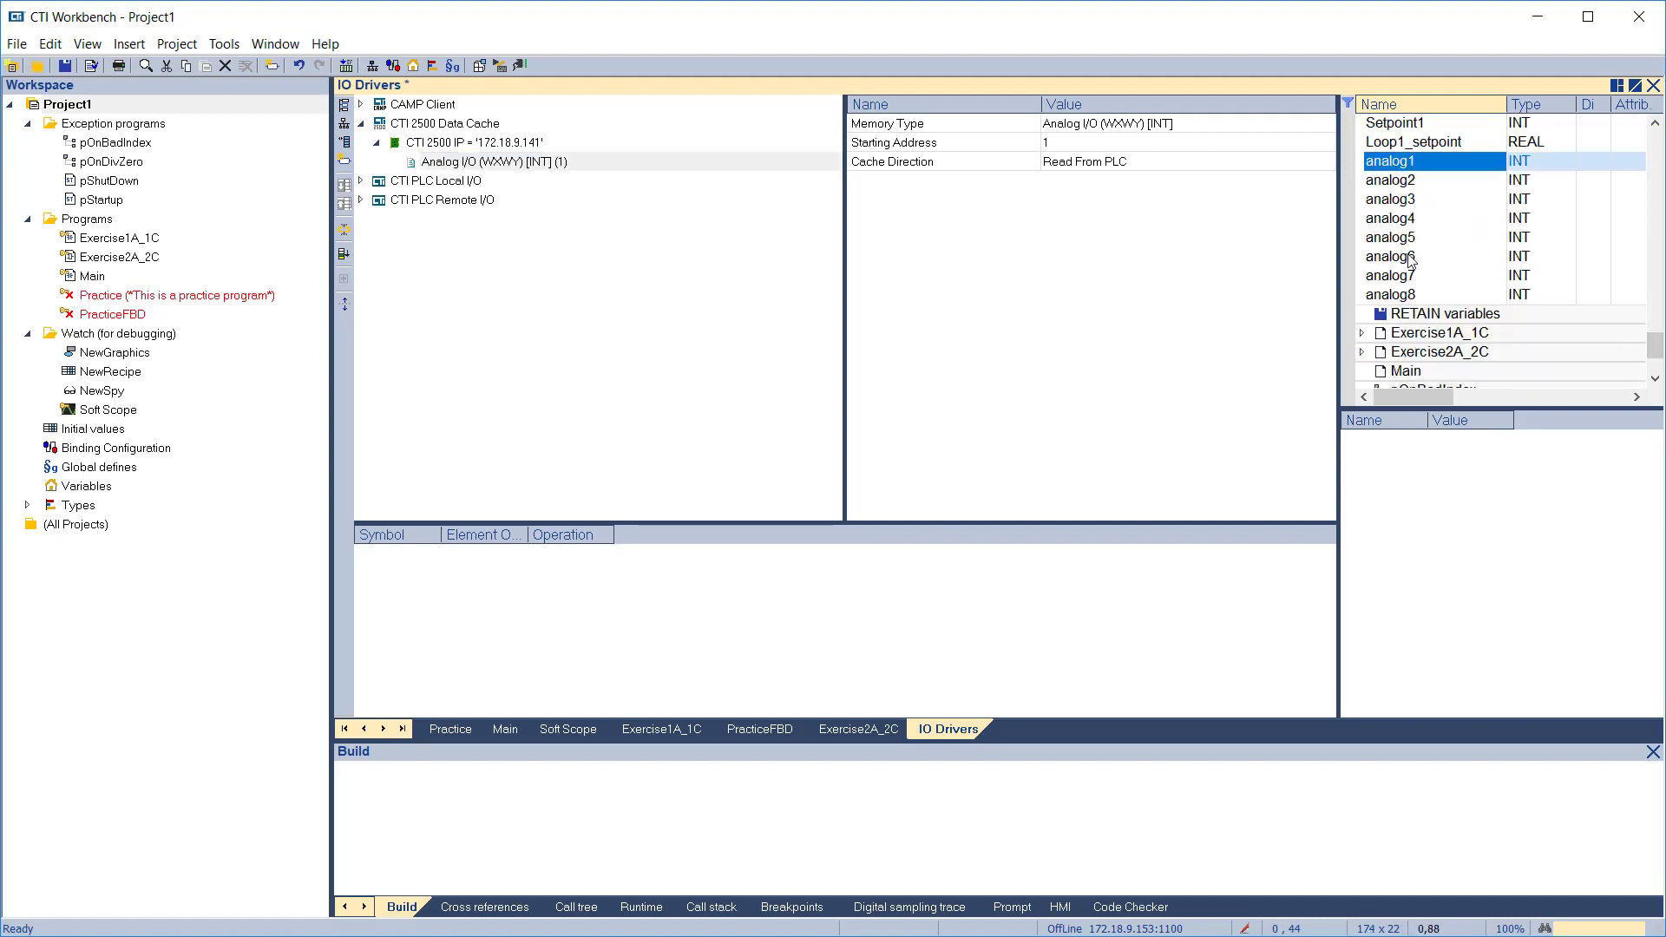
{"action": "left_click", "coordinate": [1401, 299], "text": "shift"}
{"action": "left_click_drag", "start_coordinate": [1393, 247], "coordinate": [542, 631]}
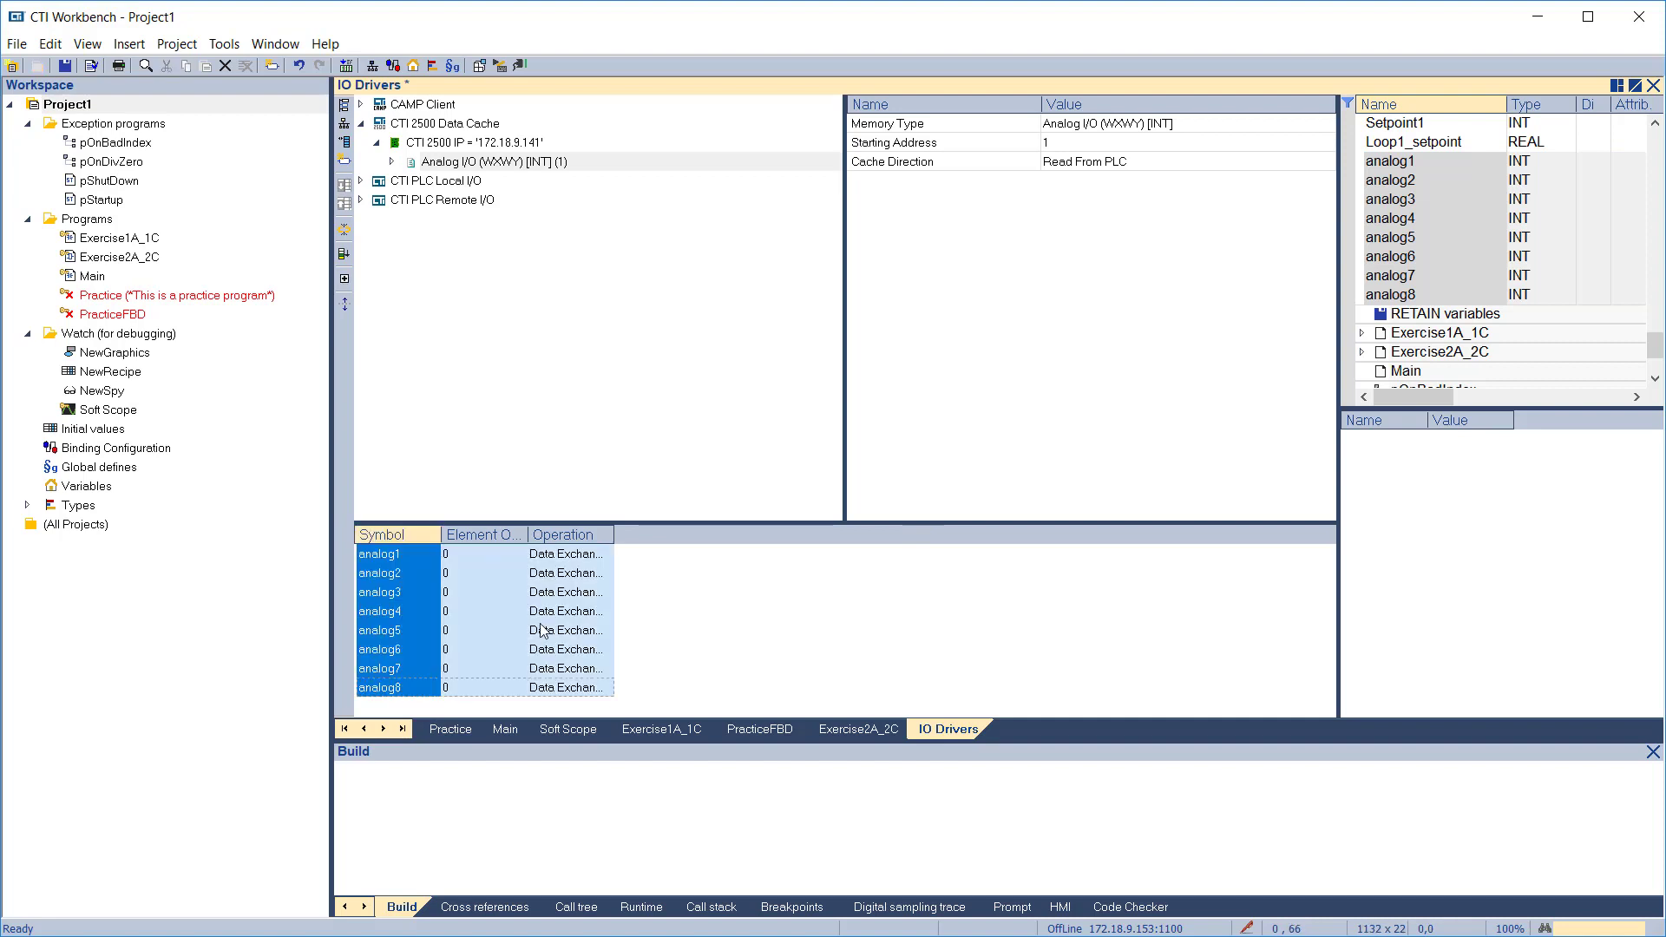
Renumber the offsets of the Analog I/O (WXWY) block's items so they are consecutive
{"action": "right_click", "coordinate": [508, 170]}
{"action": "left_click", "coordinate": [633, 789]}
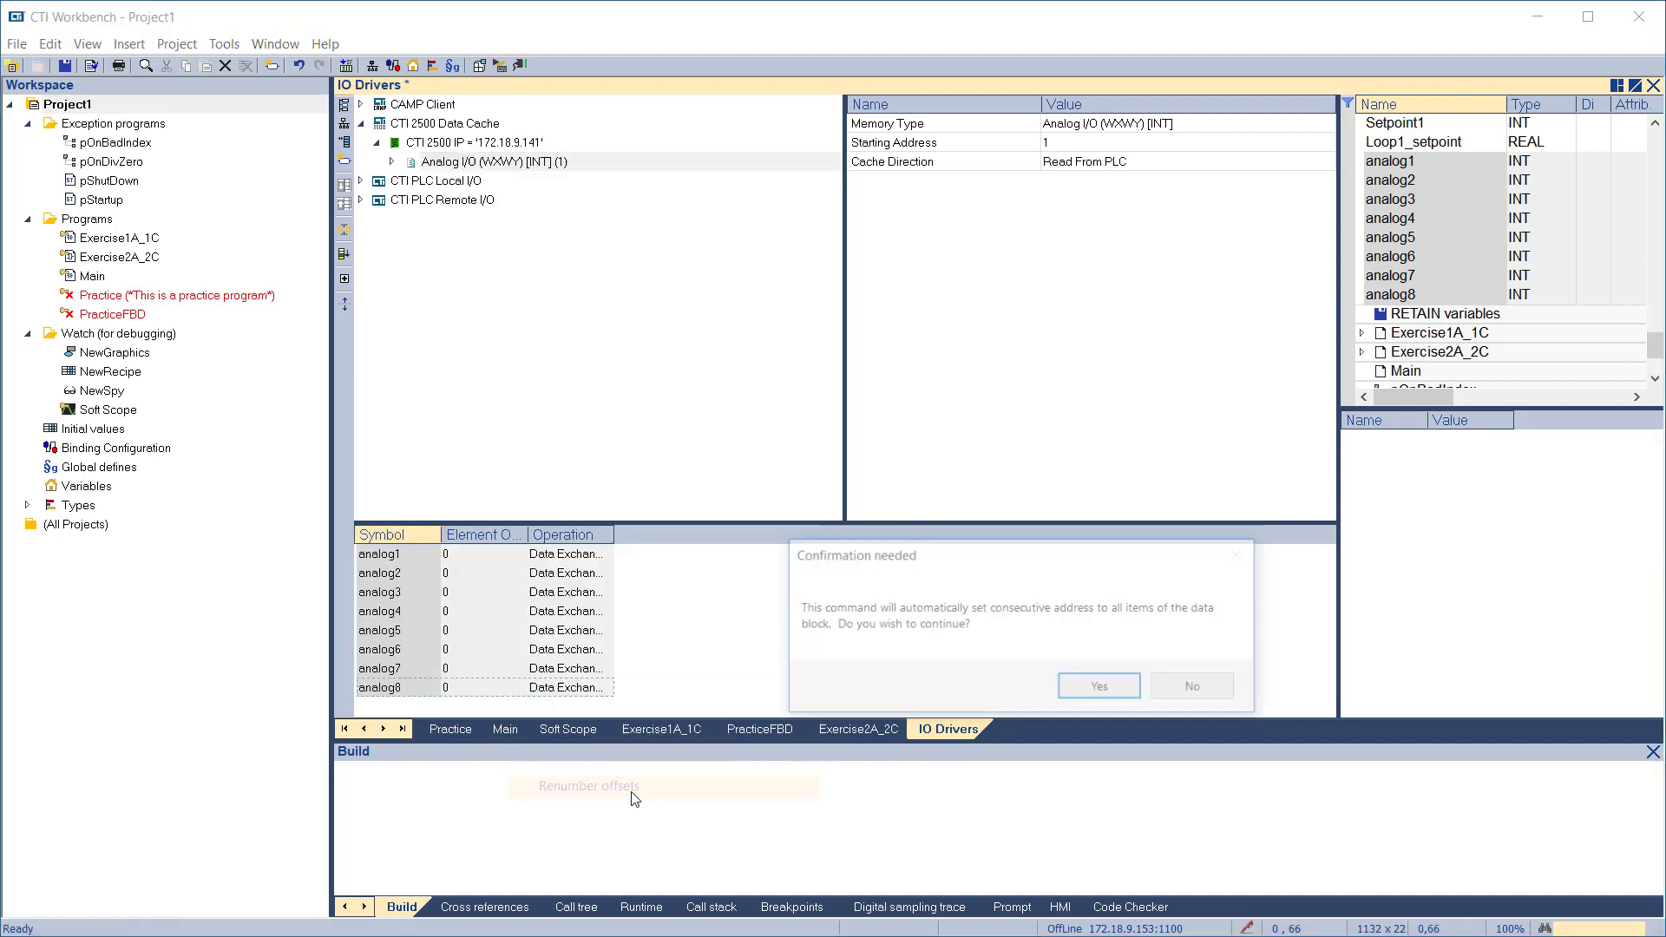
{"action": "left_click", "coordinate": [1121, 694]}
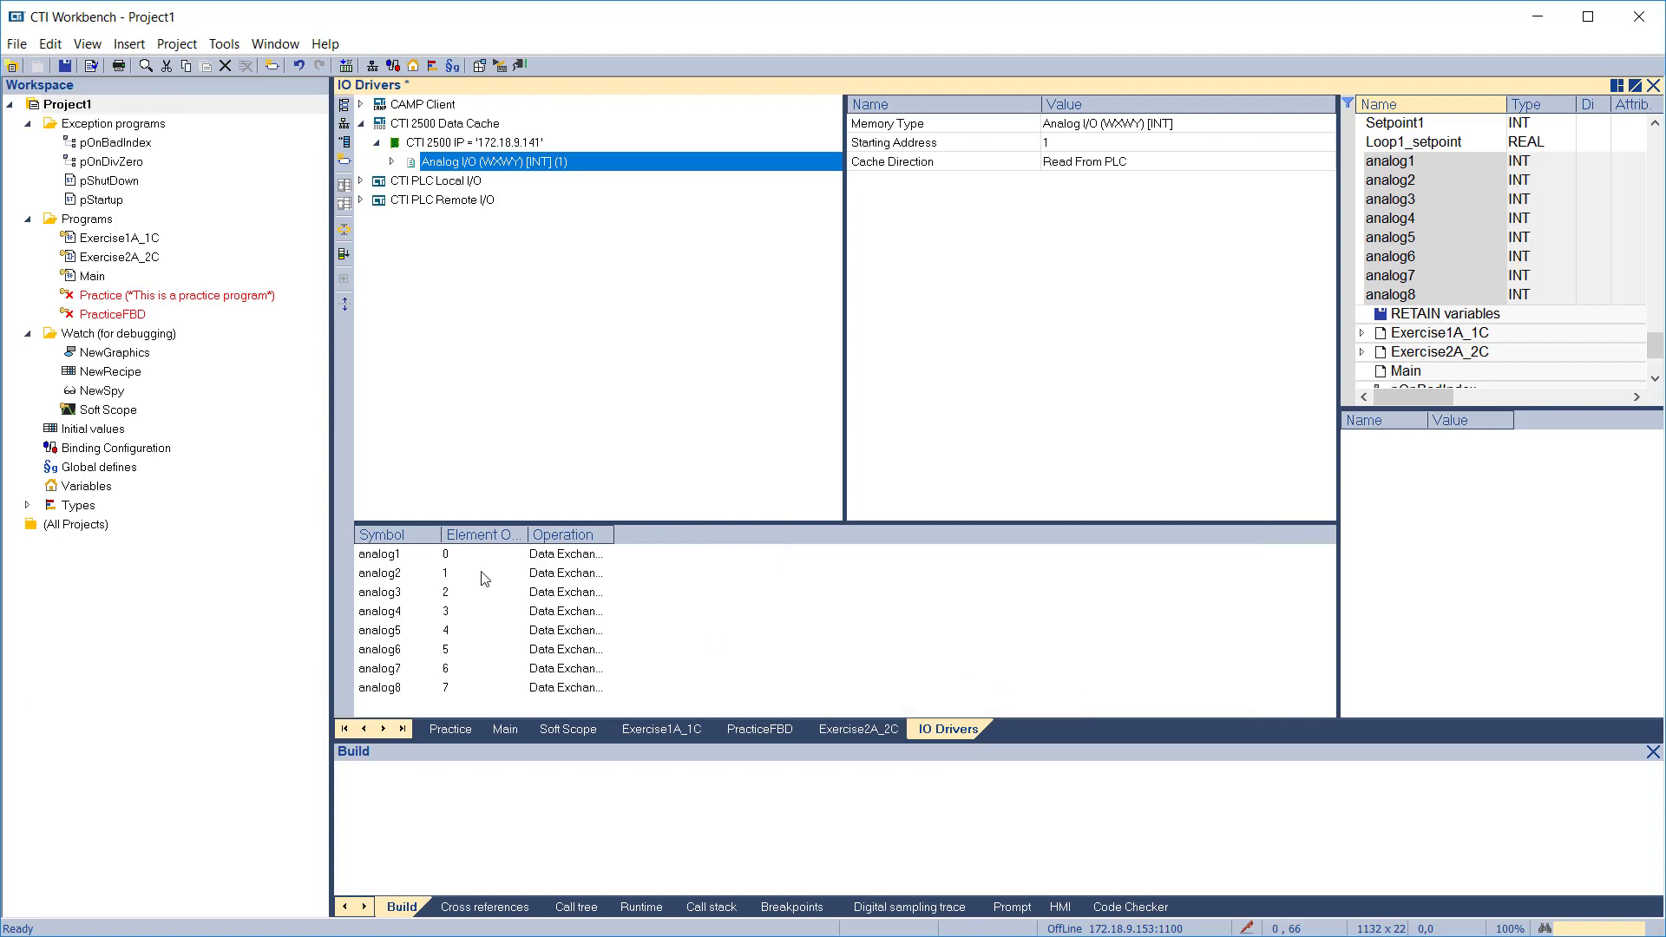
Add a Loop Variable Set Point (LSP) [REAL] data block to the 172.18.9.141 PLC with starting address 1 and cache direction Write to PLC
{"action": "left_click", "coordinate": [397, 144]}
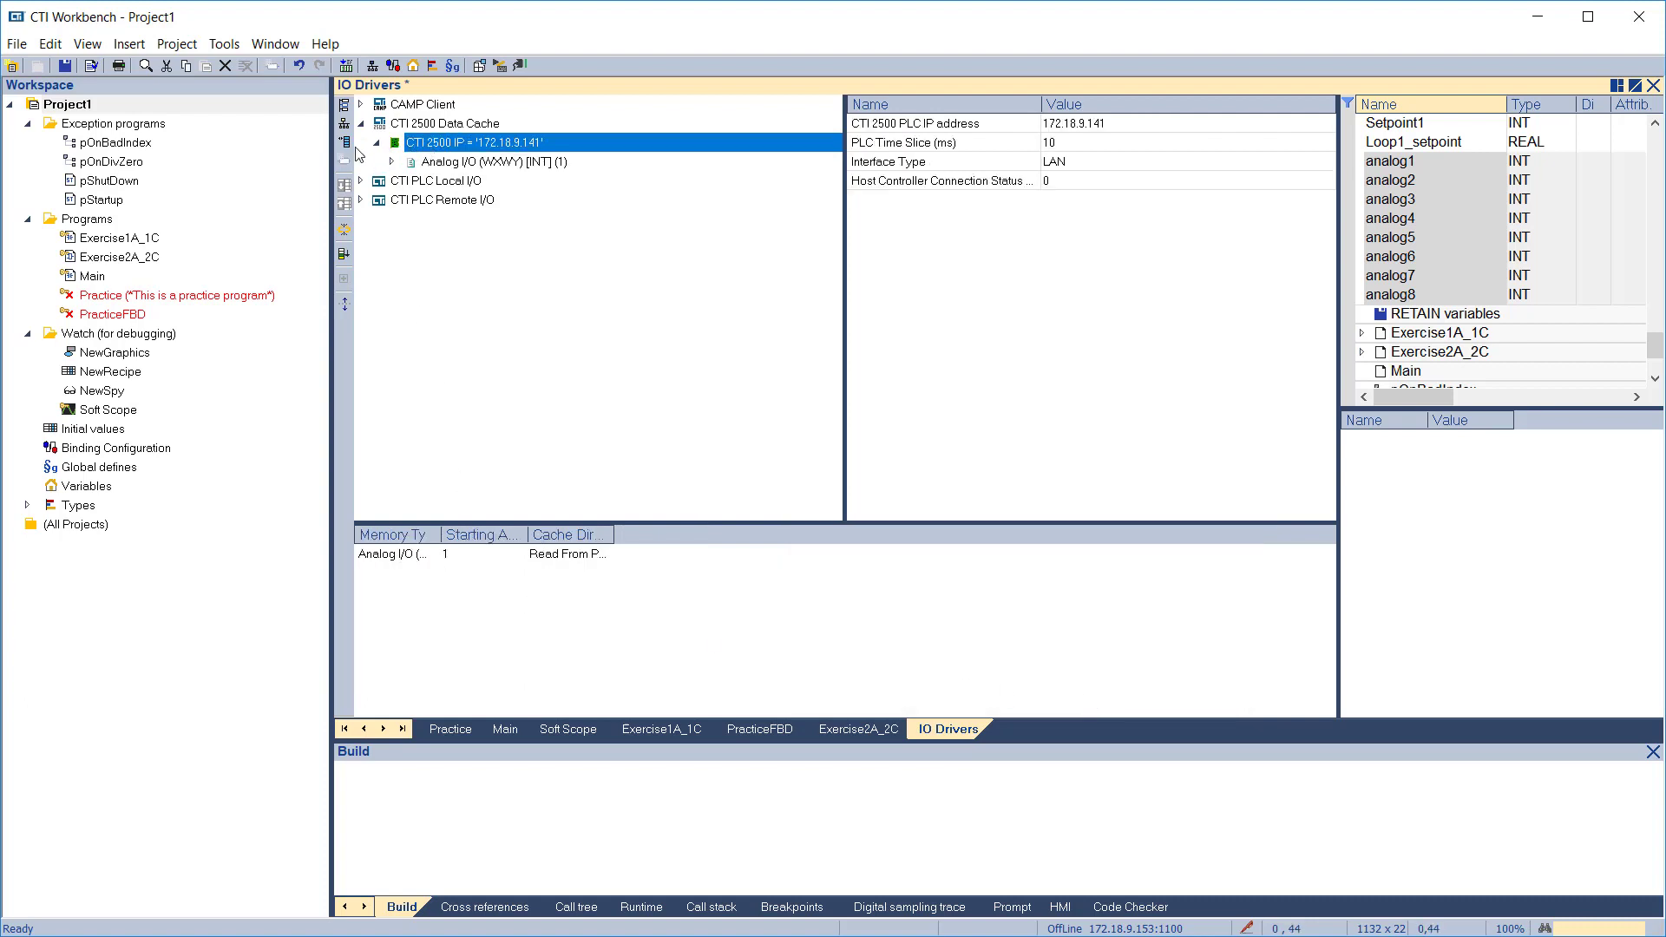
{"action": "left_click", "coordinate": [345, 143]}
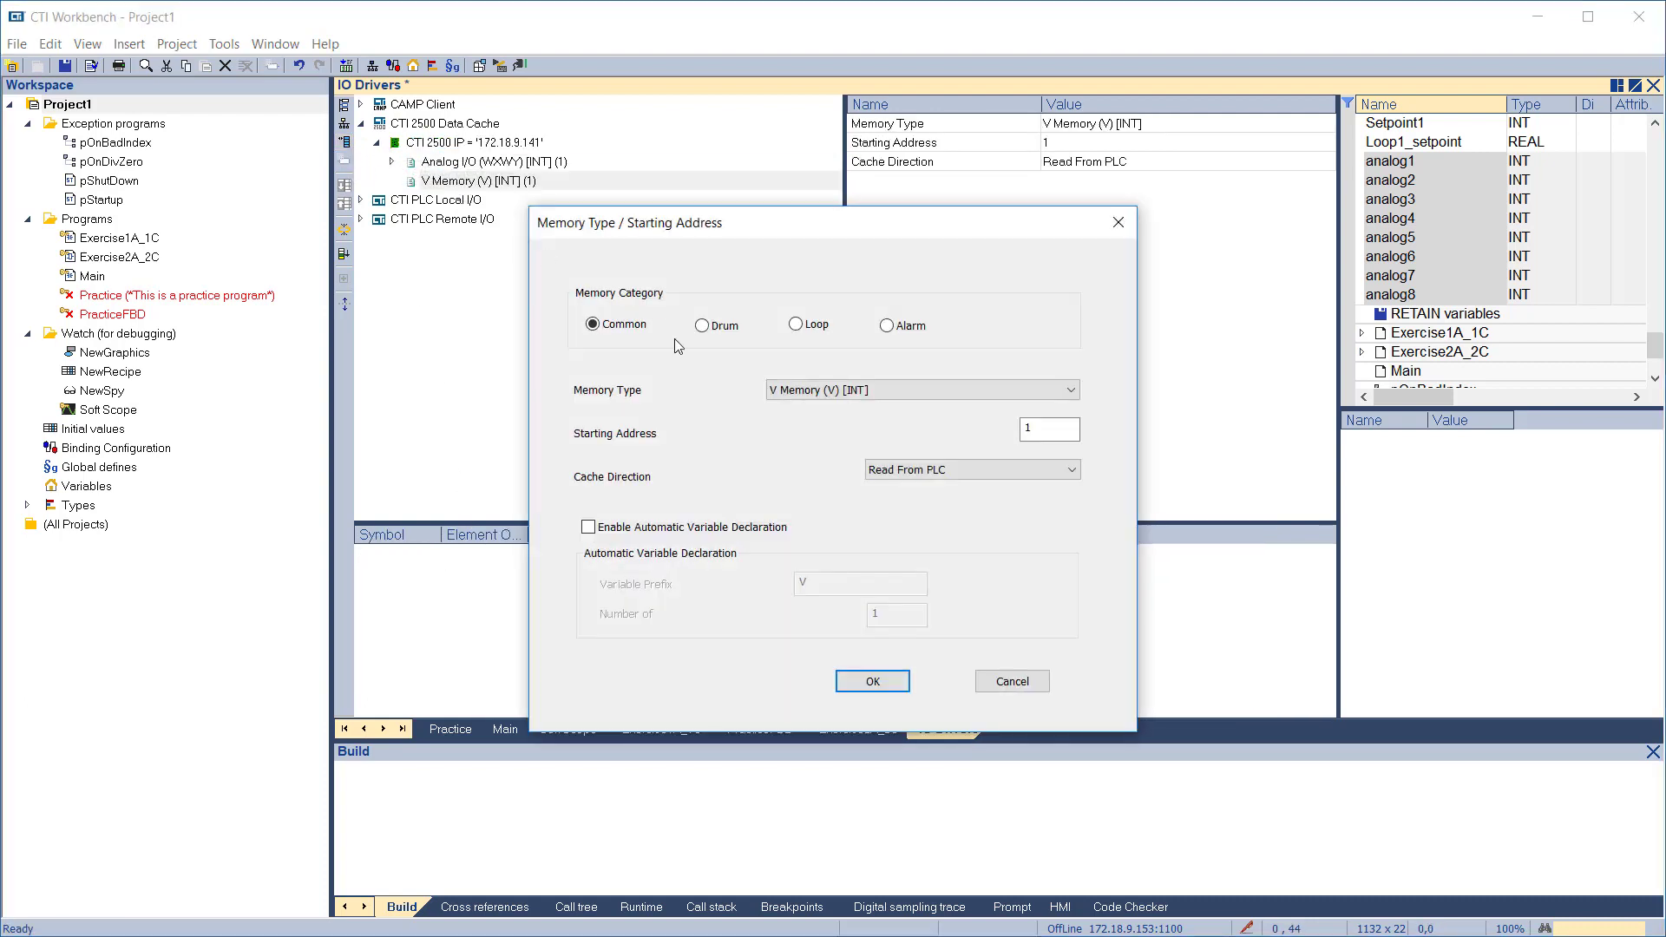
{"action": "left_click", "coordinate": [794, 328]}
{"action": "left_click", "coordinate": [908, 392]}
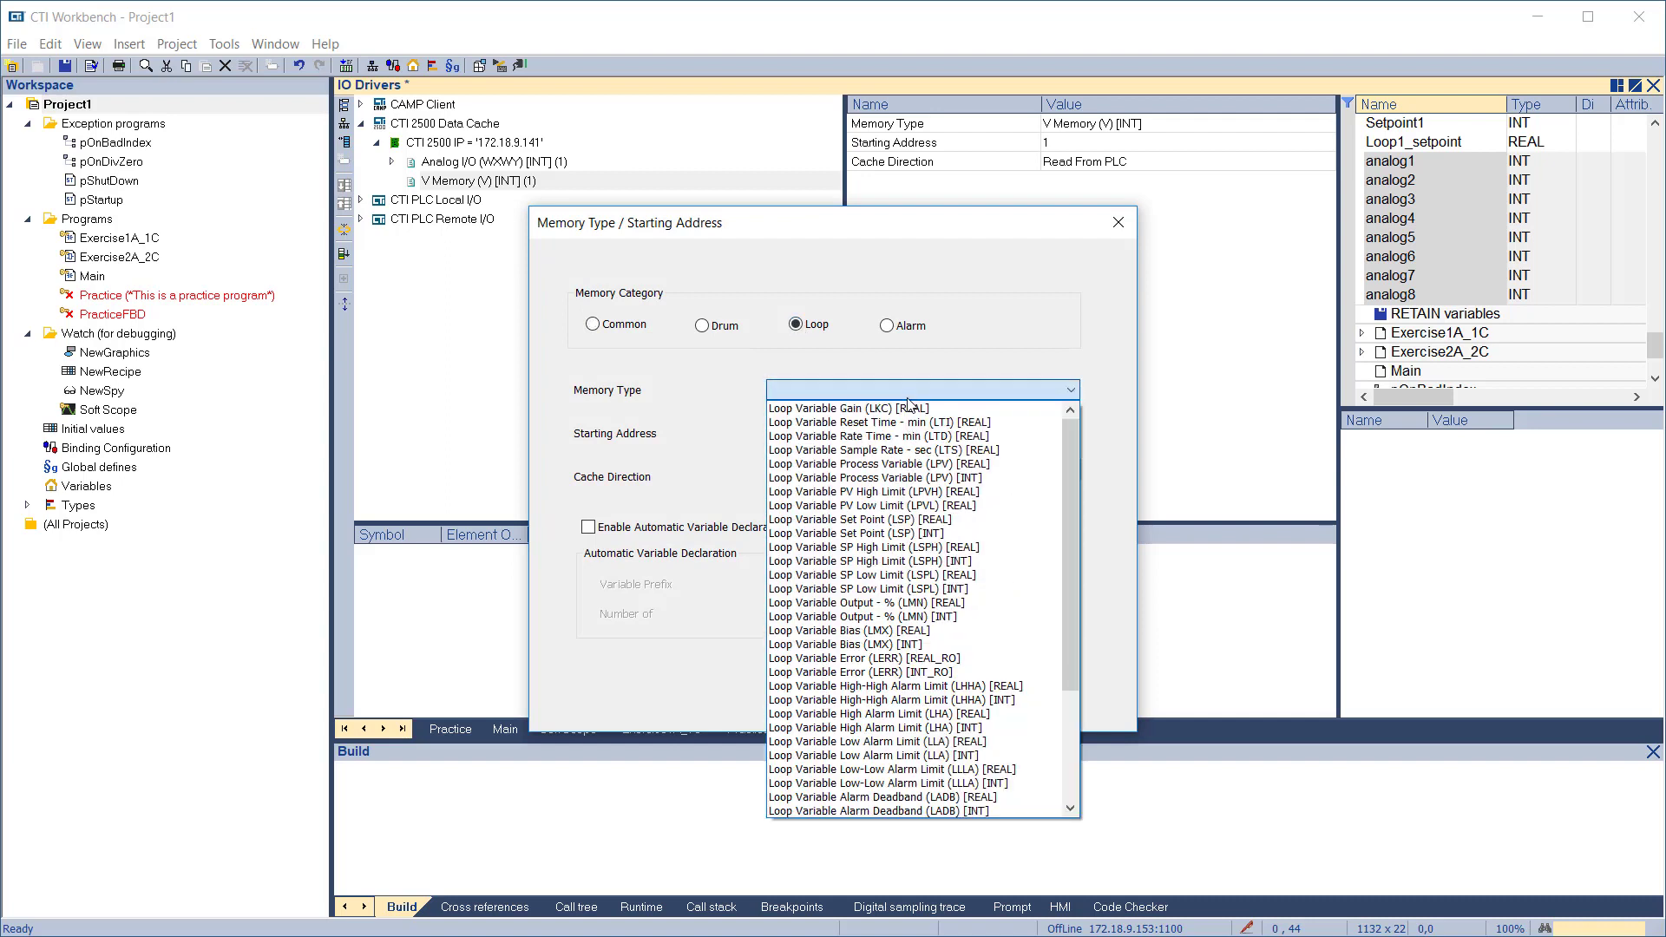
{"action": "left_click", "coordinate": [911, 519]}
{"action": "left_click", "coordinate": [921, 475]}
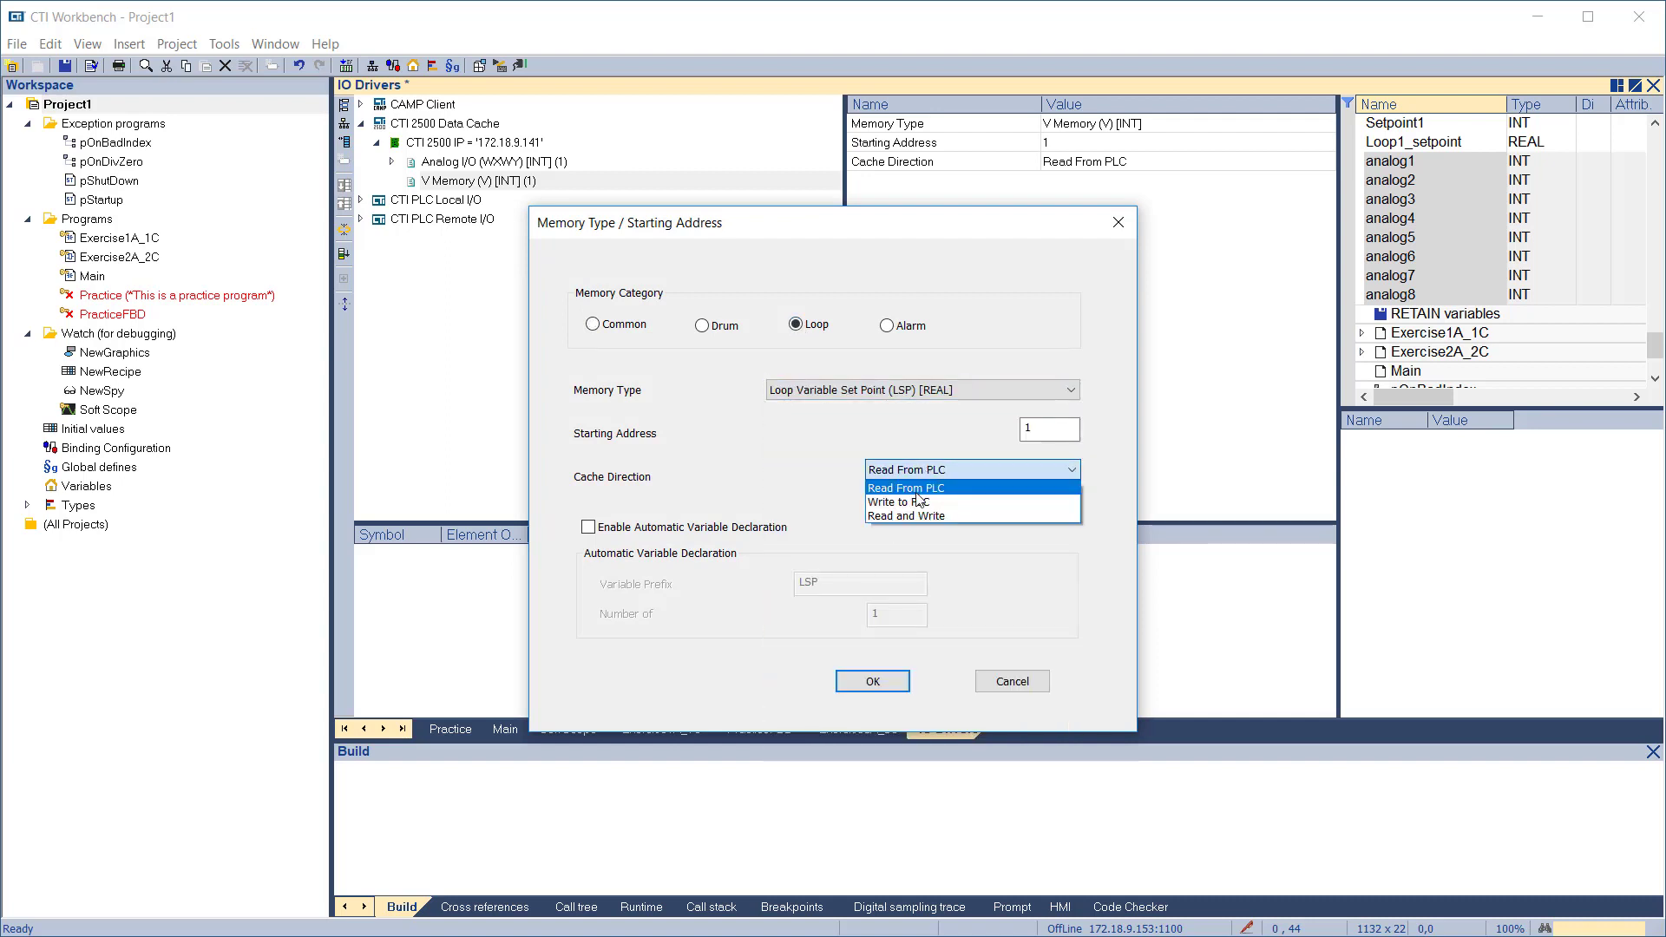
{"action": "left_click", "coordinate": [918, 499]}
{"action": "left_click", "coordinate": [874, 681]}
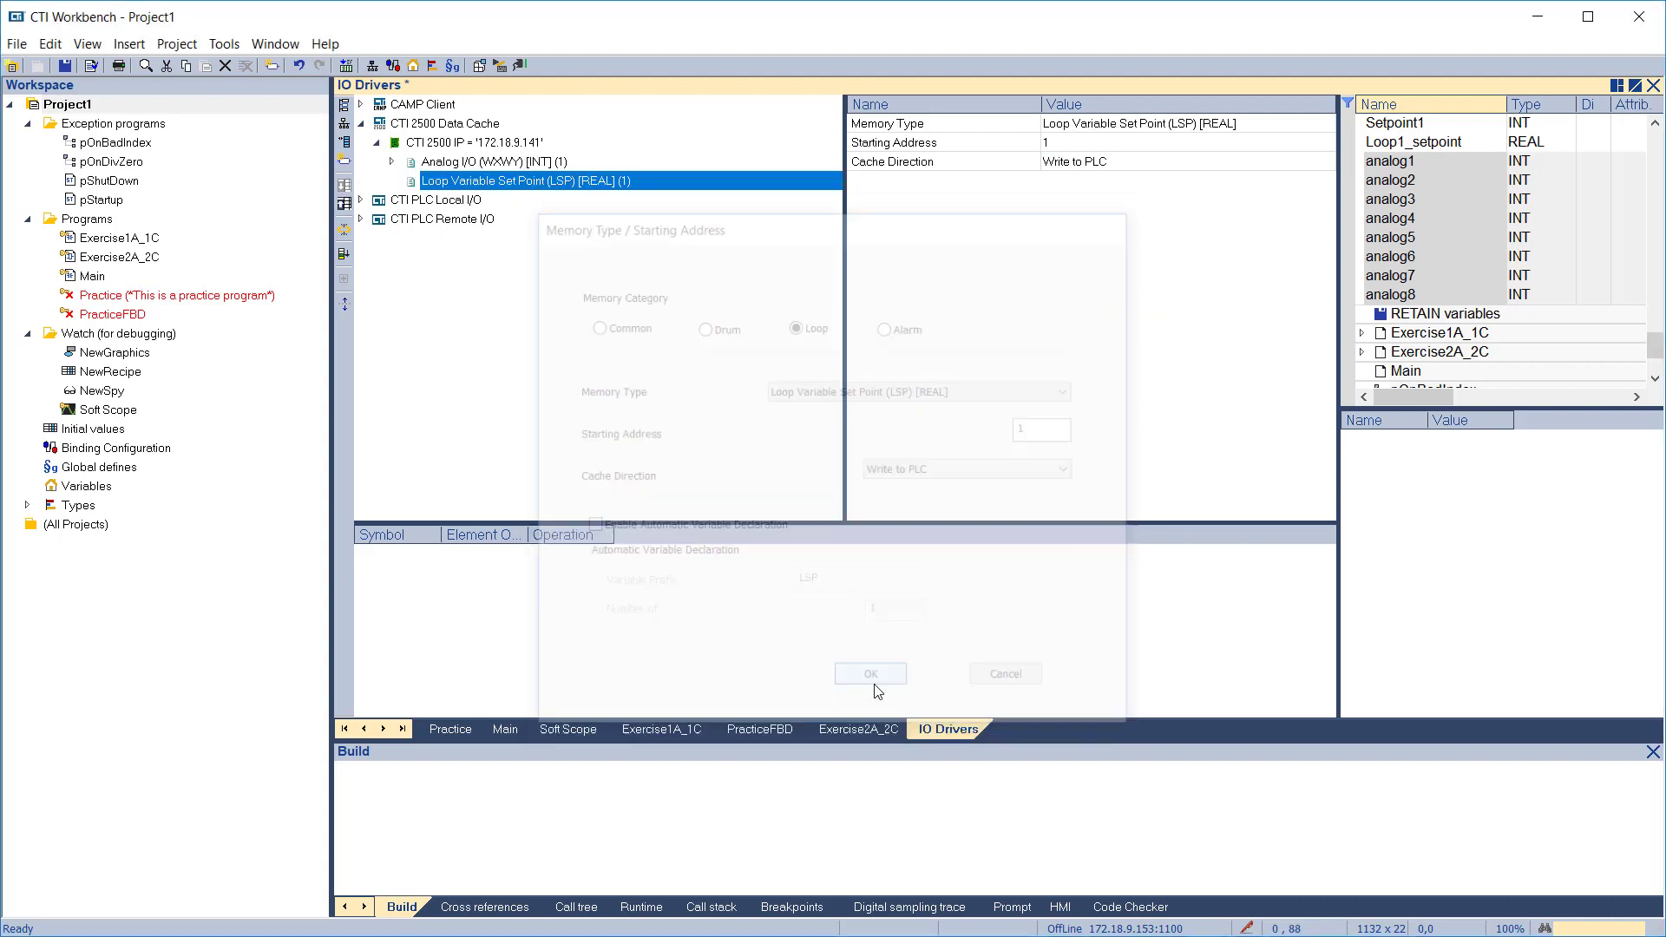
Map Loop1_setpoint into the Loop Variable Set Point block, widen the Symbol column, and expand both Data Cache blocks to show their variables
{"action": "left_click_drag", "start_coordinate": [1408, 143], "coordinate": [698, 647]}
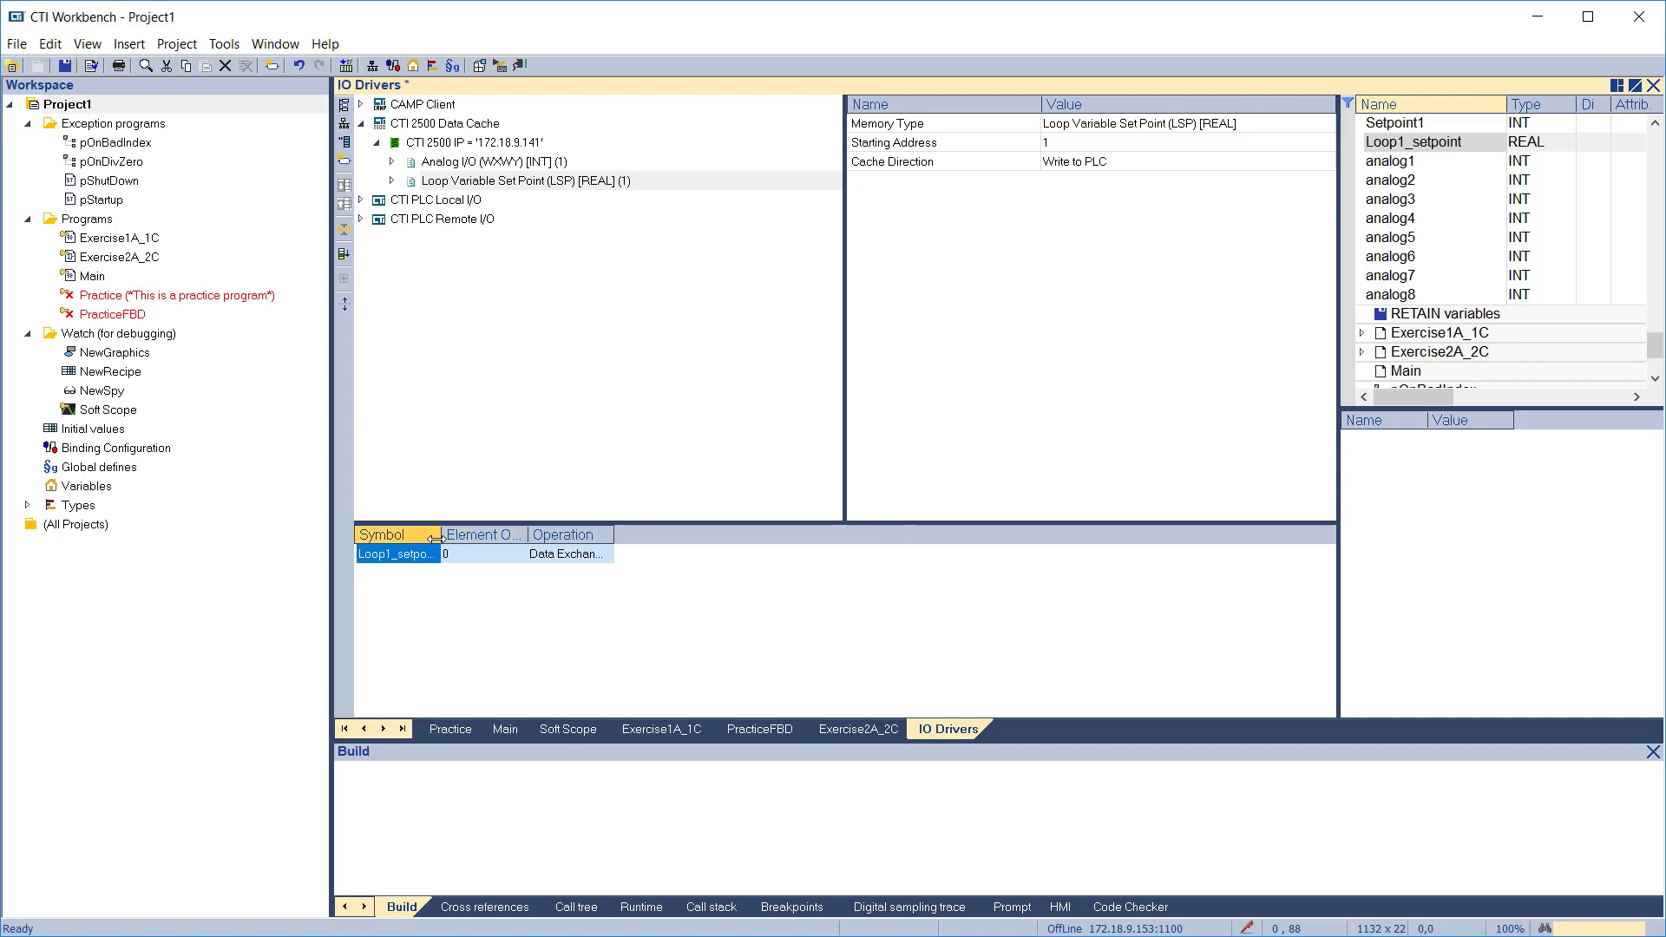
{"action": "left_click_drag", "start_coordinate": [440, 534], "coordinate": [483, 534]}
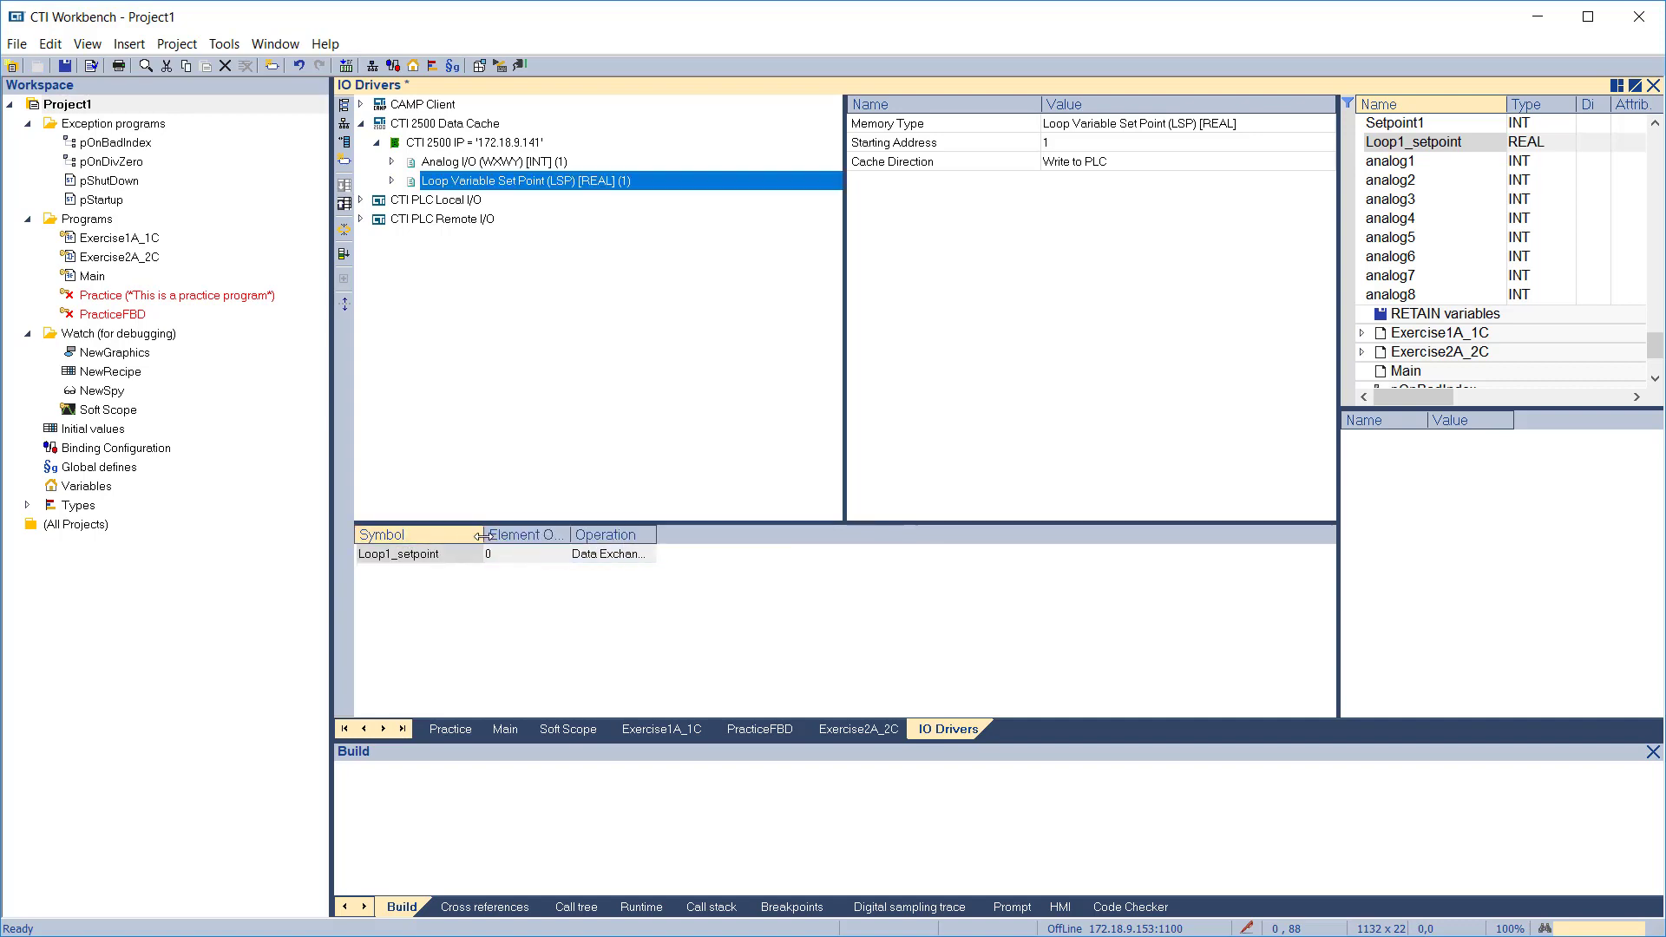
{"action": "left_click", "coordinate": [392, 161]}
{"action": "left_click", "coordinate": [392, 333]}
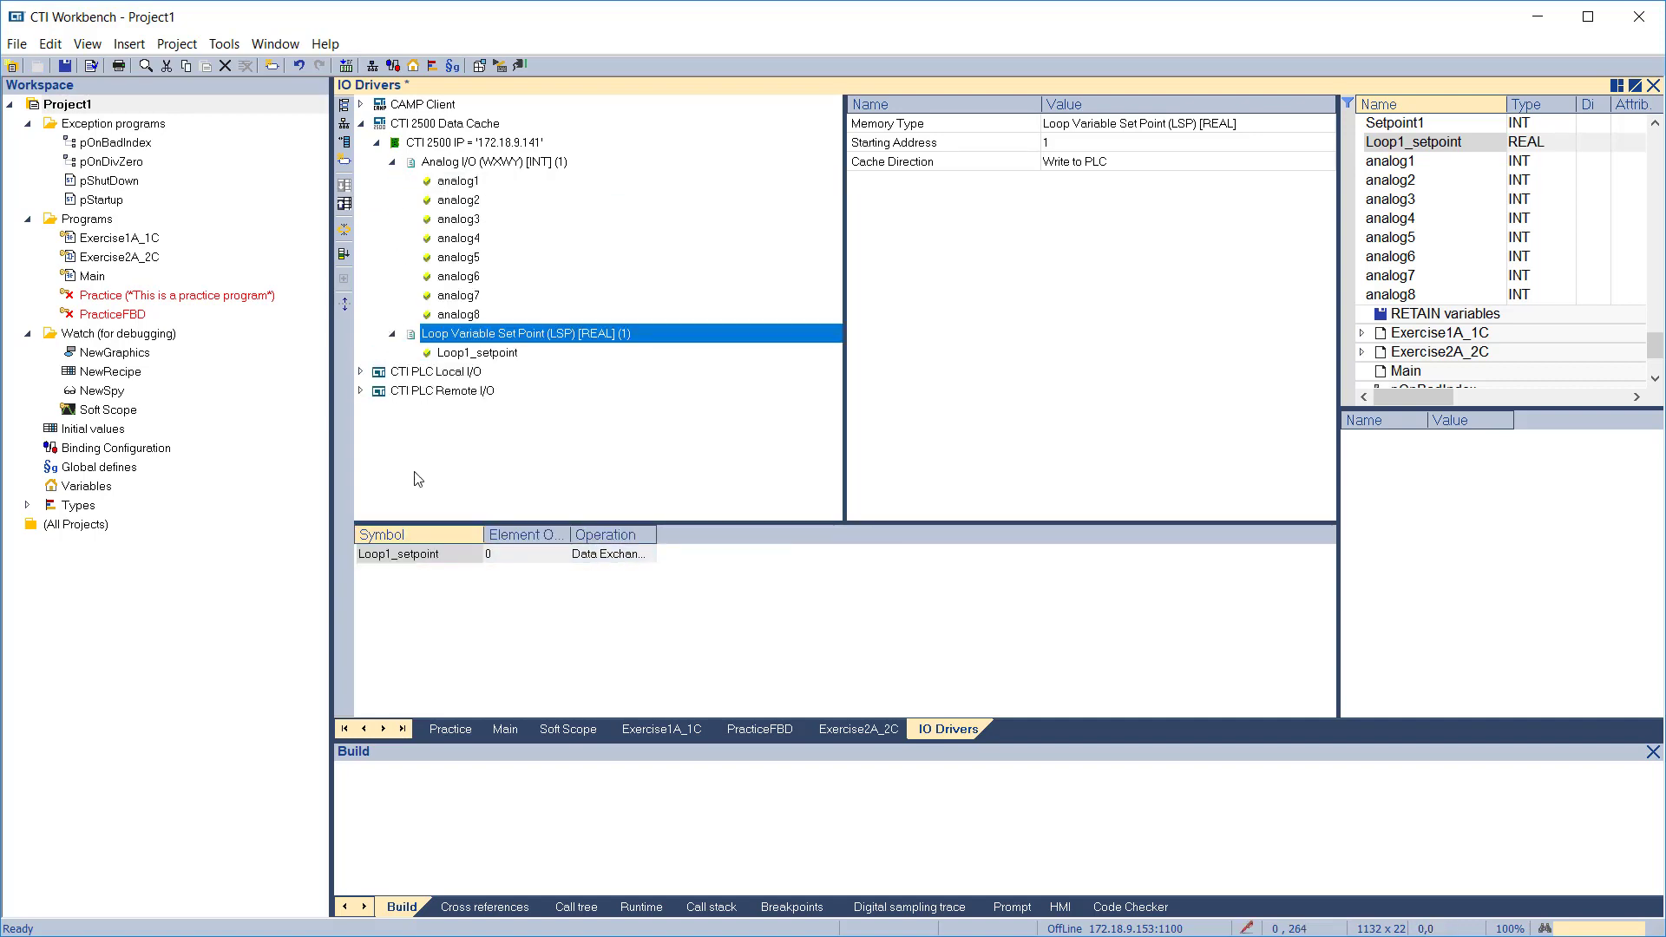